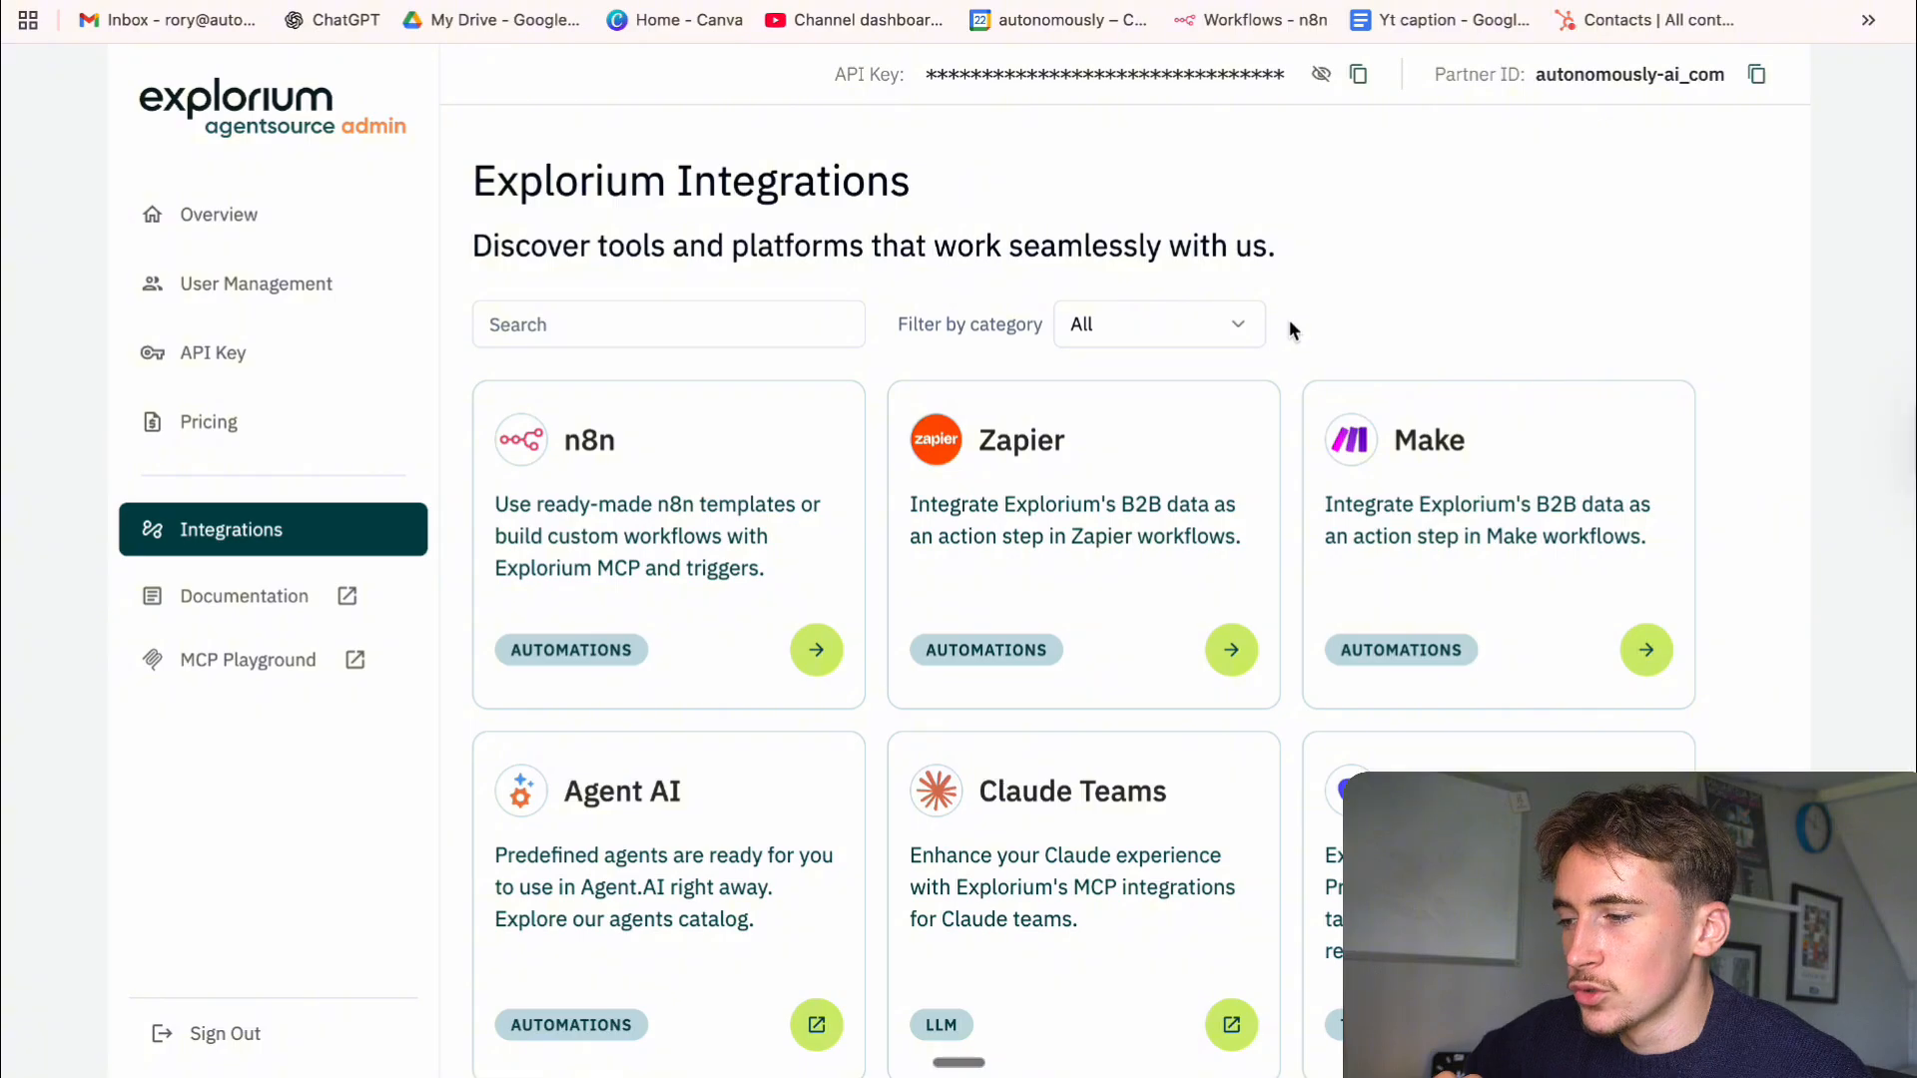
Open the n8n integration and look through its ready-made Explorium workflow templates
scroll(1278, 334, down, 1)
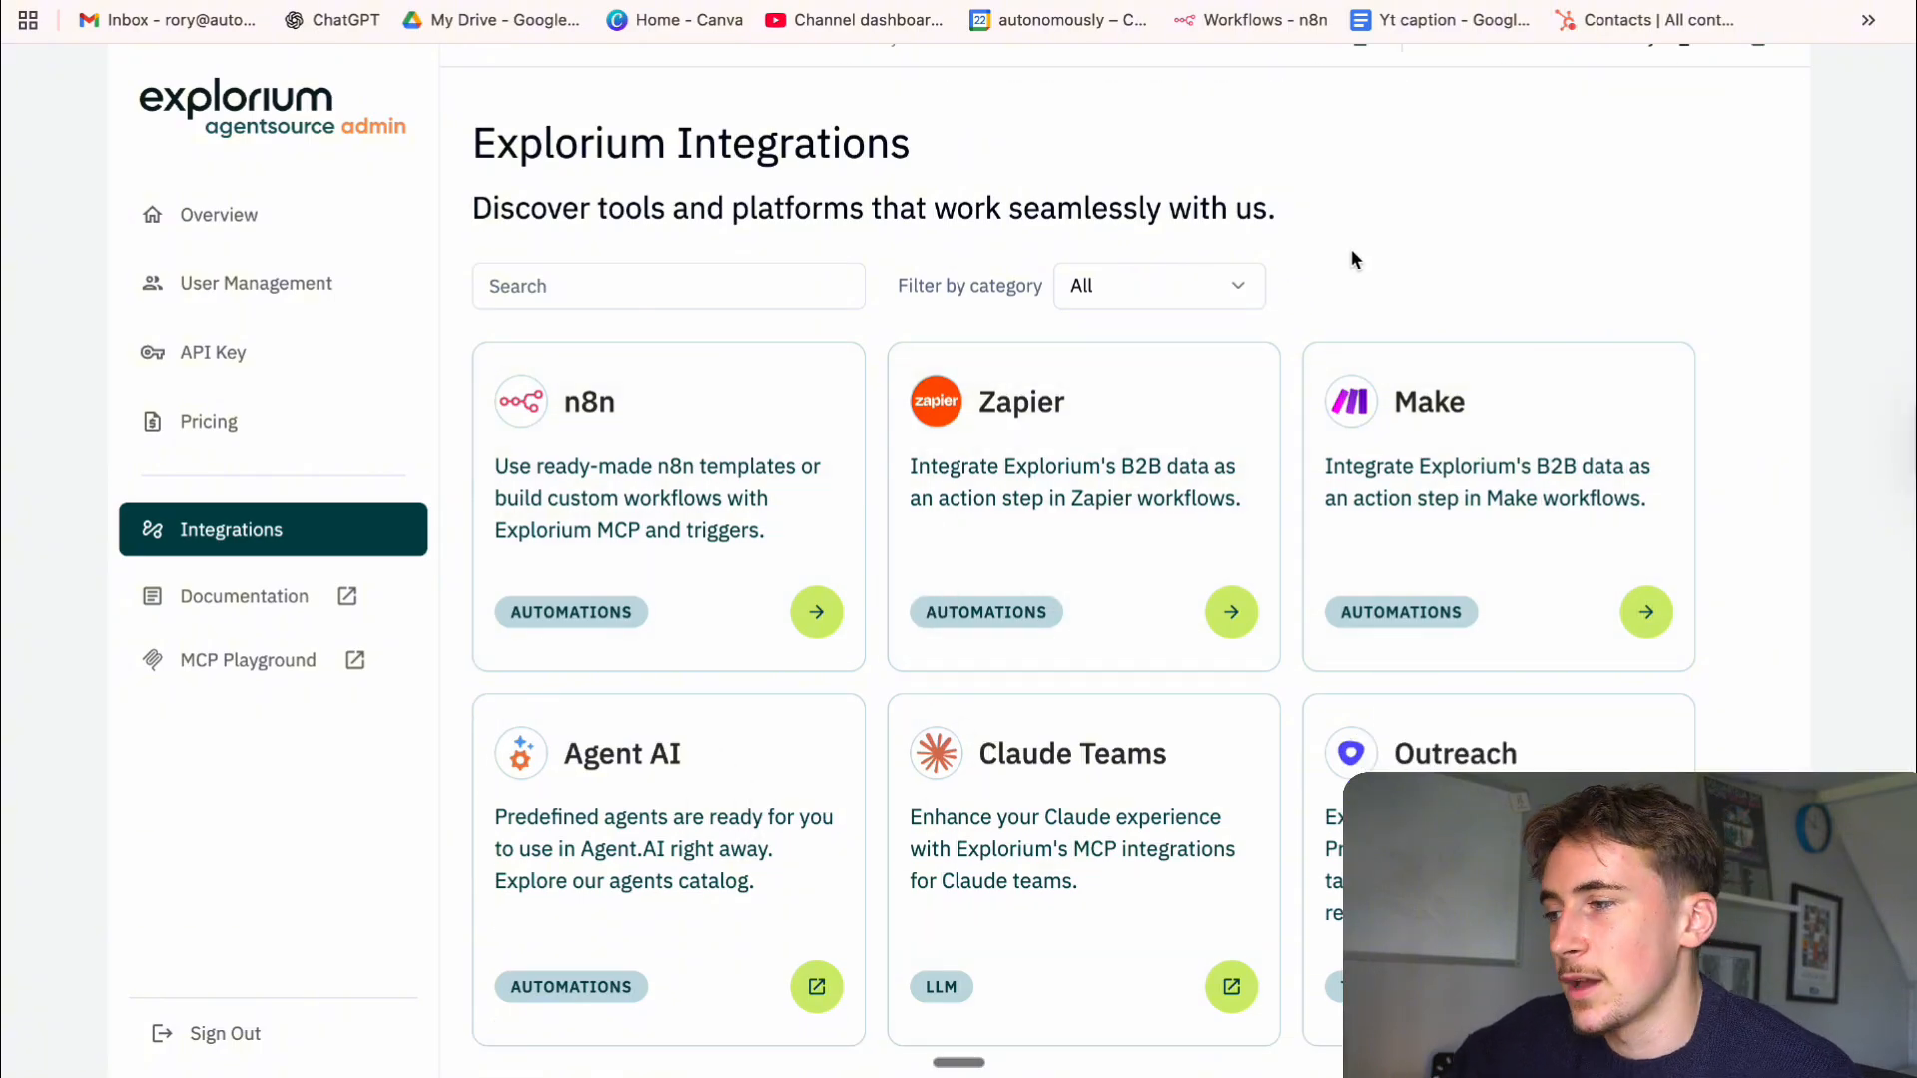
click(699, 651)
scroll(761, 509, down, 3)
scroll(759, 506, down, 5)
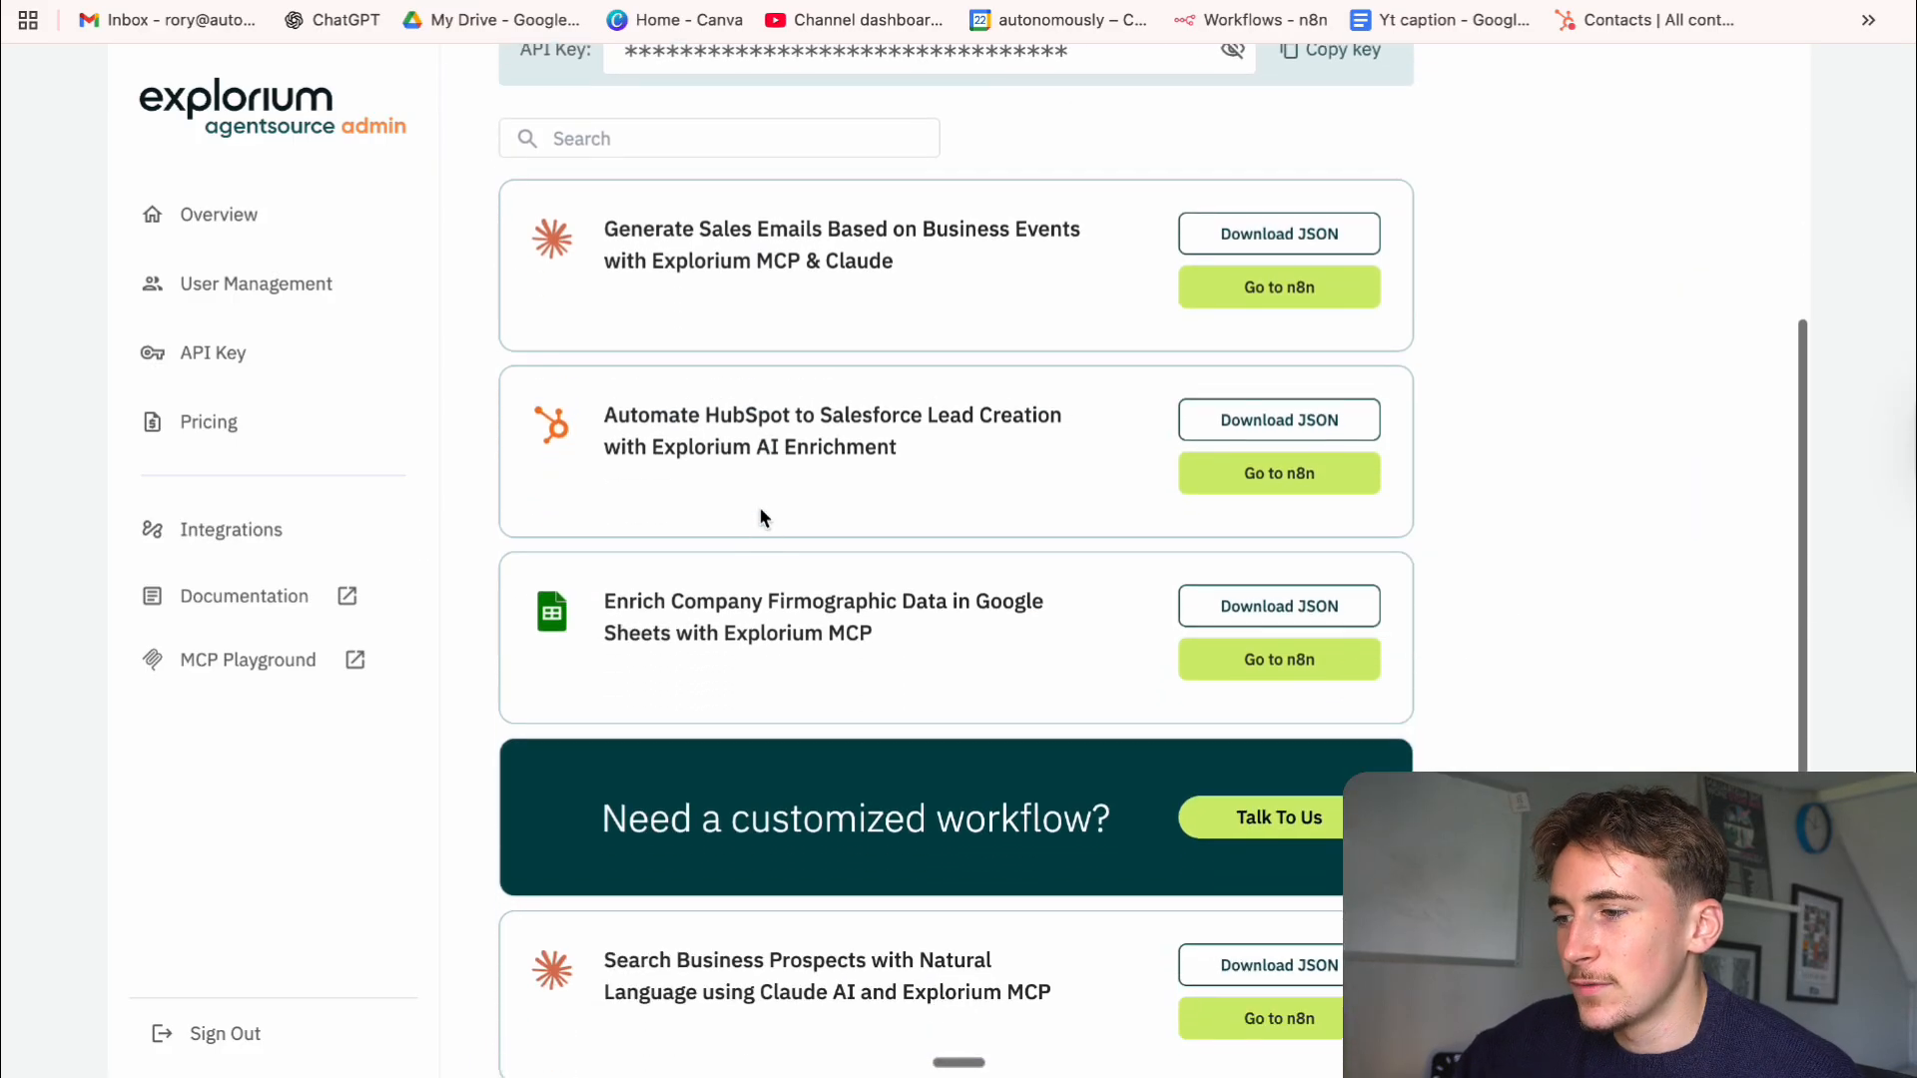
scroll(747, 509, down, 3)
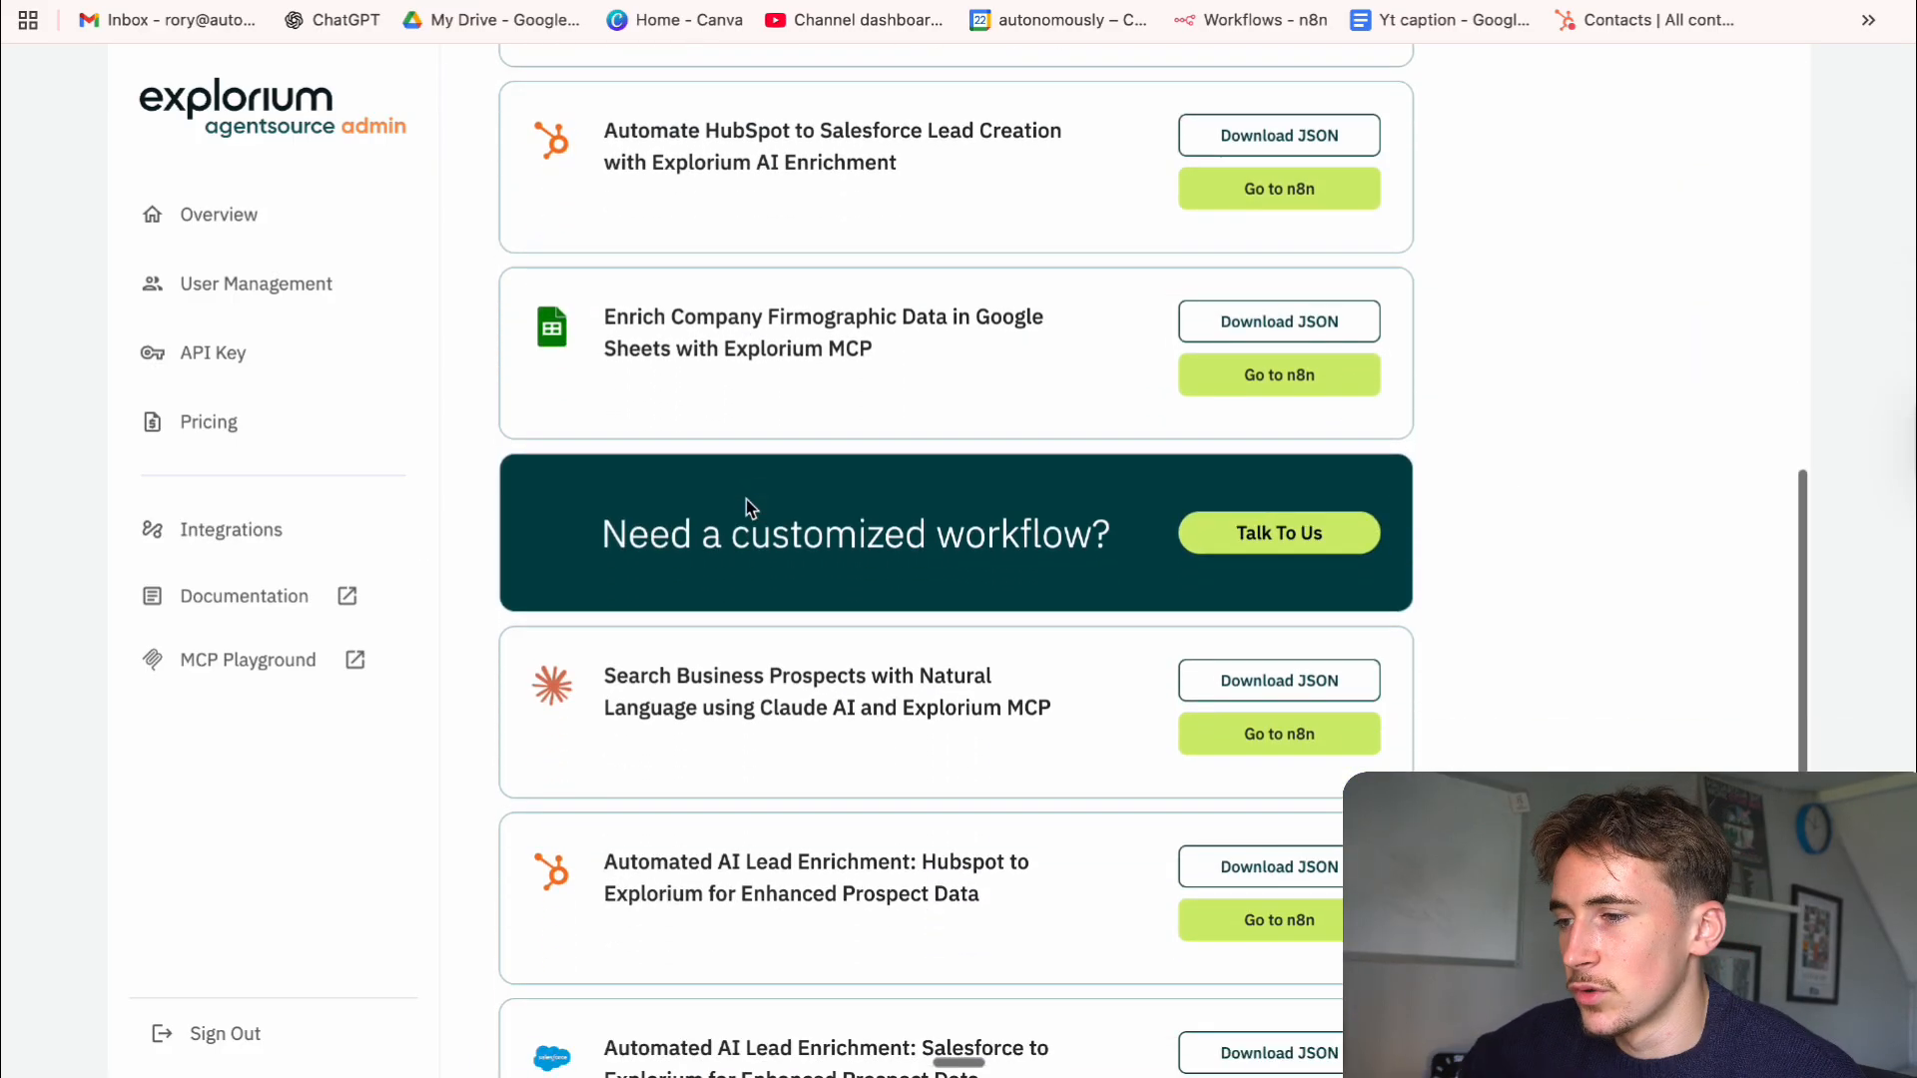
Open the "Enrich Company Firmographic Data in Google Sheets with Explorium MCP" template on n8n and load its interactive workflow preview
scroll(857, 457, up, 3)
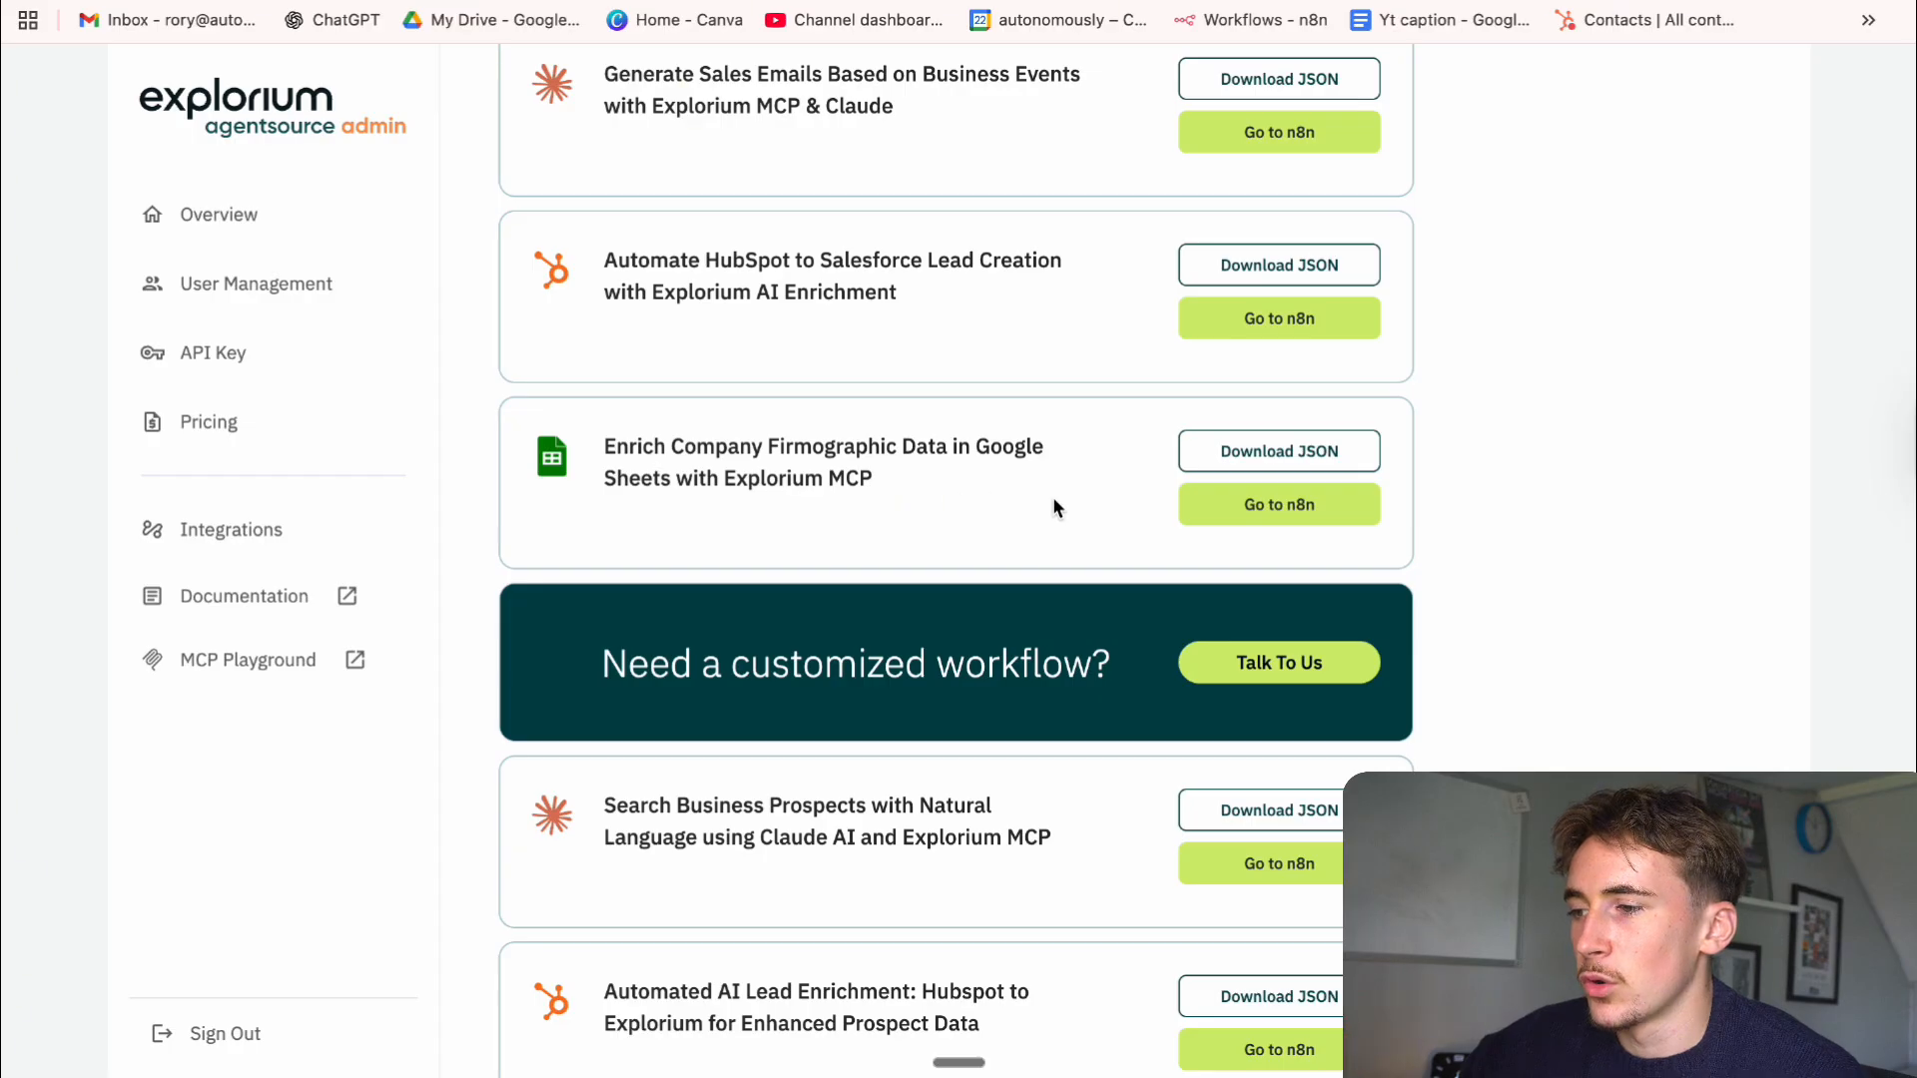
click(1214, 502)
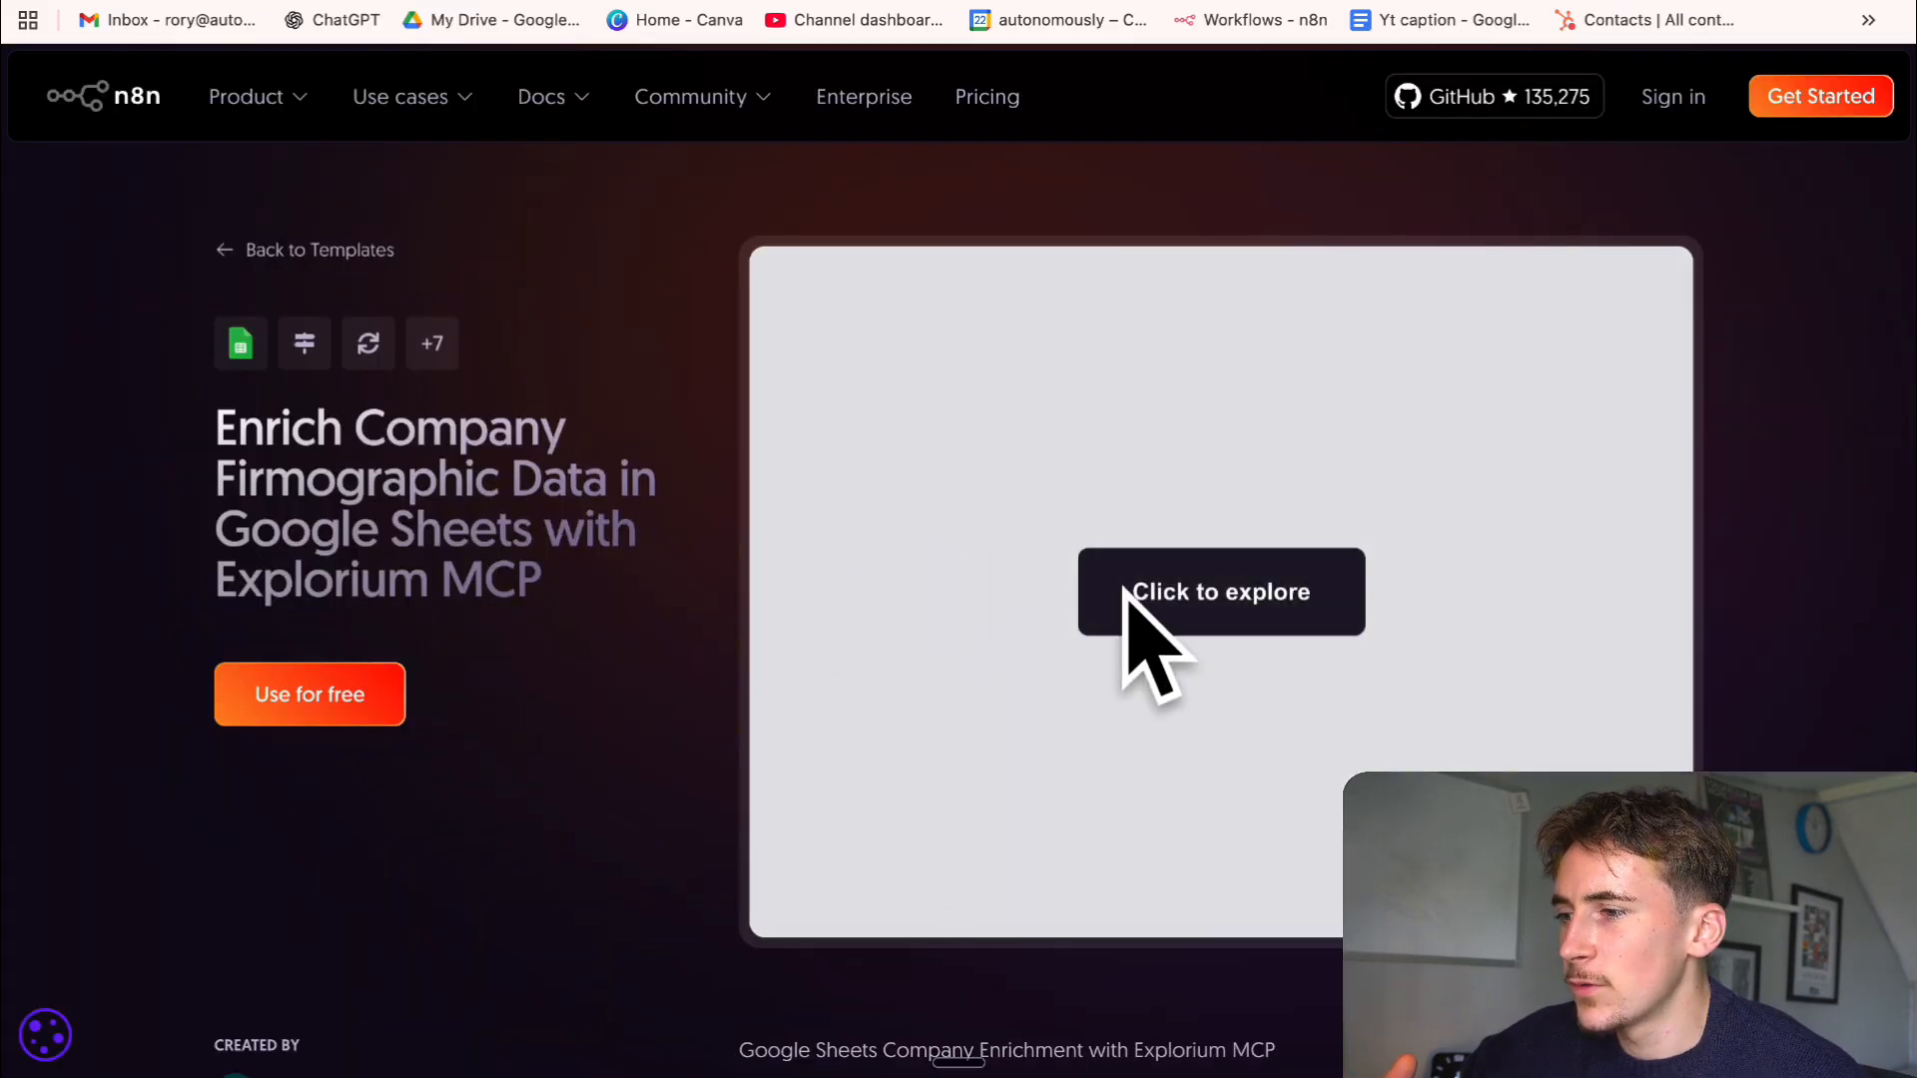
click(1218, 599)
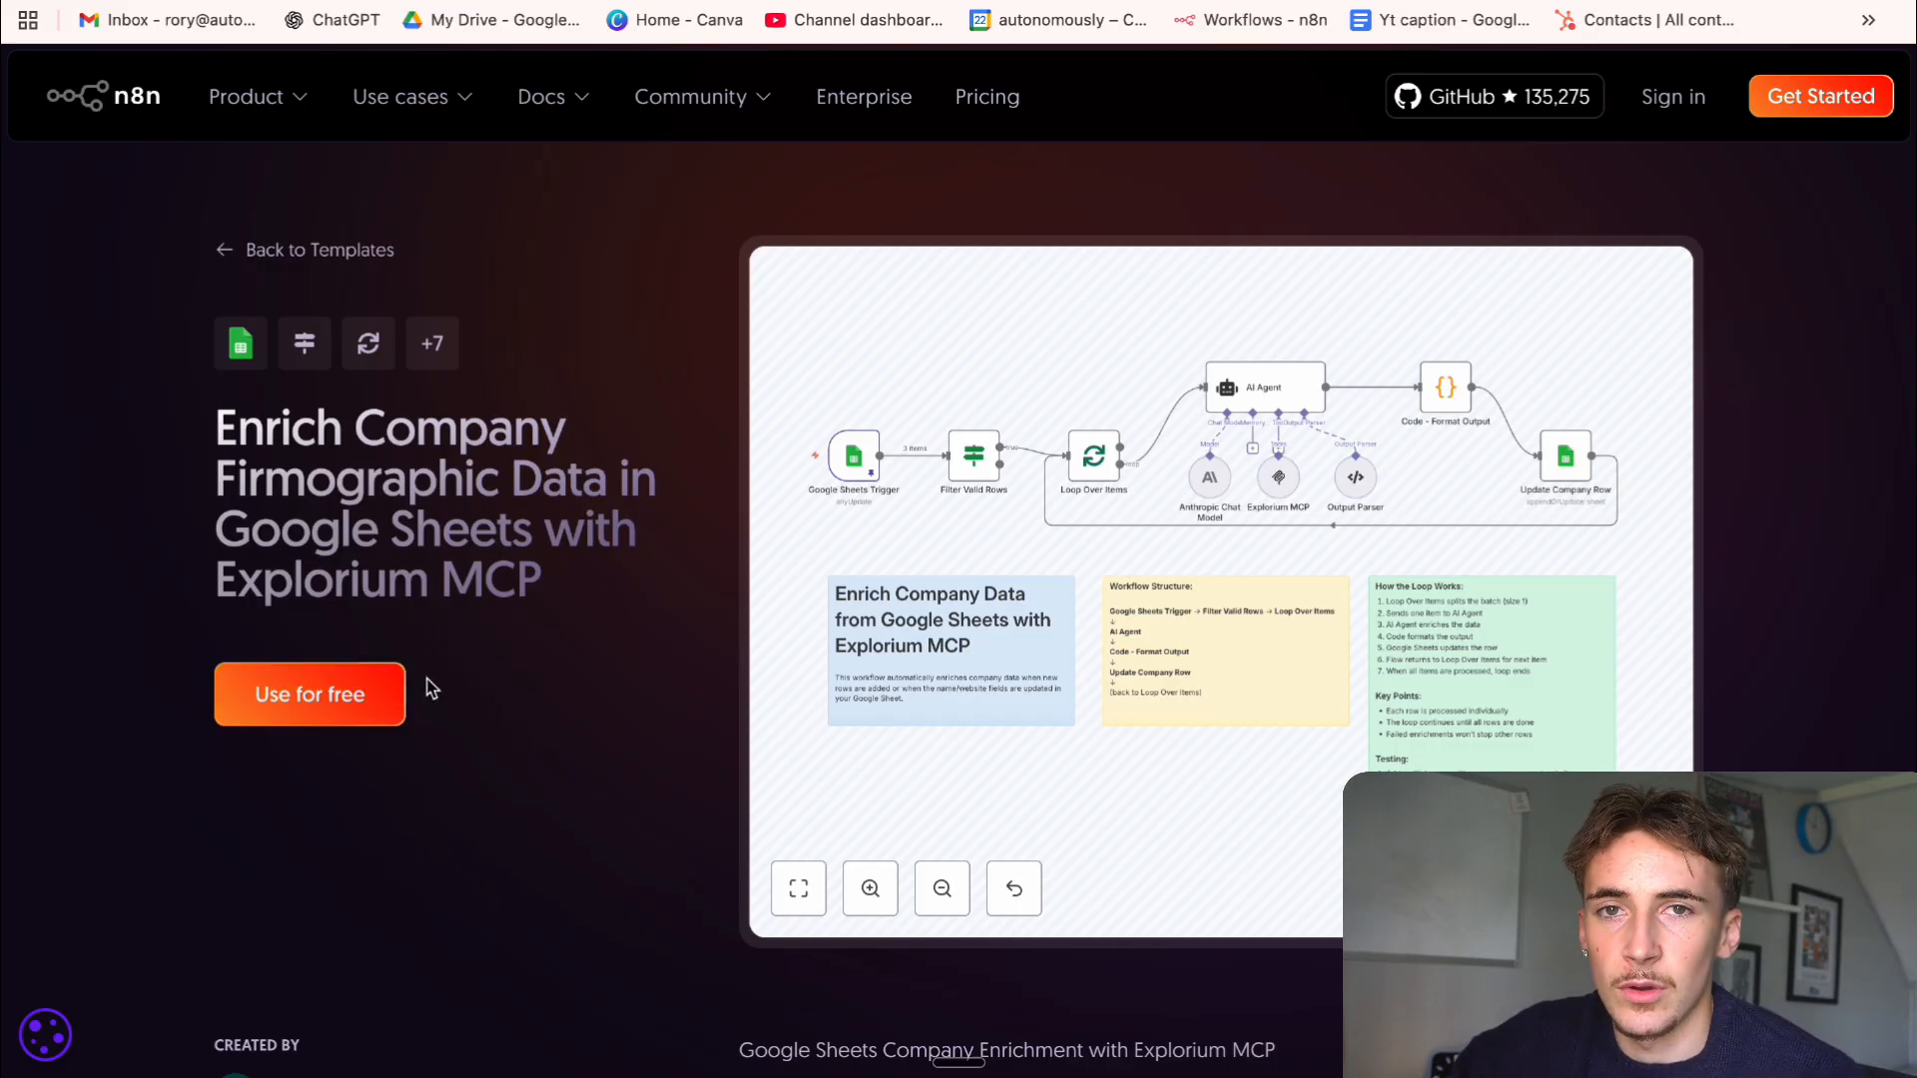
Switch to the Explorium API documentation and read the Match Businesses endpoint description in the Businesses section
click(1351, 2)
click(205, 588)
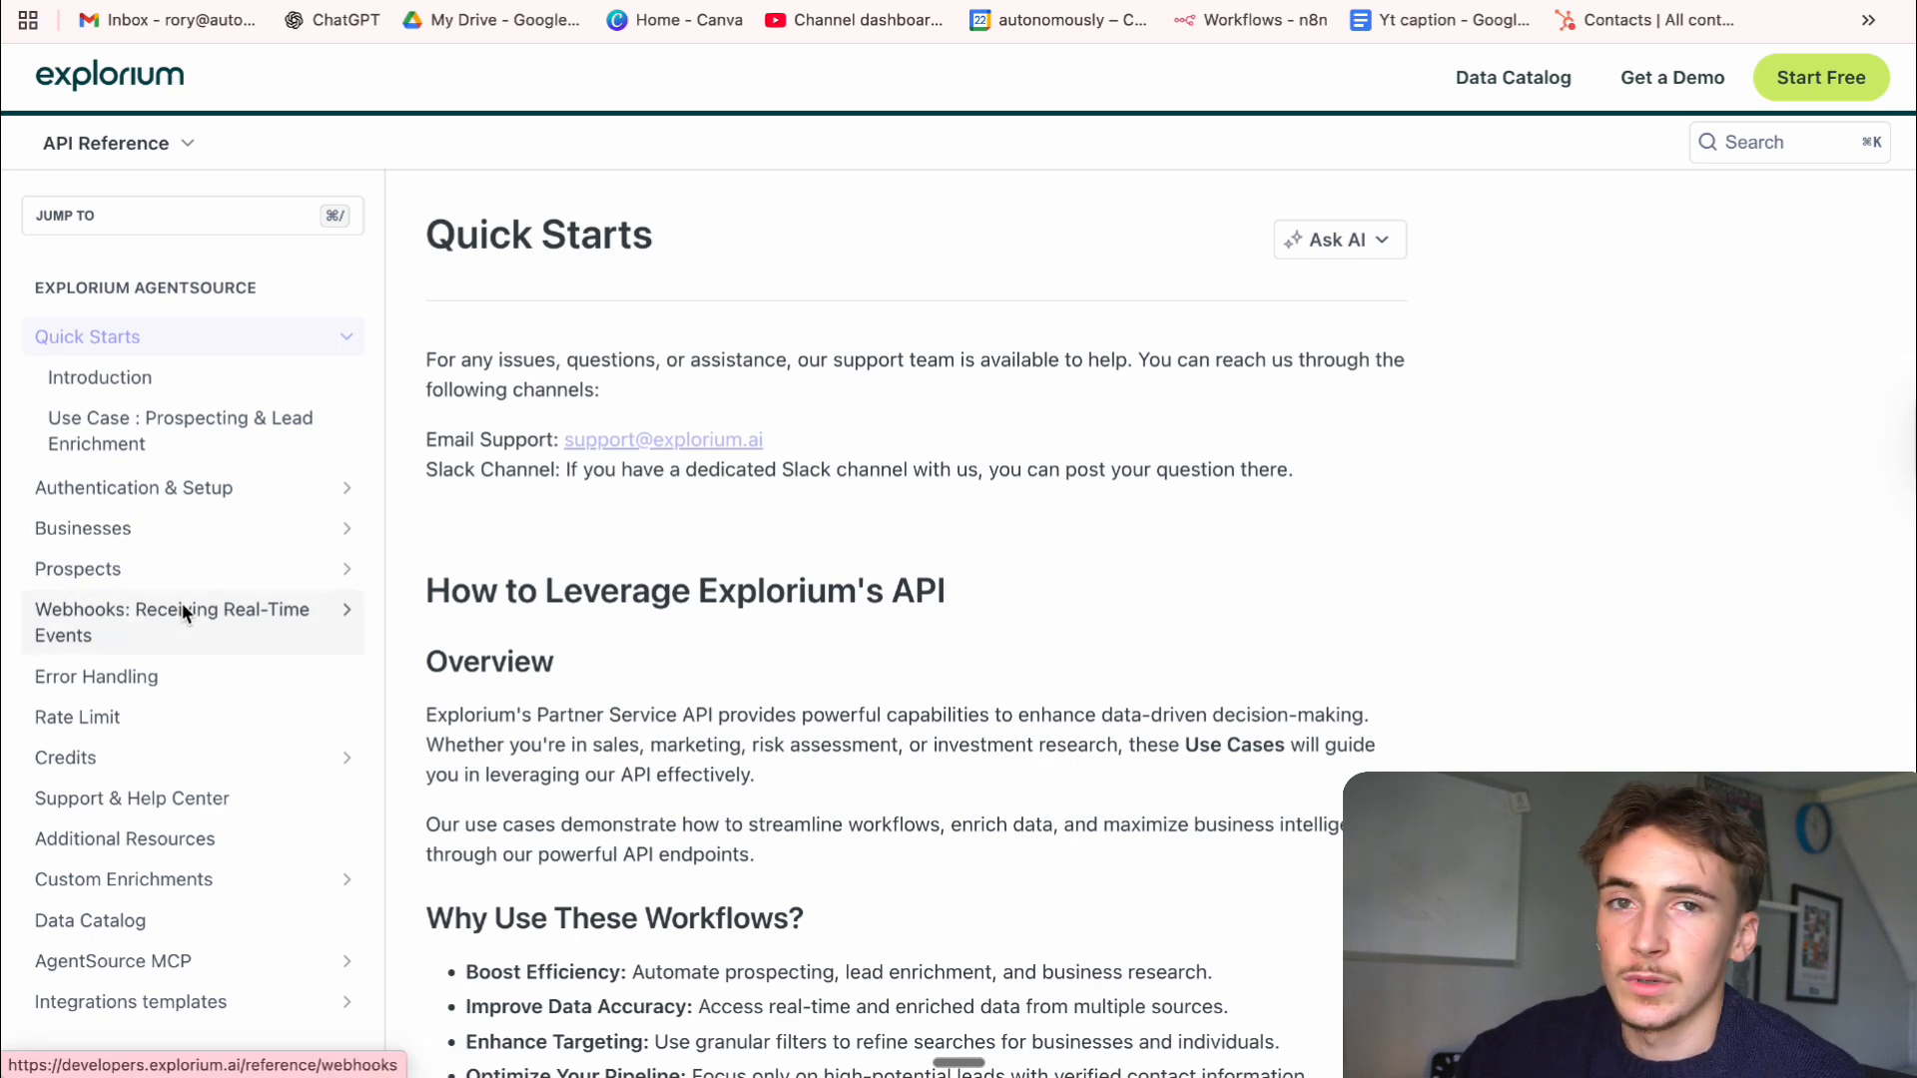
click(190, 525)
click(212, 463)
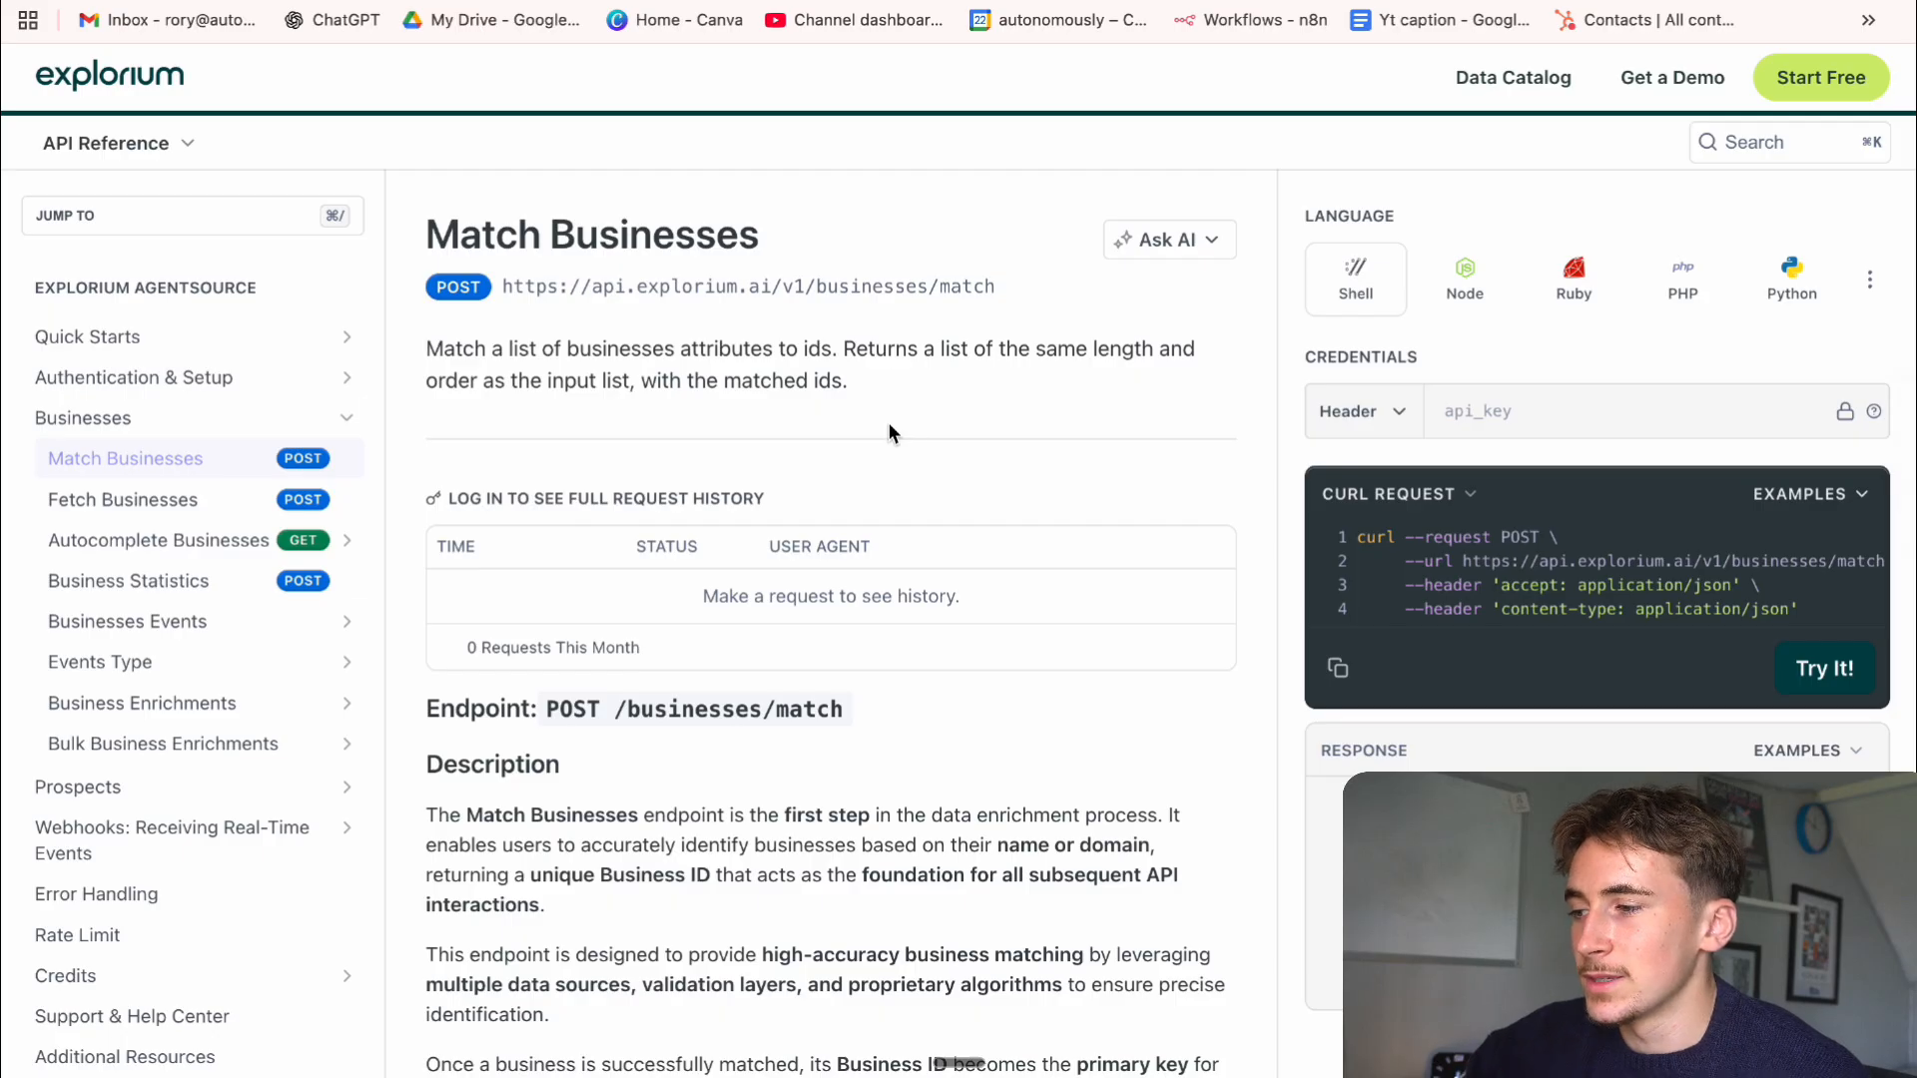
scroll(859, 419, down, 5)
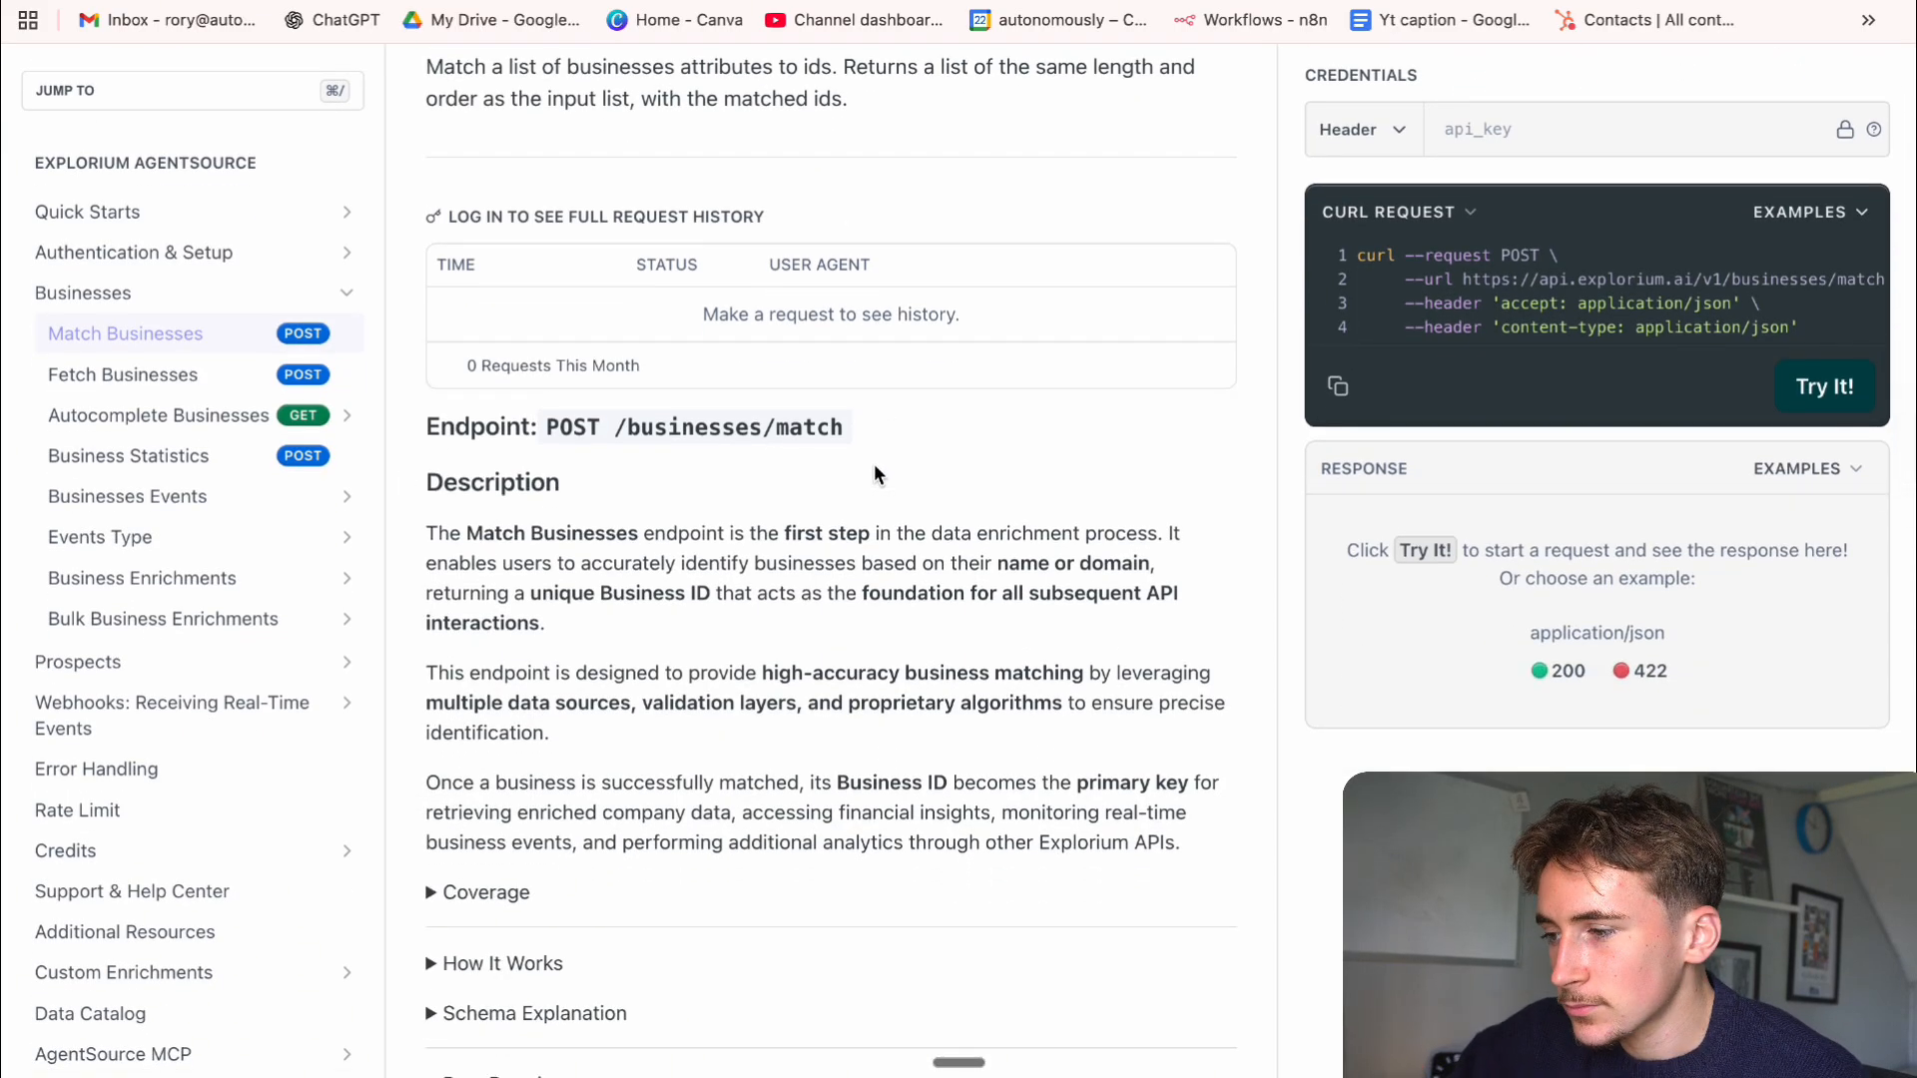
scroll(873, 469, up, 1)
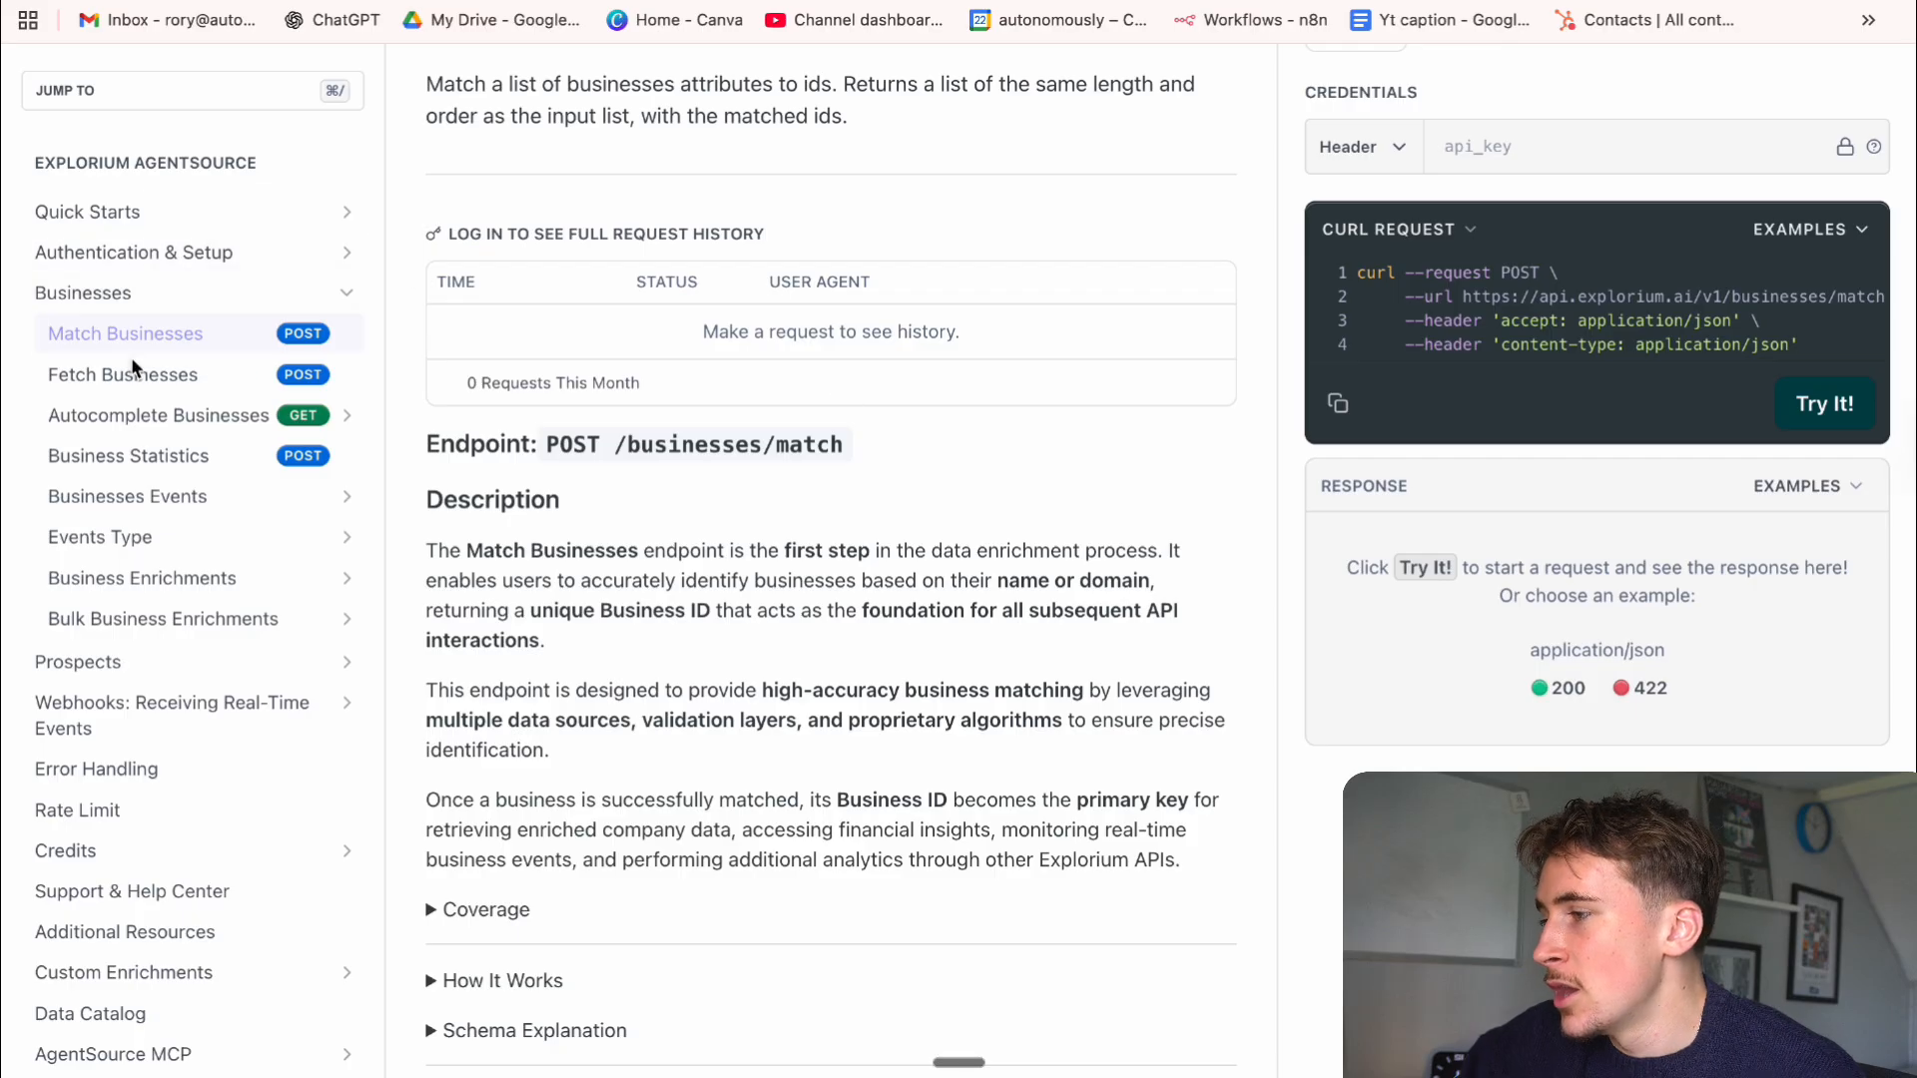
Open the Business Enrichments section and examine the full list of available enrichment endpoints
click(169, 577)
scroll(93, 462, down, 4)
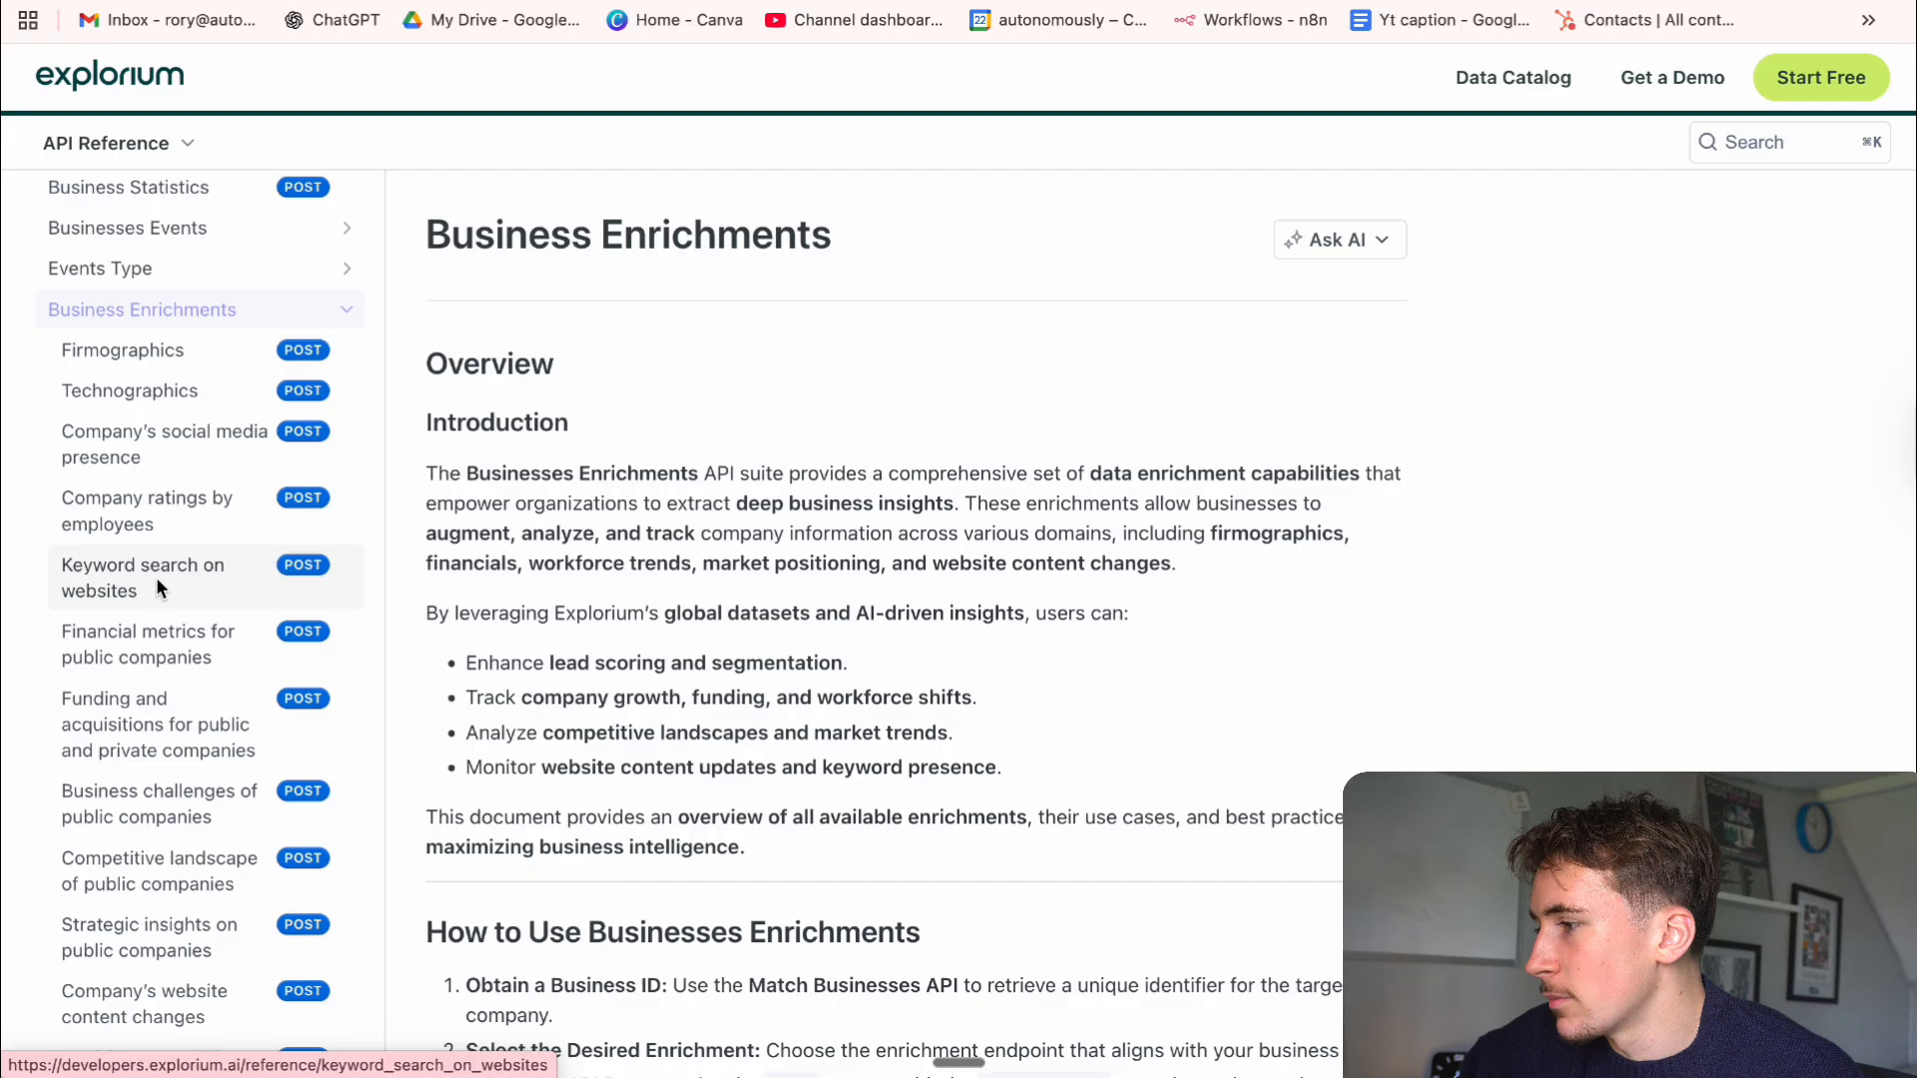
scroll(217, 489, up, 1)
scroll(216, 490, down, 3)
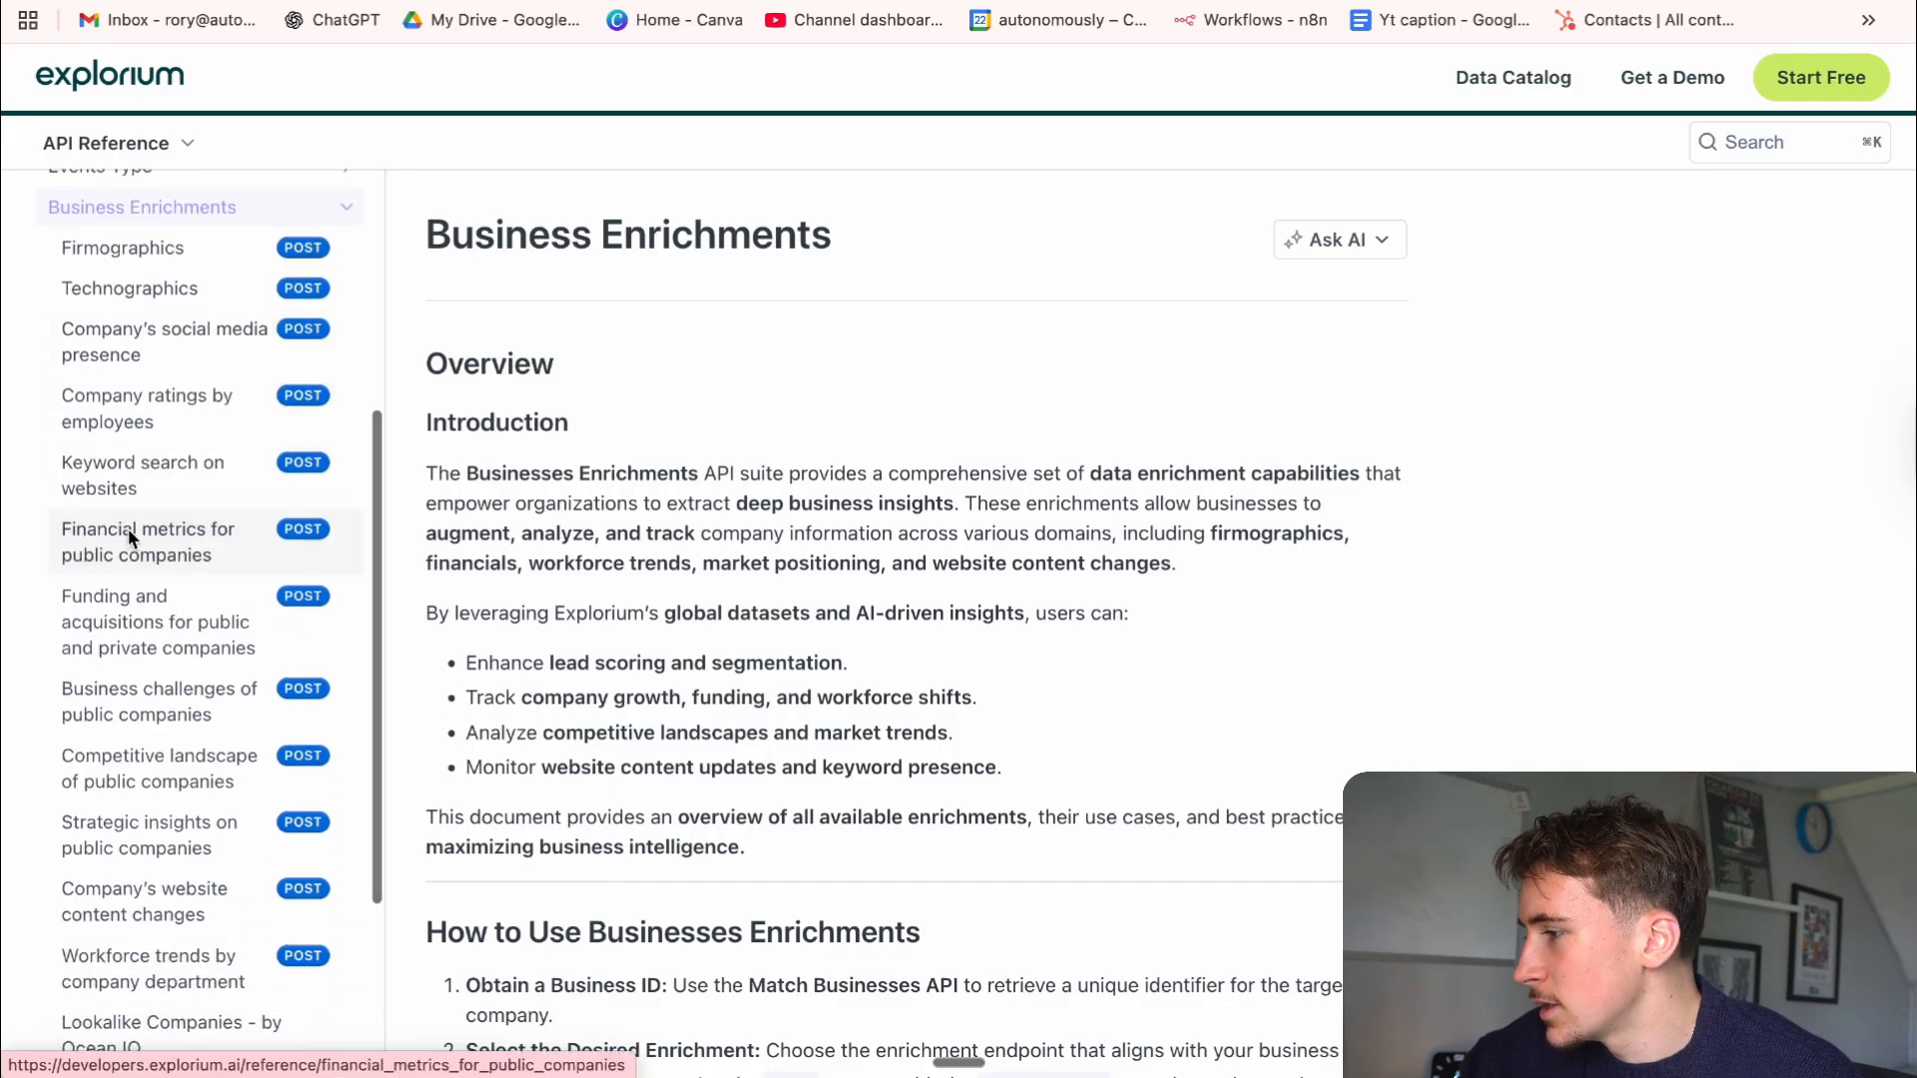
scroll(192, 524, down, 1)
scroll(154, 557, down, 3)
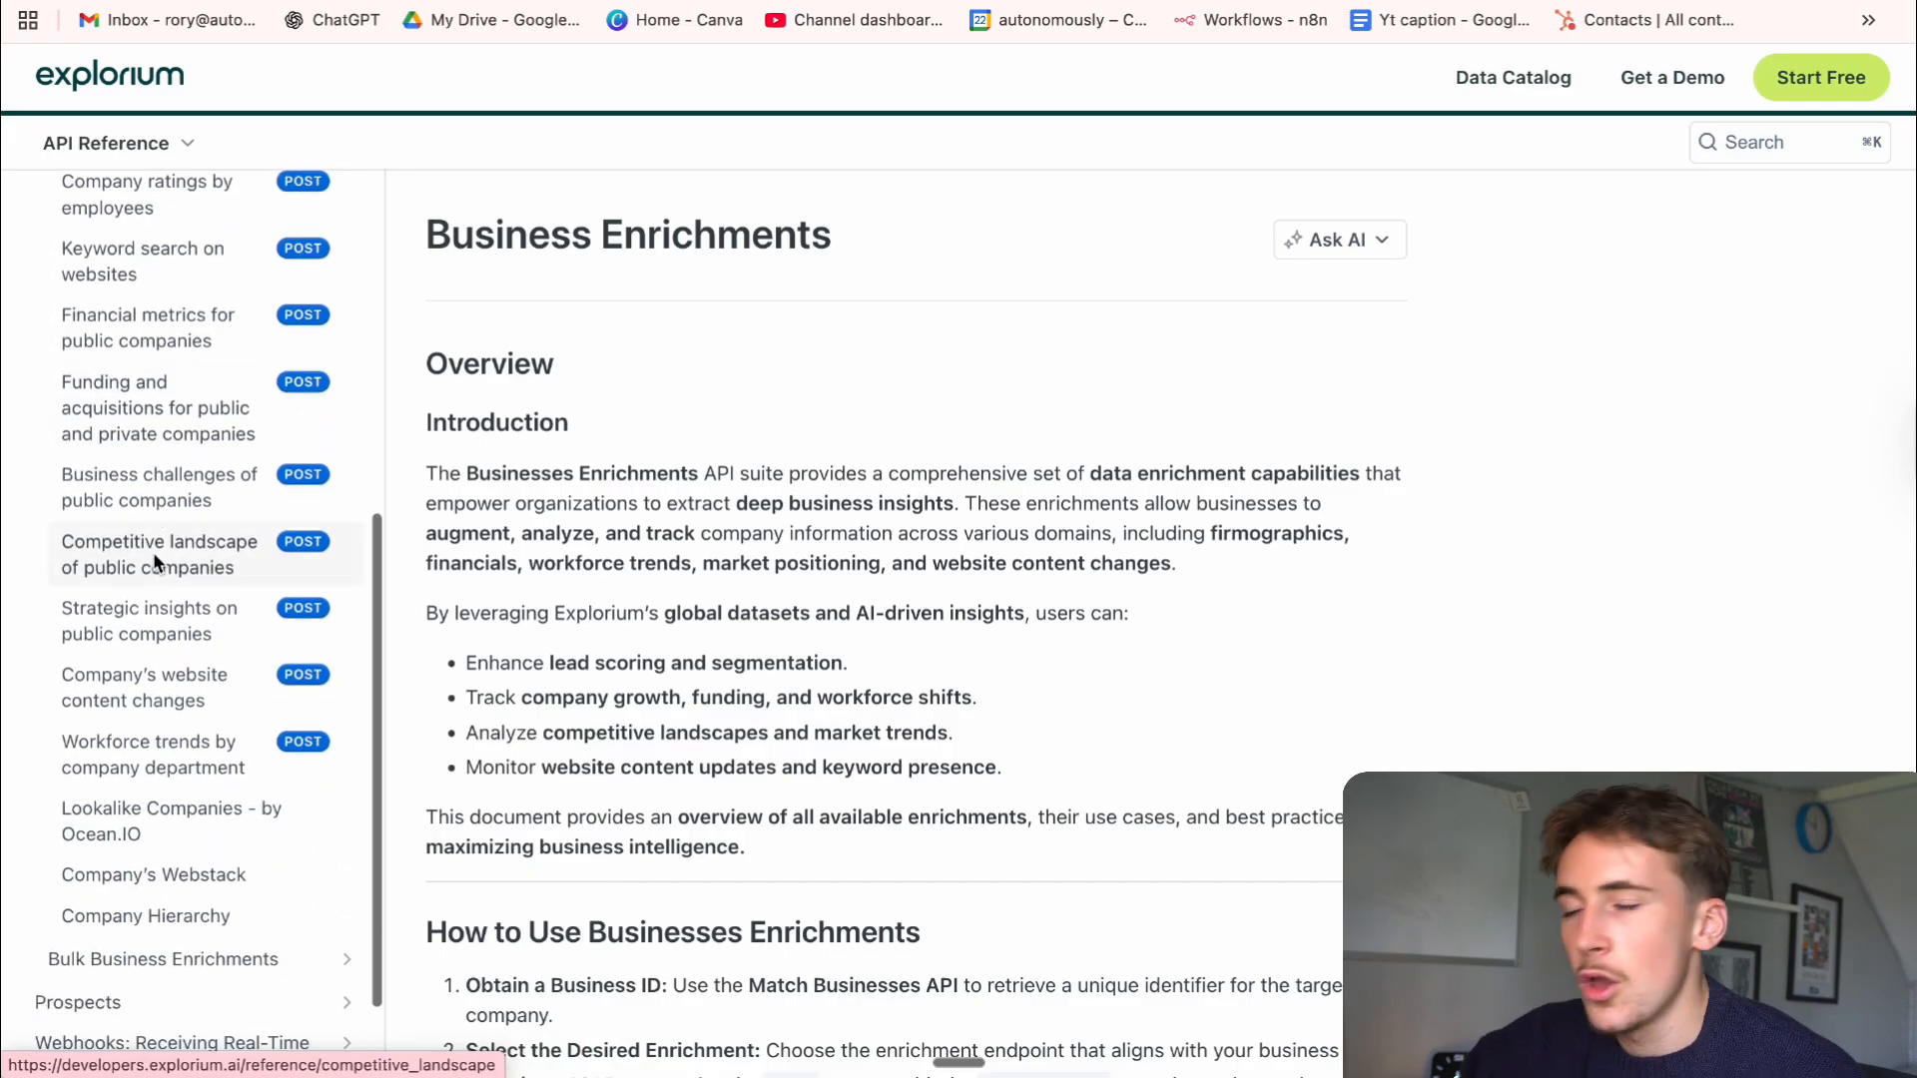
scroll(155, 557, up, 1)
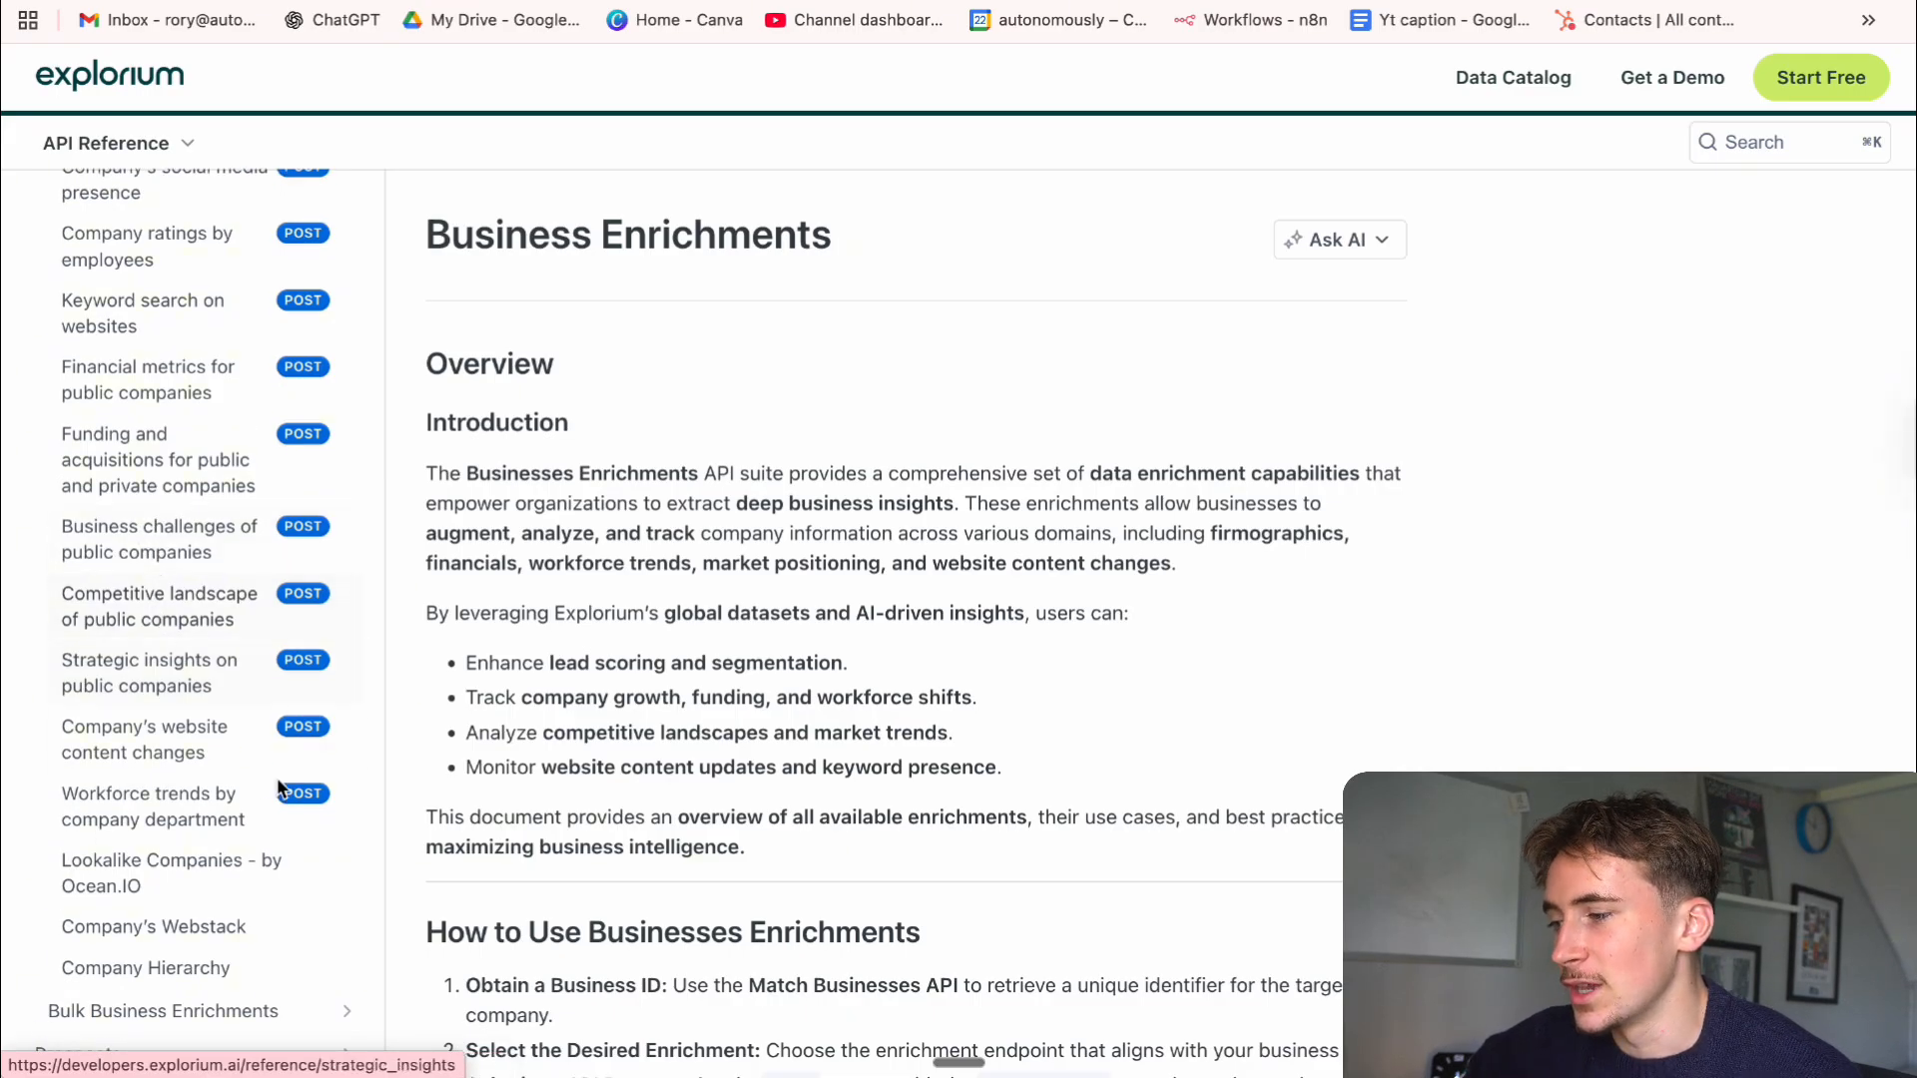
scroll(179, 629, up, 4)
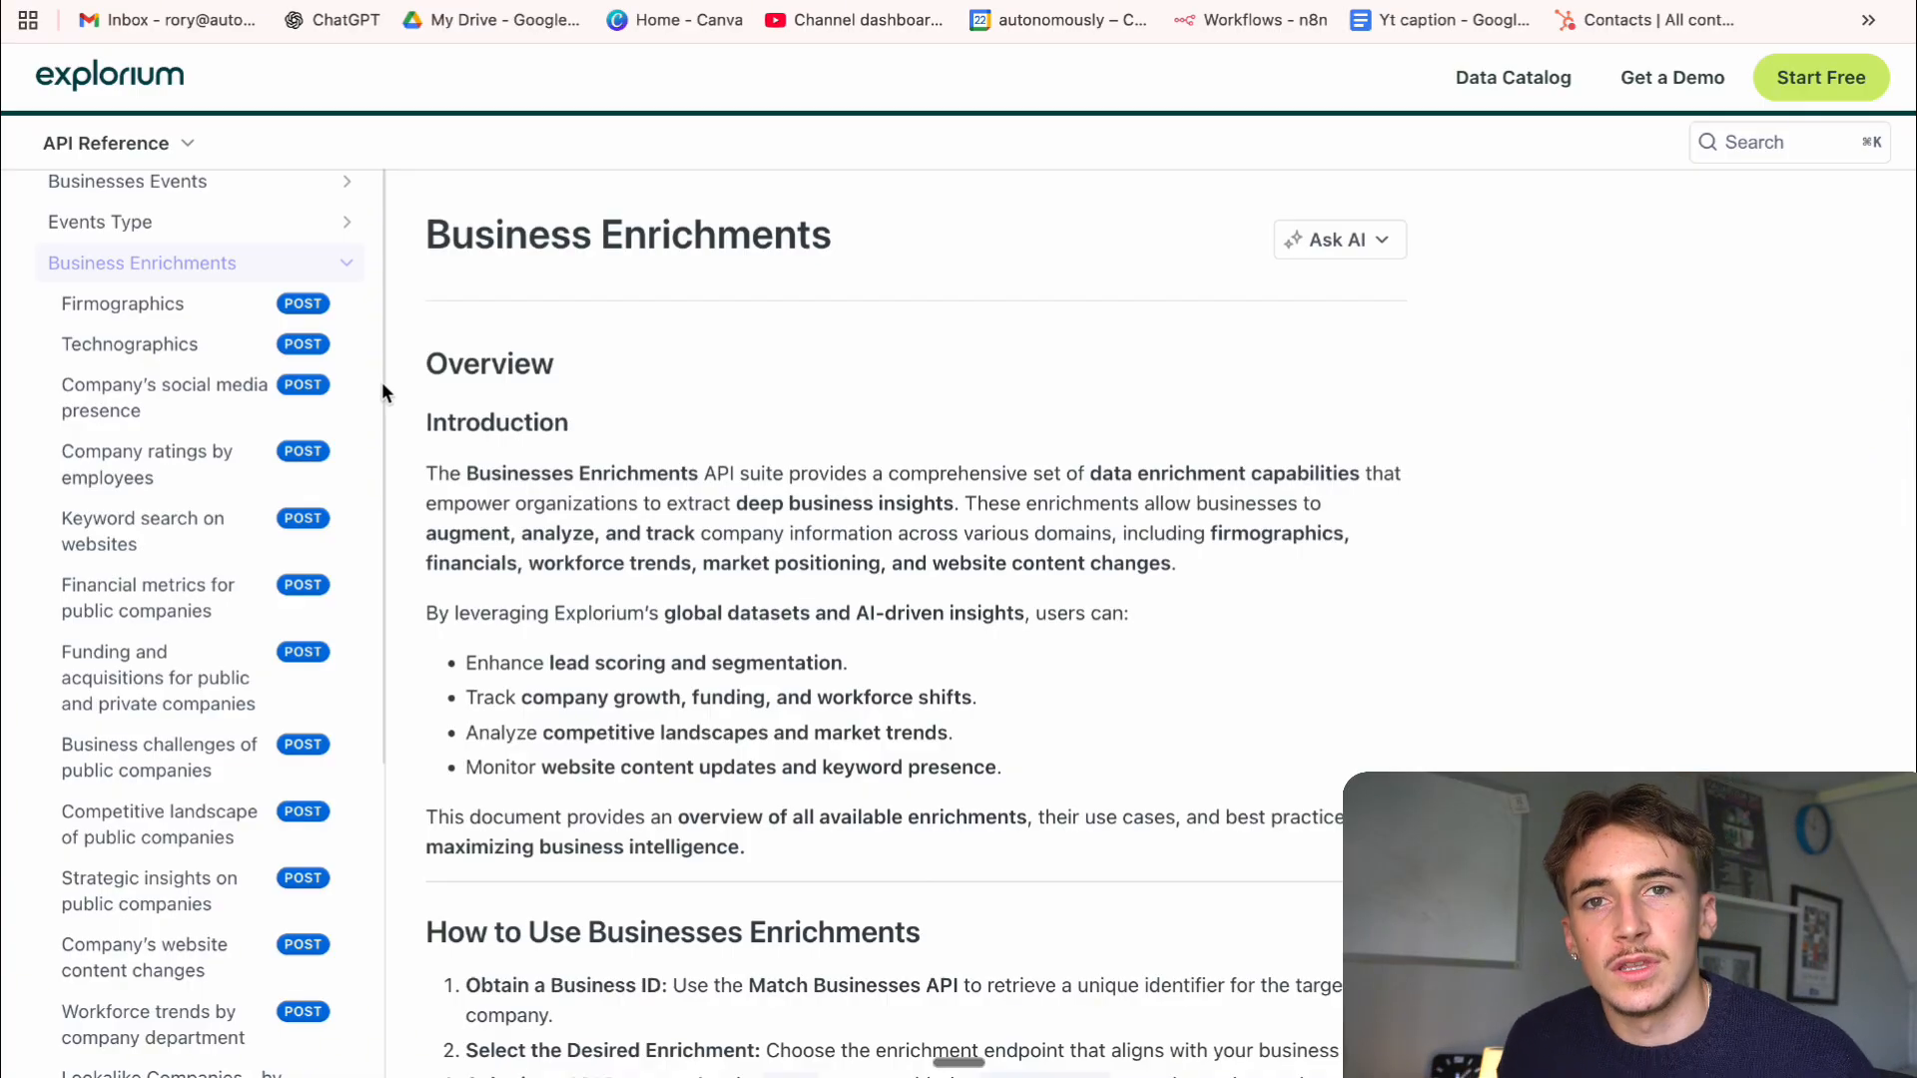
Review the Firmographics enrichment endpoint, and open the page on funding and acquisitions for public and private companies
click(203, 316)
scroll(619, 462, down, 2)
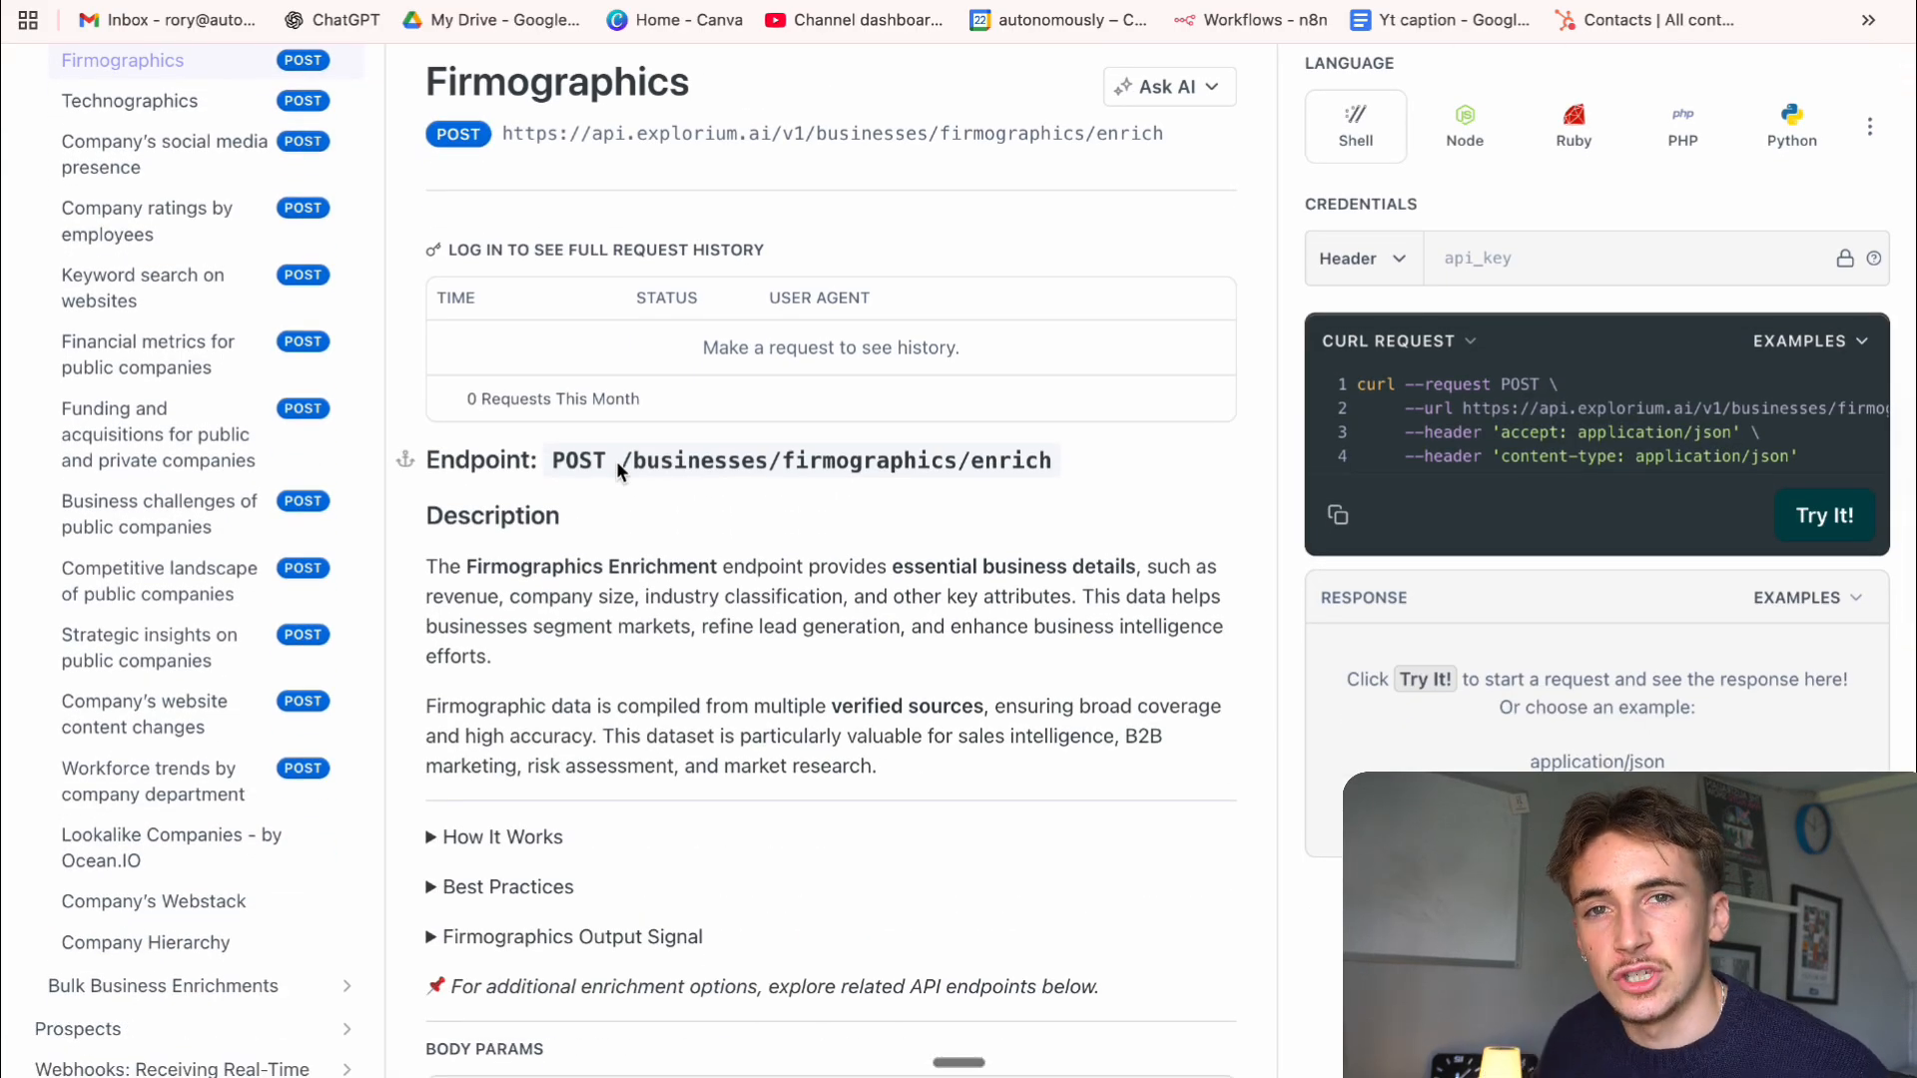
scroll(236, 367, up, 2)
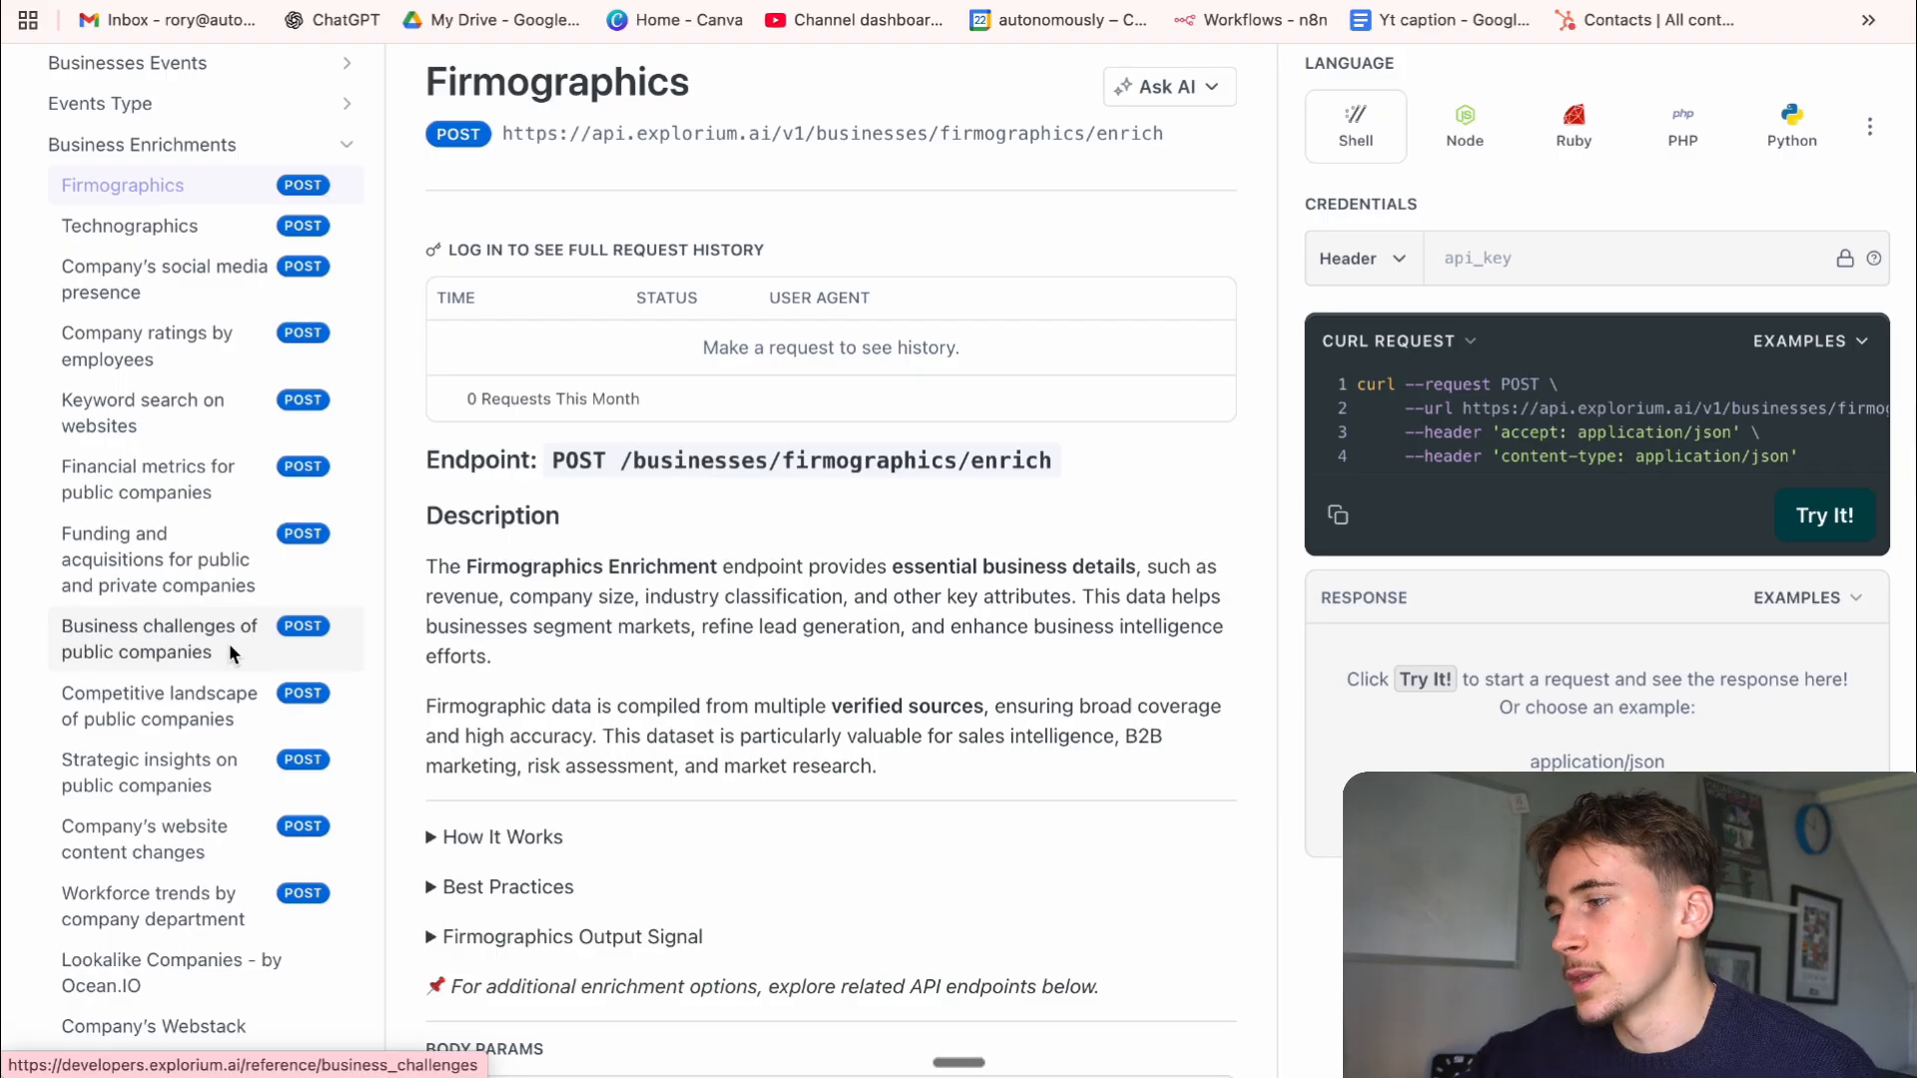
click(126, 558)
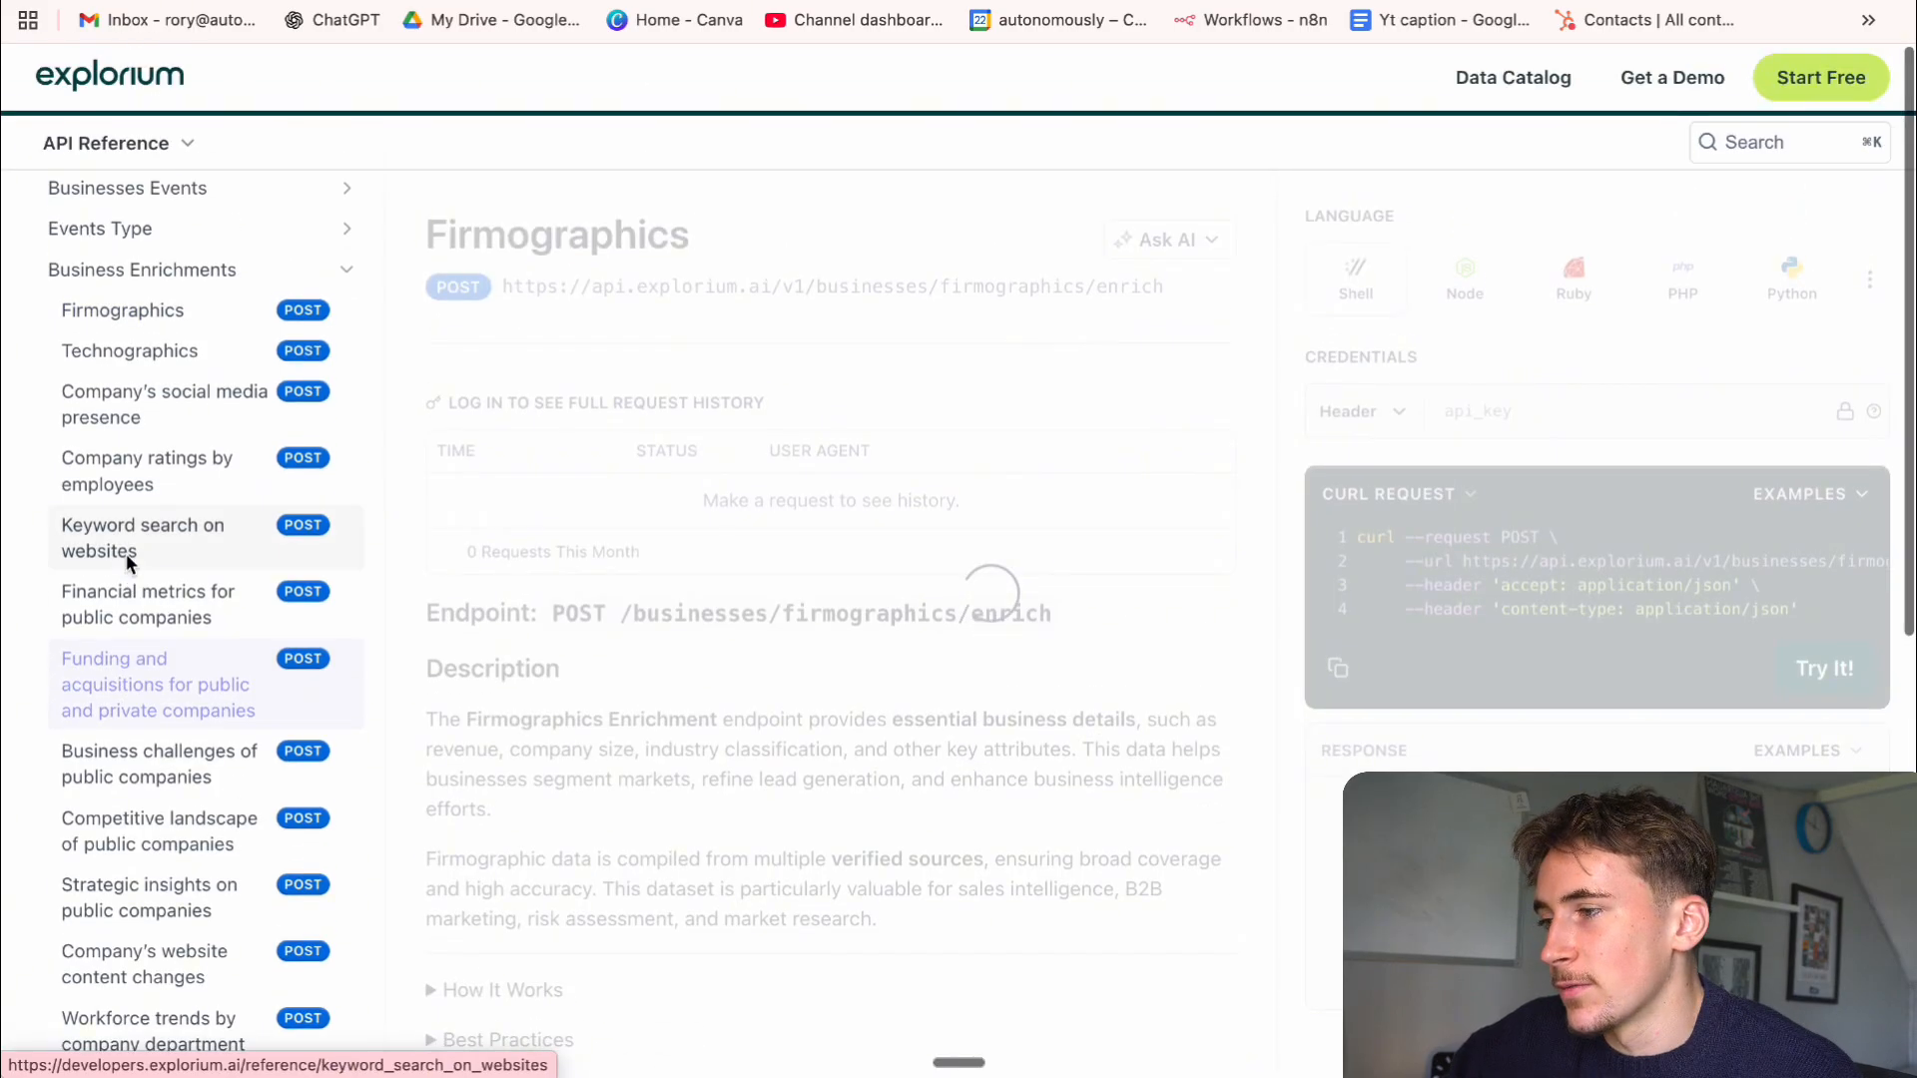
Browse the business event types, viewing the IPO announcement, New product launch and New partnership pages
click(236, 508)
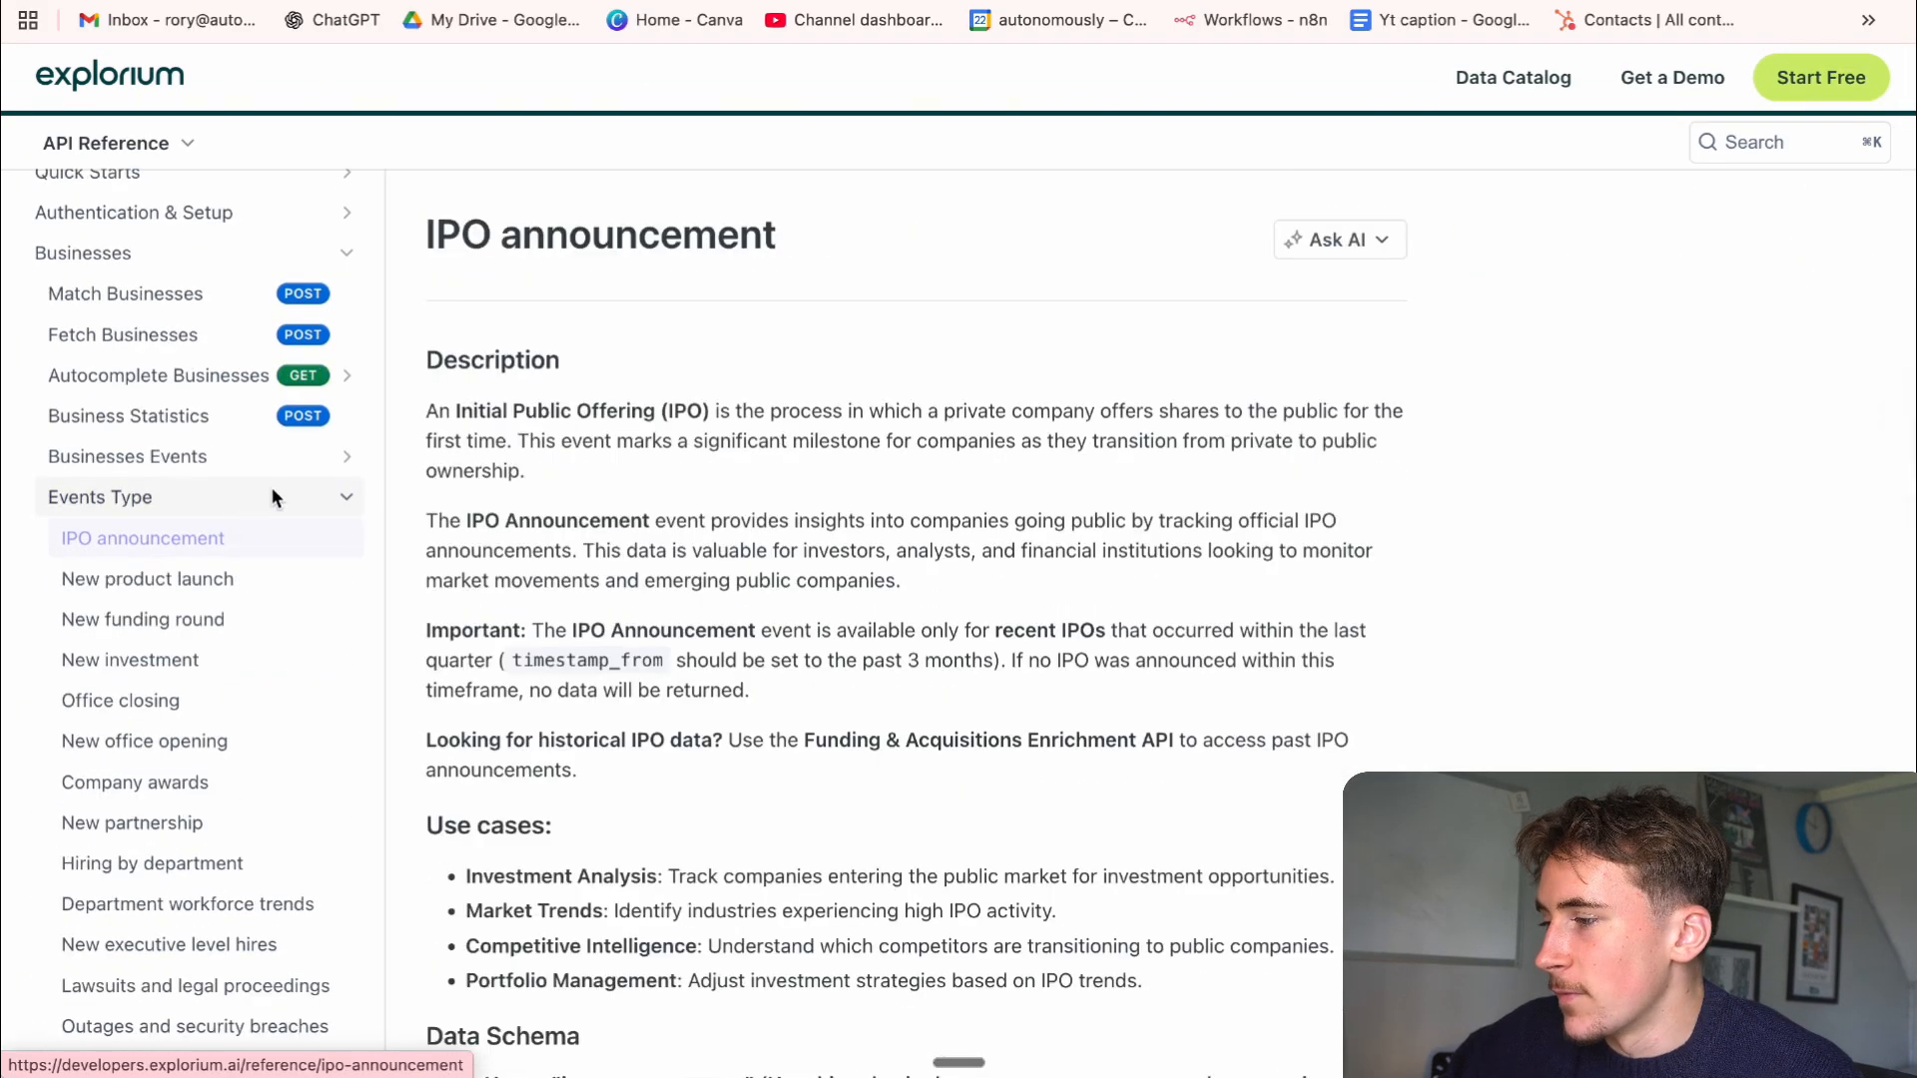
scroll(188, 416, down, 1)
scroll(187, 413, down, 3)
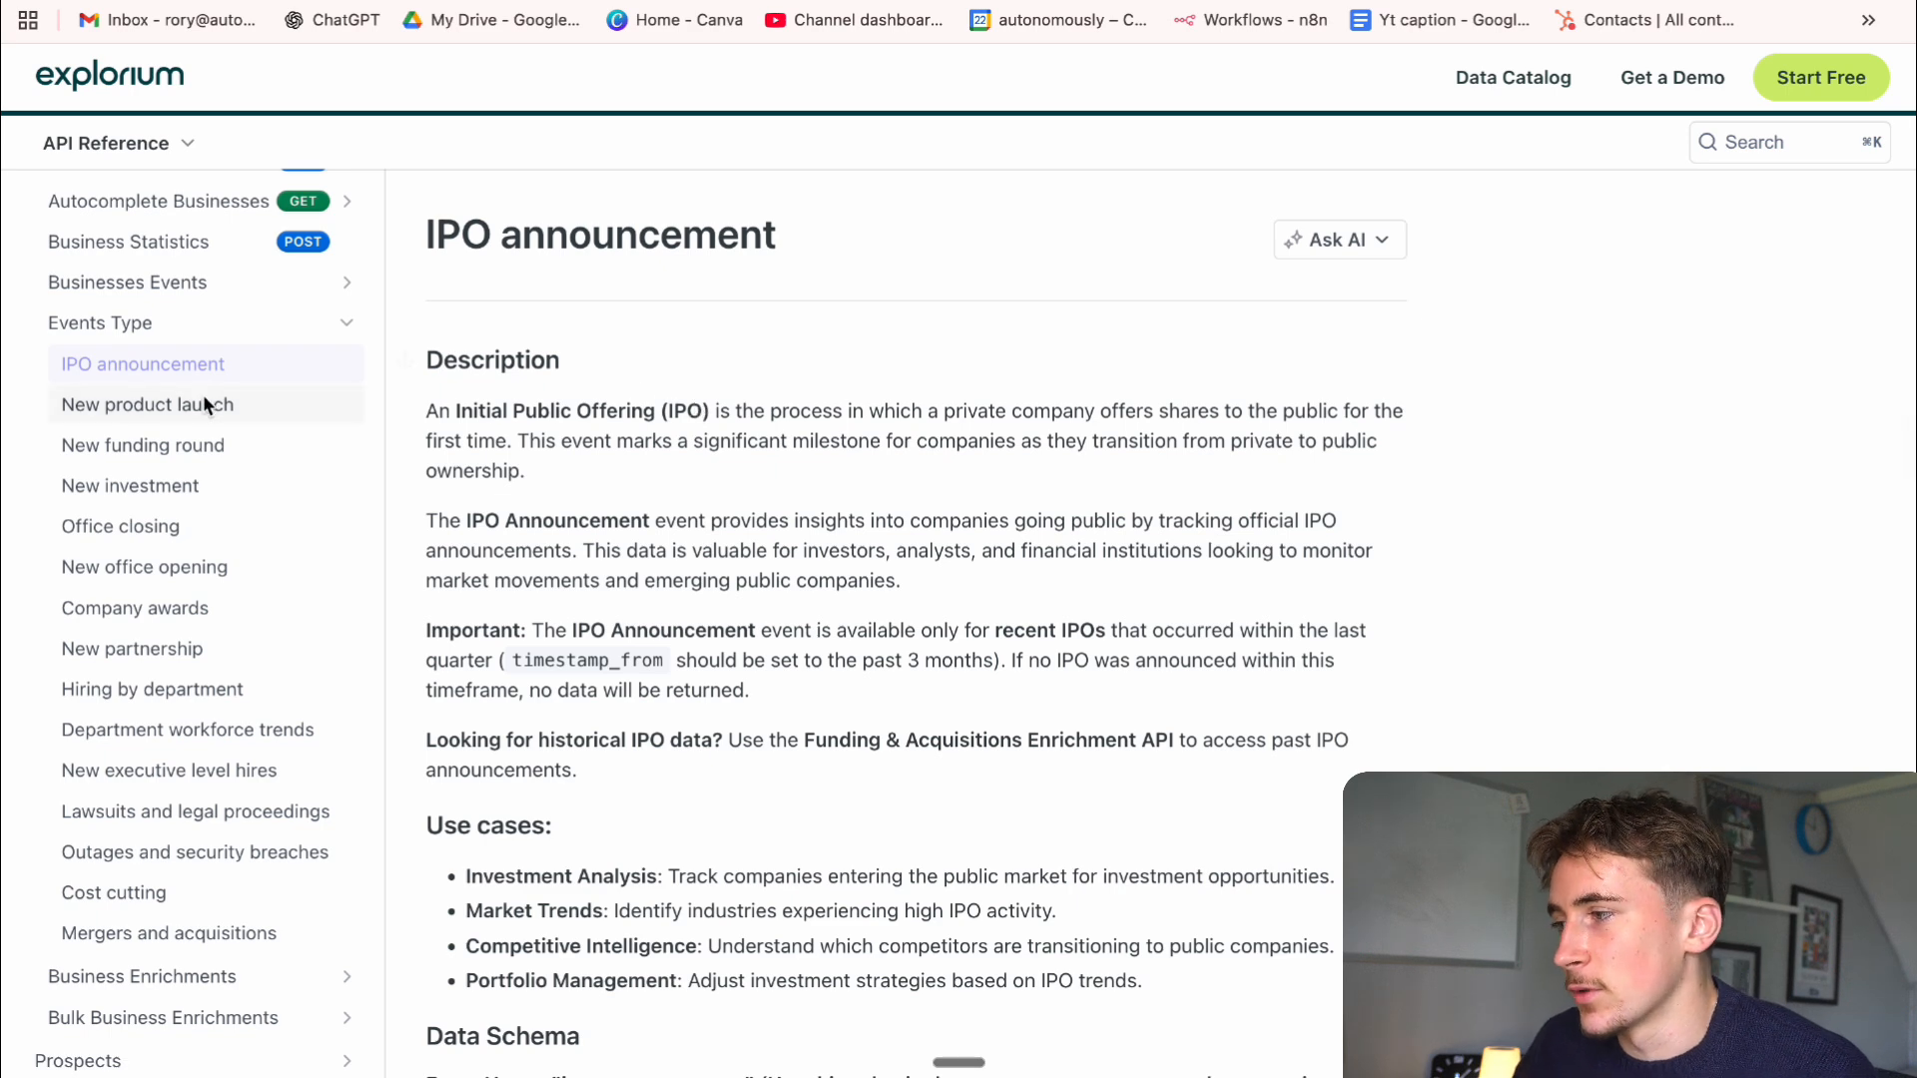
click(246, 386)
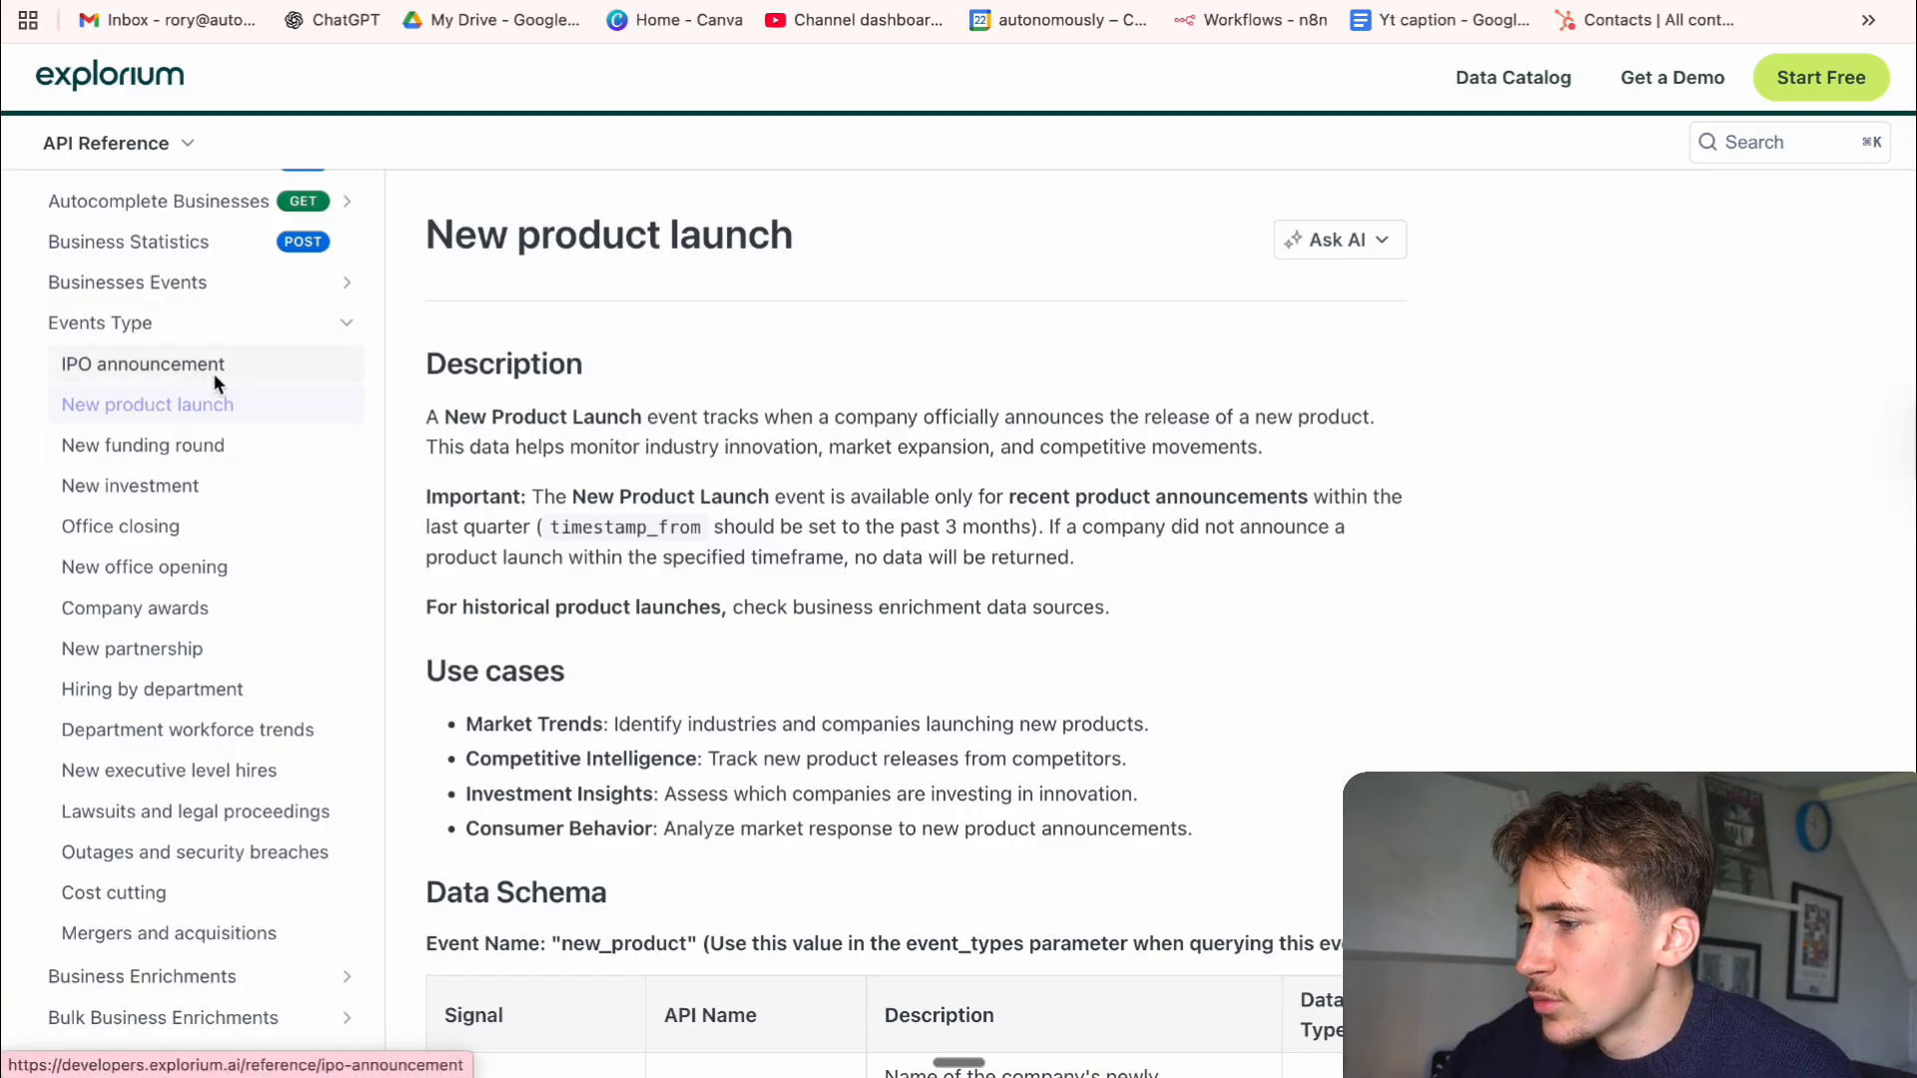
click(178, 647)
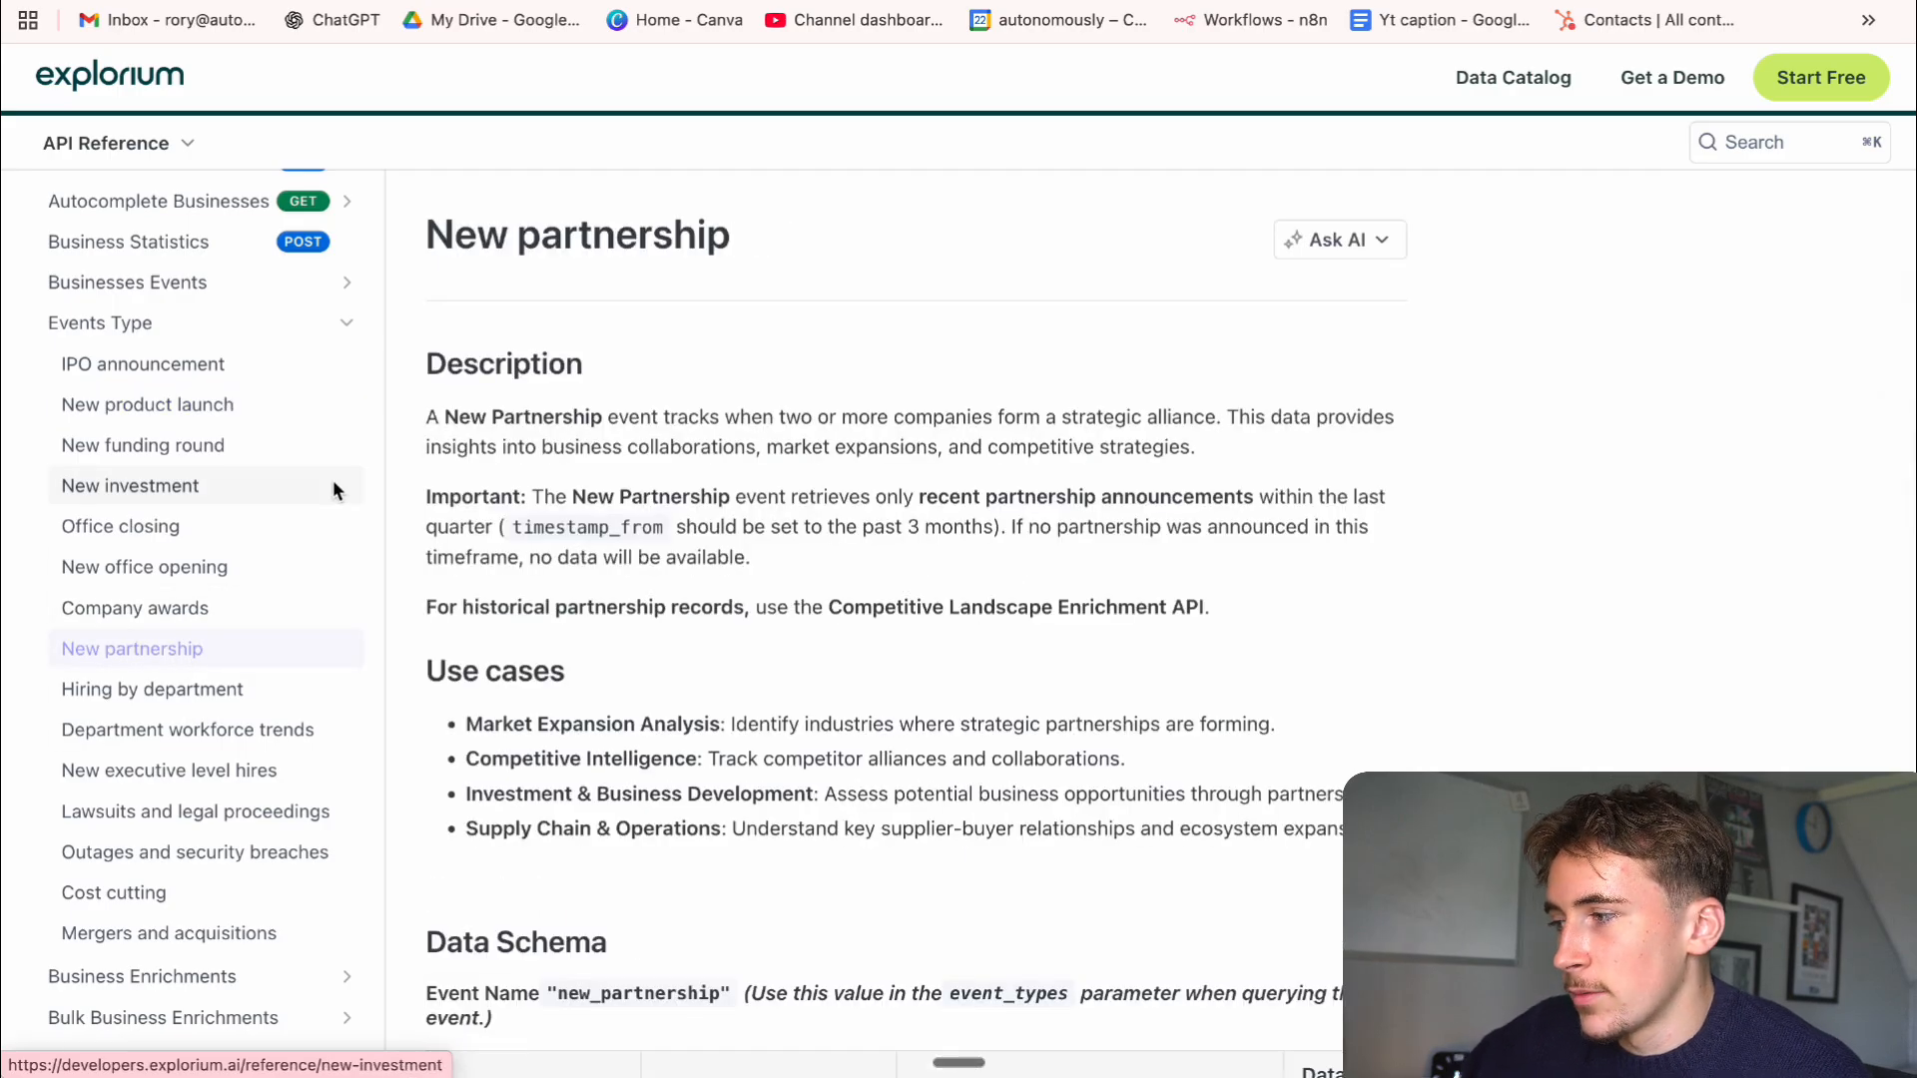
Collapse the business event types and read the Match Prospects endpoint's introduction and request schema in the Prospects section
click(312, 320)
click(349, 322)
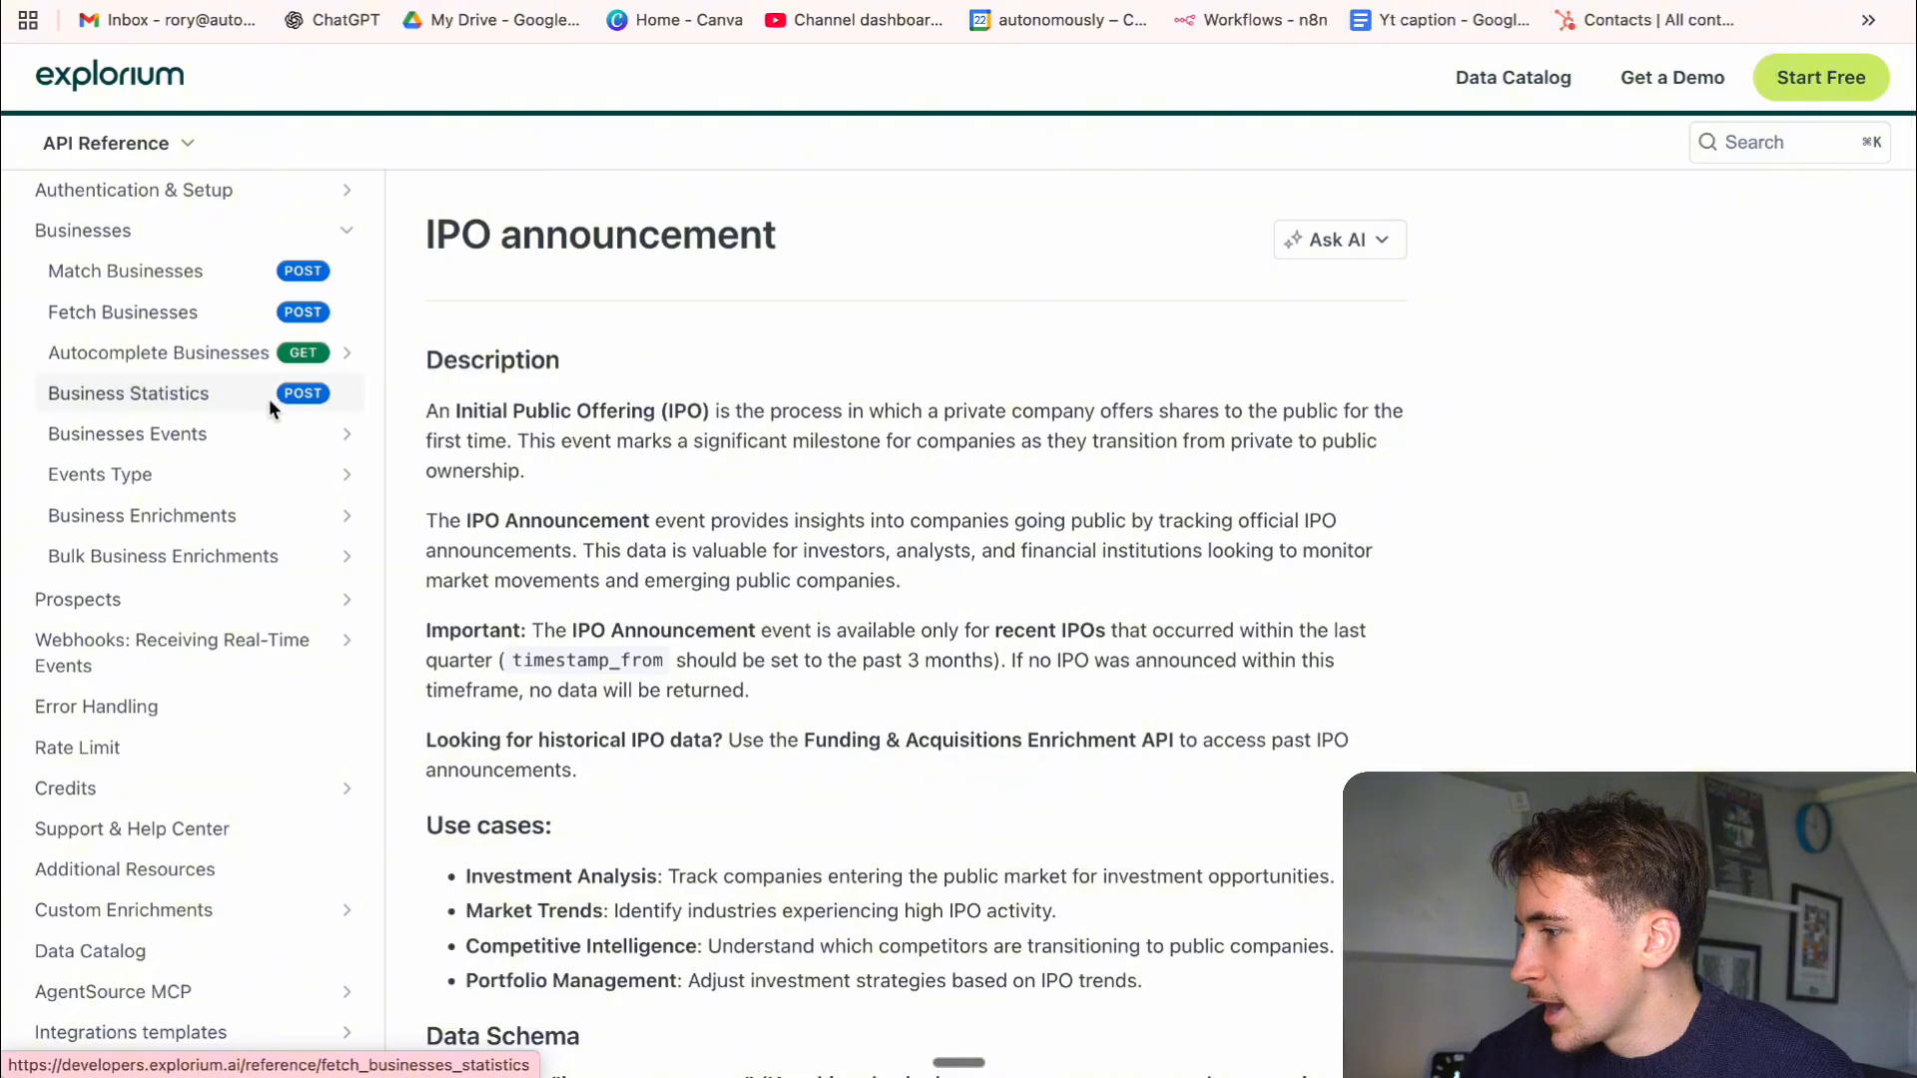
click(88, 601)
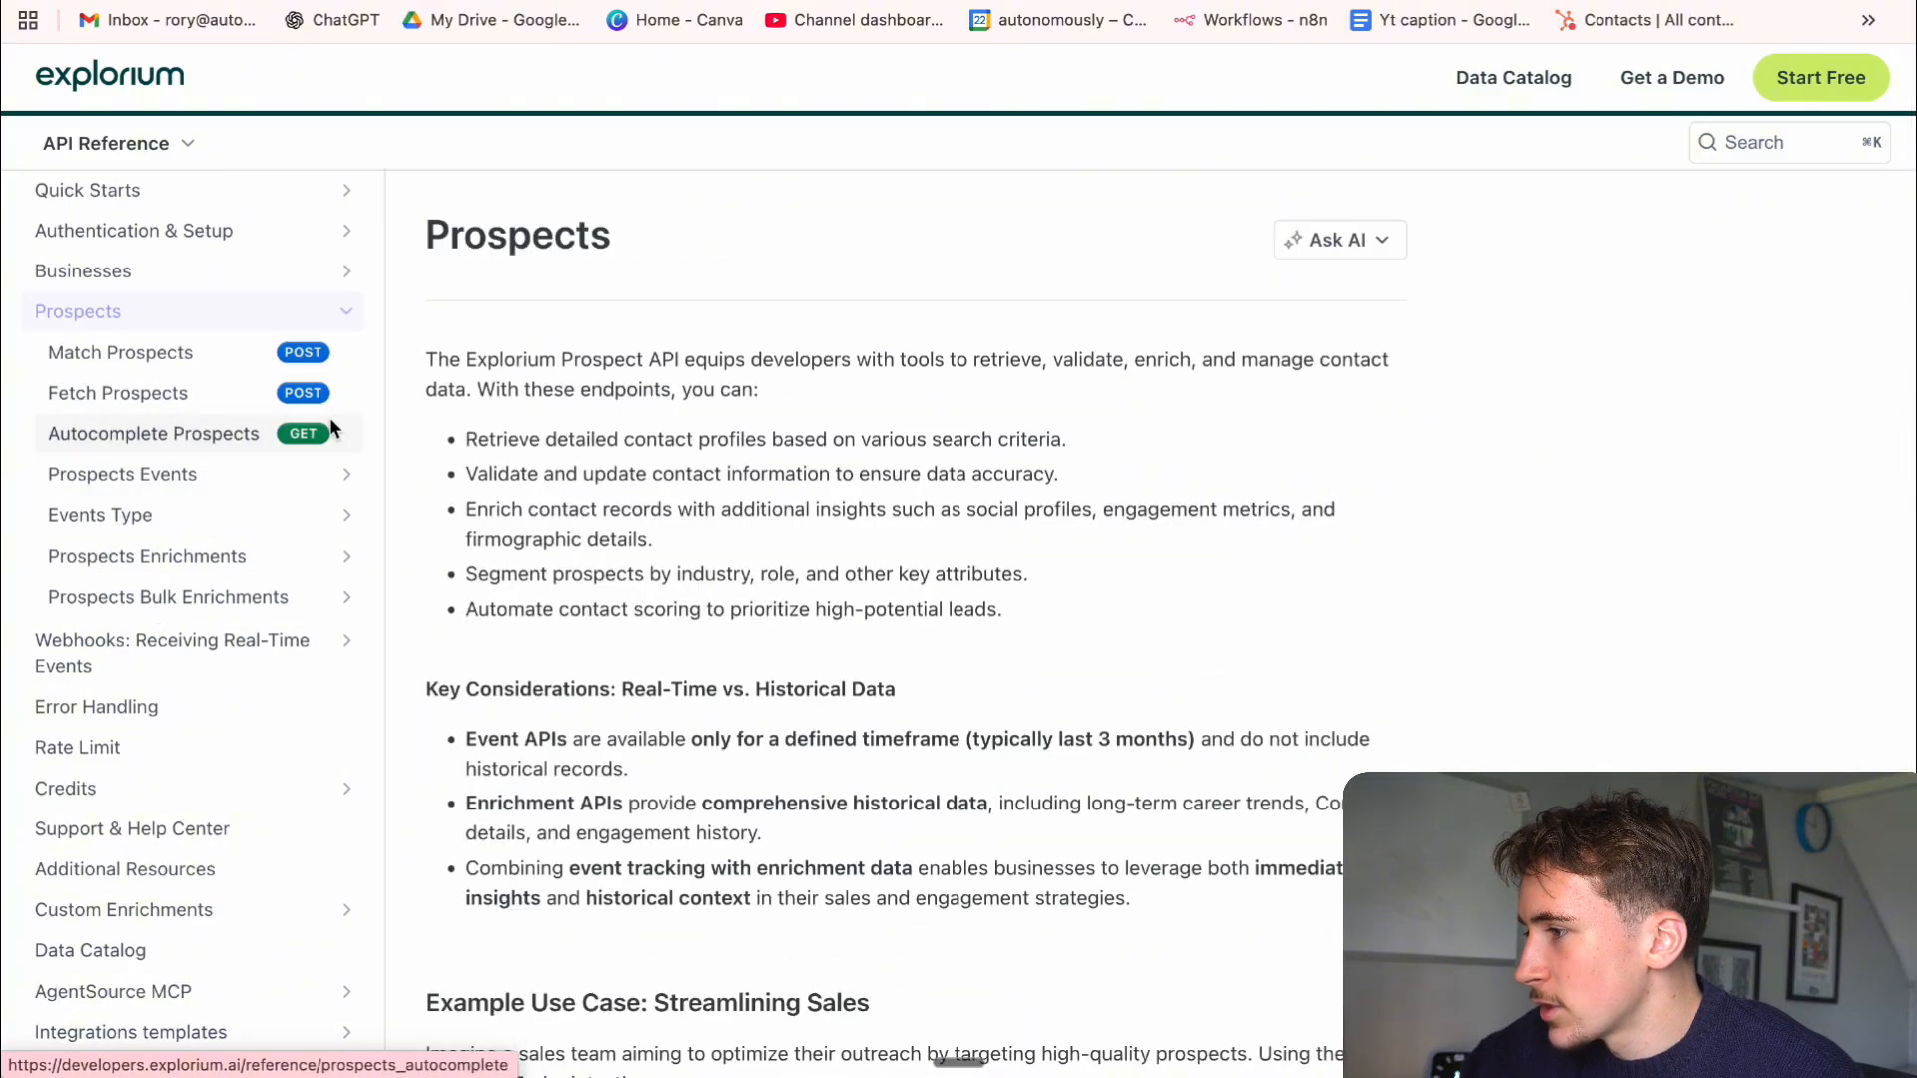
click(234, 370)
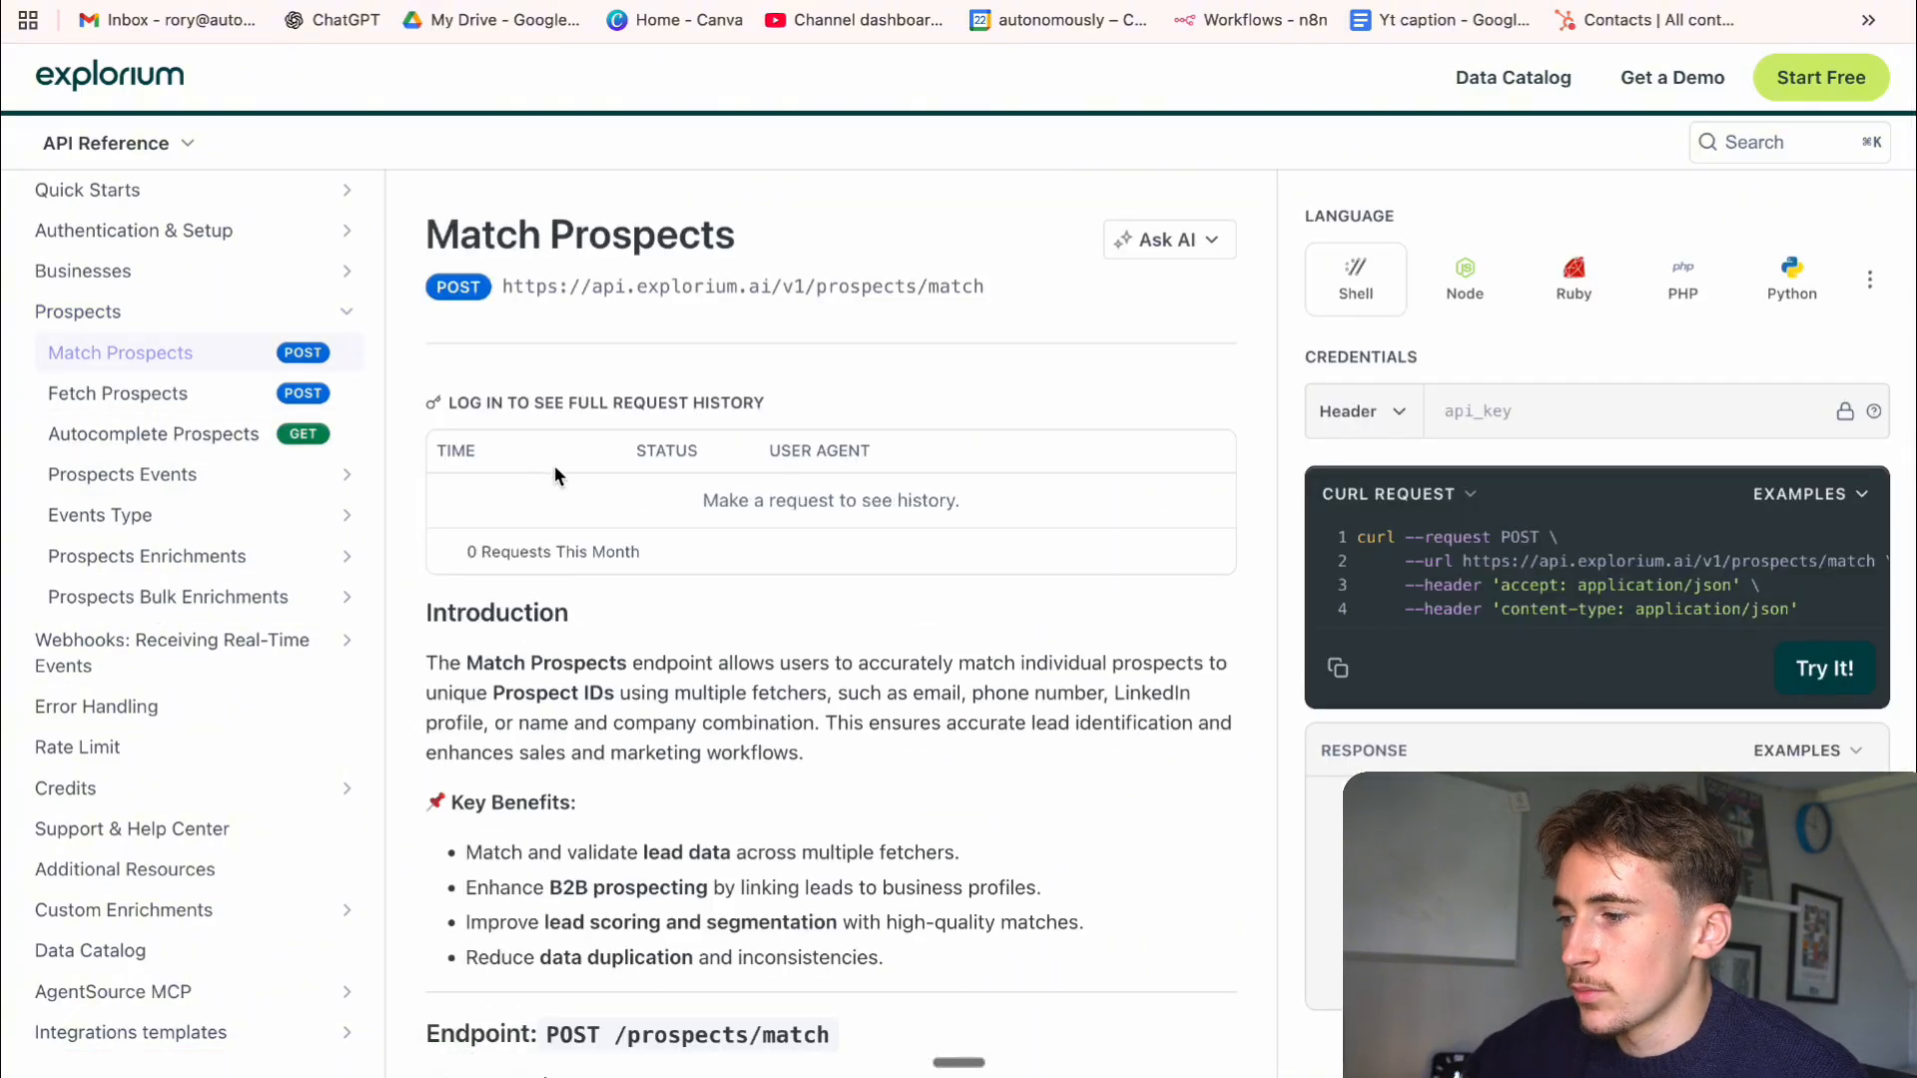
scroll(569, 472, down, 3)
scroll(671, 516, down, 2)
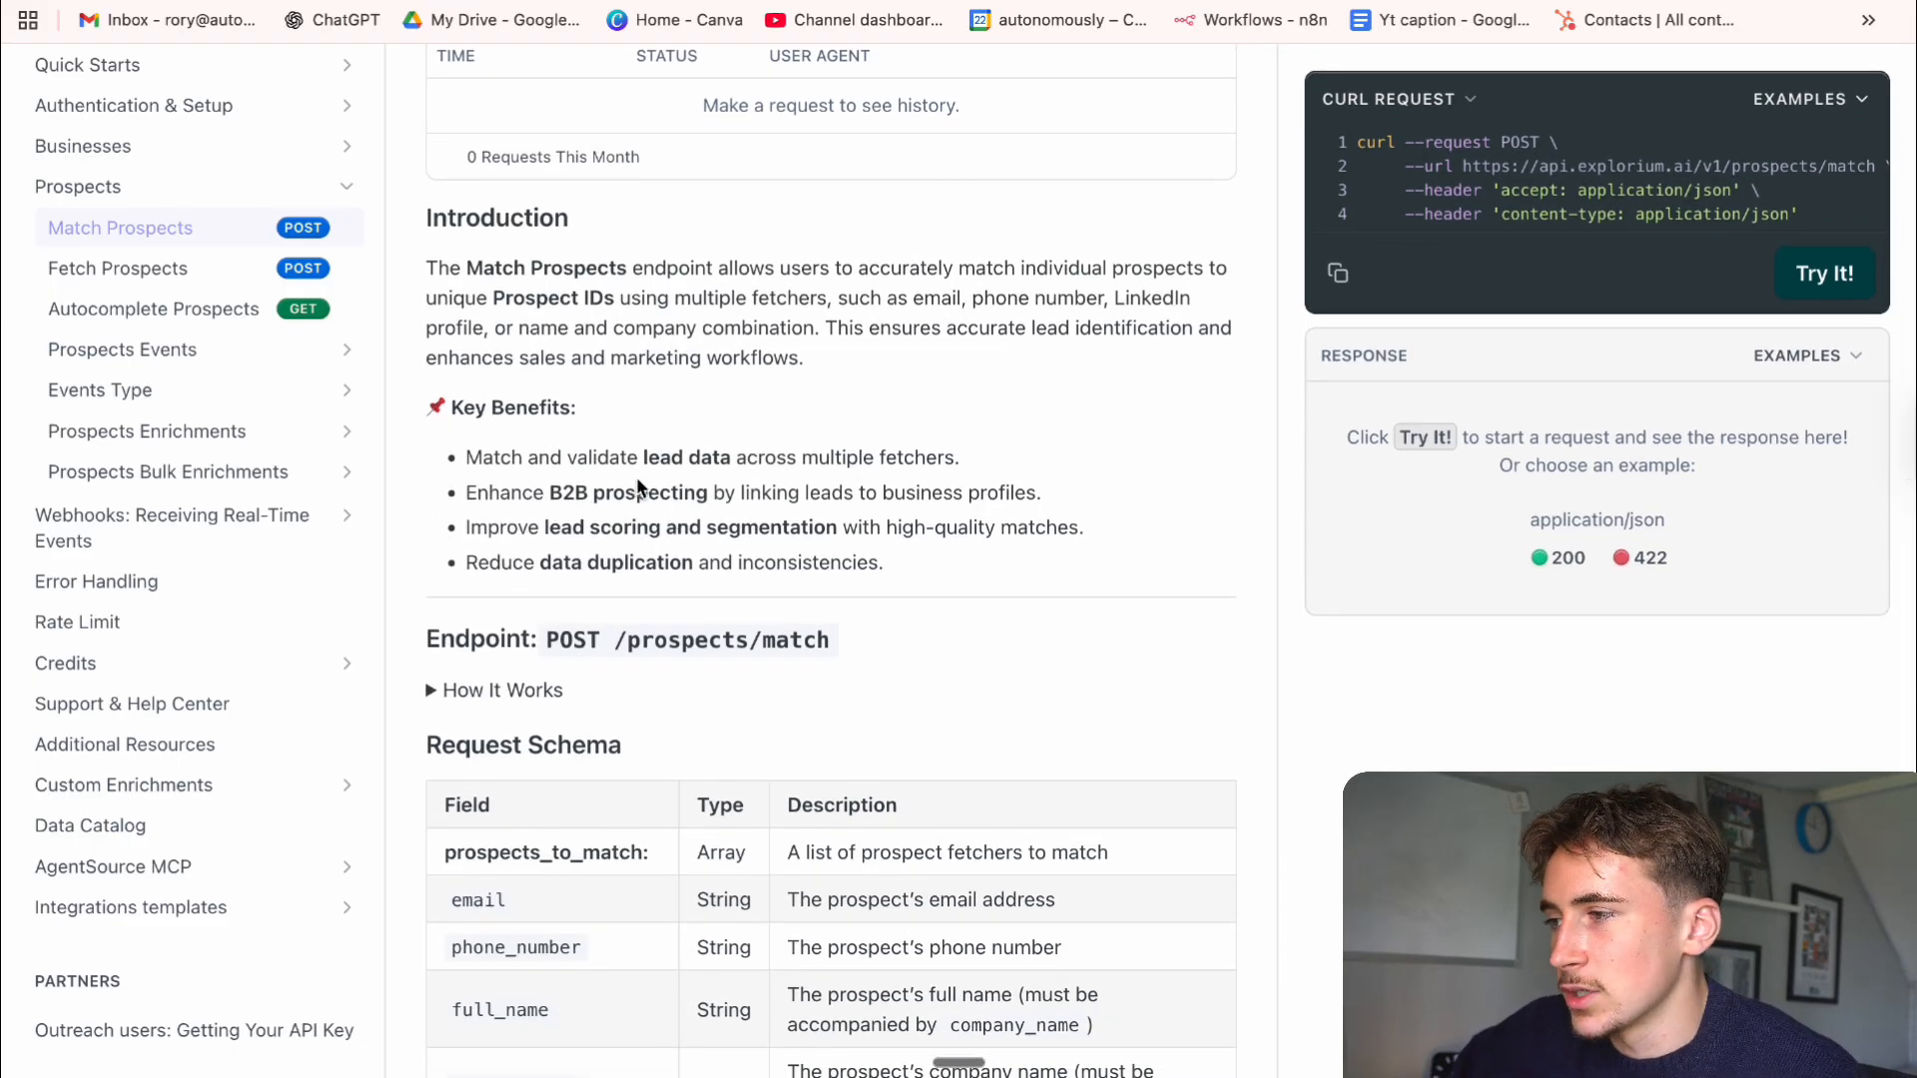
scroll(638, 476, down, 1)
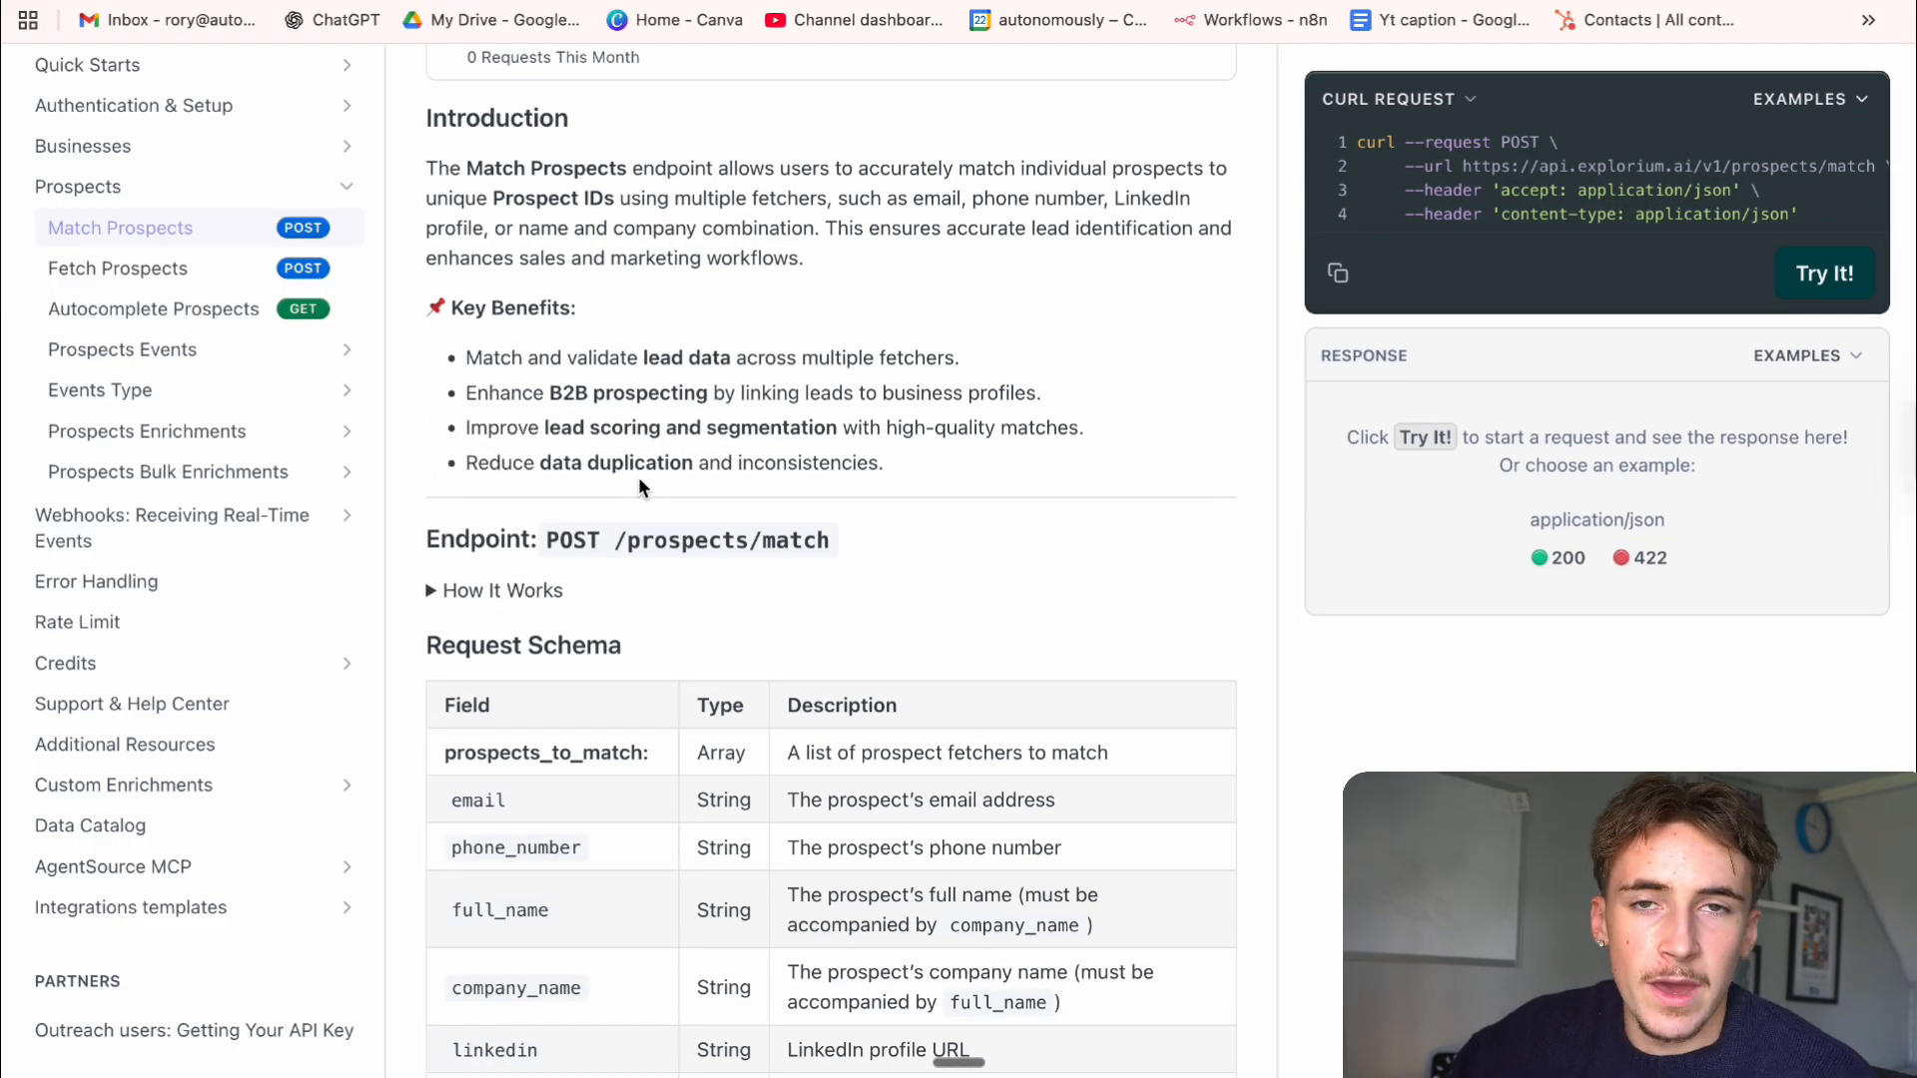
View the Prospects Enrichments endpoints for contact details, social media presence and professional profile, along with the single and bulk enrichment overviews
click(231, 429)
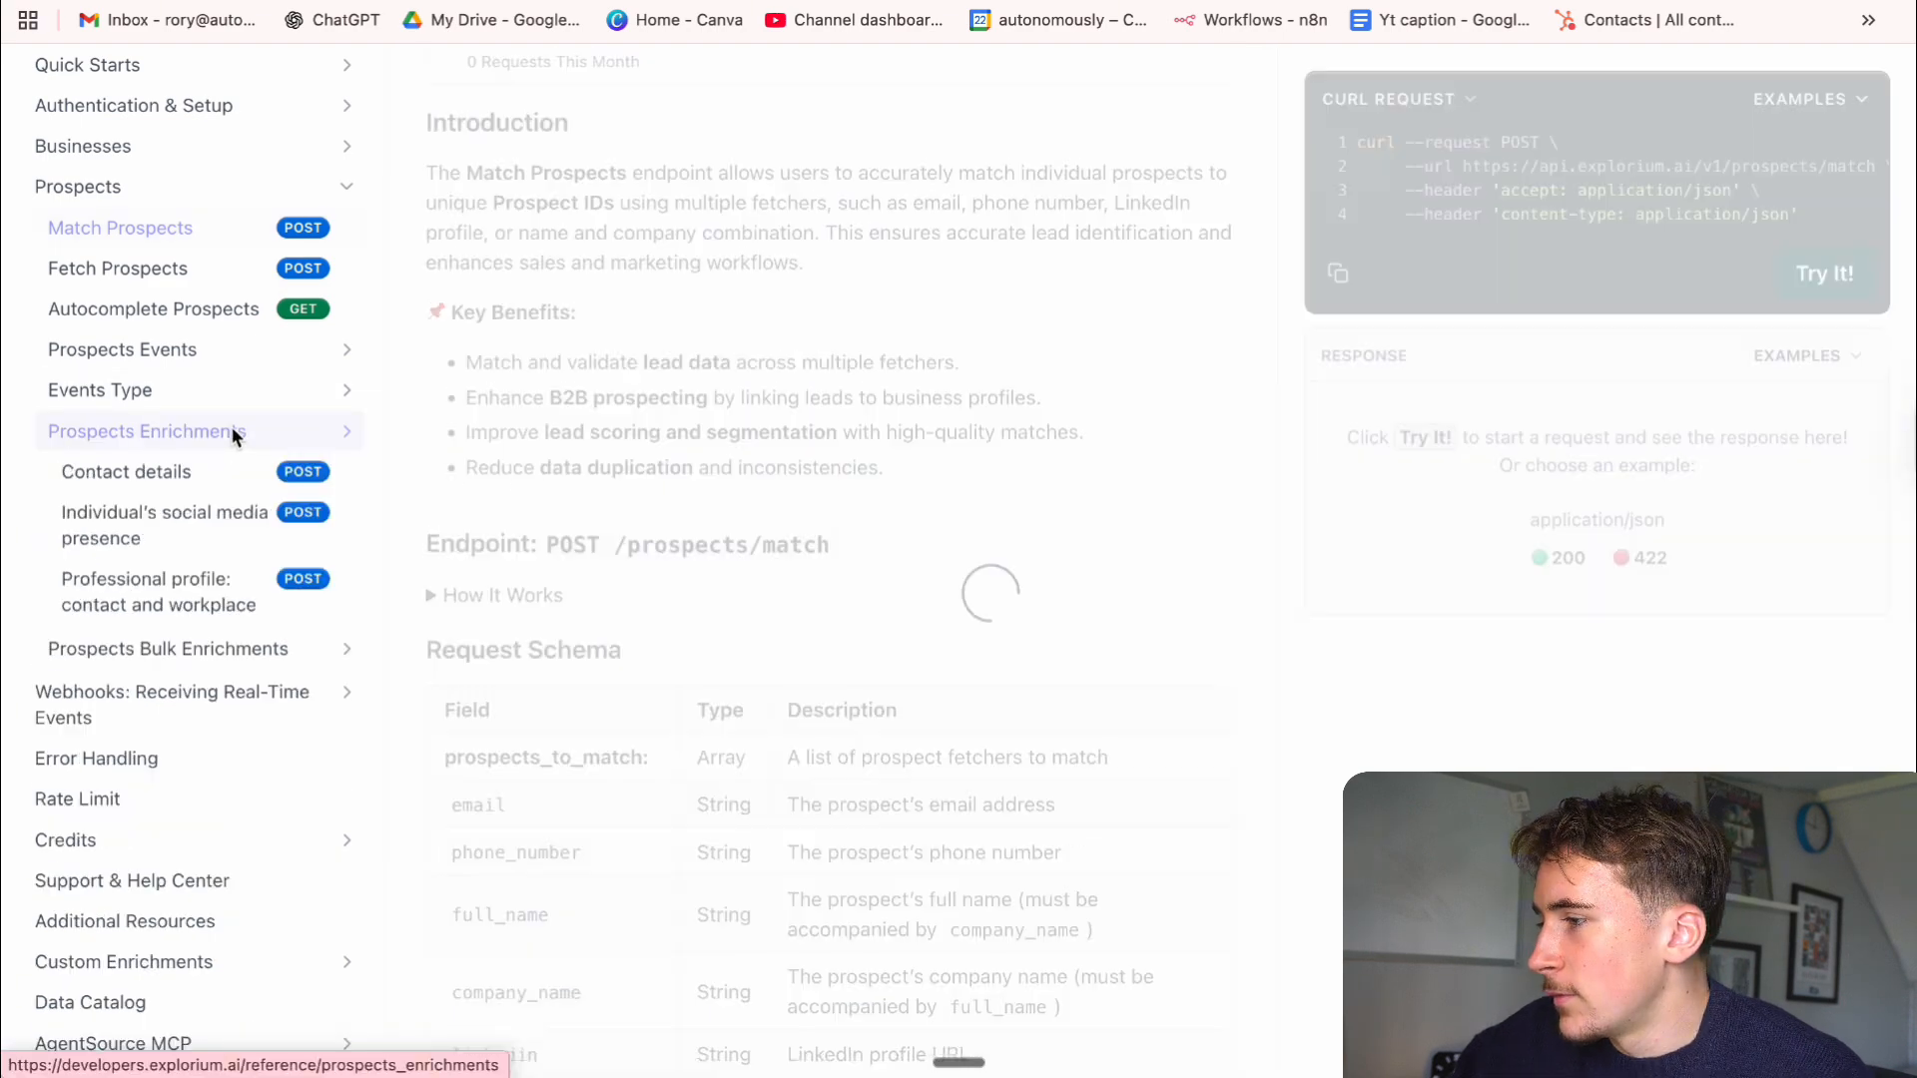
click(188, 595)
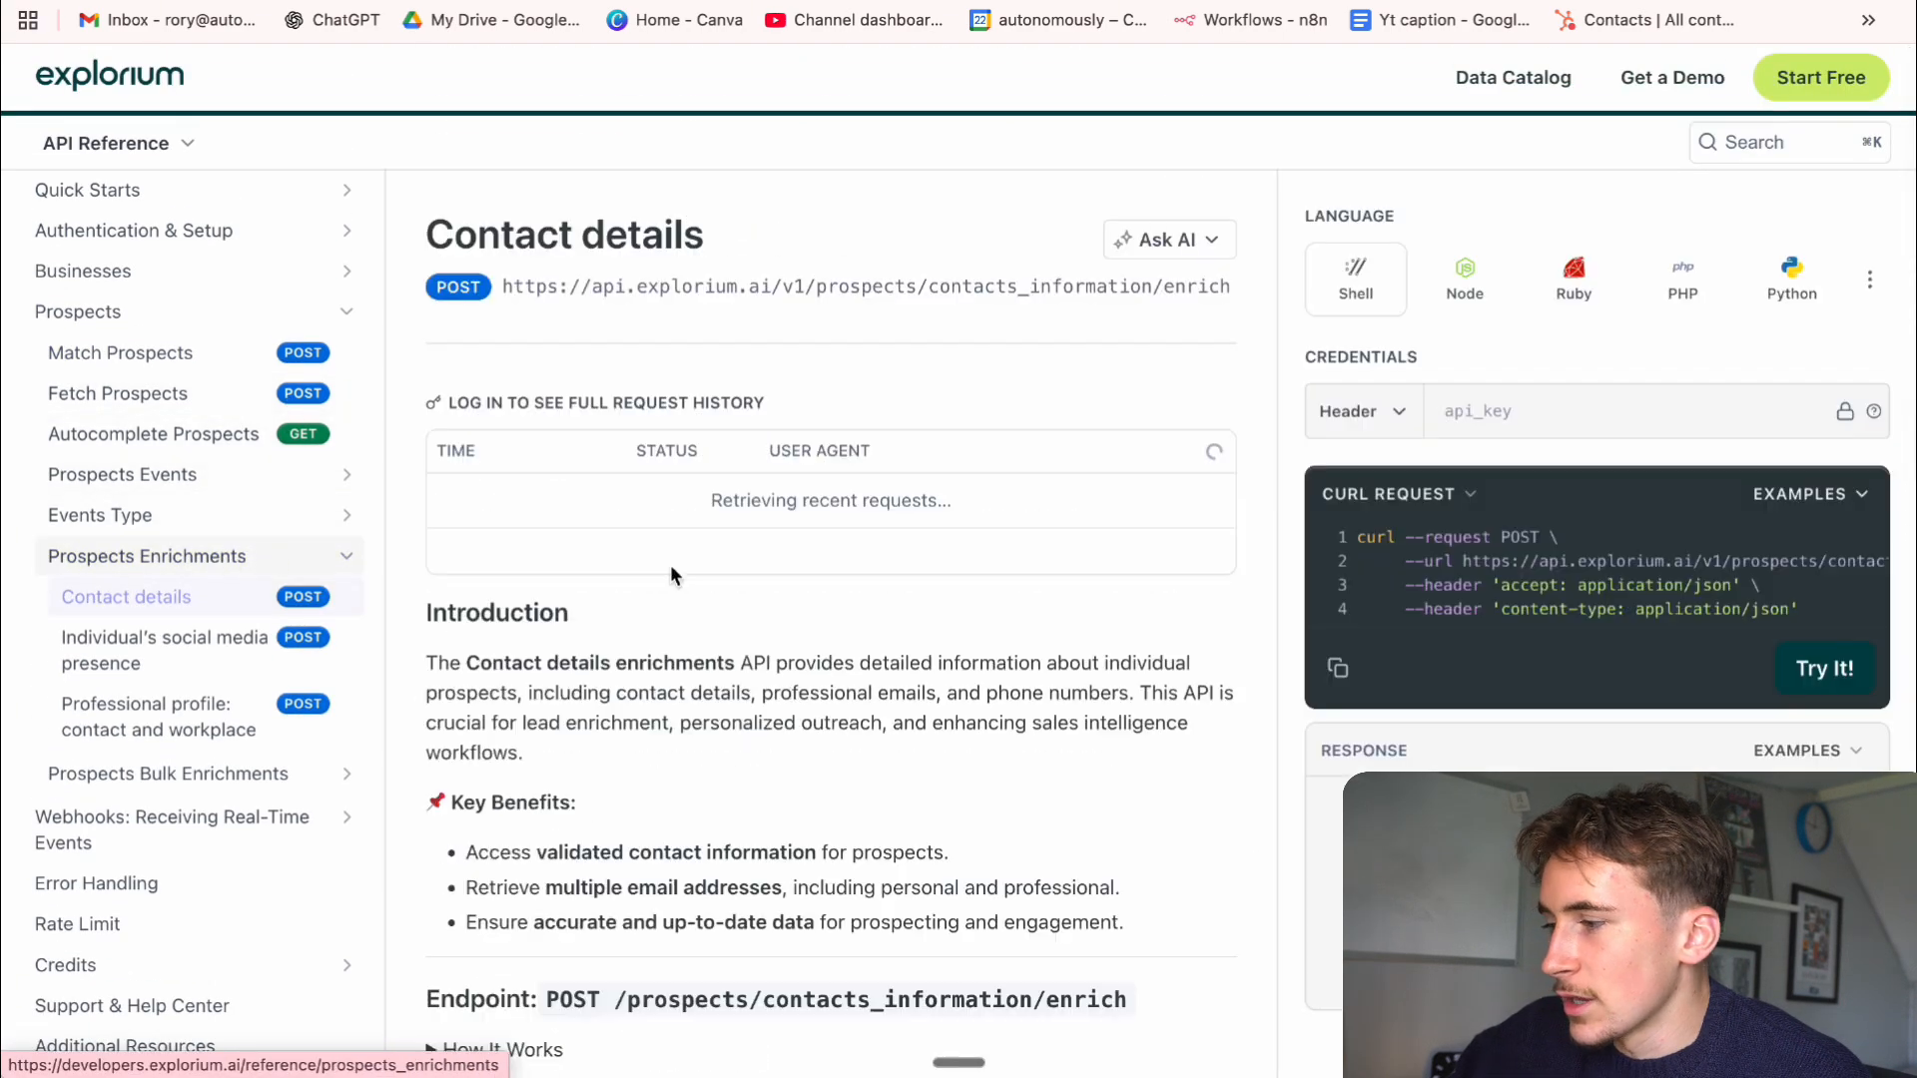
click(181, 643)
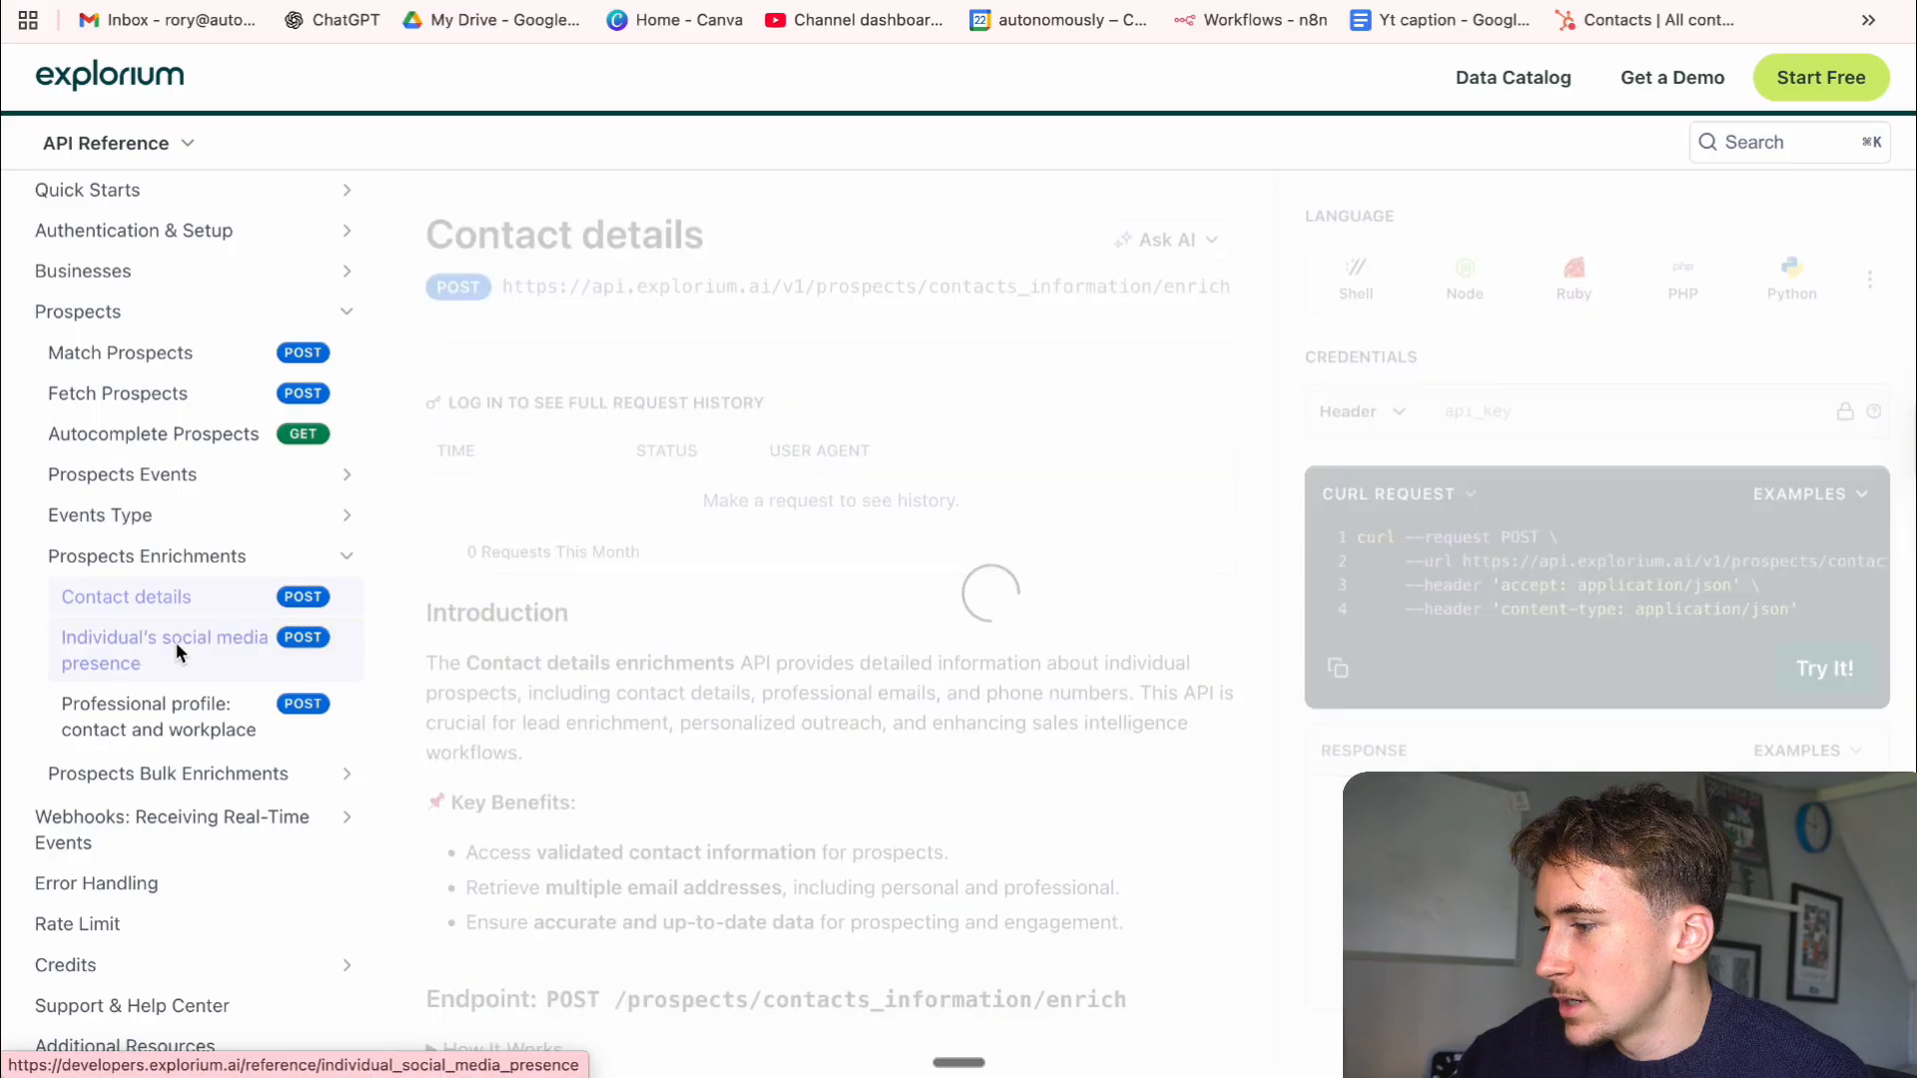
click(220, 696)
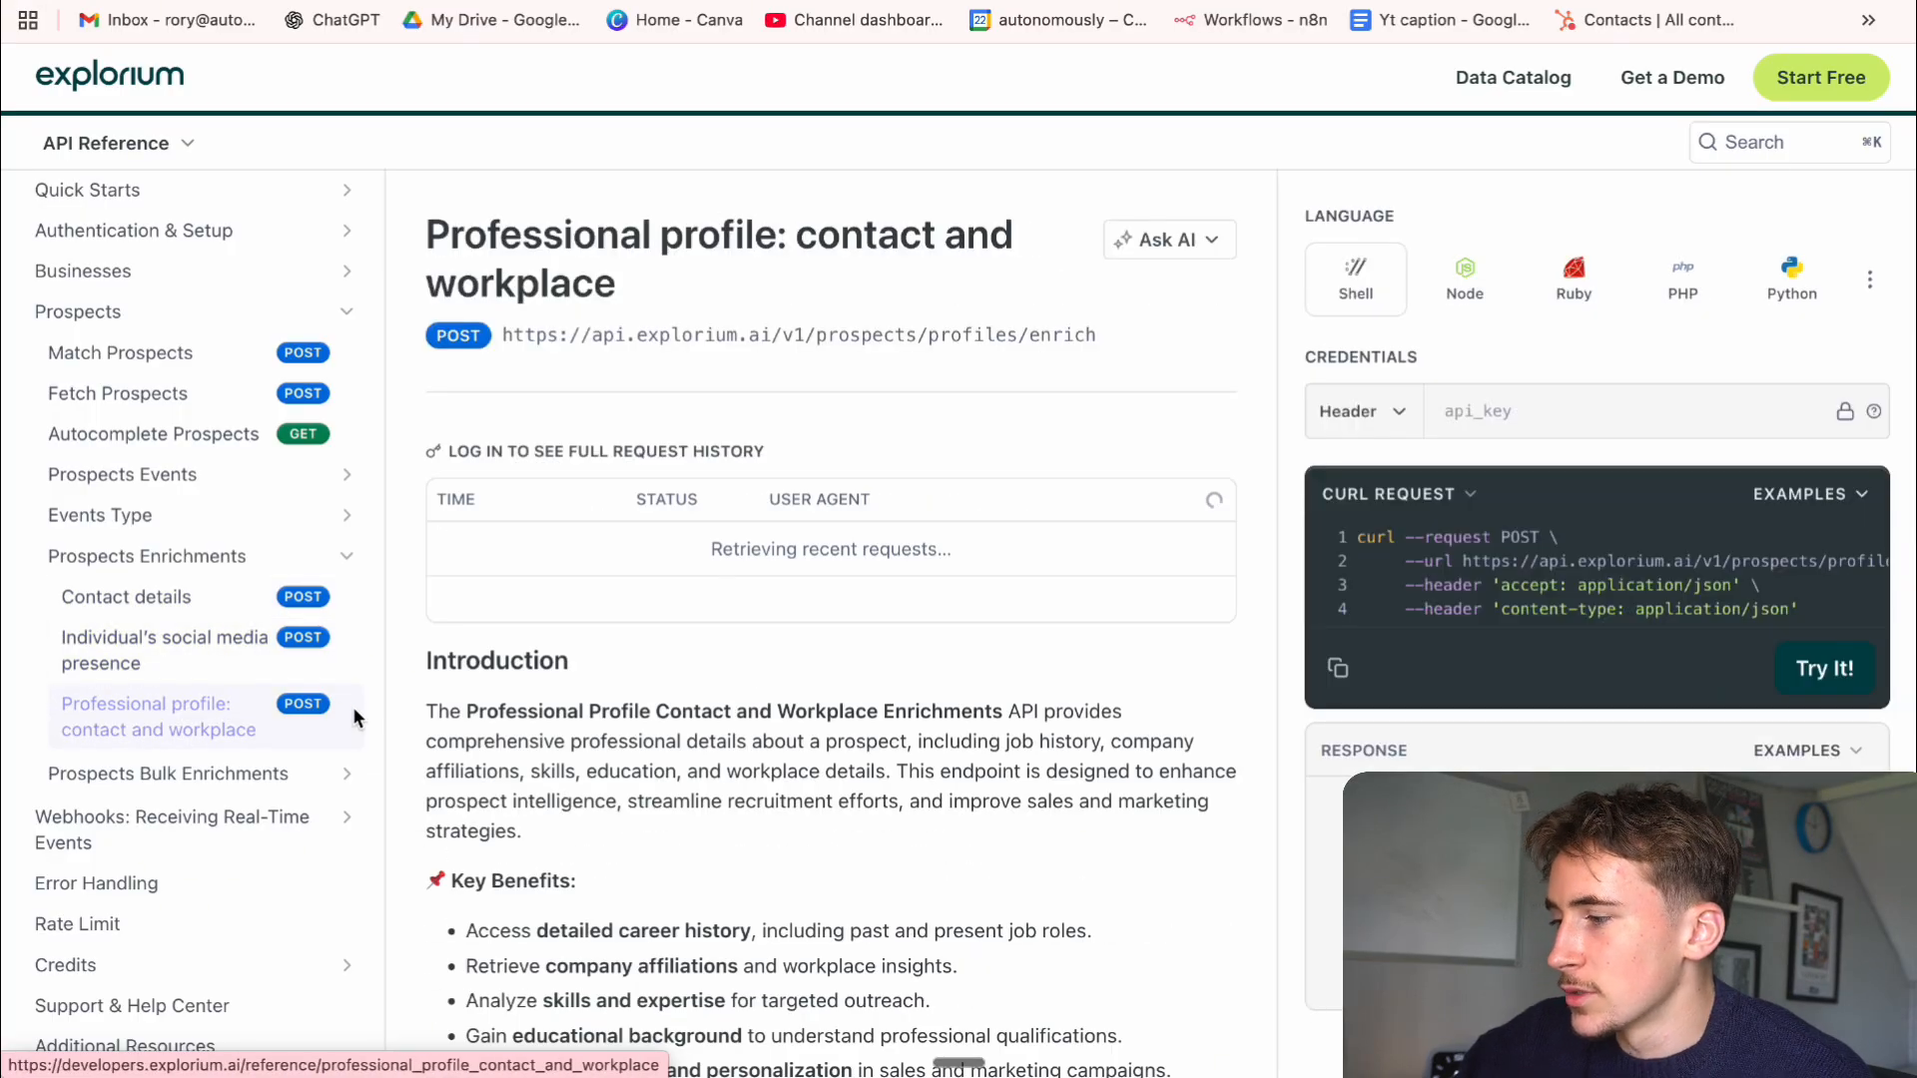
click(261, 774)
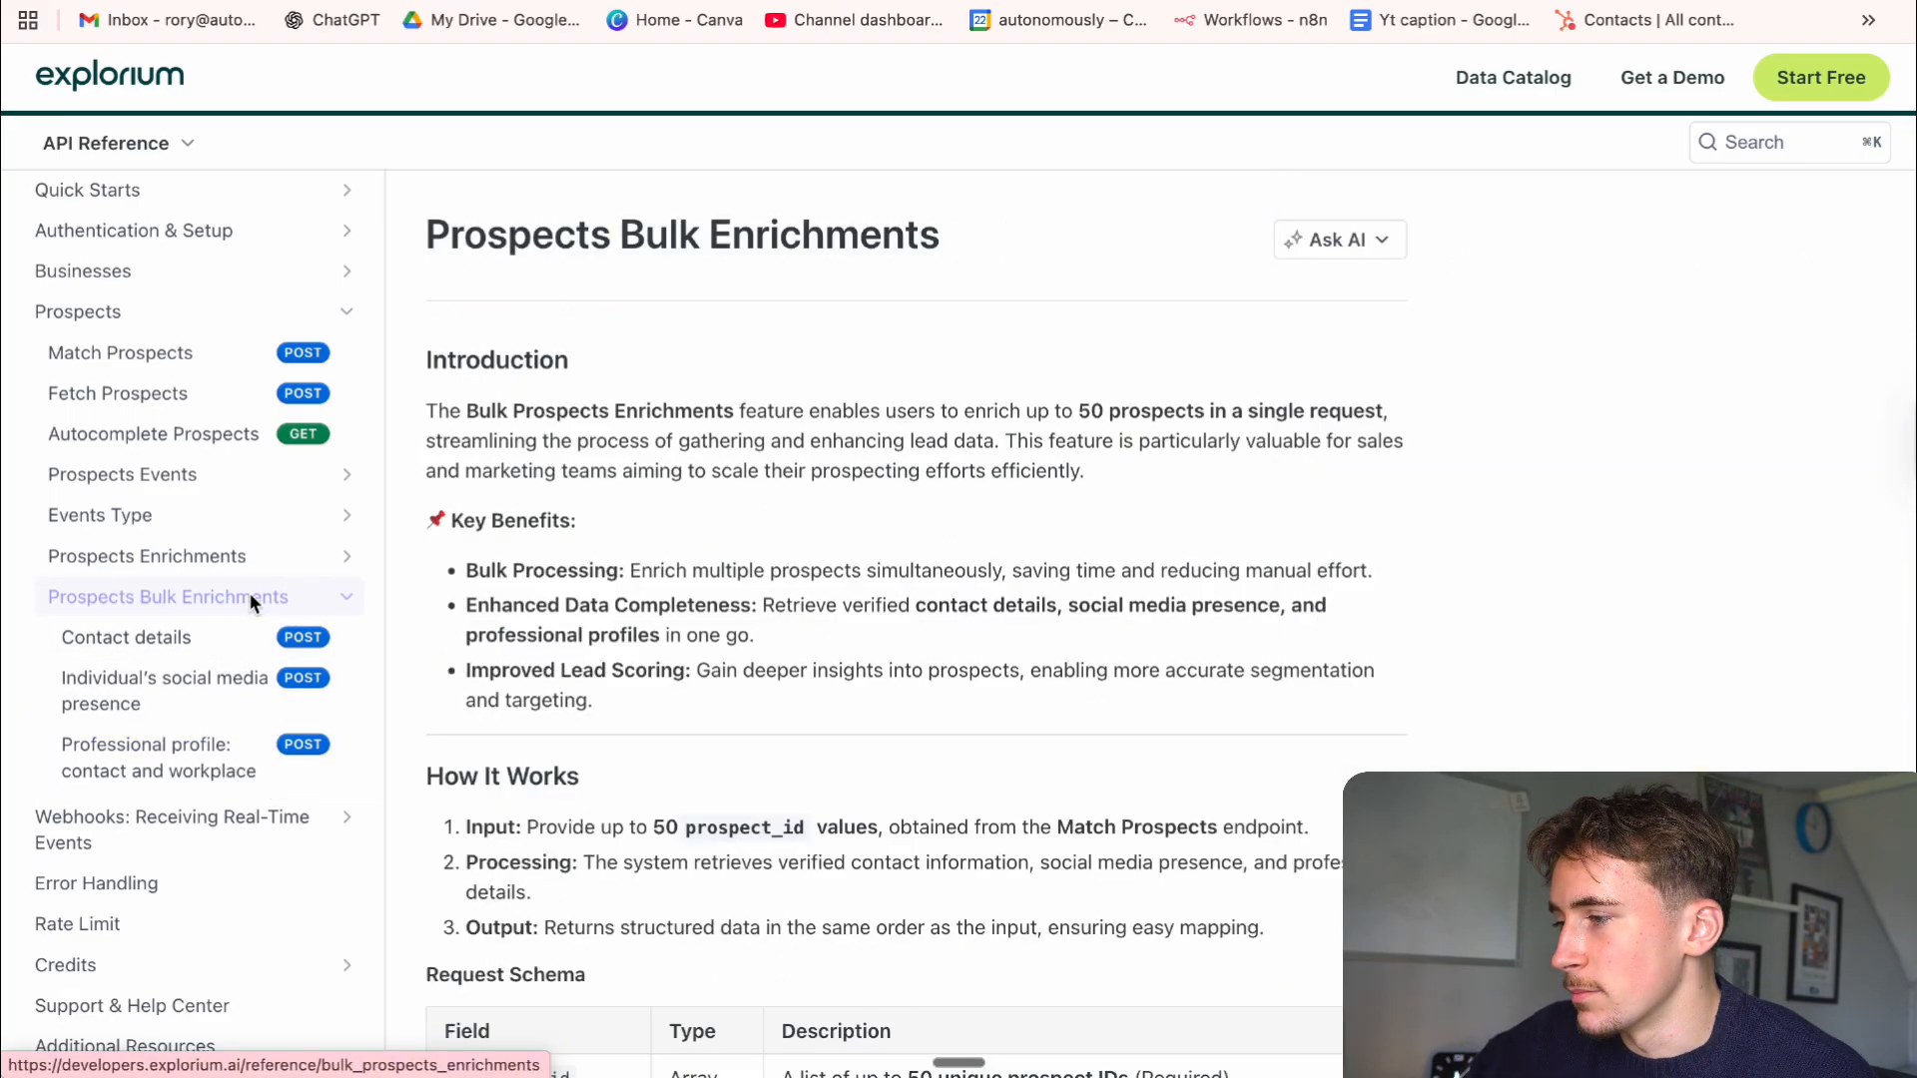
click(226, 559)
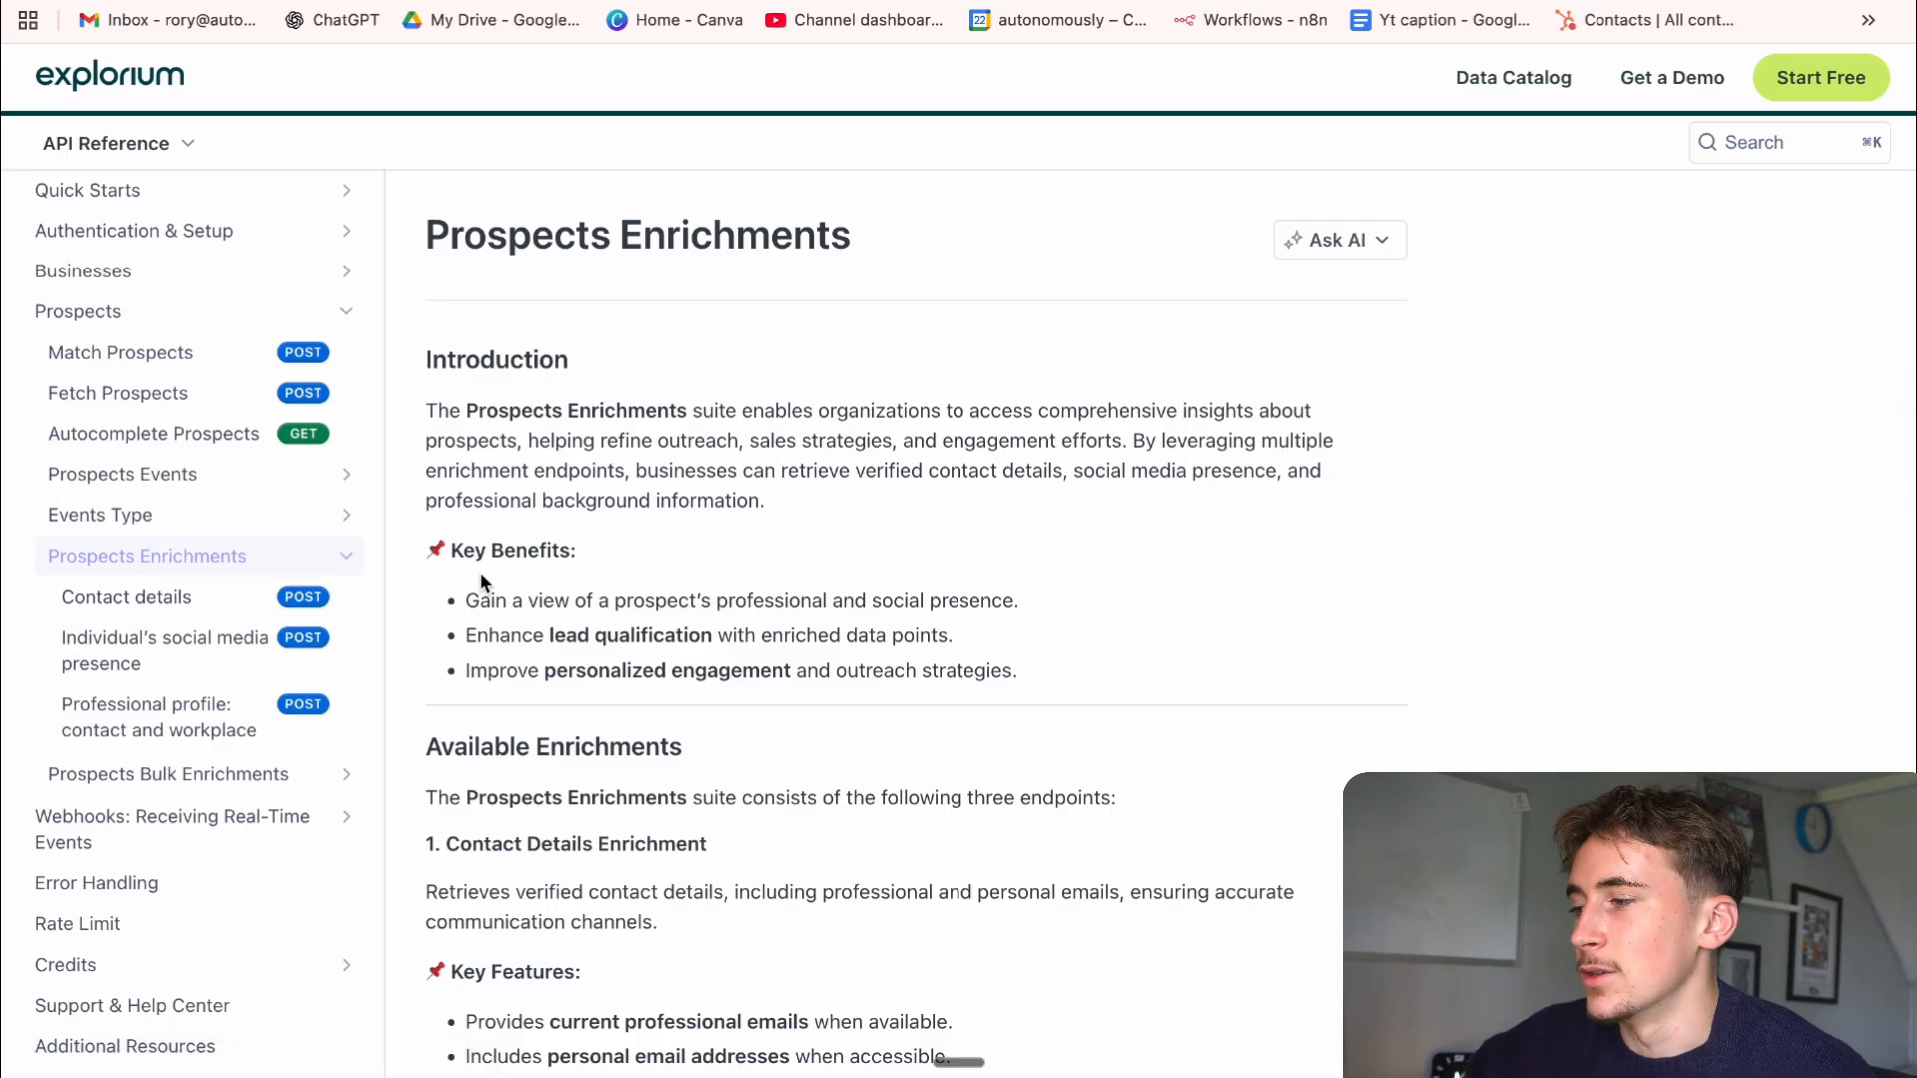
View the prospect event type "Employee changed workplace" and open the "Webhooks: Receiving Real-Time Events" guide
click(313, 519)
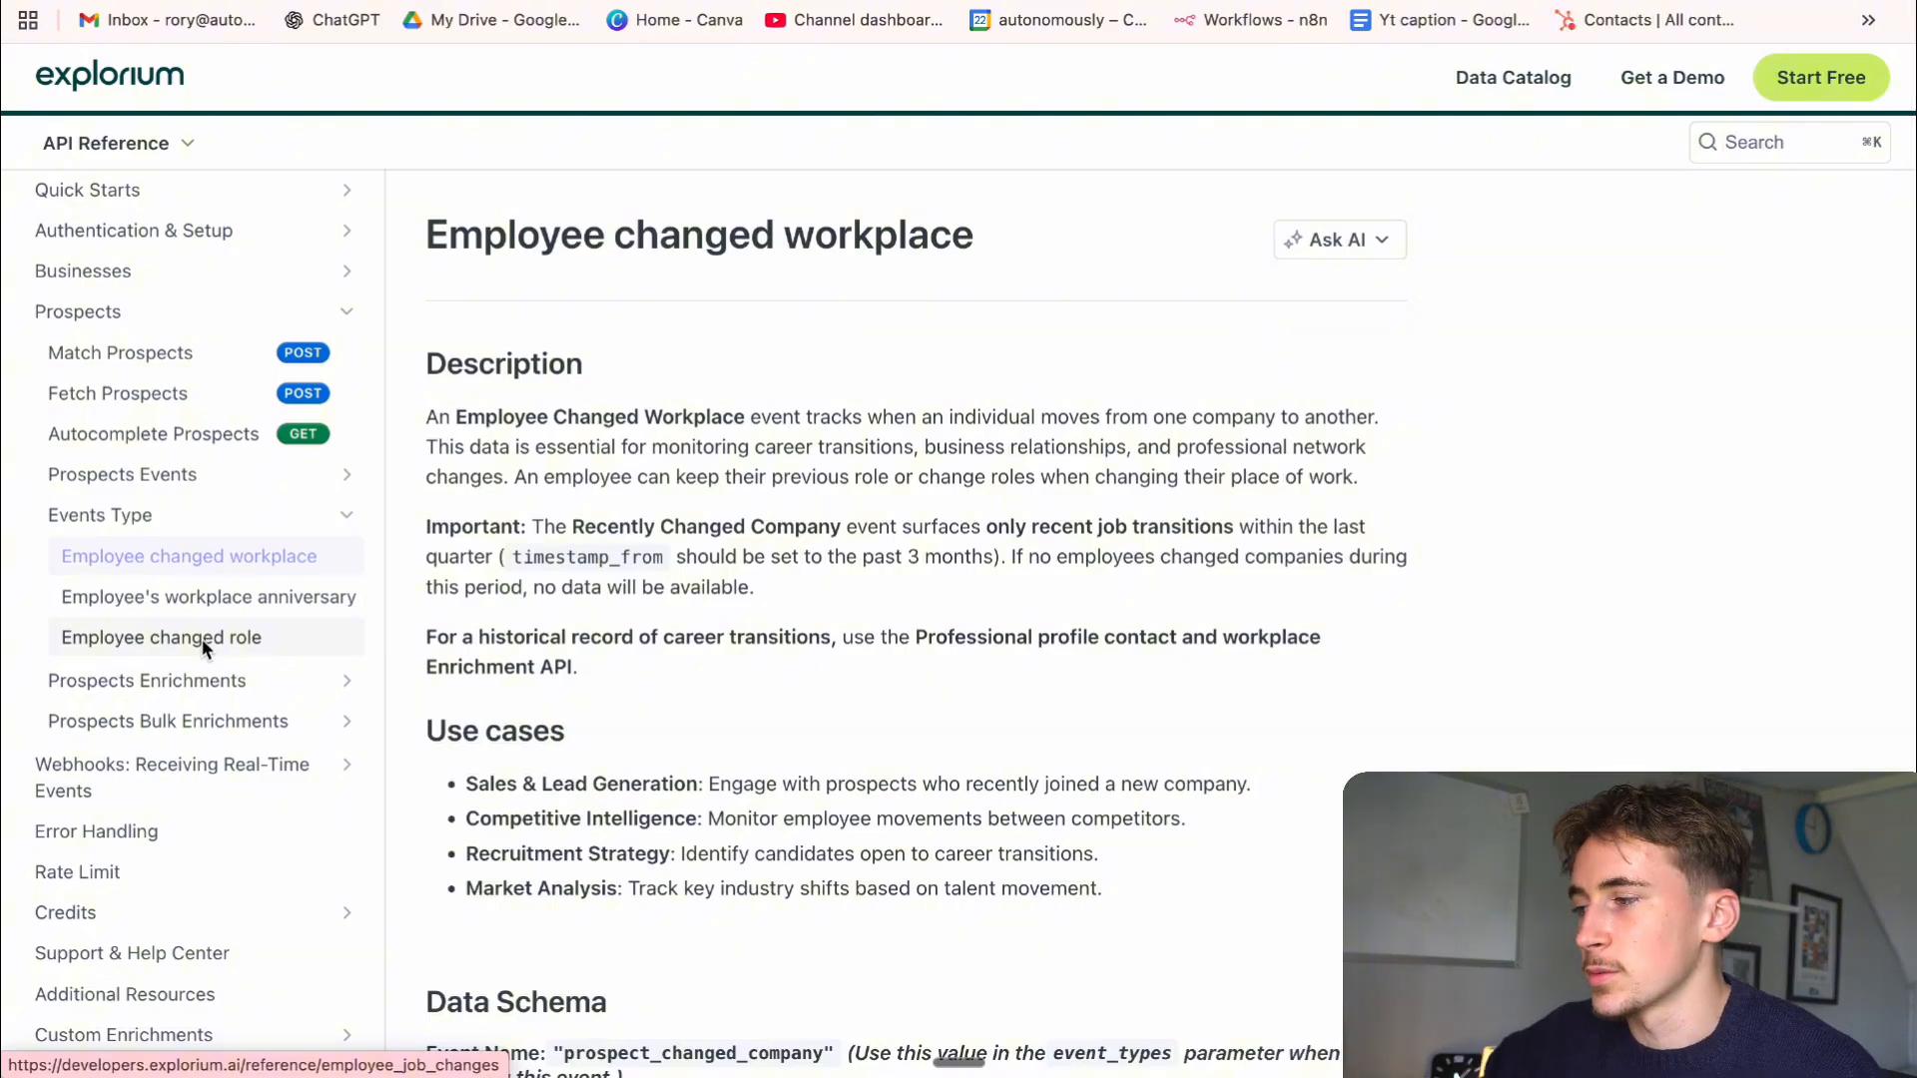
click(171, 777)
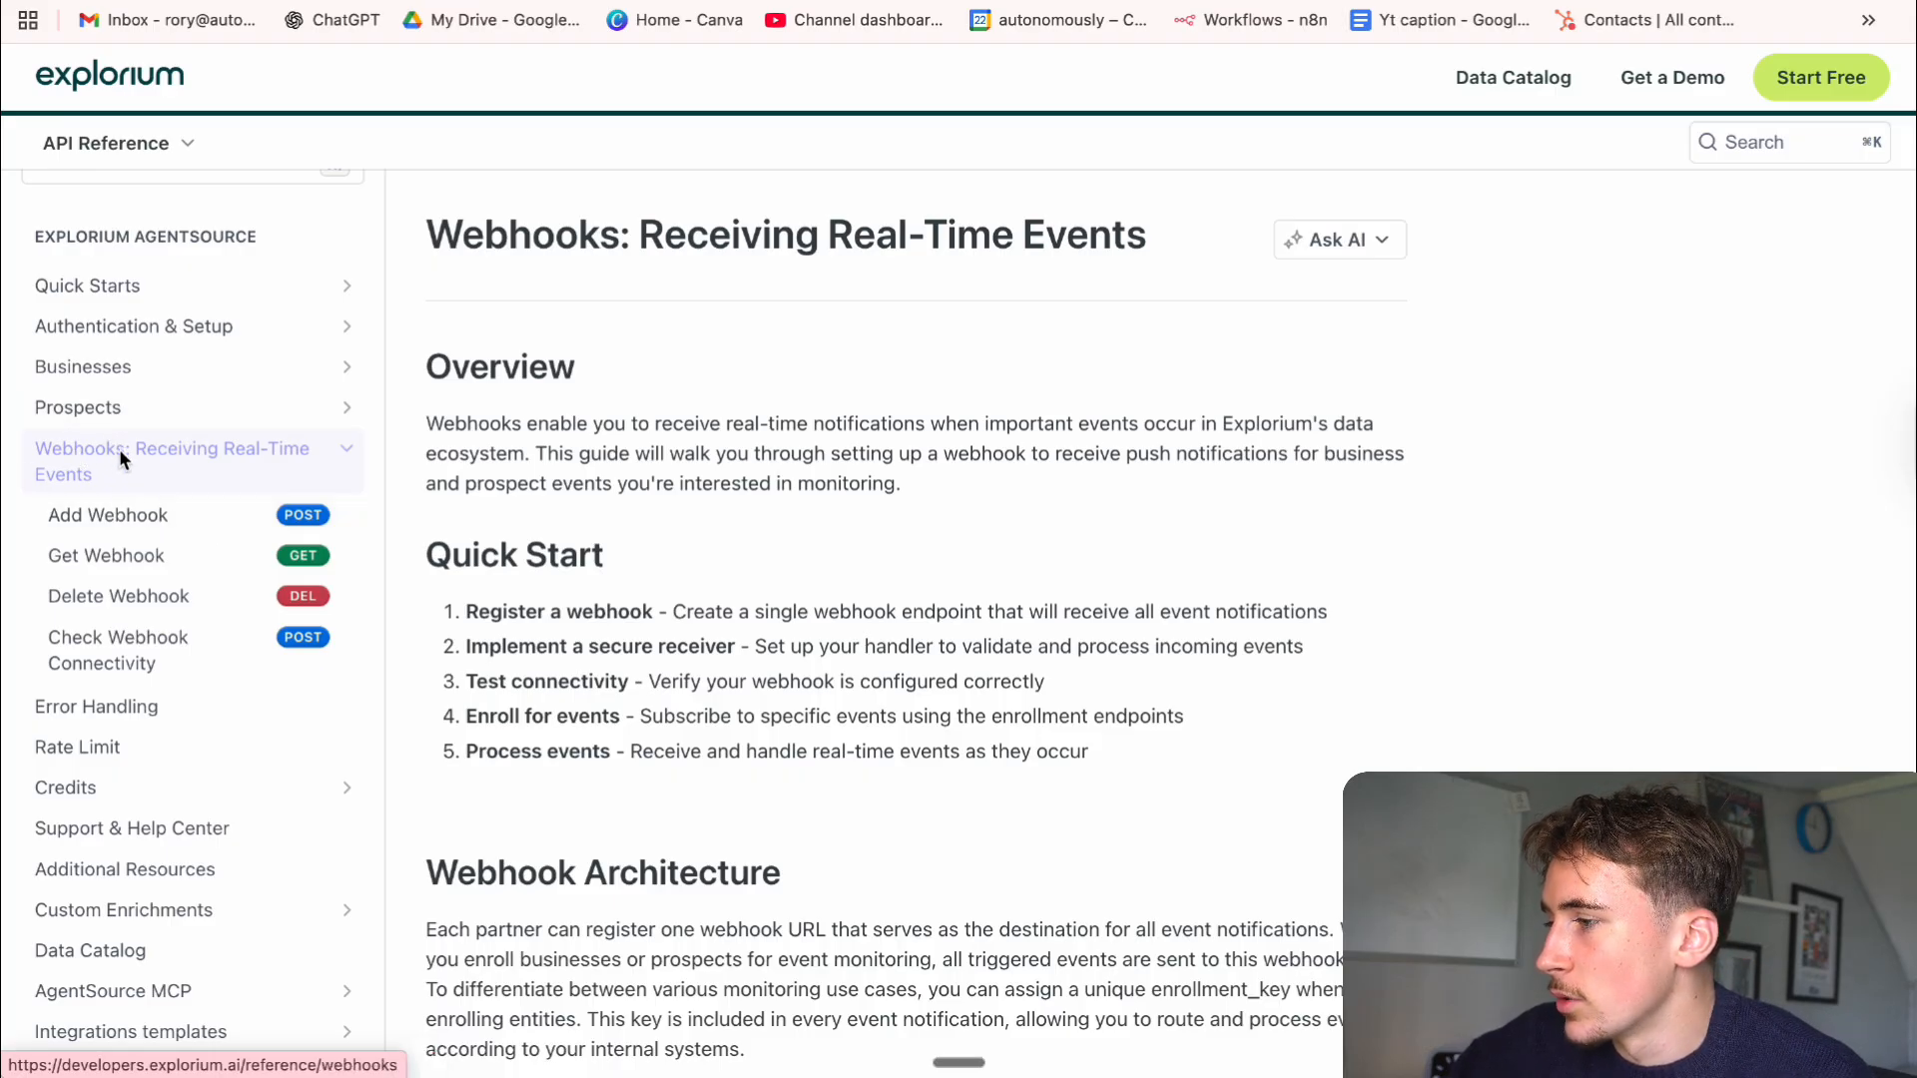
Browse the webhook endpoint pages for adding, getting and deleting a webhook and checking its connectivity, and return to Add Webhook
click(177, 505)
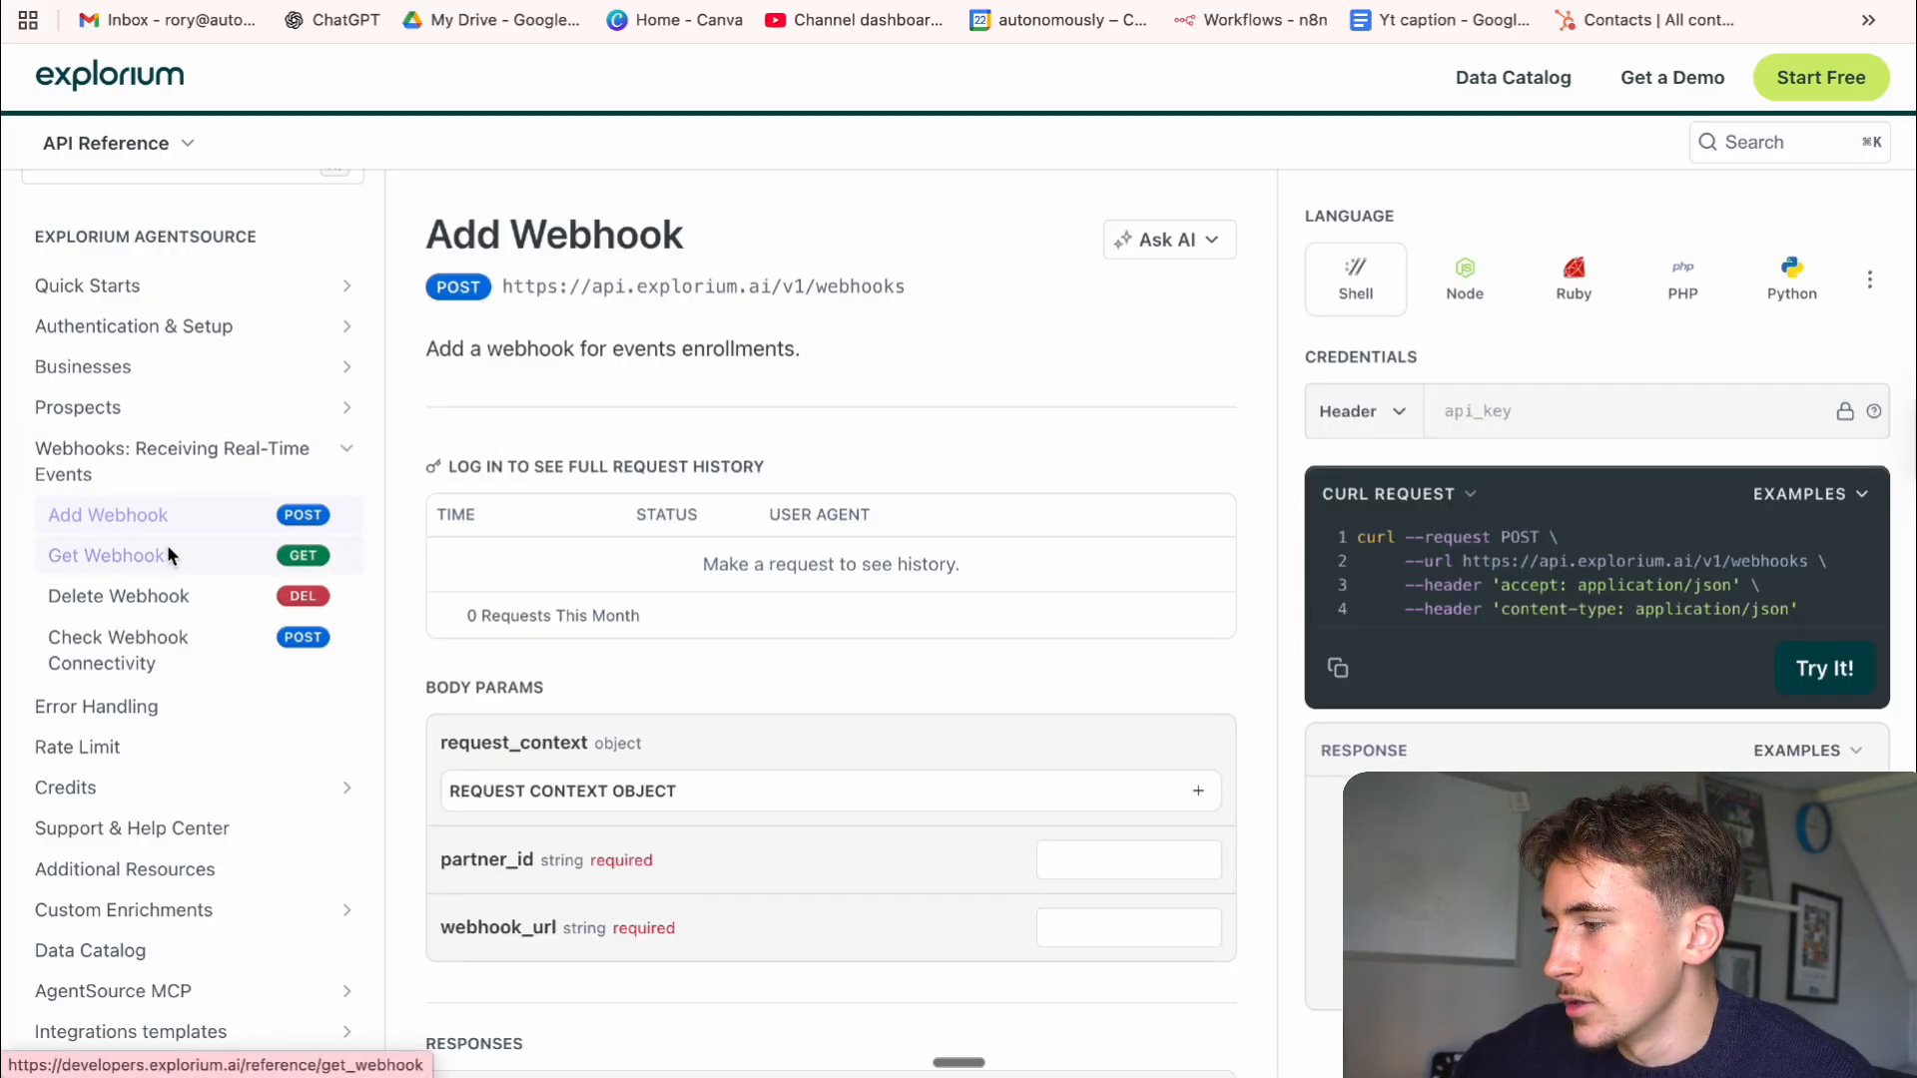
click(166, 547)
click(155, 599)
click(176, 641)
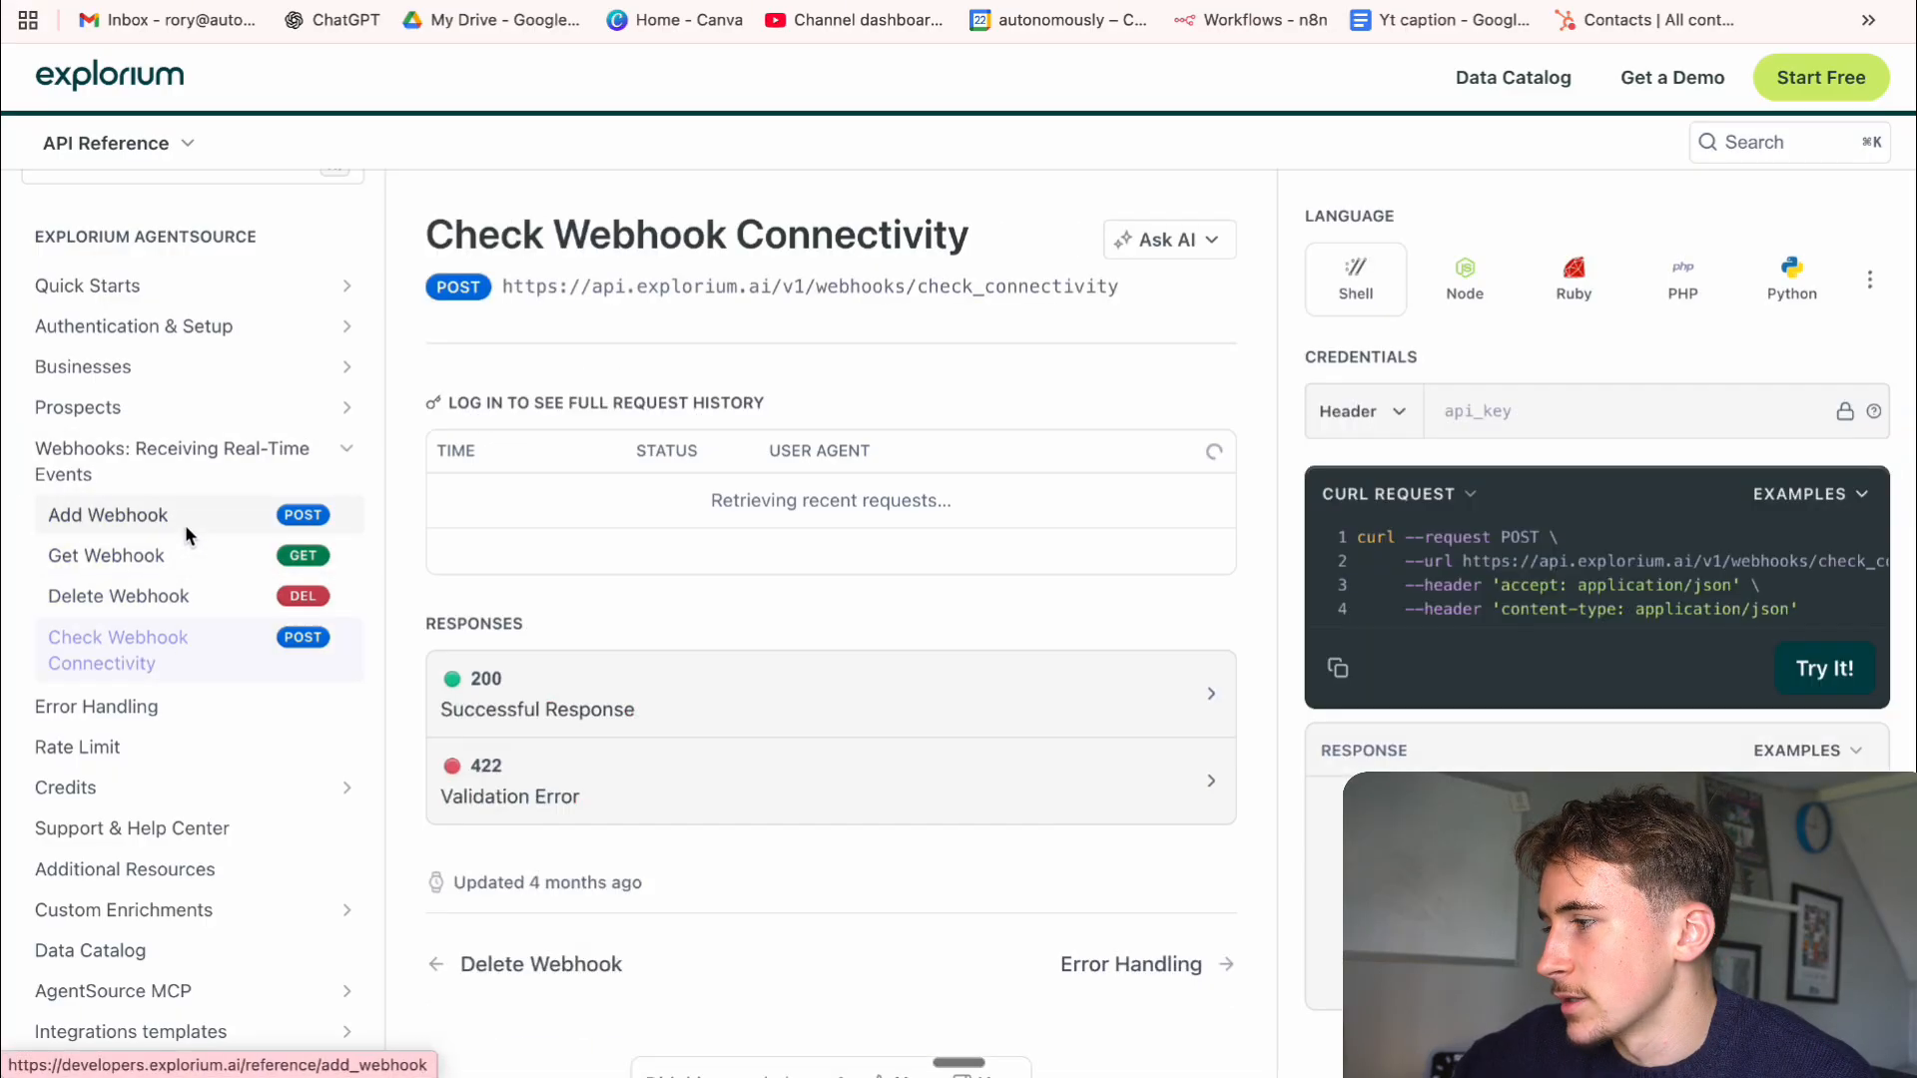
click(183, 519)
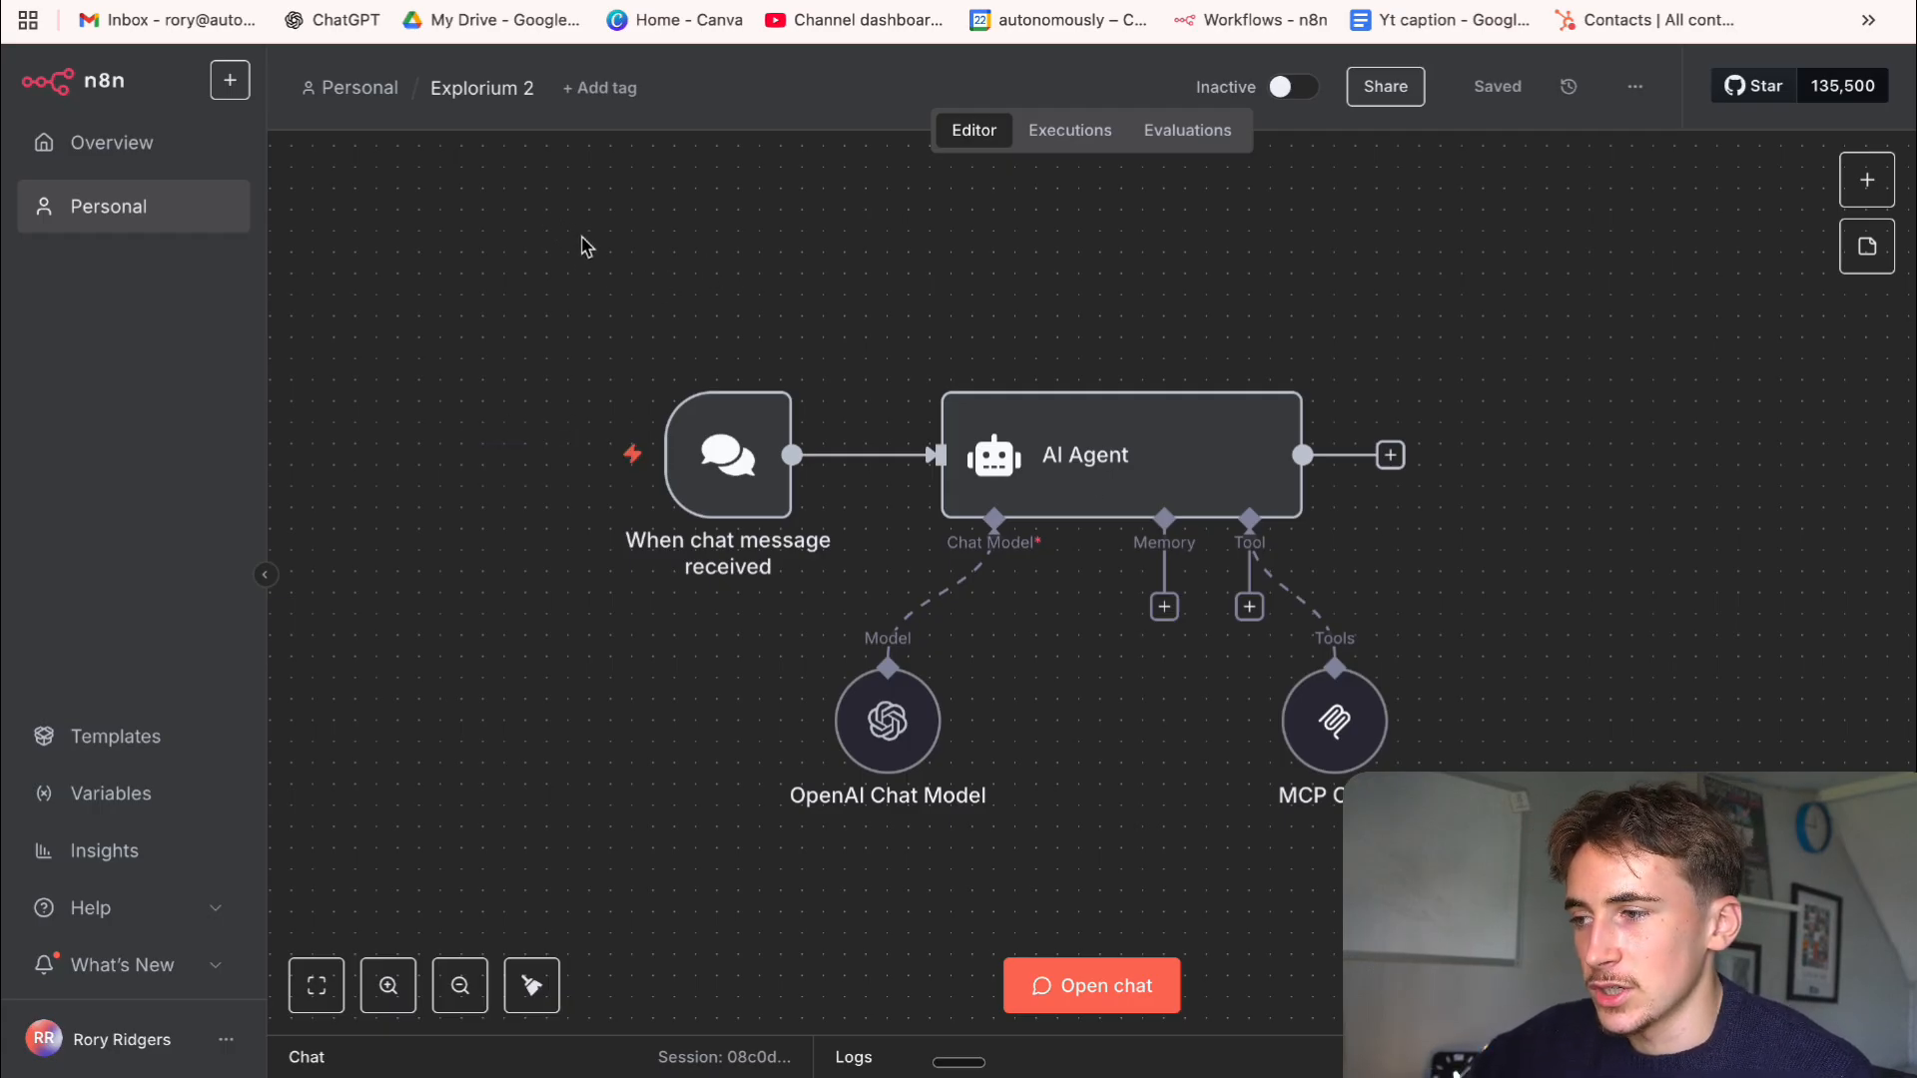
In n8n's Explorium 2 workflow, view the OpenAI Chat Model node's credential and model settings, and return to the canvas
click(868, 723)
double_click(875, 727)
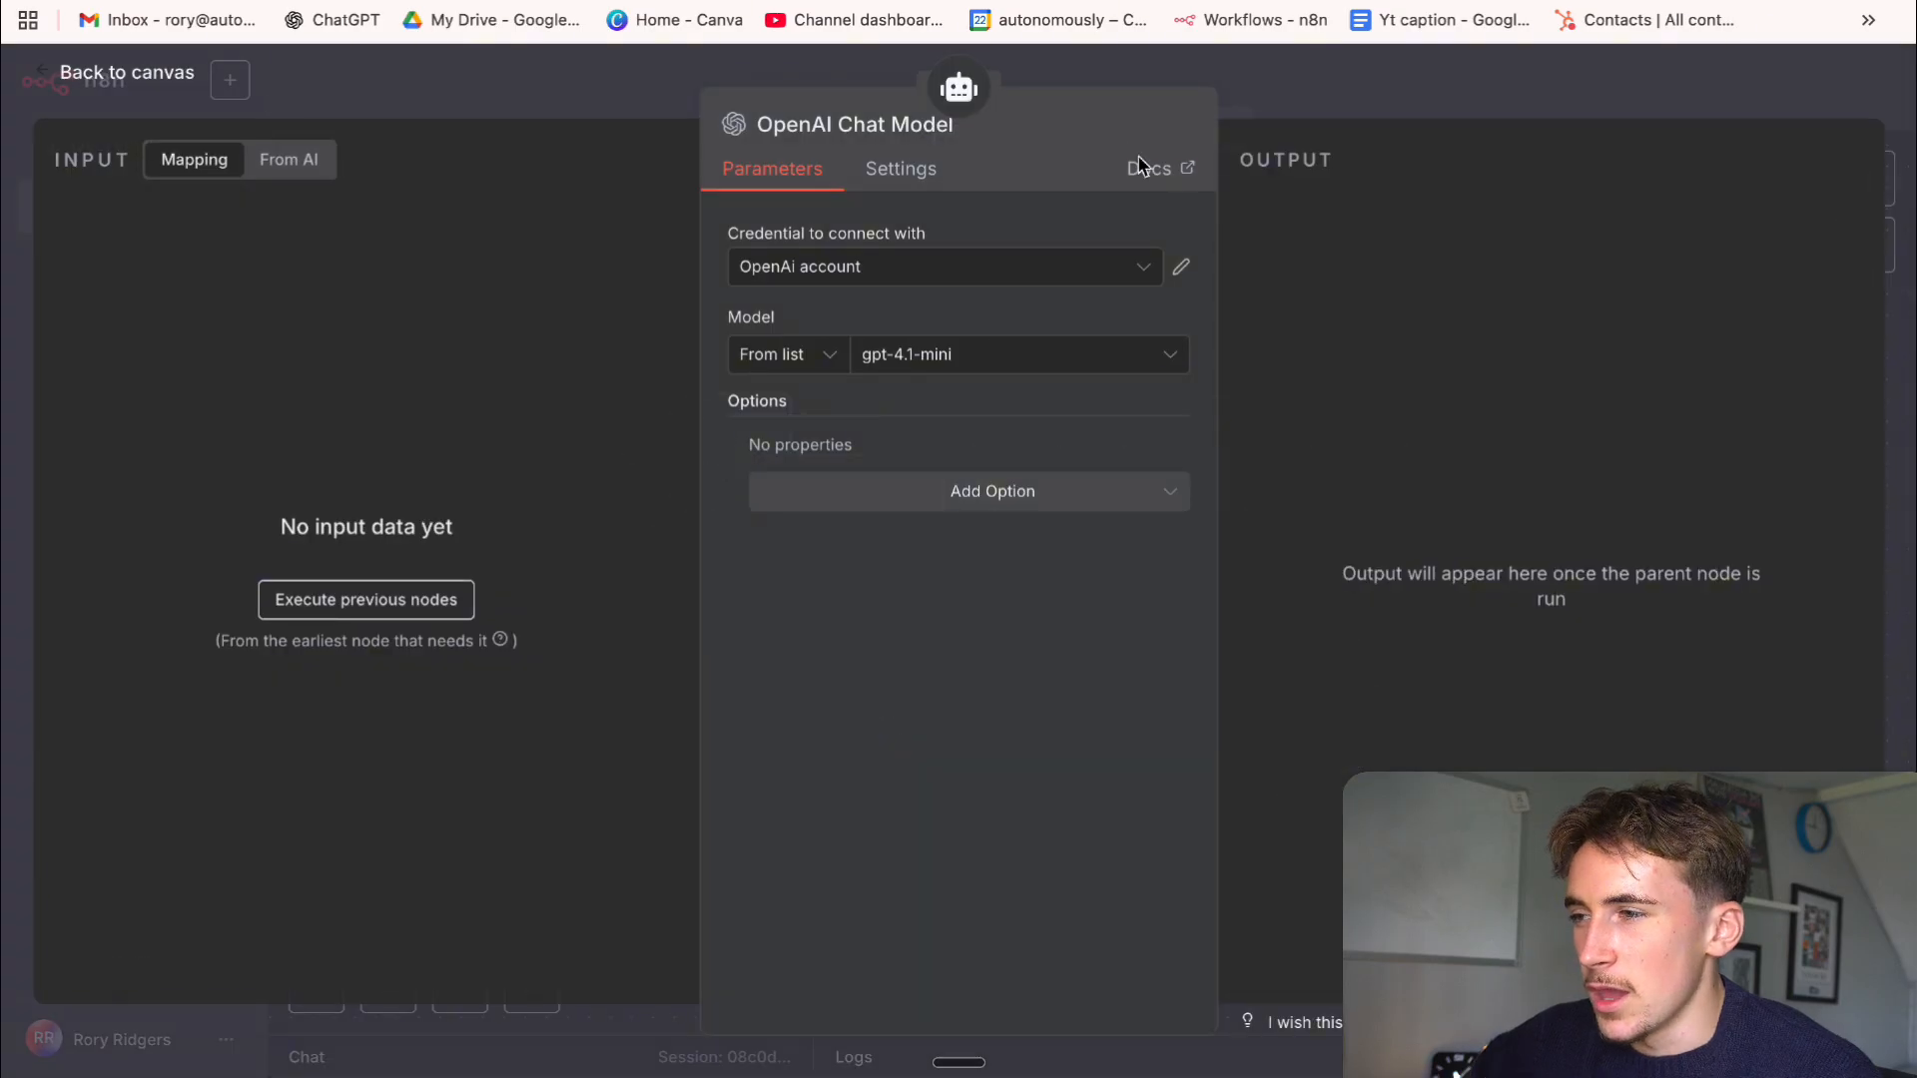
click(1287, 83)
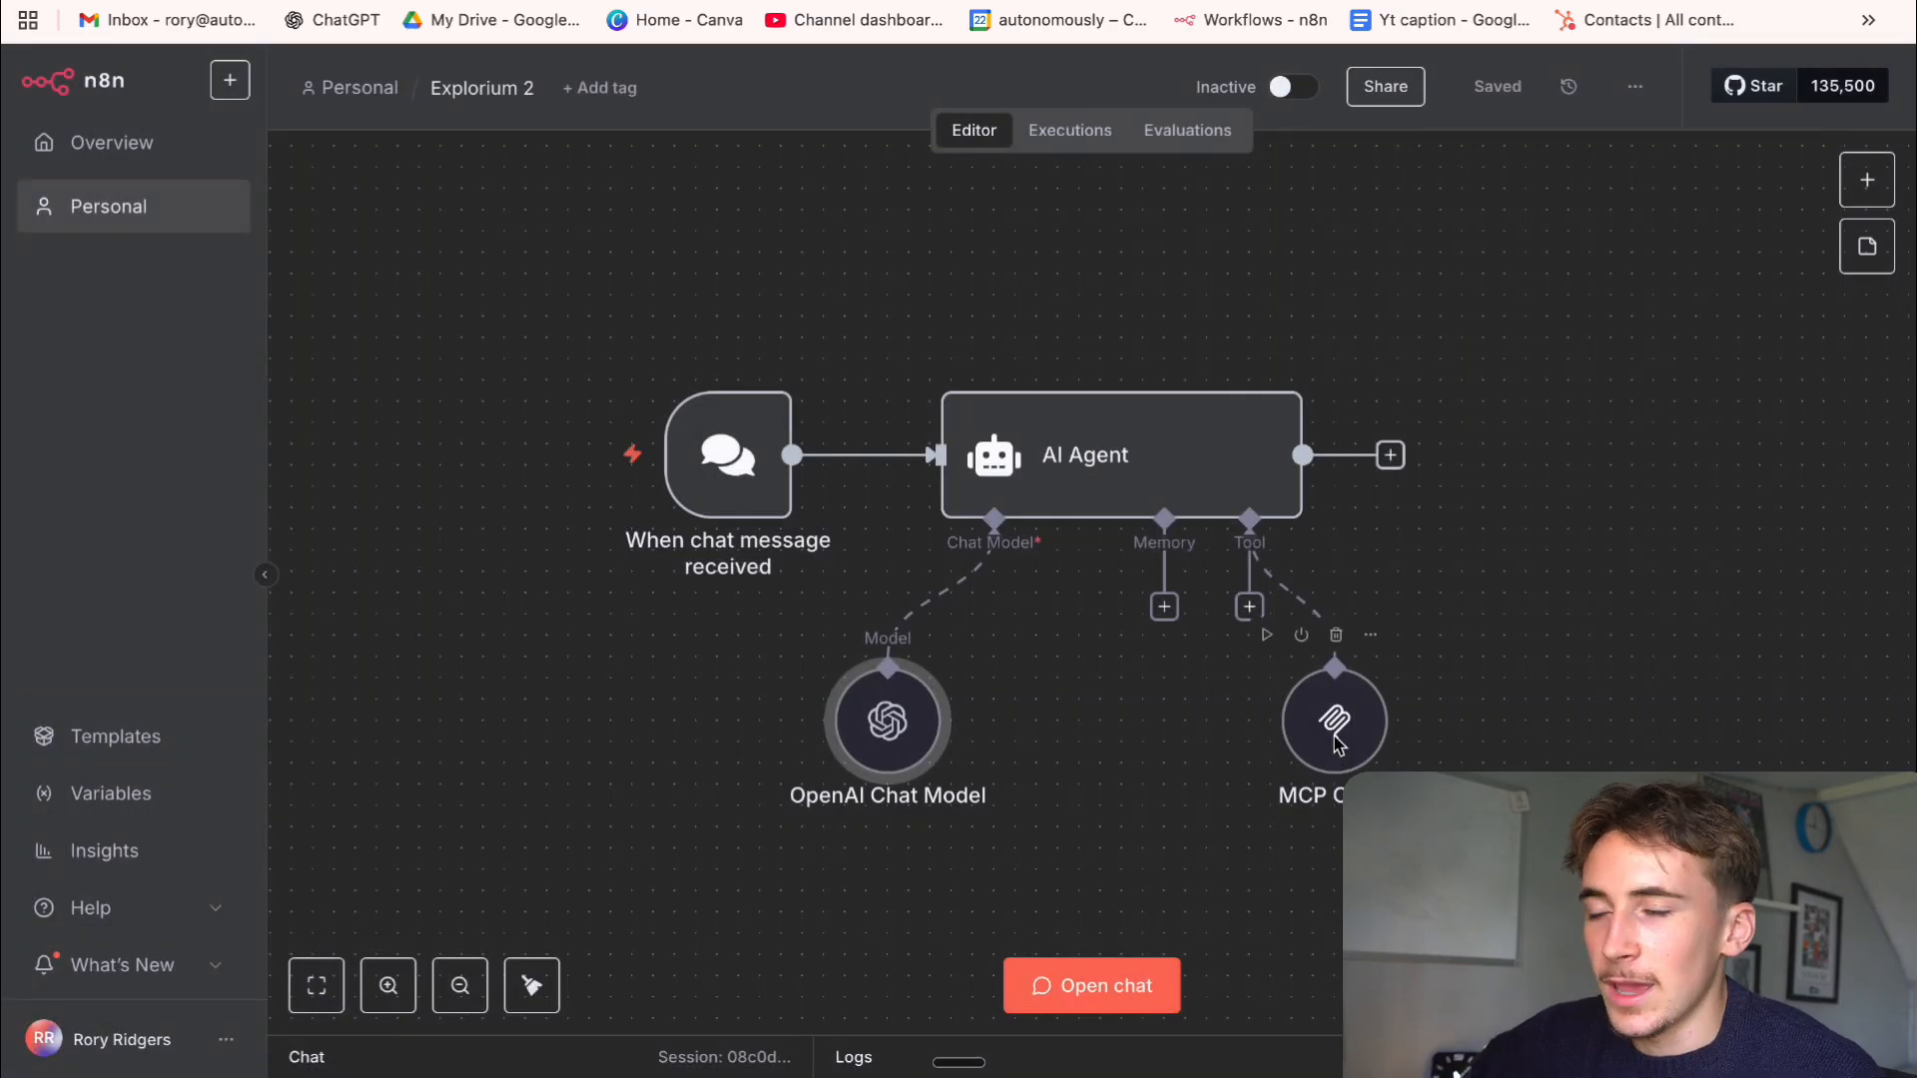
Review the MCP Client node's SSE endpoint and its available authentication options
double_click(1336, 744)
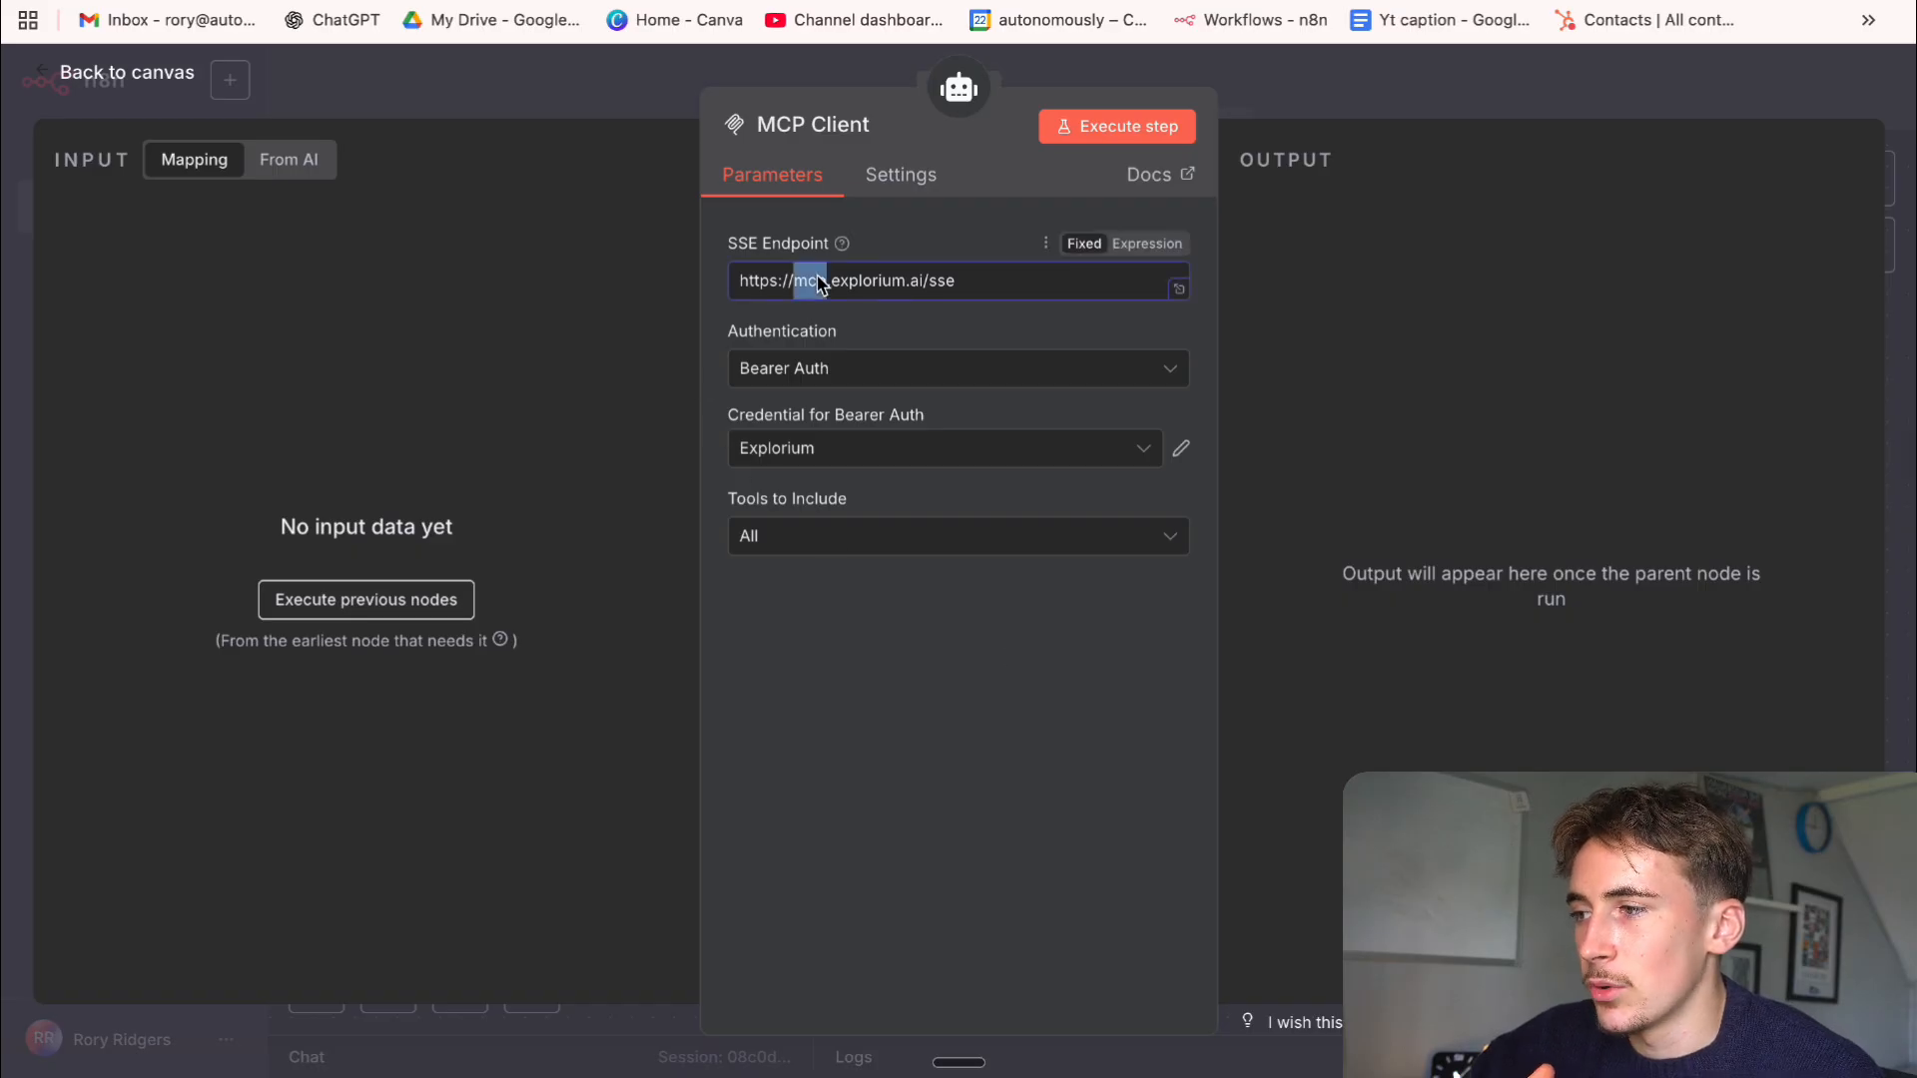
triple_click(859, 282)
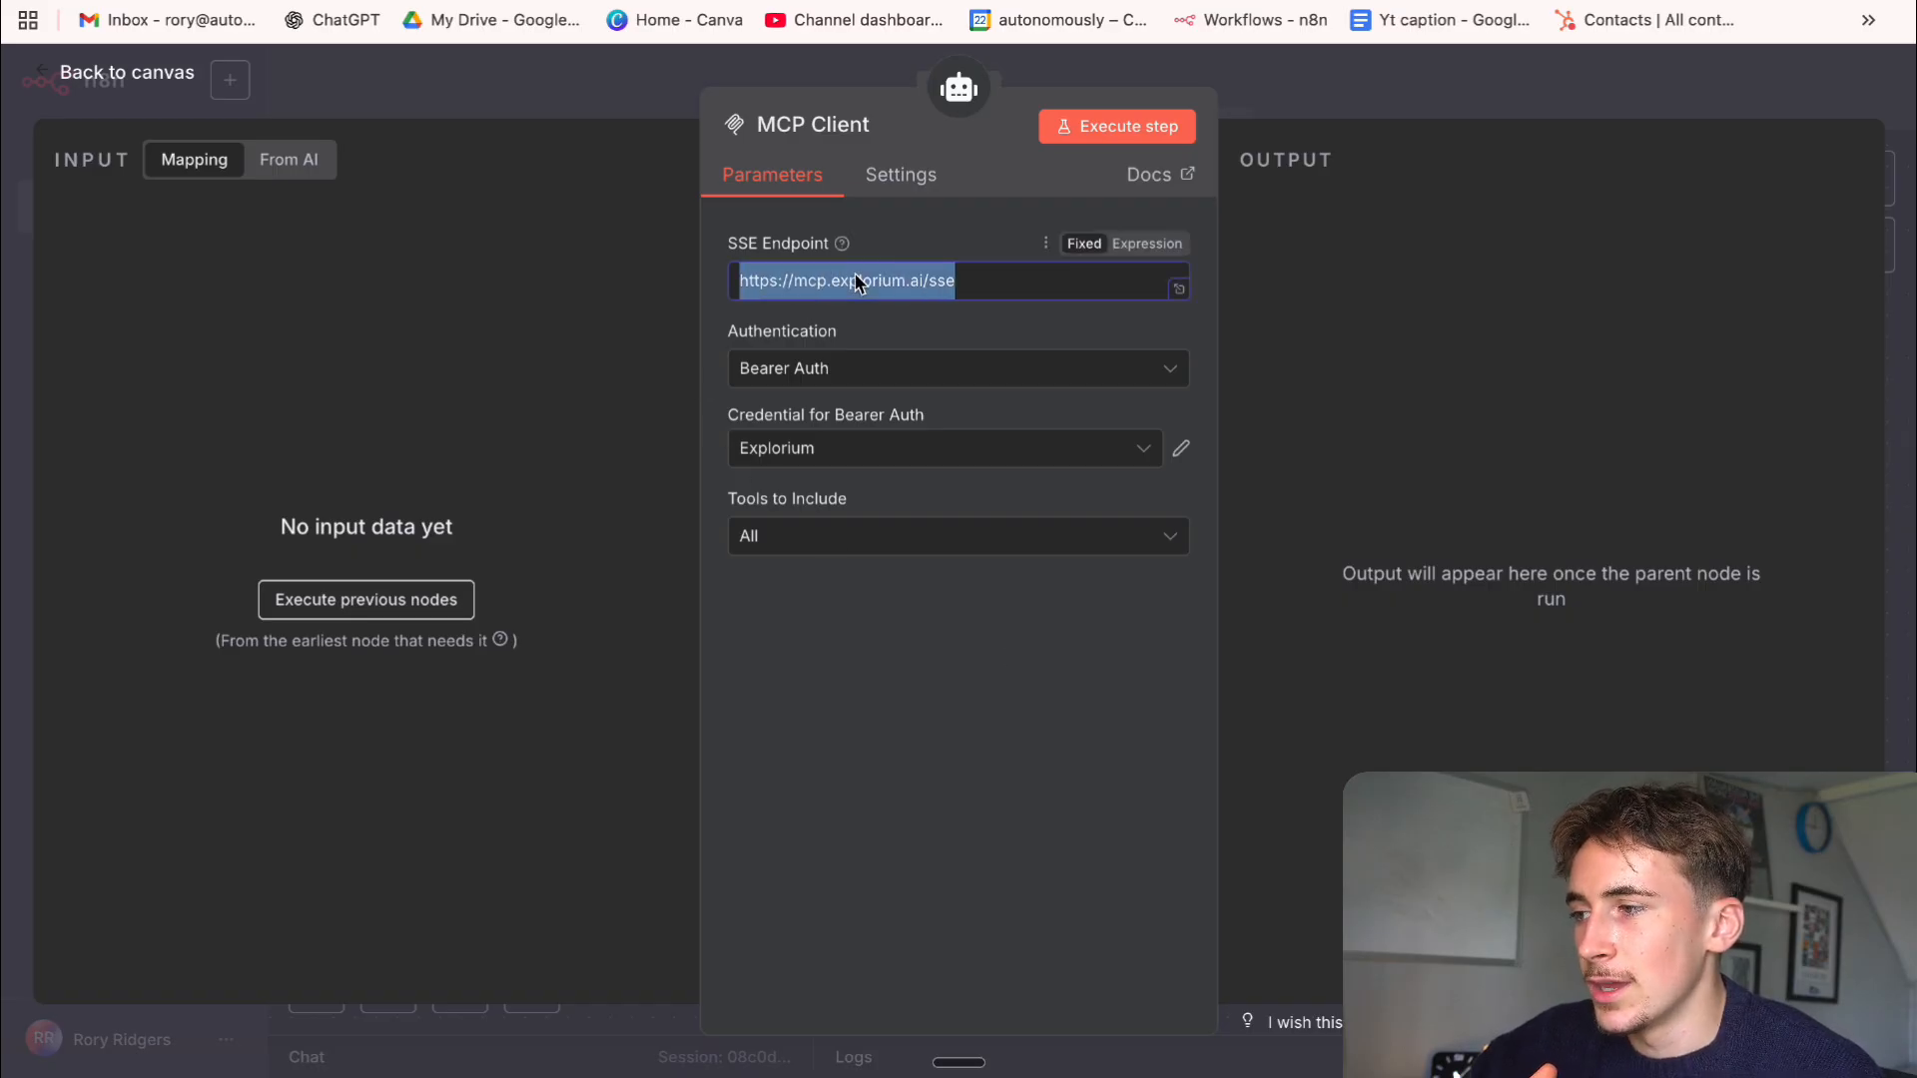
click(936, 323)
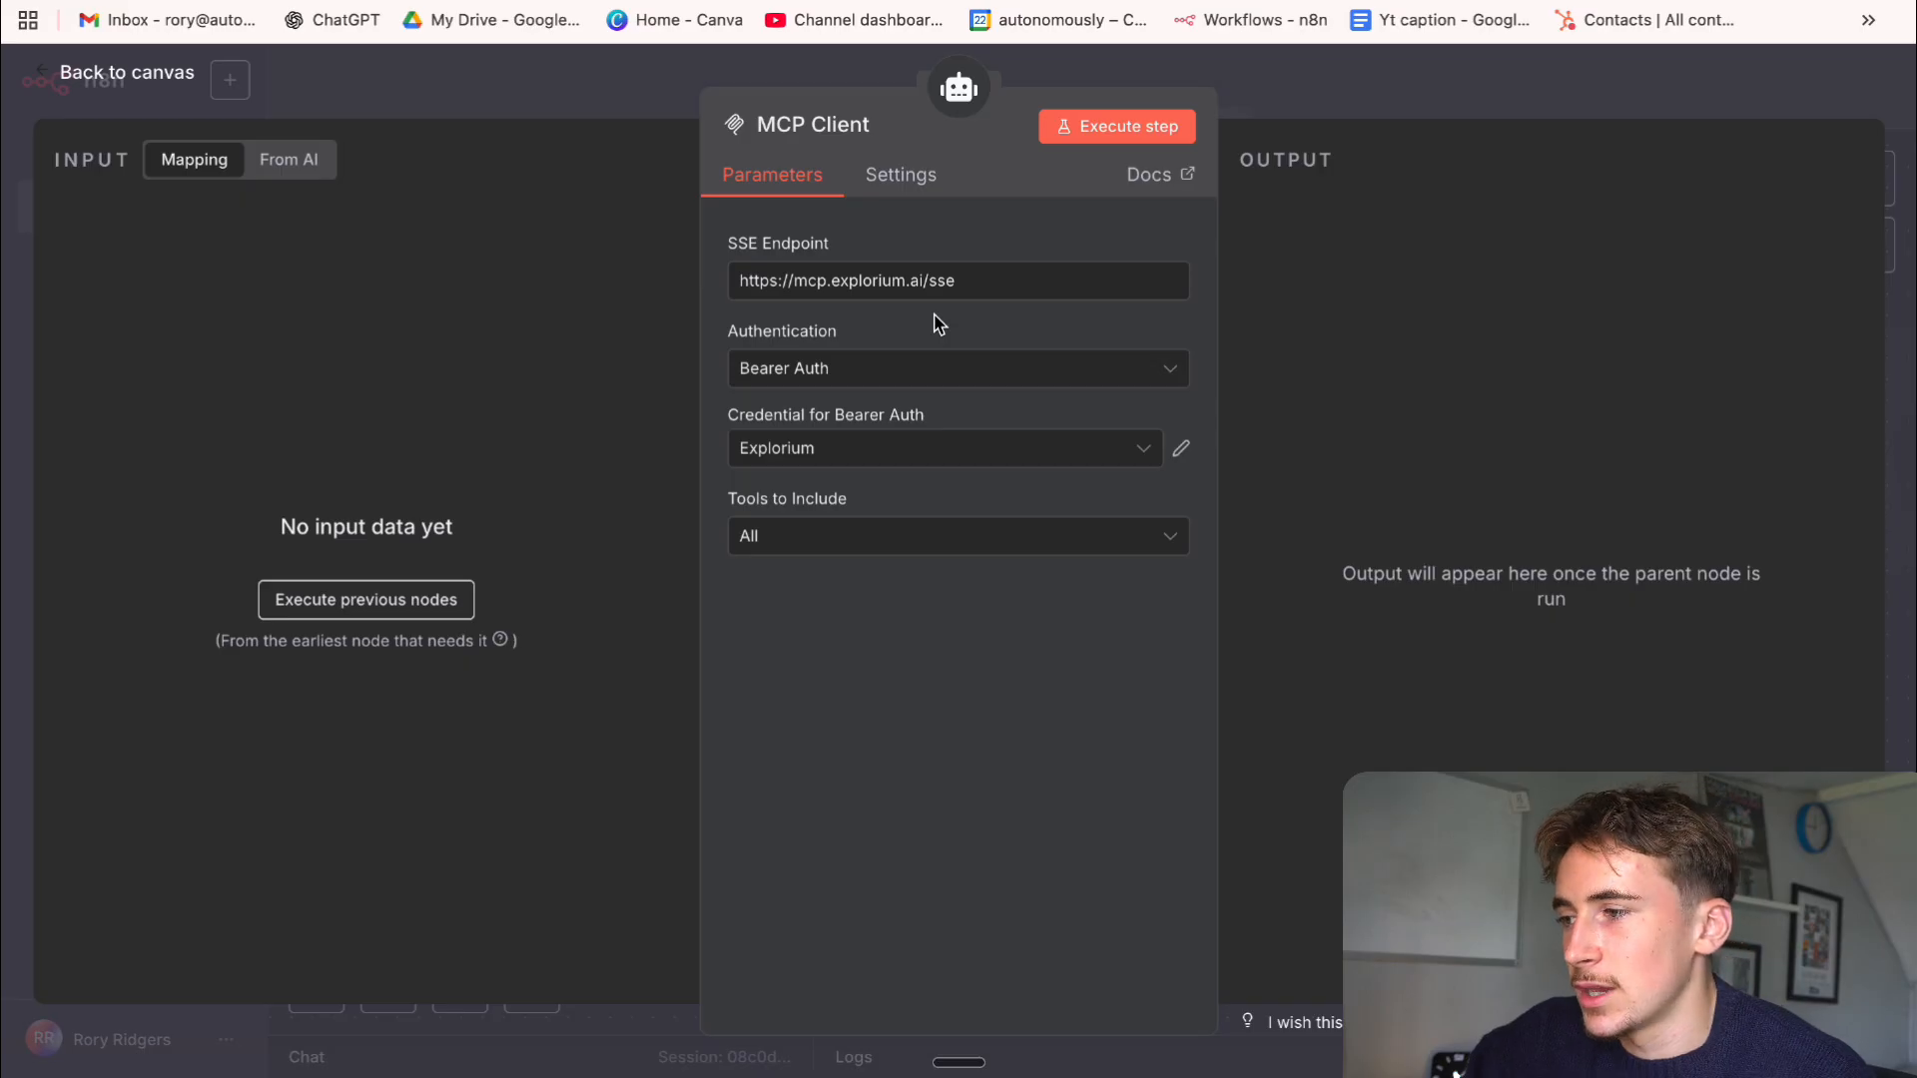
click(907, 370)
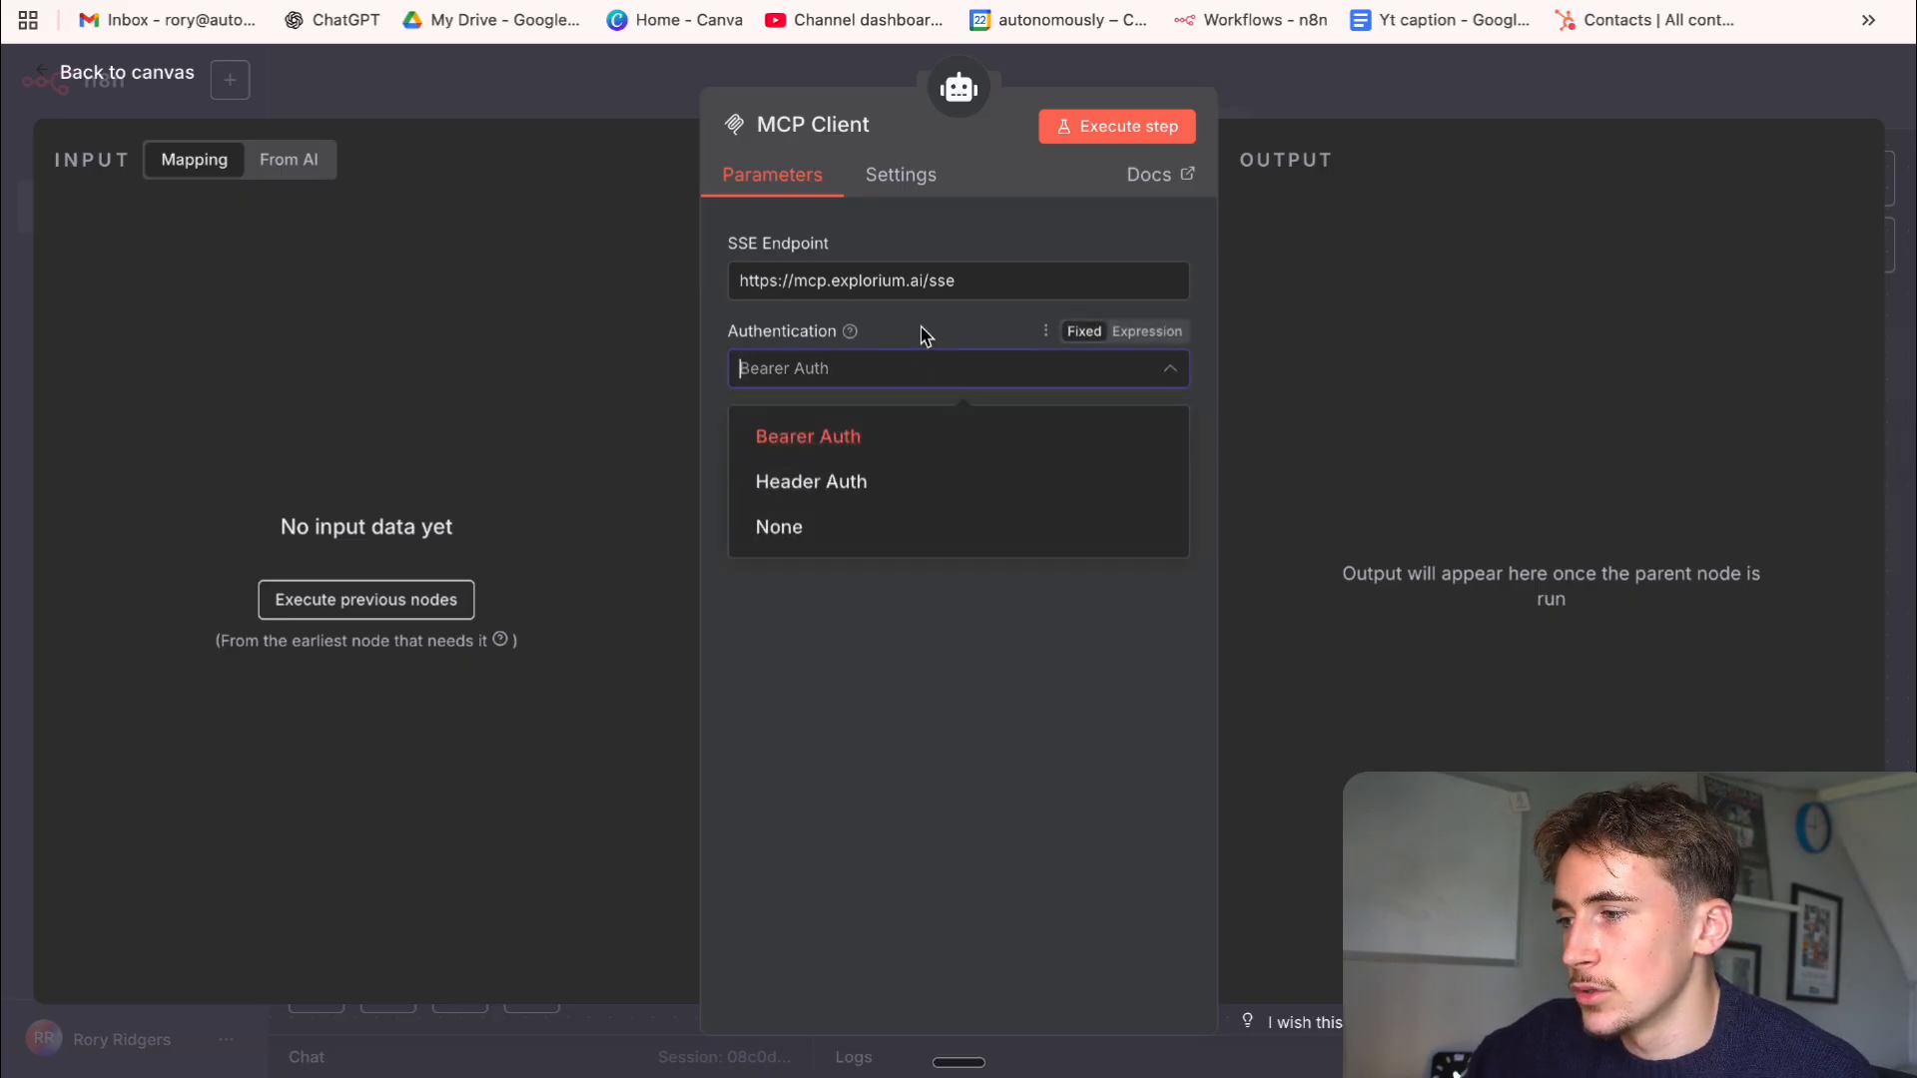
click(926, 335)
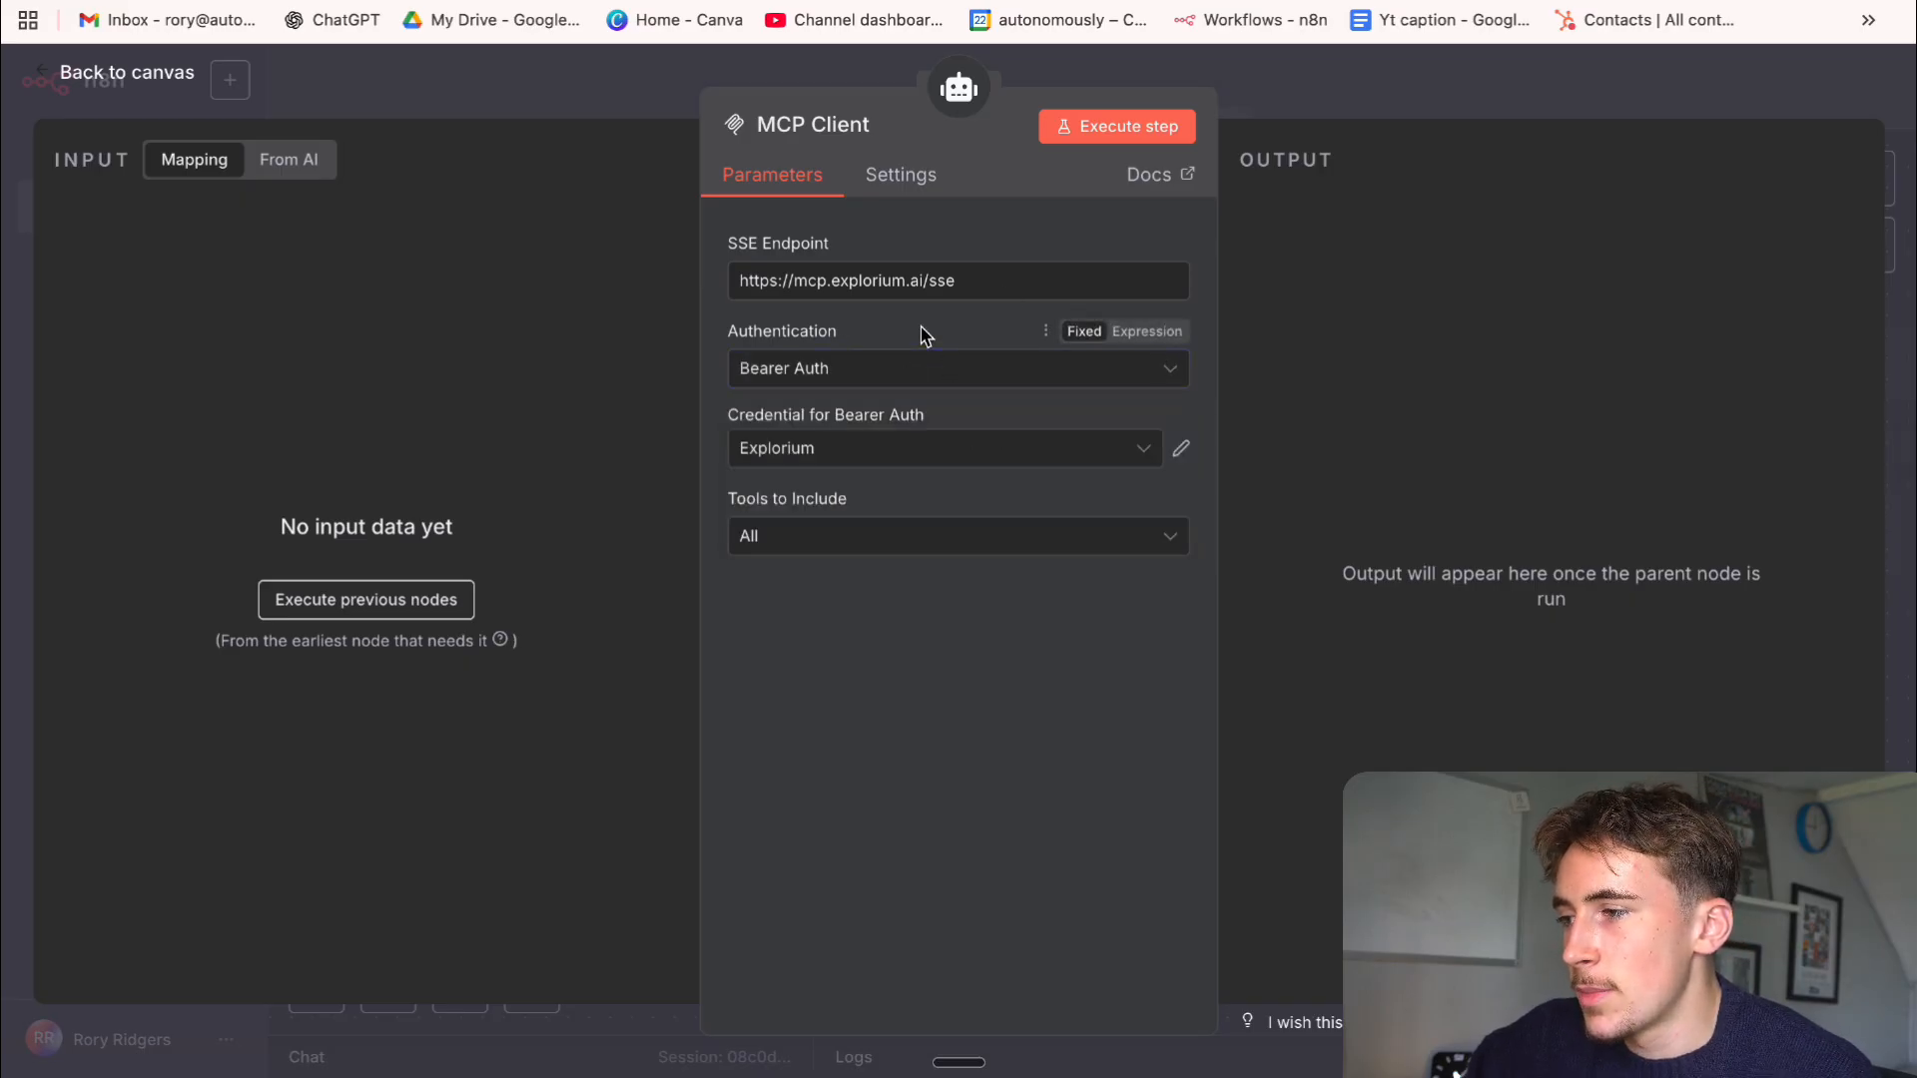
View the MCP Client's bearer token credential and Explorium's API Key page, and return to the workflow canvas
click(1183, 448)
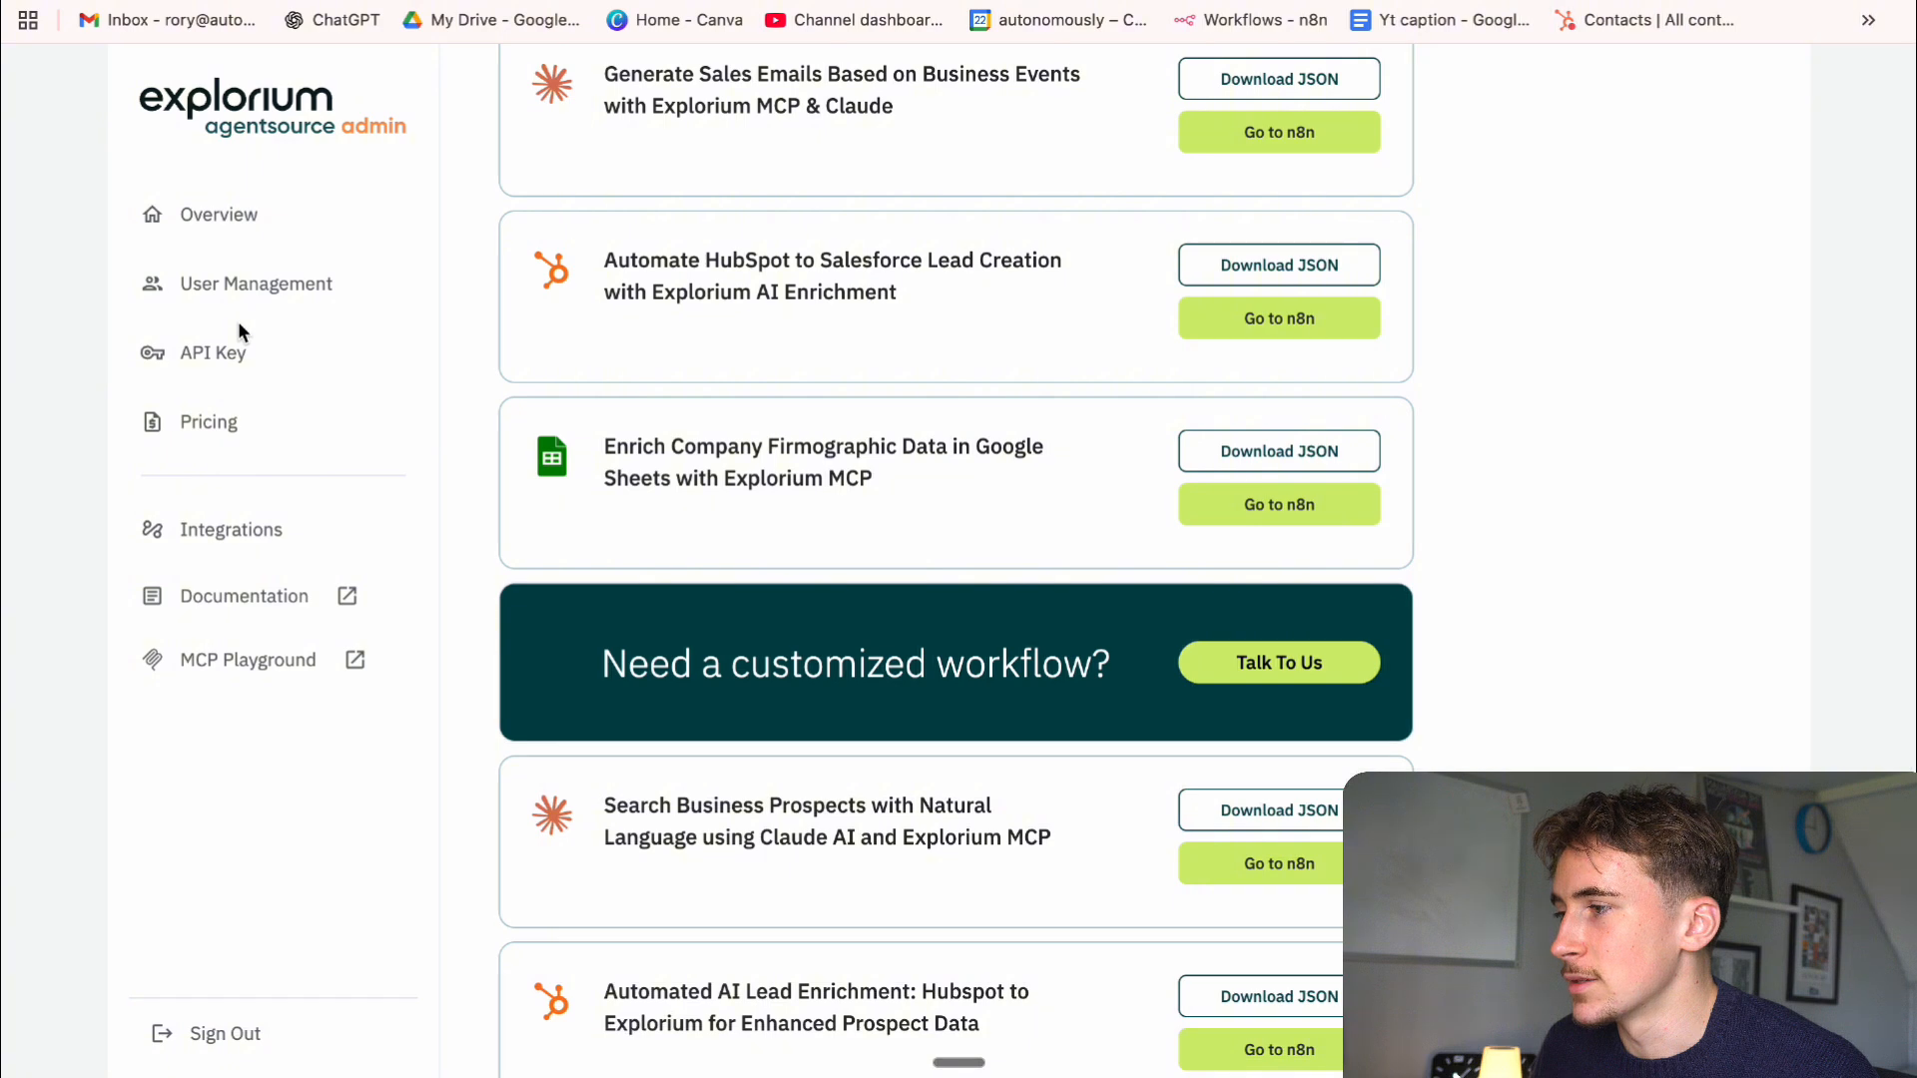
click(240, 345)
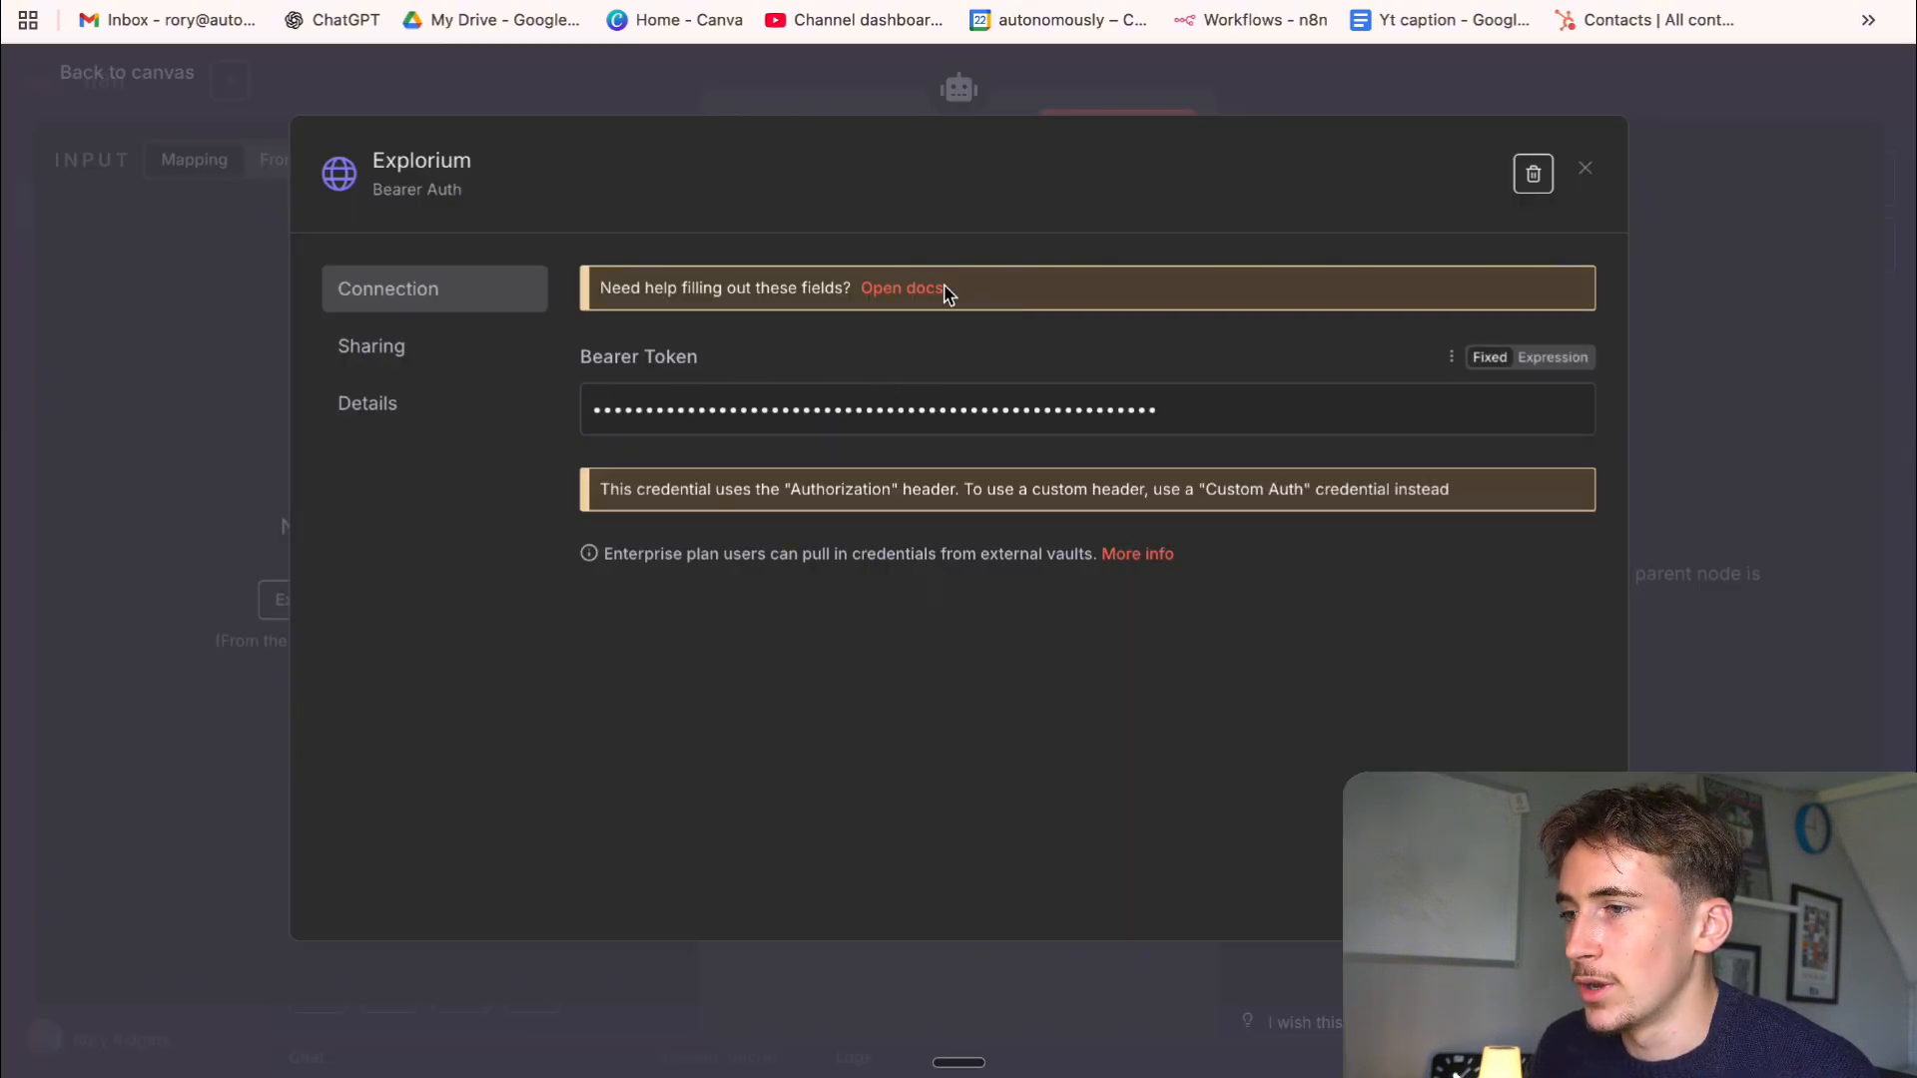
click(1593, 172)
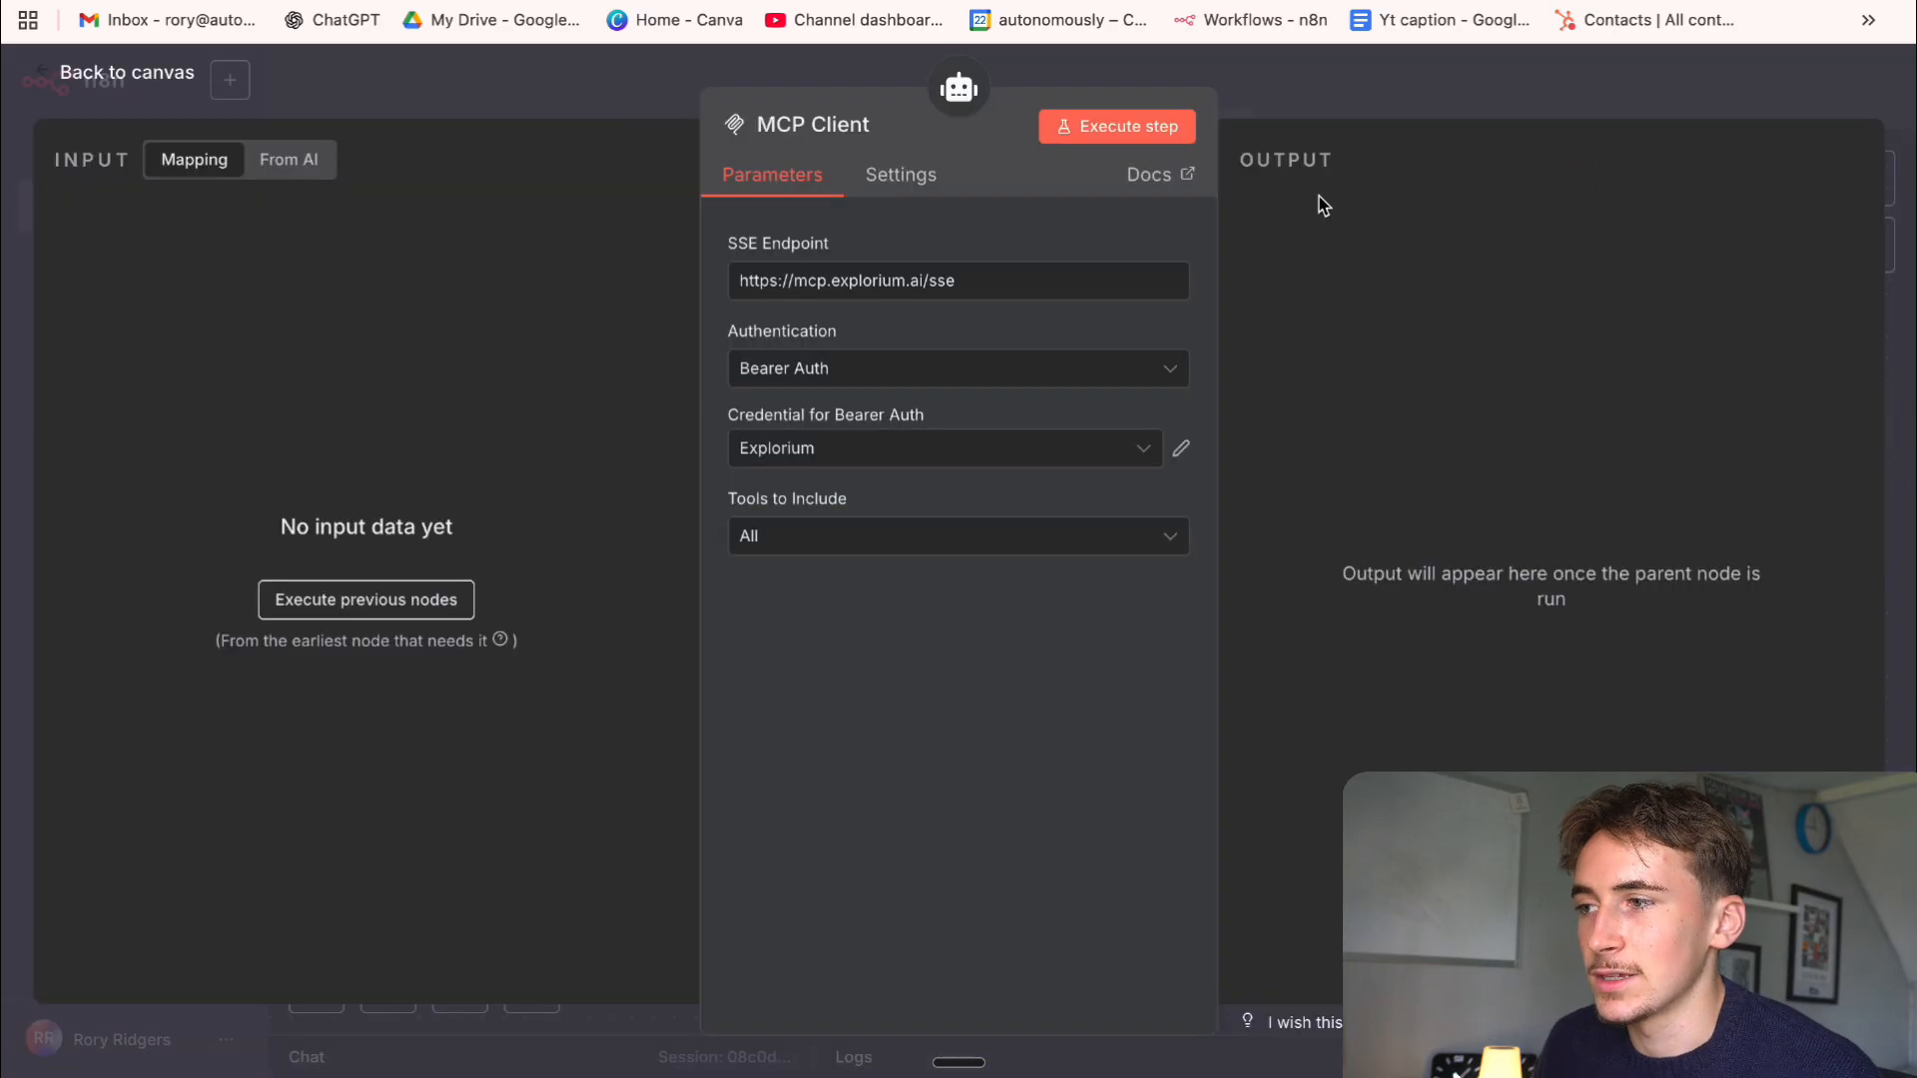
click(1328, 106)
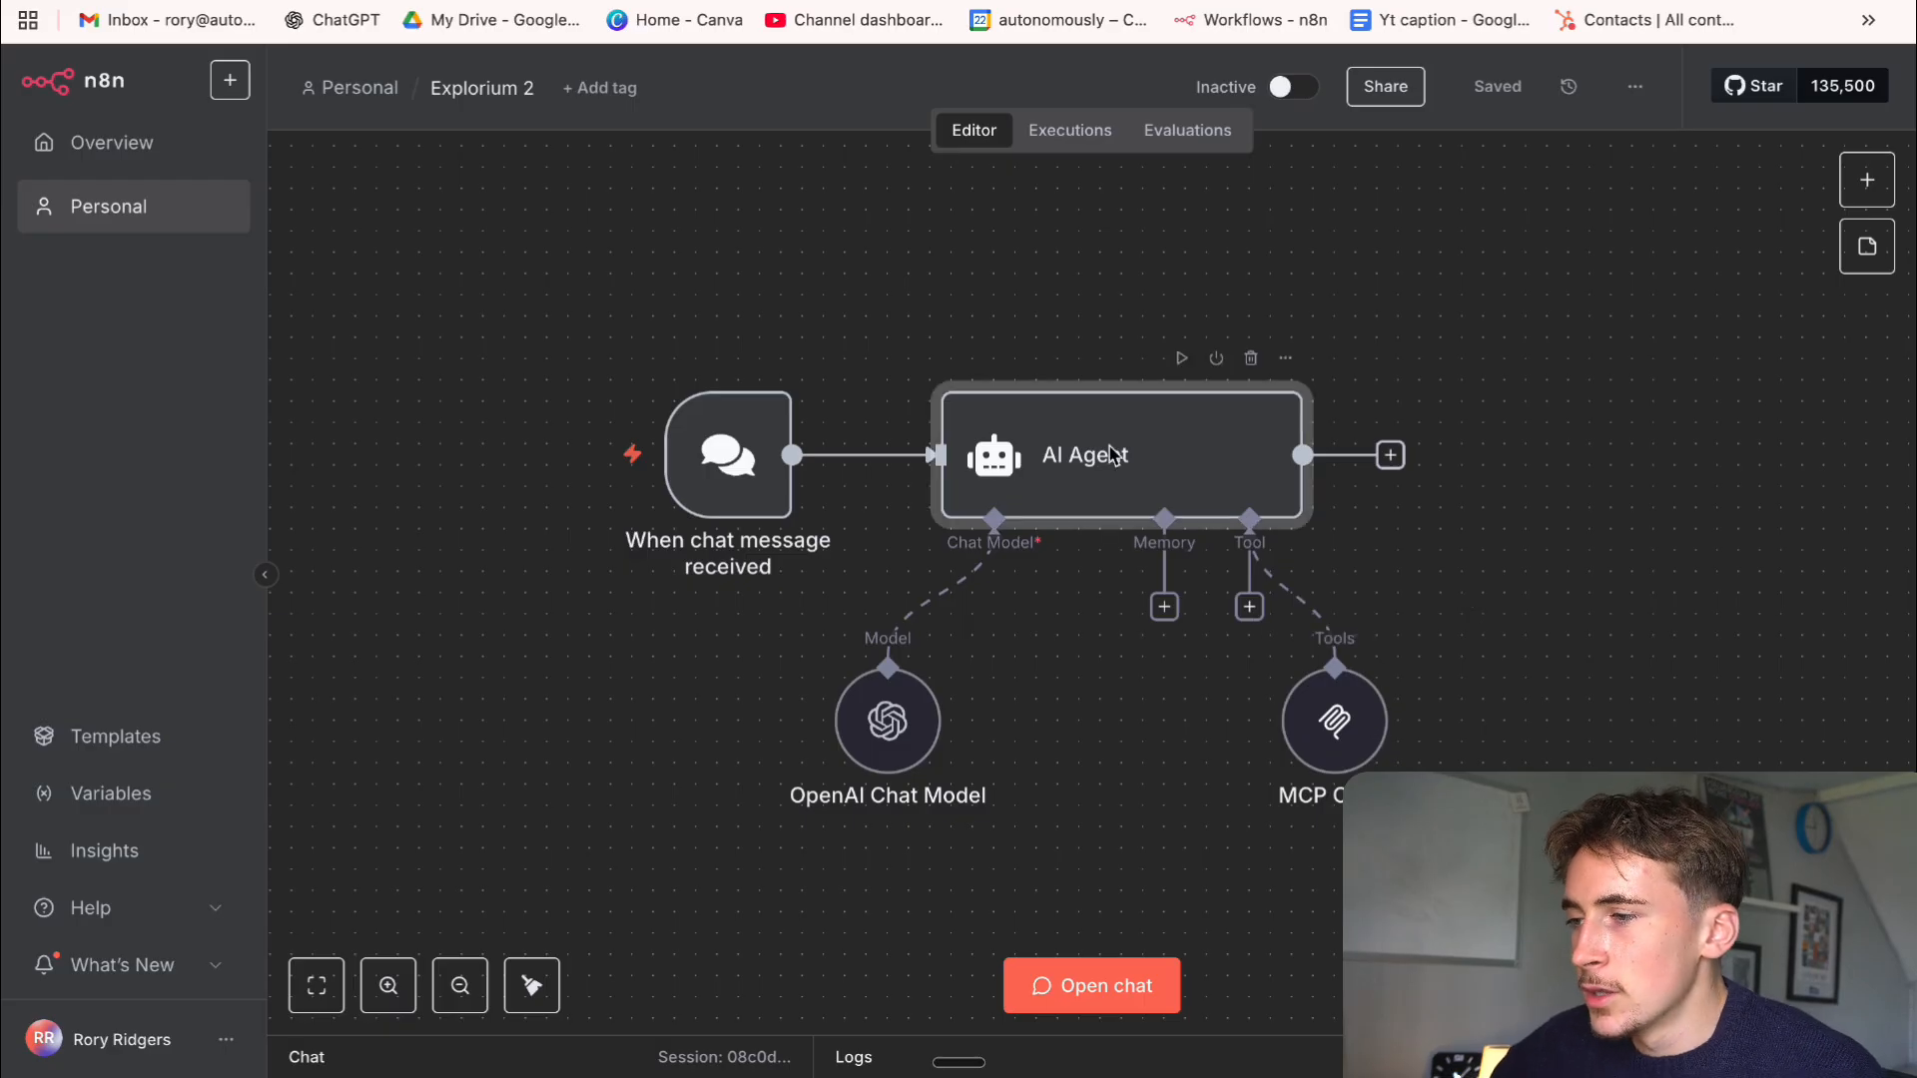
Read the AI Agent's system message, covering the company inputs, requested output fields and Explorium tool instructions, and return to the canvas
double_click(1172, 450)
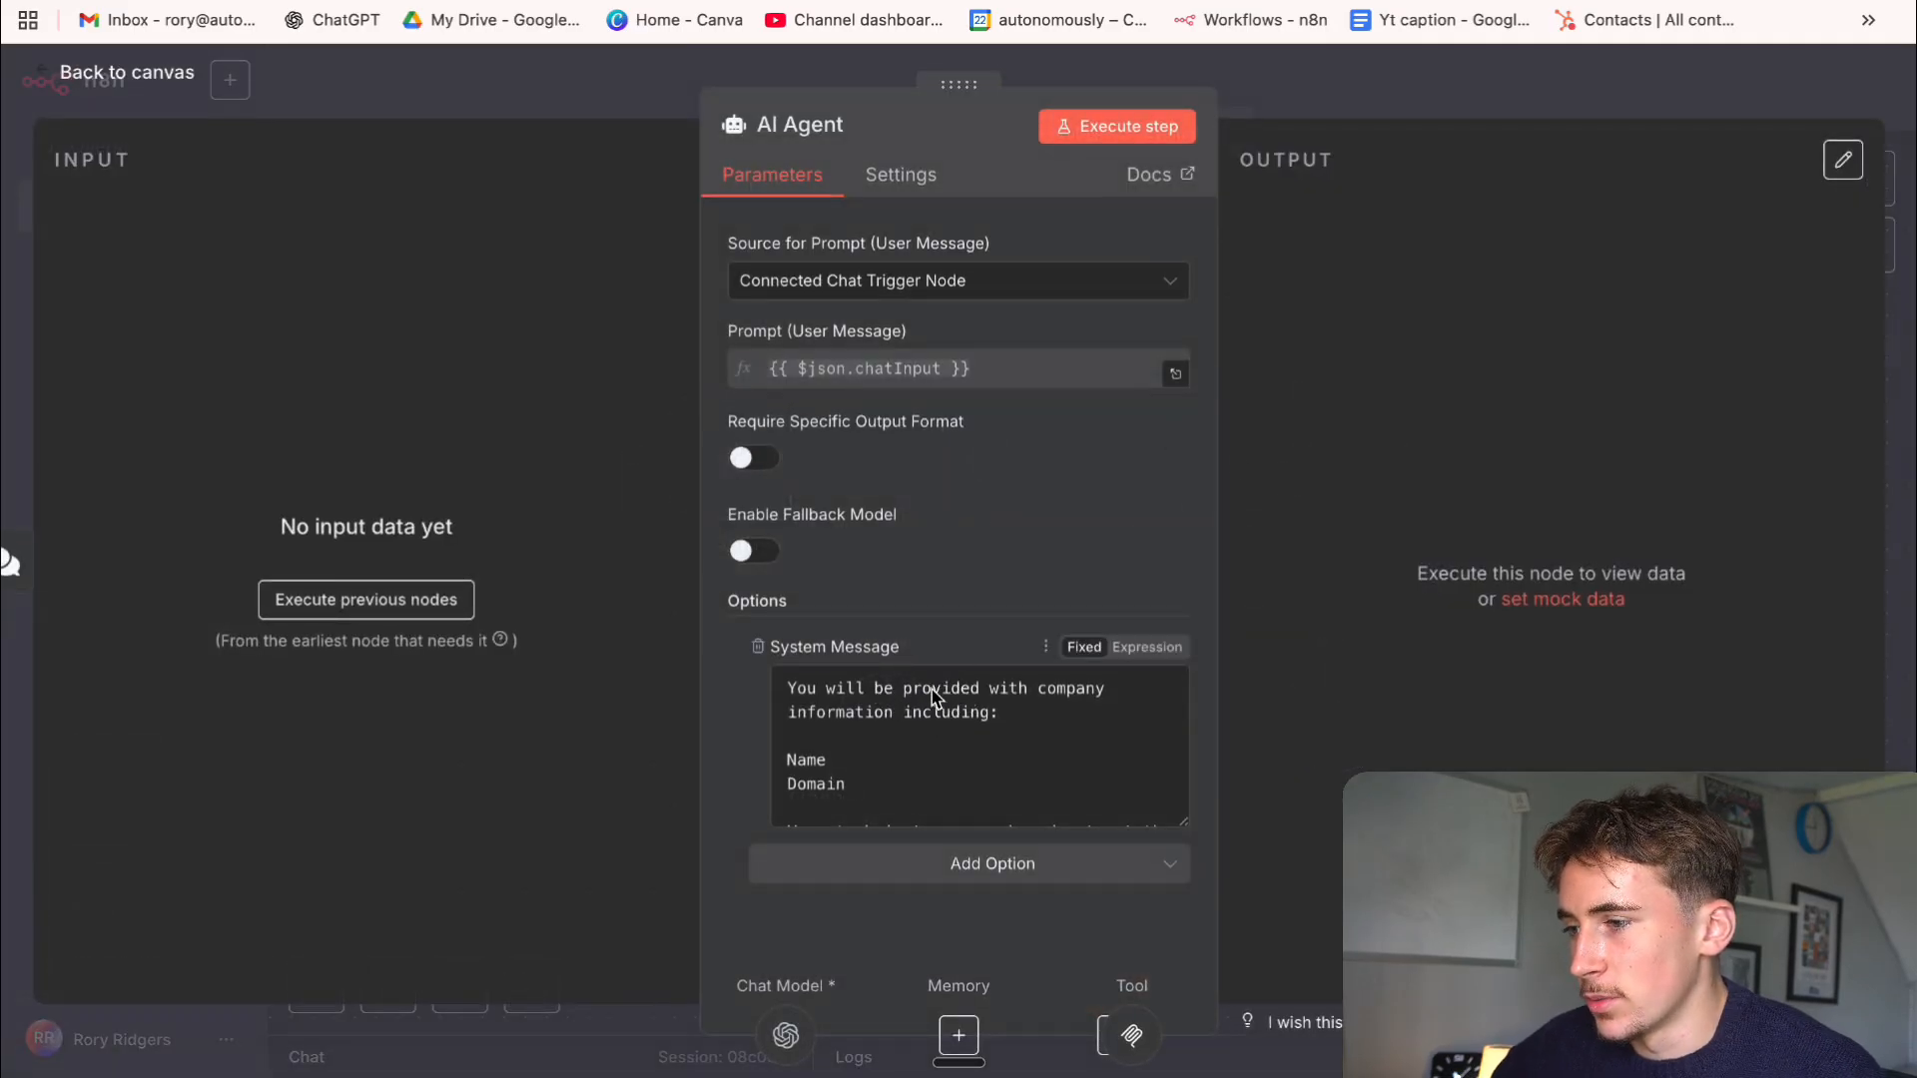
drag(805, 759, 846, 784)
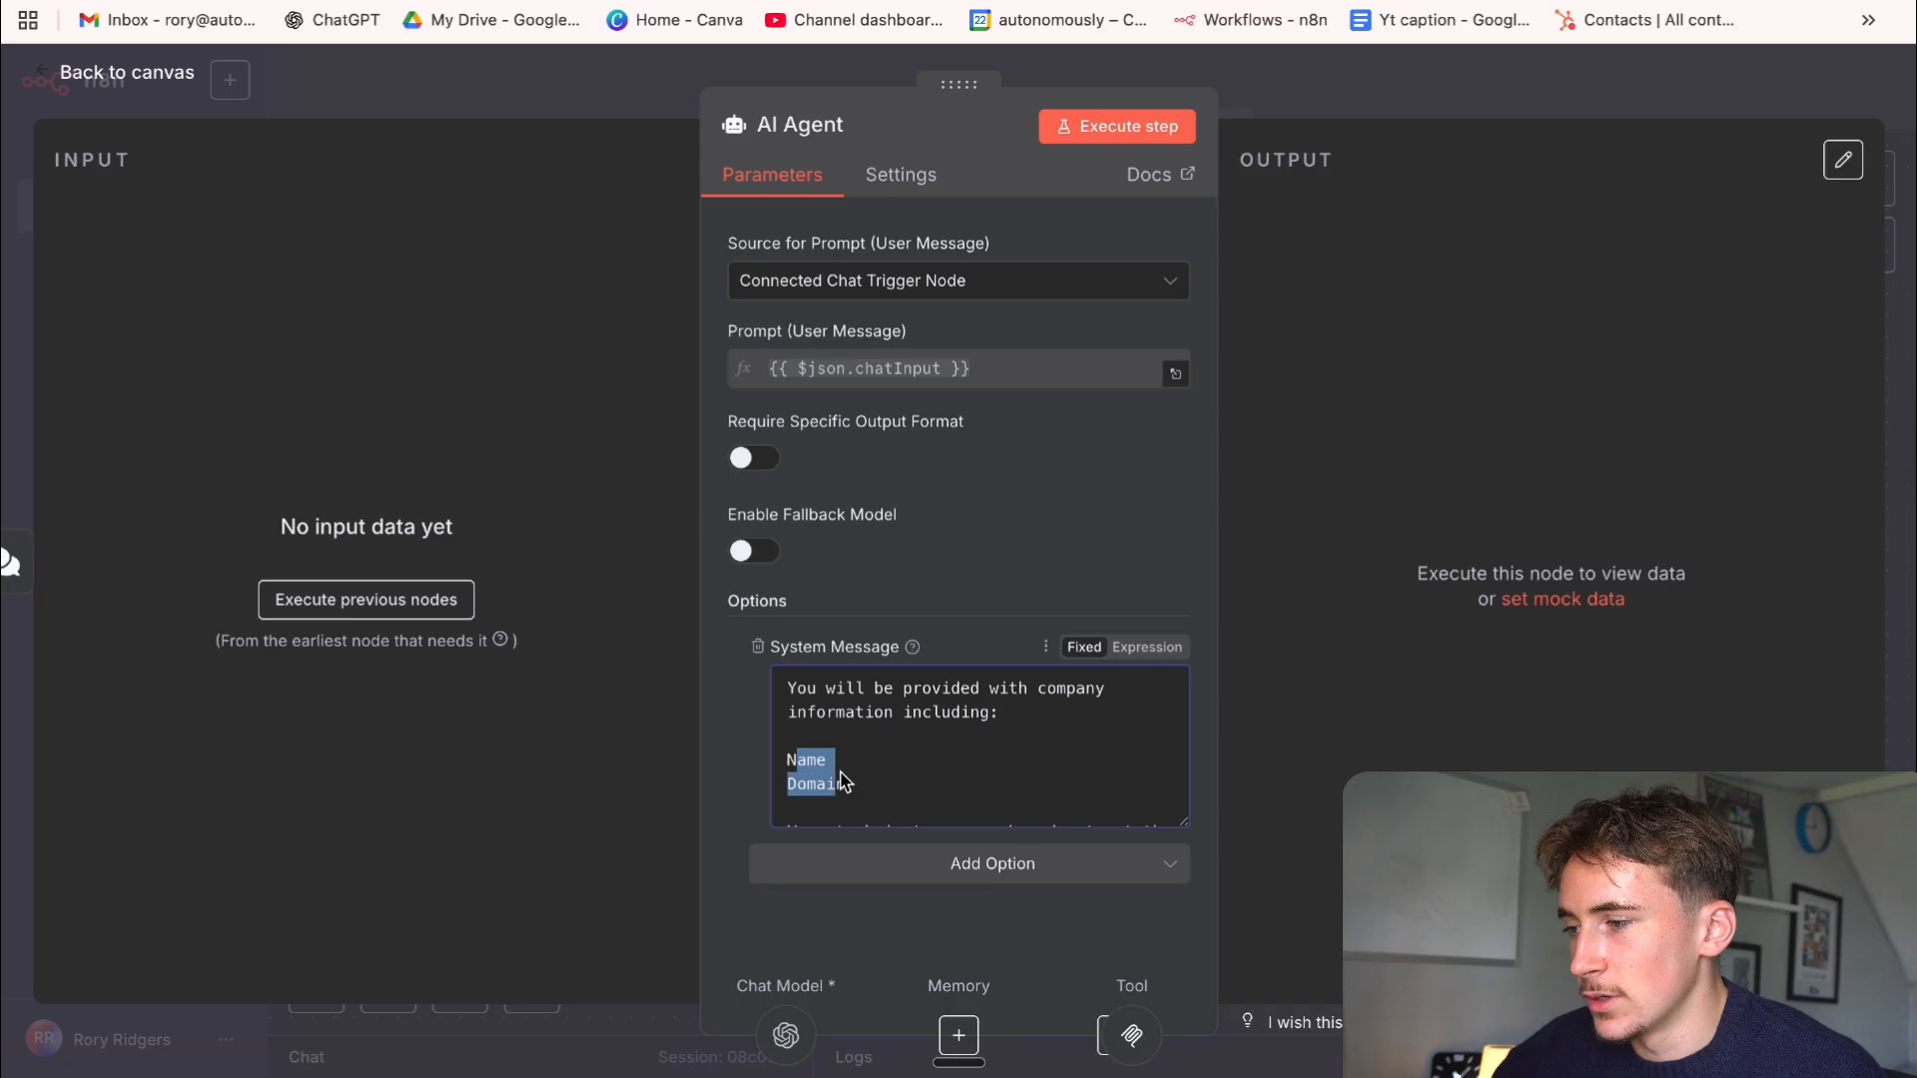
scroll(891, 748, down, 3)
drag(815, 711, 929, 756)
scroll(918, 749, down, 5)
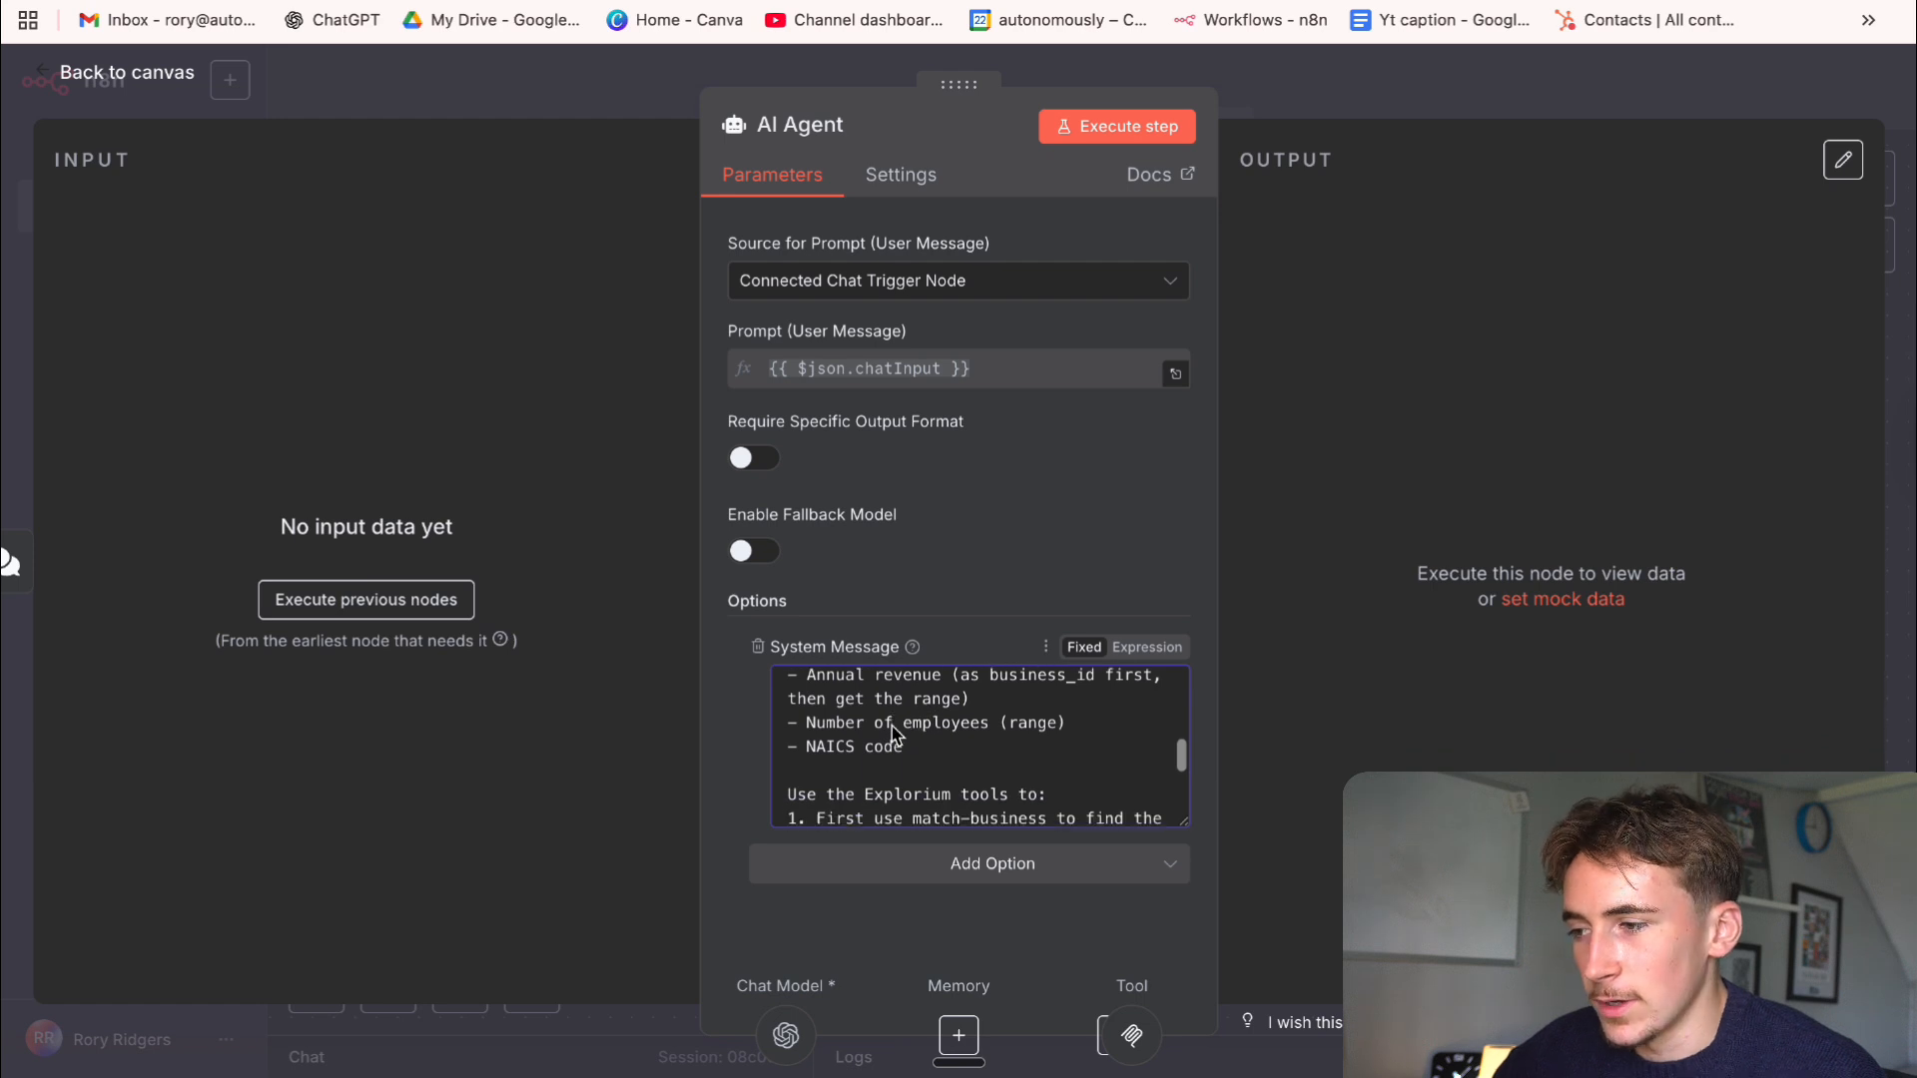
scroll(901, 736, down, 2)
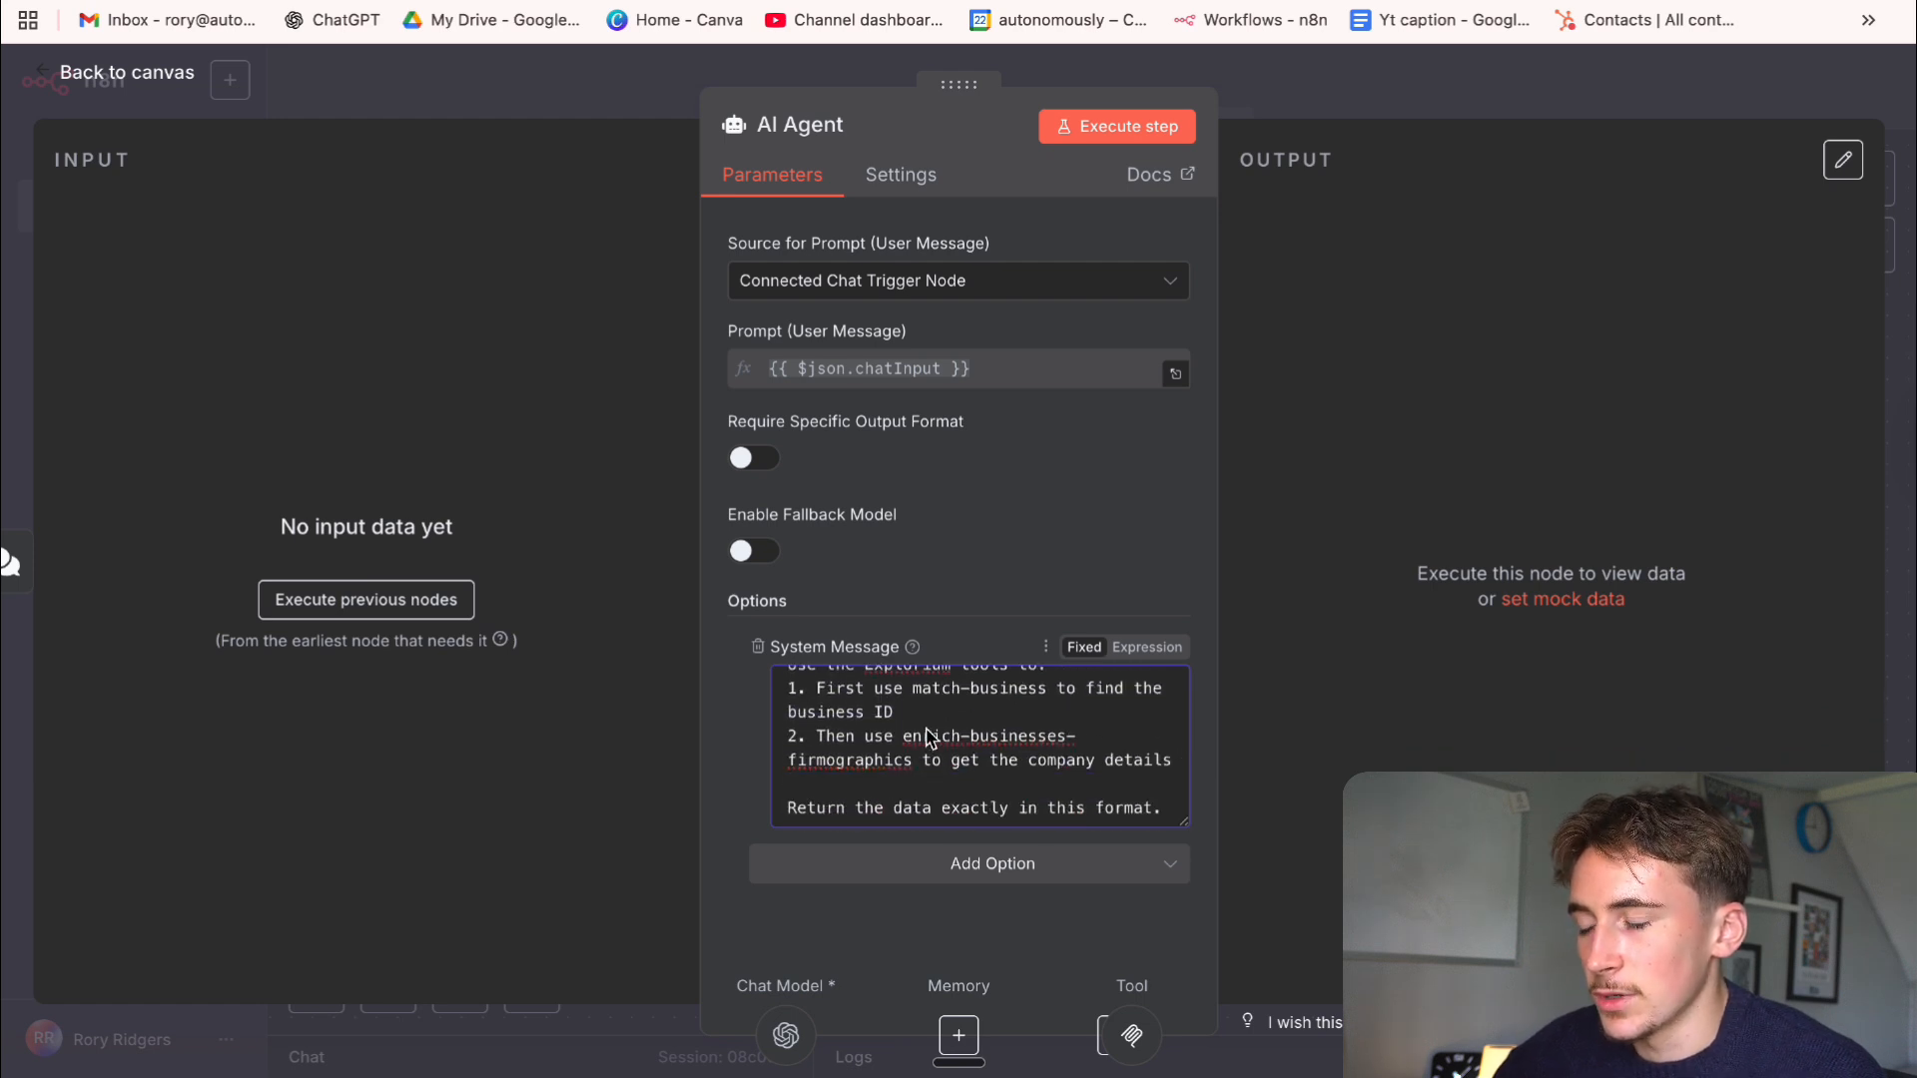
scroll(928, 739, up, 1)
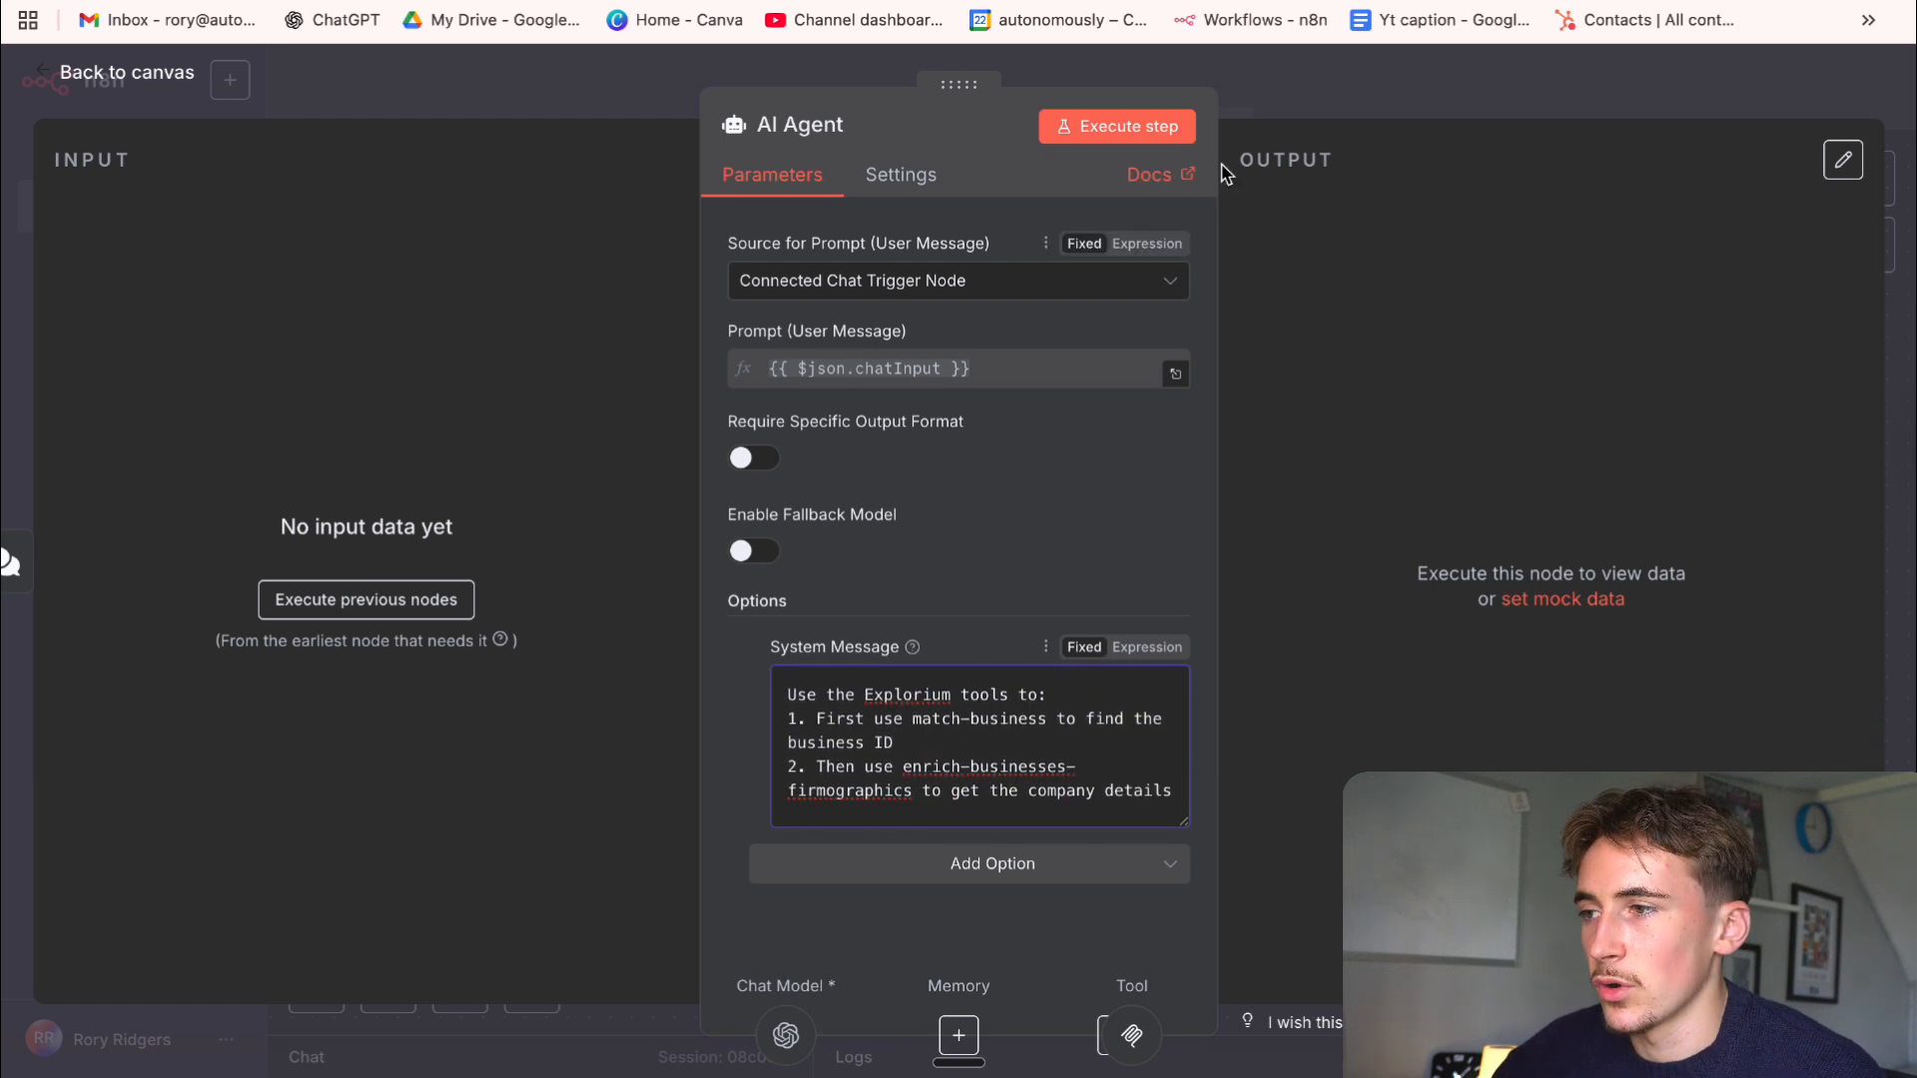
click(1260, 100)
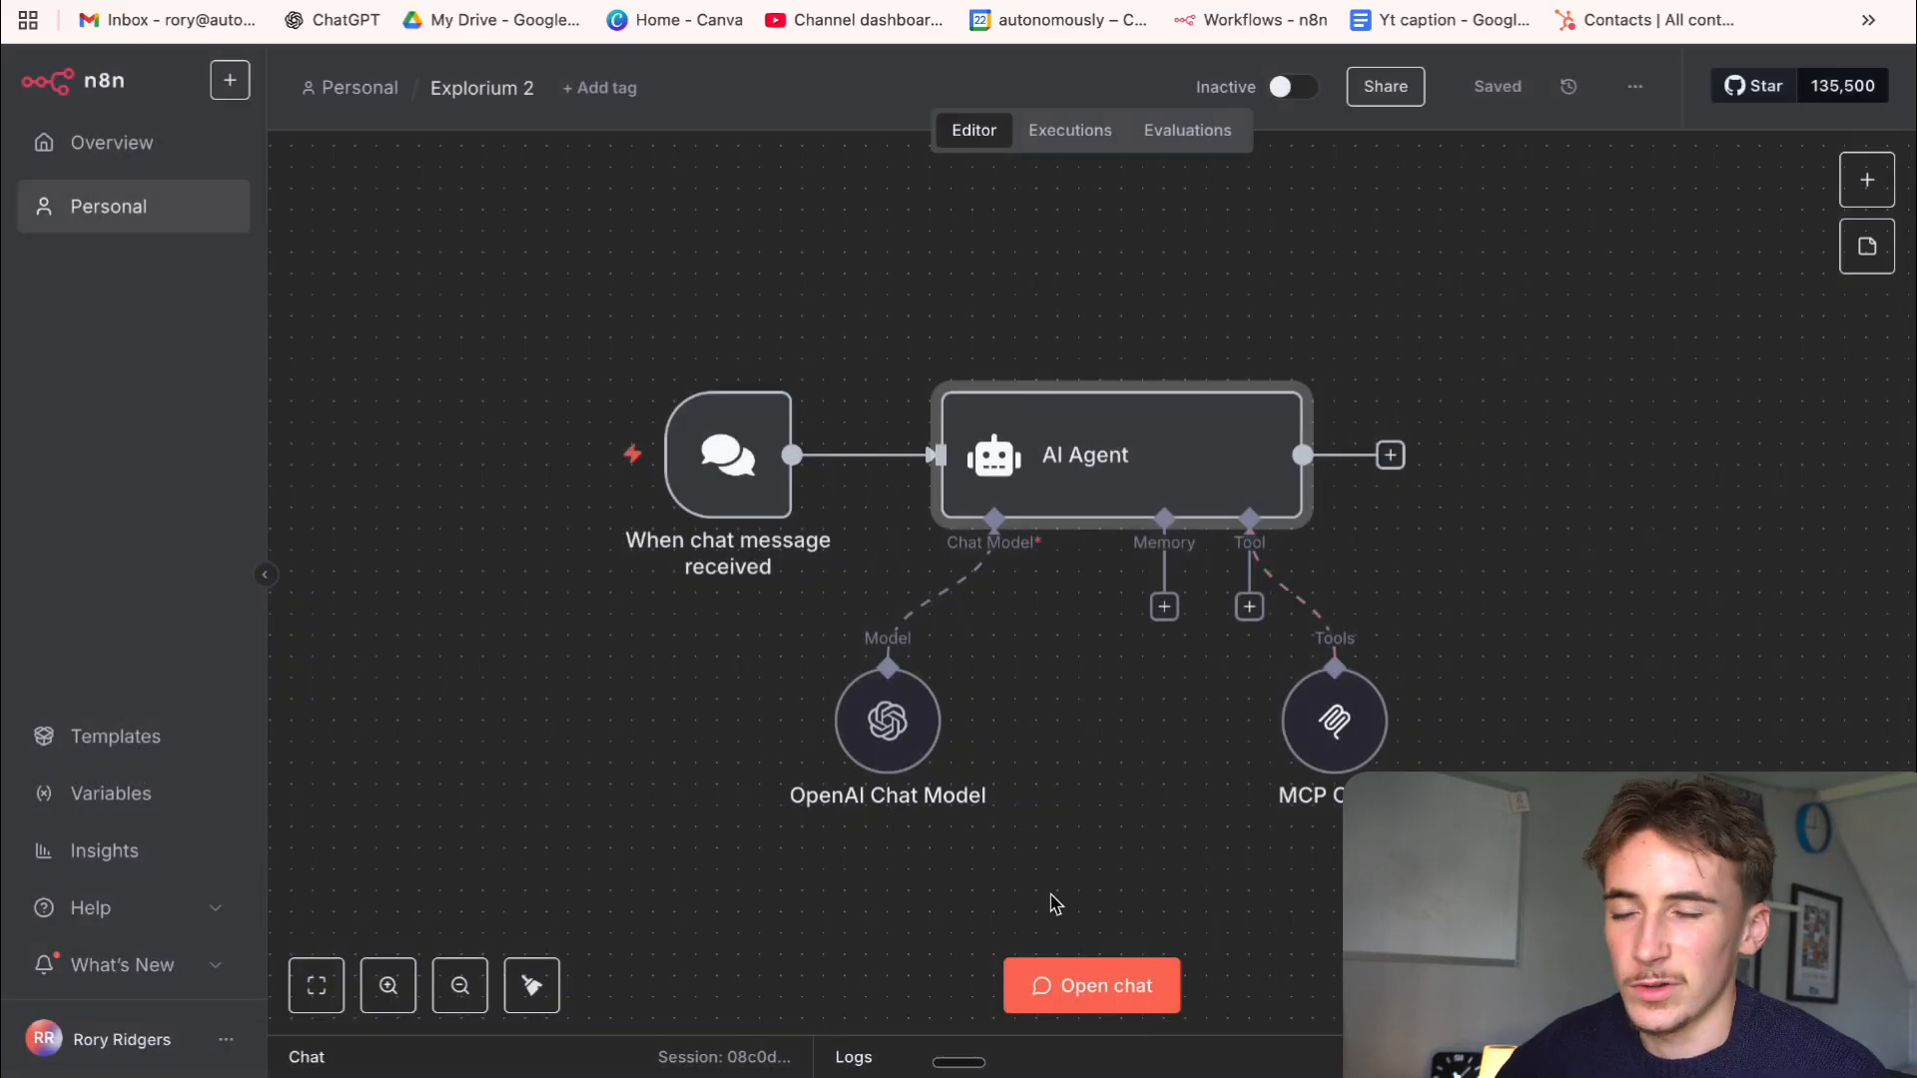
Open the workflow chat and send the message "ben francis, gymshark.com"
click(1120, 989)
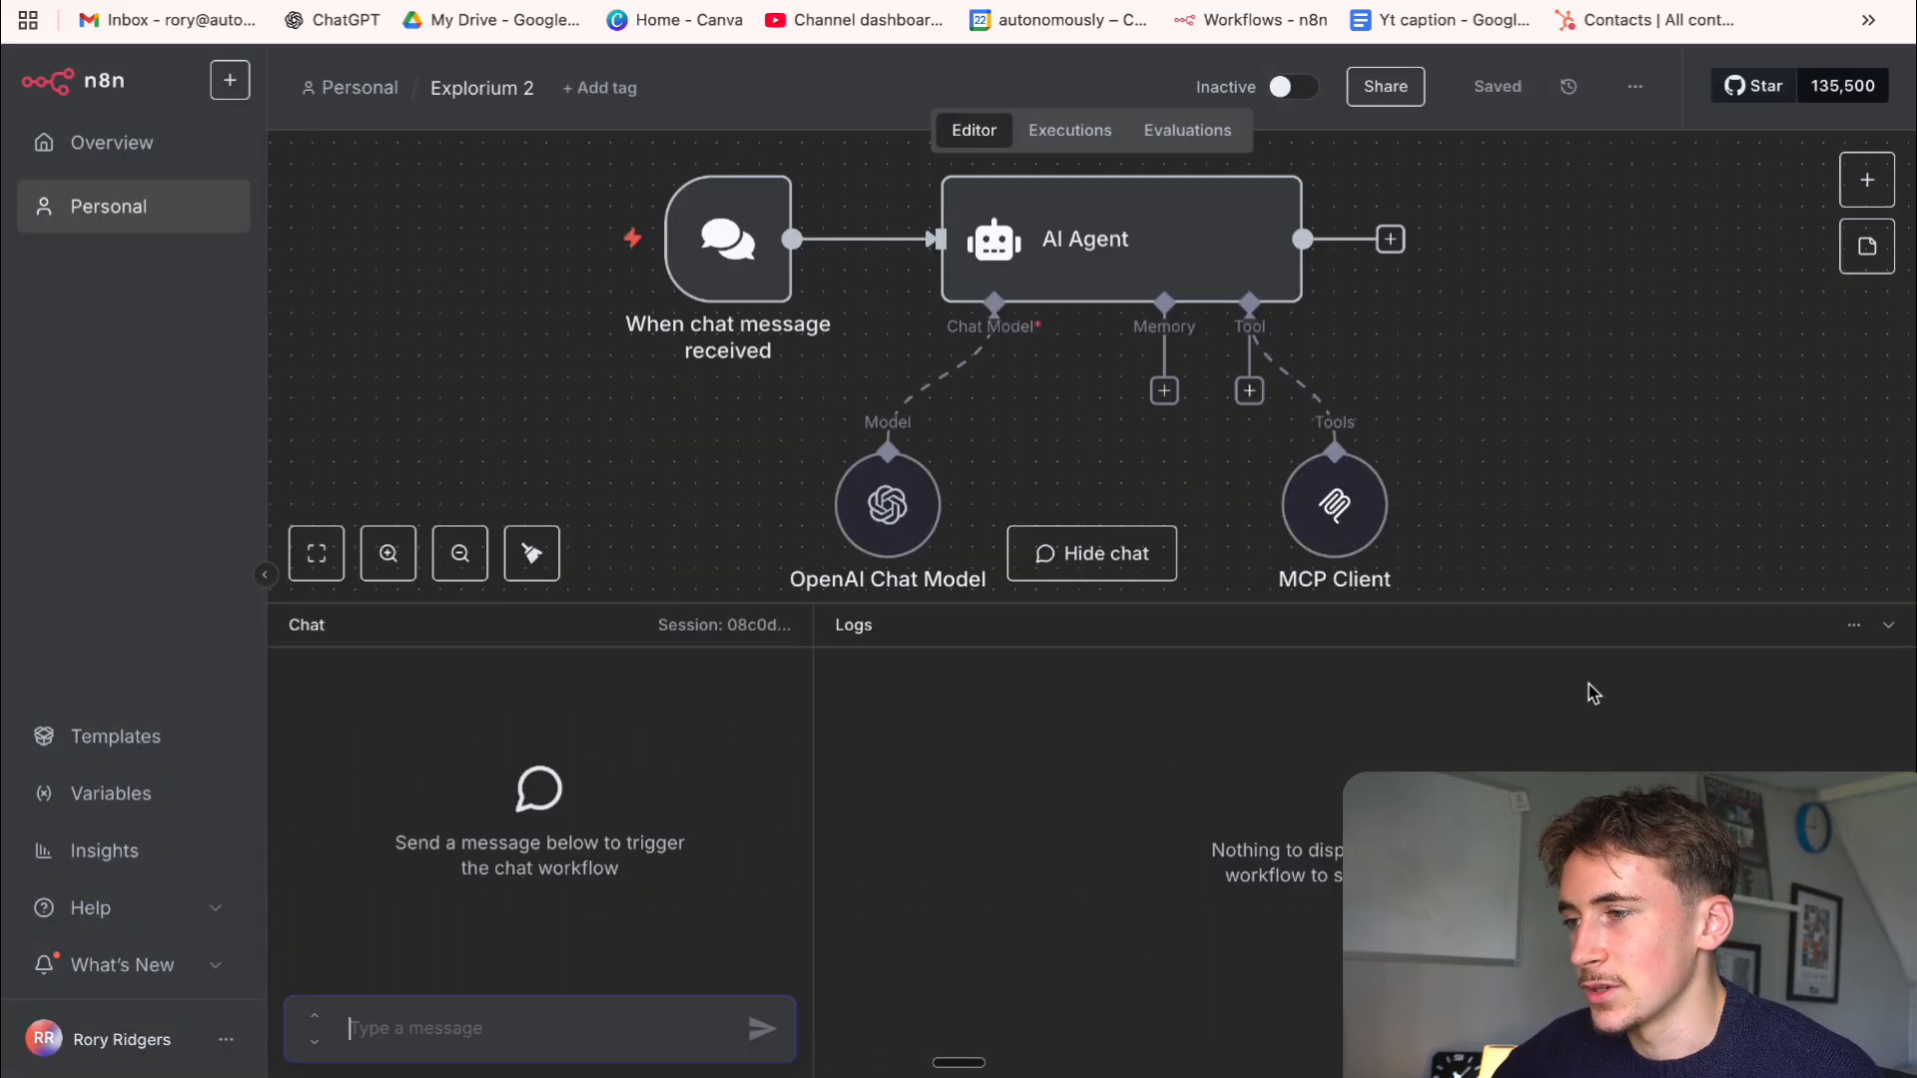
text(ben )
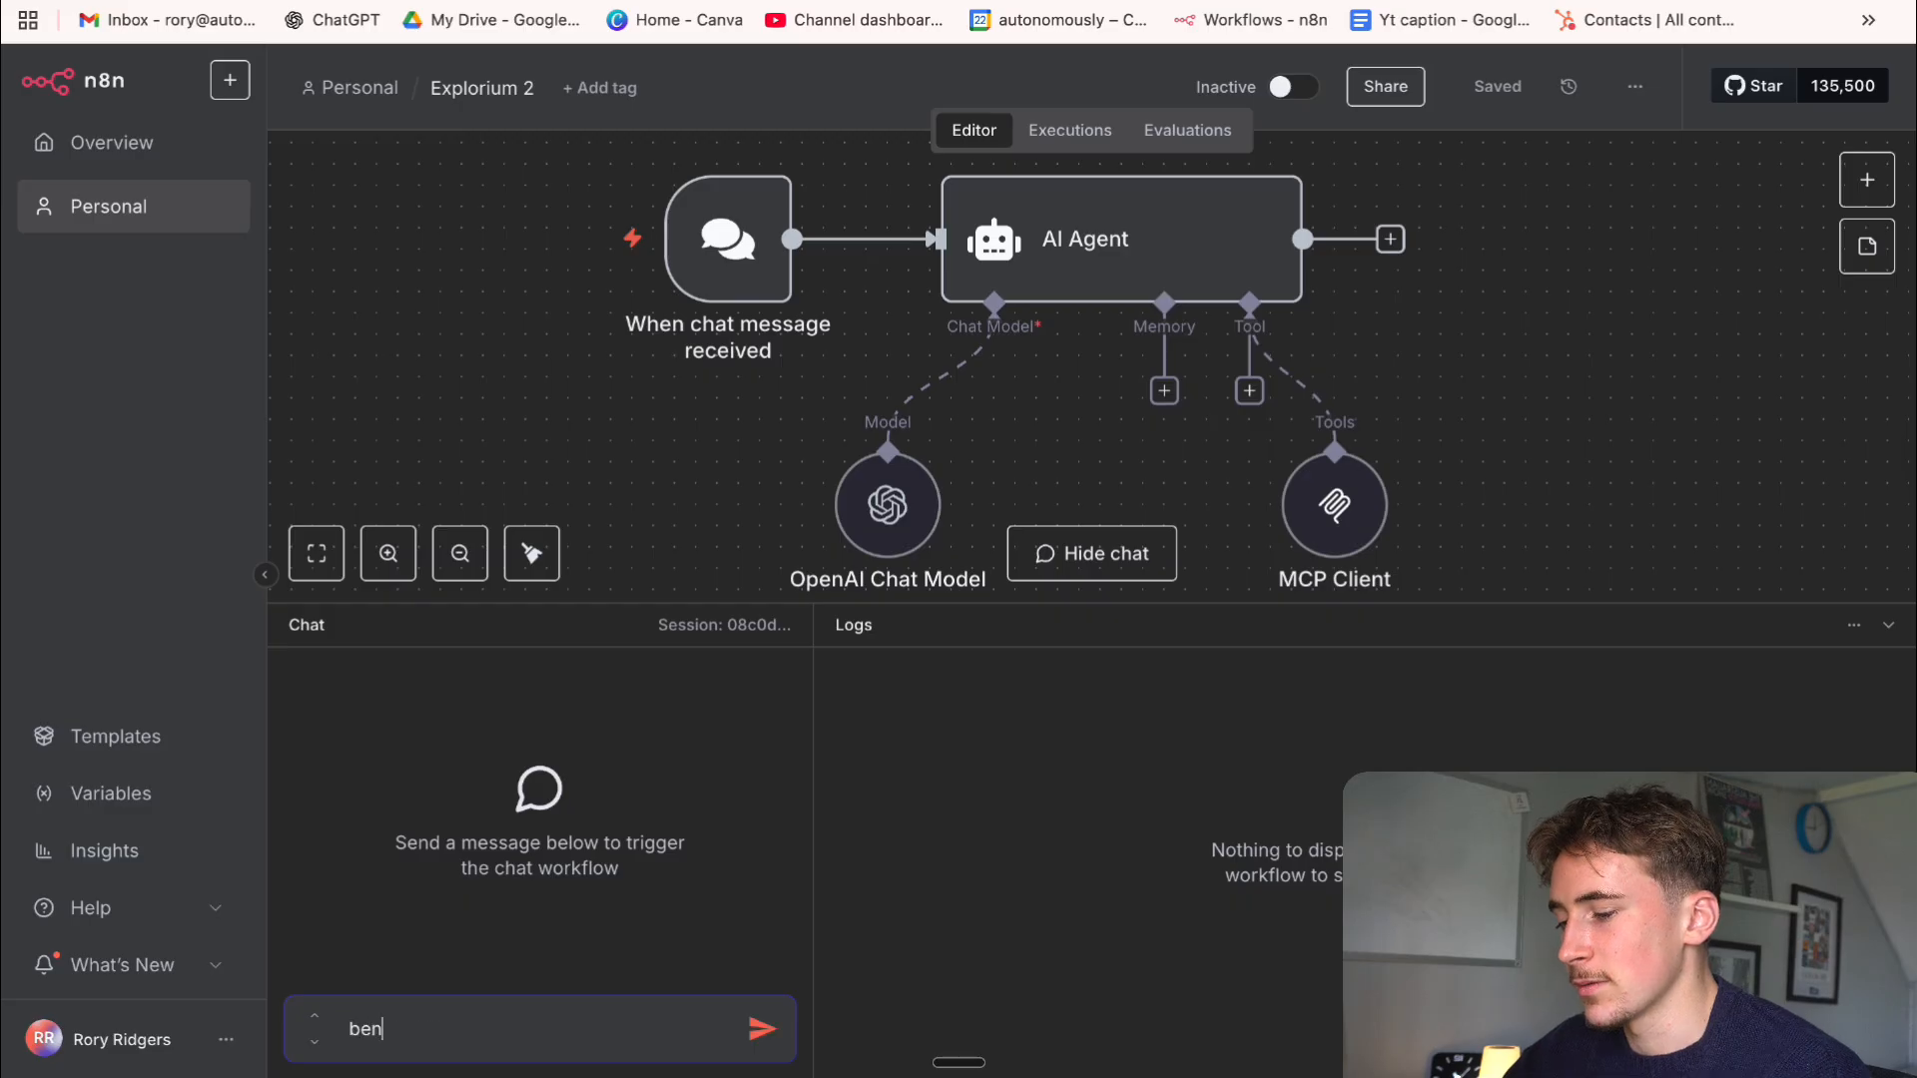
text(francis)
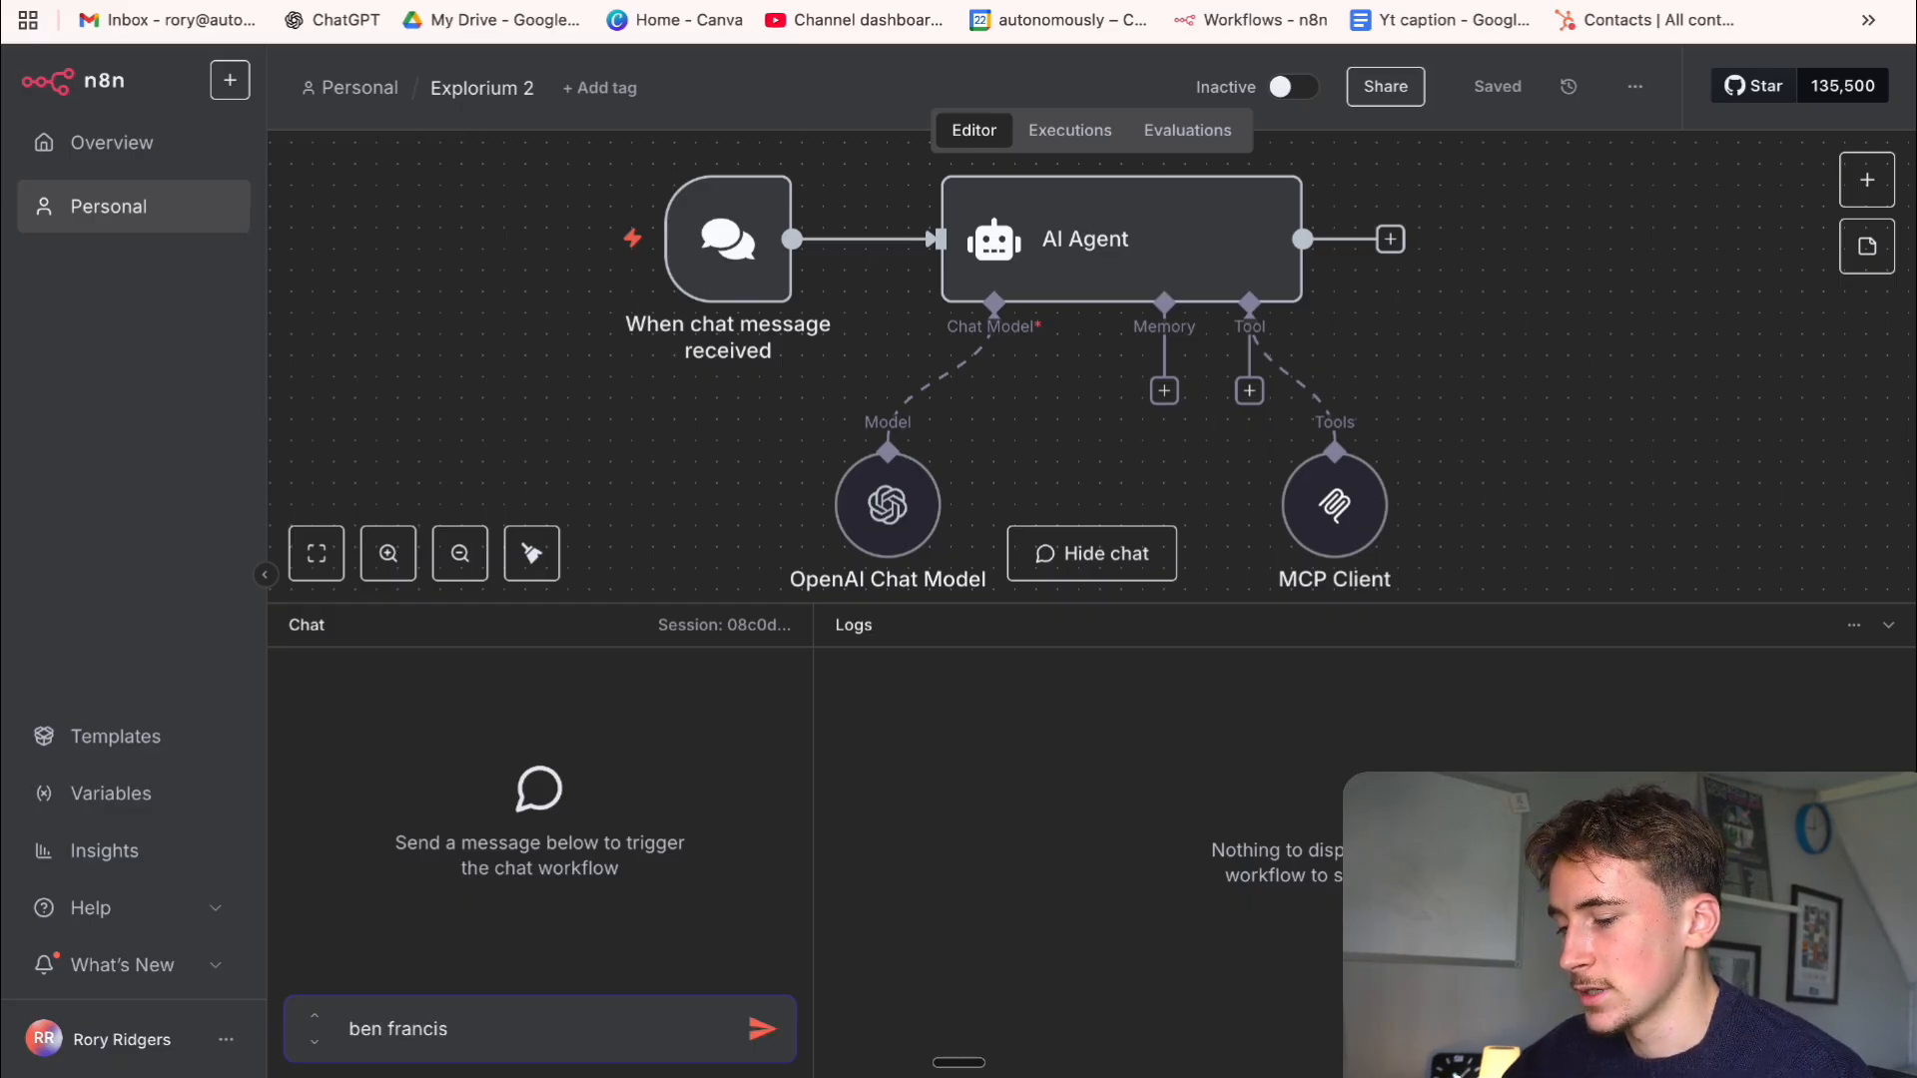
text(, gymshark)
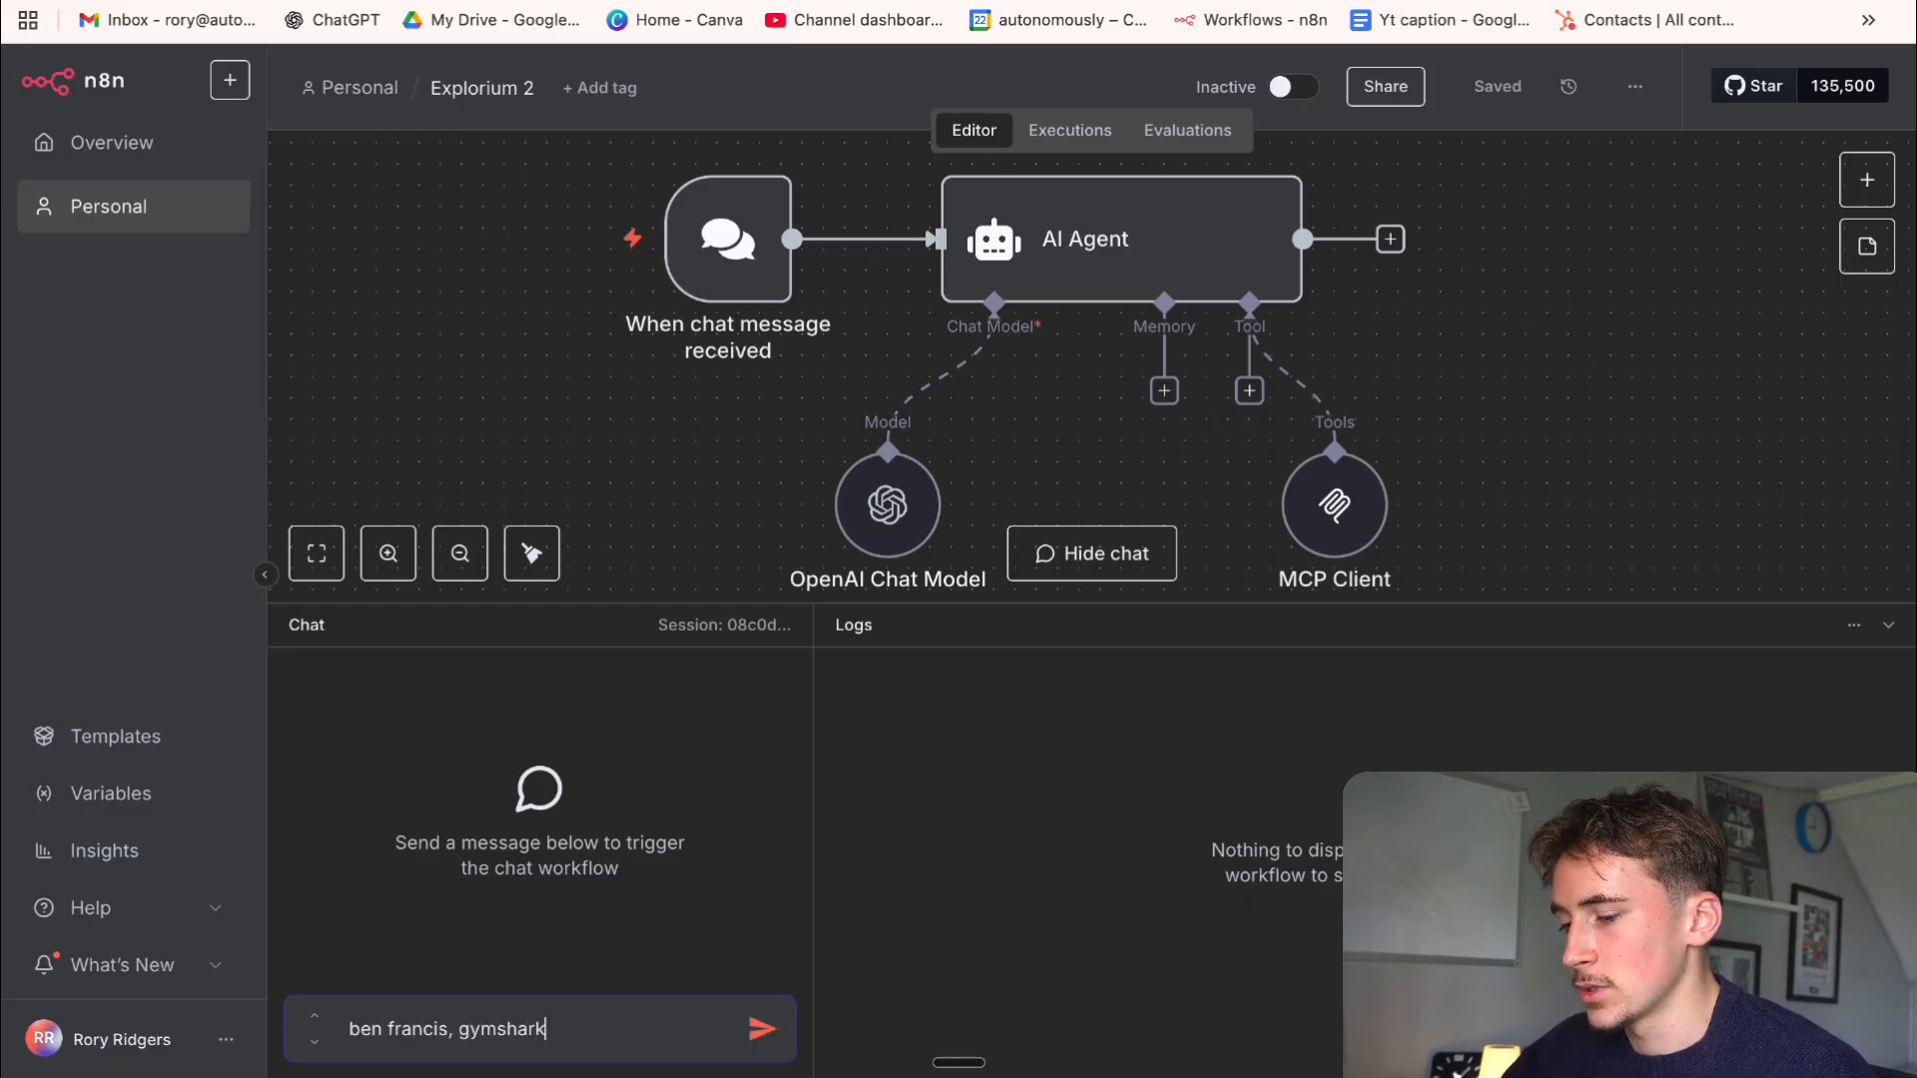
text(.com)
key(Return)
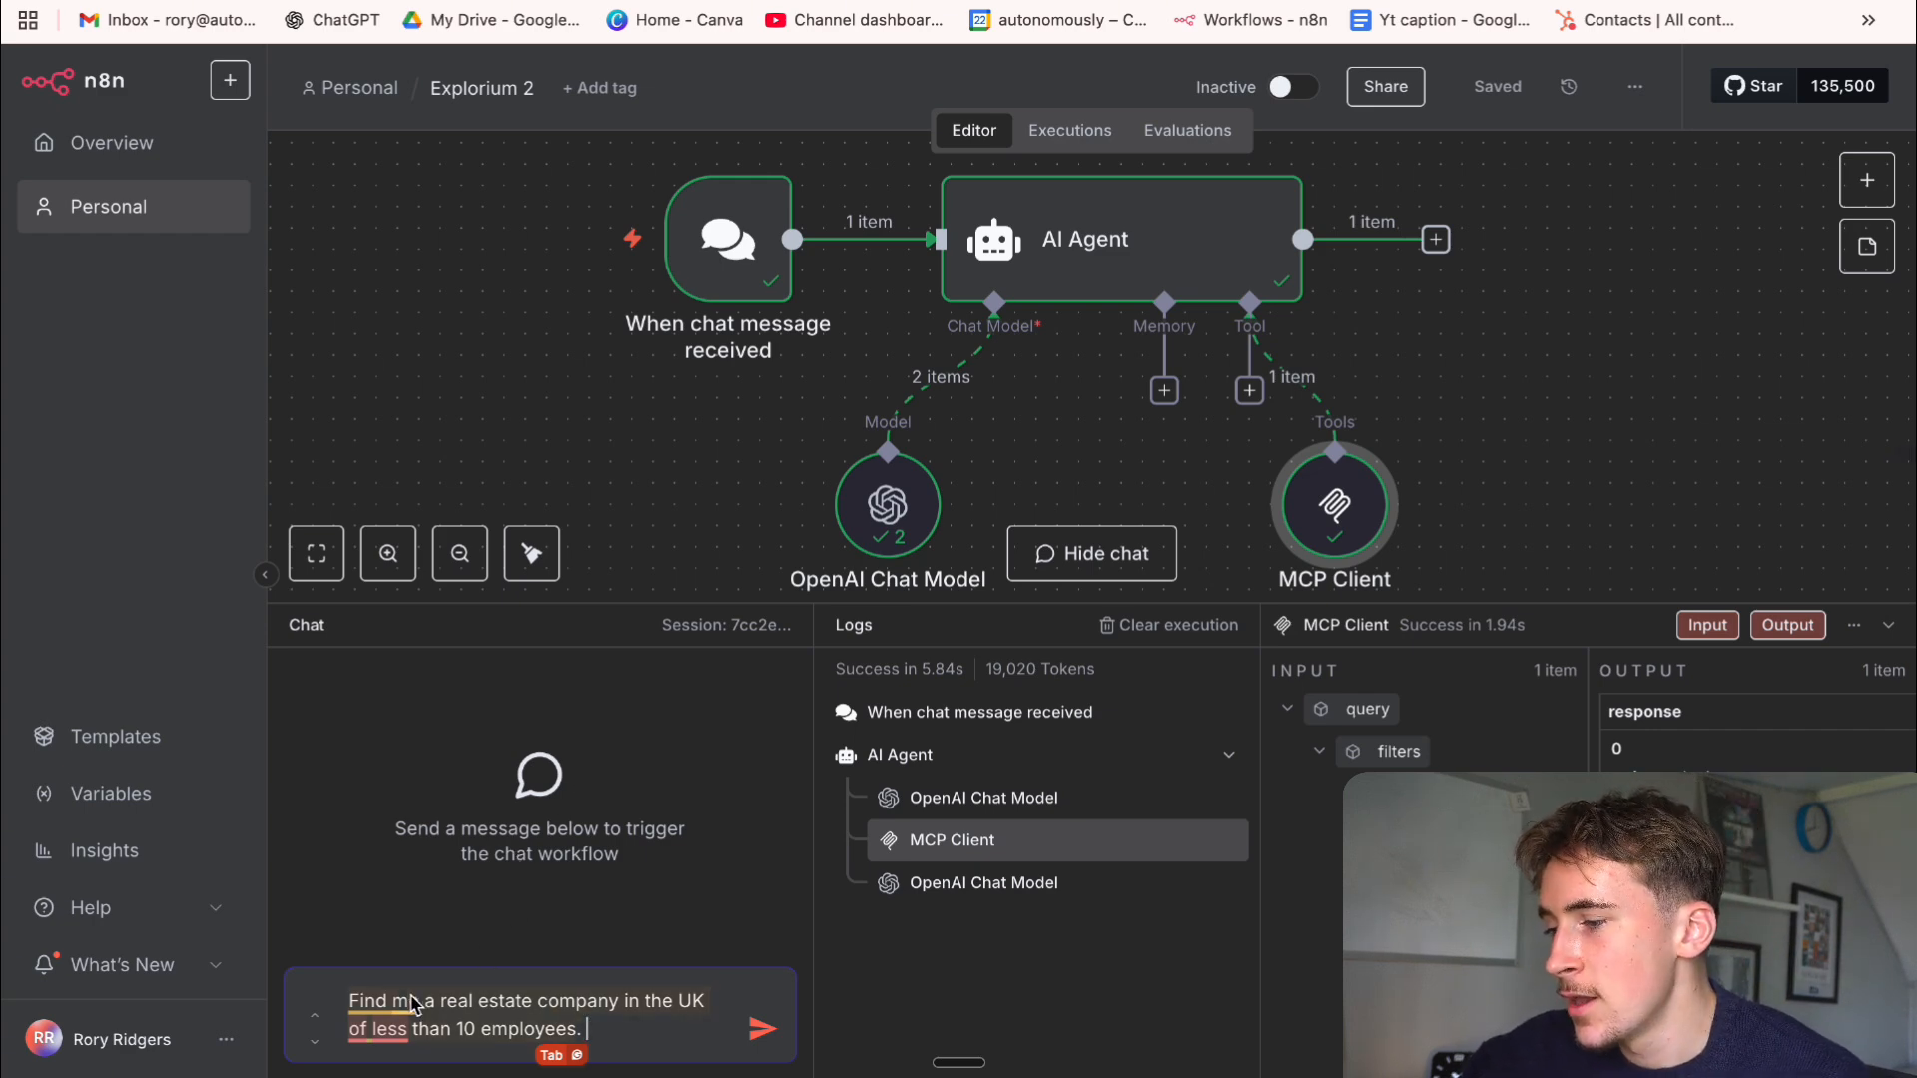
Send the chat request "Find me a real estate company in the UK of less than 10 employees." and examine the returned company details
drag(393, 1002, 566, 1008)
click(676, 1027)
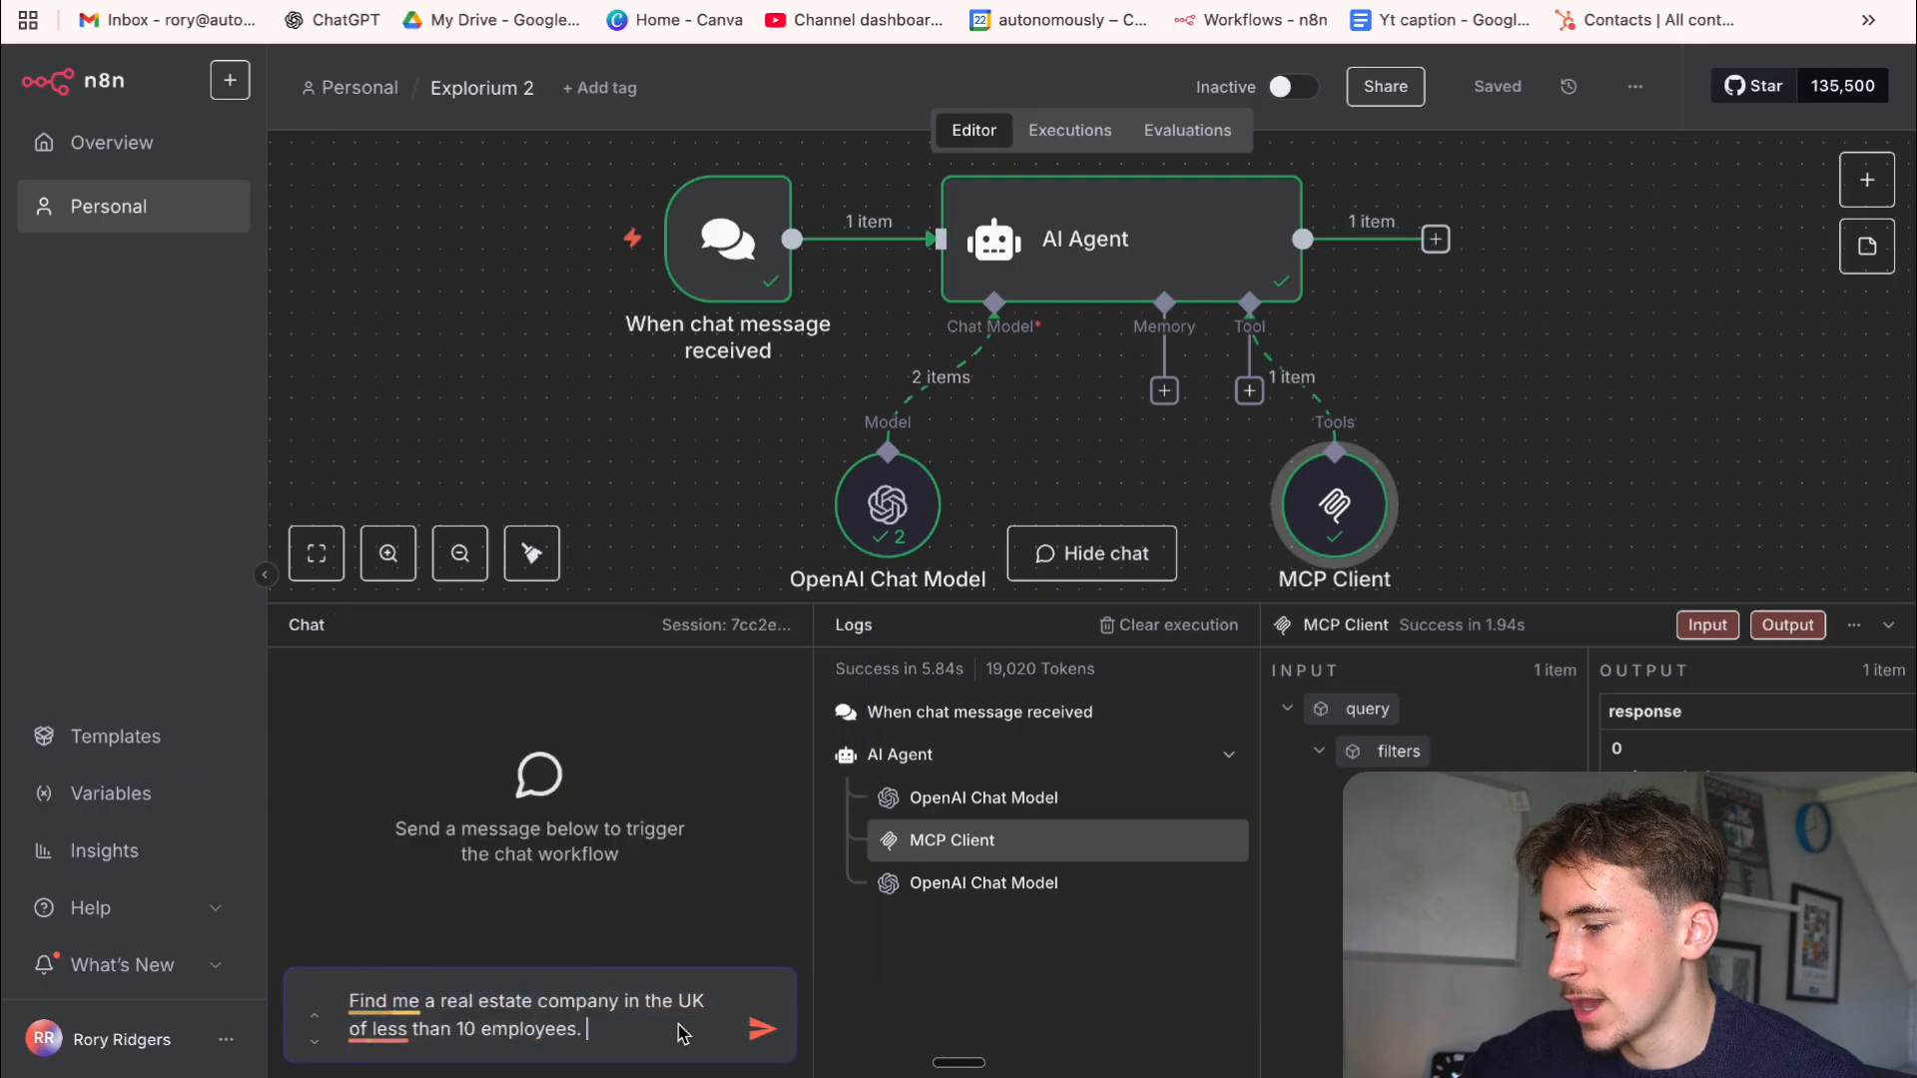
key(Return)
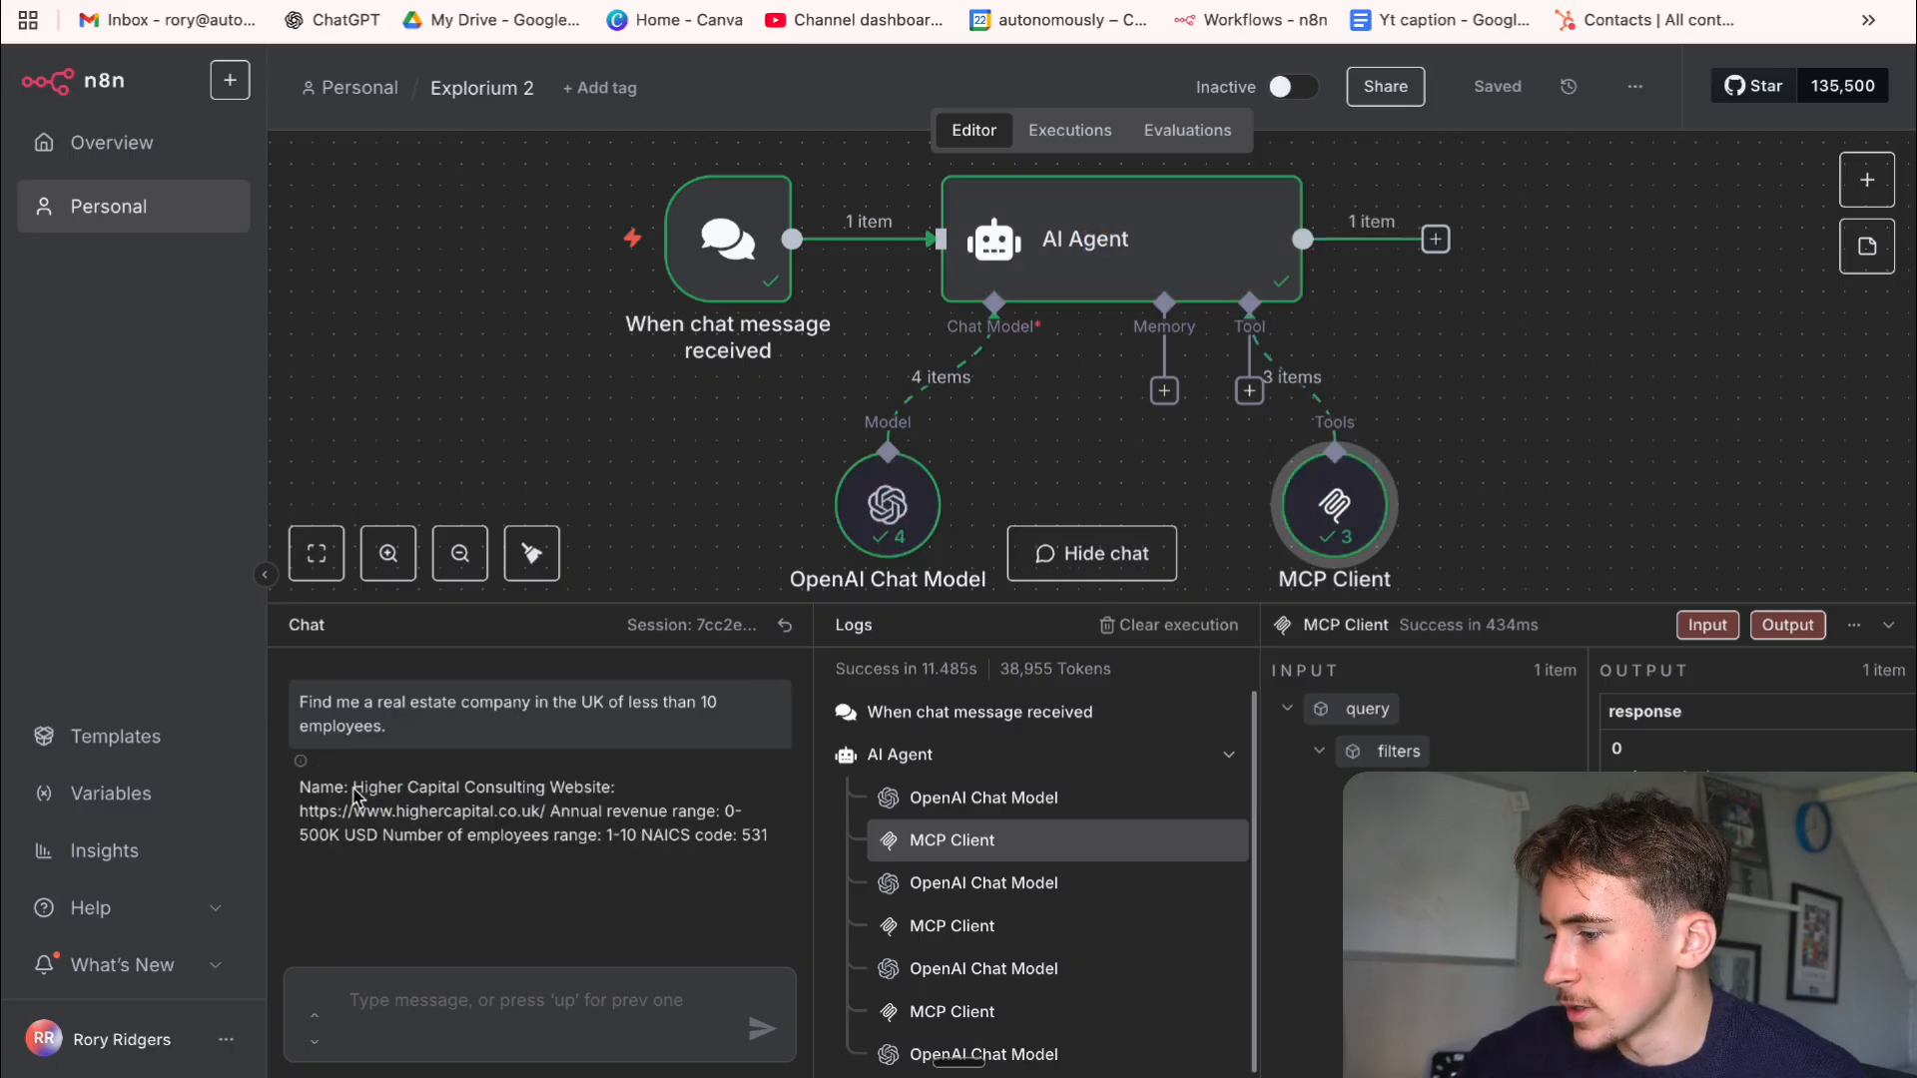
drag(353, 787, 589, 842)
click(403, 839)
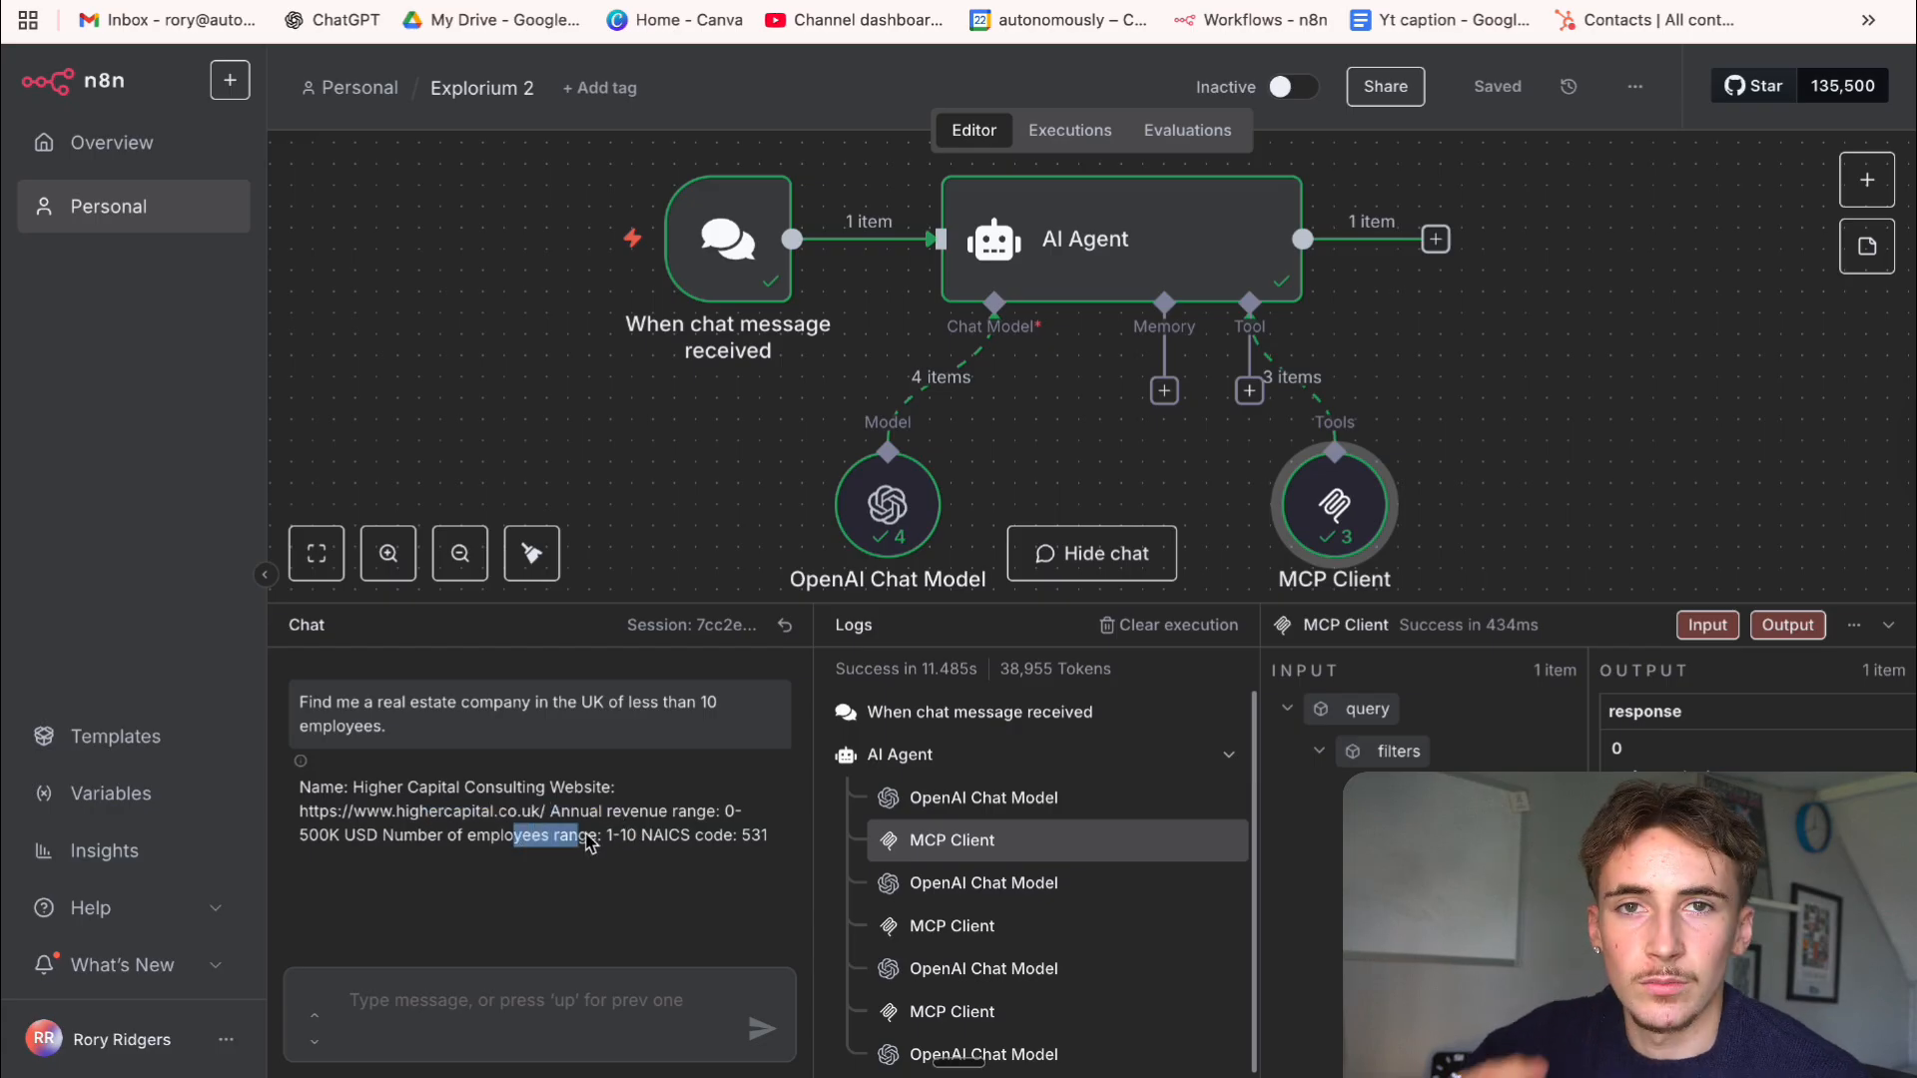
Send the chat question "has higher capital consulting had any events that i should know about recently" and read the agent's reply
click(557, 920)
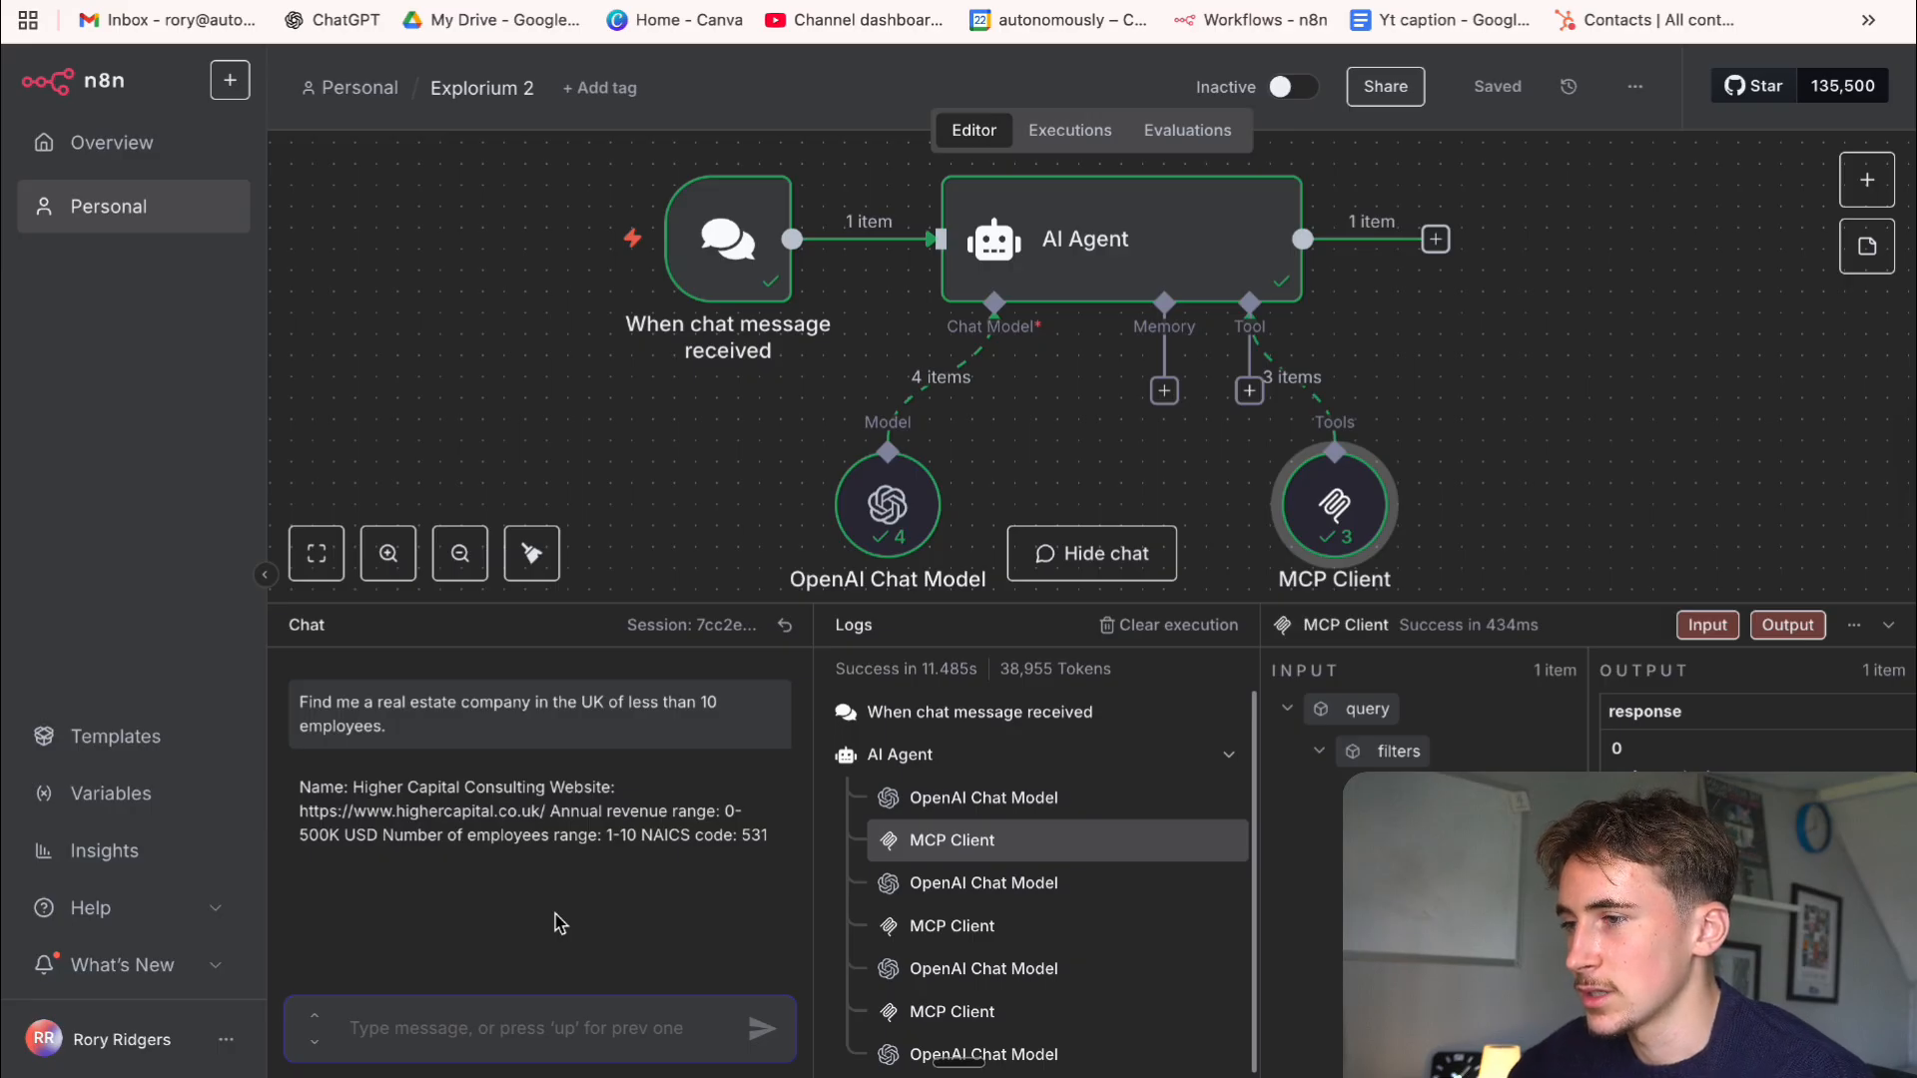
text(has )
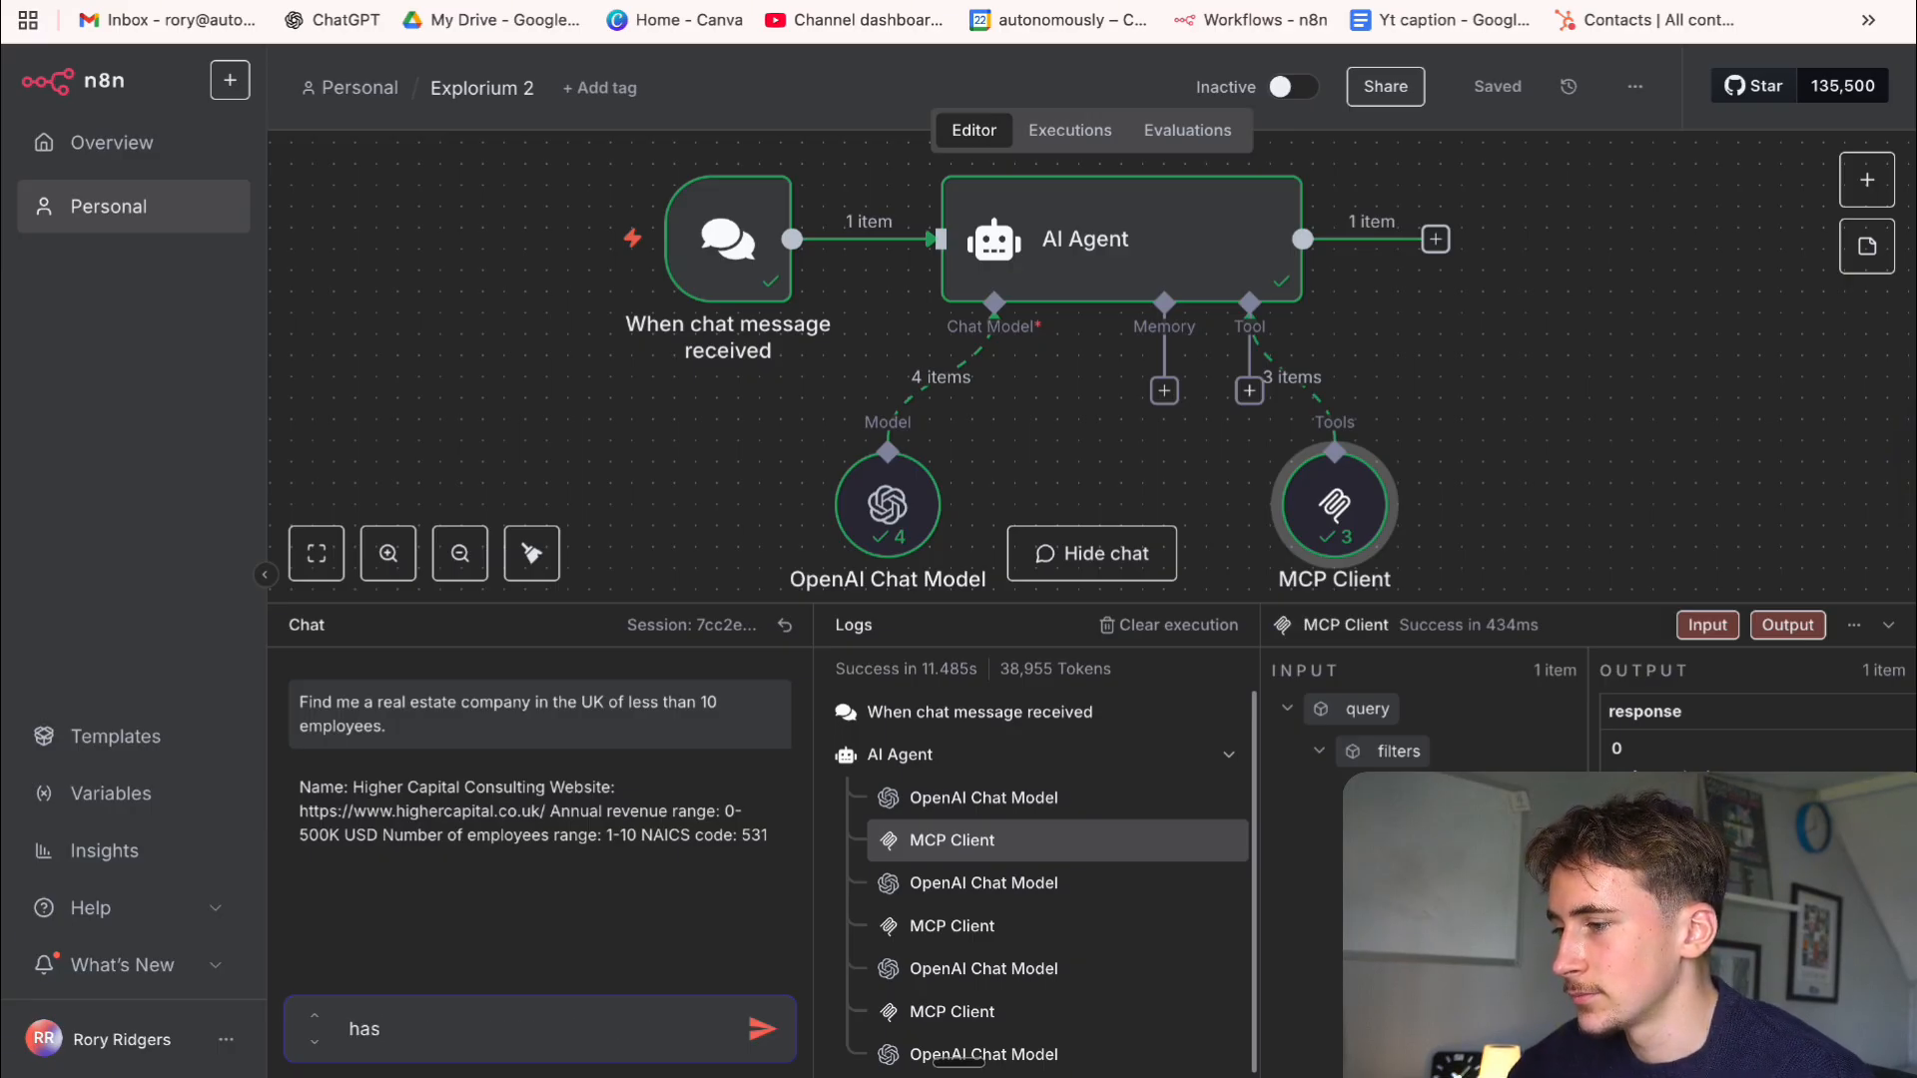
text(higher c)
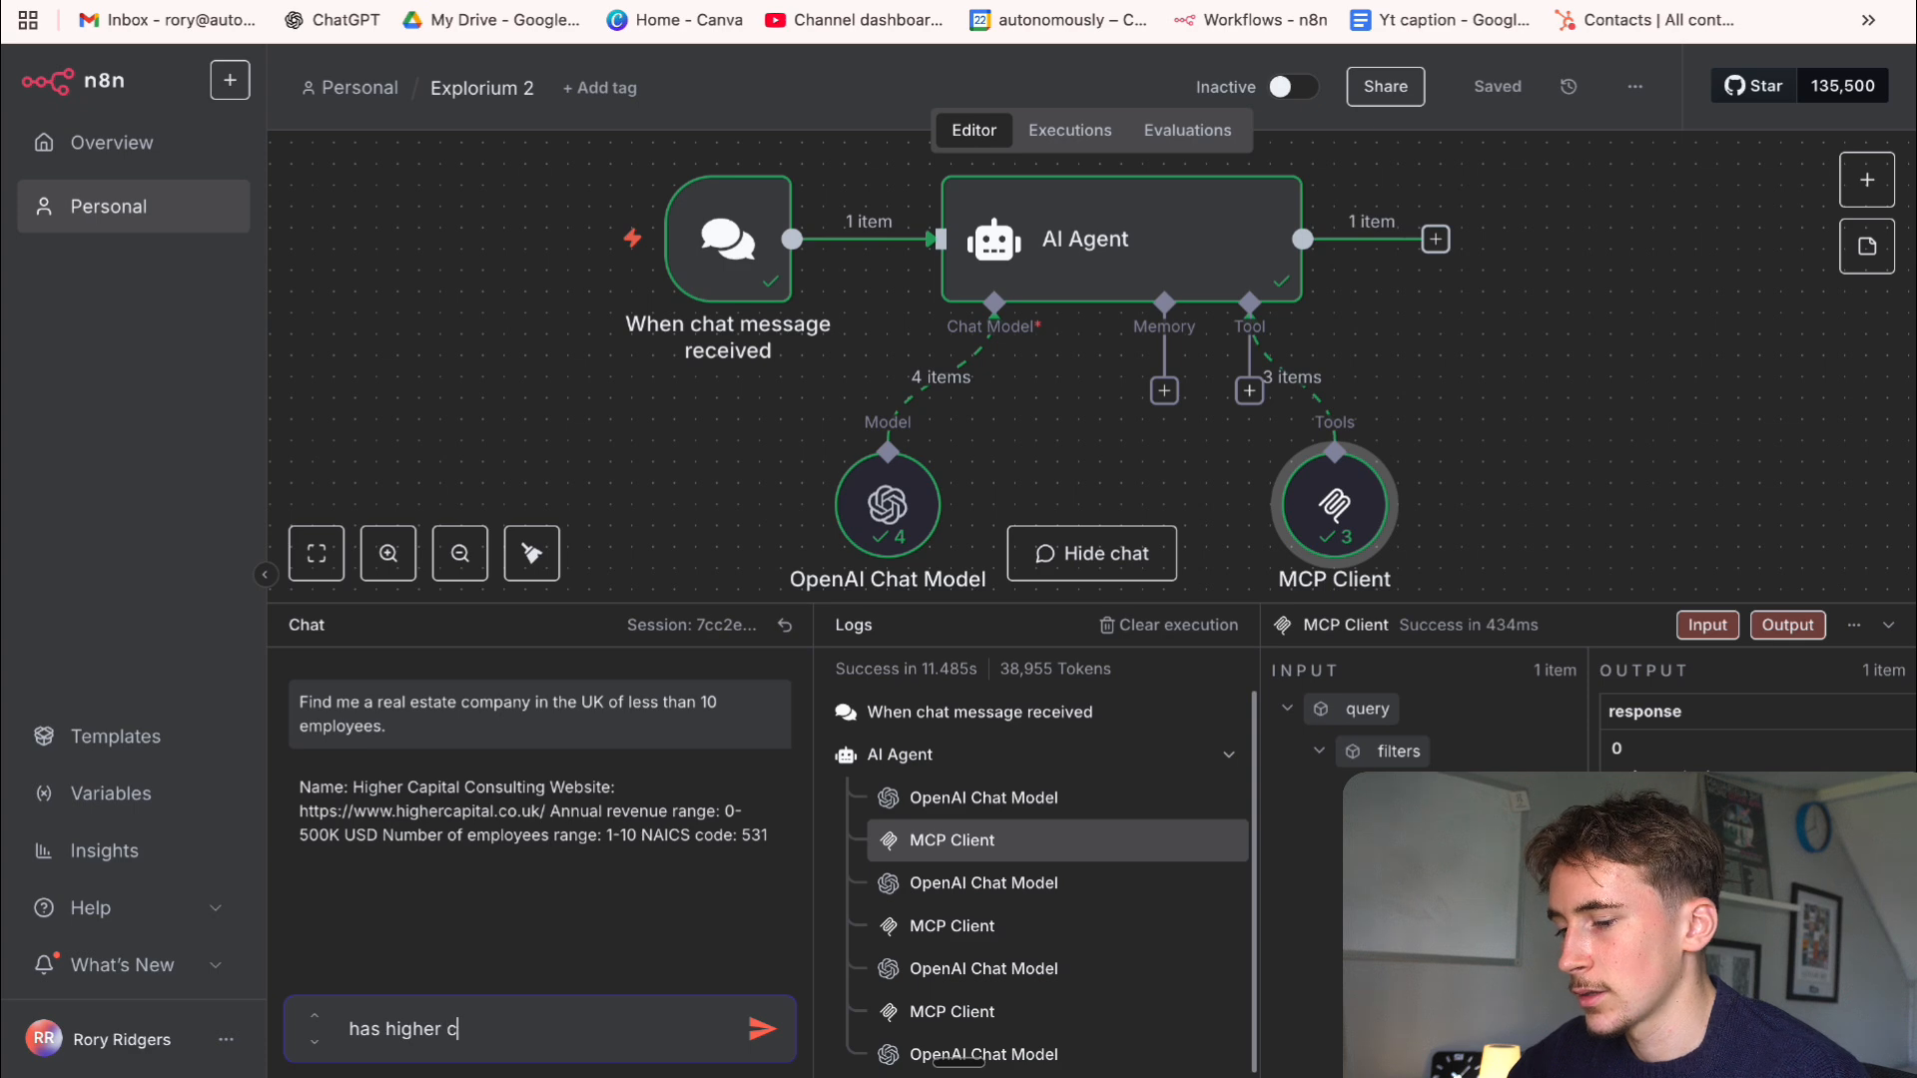
text(apital consulting)
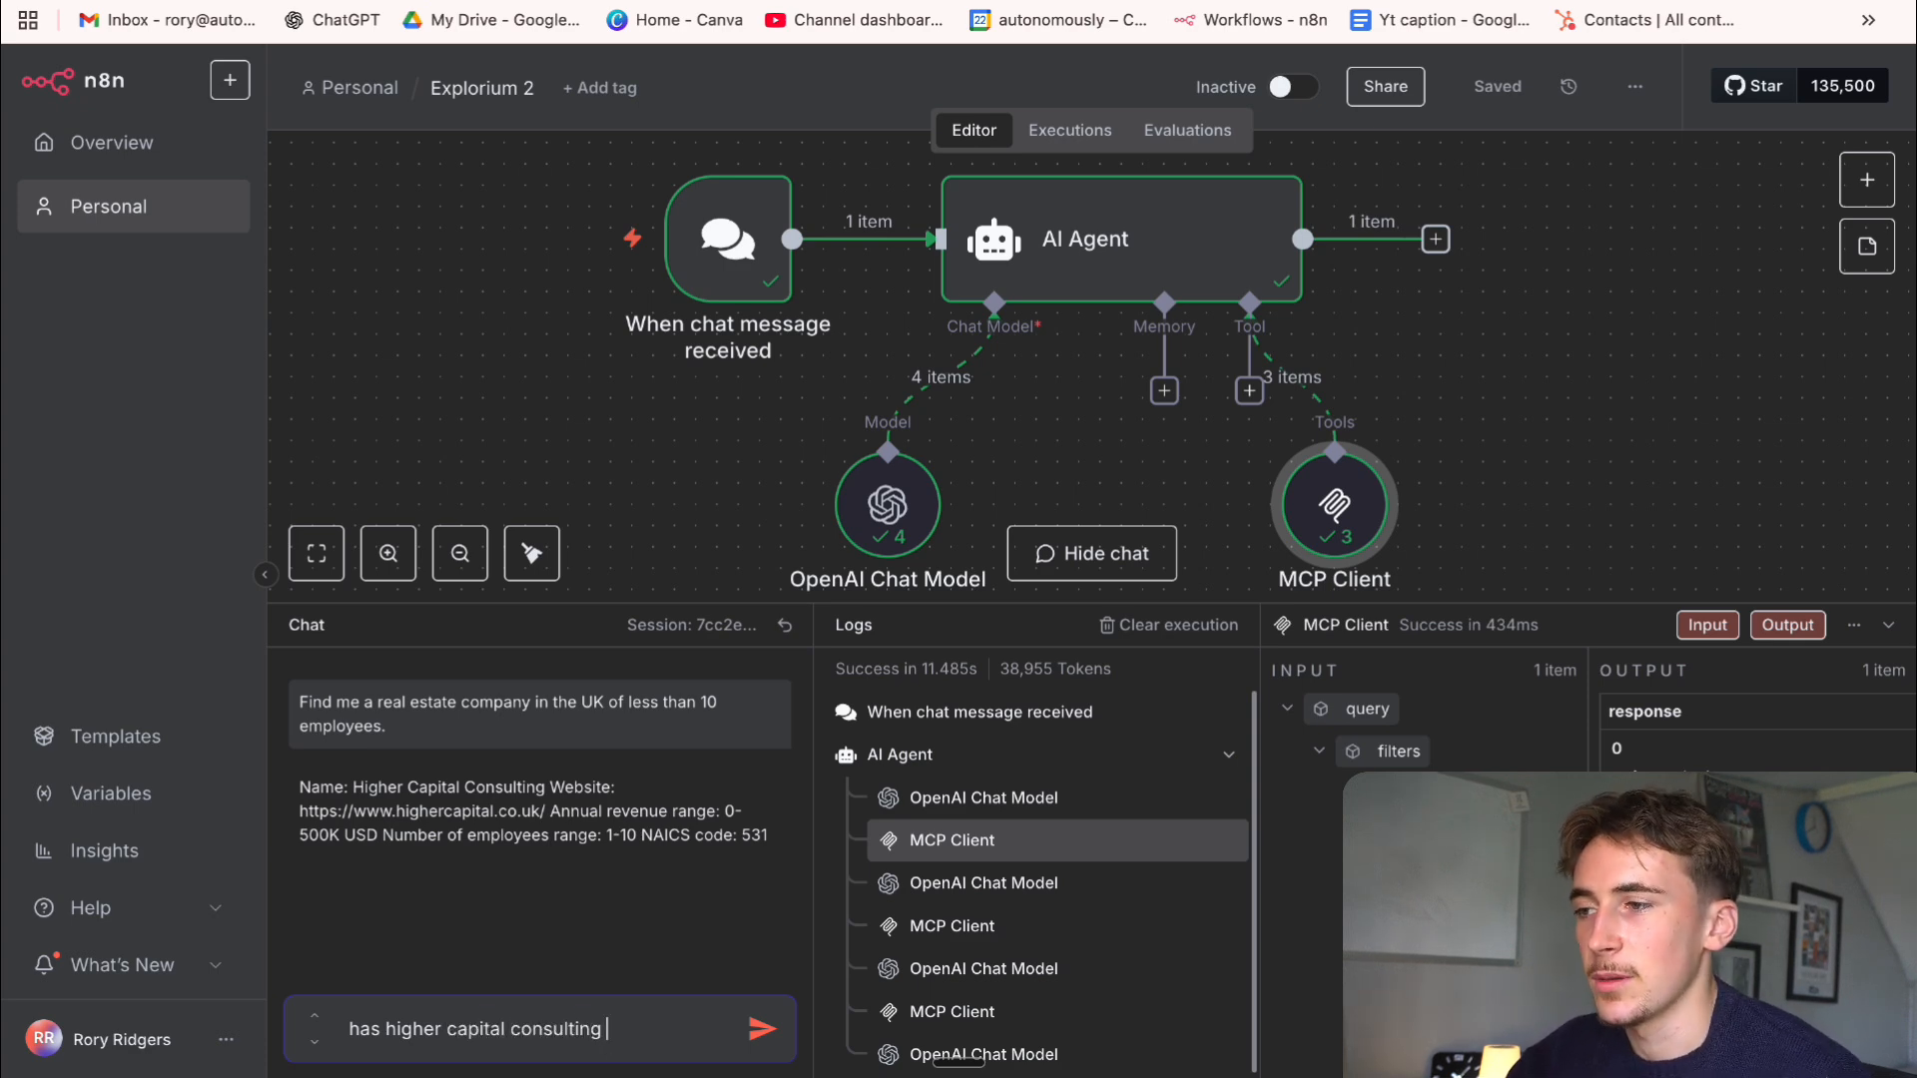
scroll(1249, 397, down, 1)
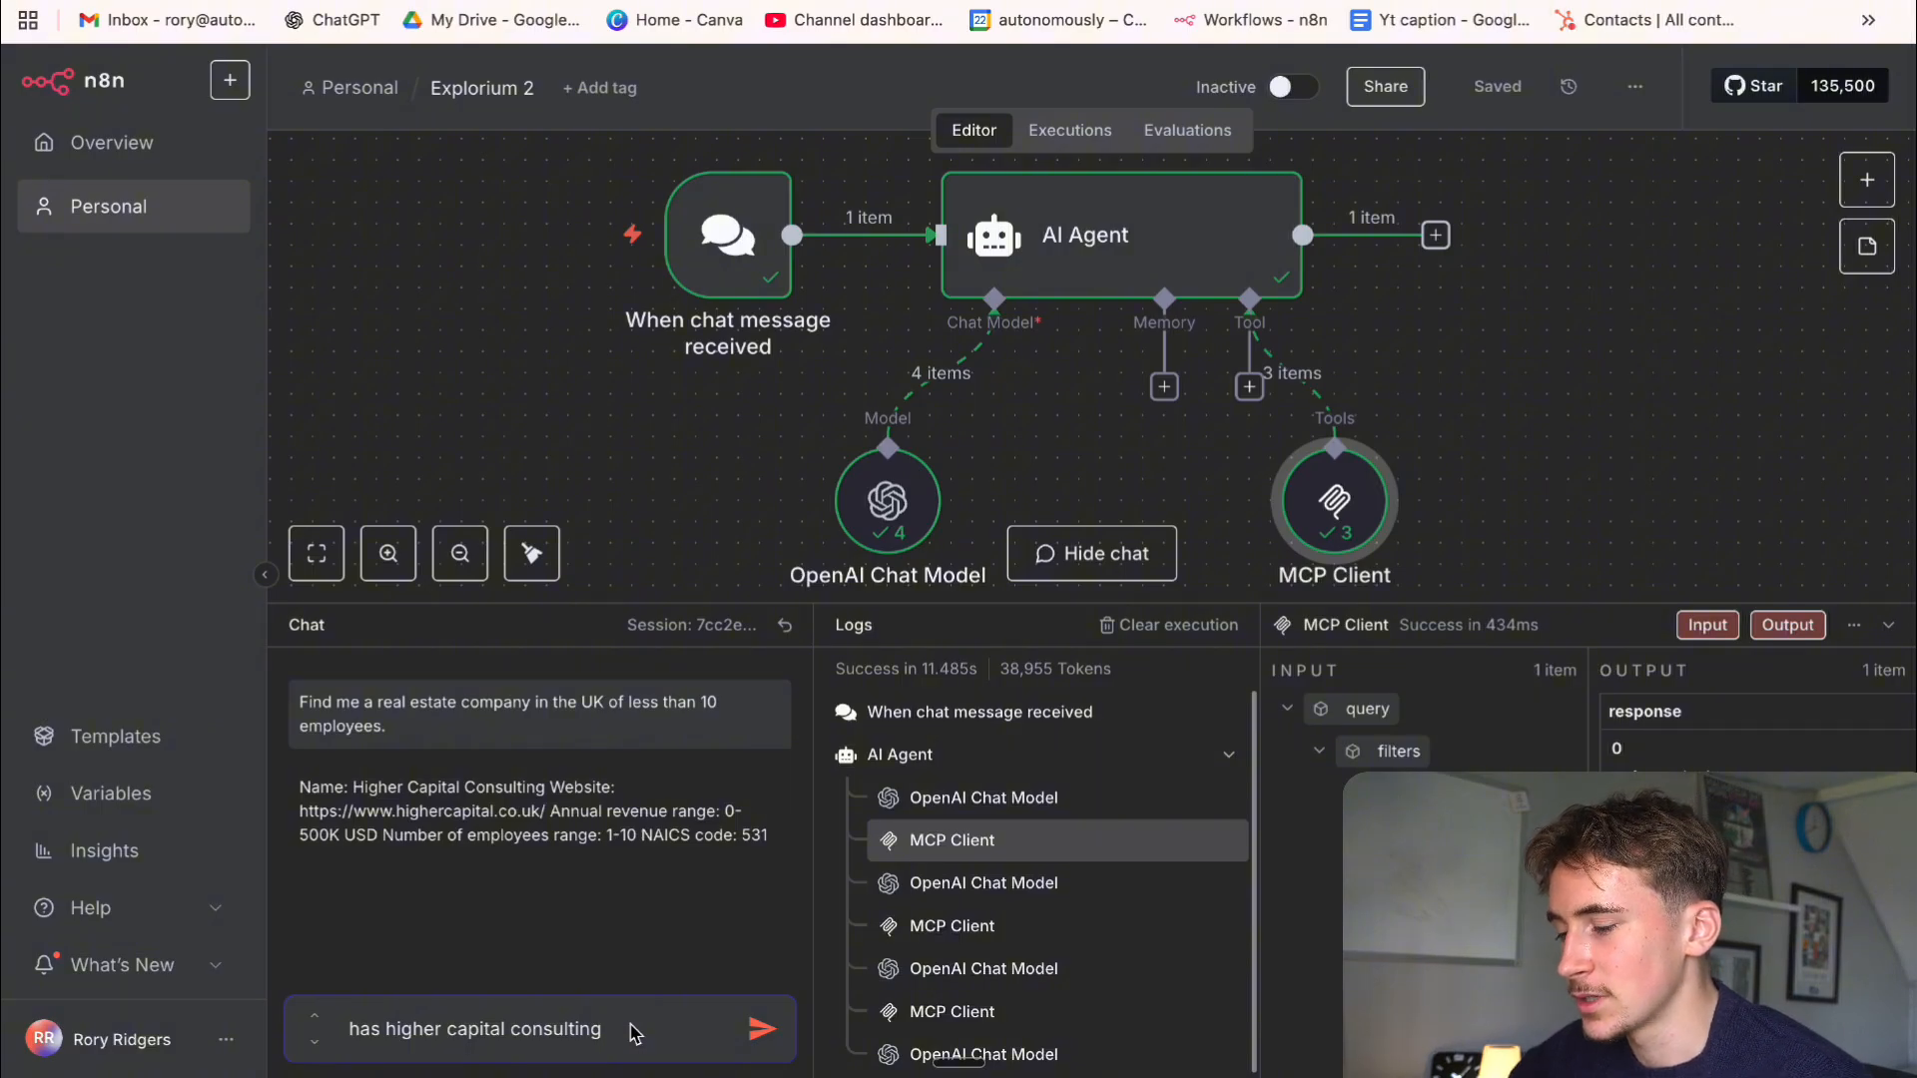
text(had any )
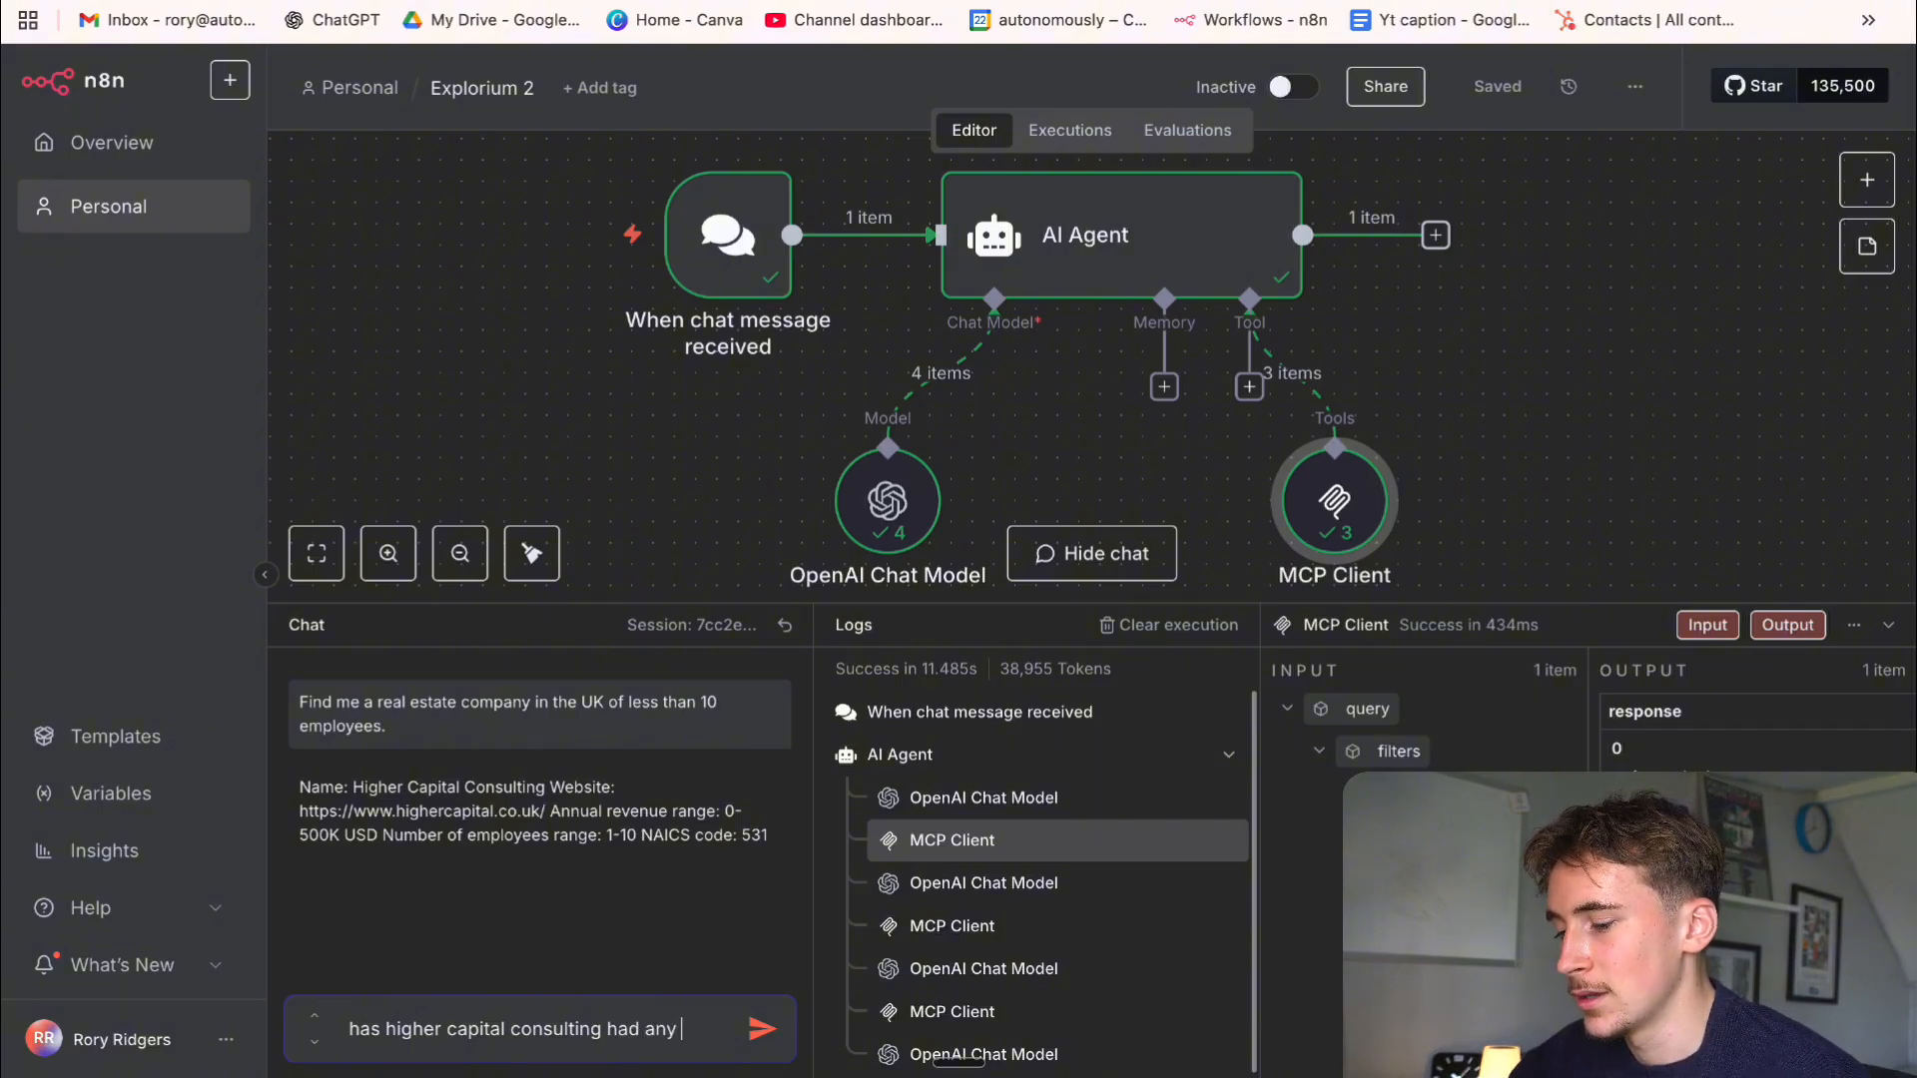
text(events that i)
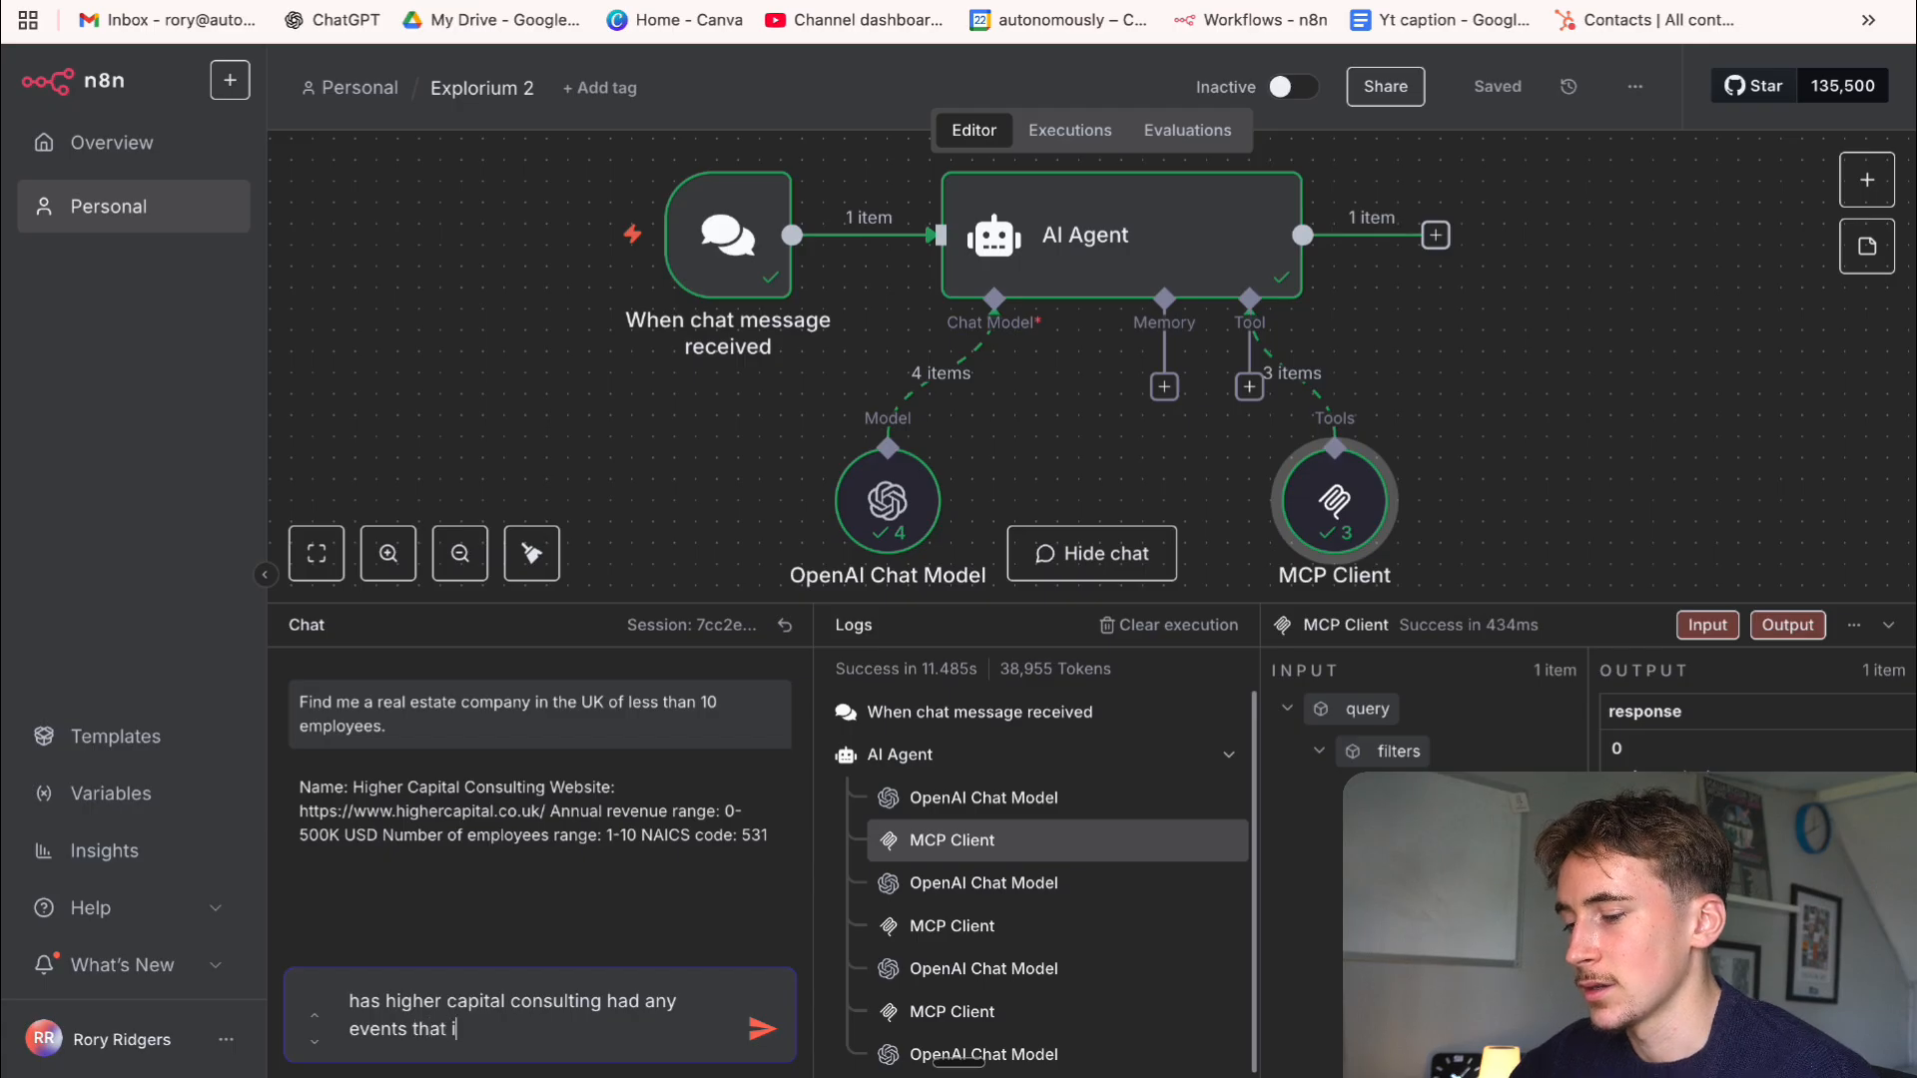
text( should know ab)
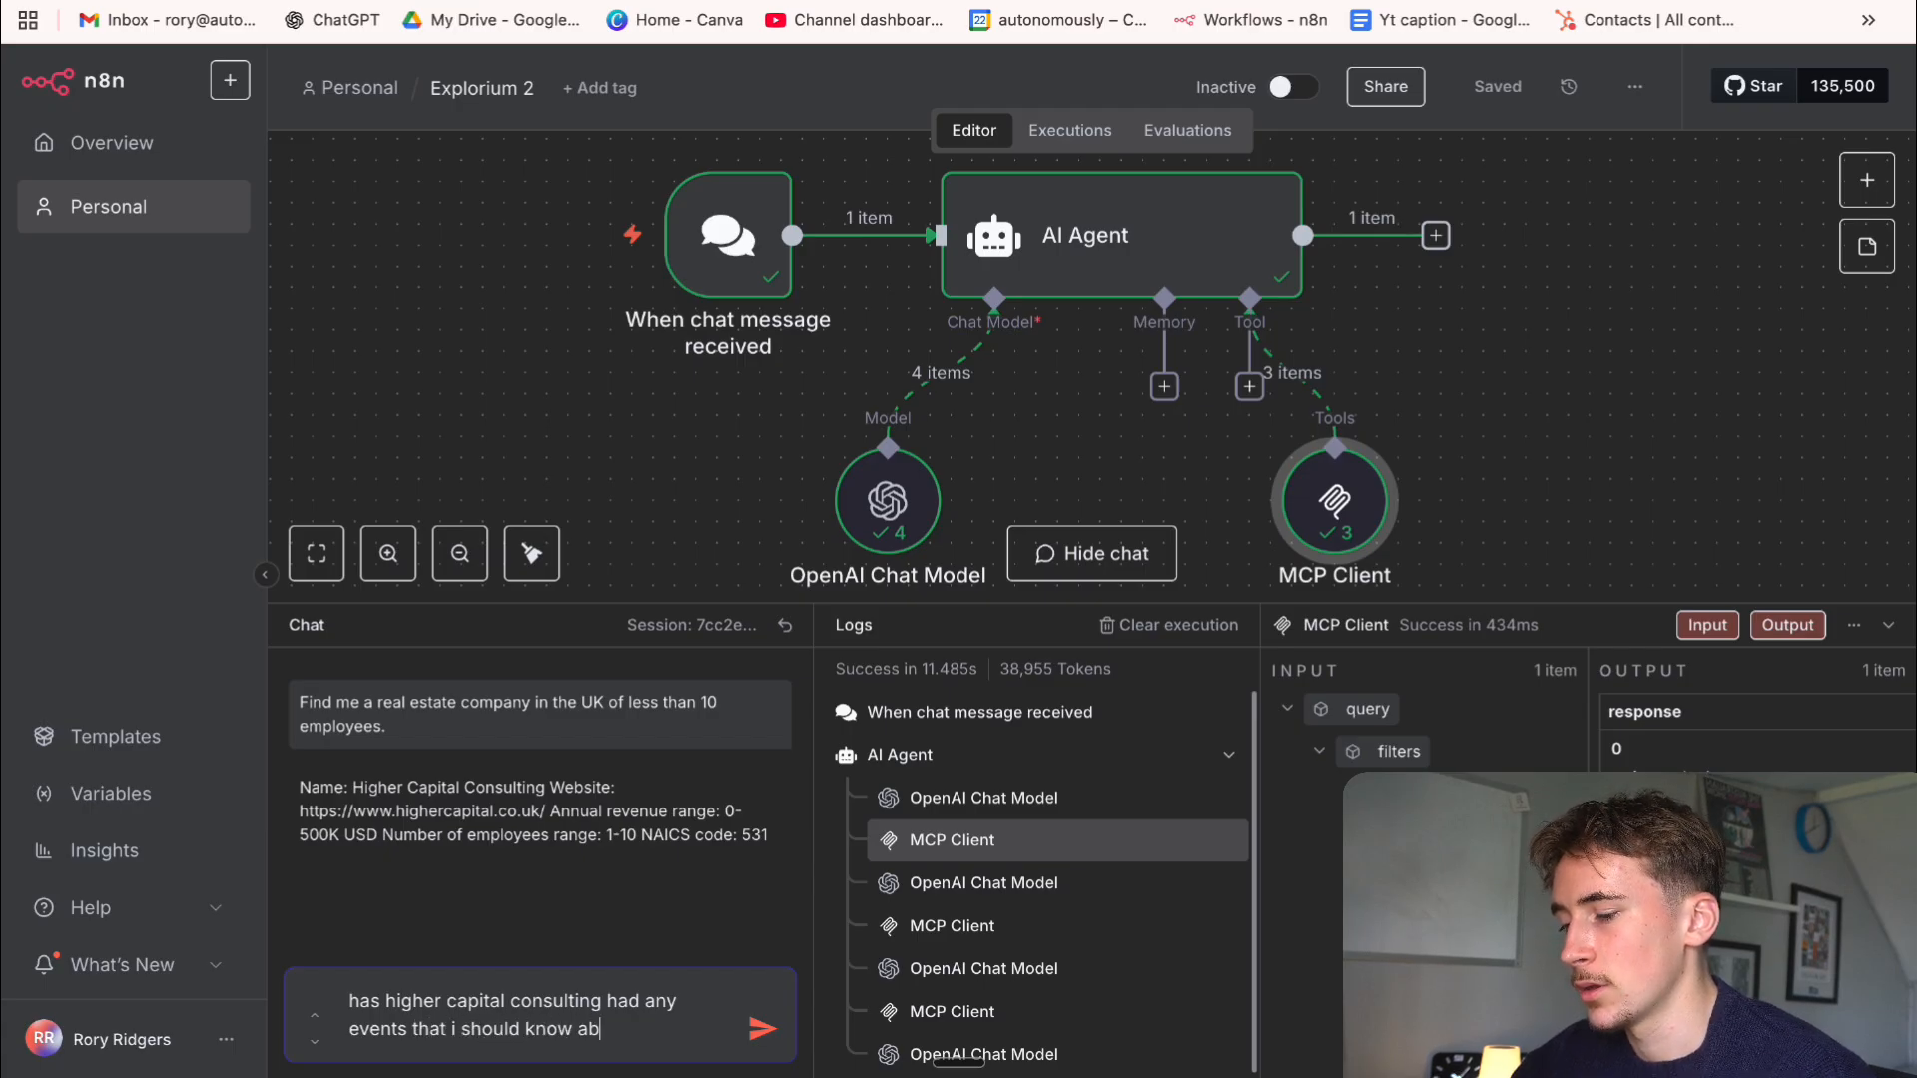
text(out recently)
key(Return)
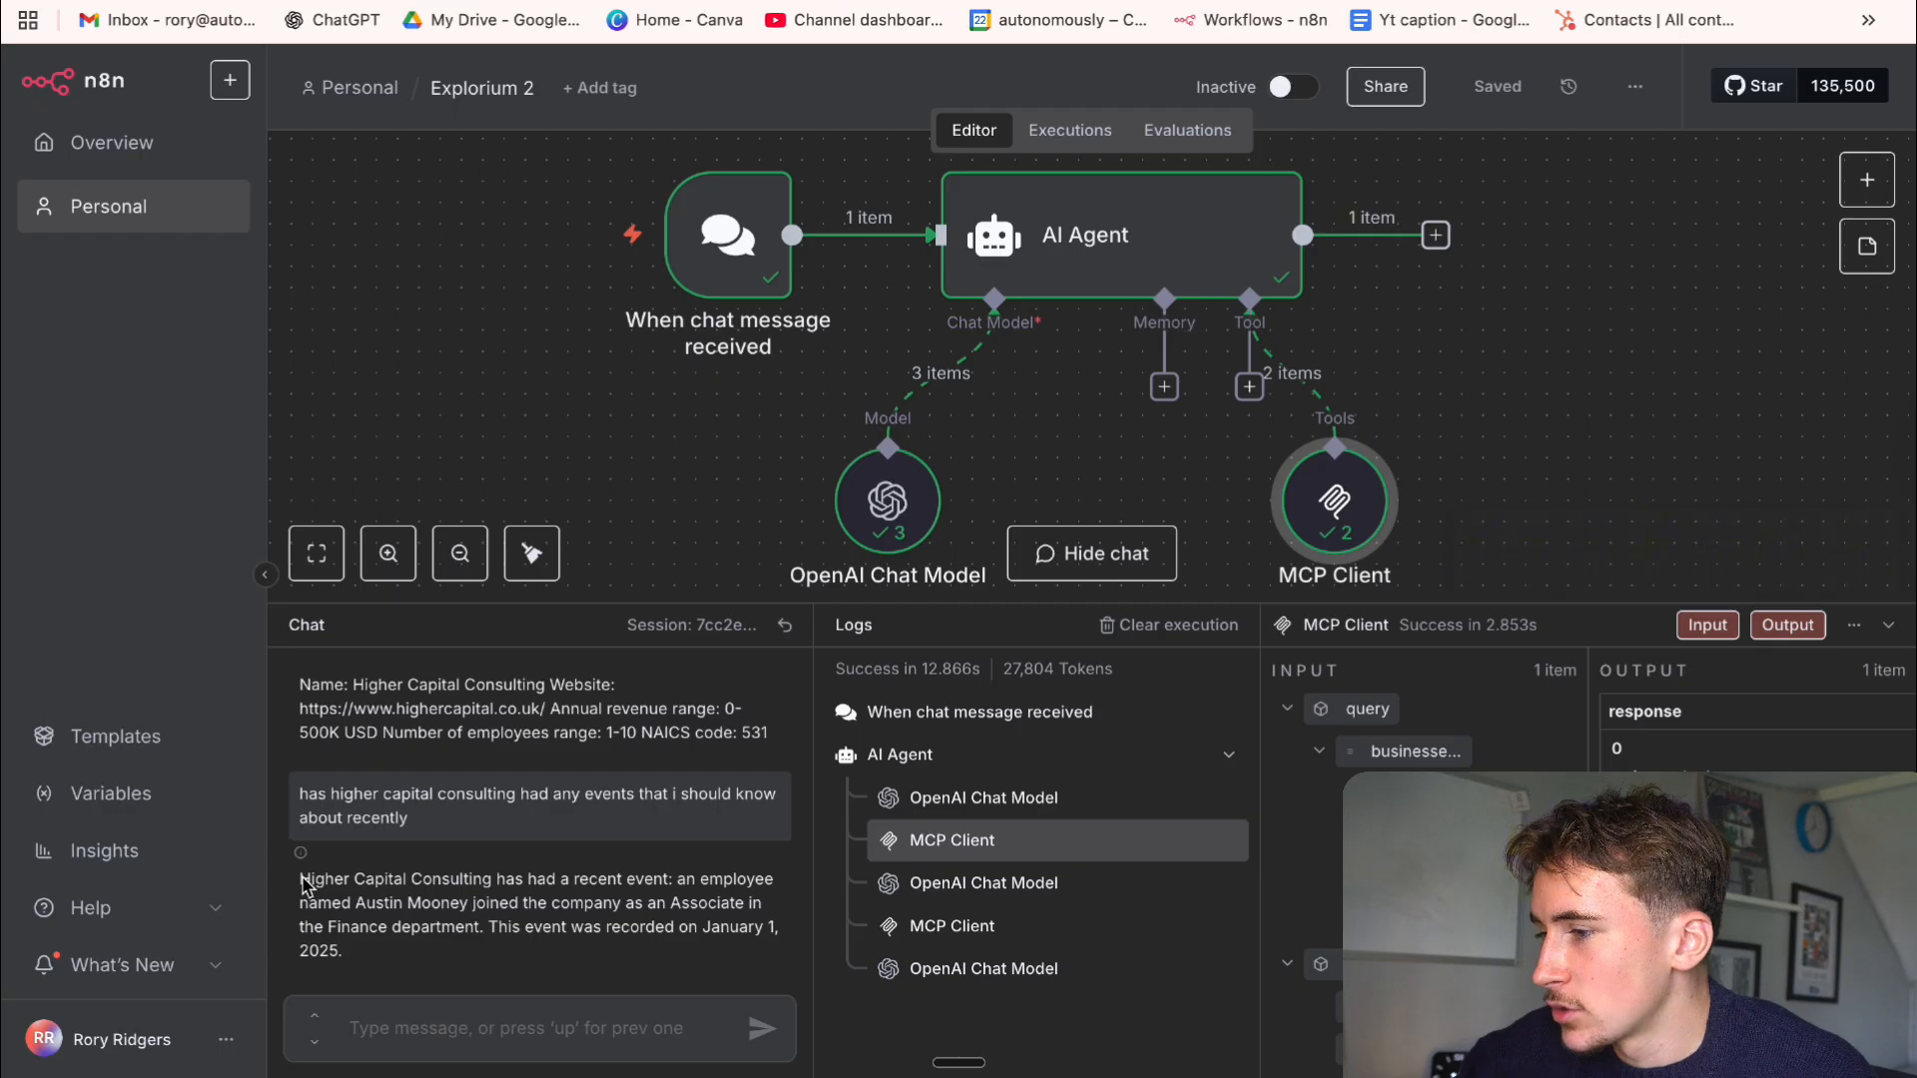
drag(310, 884, 734, 938)
click(631, 877)
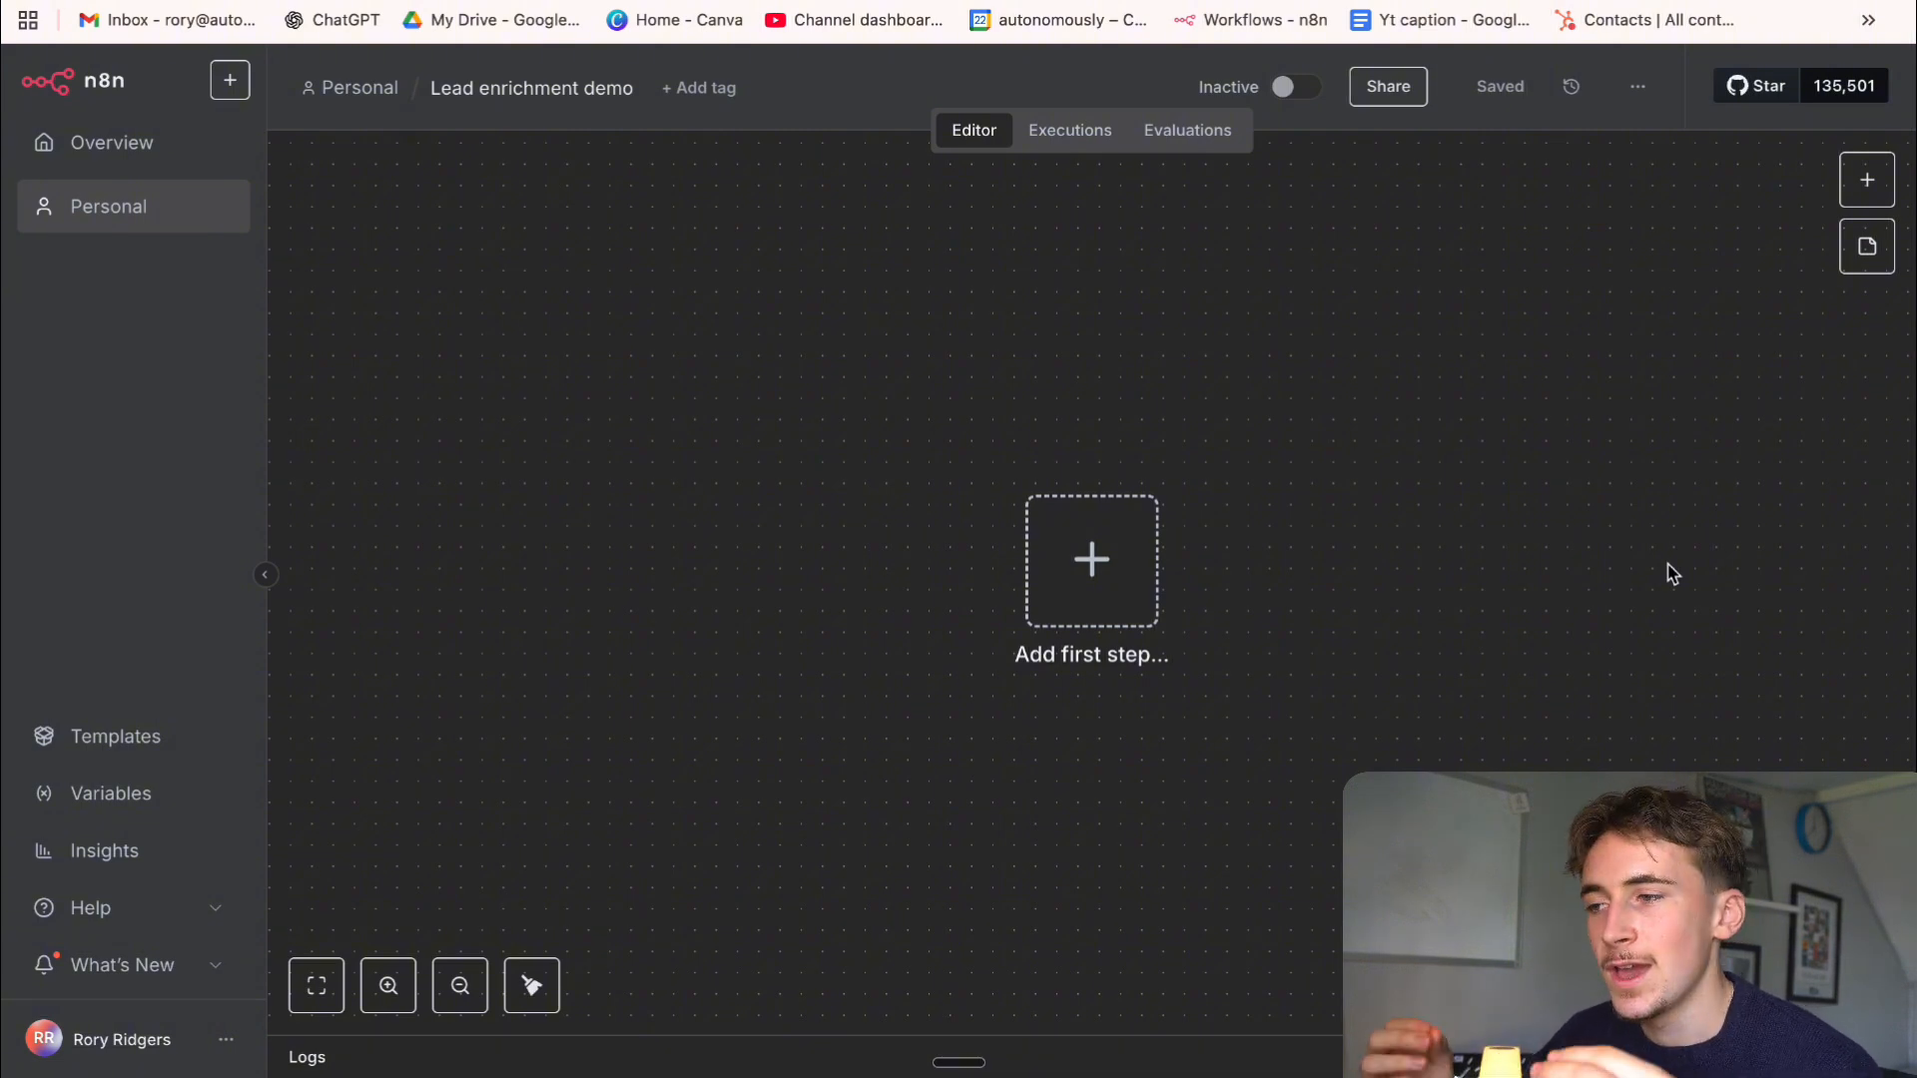
Add a manual trigger as the first node of the empty "Lead enrichment demo" workflow
scroll(1485, 589, right, 5)
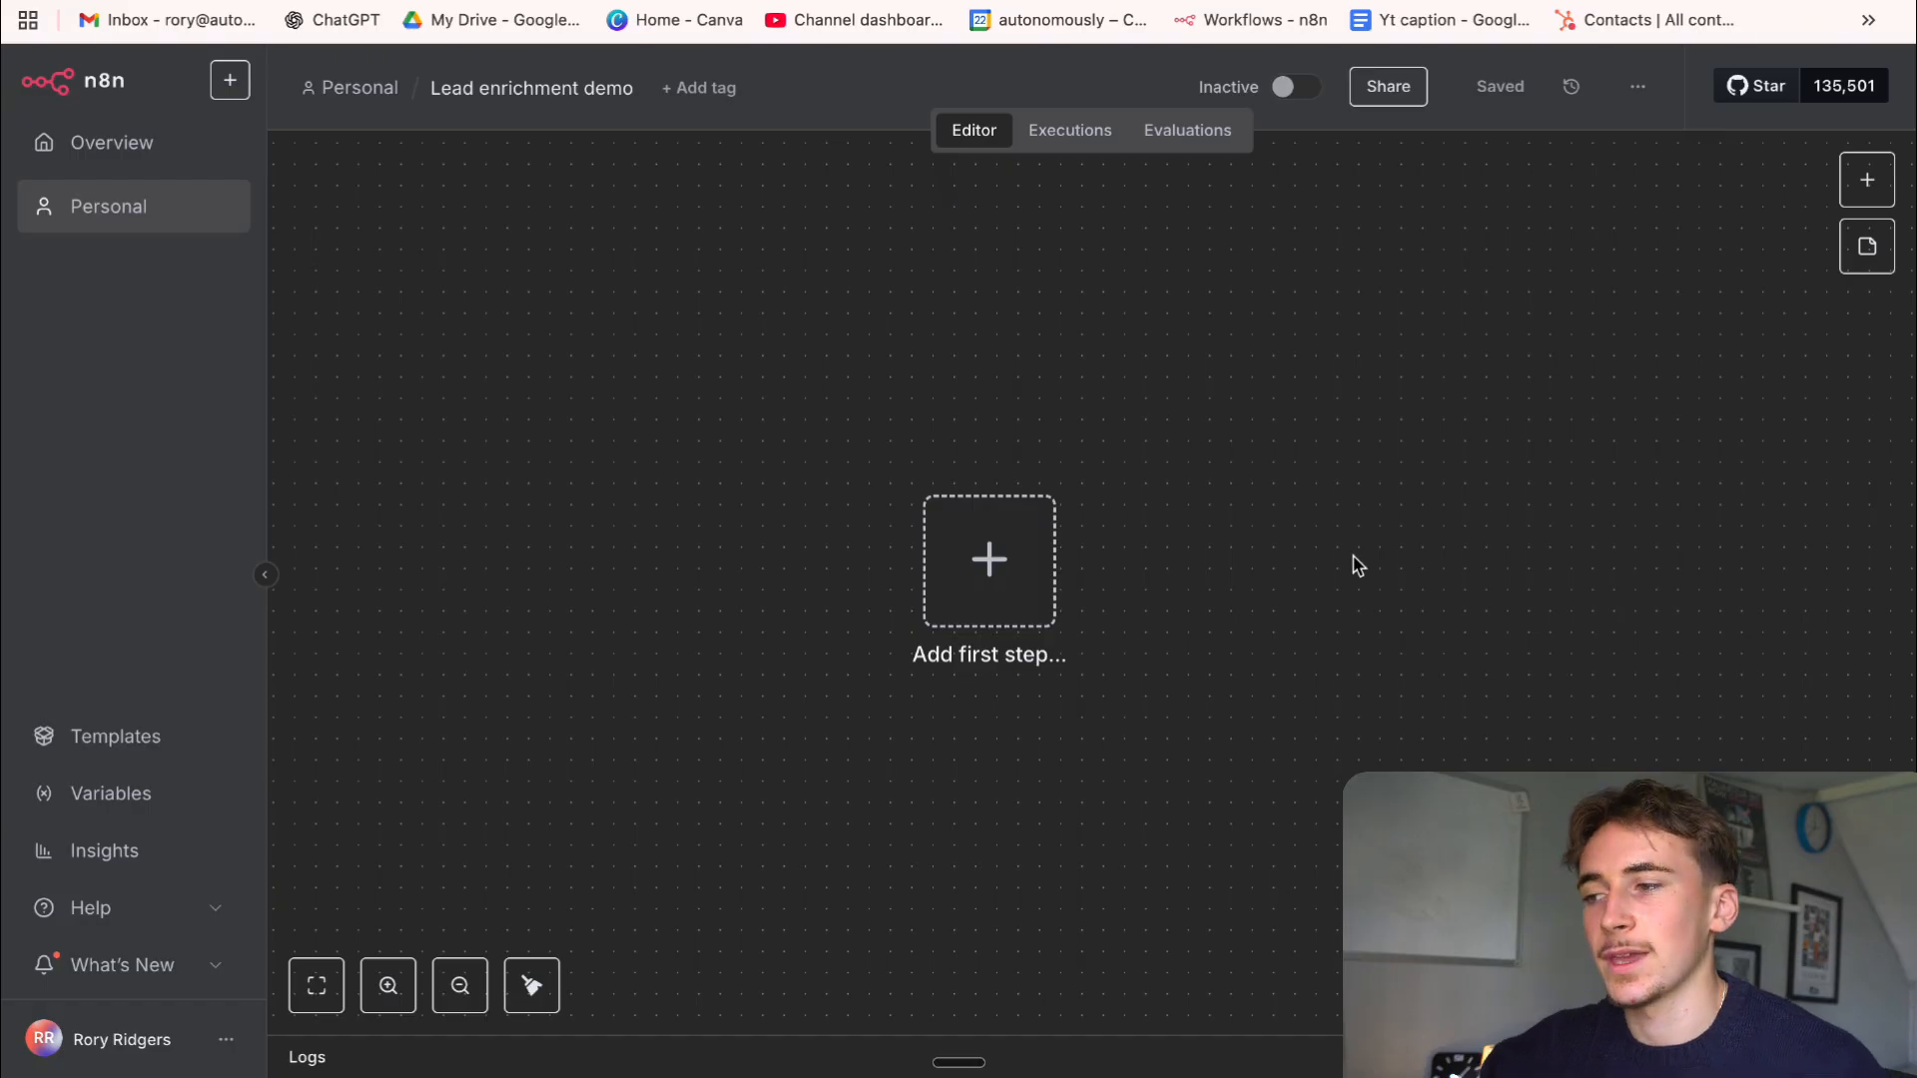
click(993, 549)
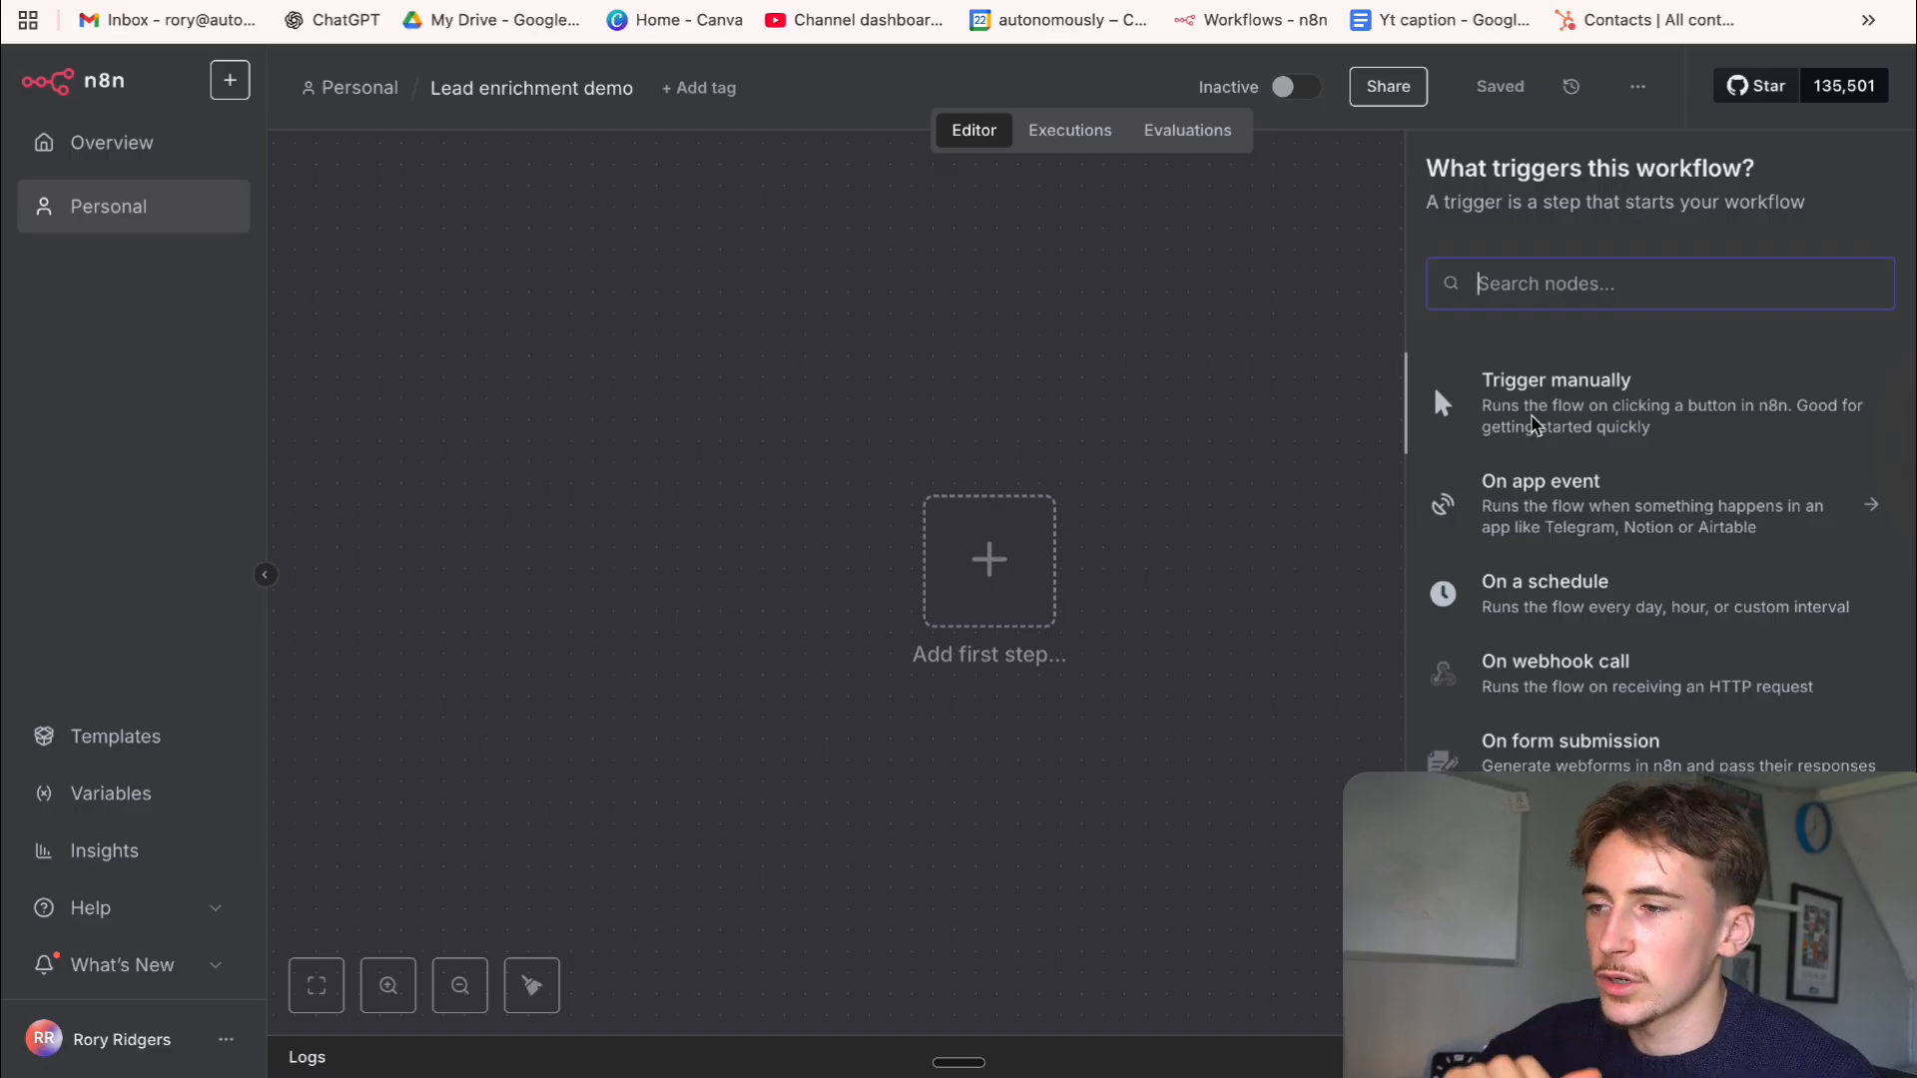
click(1535, 424)
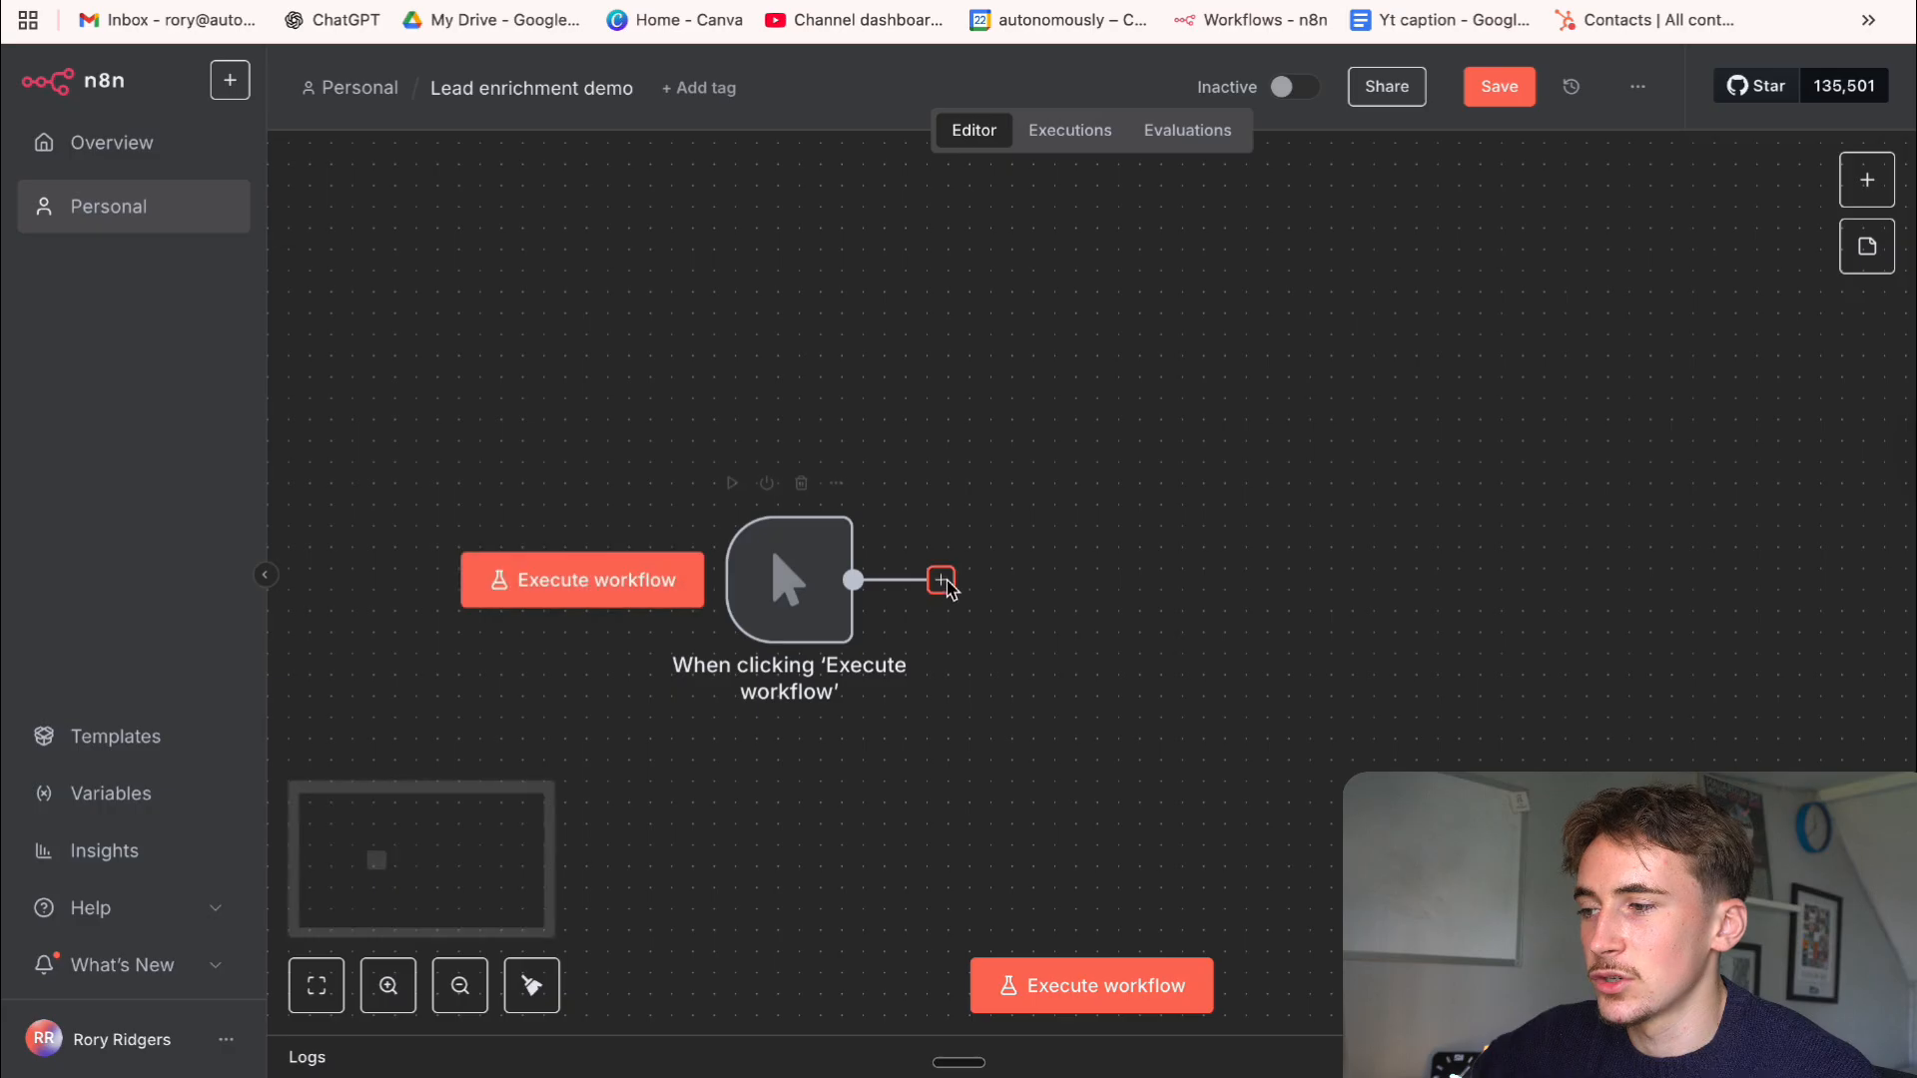
Connect a HubSpot node after the manual trigger with the contact action for getting recently created/updated contacts
click(941, 581)
text(hub)
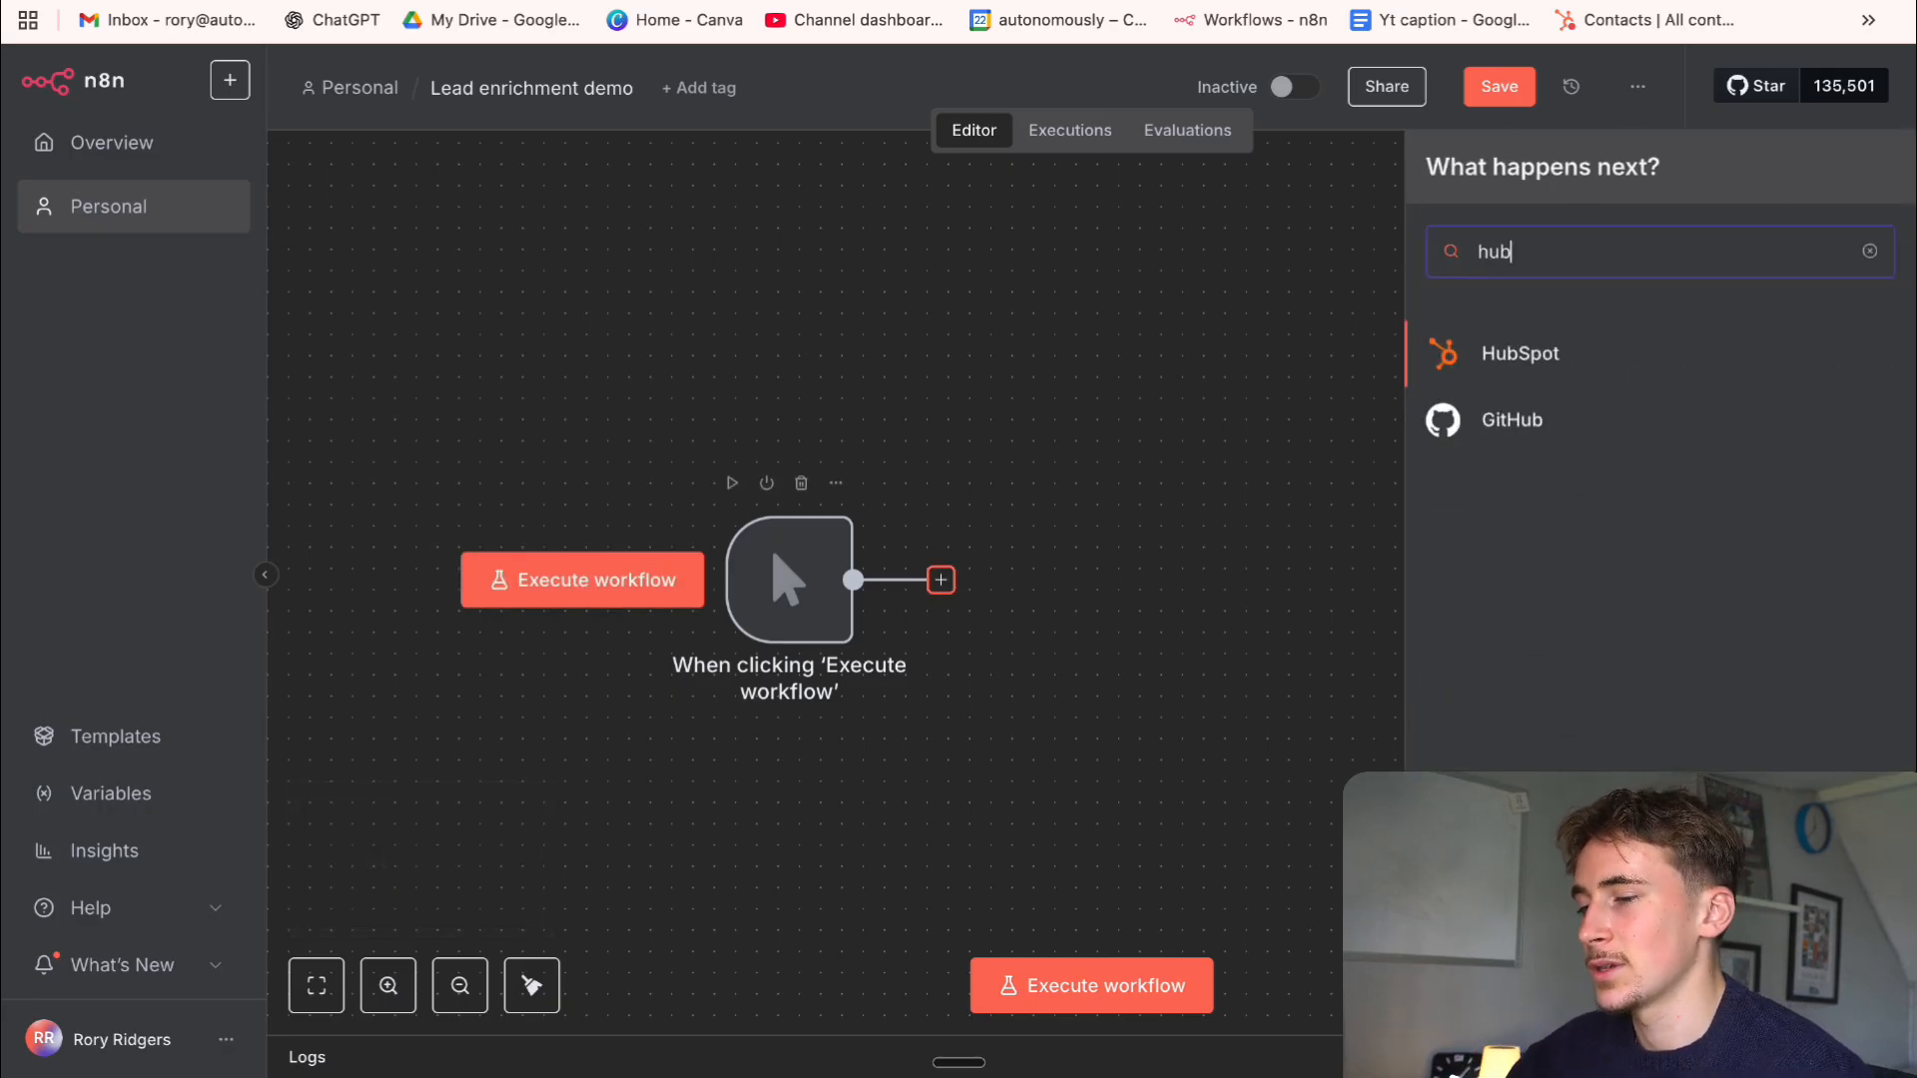
text(sp)
click(1463, 356)
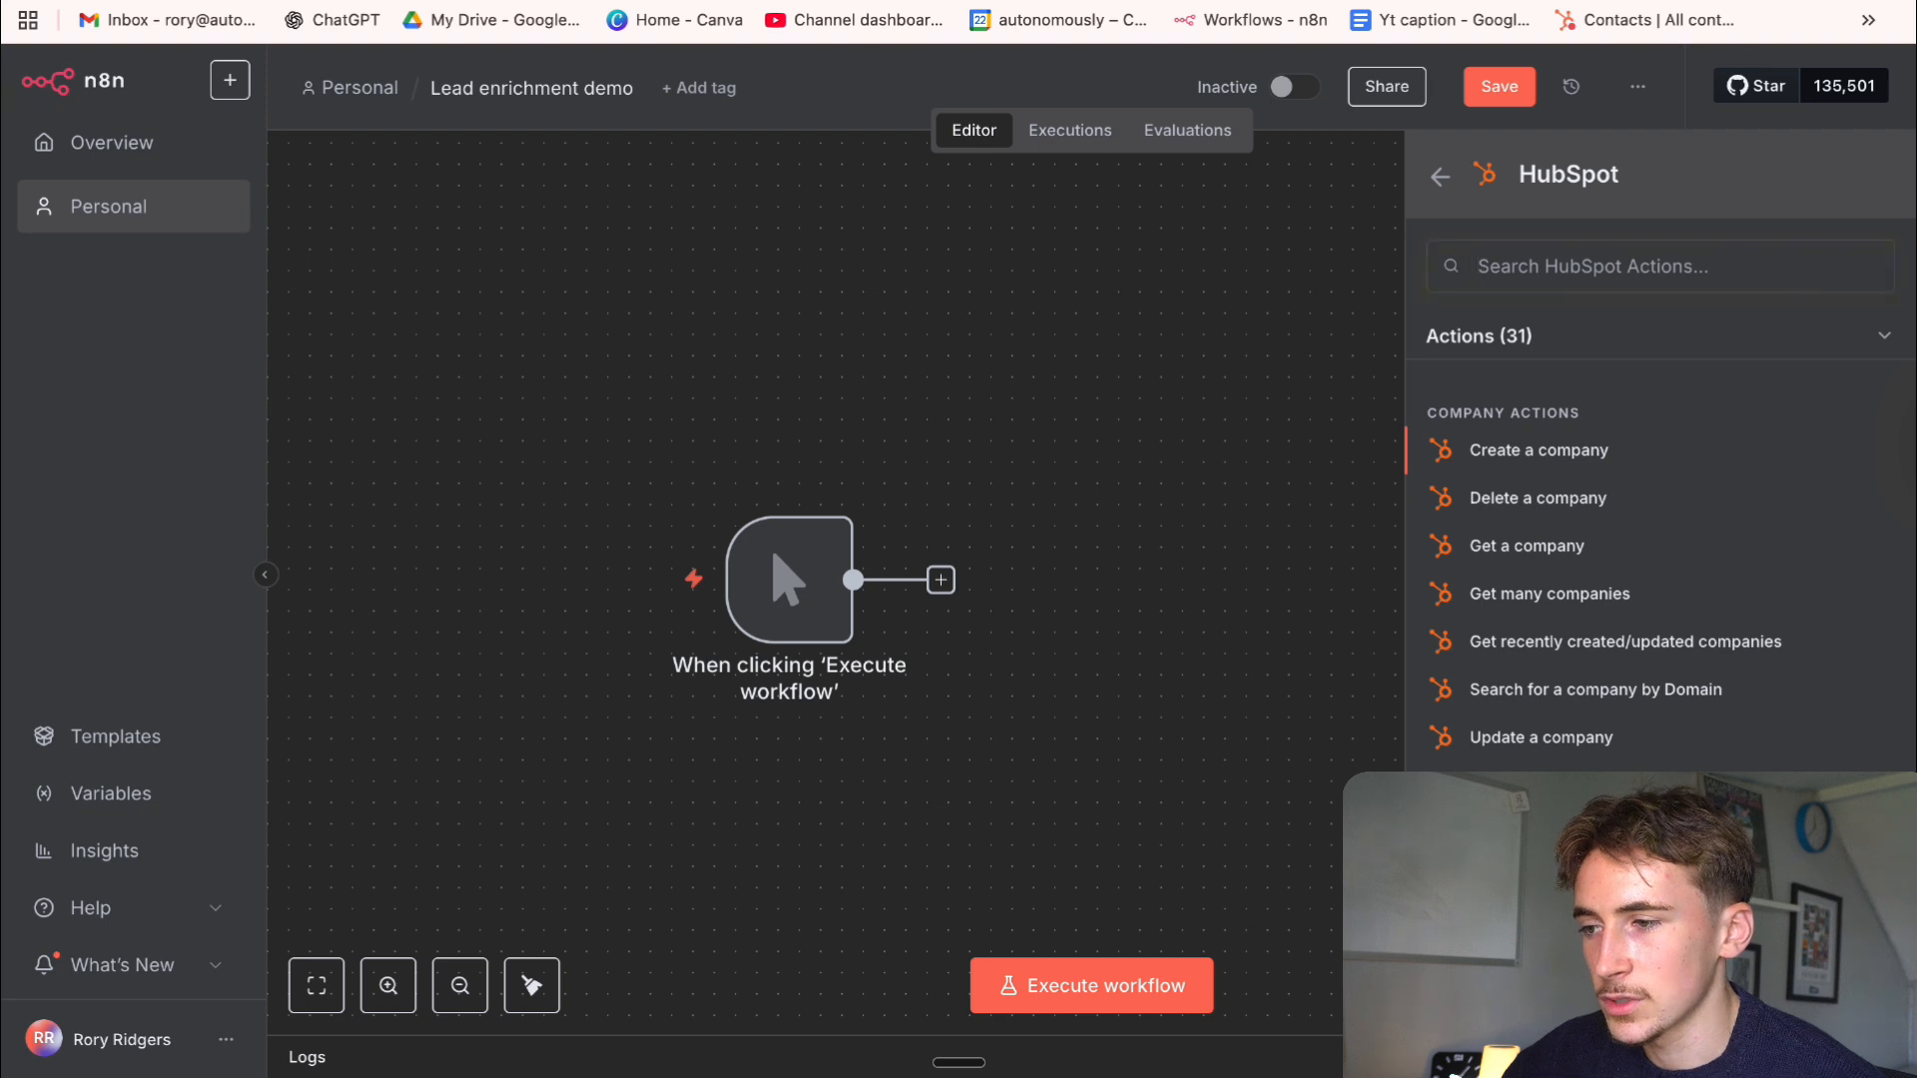
scroll(1552, 479, down, 1)
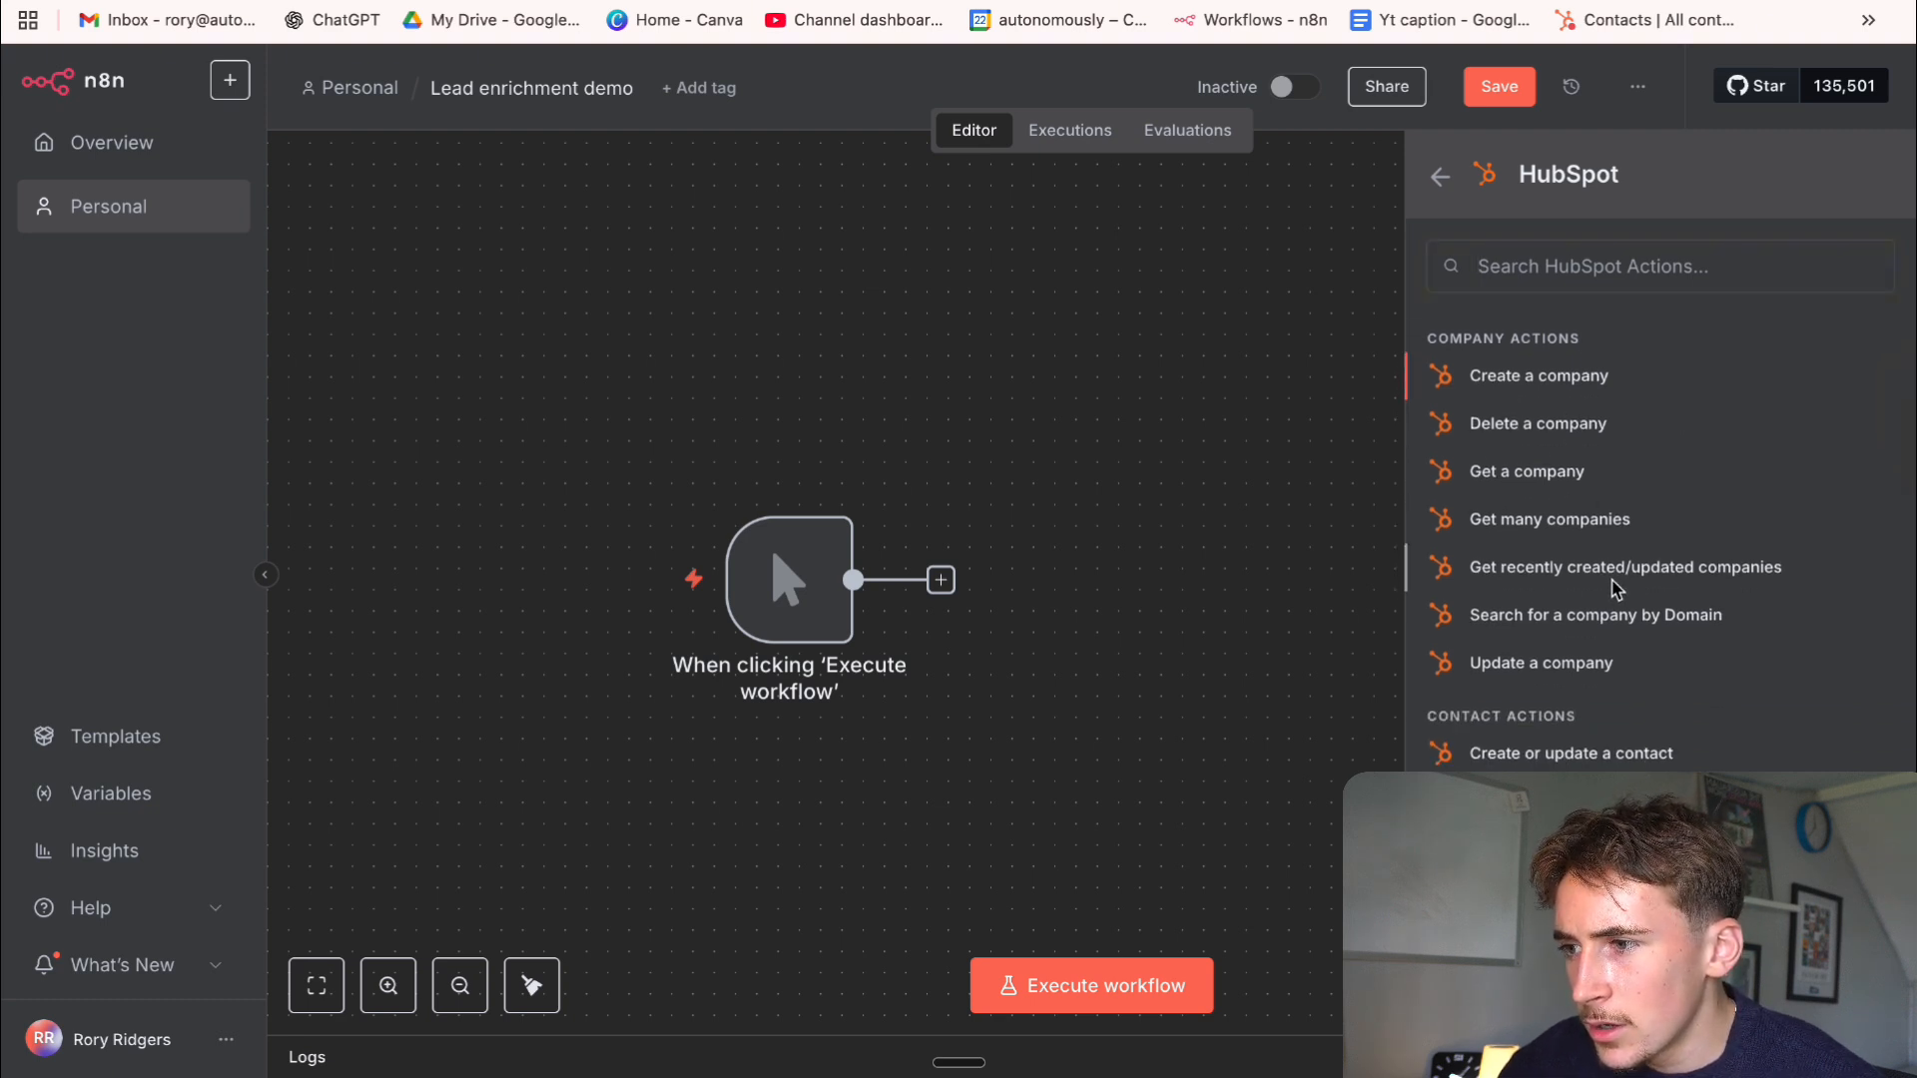
scroll(1615, 588, down, 2)
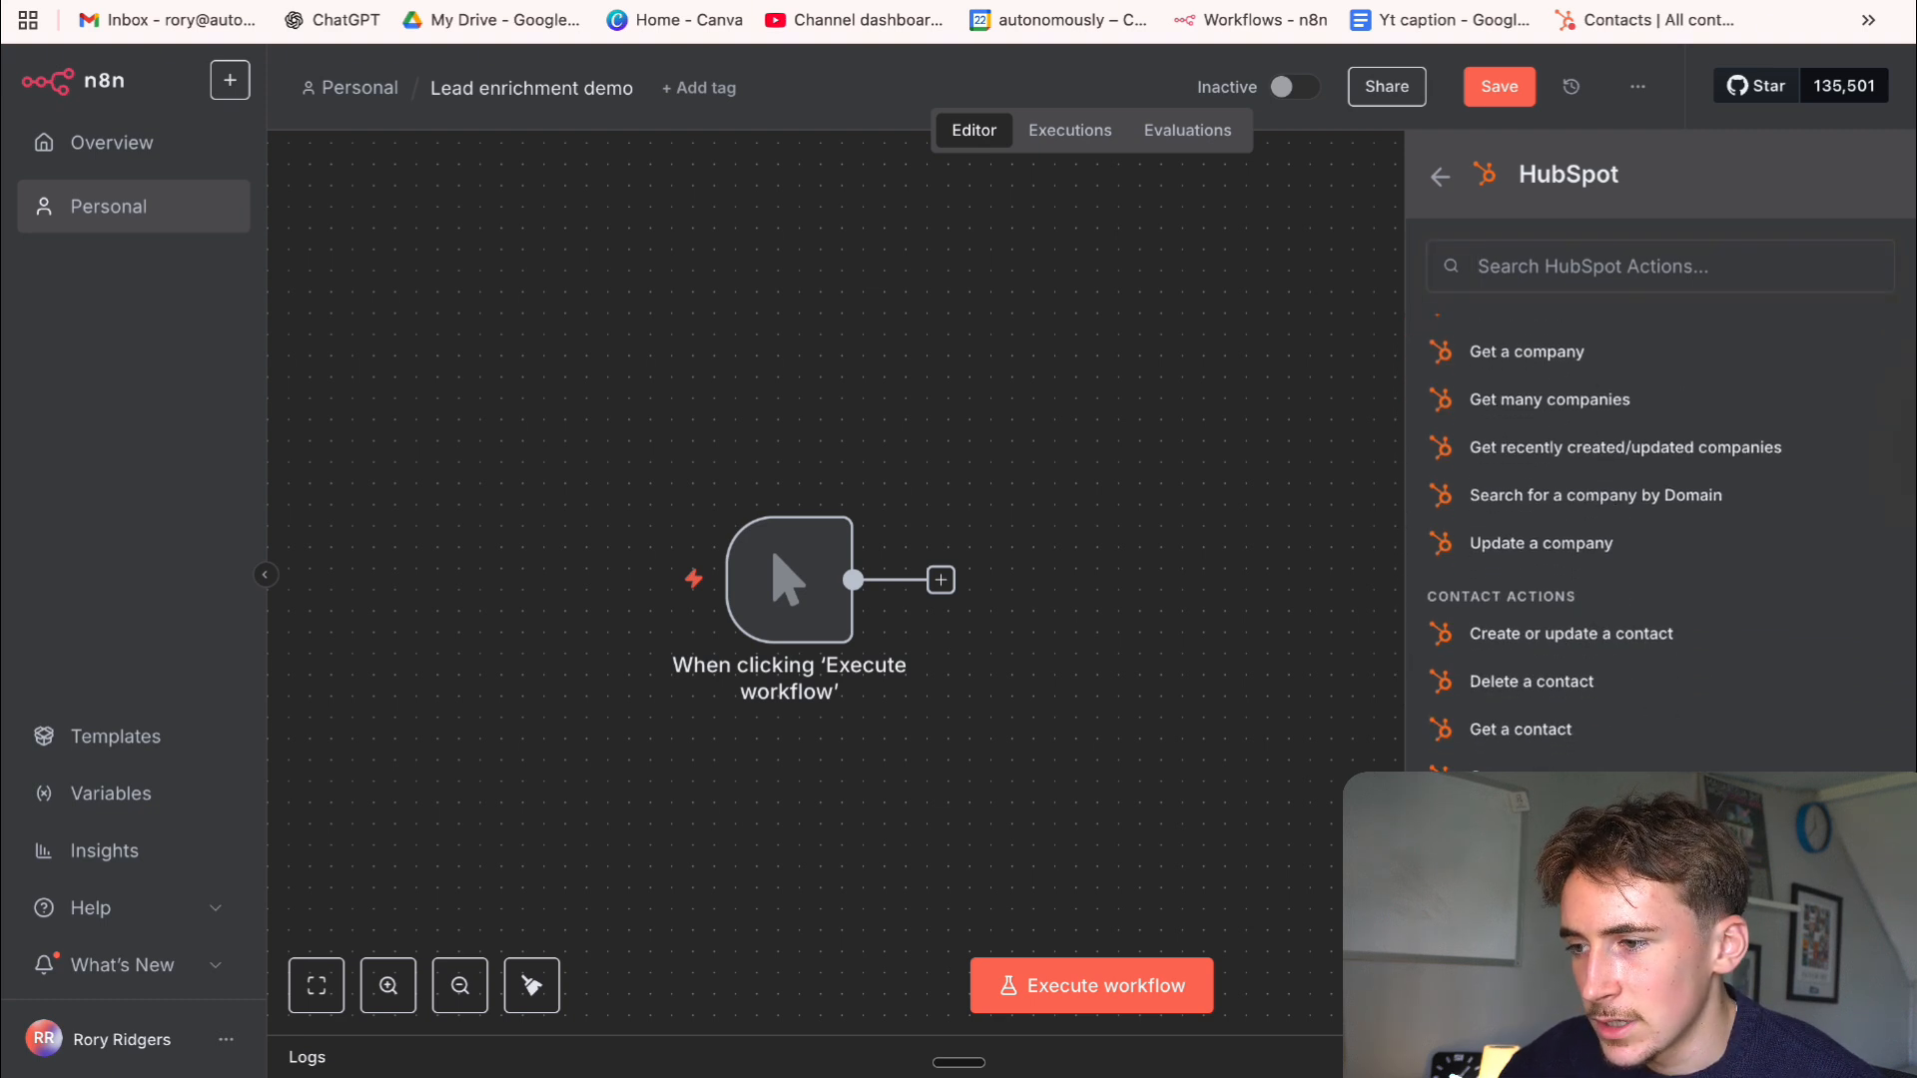
click(1598, 824)
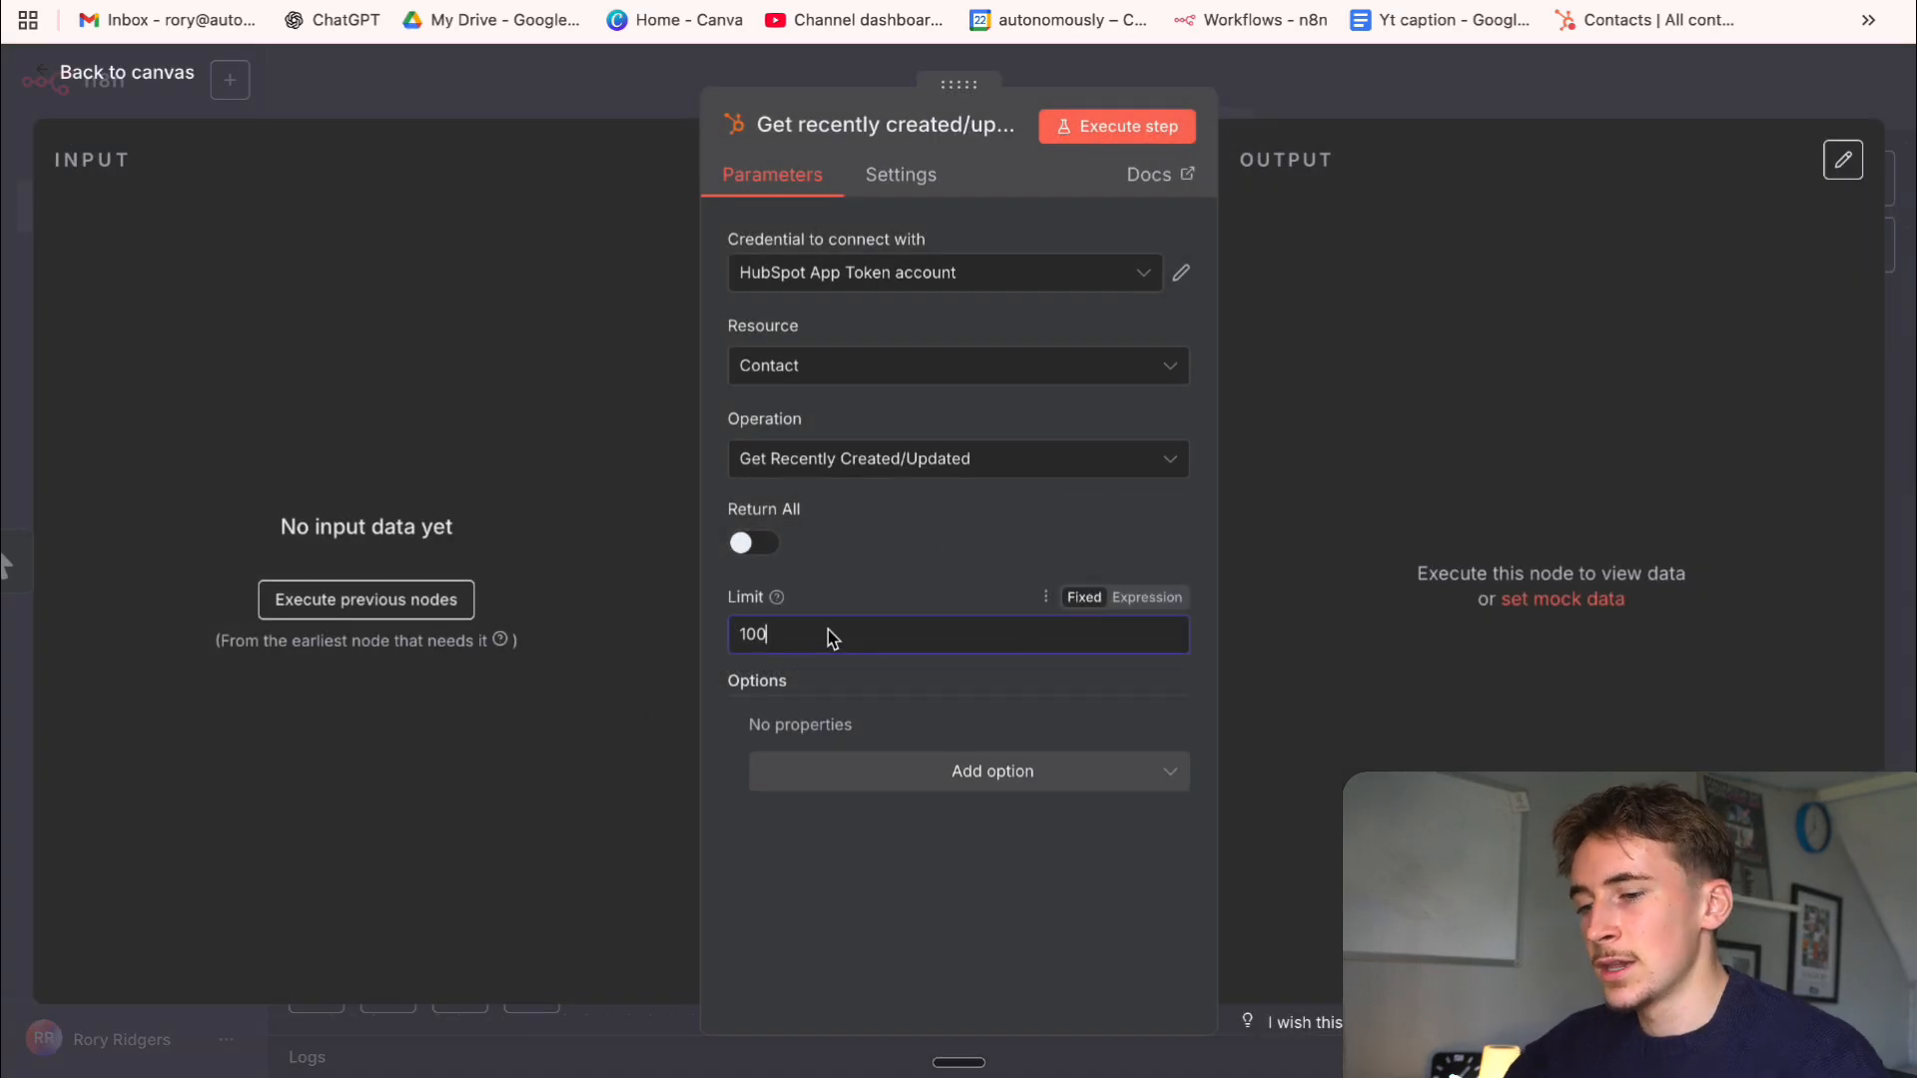
Set the HubSpot node's limit to 1, execute it, check the returned contact's name and company, and return to the canvas
key(BackSpace)
key(BackSpace)
key(BackSpace)
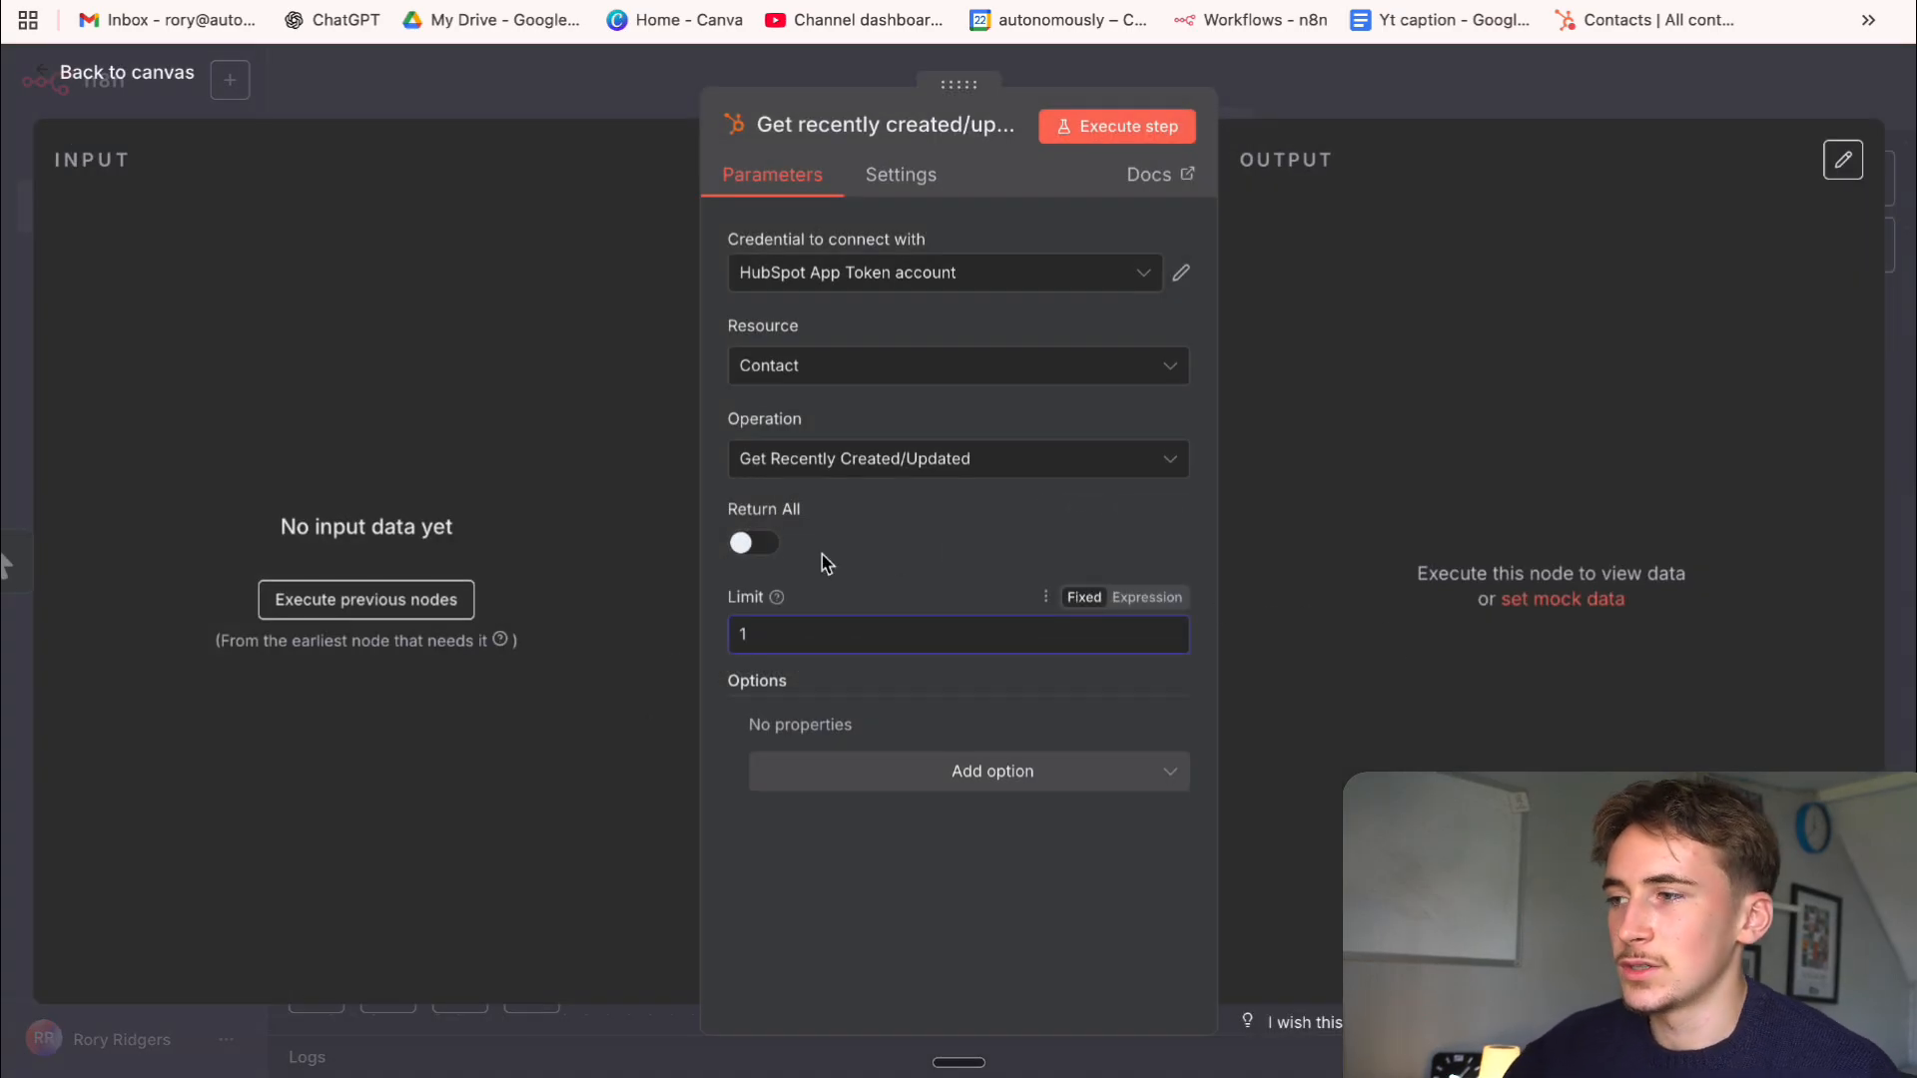
click(1116, 126)
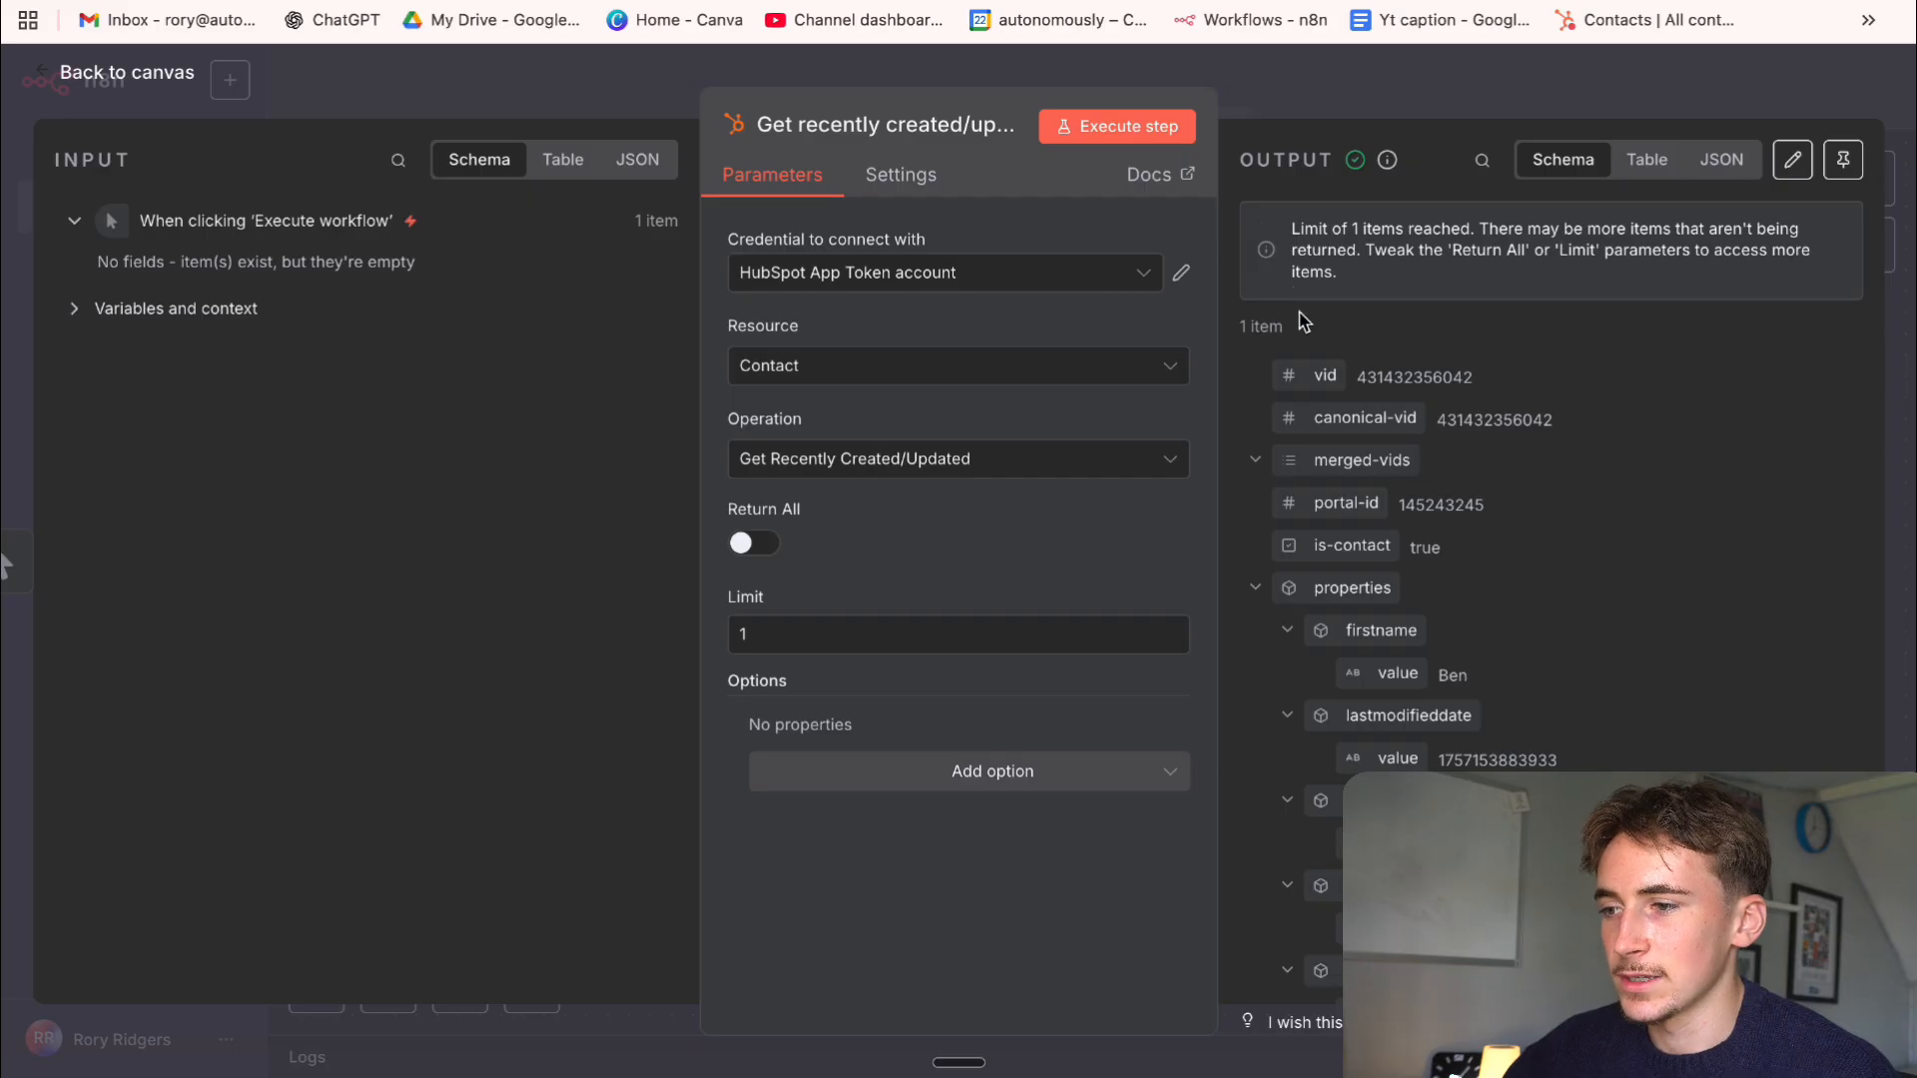
scroll(1398, 504, down, 3)
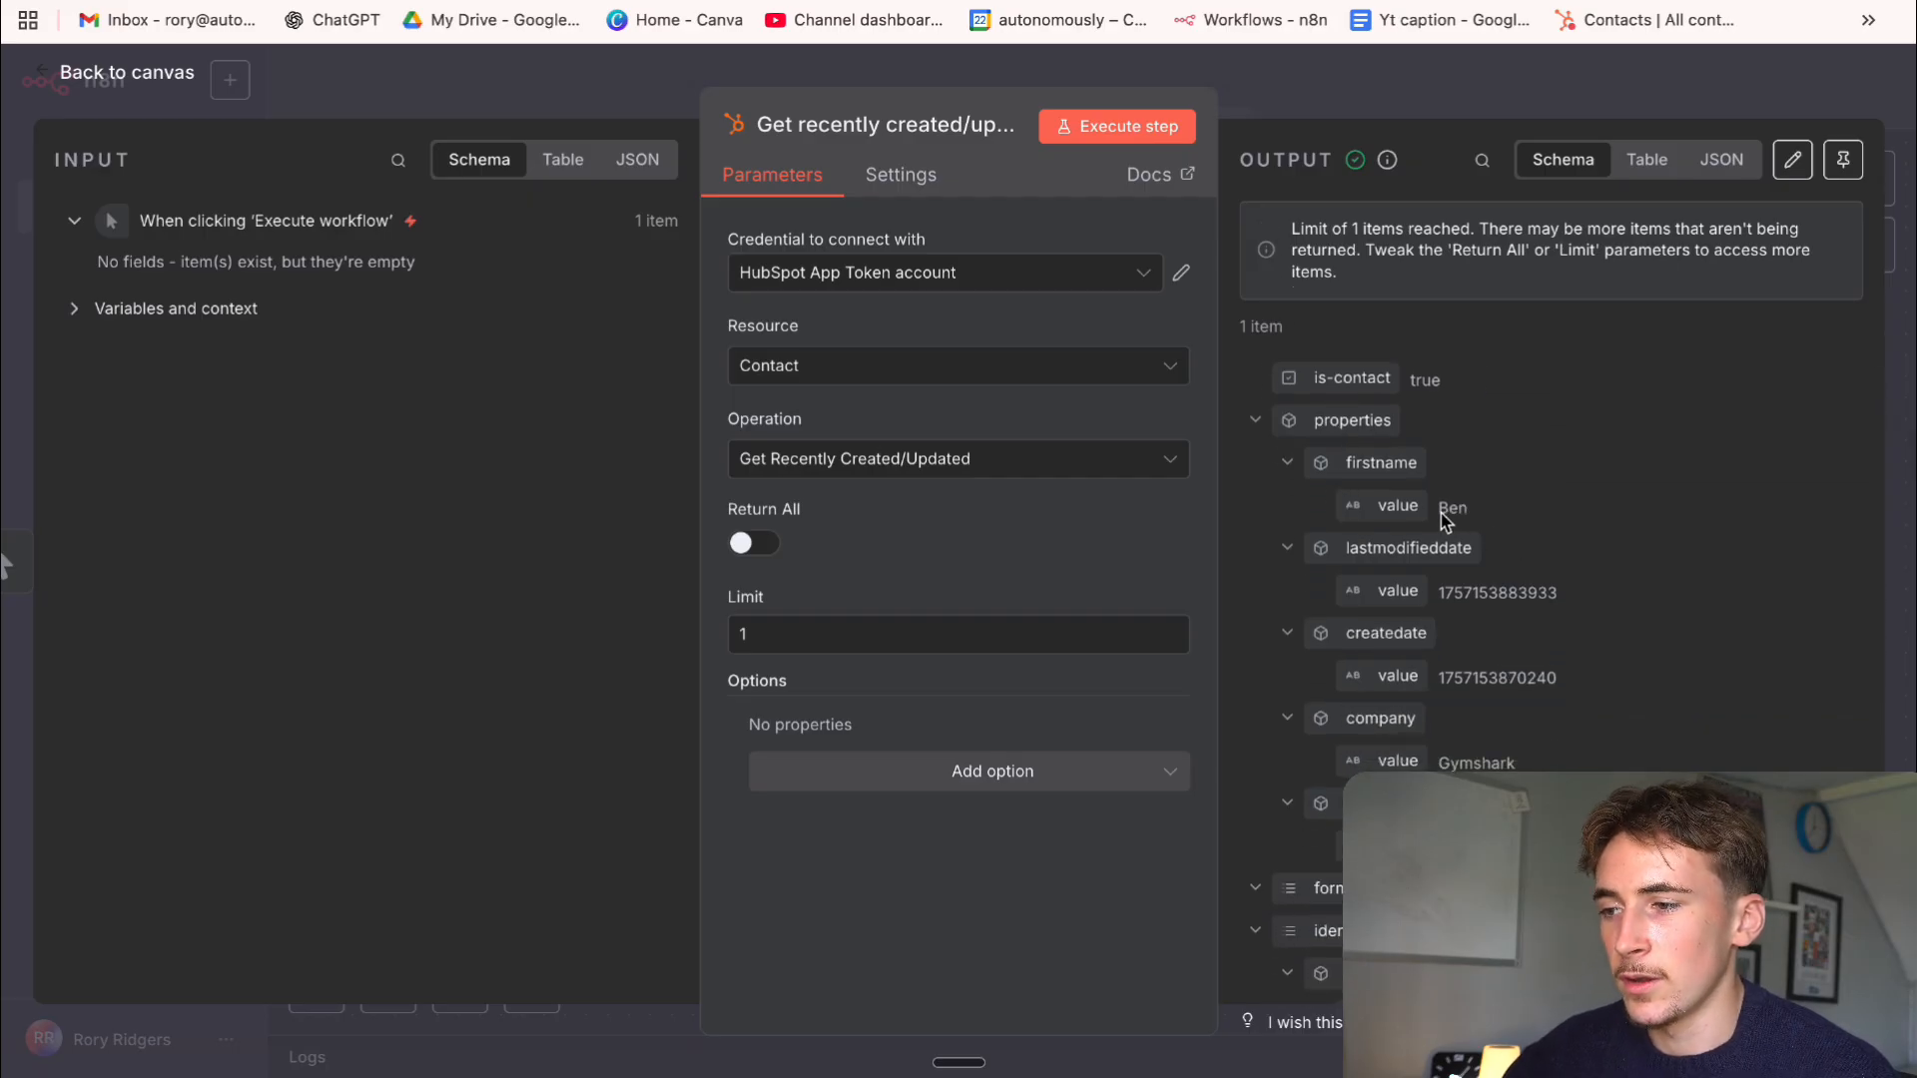
double_click(1450, 508)
drag(1450, 763, 1516, 763)
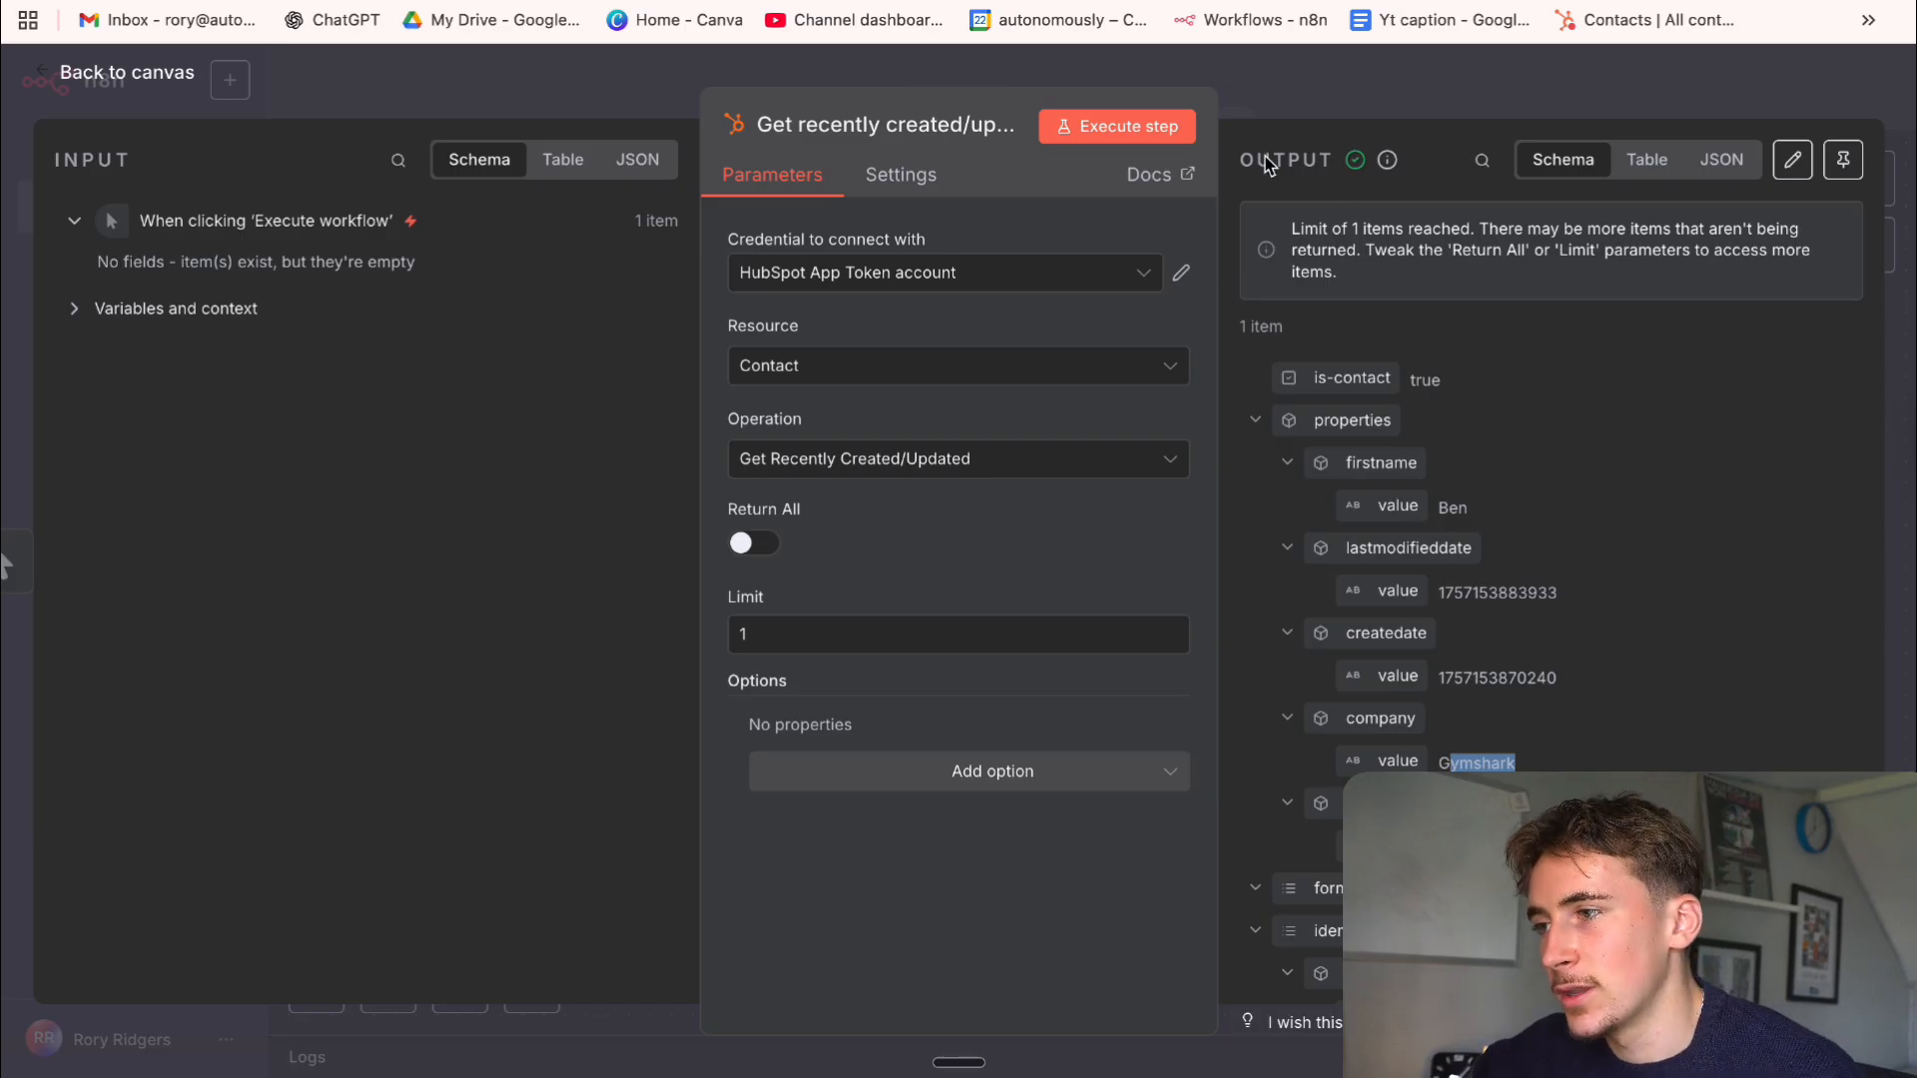
click(1314, 96)
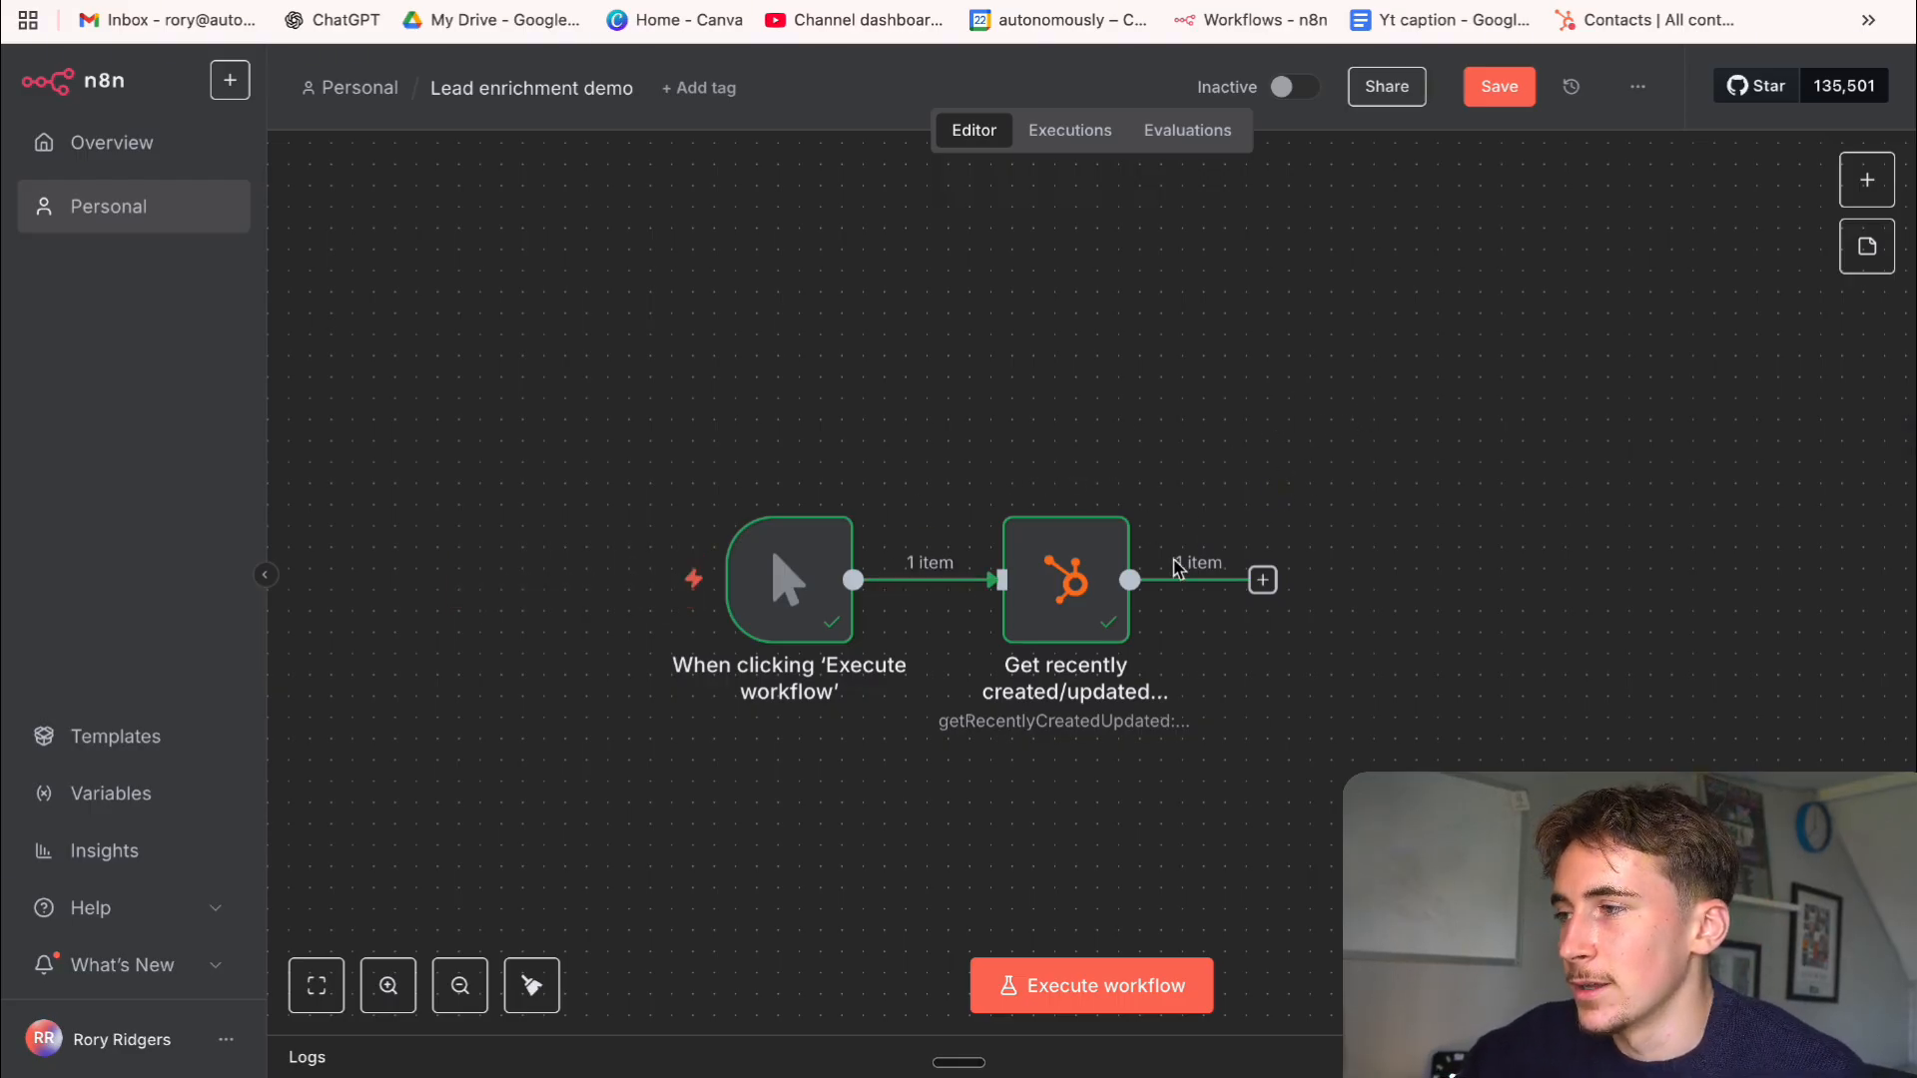
click(1262, 580)
text(htt)
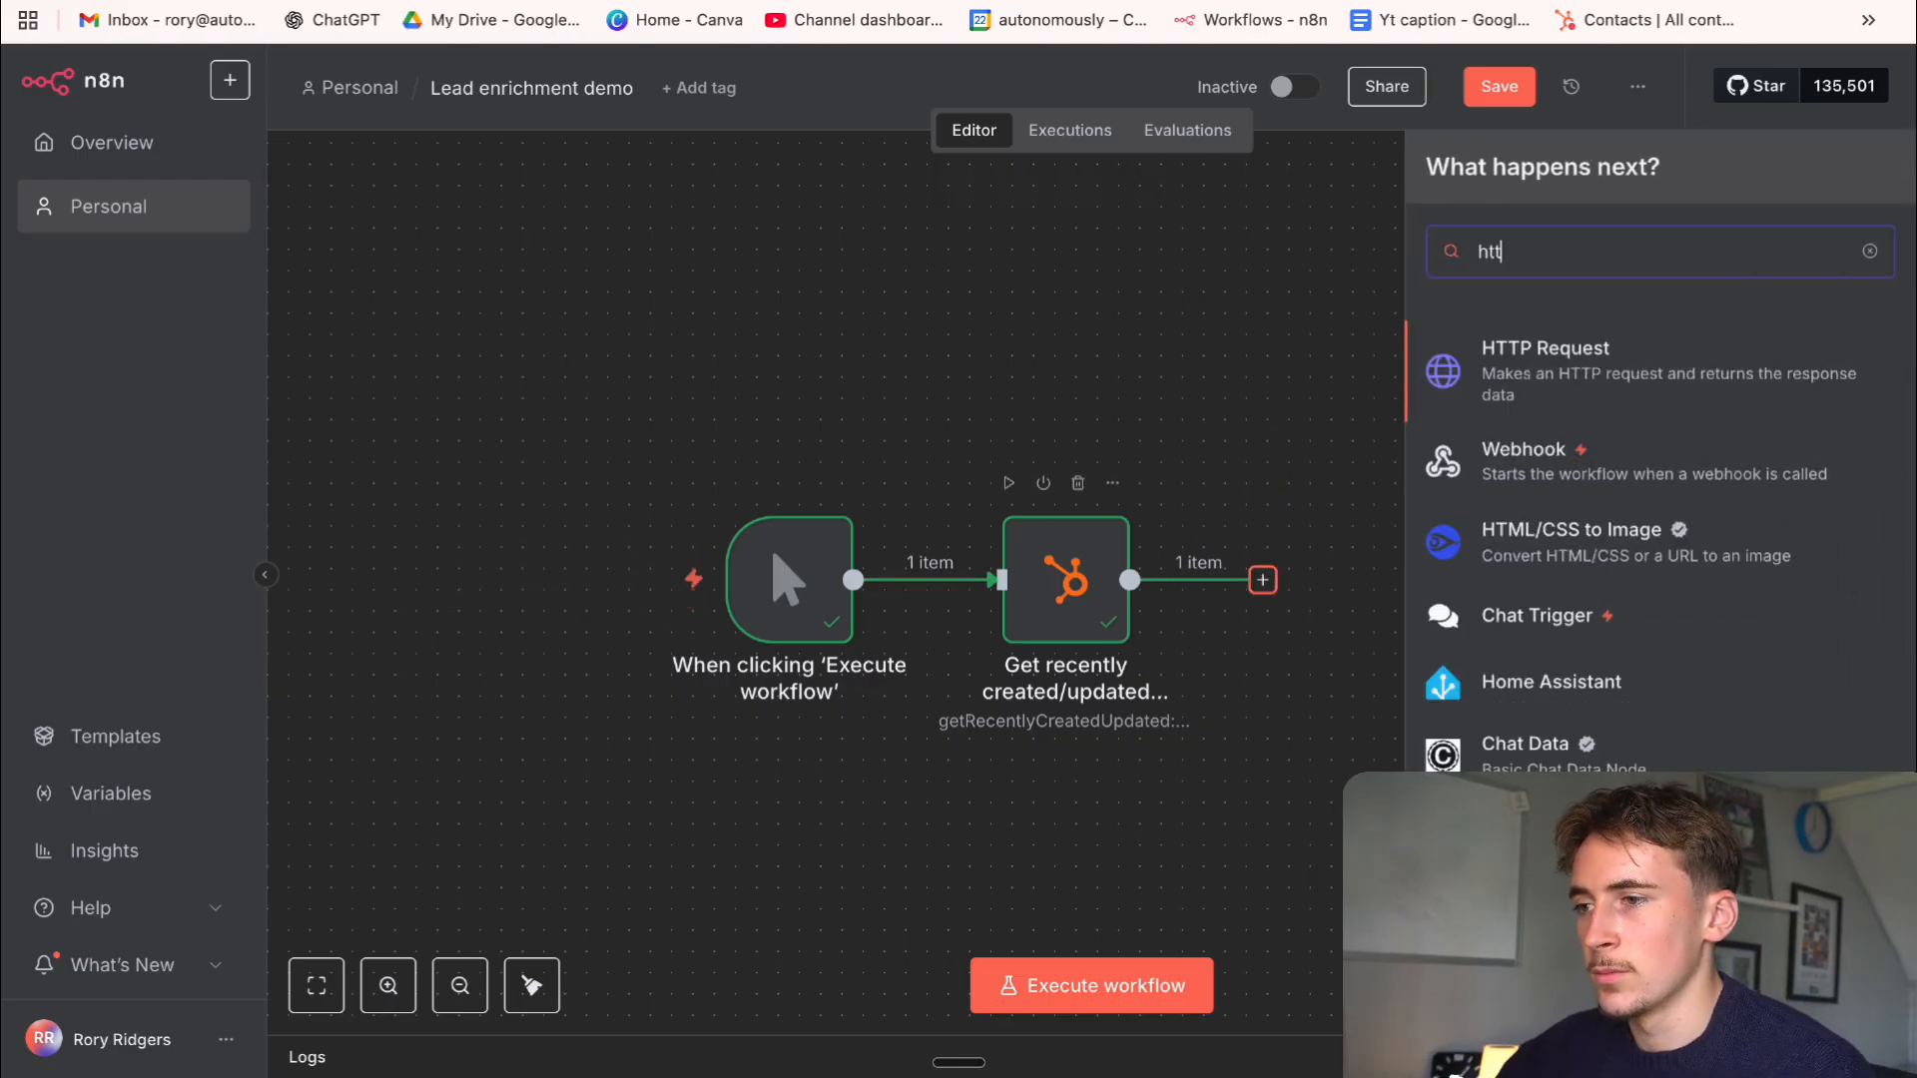
click(1536, 388)
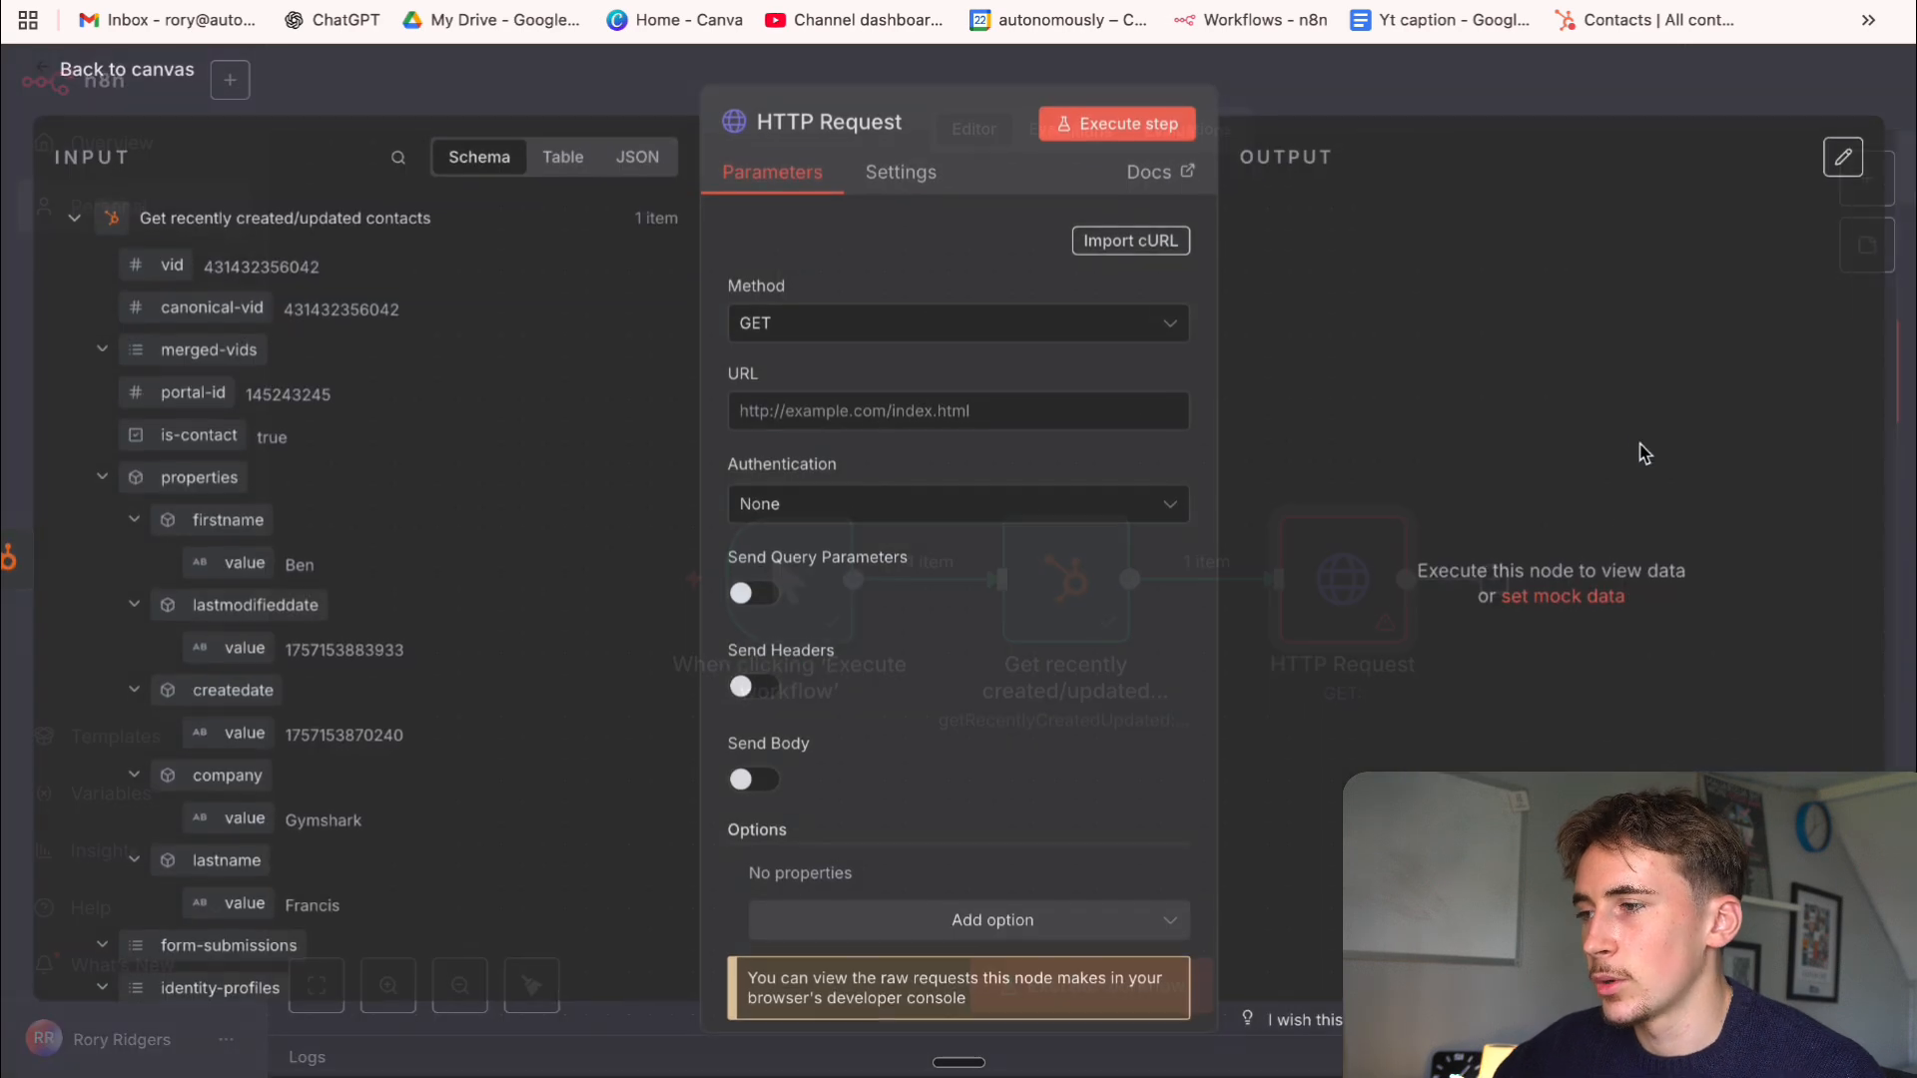
click(888, 330)
click(829, 619)
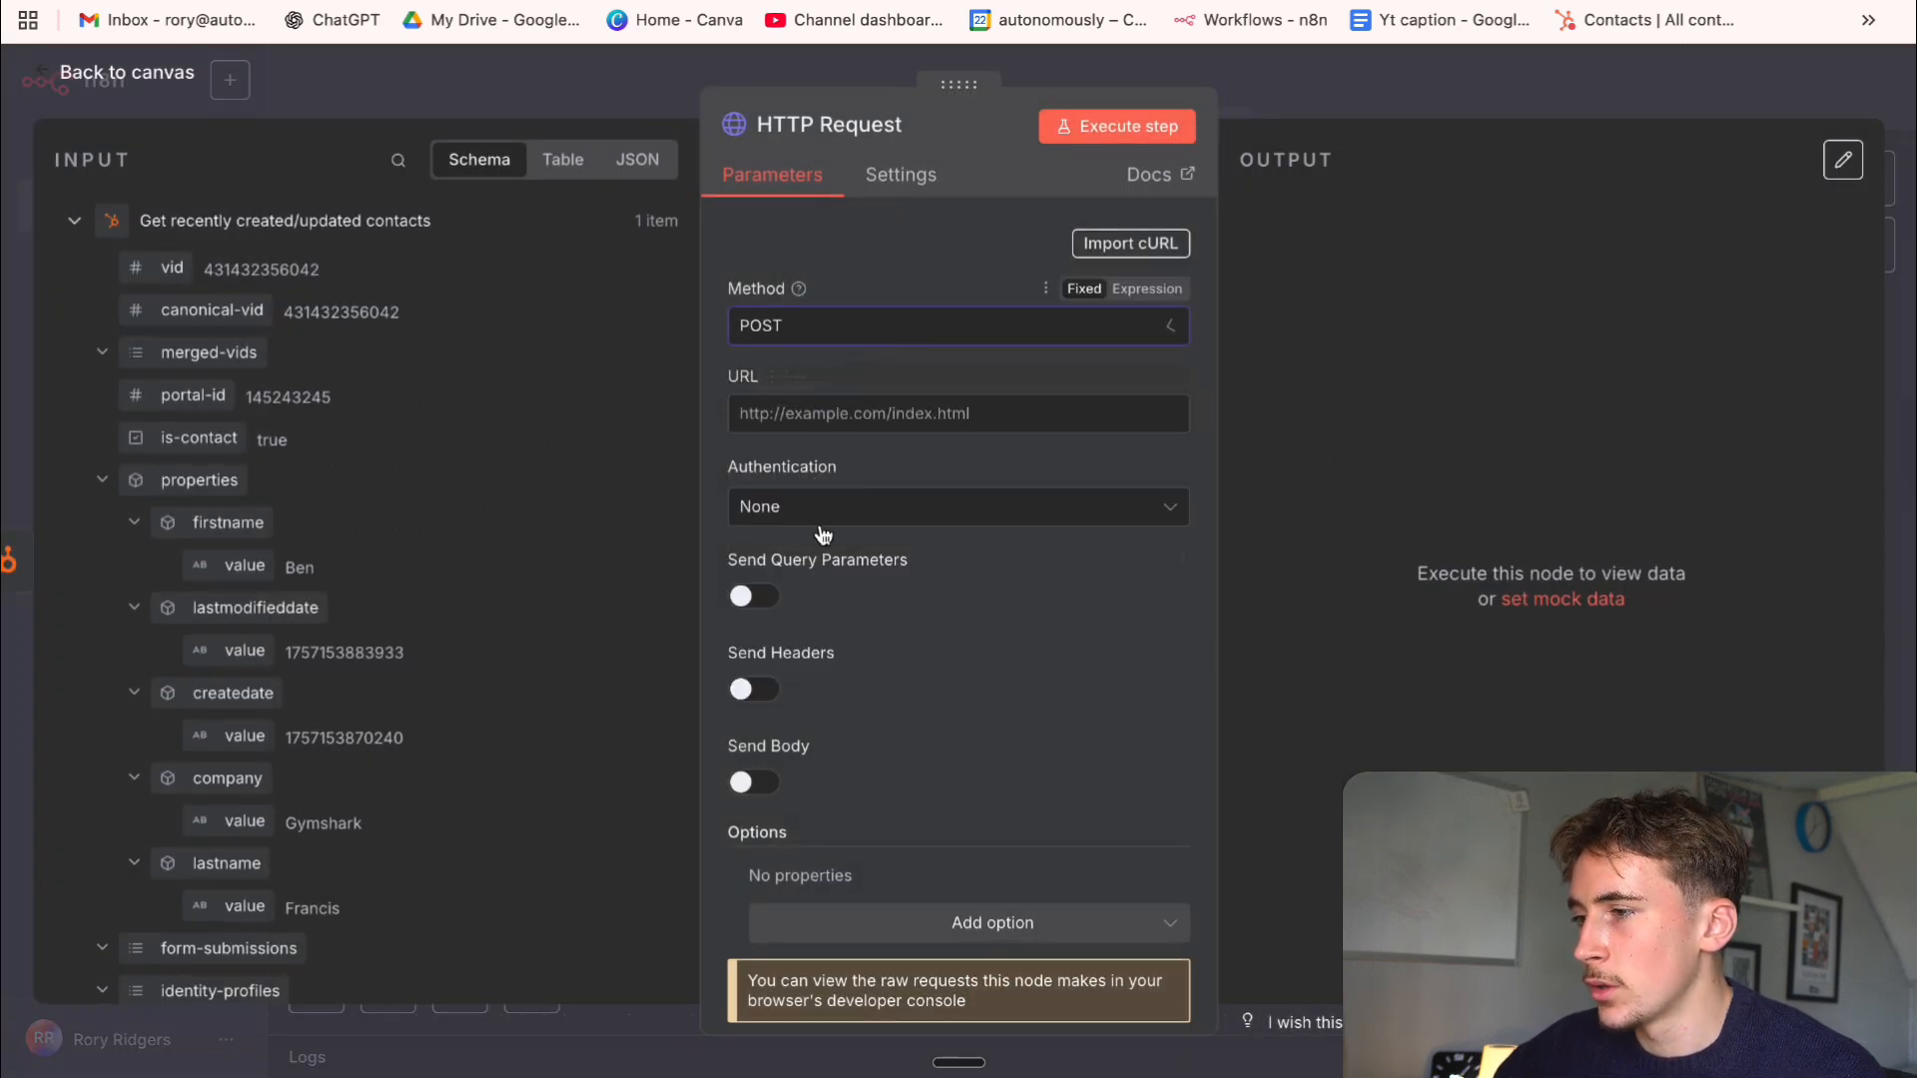
click(830, 412)
text(https://api.explorium.ai/v1/prospects/match)
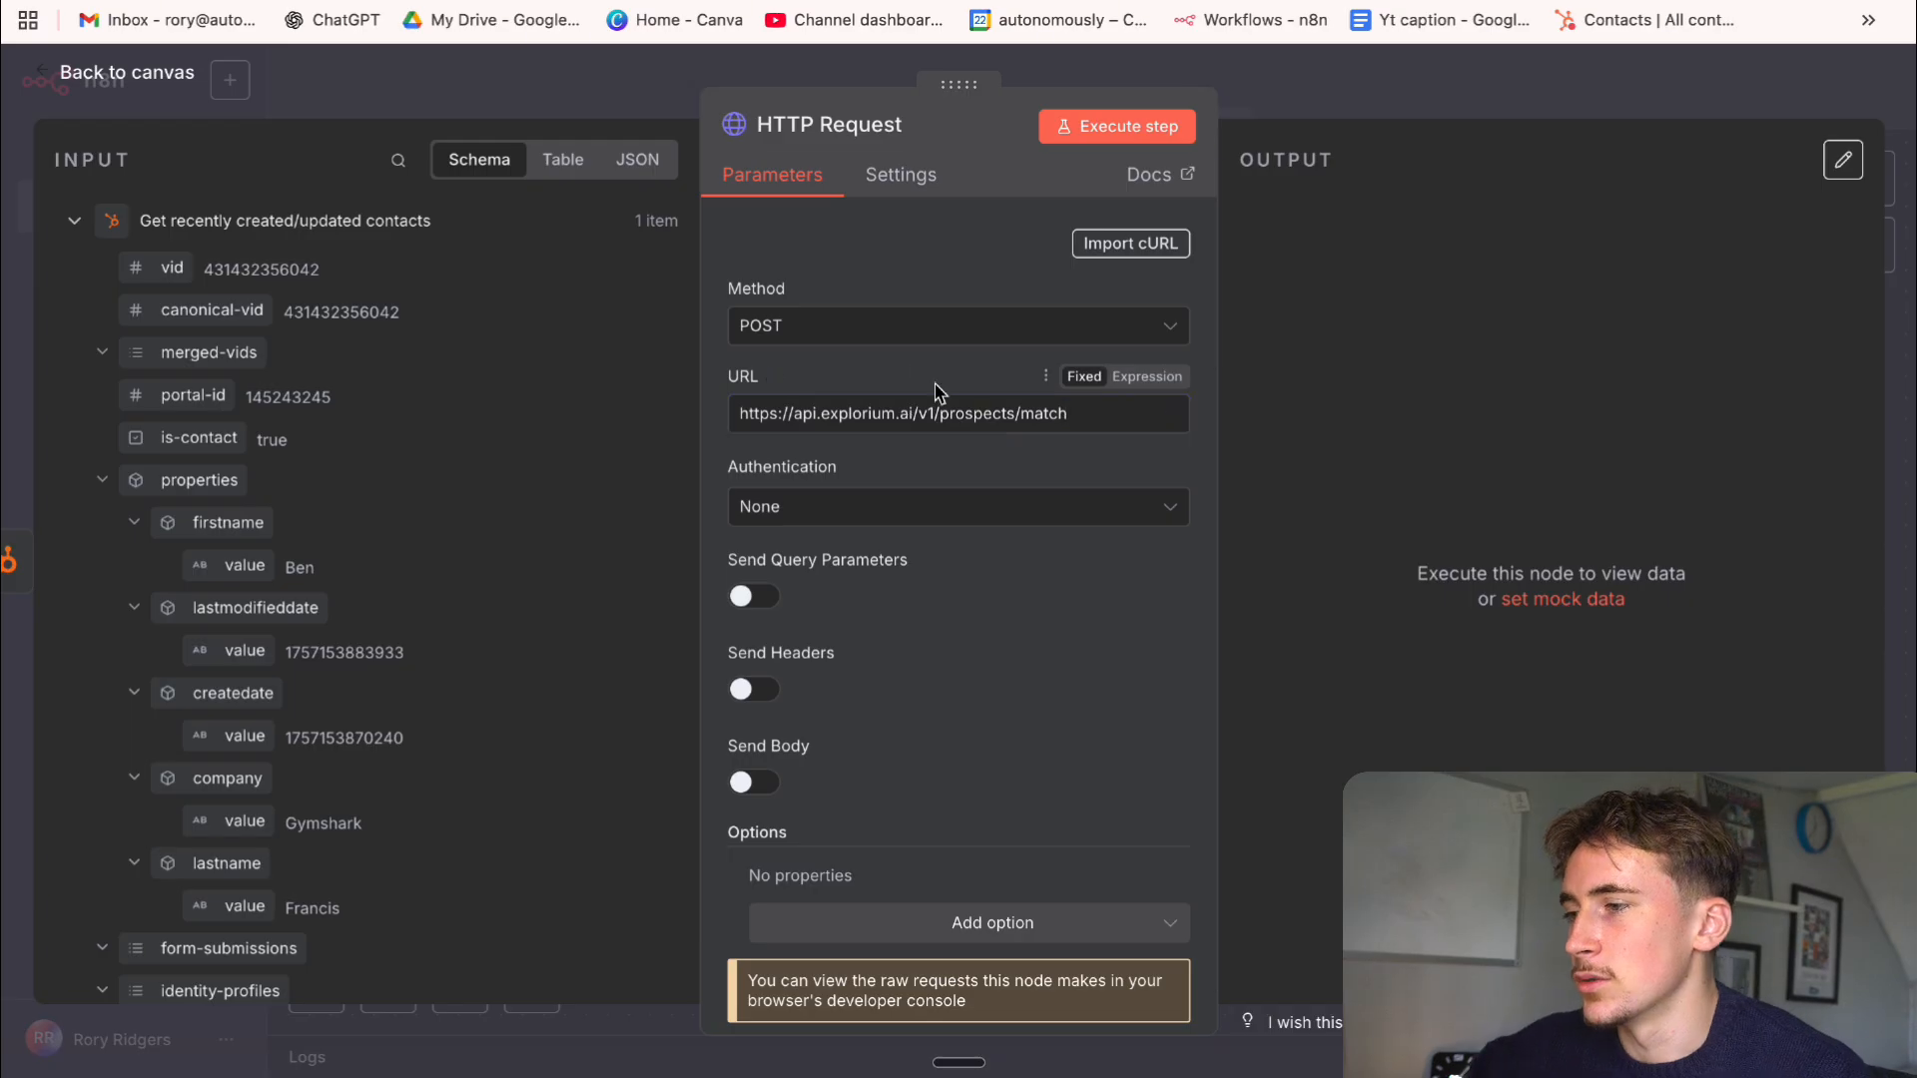
drag(949, 414, 1016, 414)
click(1058, 414)
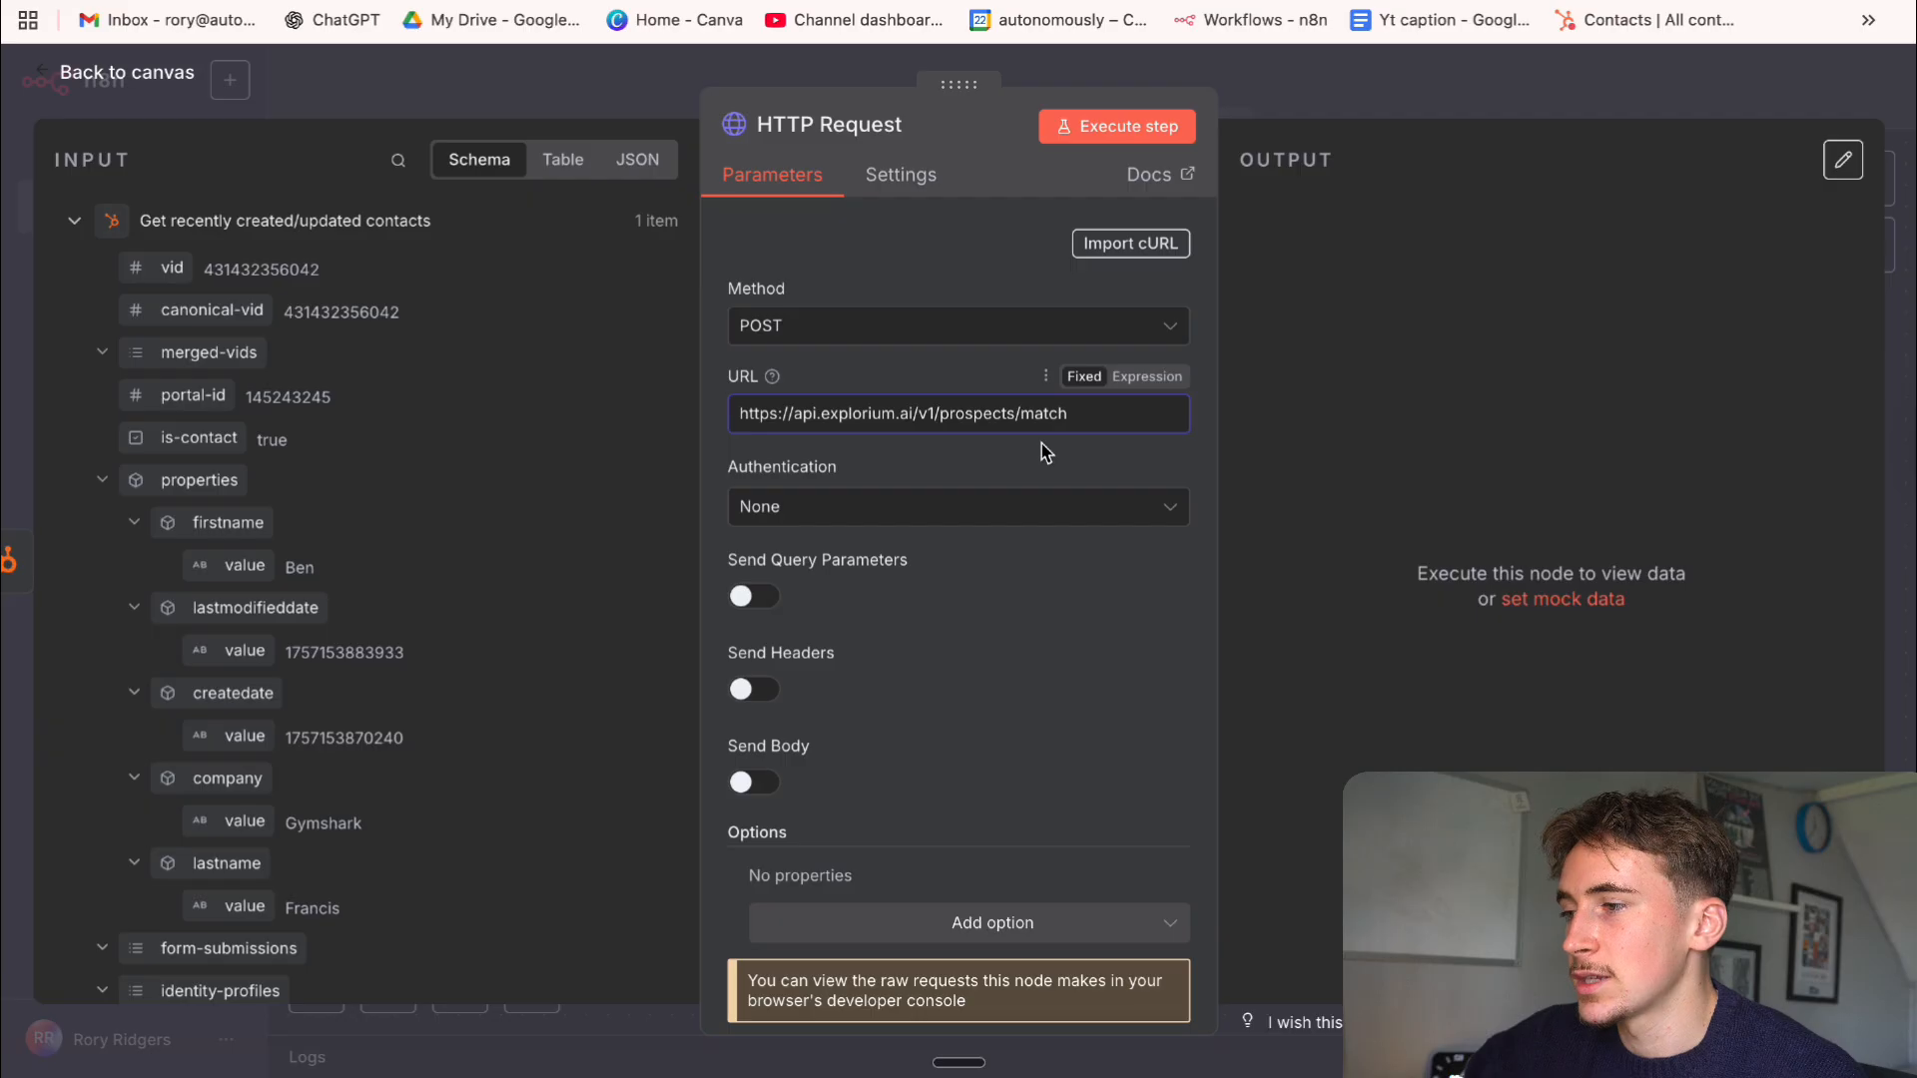
Enable sending headers and body, with headers Content-Type "aplication/json", Accept "application/json" and api_key holding the Explorium API key
click(756, 689)
scroll(986, 527, down, 2)
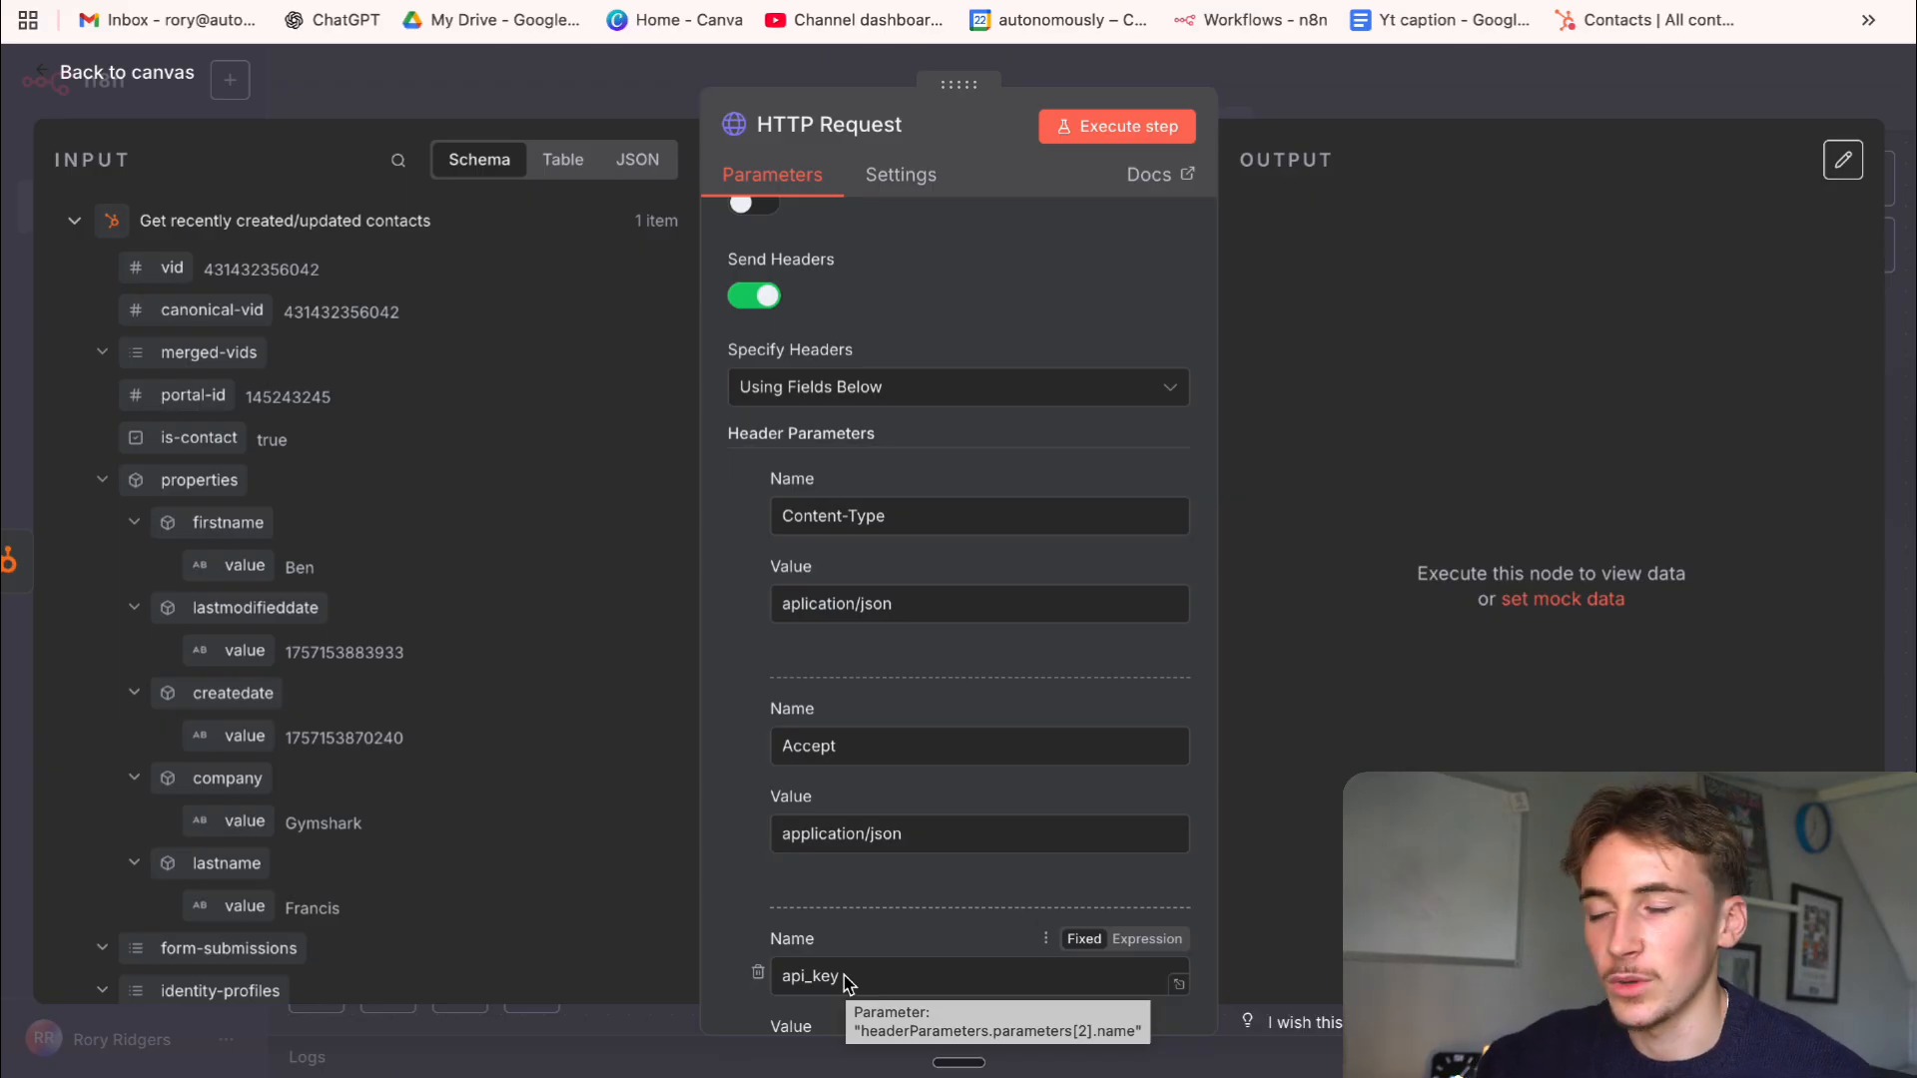
scroll(844, 981, down, 10)
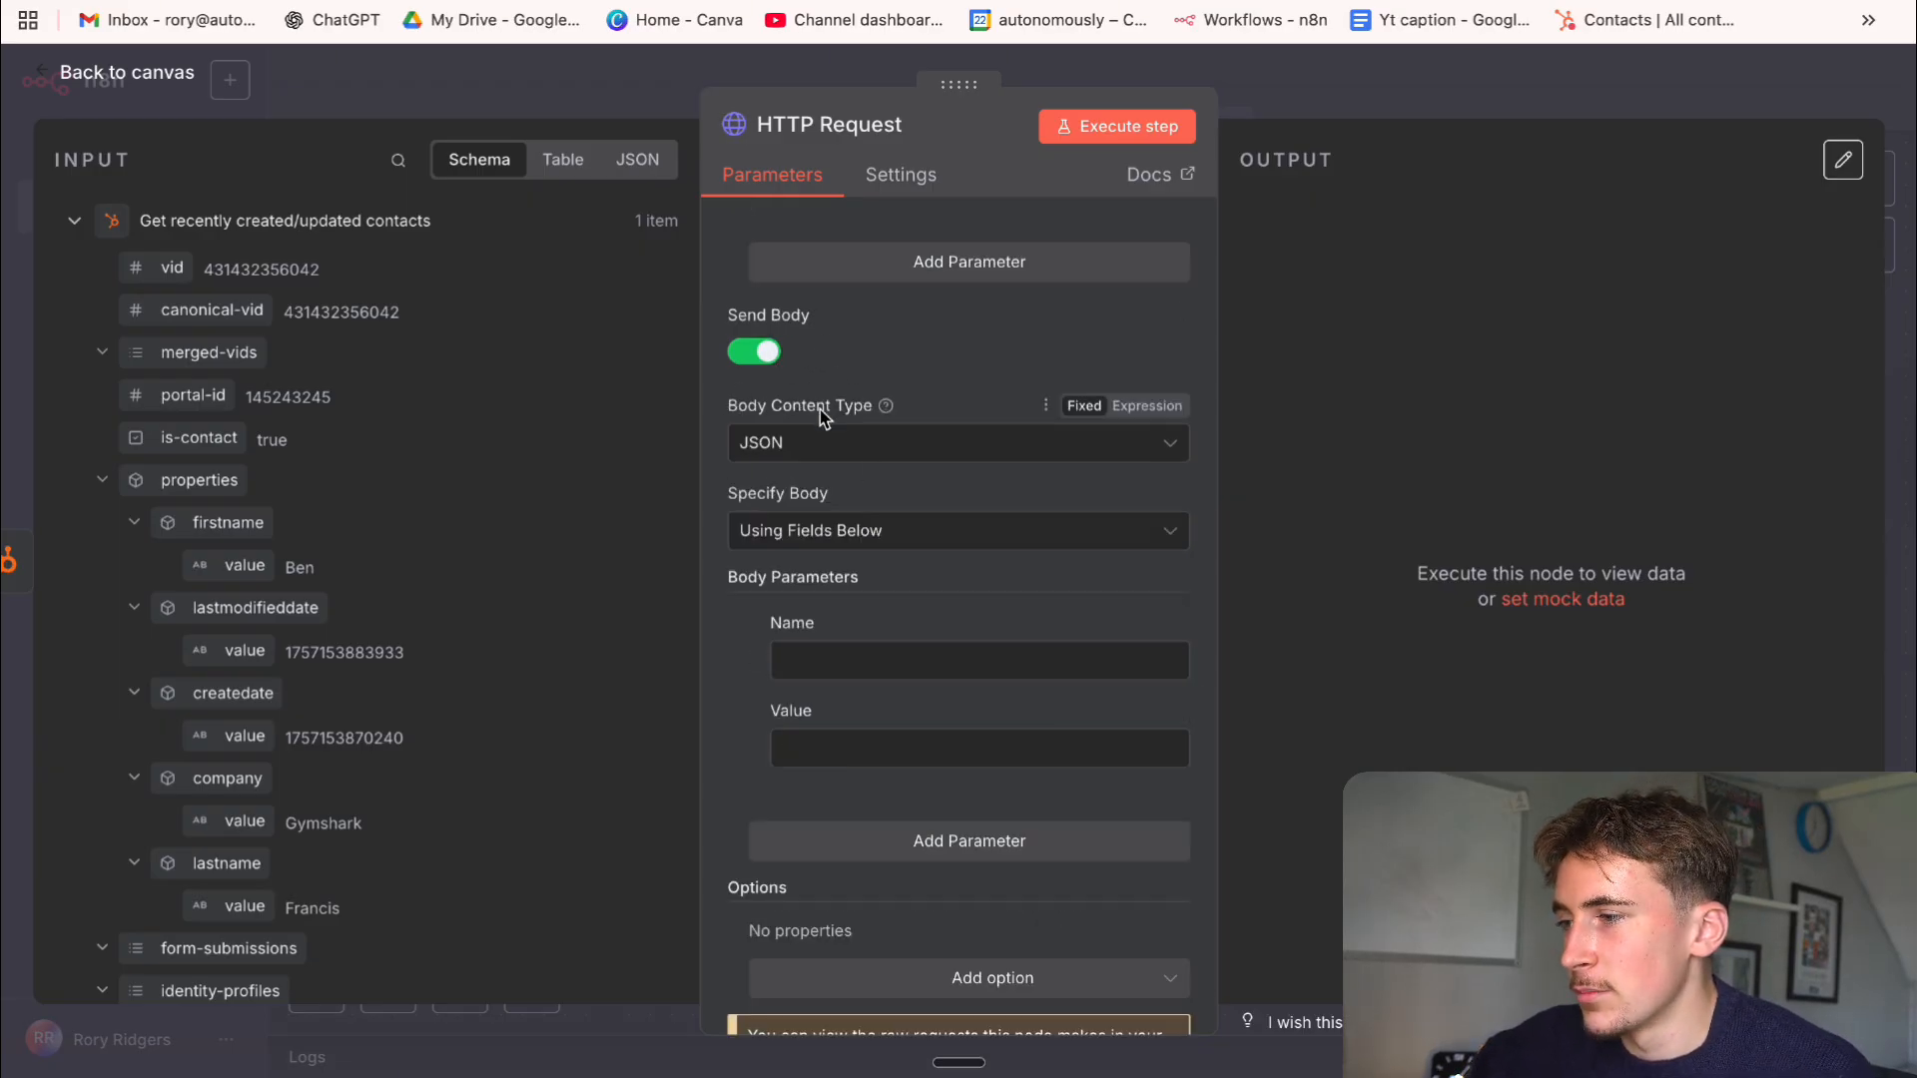
Specify the request body using JSON and paste the prospects_to_match expression with full_name, company_name and email
click(803, 530)
click(856, 639)
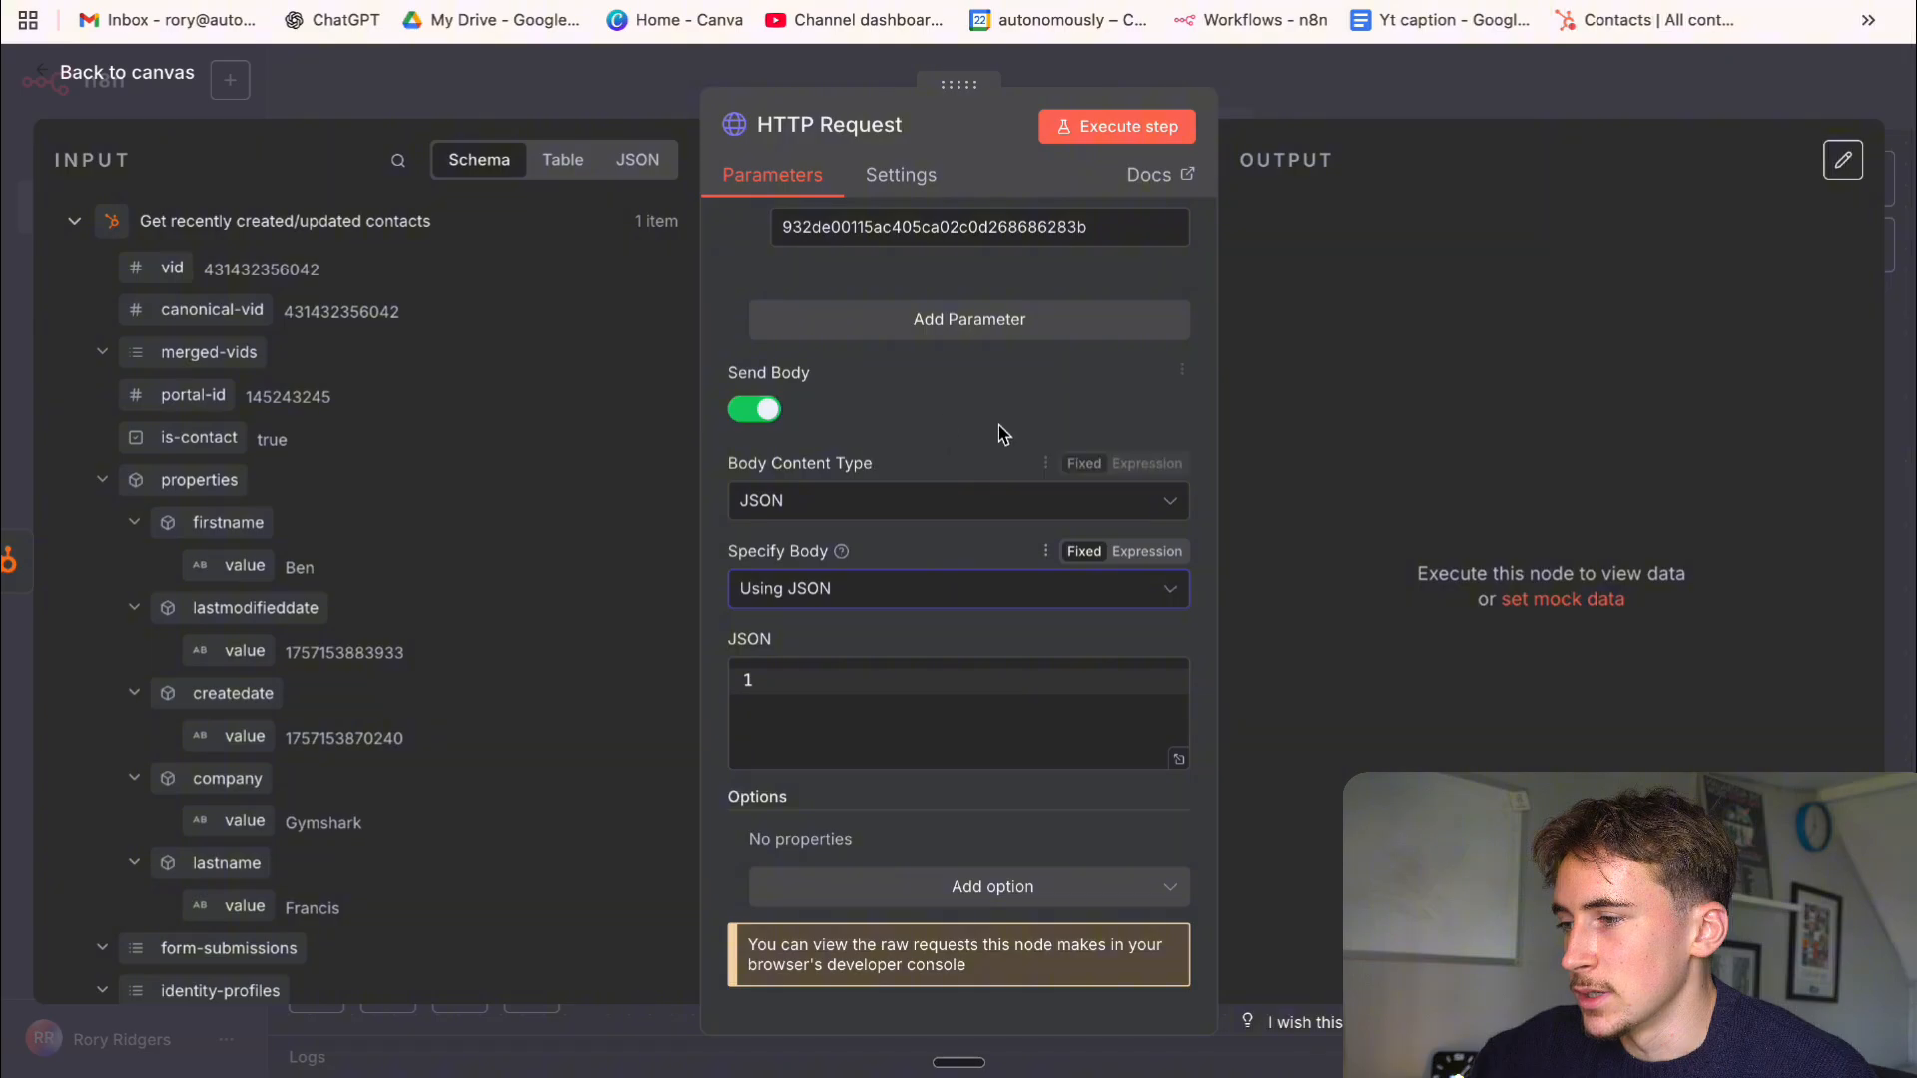
key(super+v)
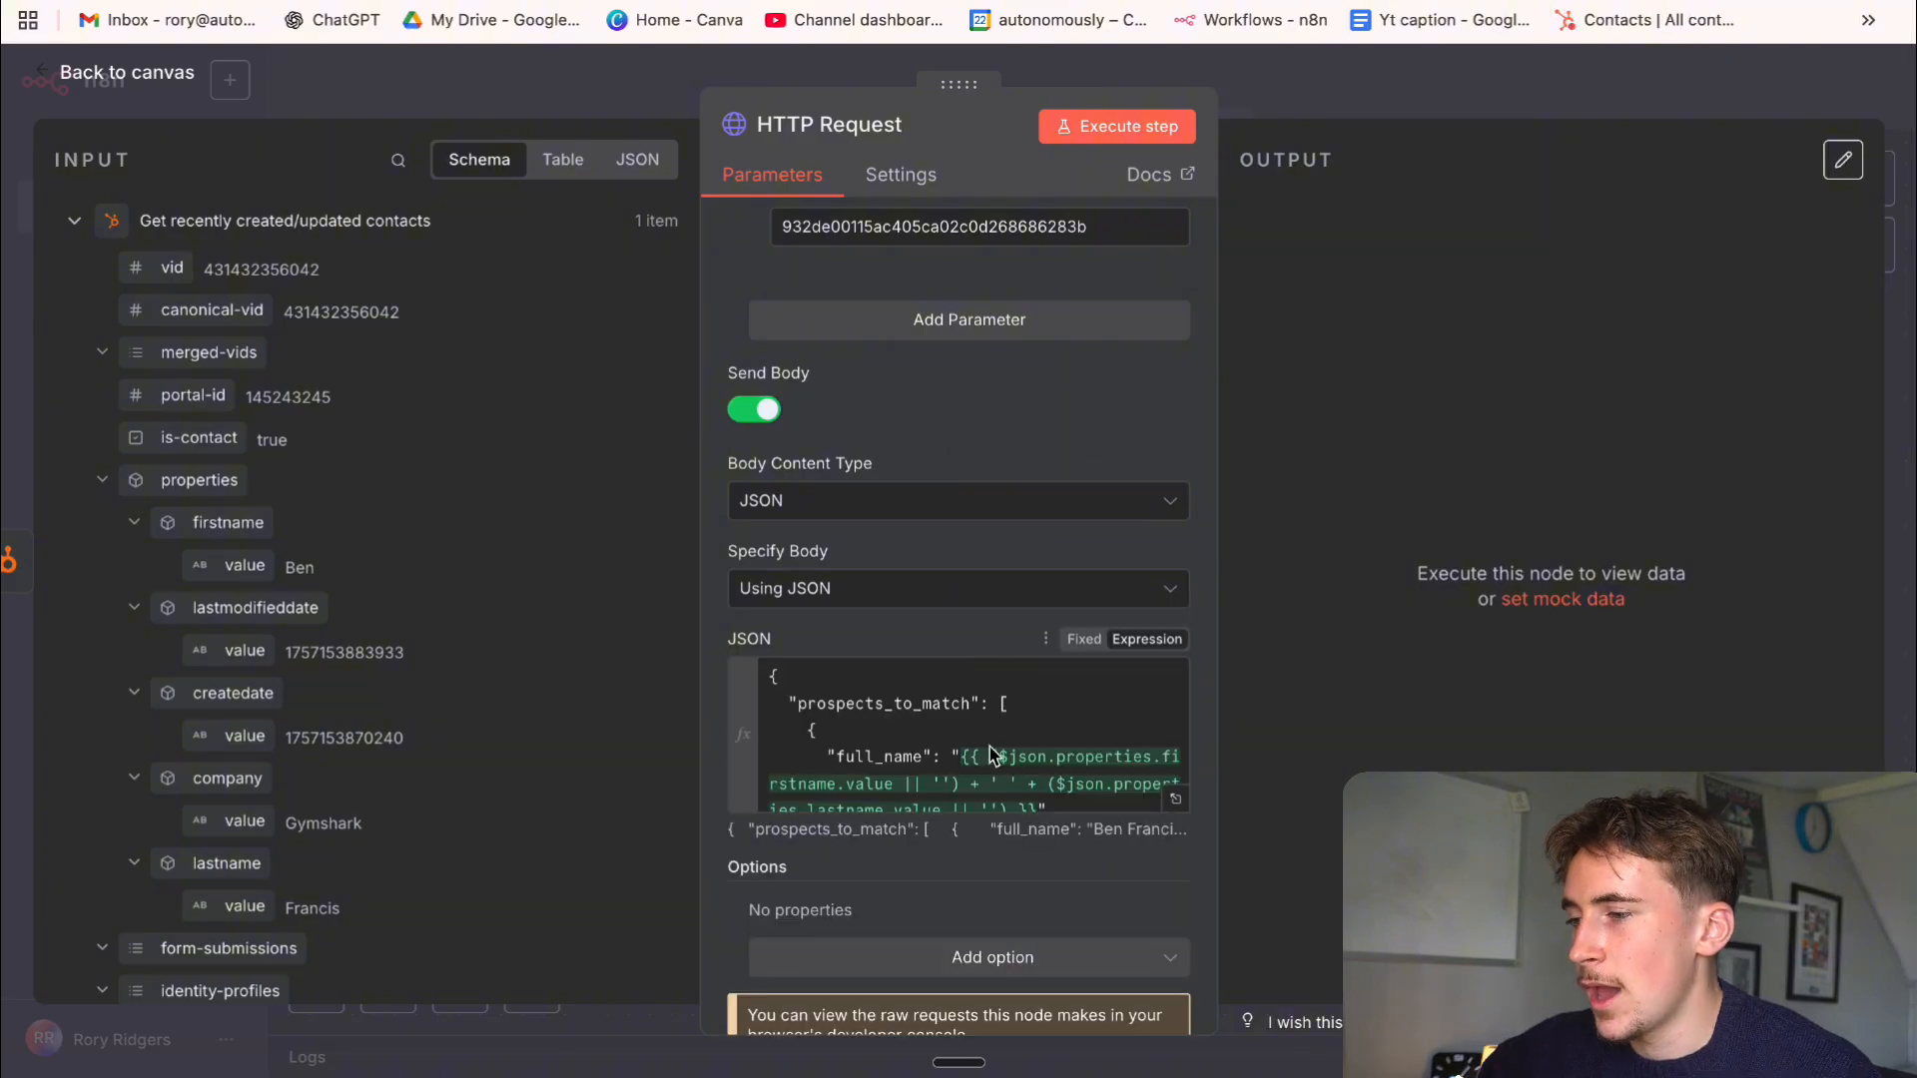
Open the JSON body in the expression editor and compare its name, company and email mappings with the HubSpot contact fields
click(1176, 798)
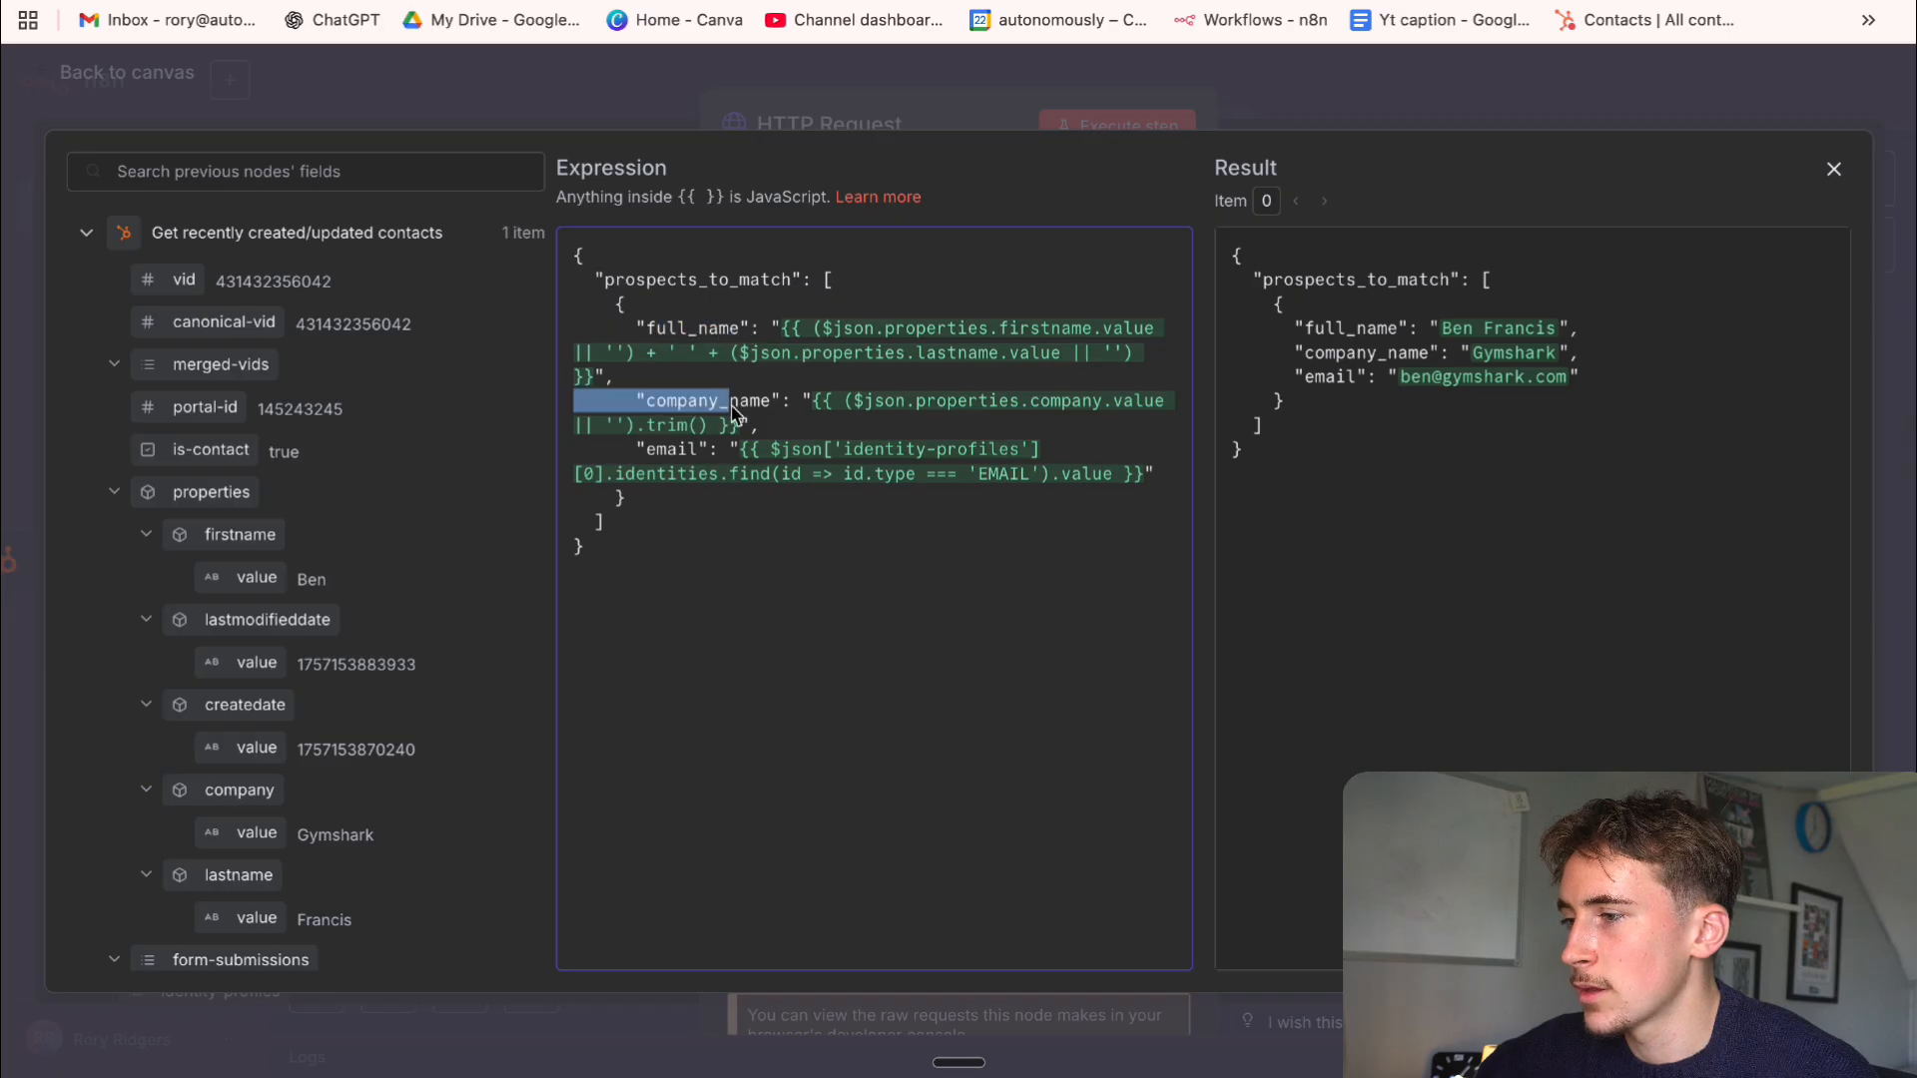
click(799, 506)
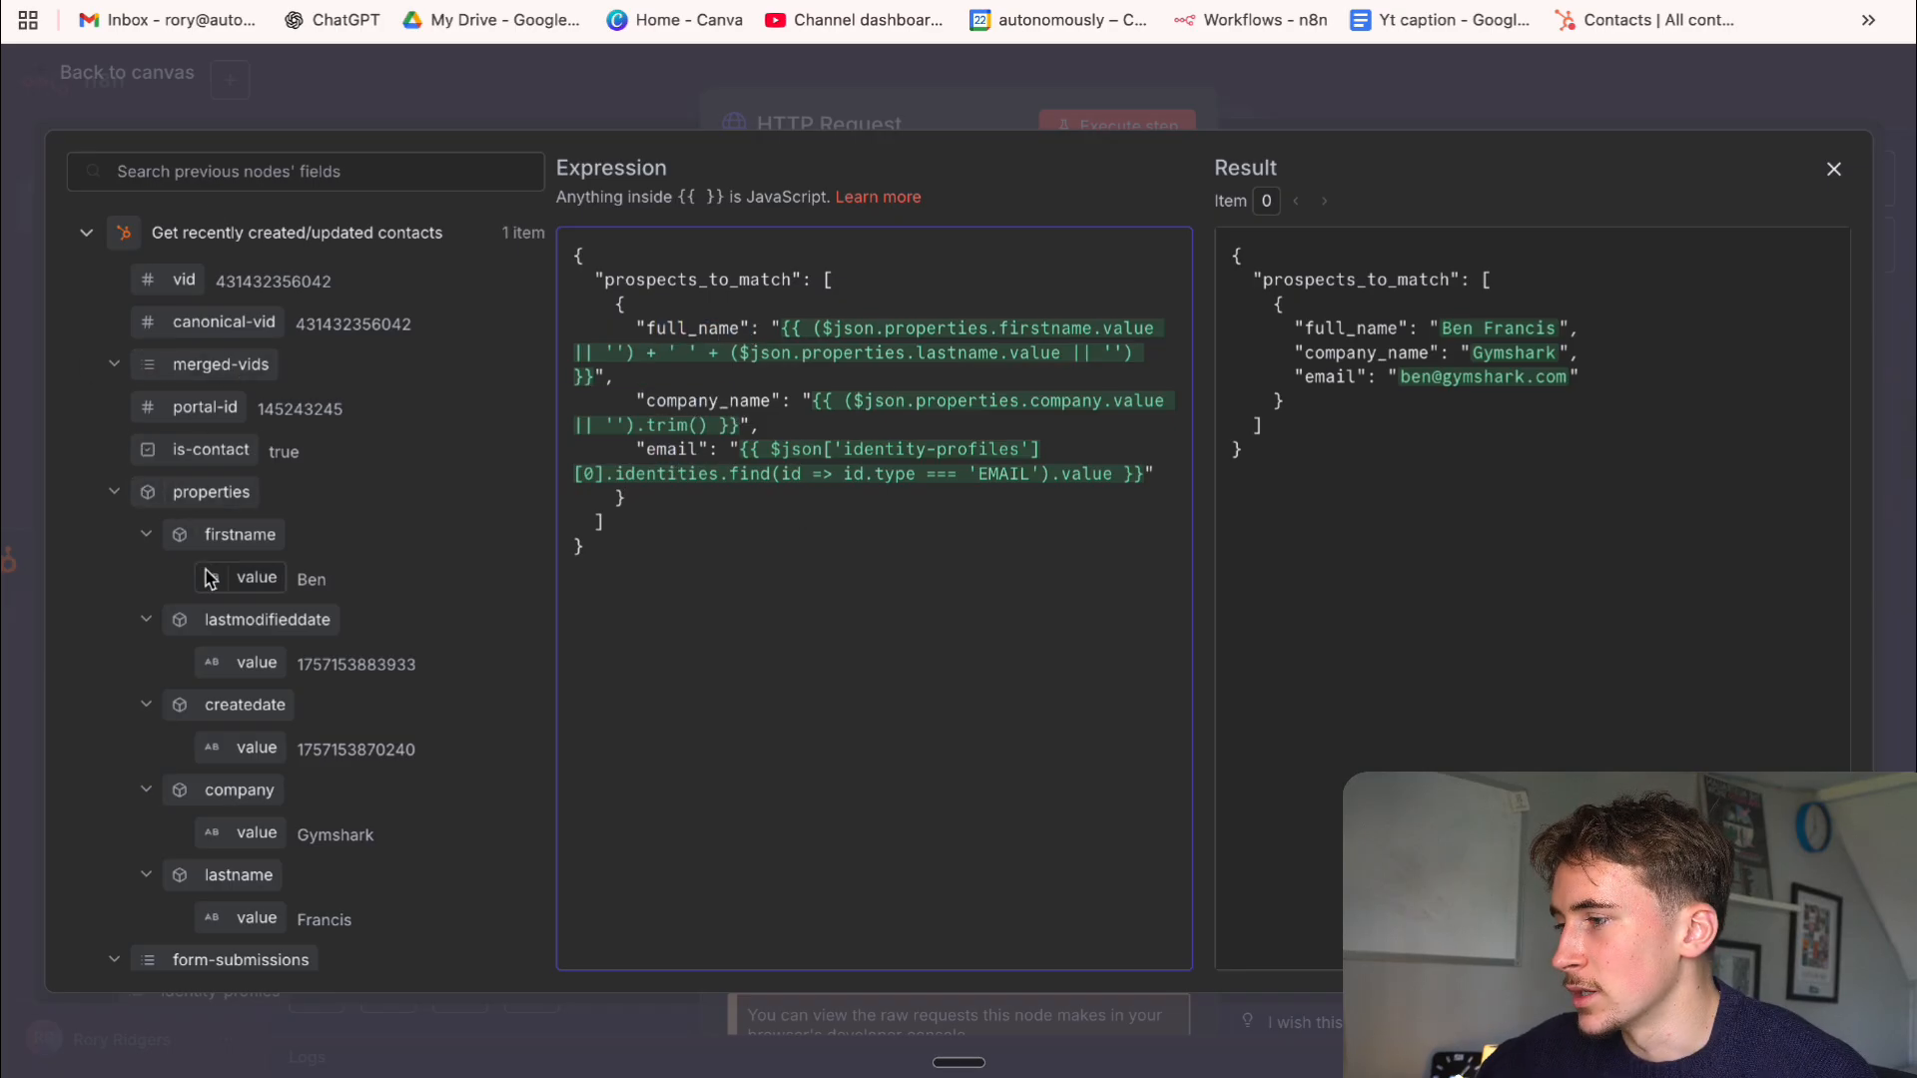
scroll(240, 577, down, 2)
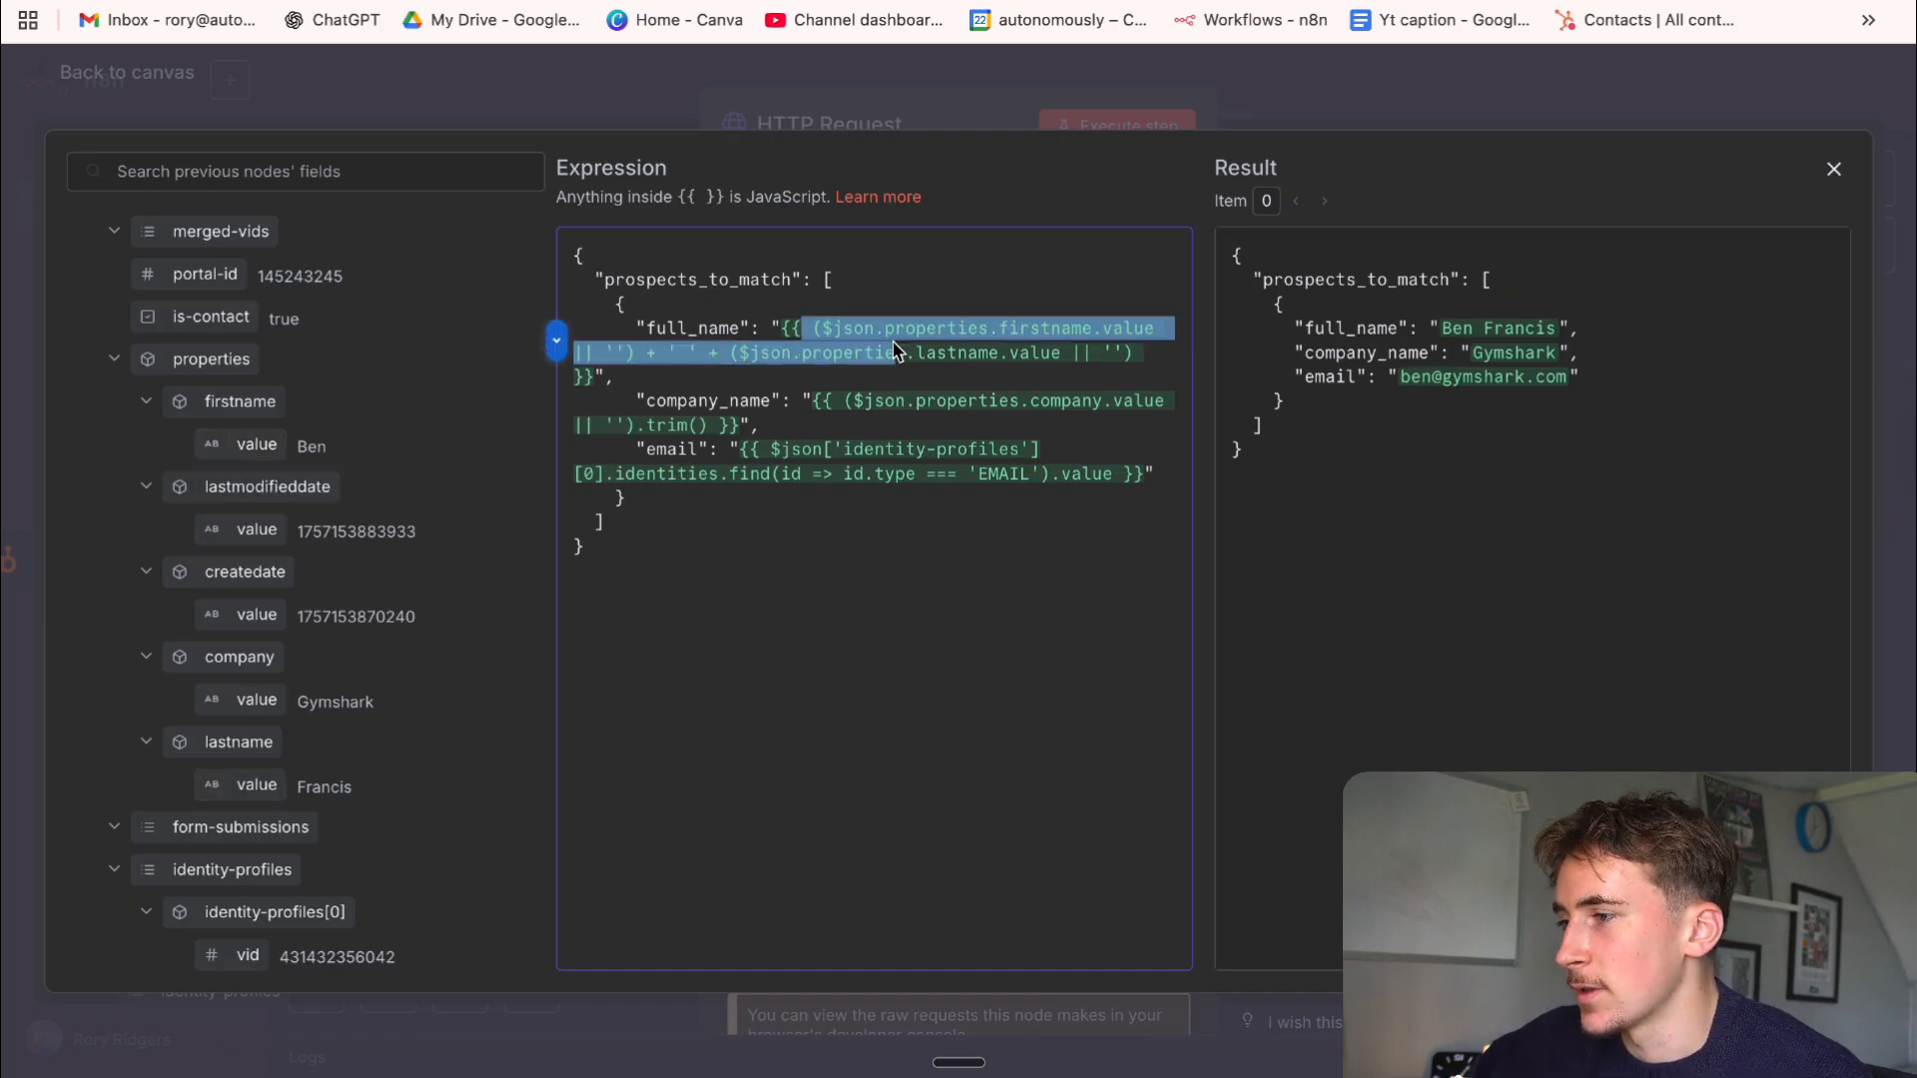
Compare the body's email mapping with the contact's identity-profiles fields and close the expression editor
click(856, 405)
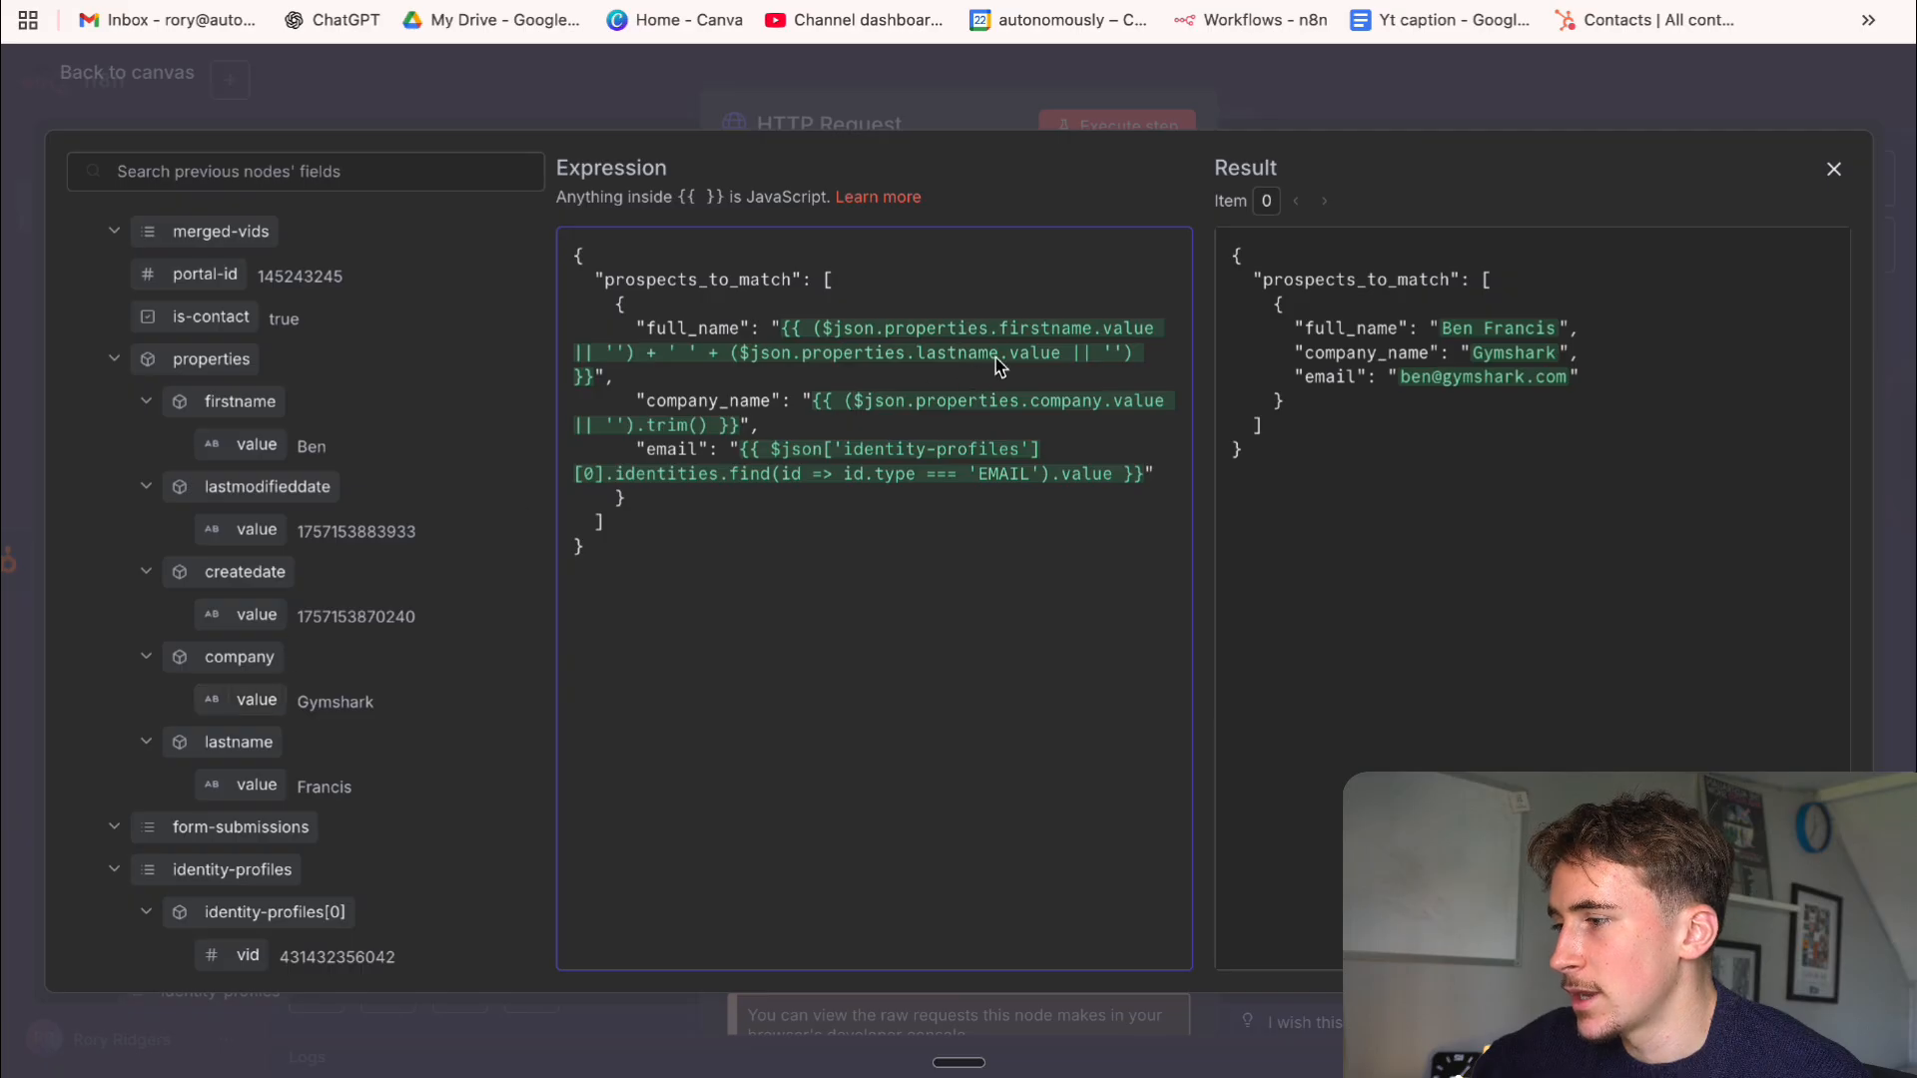
scroll(330, 440, down, 5)
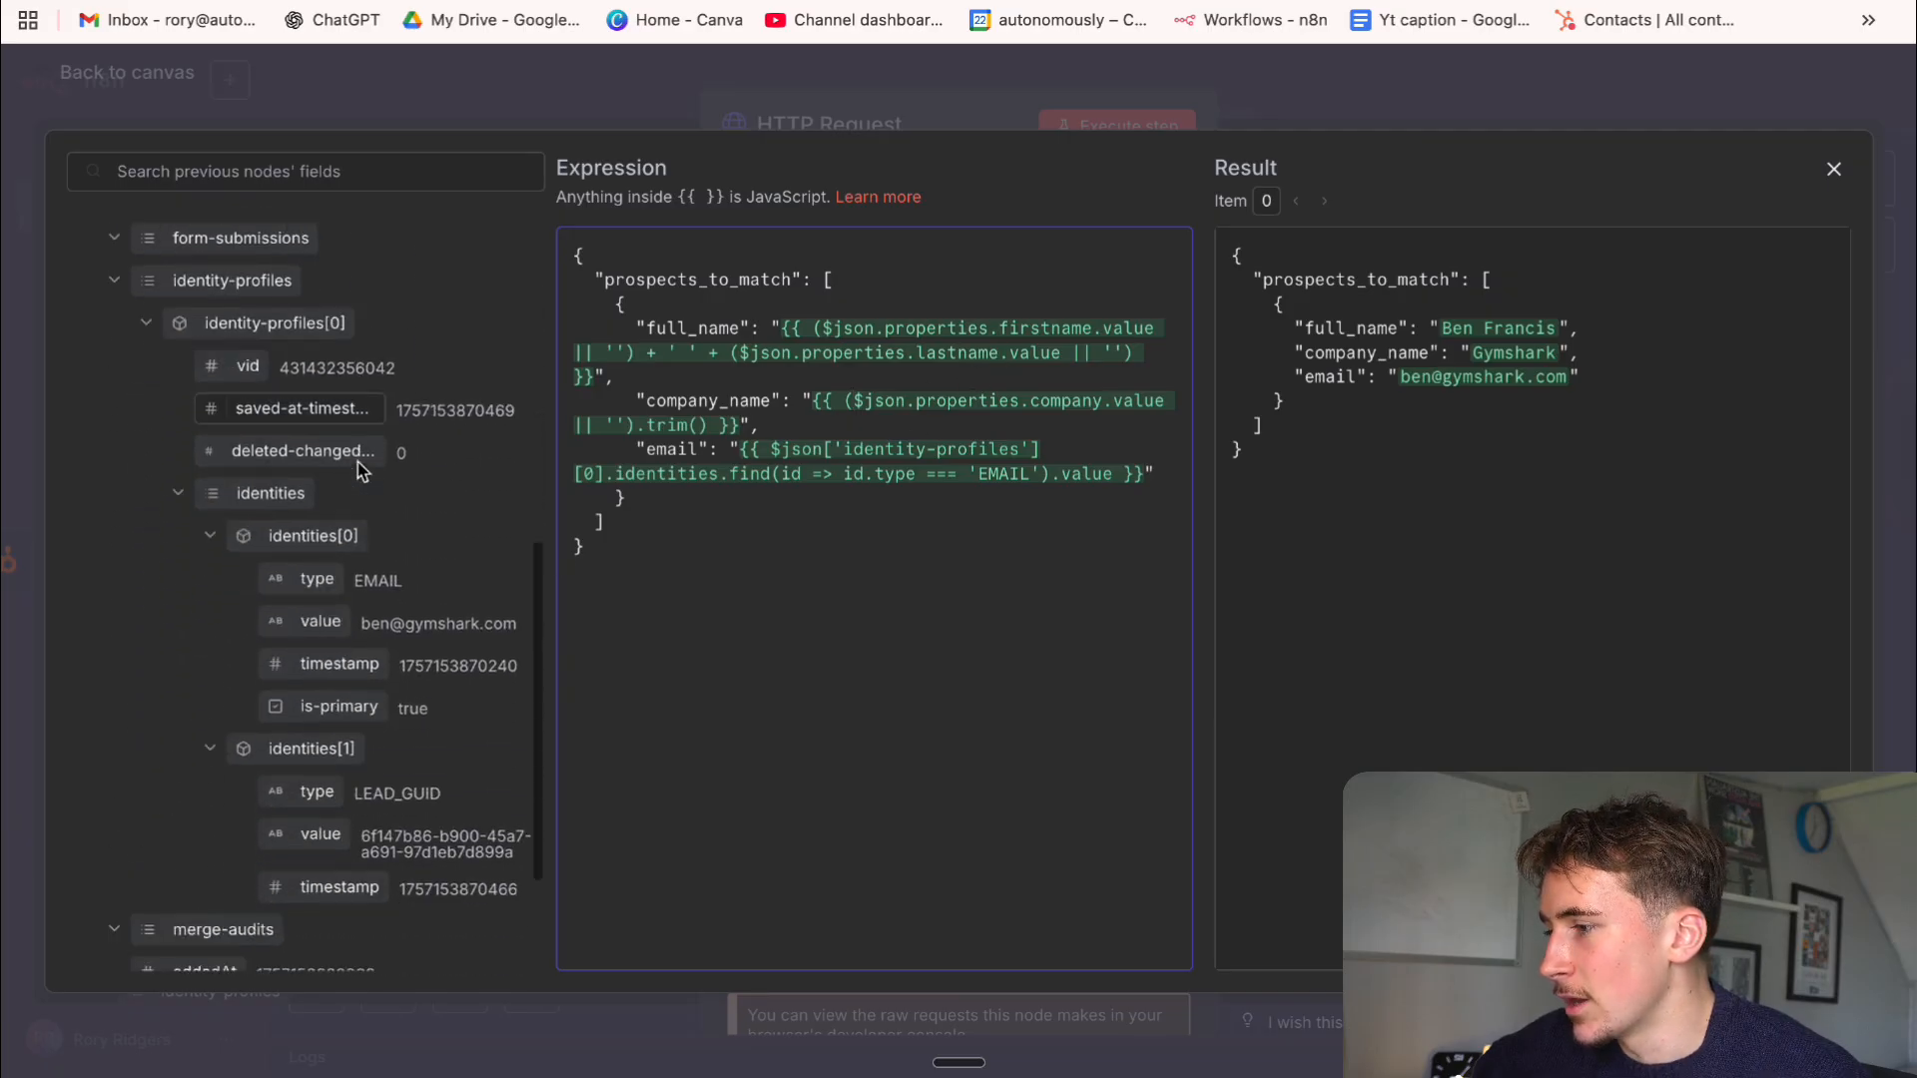
click(1128, 126)
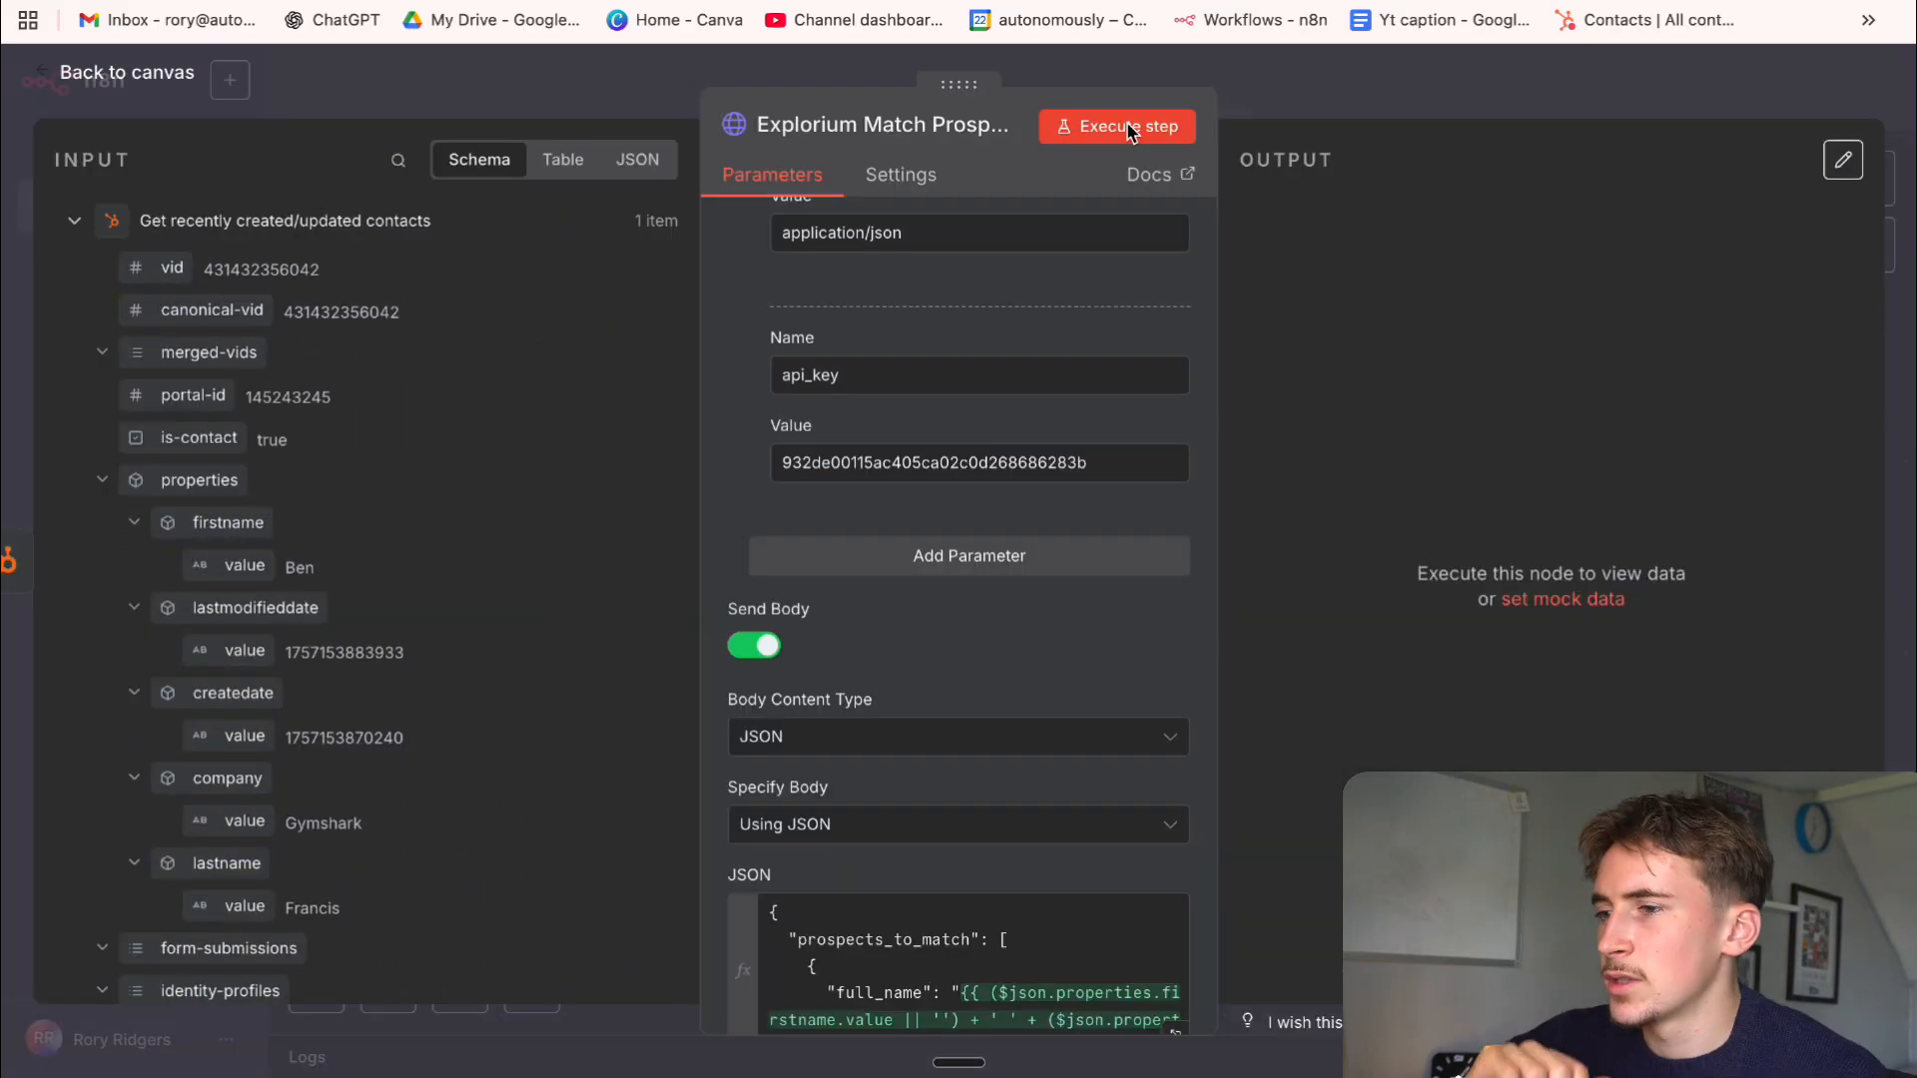
Run the Explorium Match Prospects node, examine the prospect_id in its output and return to the canvas
click(1131, 127)
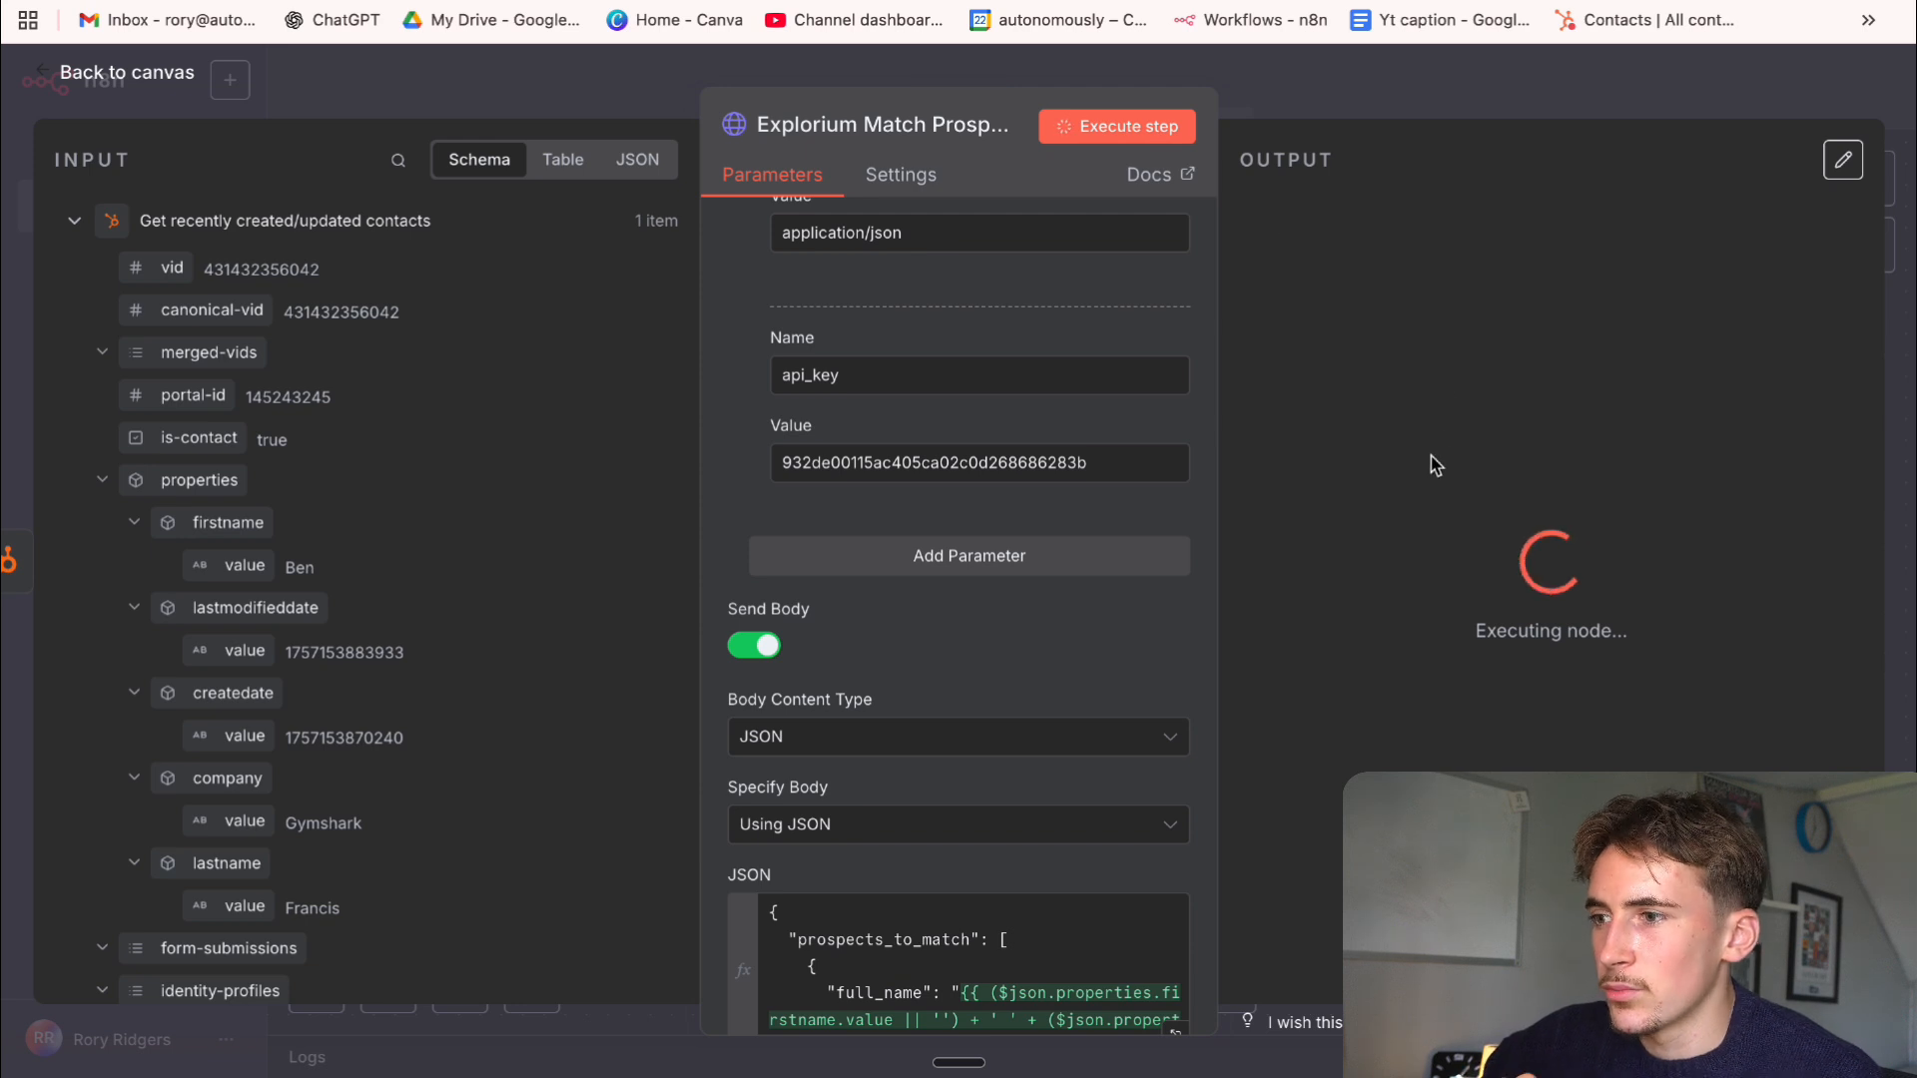
drag(1479, 306, 1580, 307)
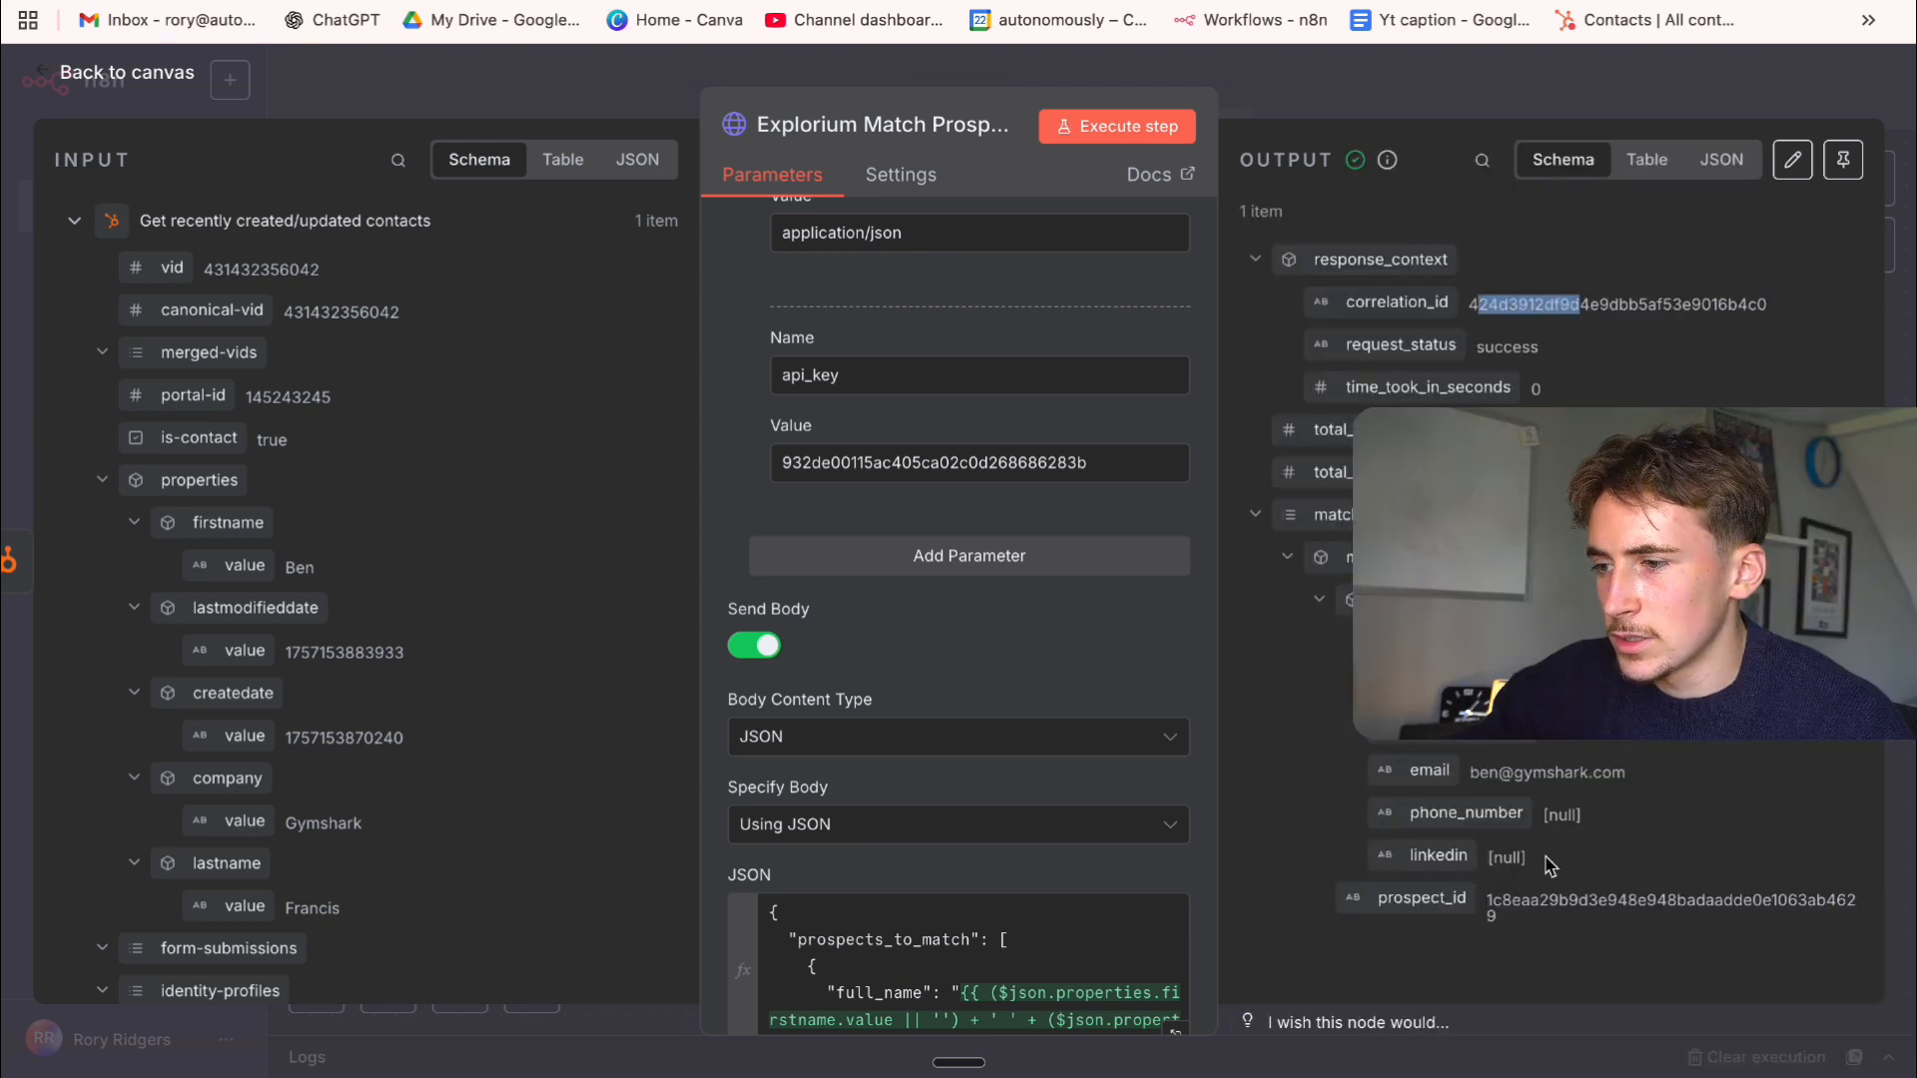
double_click(1492, 920)
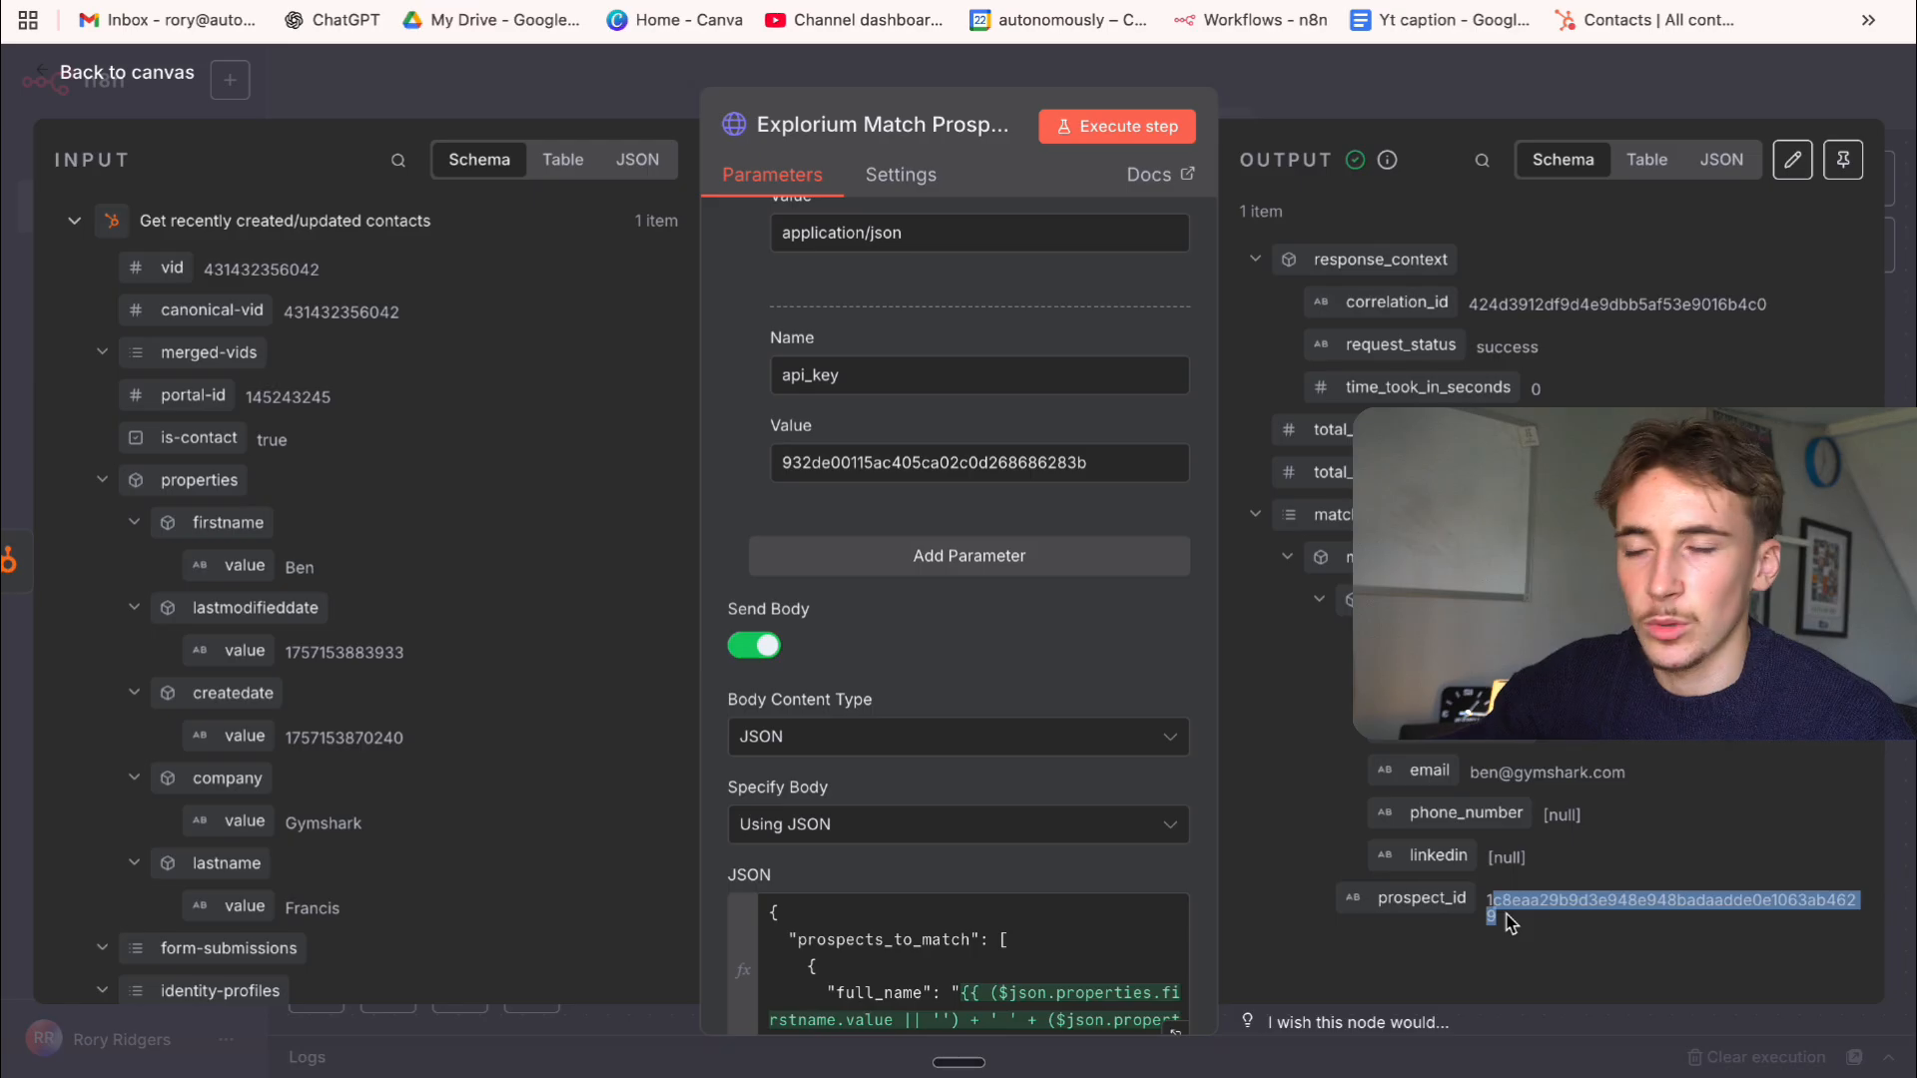
click(1532, 933)
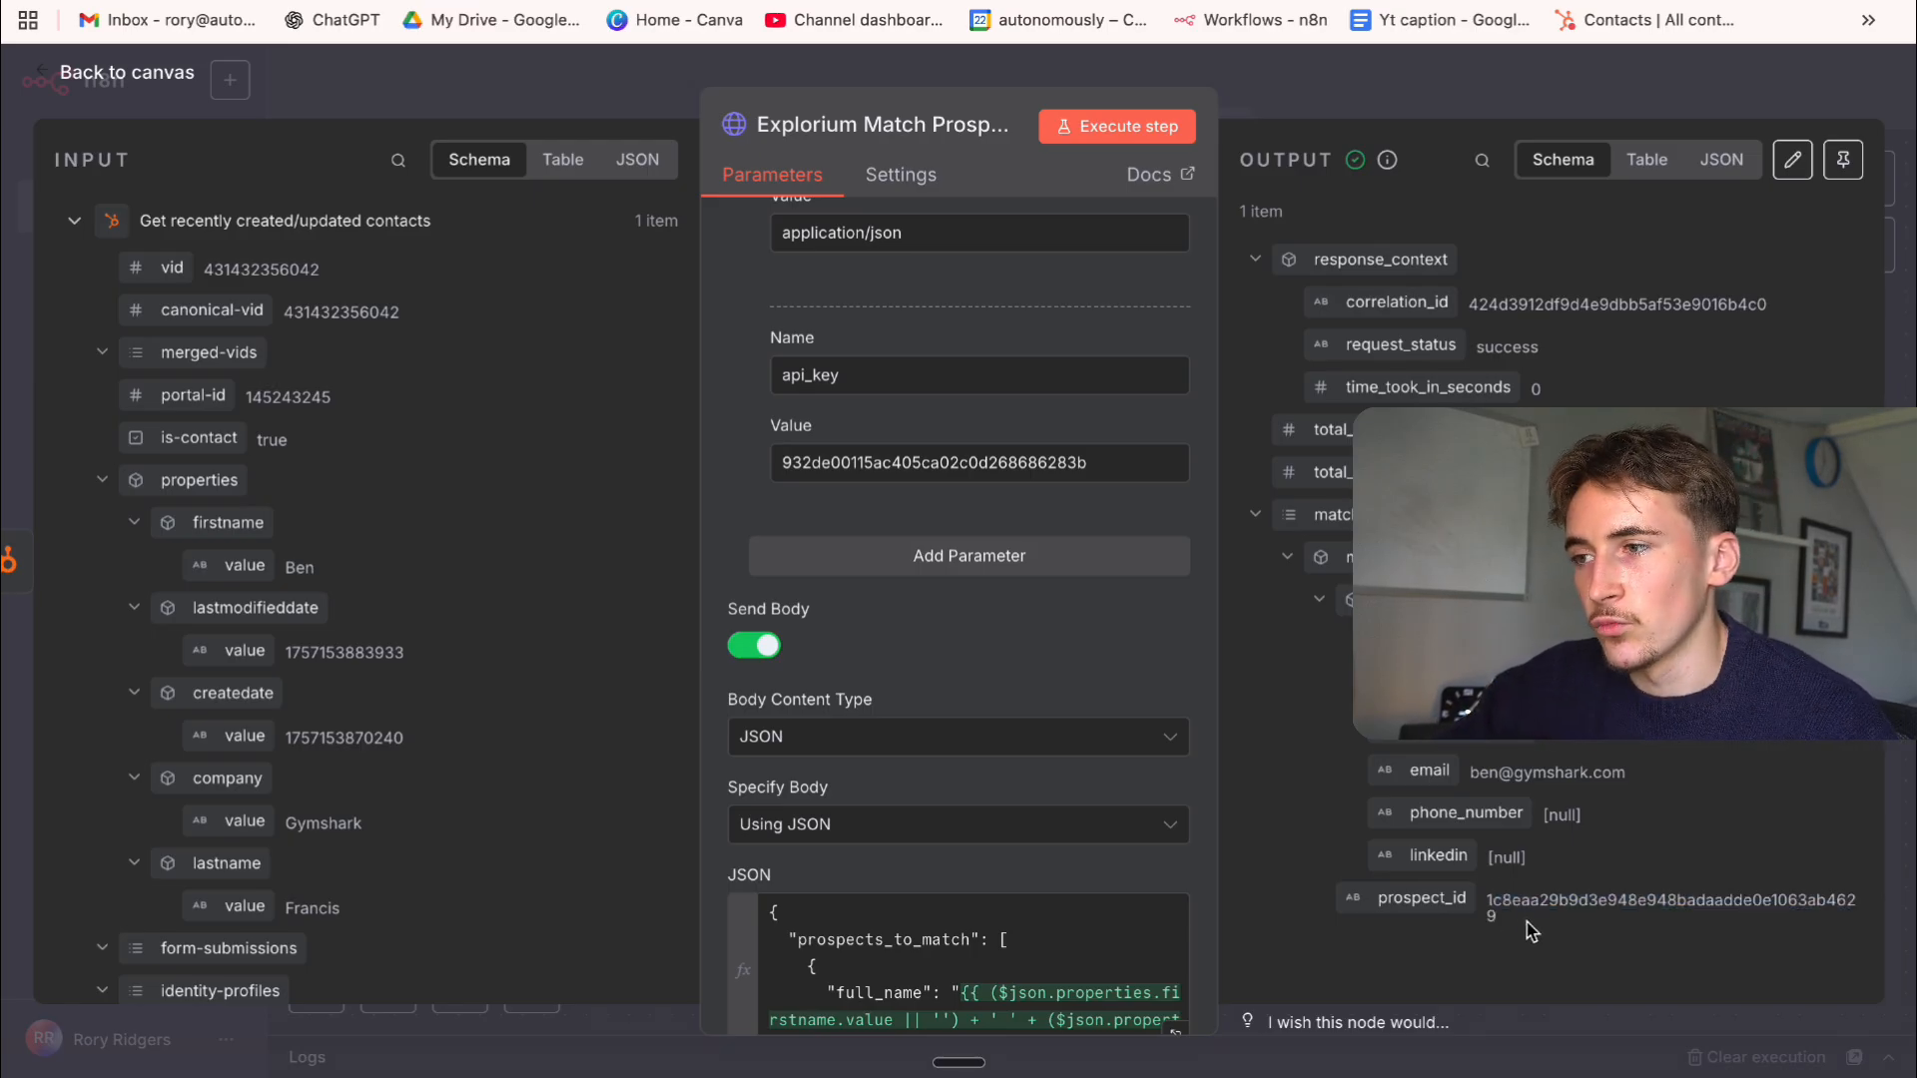
key(Escape)
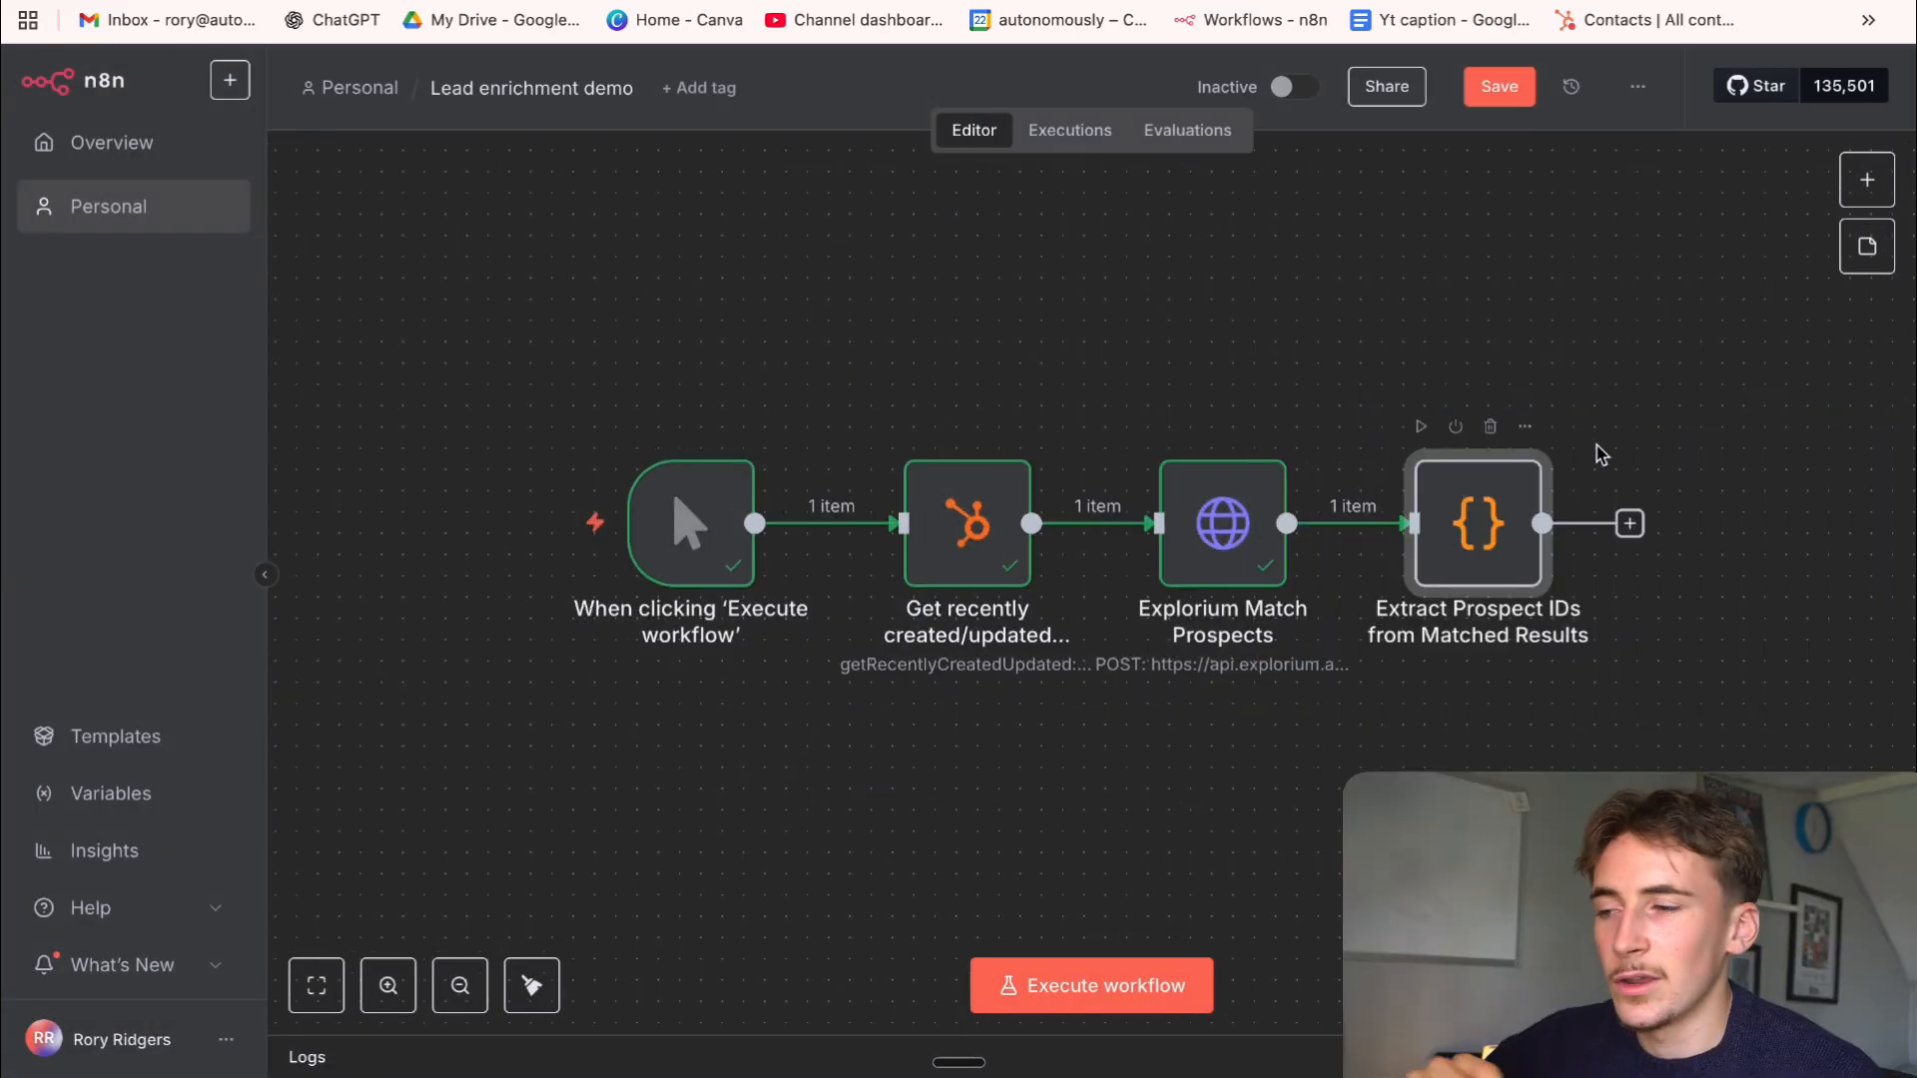
Open the Extract Prospect IDs from Matched Results code node, run it and return to the canvas
scroll(1604, 484, right, 3)
double_click(1325, 529)
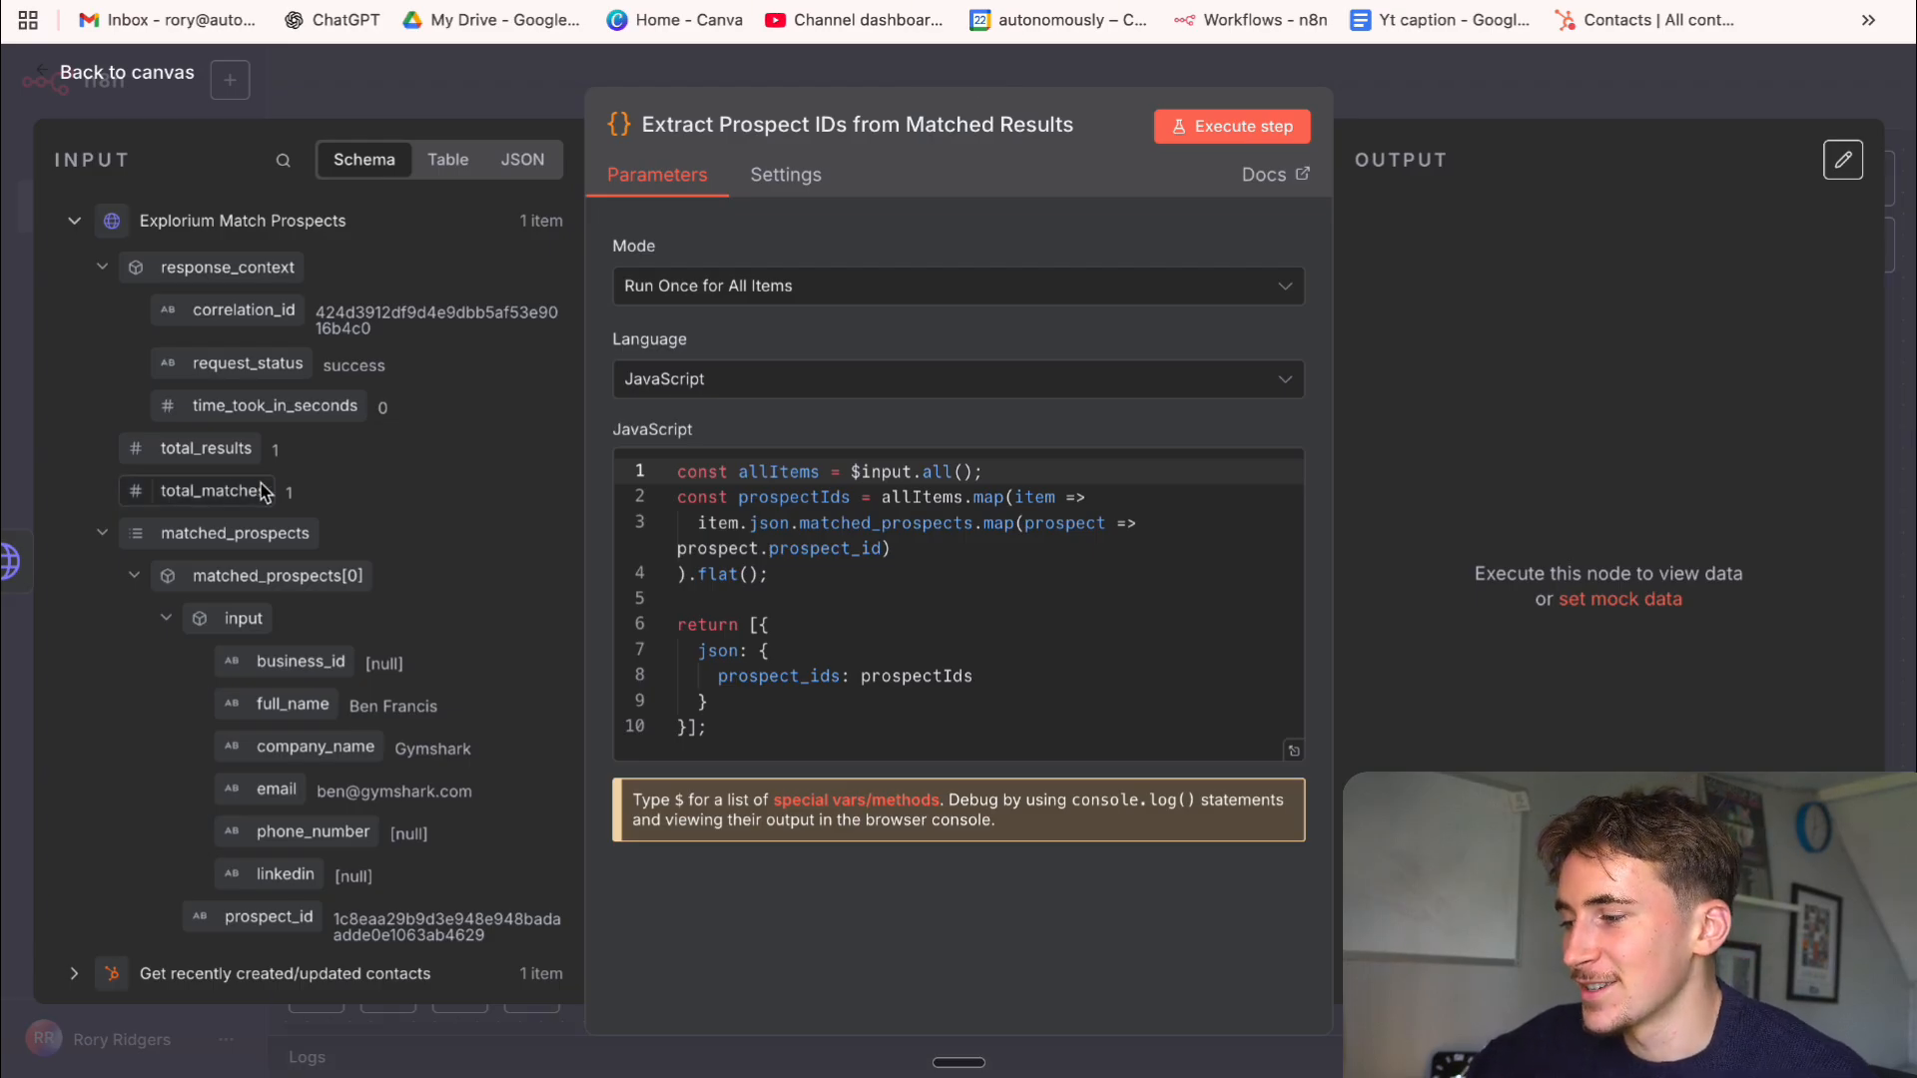
scroll(265, 491, down, 1)
scroll(265, 491, up, 1)
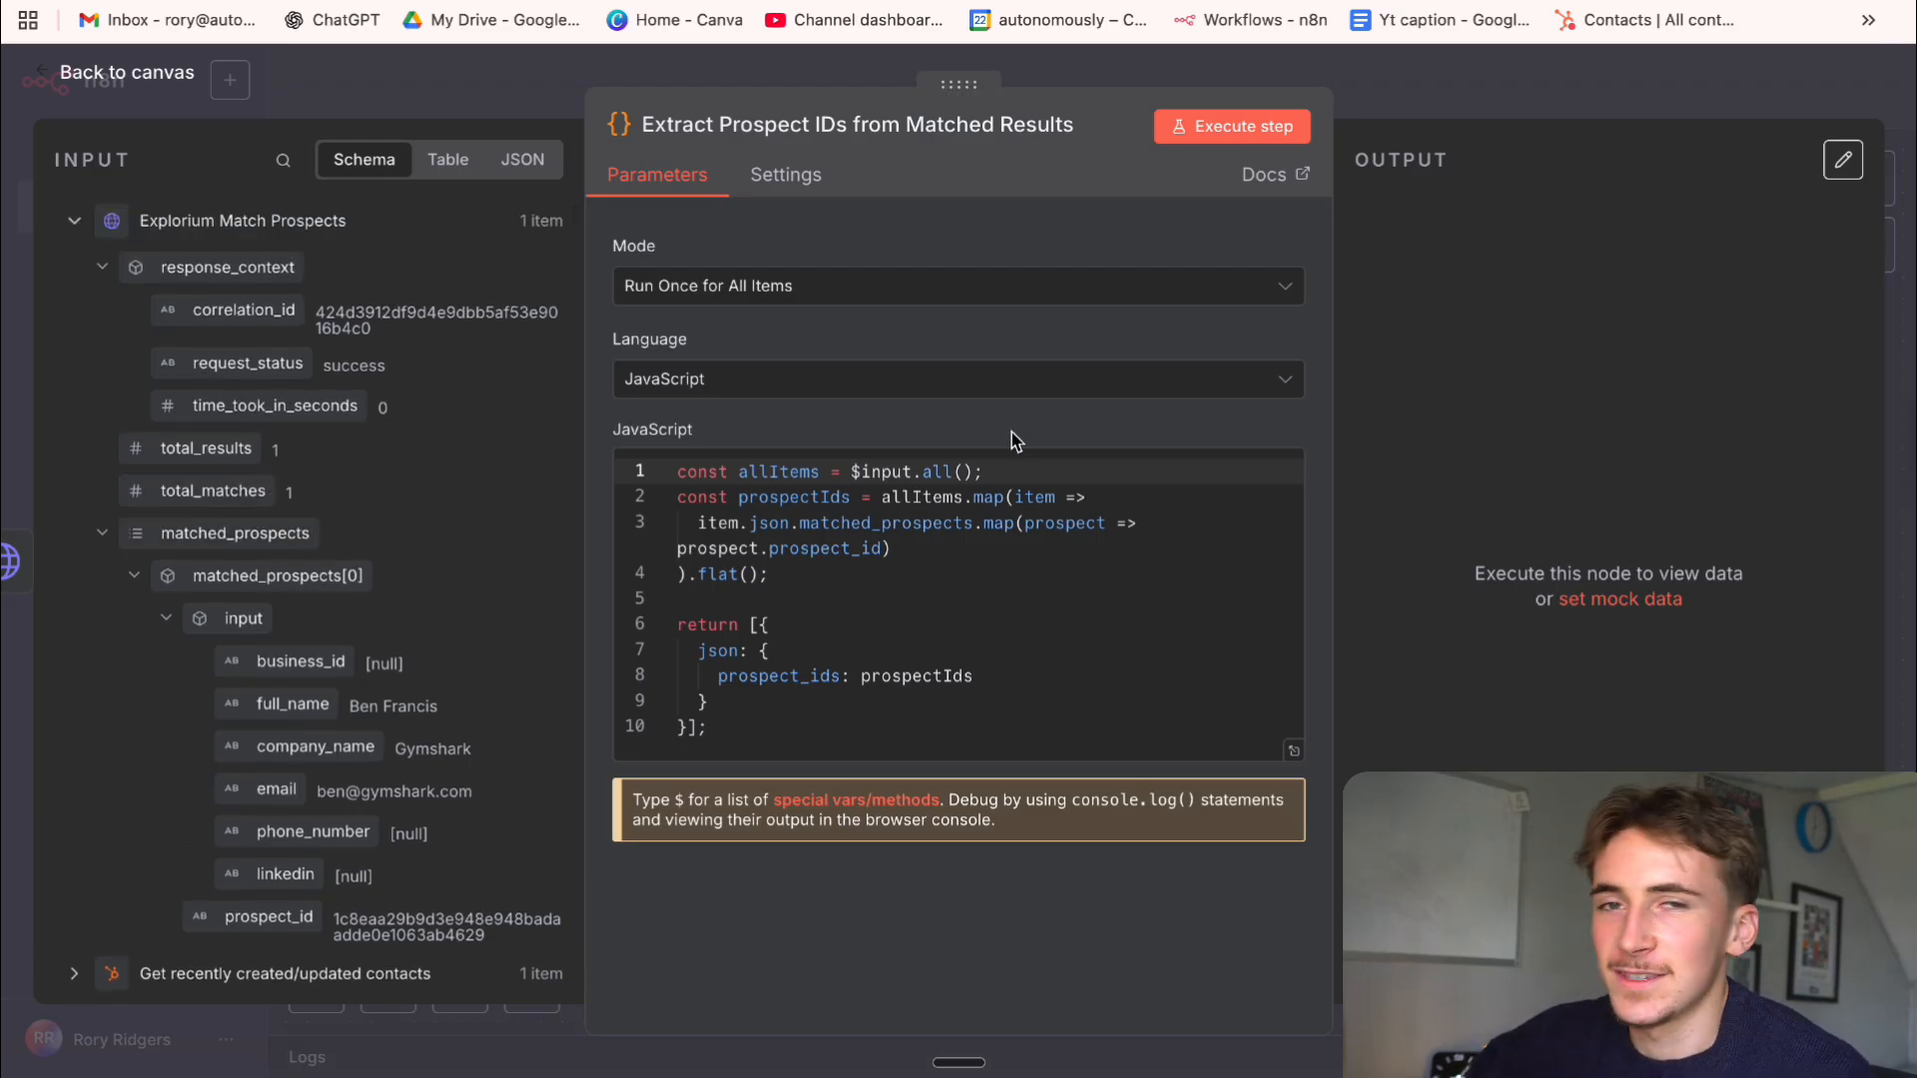
click(1199, 126)
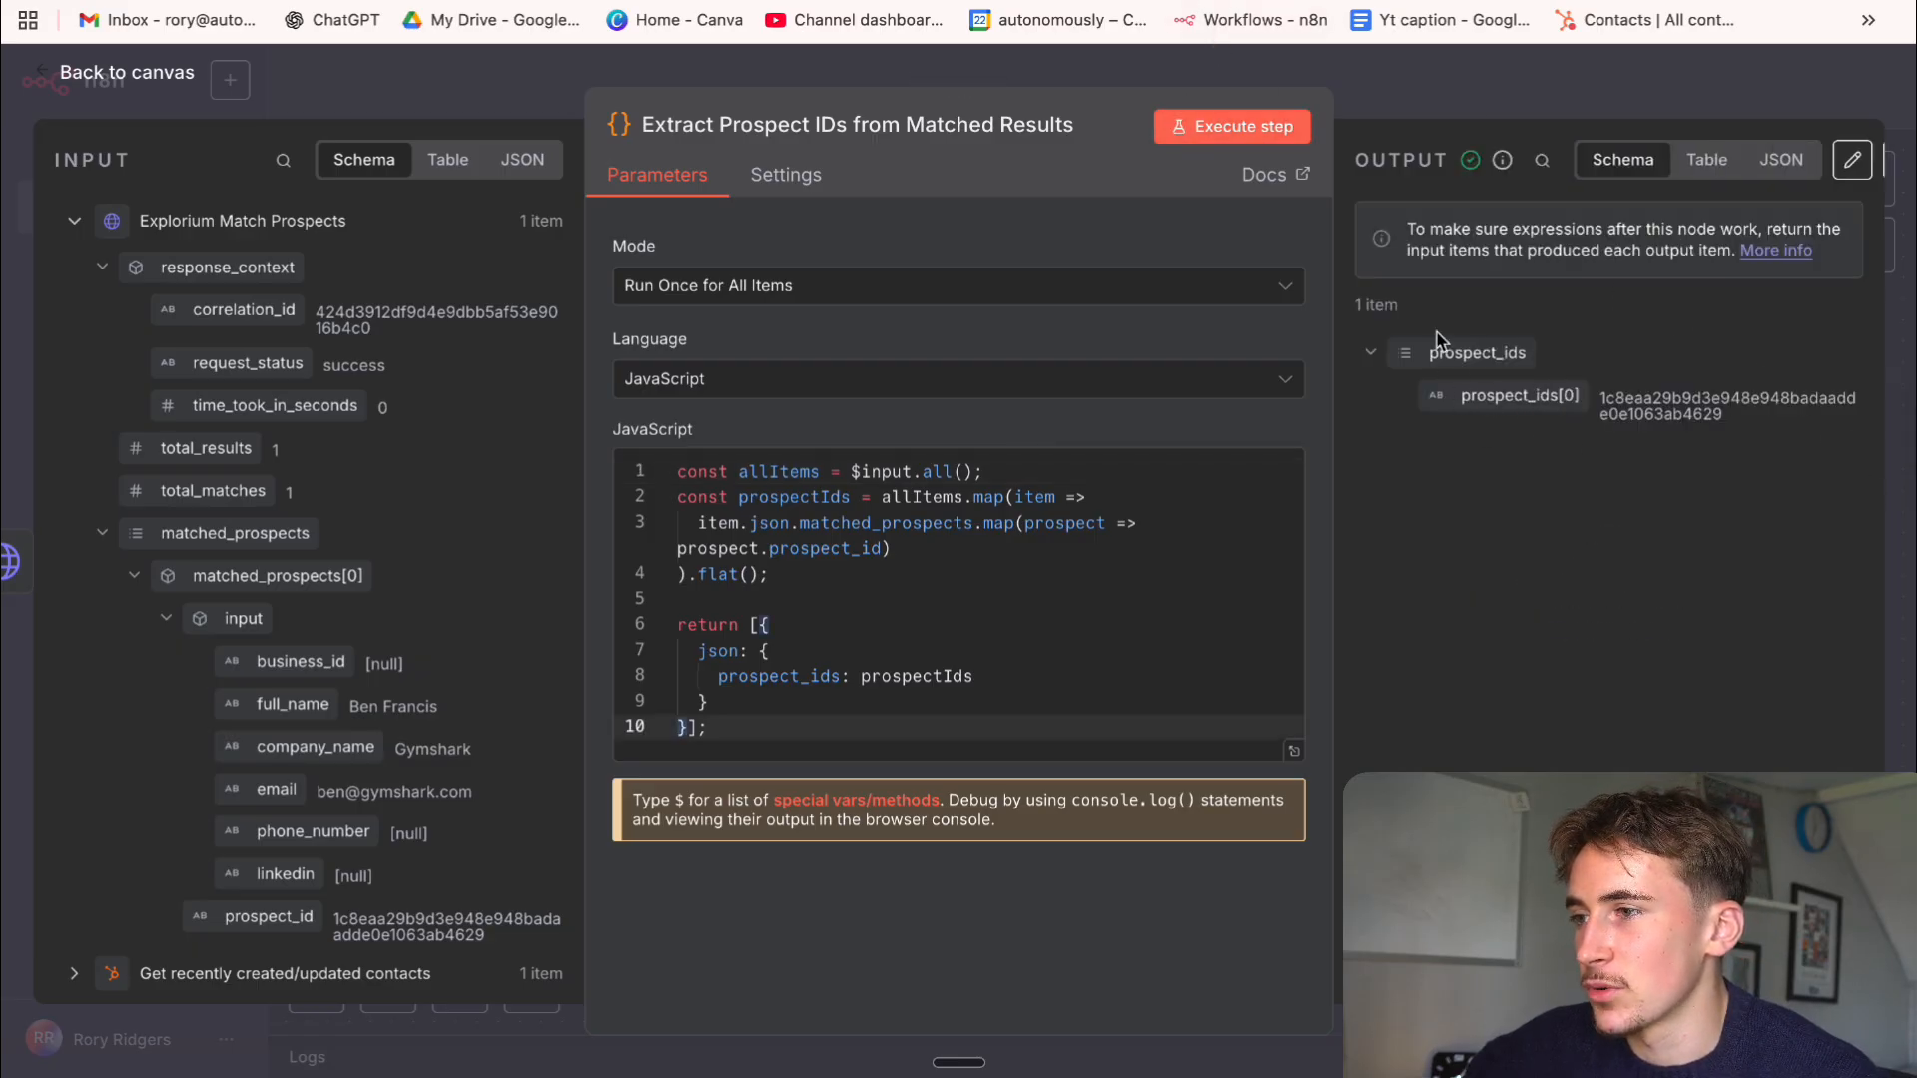
click(1409, 102)
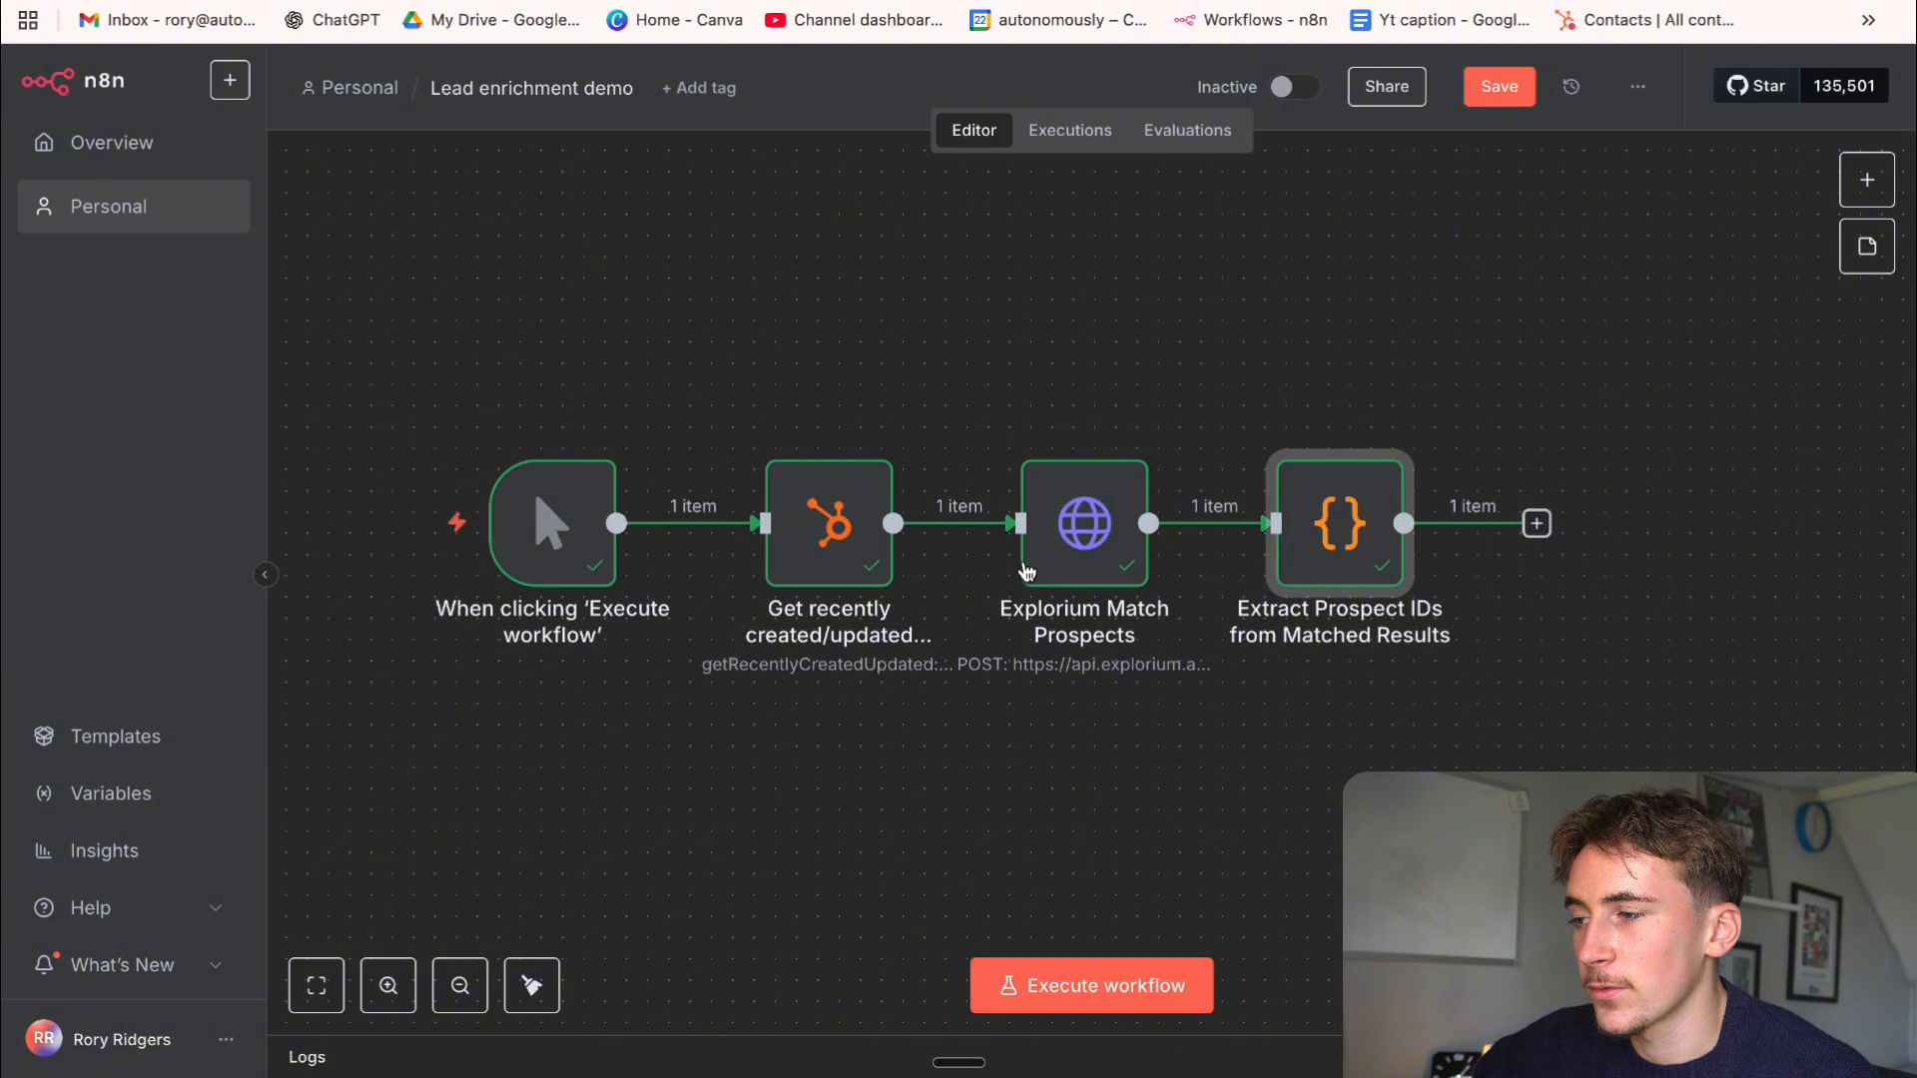
Review the HubSpot node's contact limit and the prospect_ids output of the Extract Prospect IDs node
double_click(827, 529)
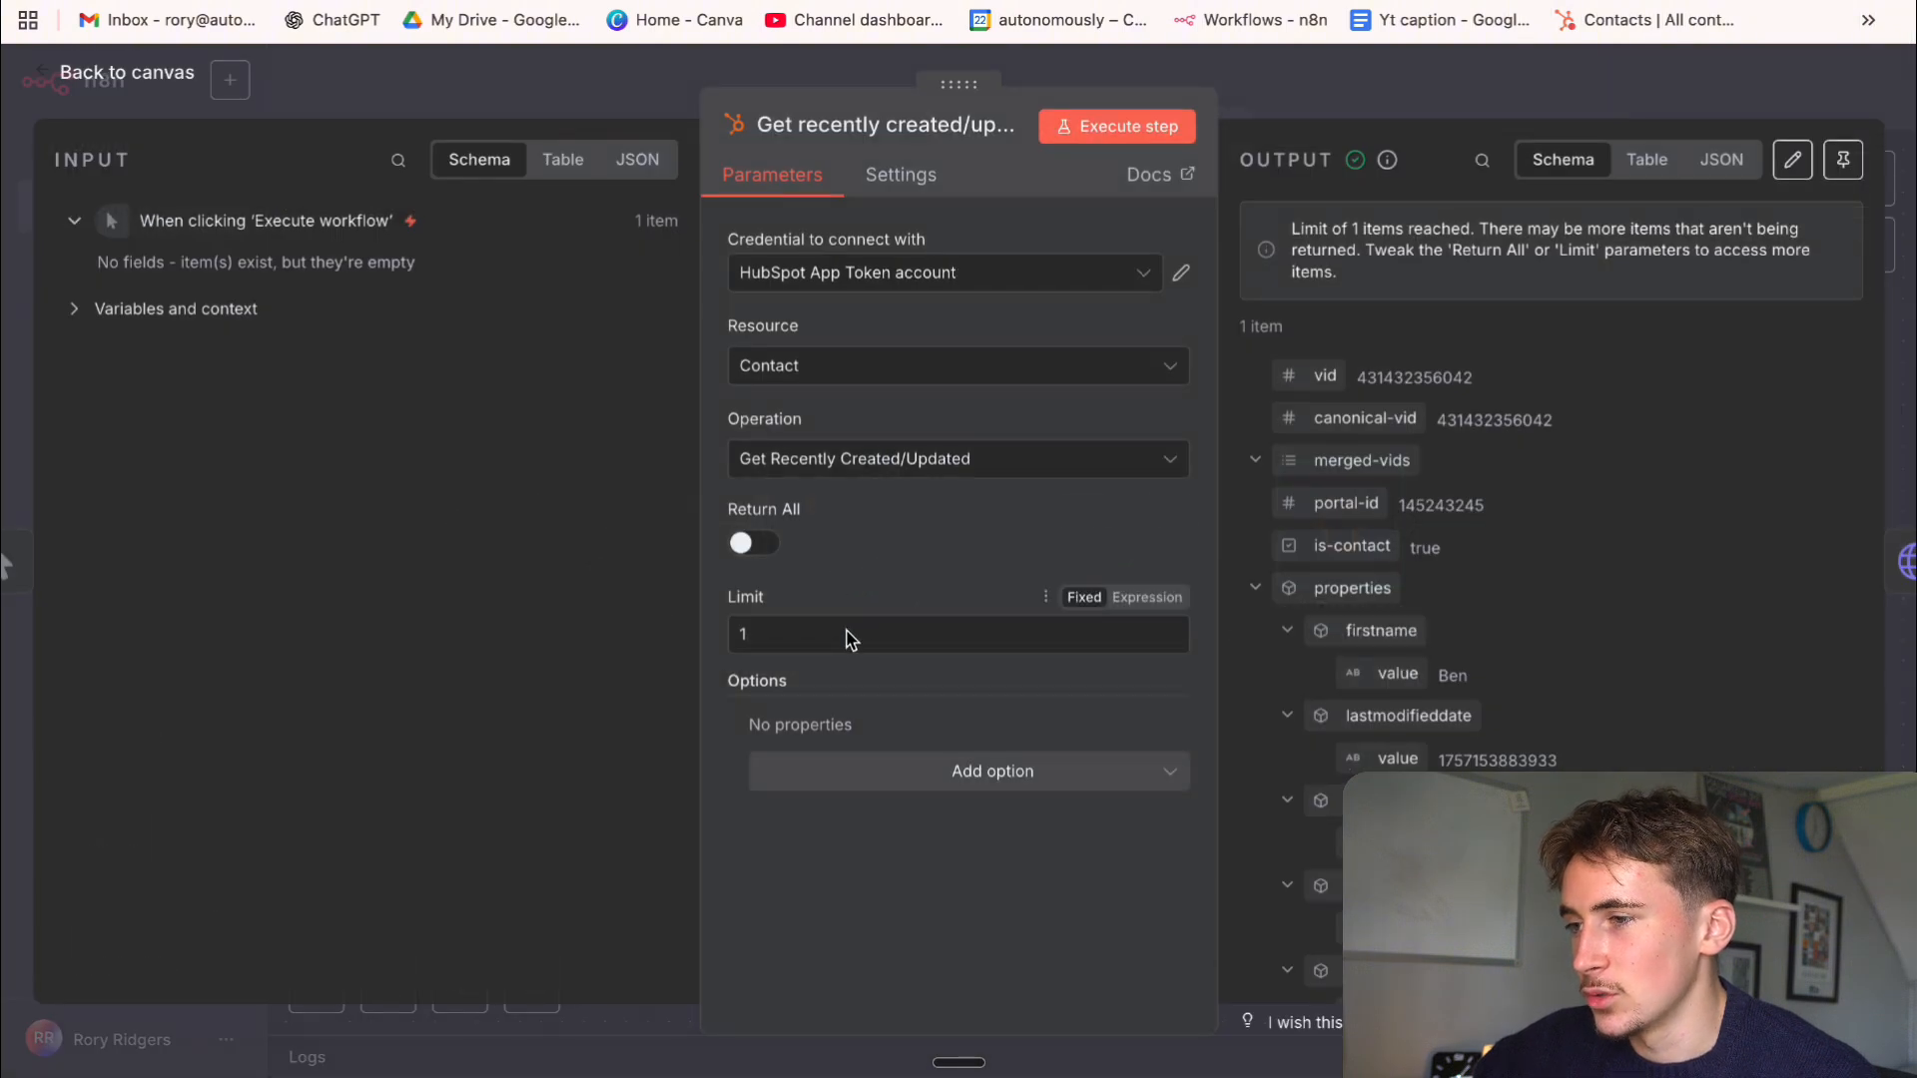
click(1205, 99)
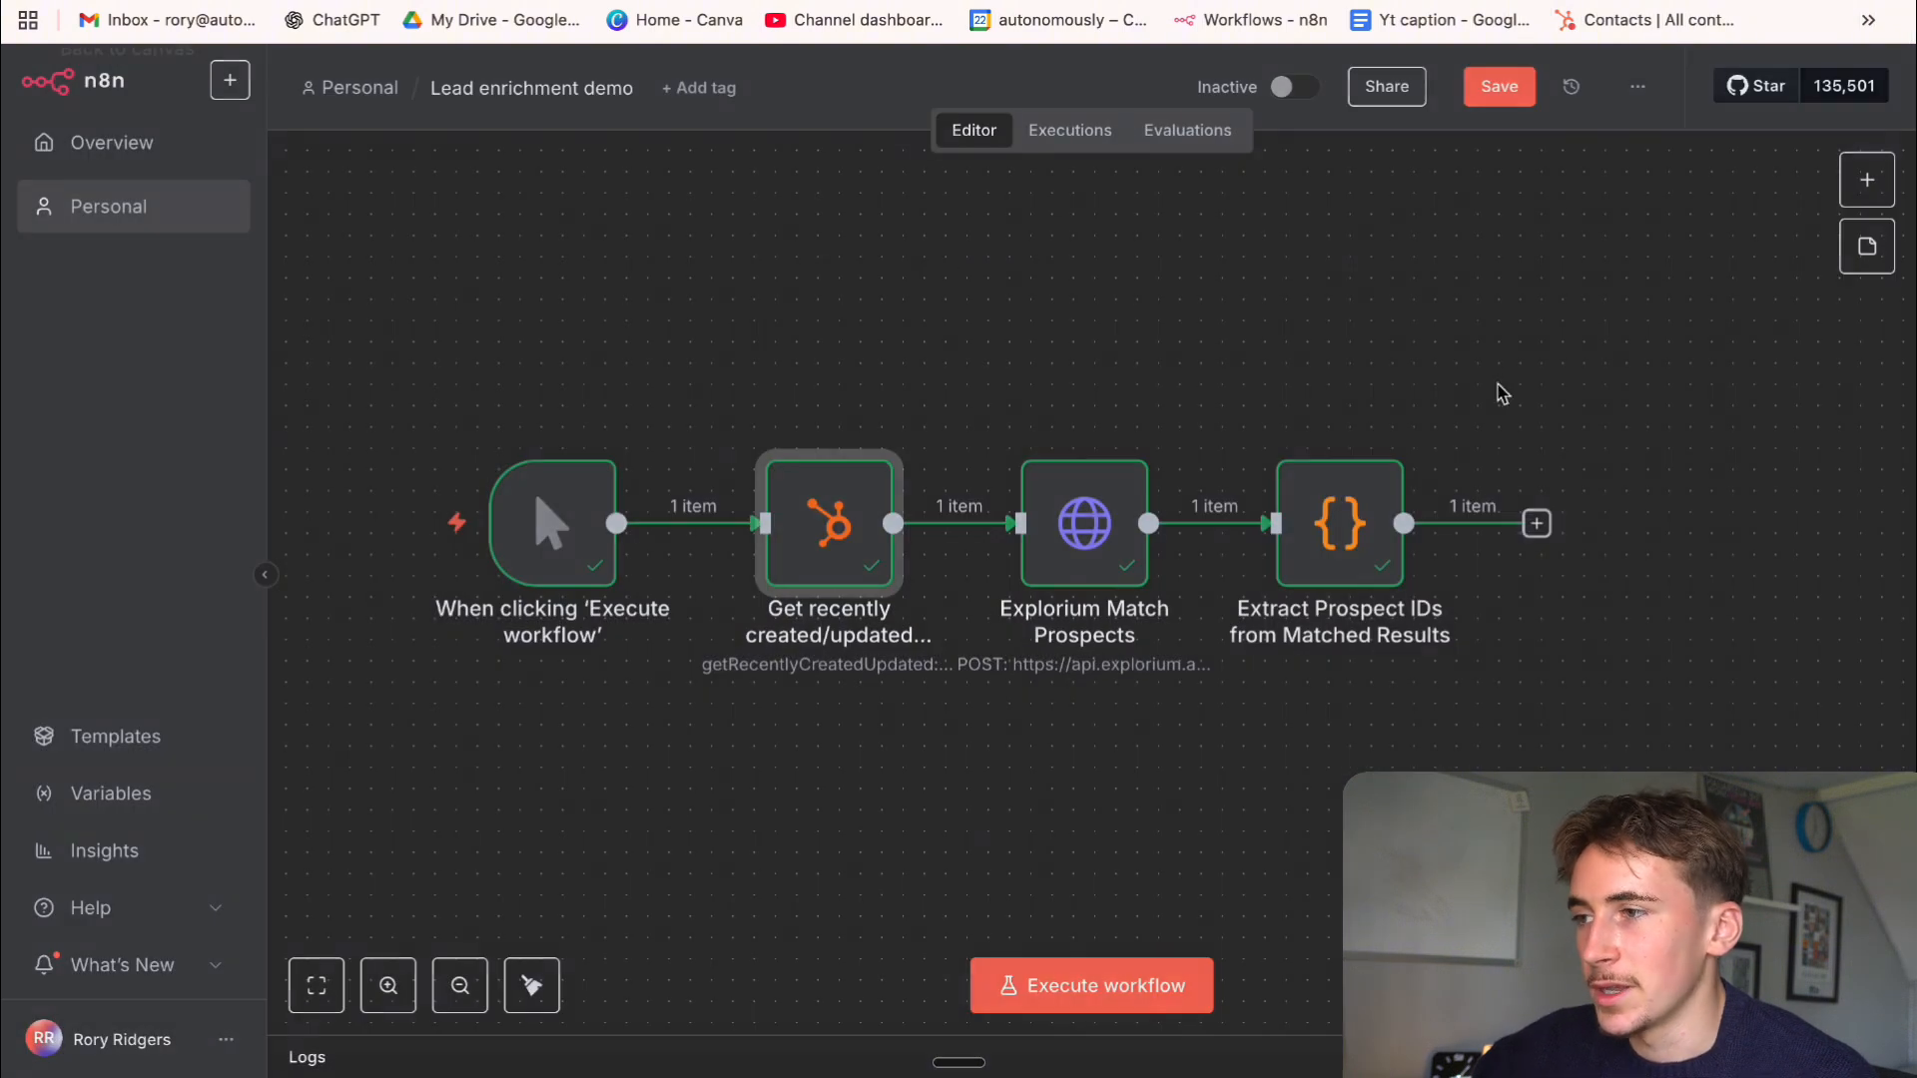
double_click(1317, 514)
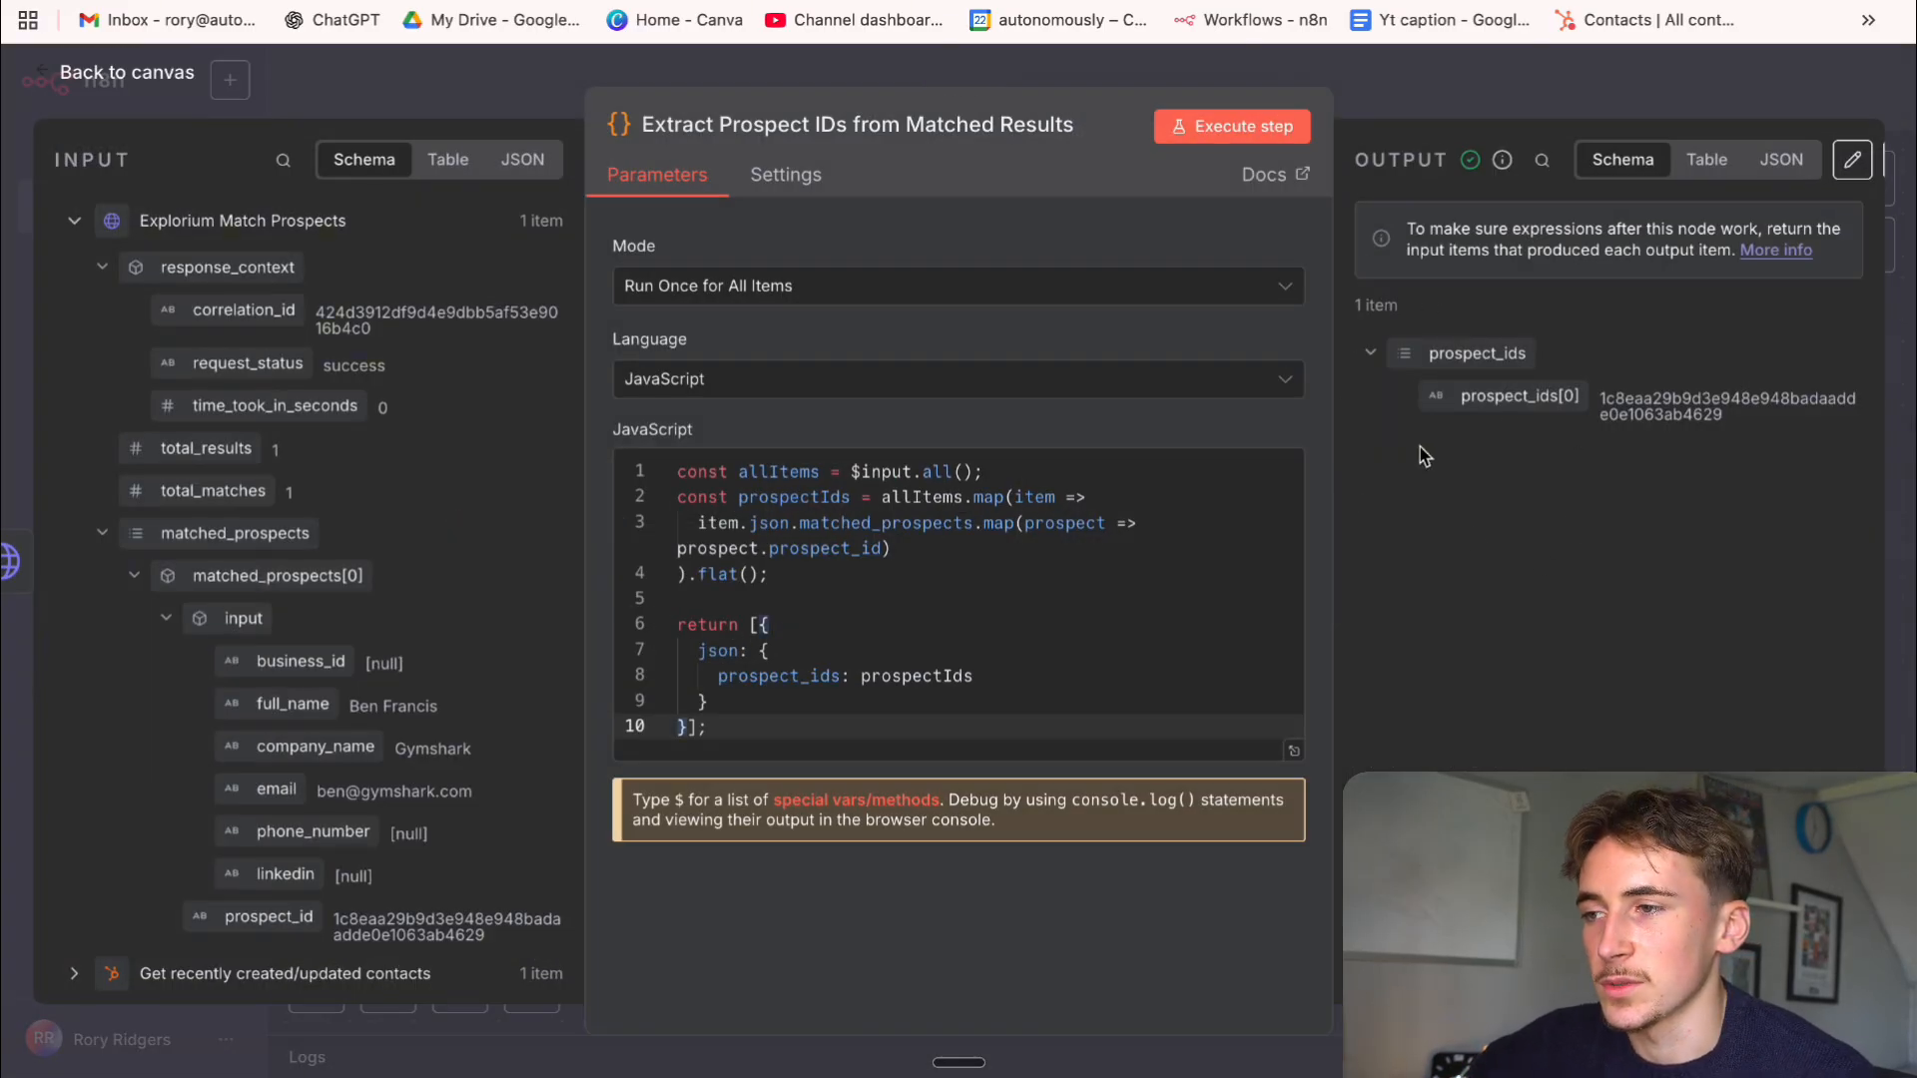
click(1460, 72)
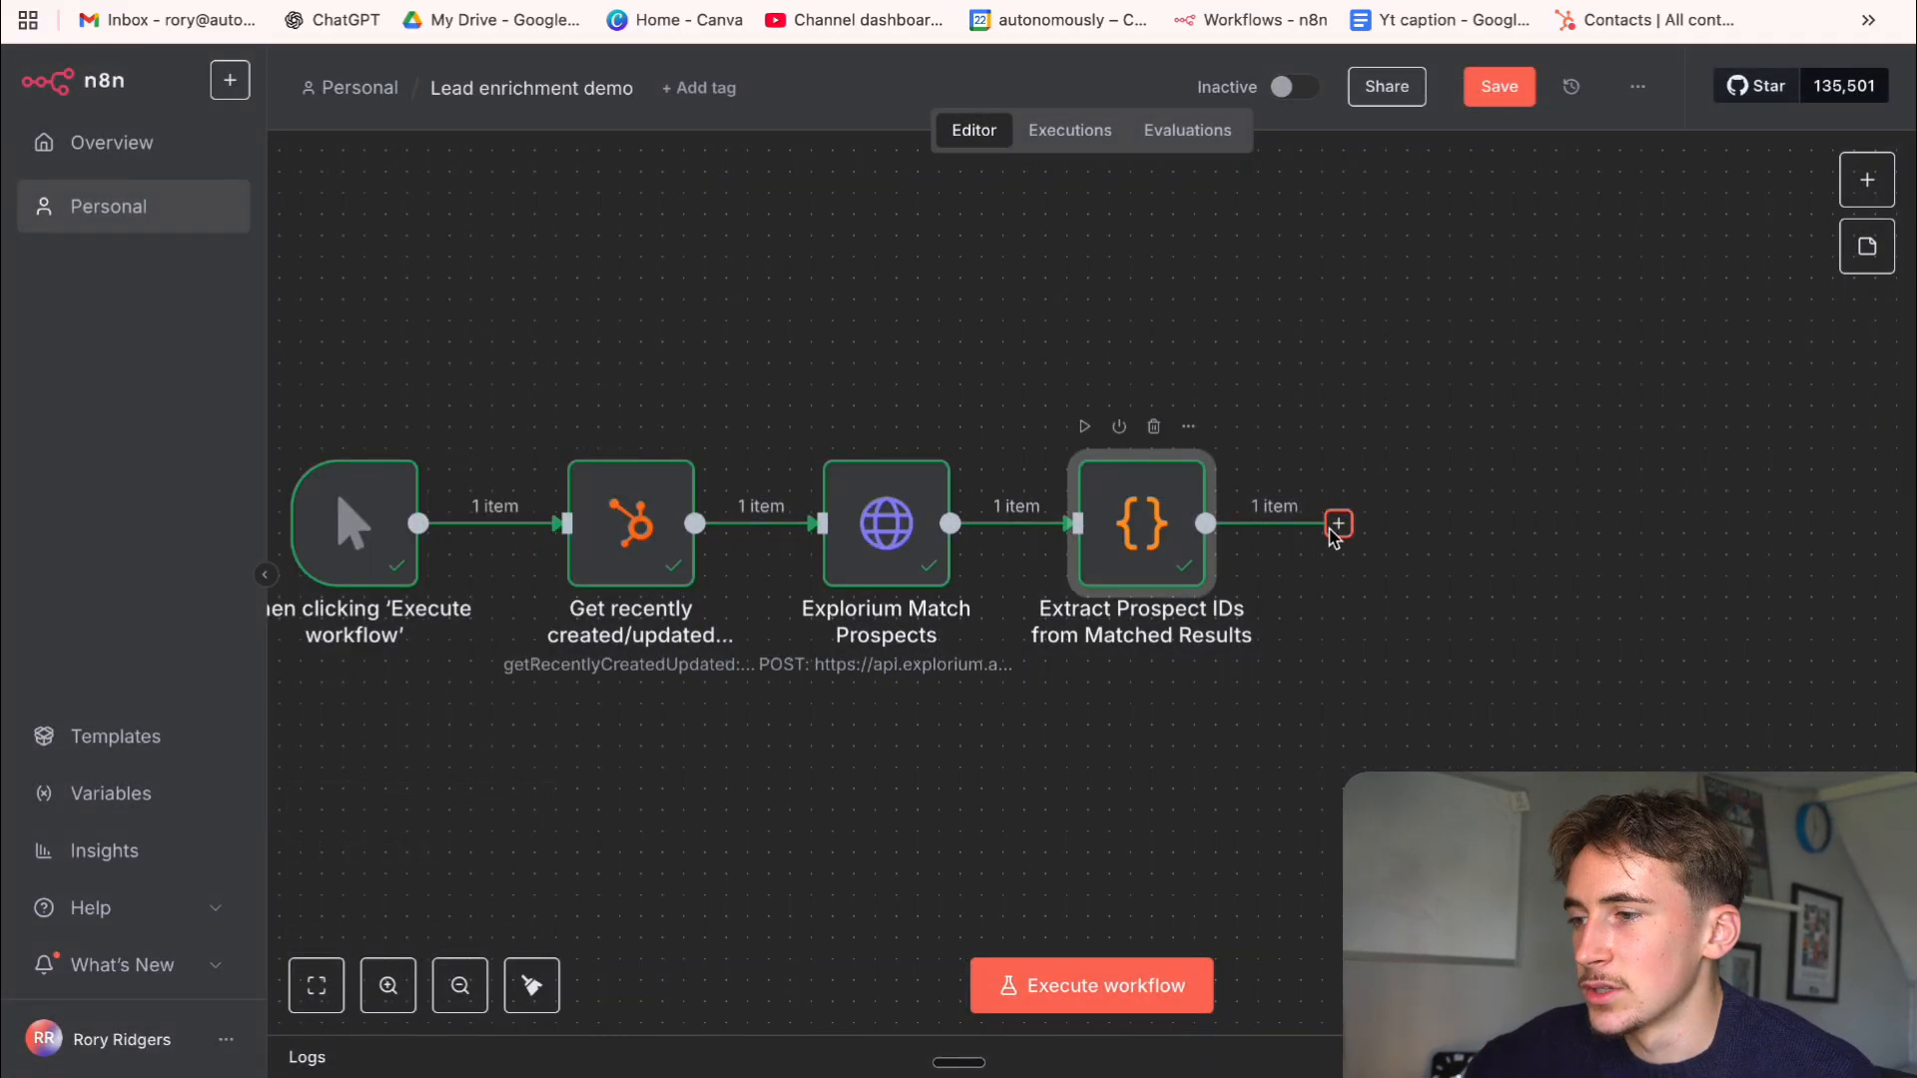
Add an HTTP Request node after the Extract Prospect IDs node and return to the canvas
click(1338, 523)
text(hht)
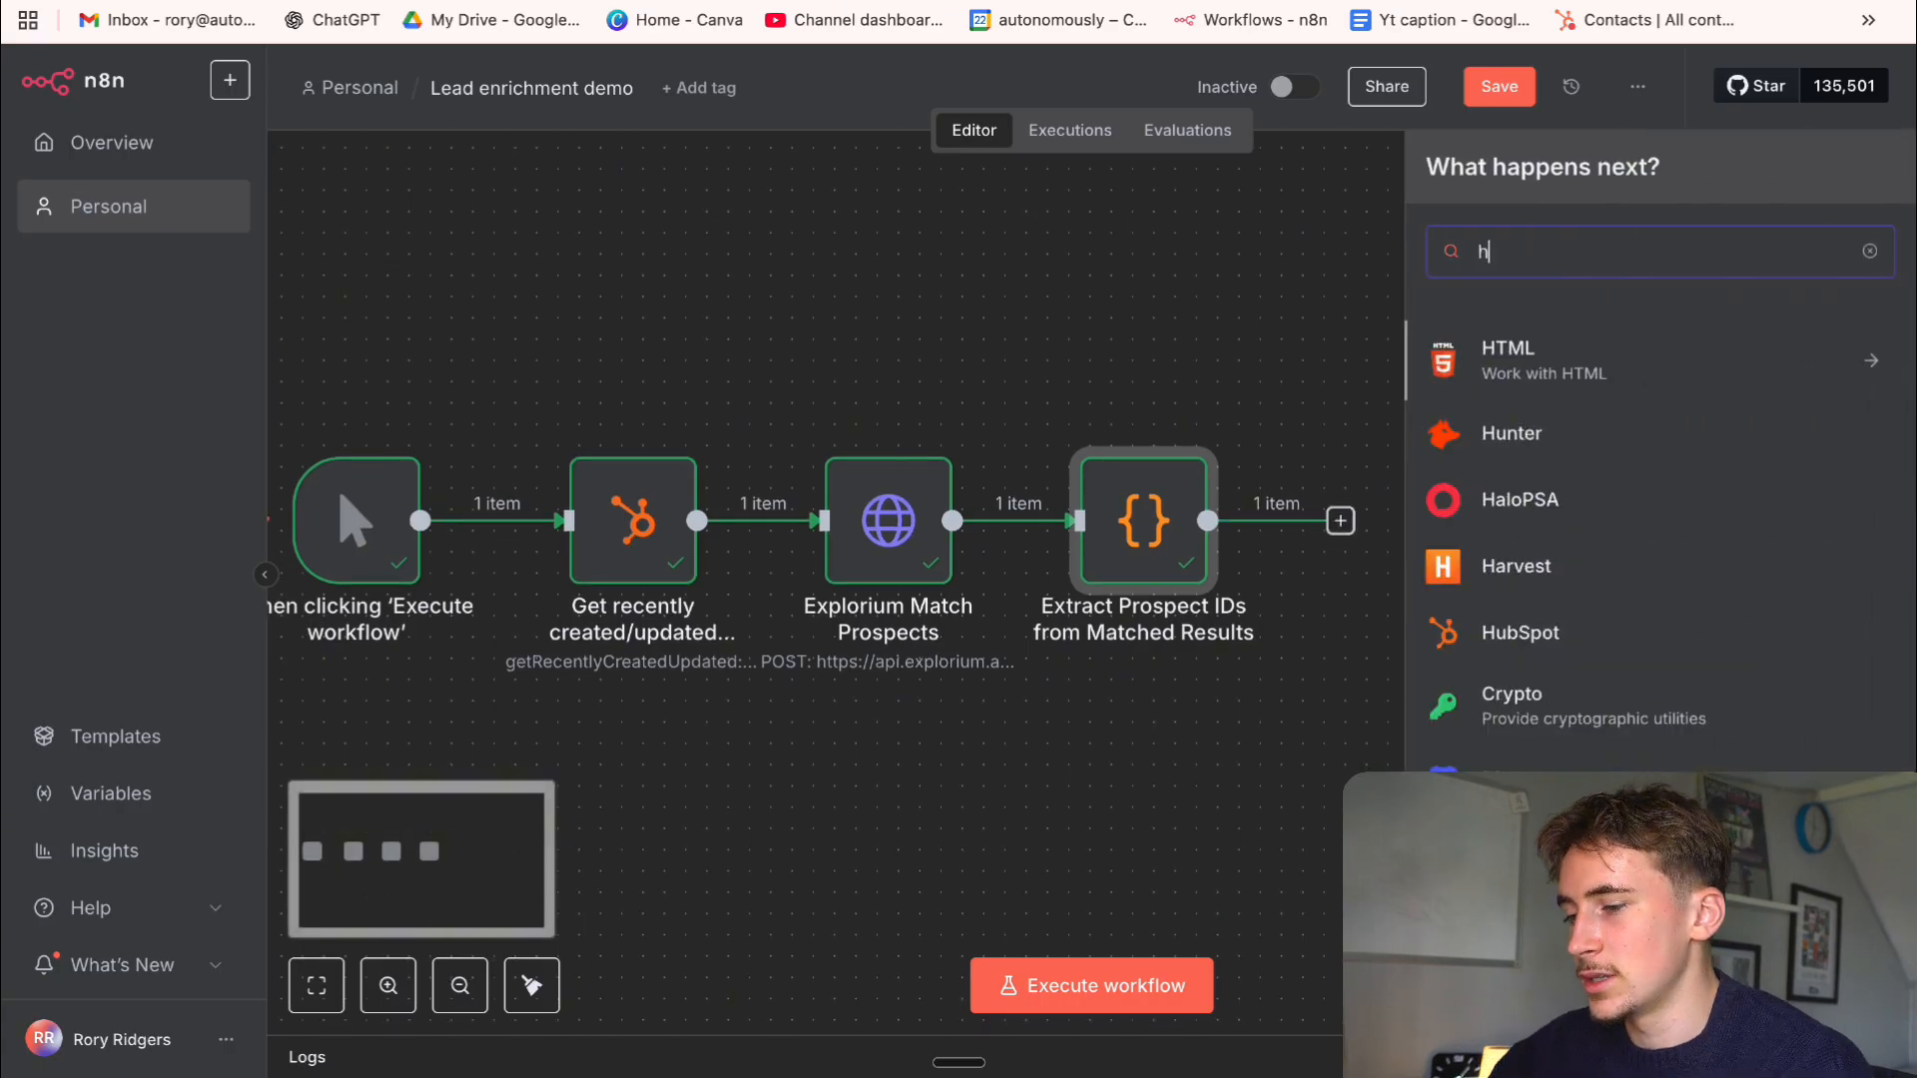
key(BackSpace)
key(BackSpace)
text(tt)
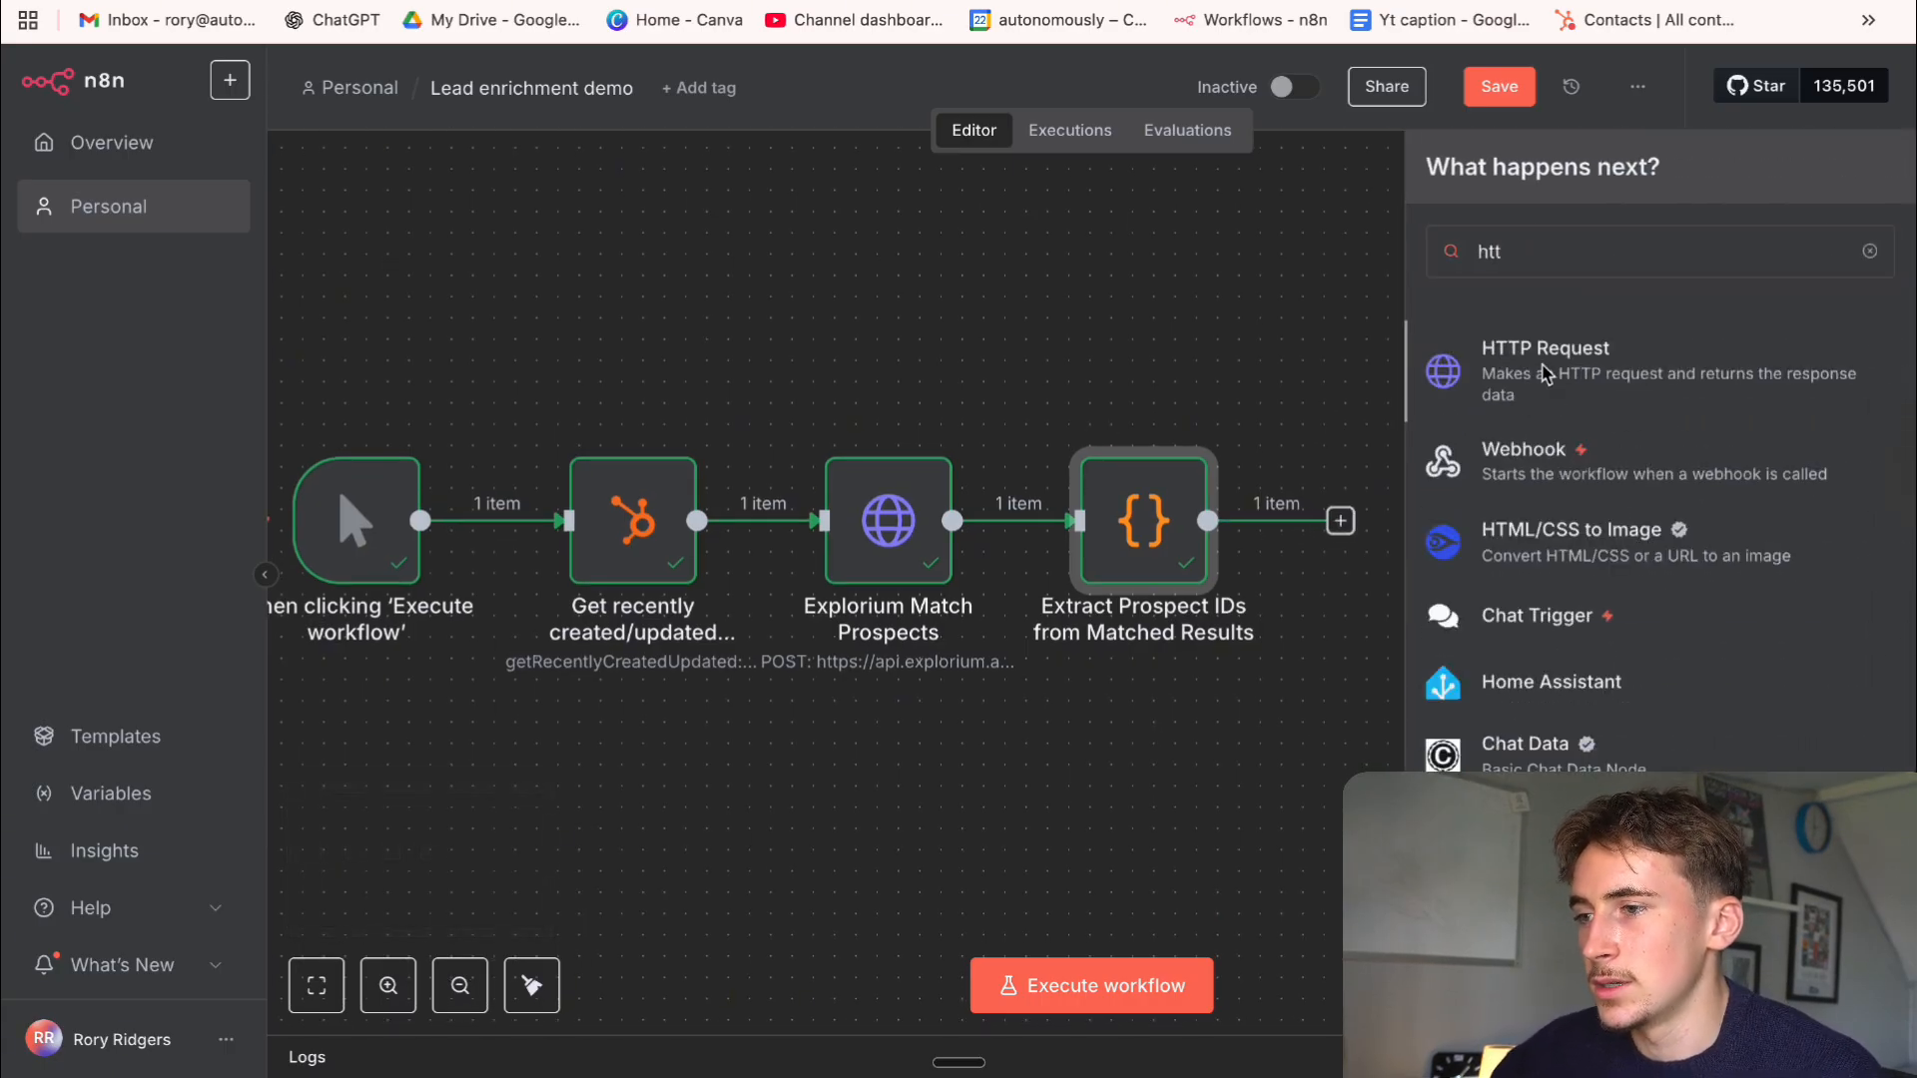
click(1543, 374)
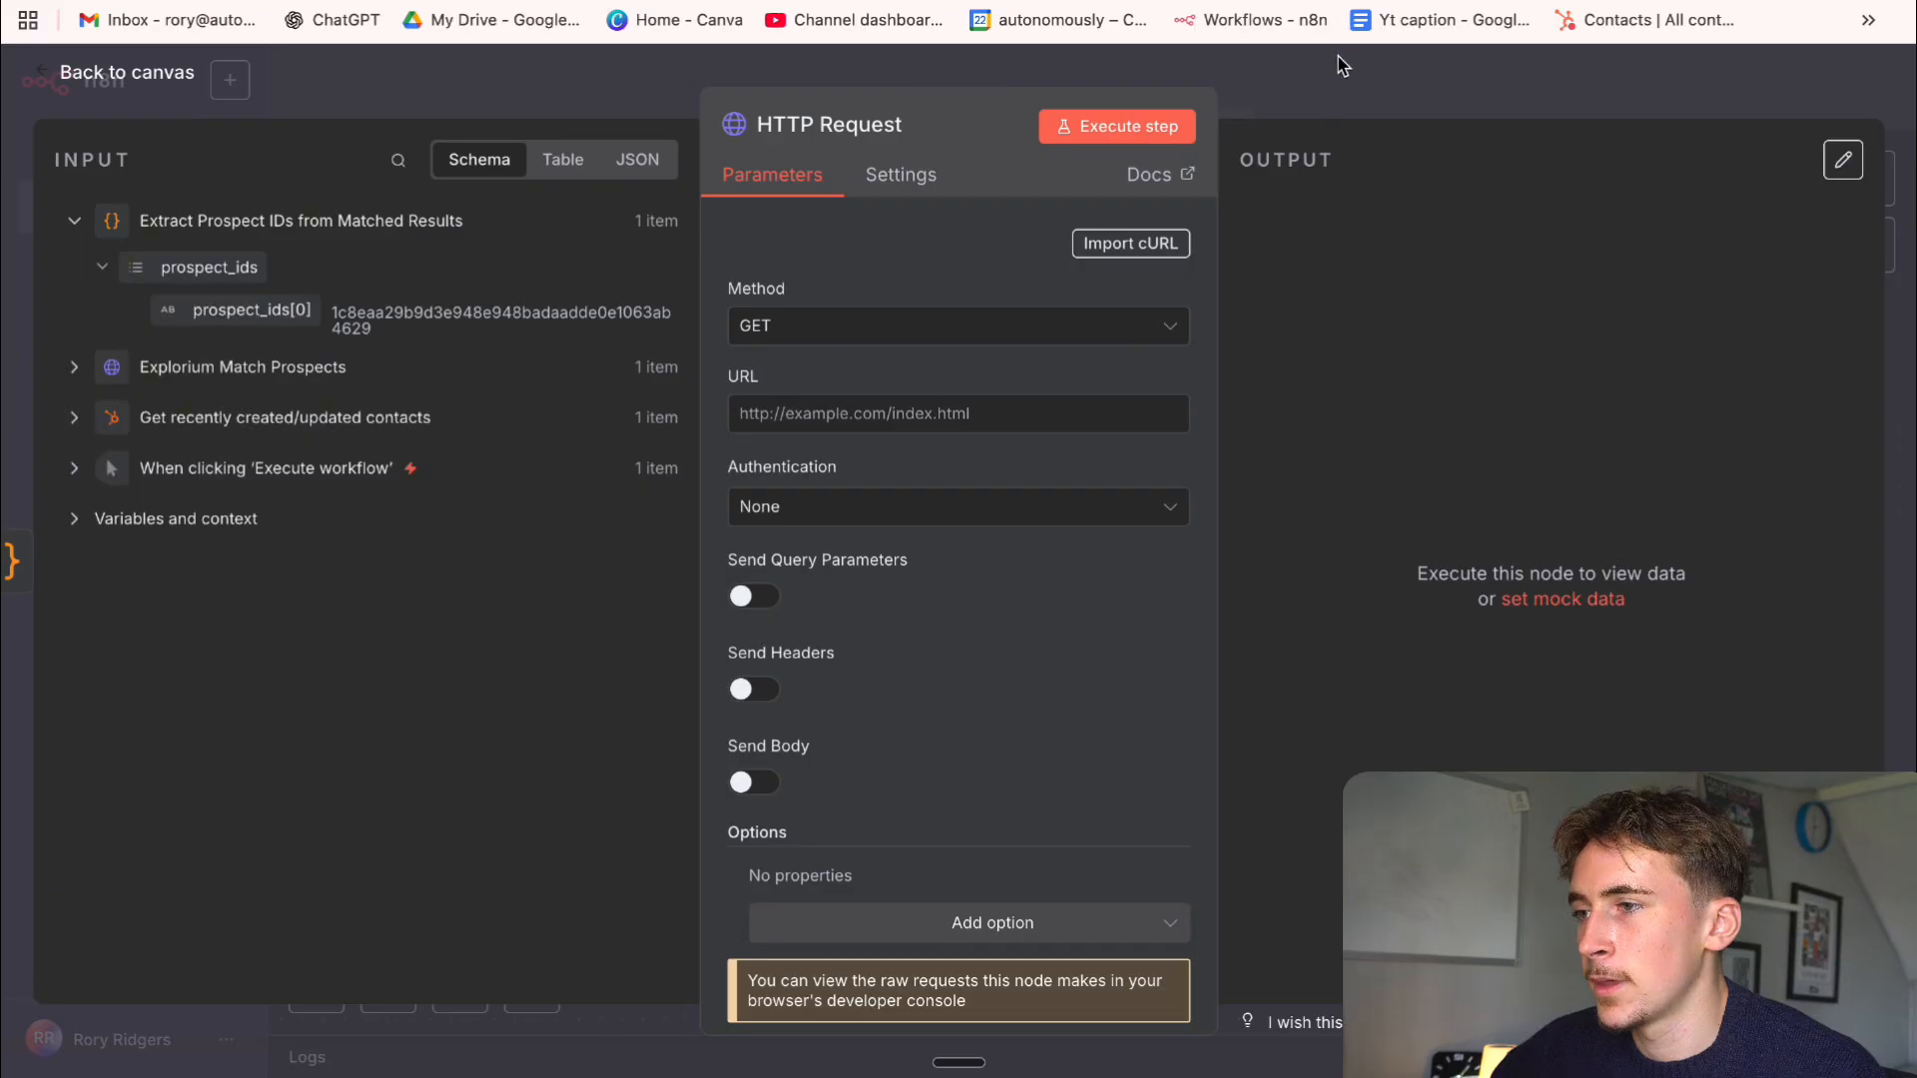
key(Escape)
Paste a second HTTP Request node below the first, connect Extract Prospect IDs to it and align the two request nodes vertically
key(ctrl+v)
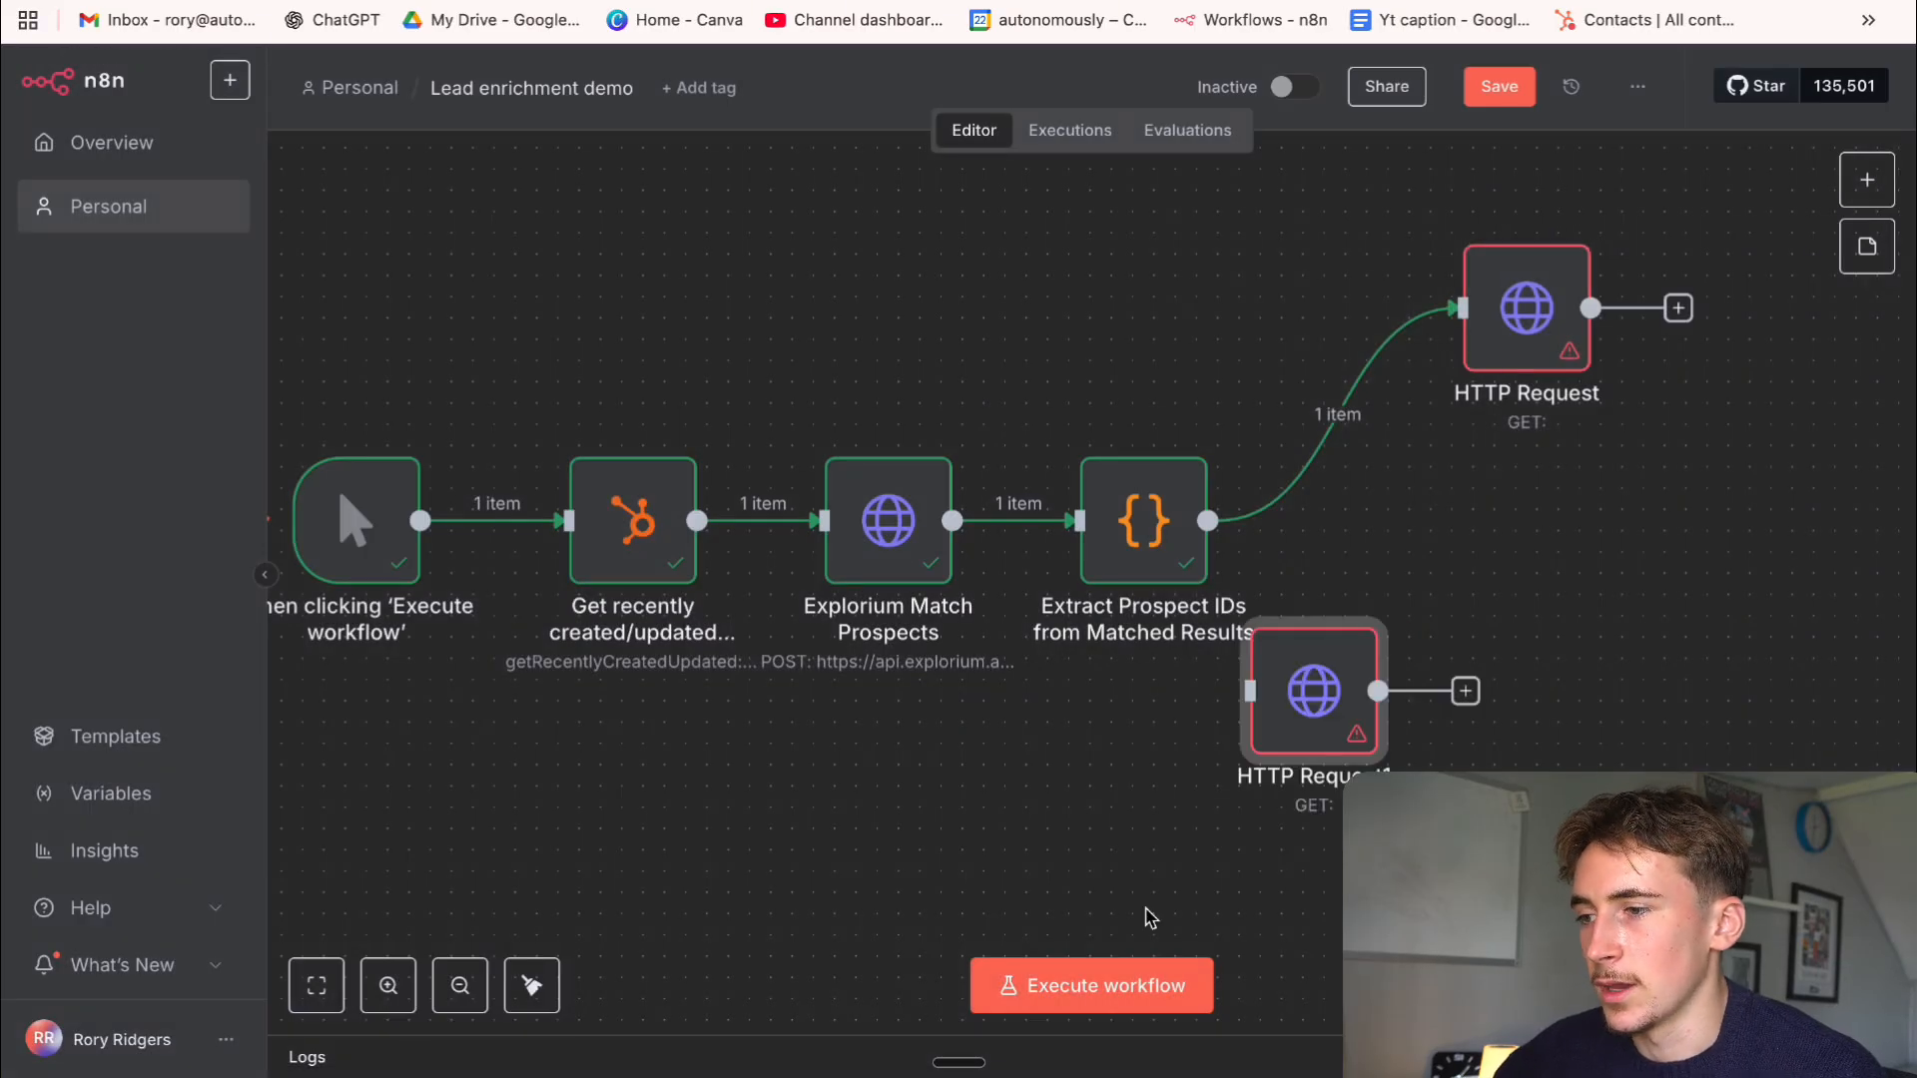
drag(1328, 734, 1561, 712)
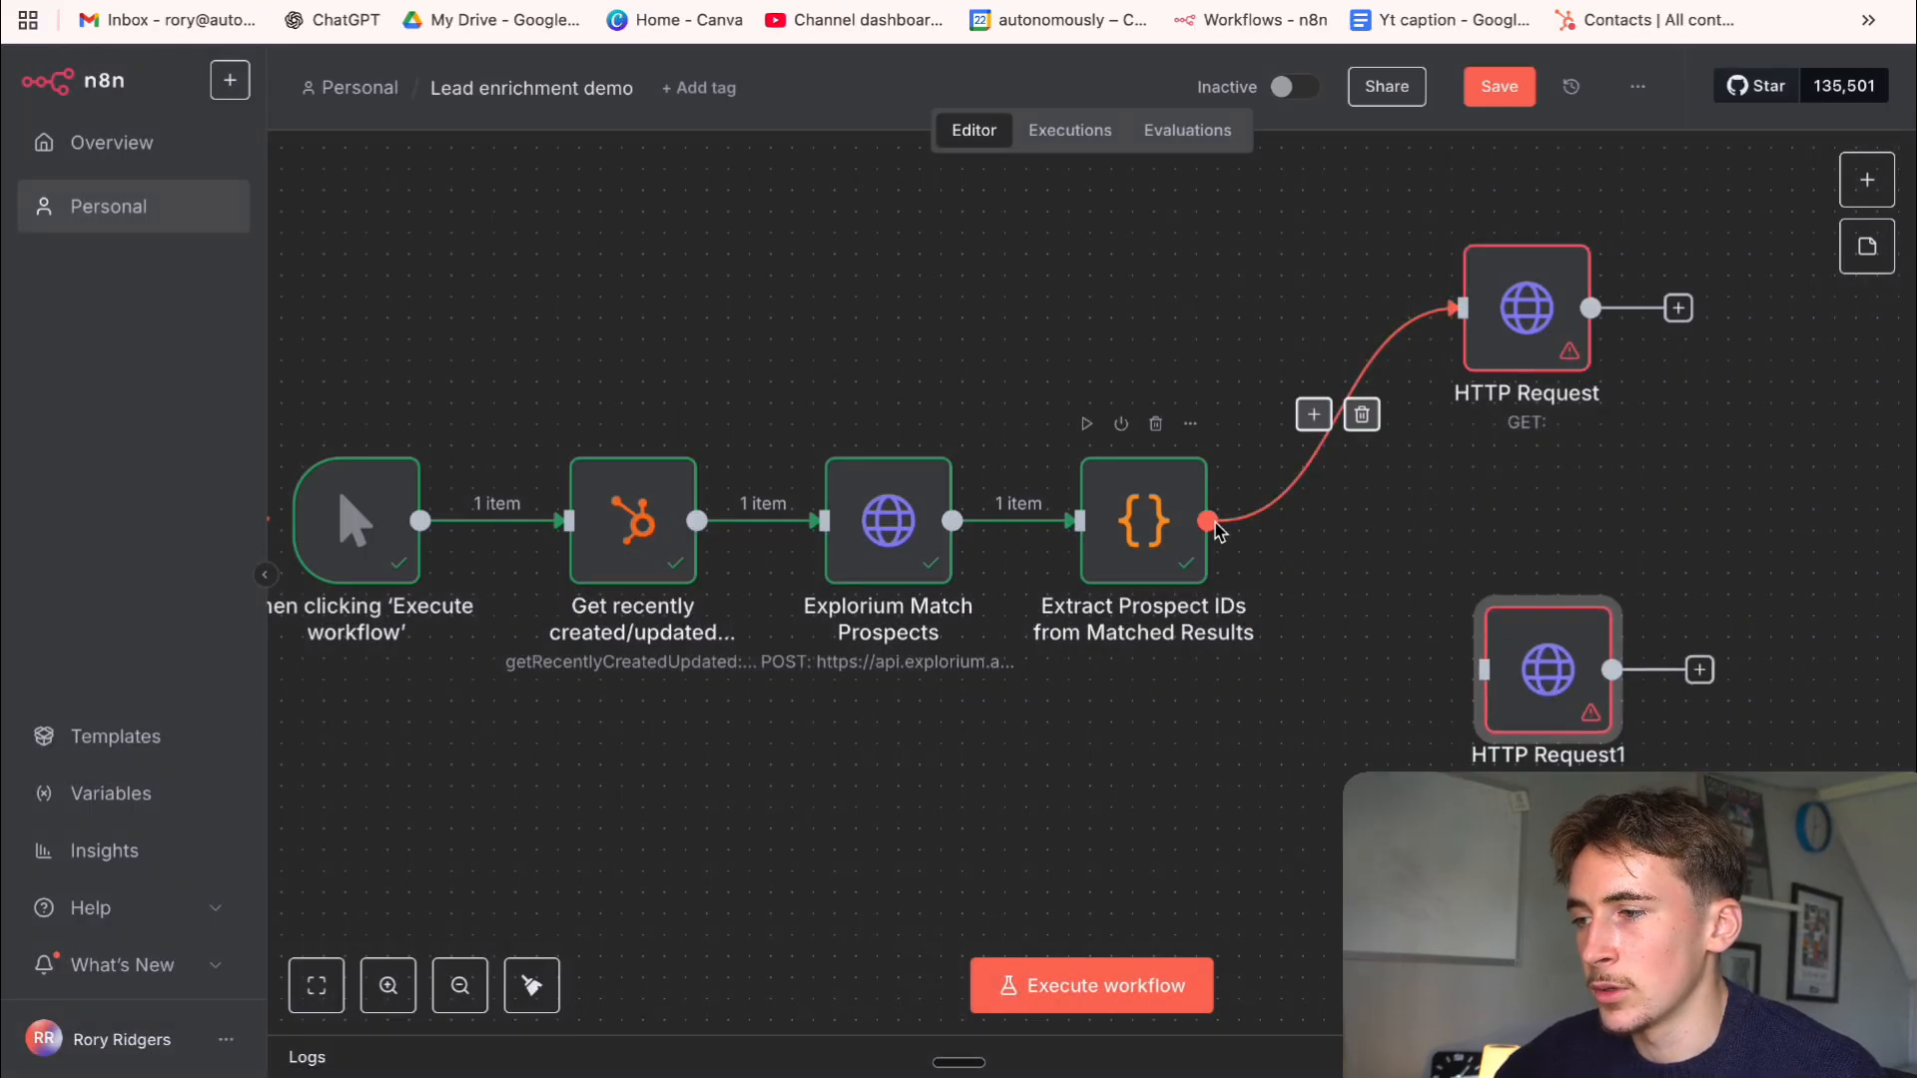
drag(1216, 530, 1499, 680)
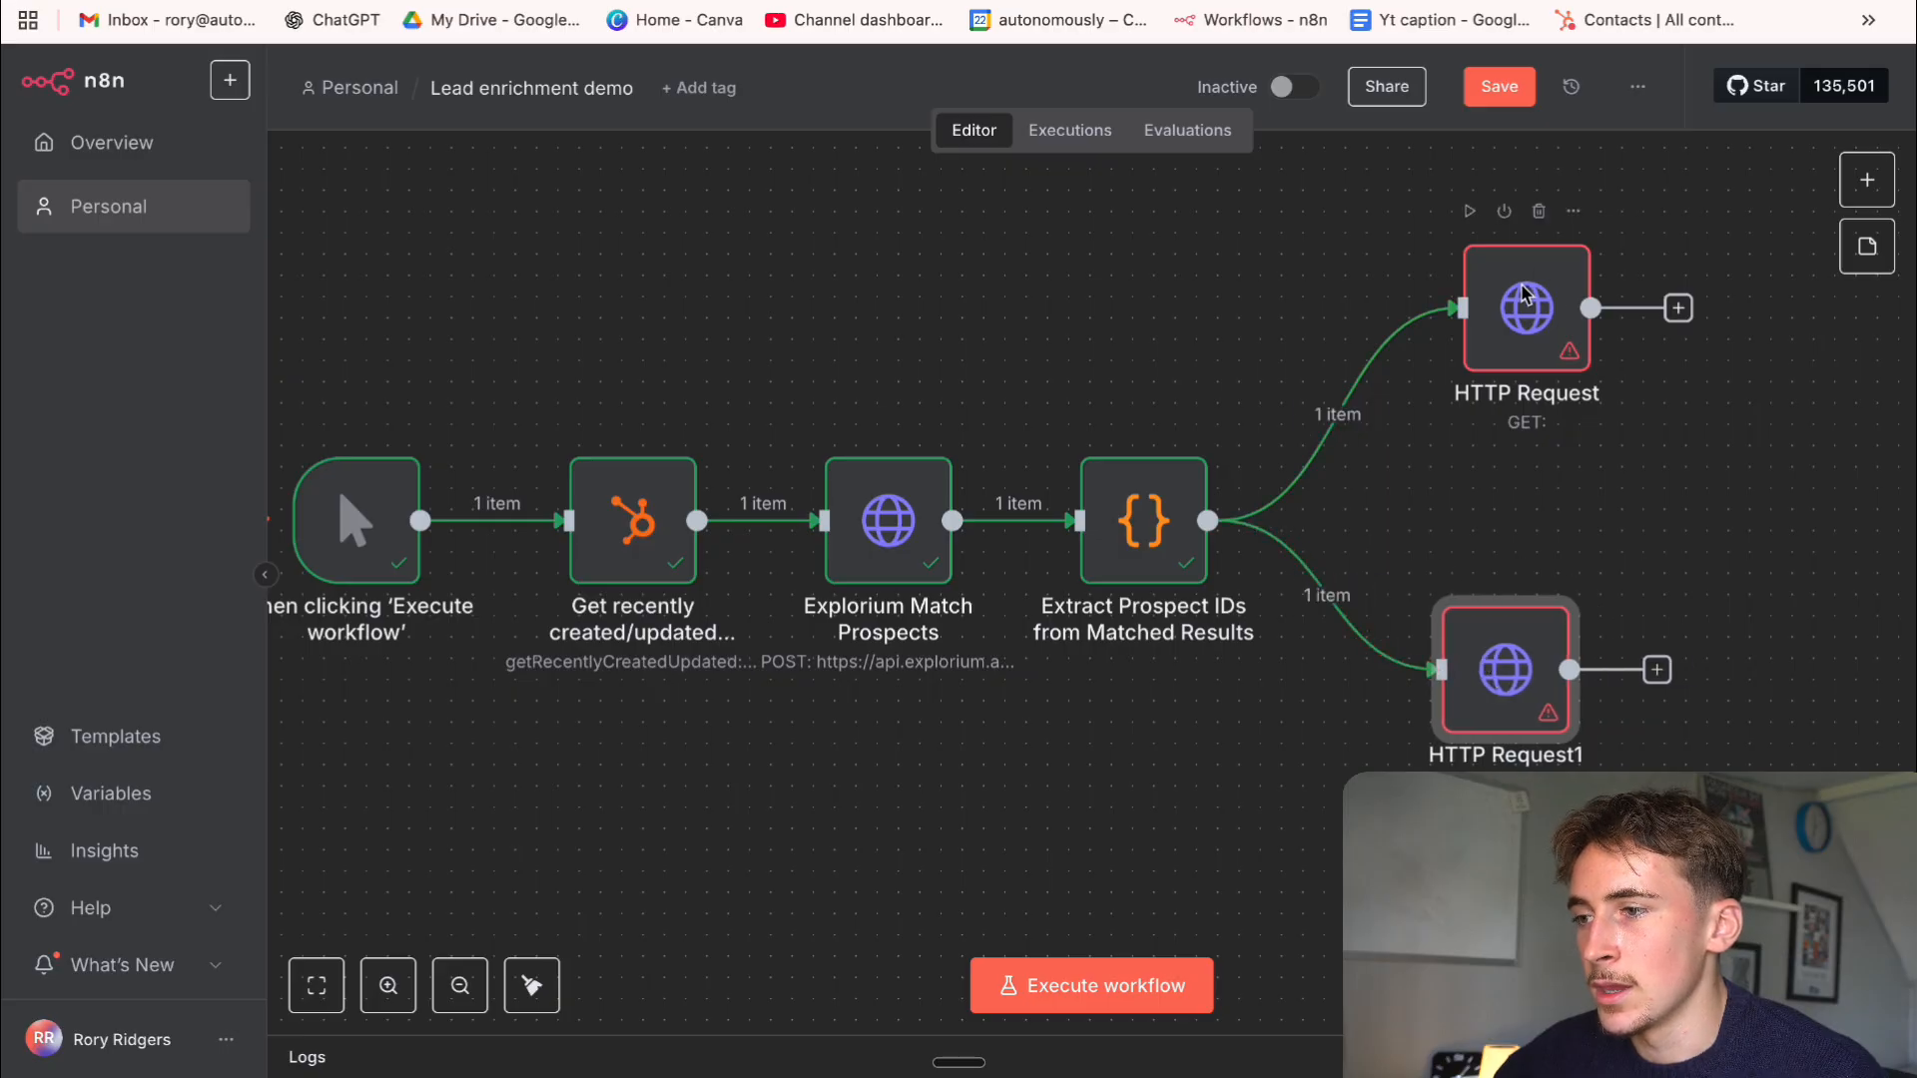
drag(1525, 293, 1503, 292)
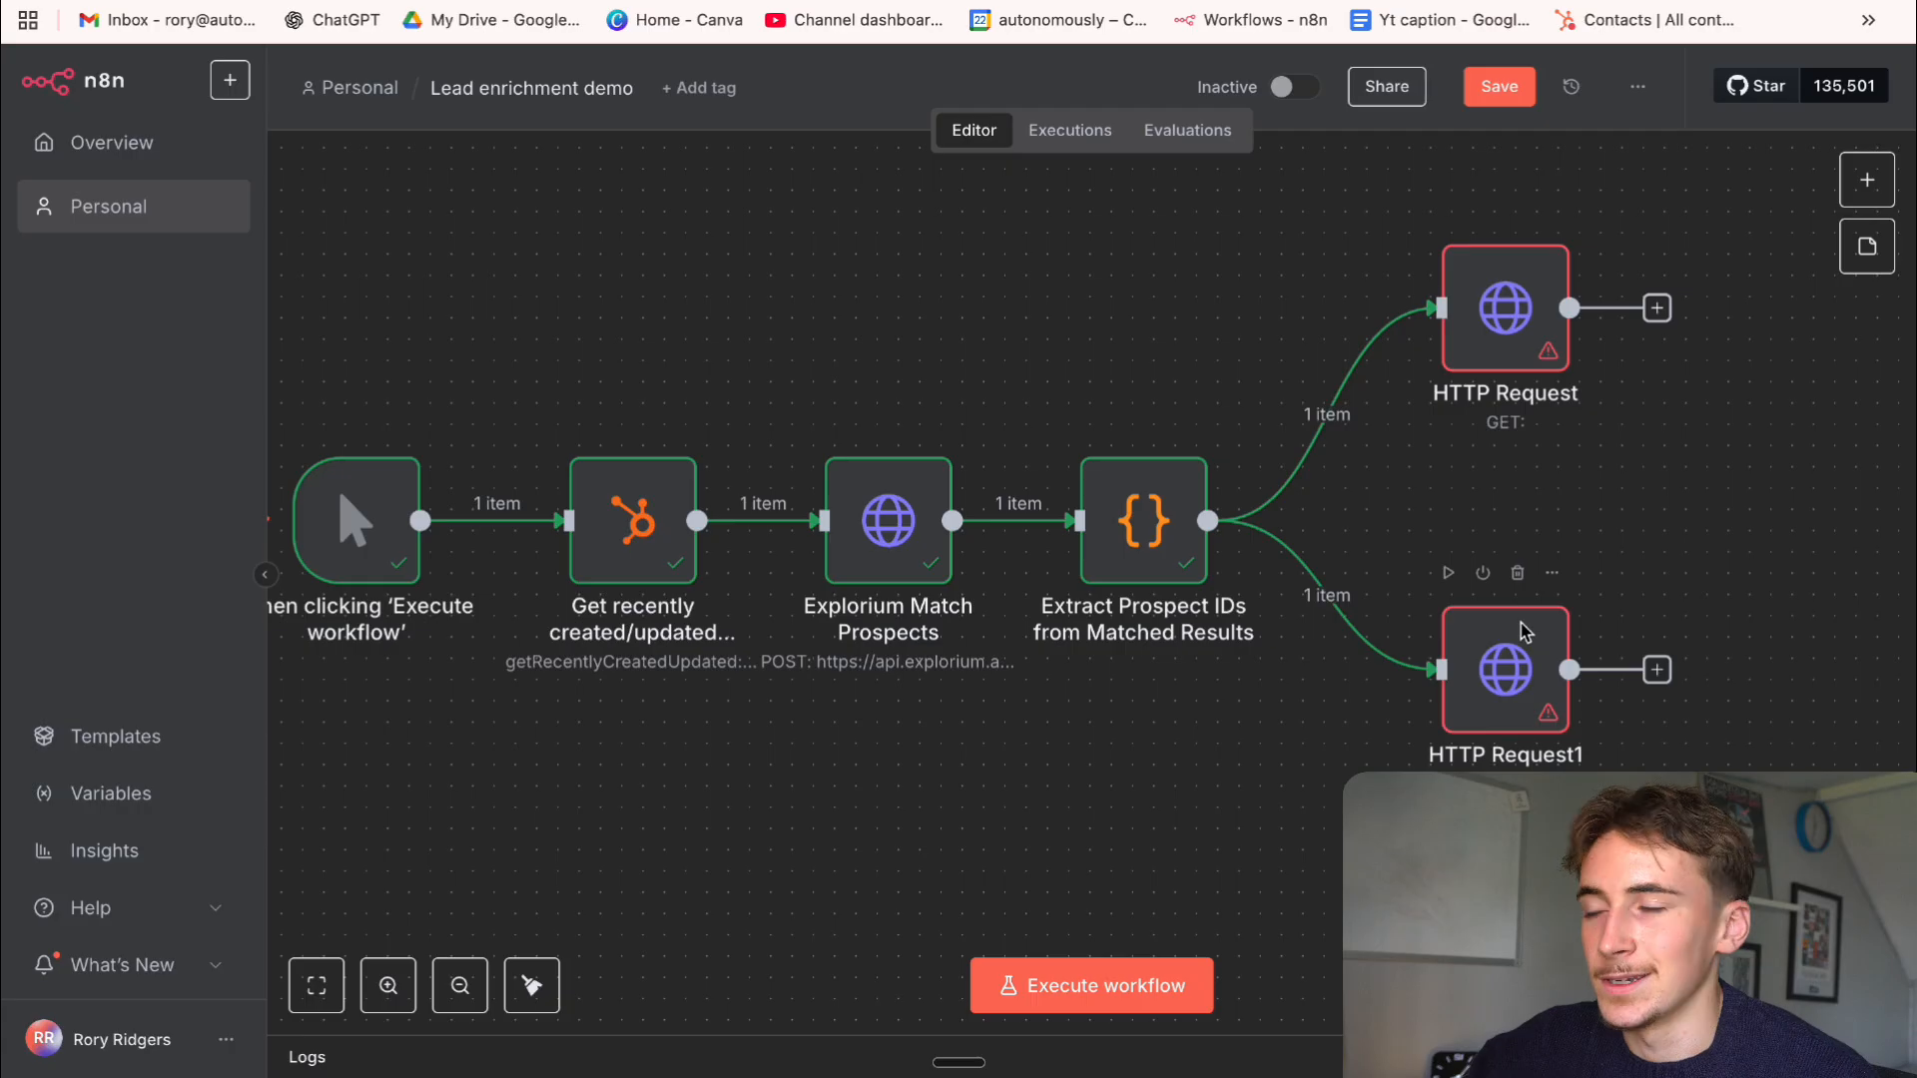
Open the upper HTTP Request node and rename it "Enrich contact info"
double_click(1505, 307)
click(807, 122)
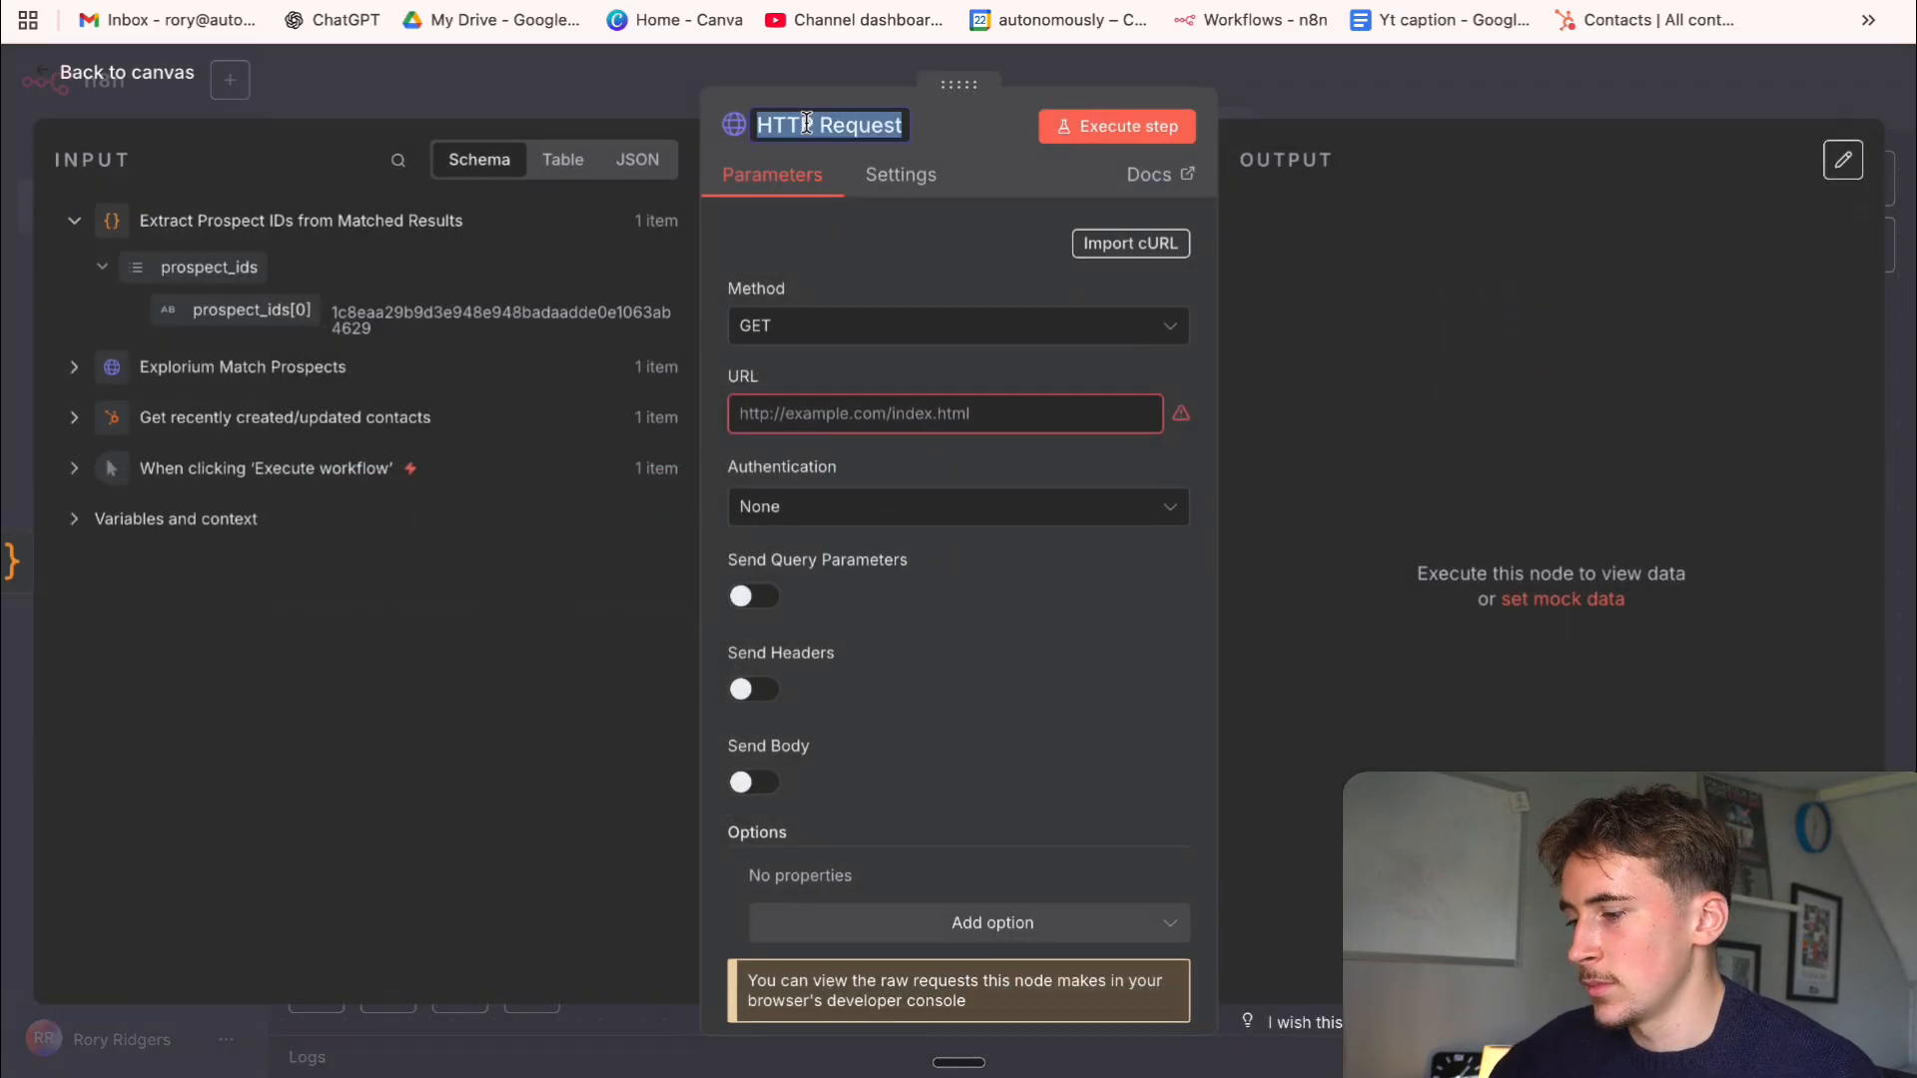
text(Enrich contact info)
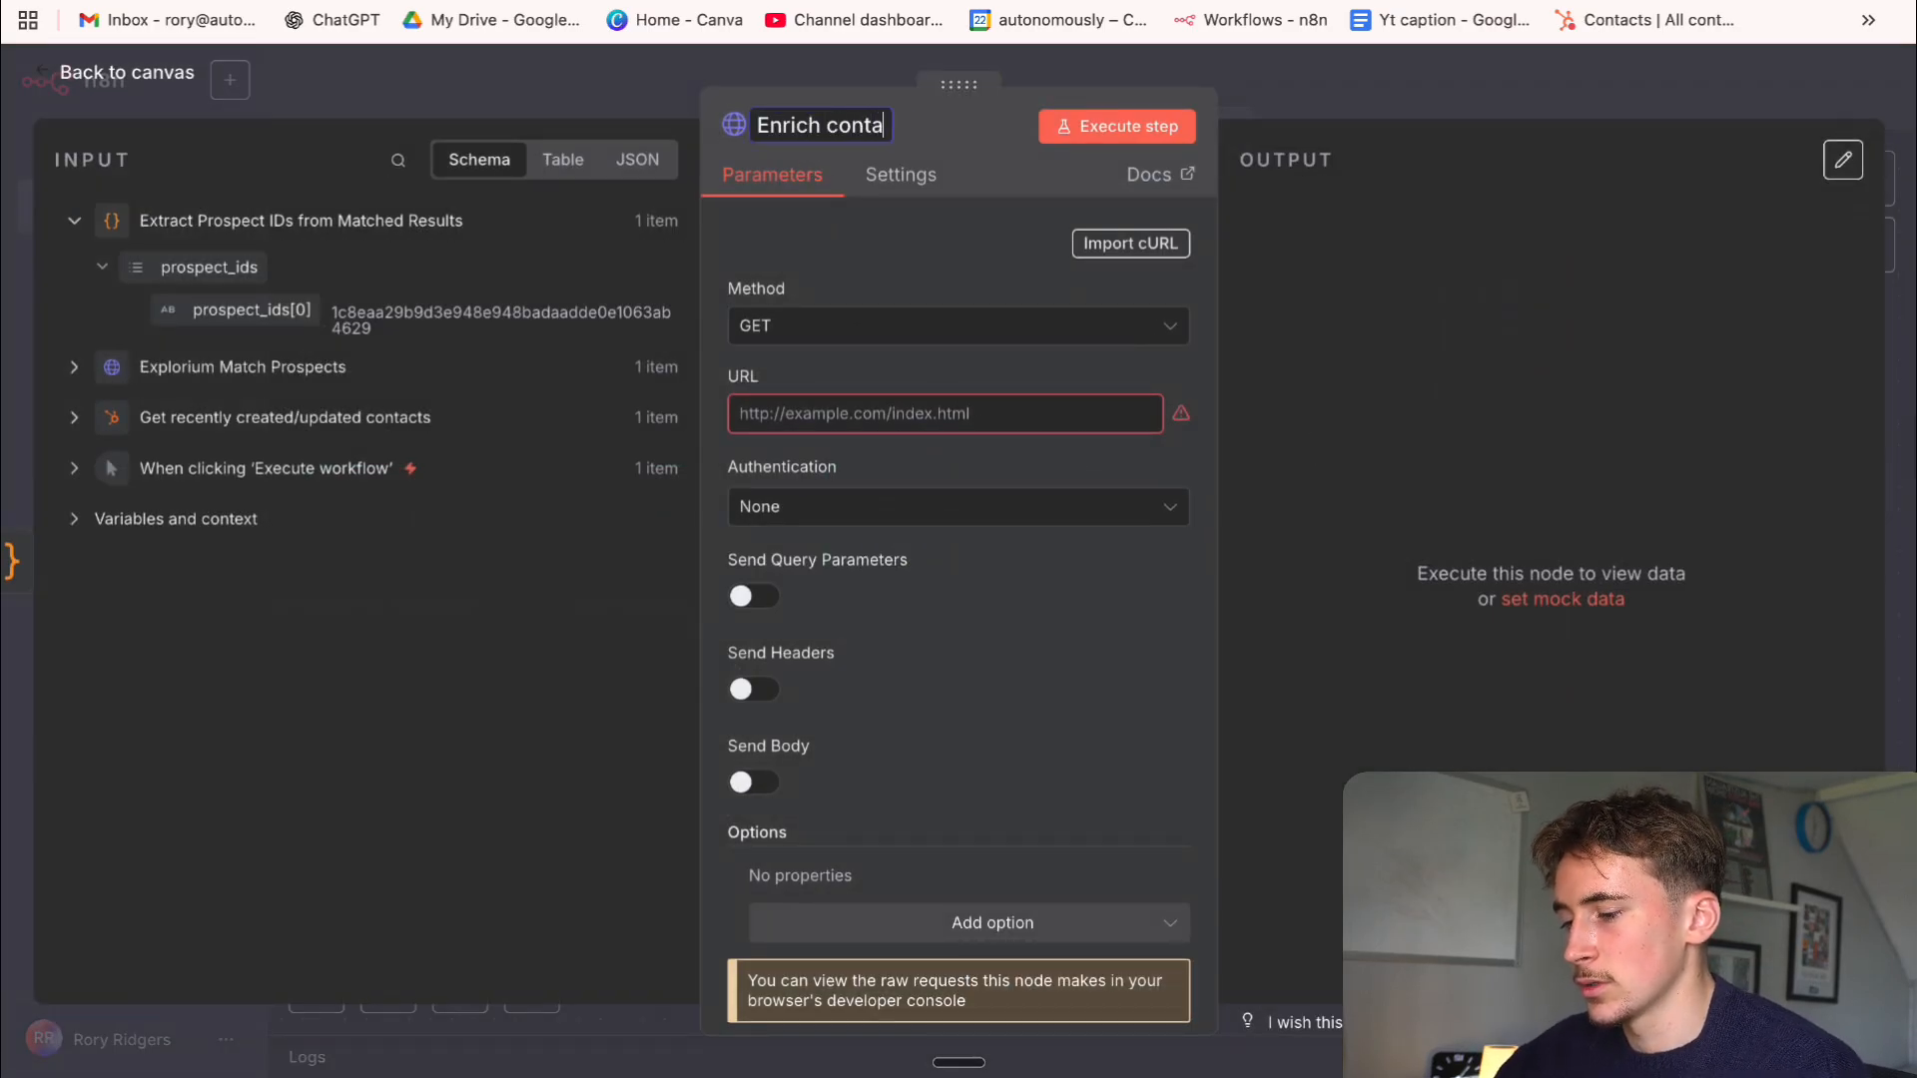
click(817, 327)
click(855, 330)
click(789, 619)
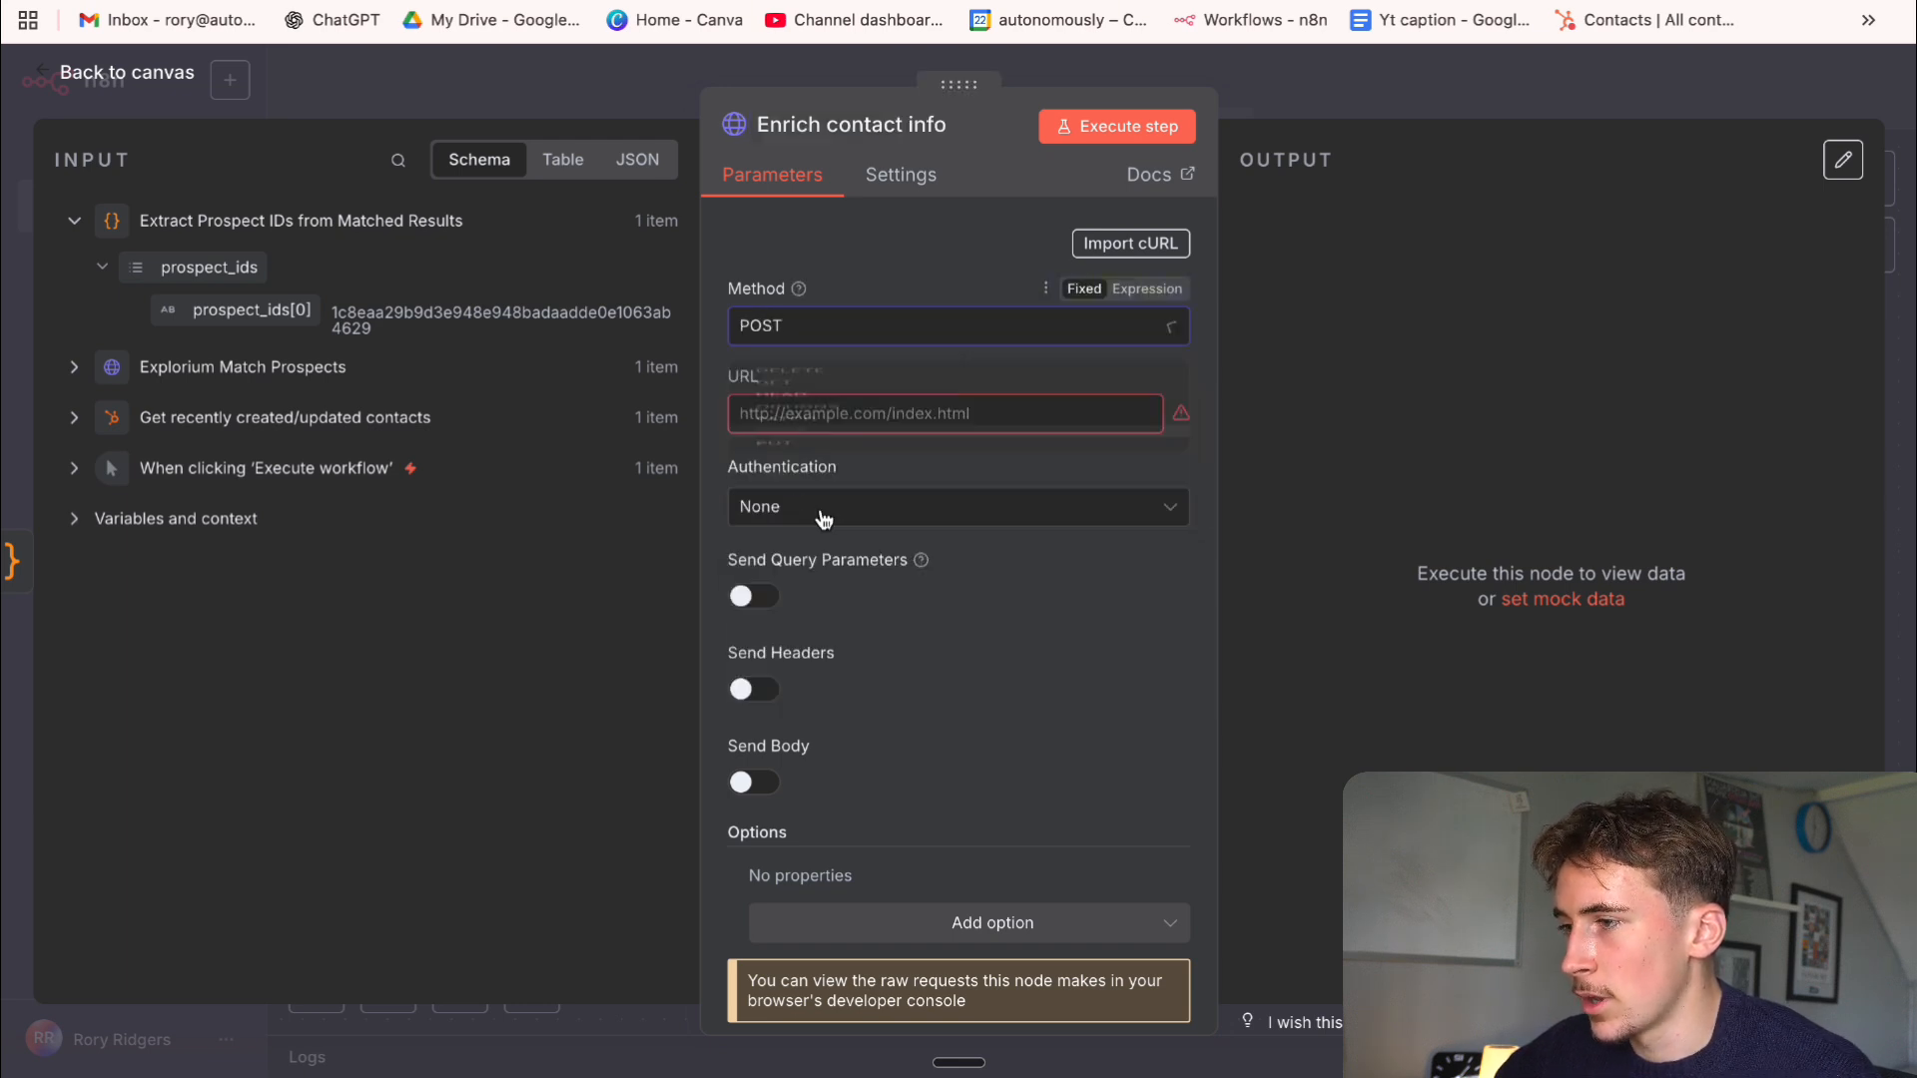
click(825, 416)
text(https://api.explorium.ai/v1/prospects/contacts_information/bulk_enrich)
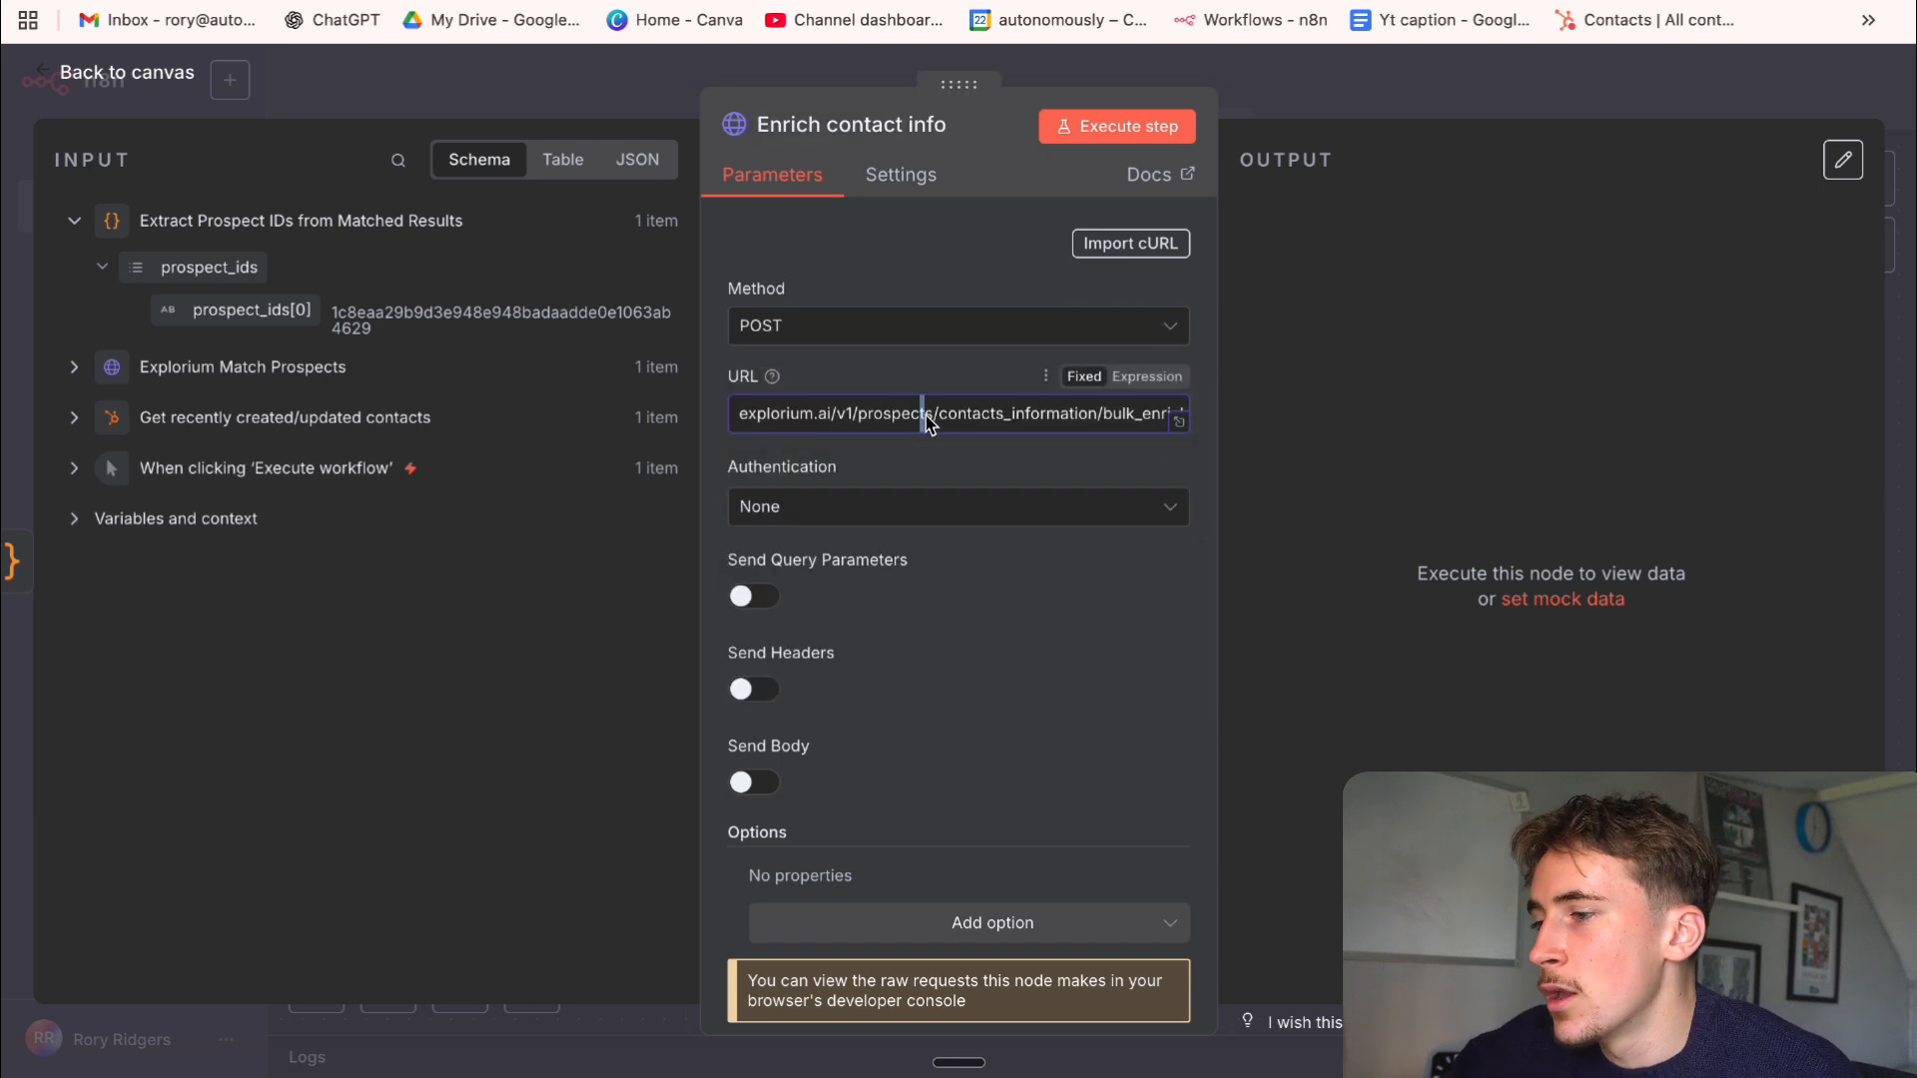
drag(962, 424, 1209, 414)
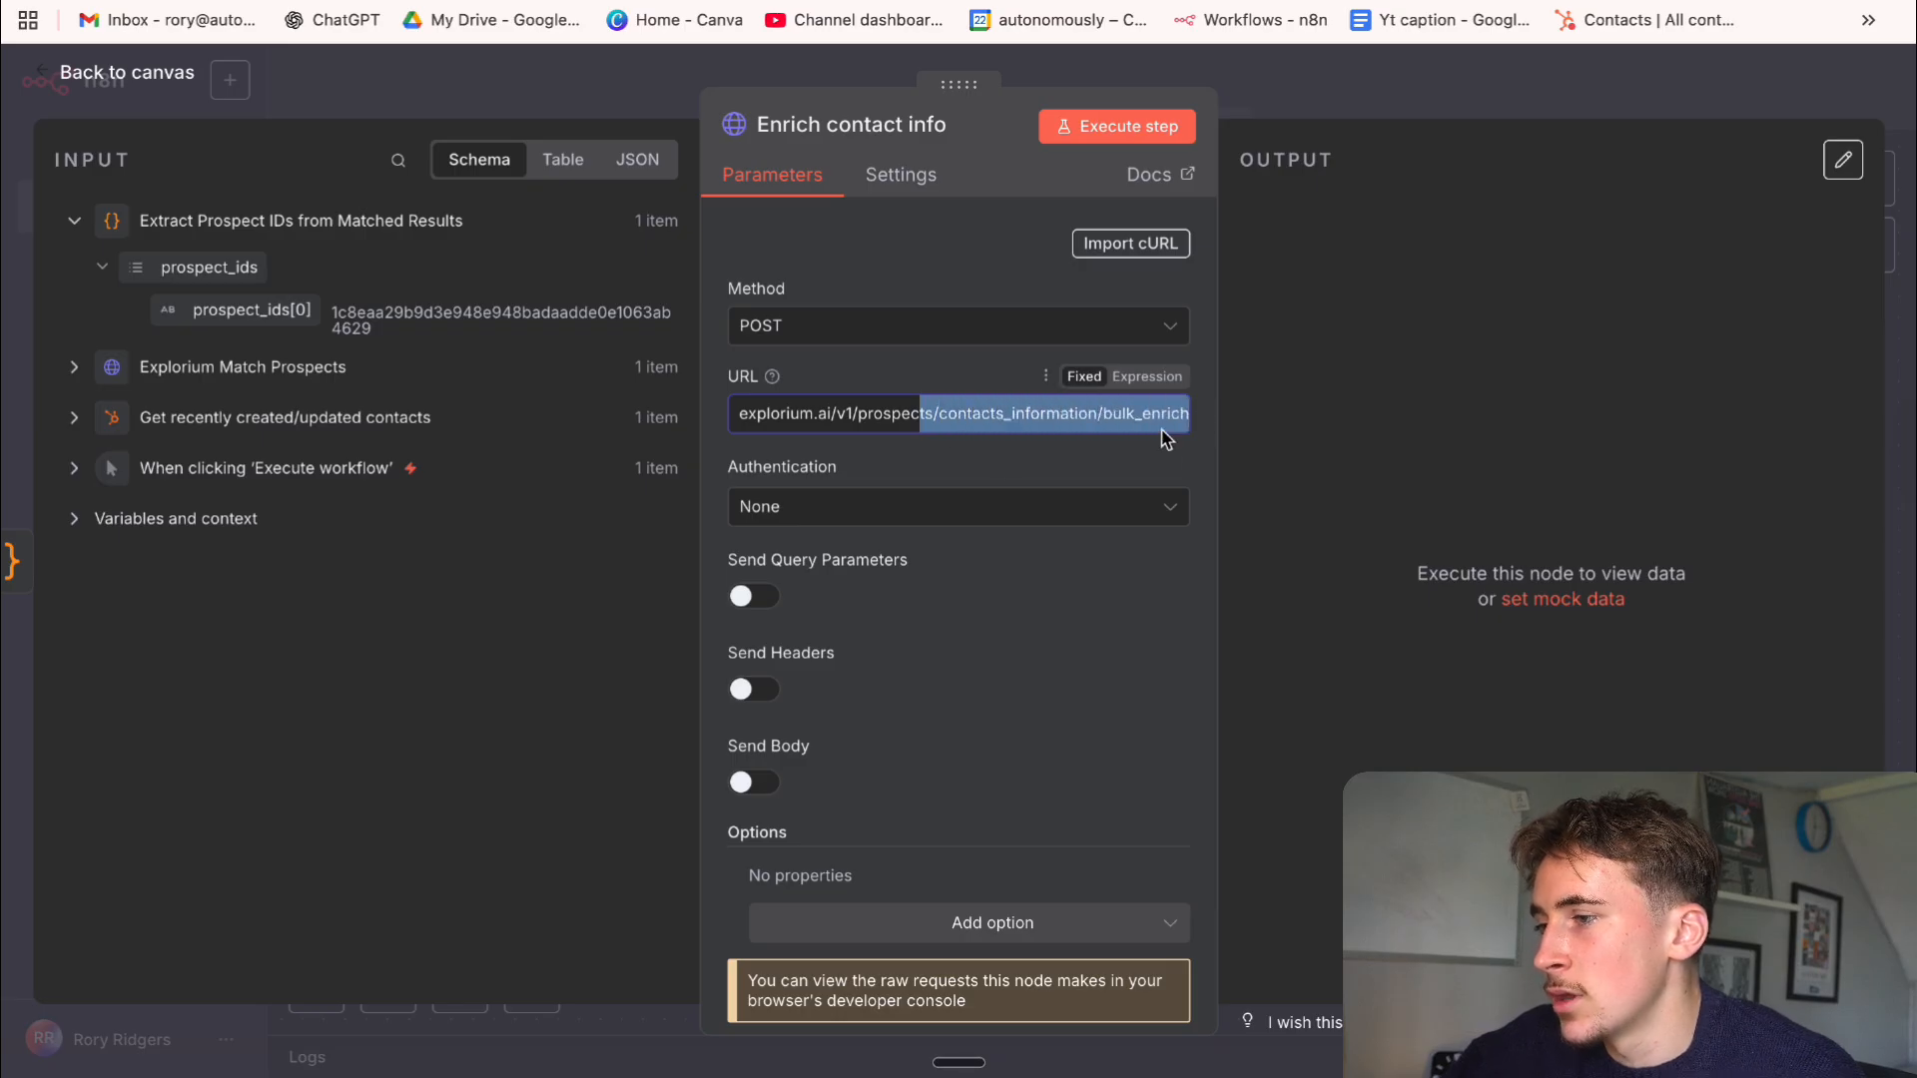
click(986, 449)
Enable sending headers and a body for the contact enrichment request, and specify both using JSON
click(753, 694)
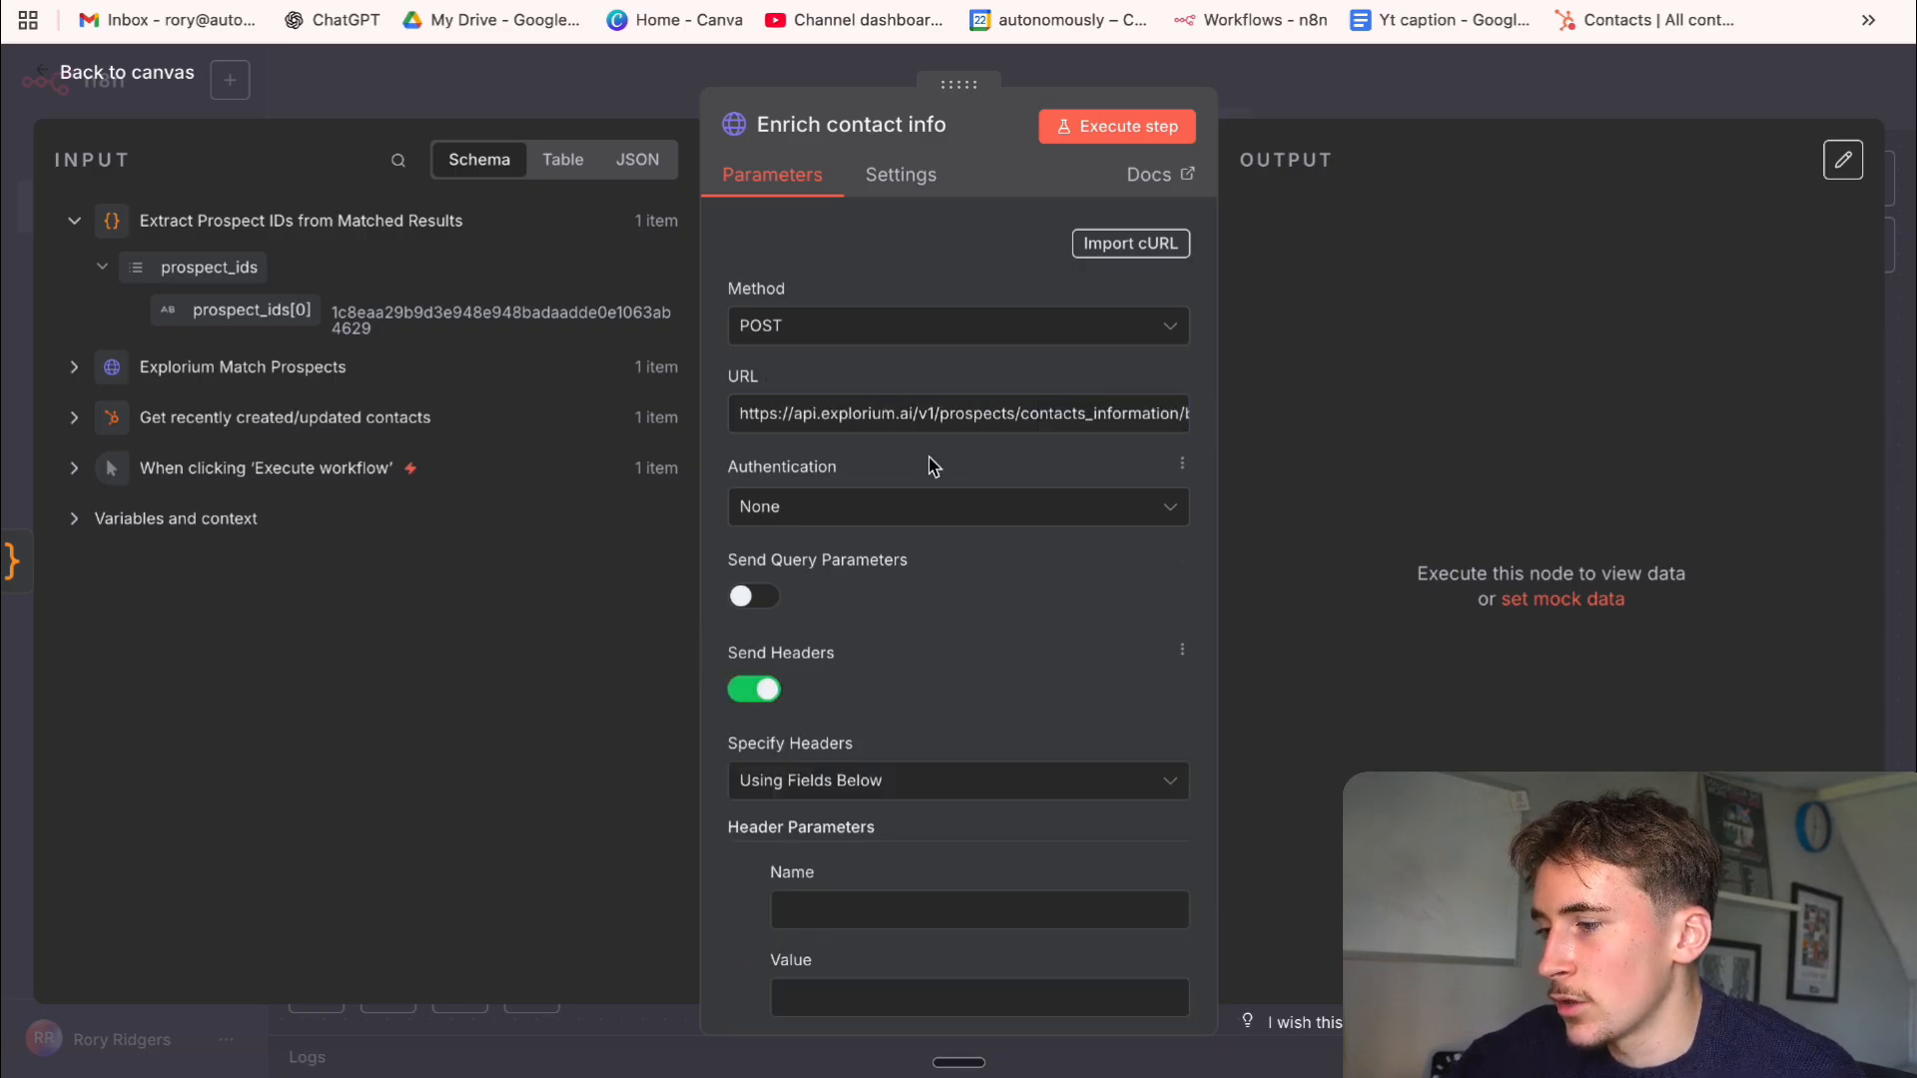
scroll(931, 468, down, 3)
scroll(931, 499, down, 3)
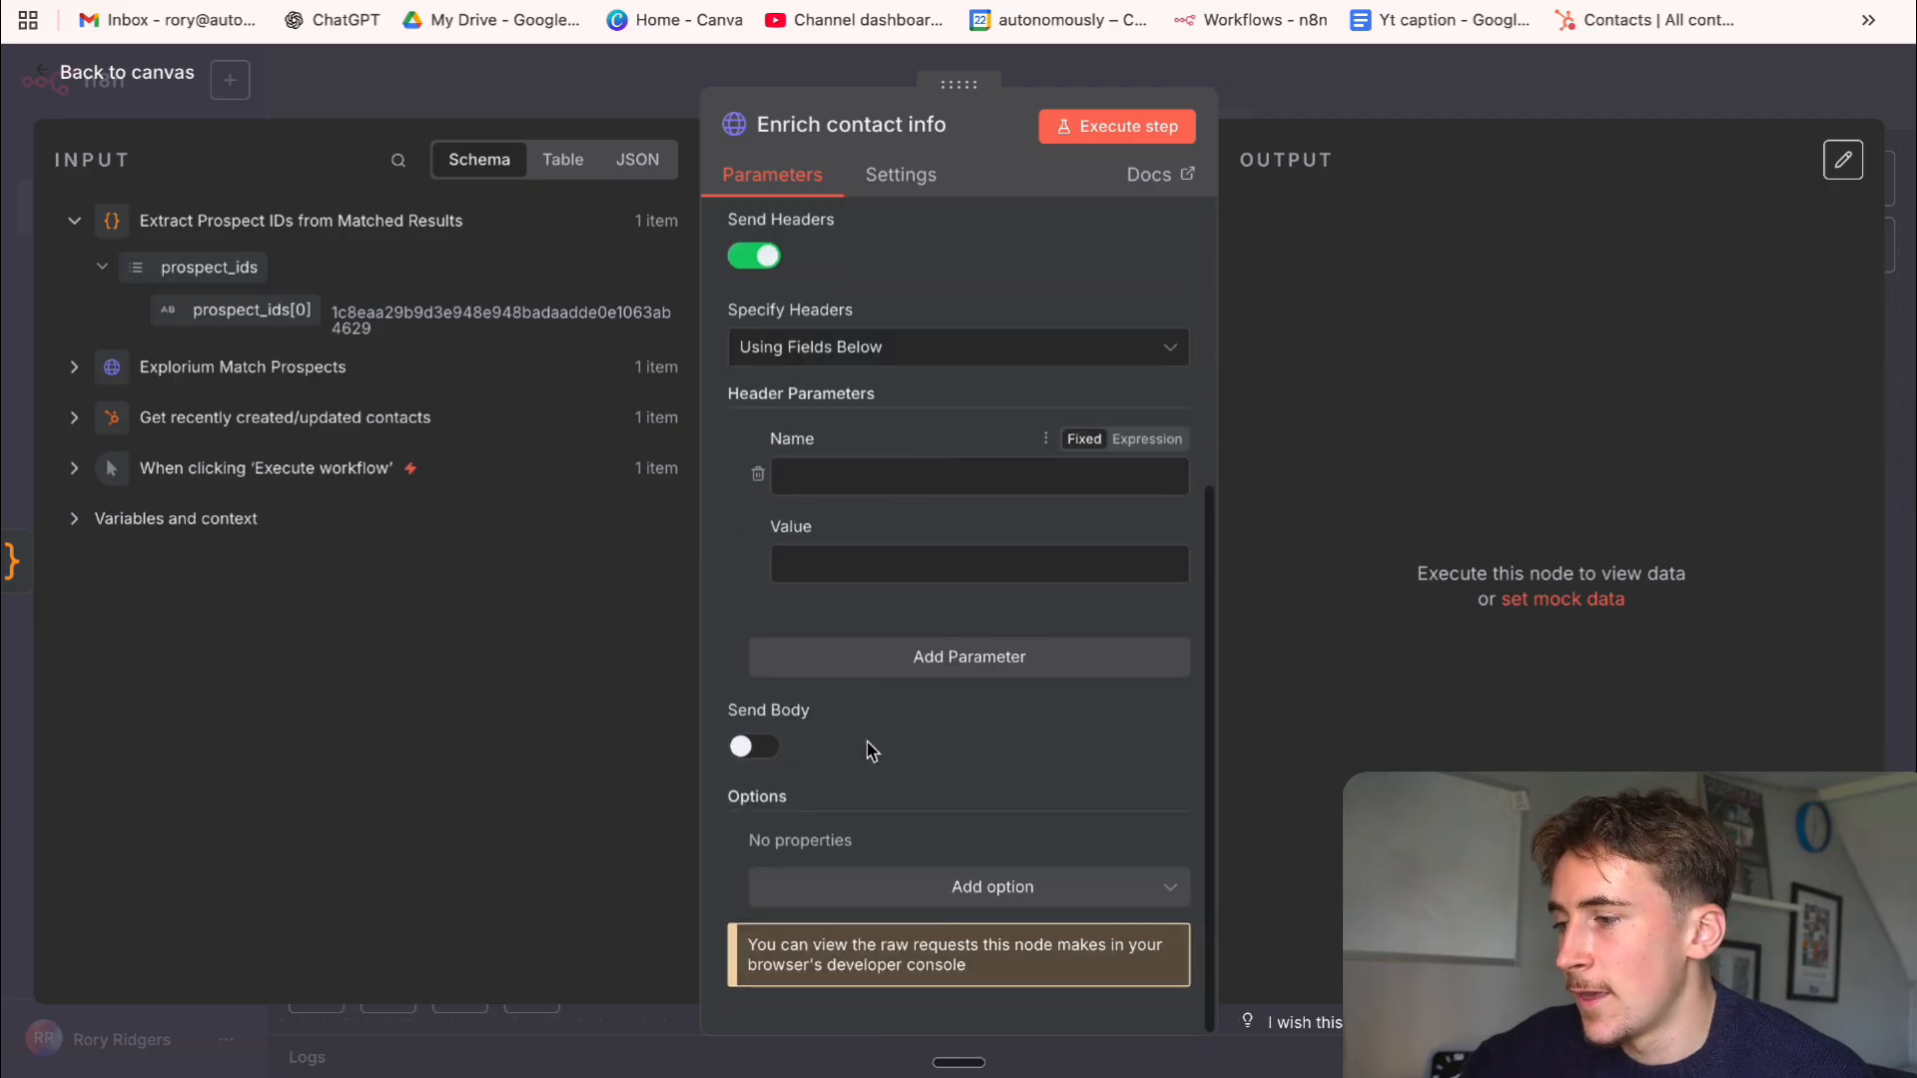
click(762, 747)
scroll(1019, 441, up, 1)
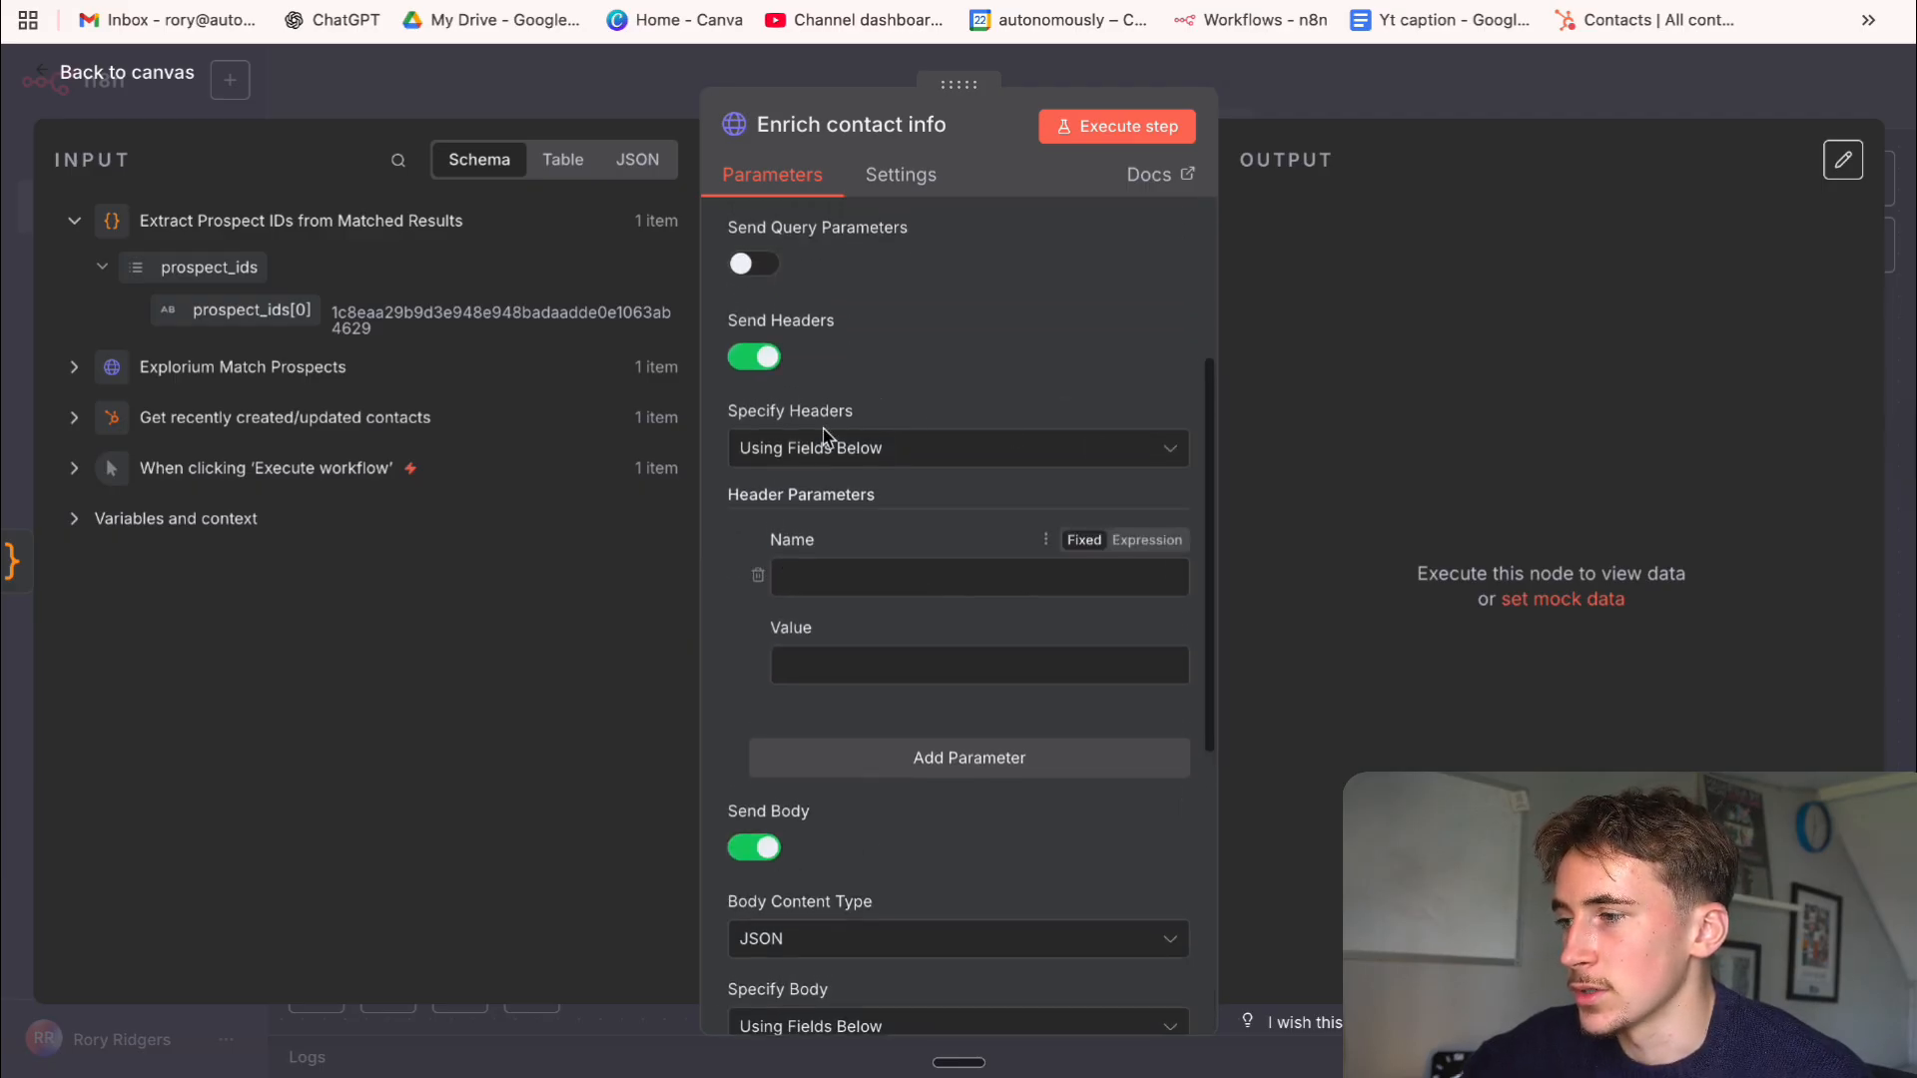
scroll(910, 504, down, 7)
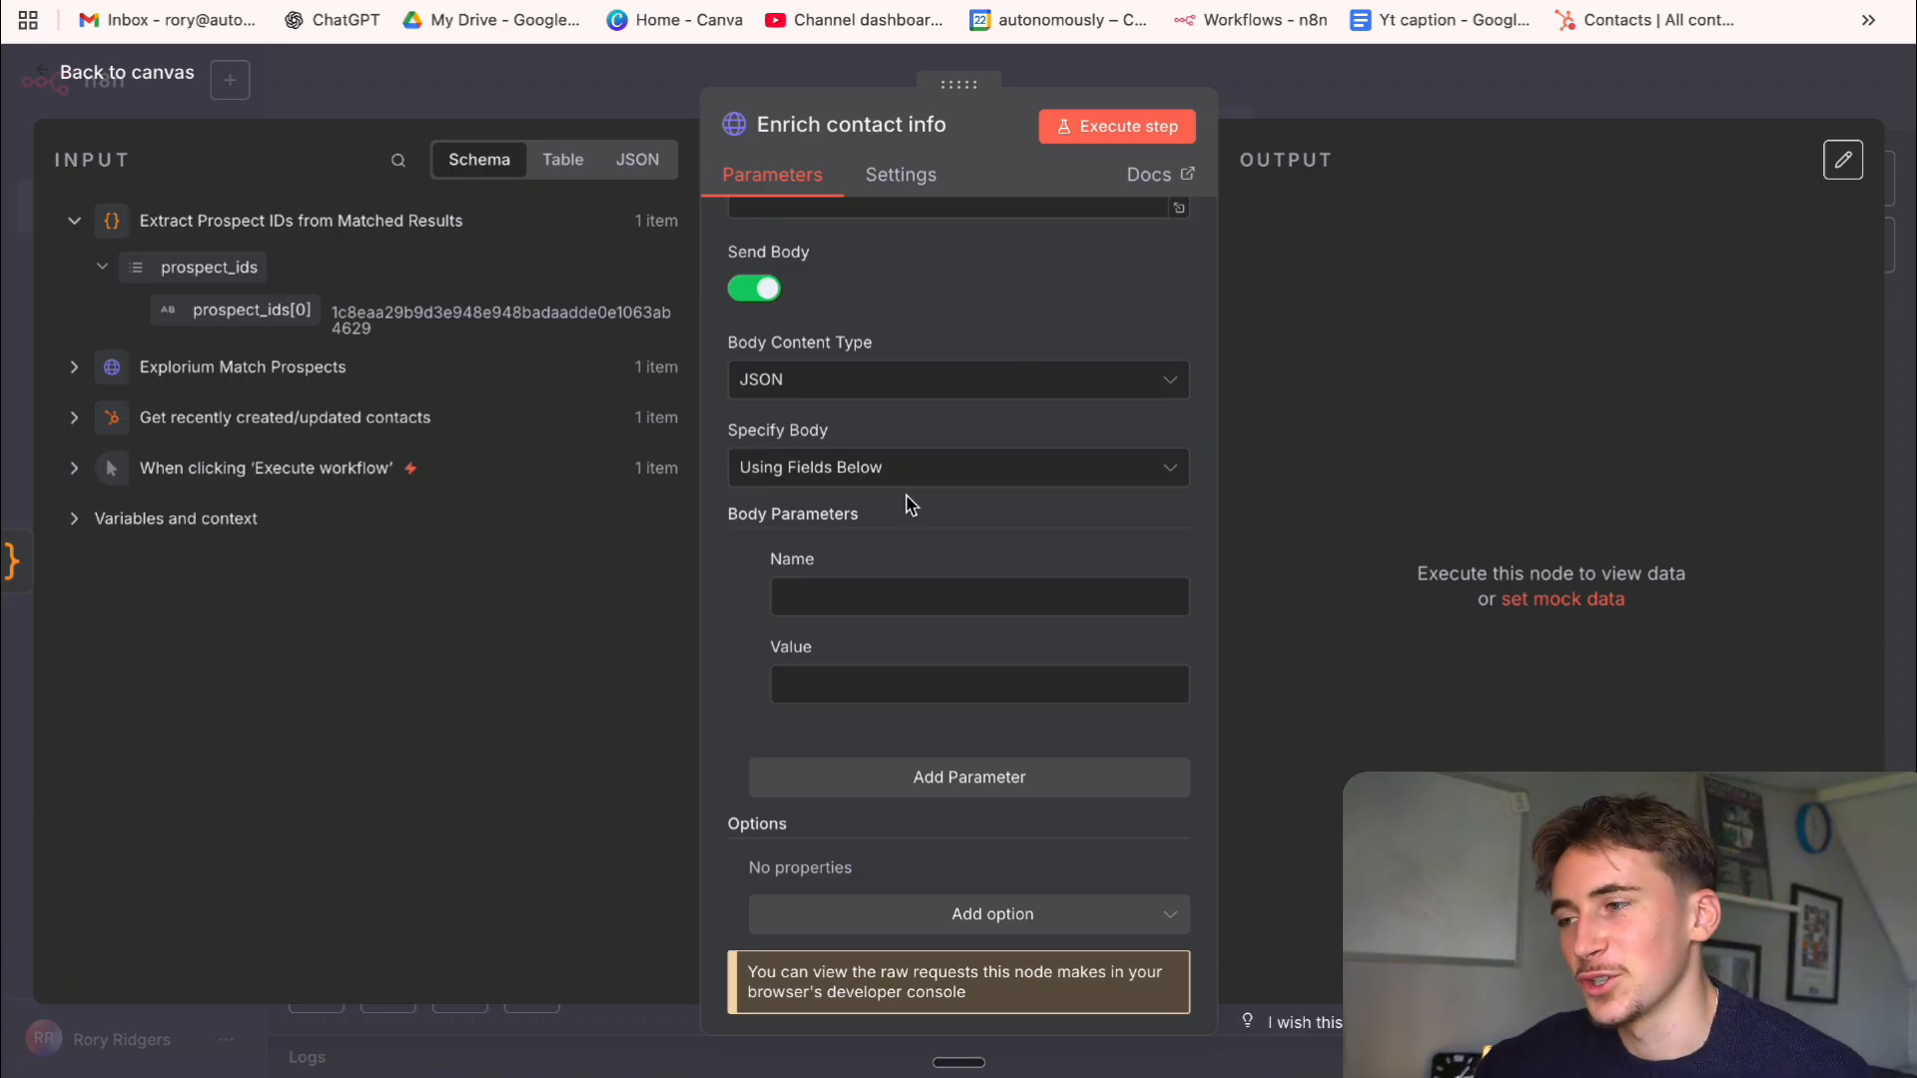
click(857, 470)
click(814, 576)
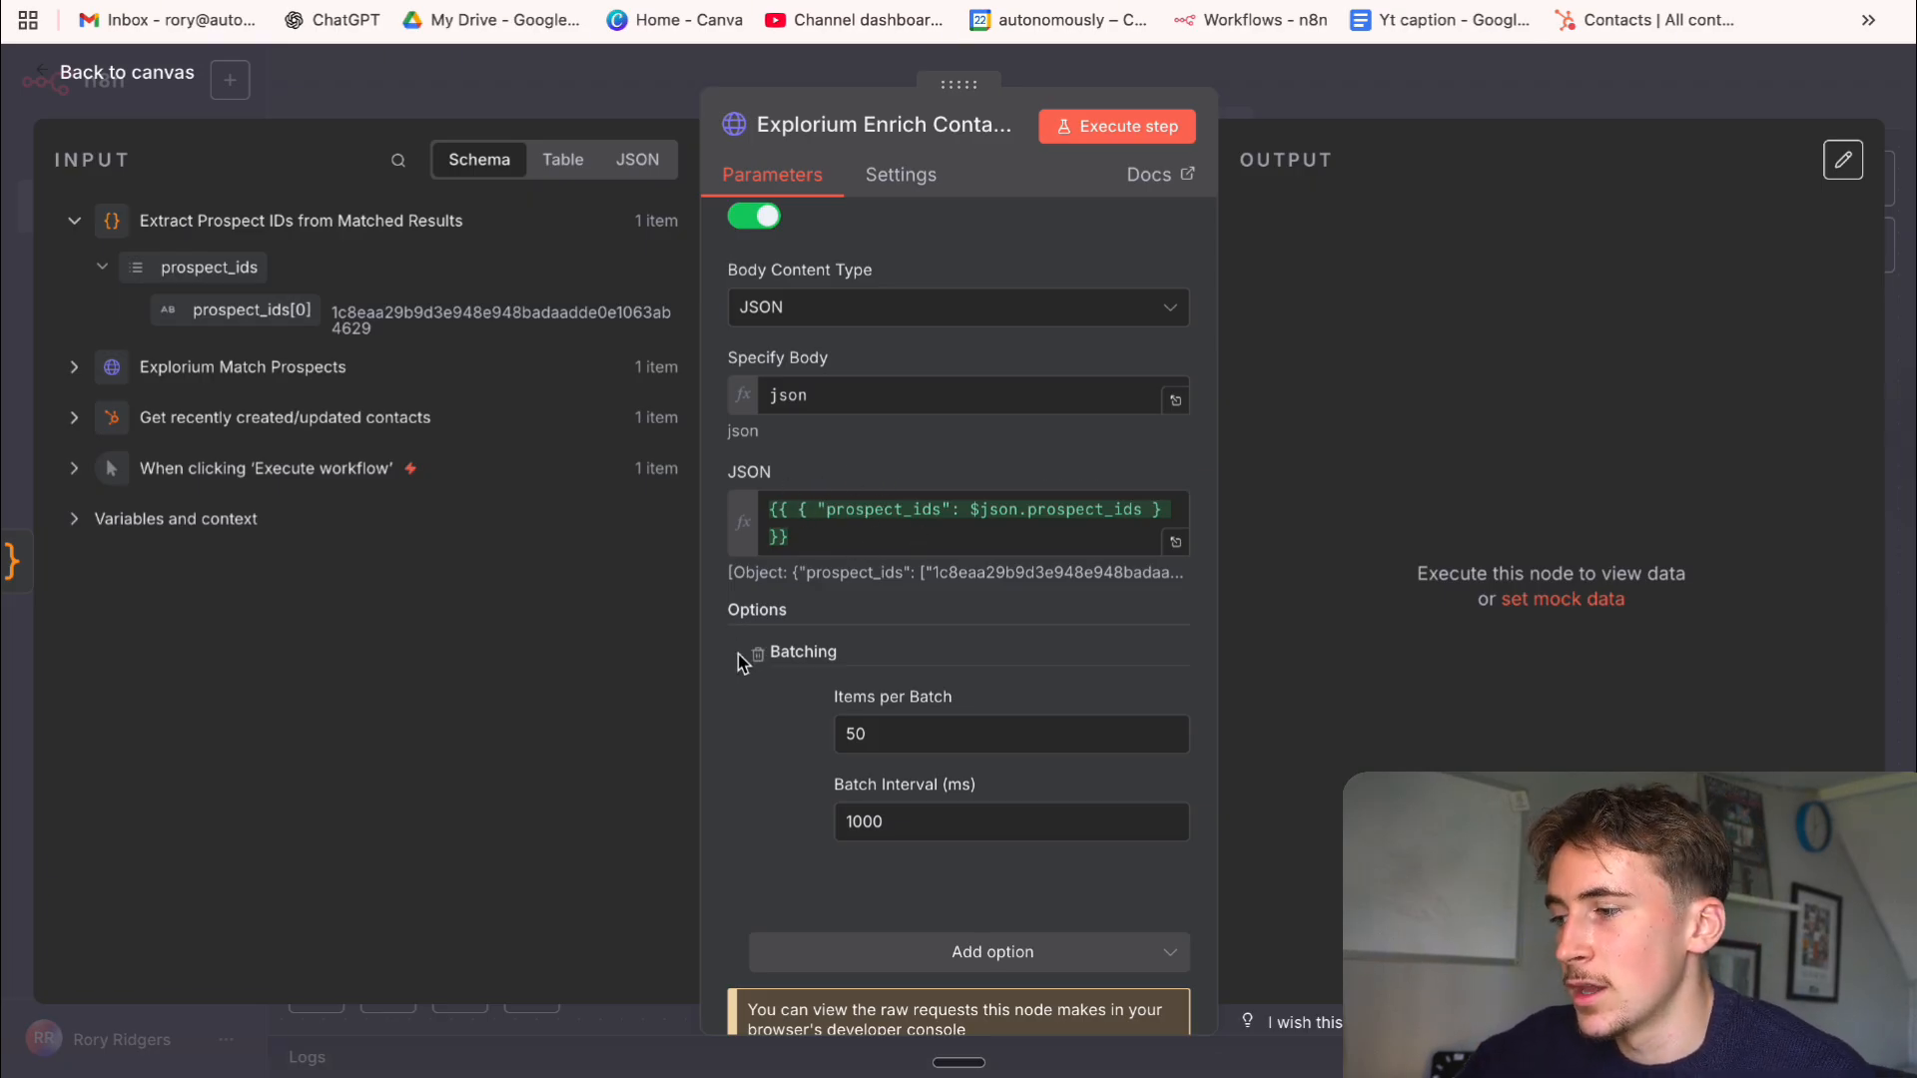
Remove the Batching option from the contact enrichment node and run it to review the returned emails
click(759, 656)
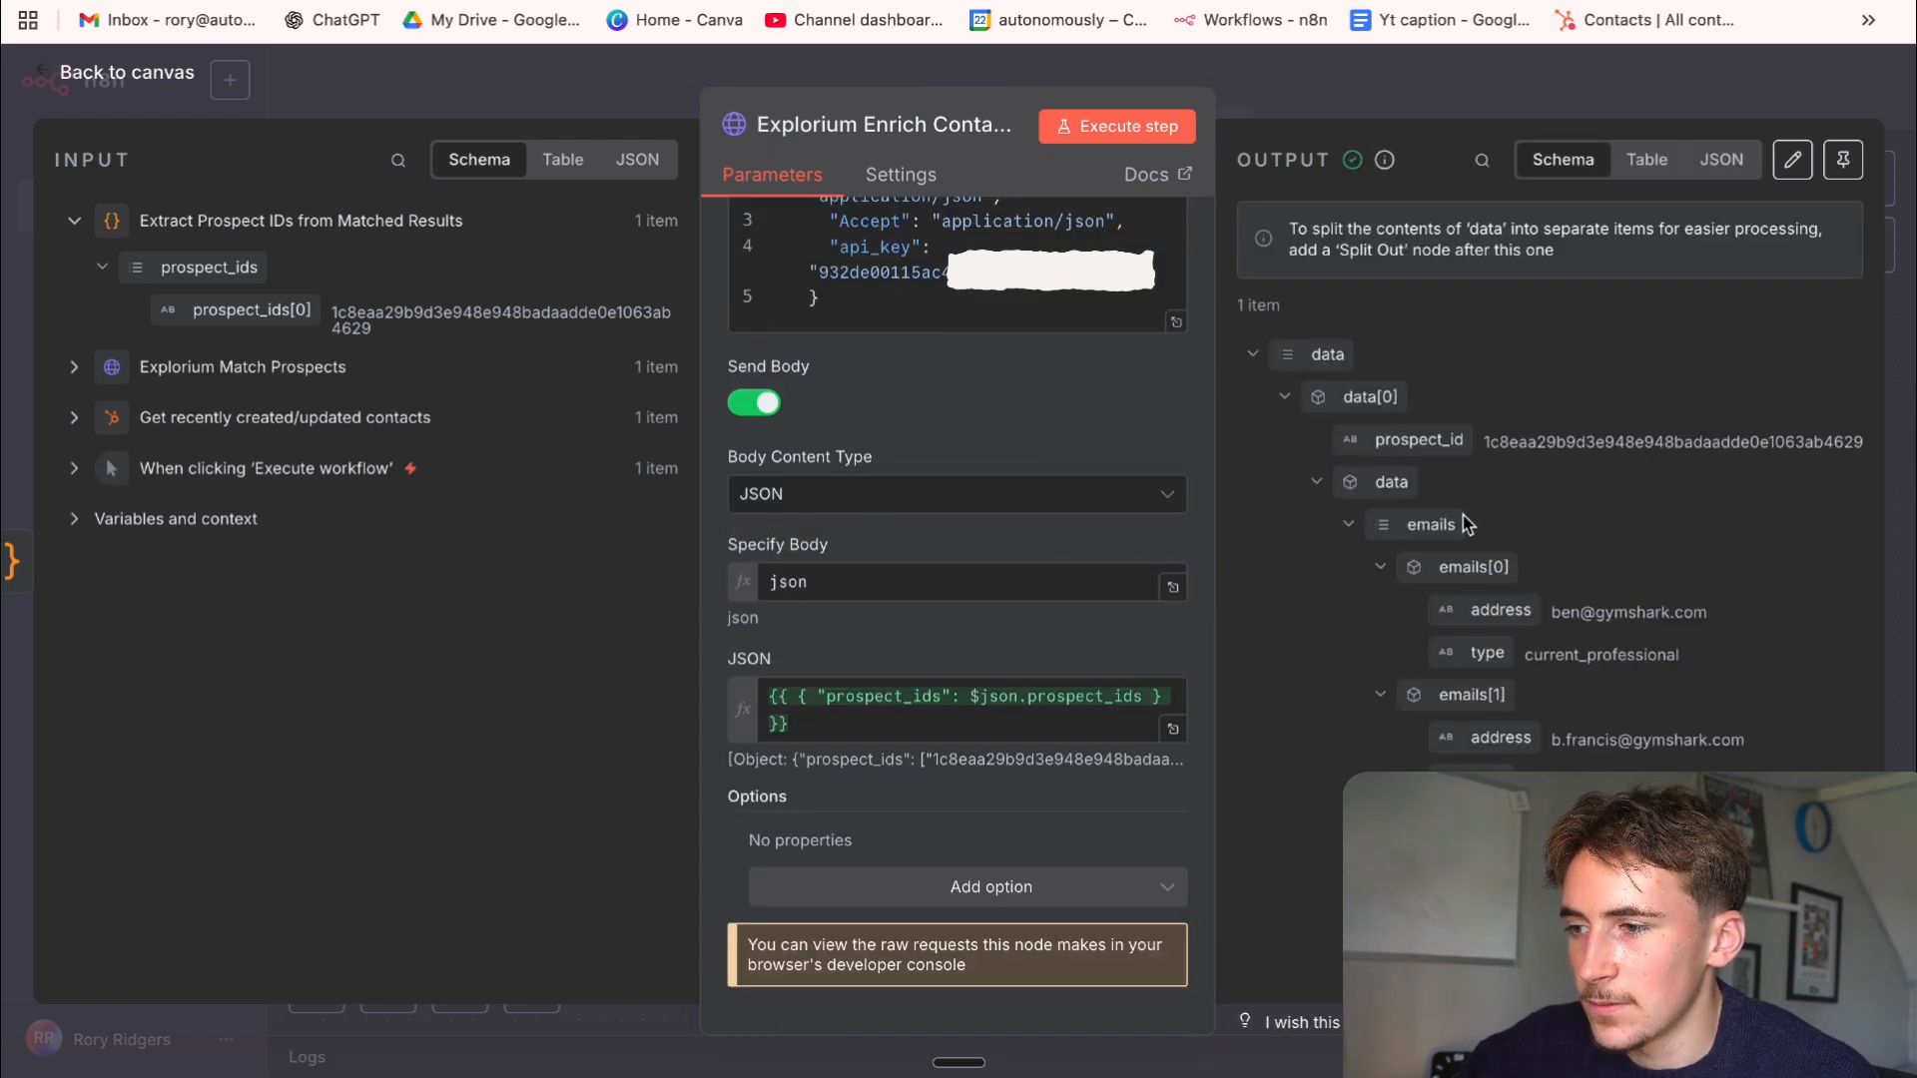
scroll(1465, 523, down, 3)
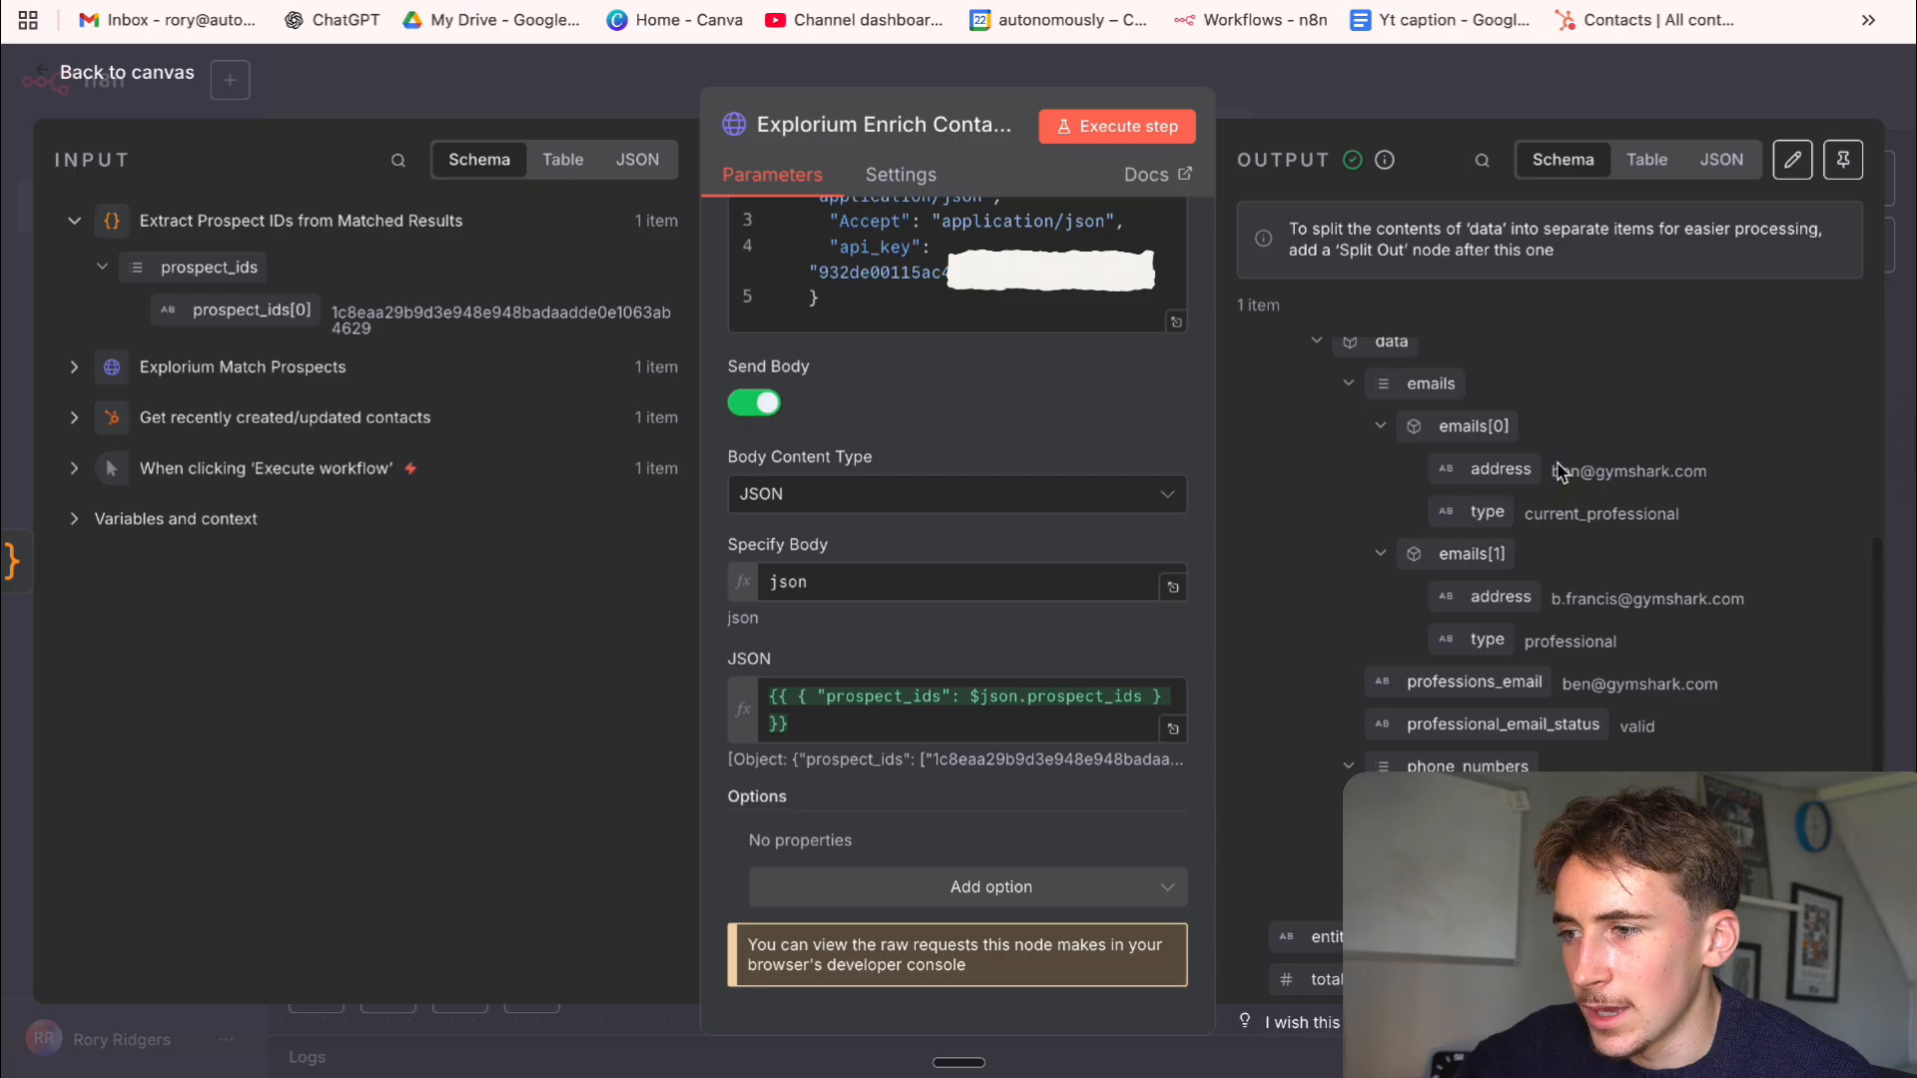
Examine the email addresses, email status and phone number fields in the contact enrichment output, then return to the canvas
drag(1580, 472, 1645, 471)
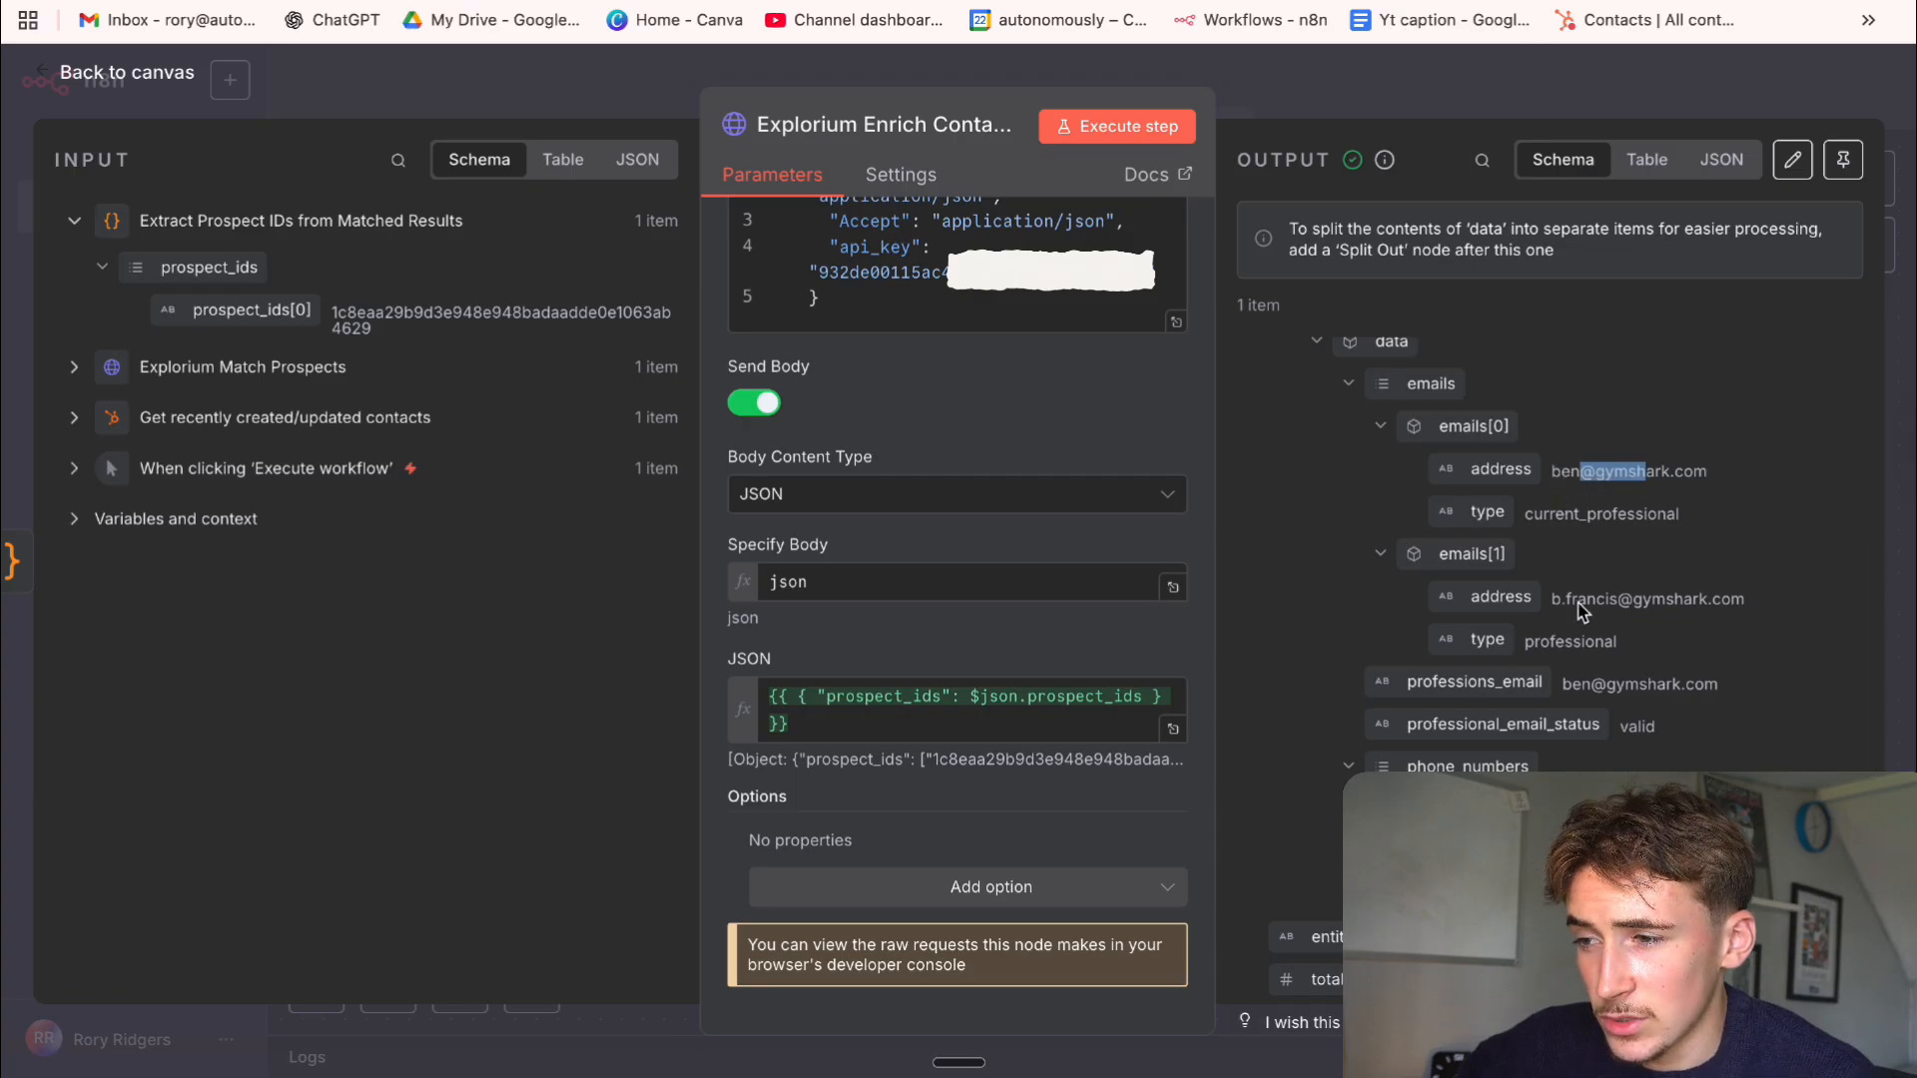
drag(1578, 599, 1667, 599)
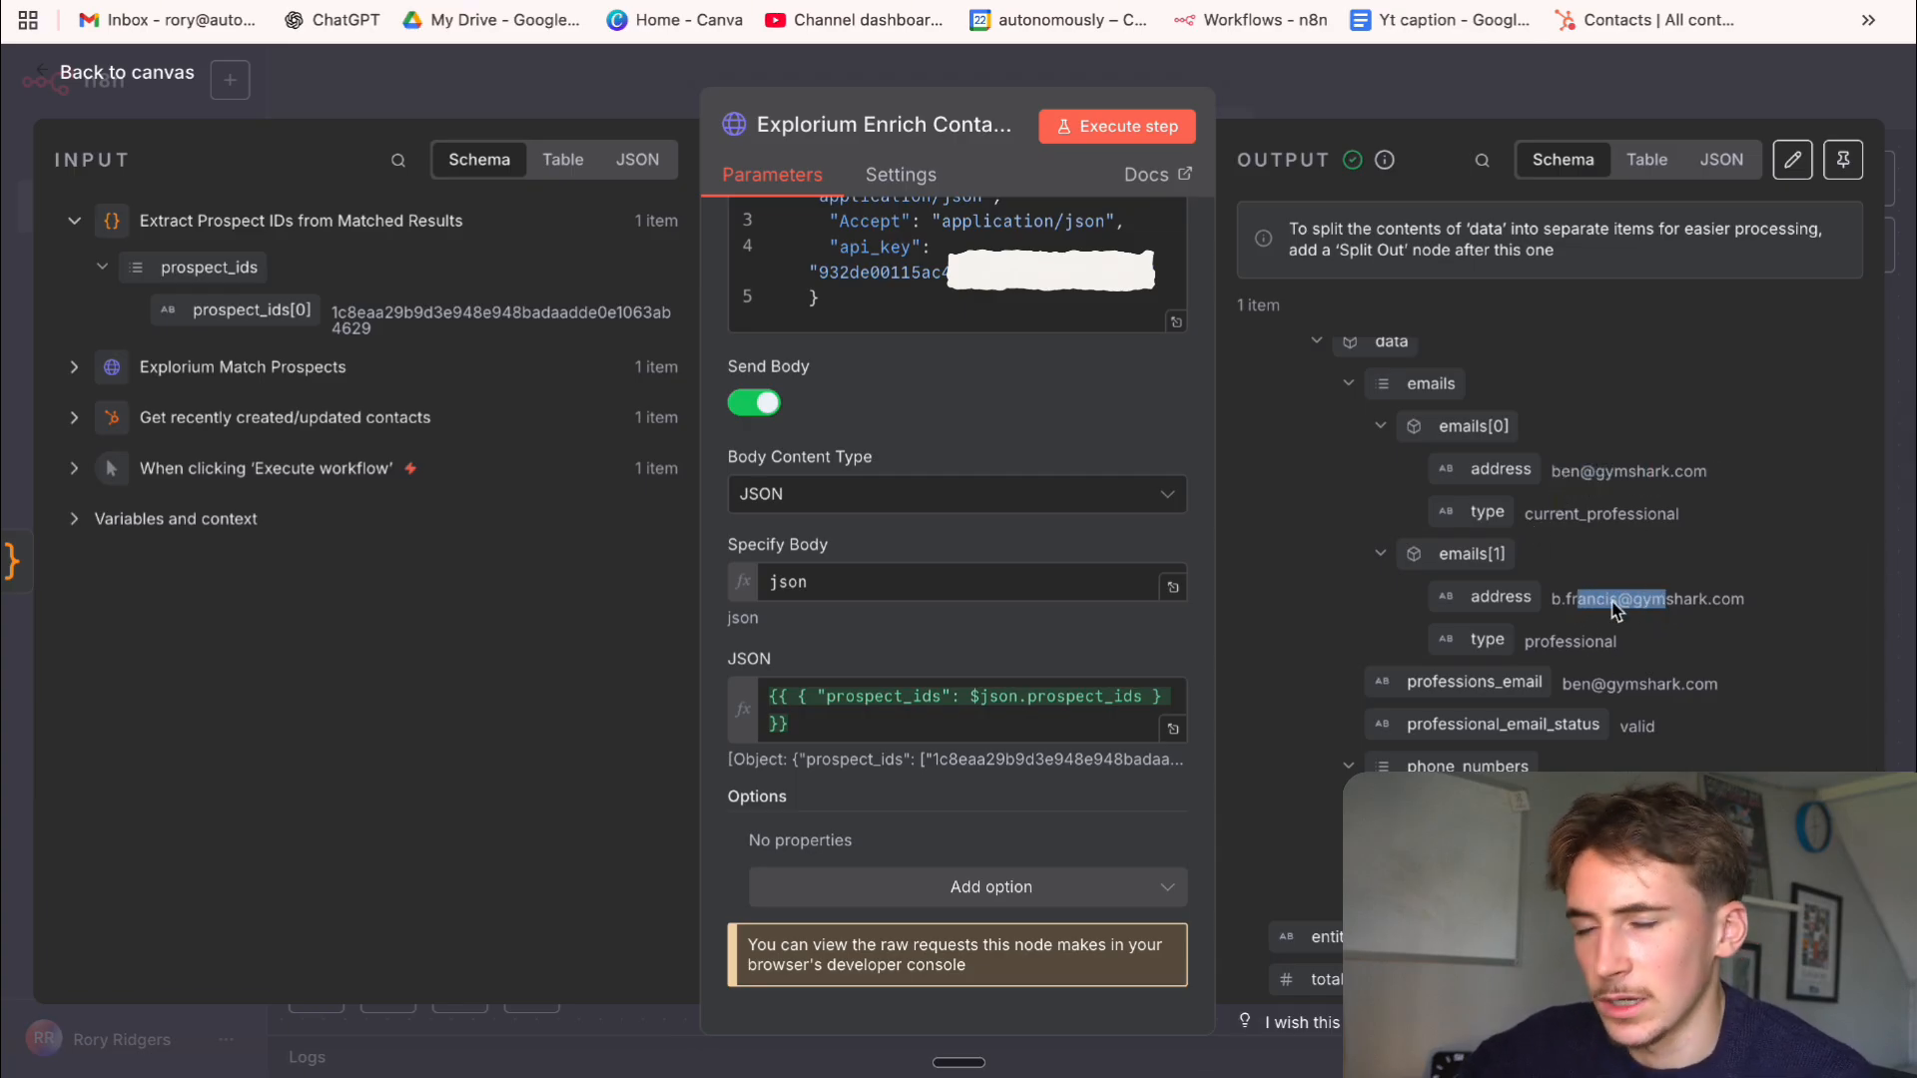
scroll(1598, 486, down, 1)
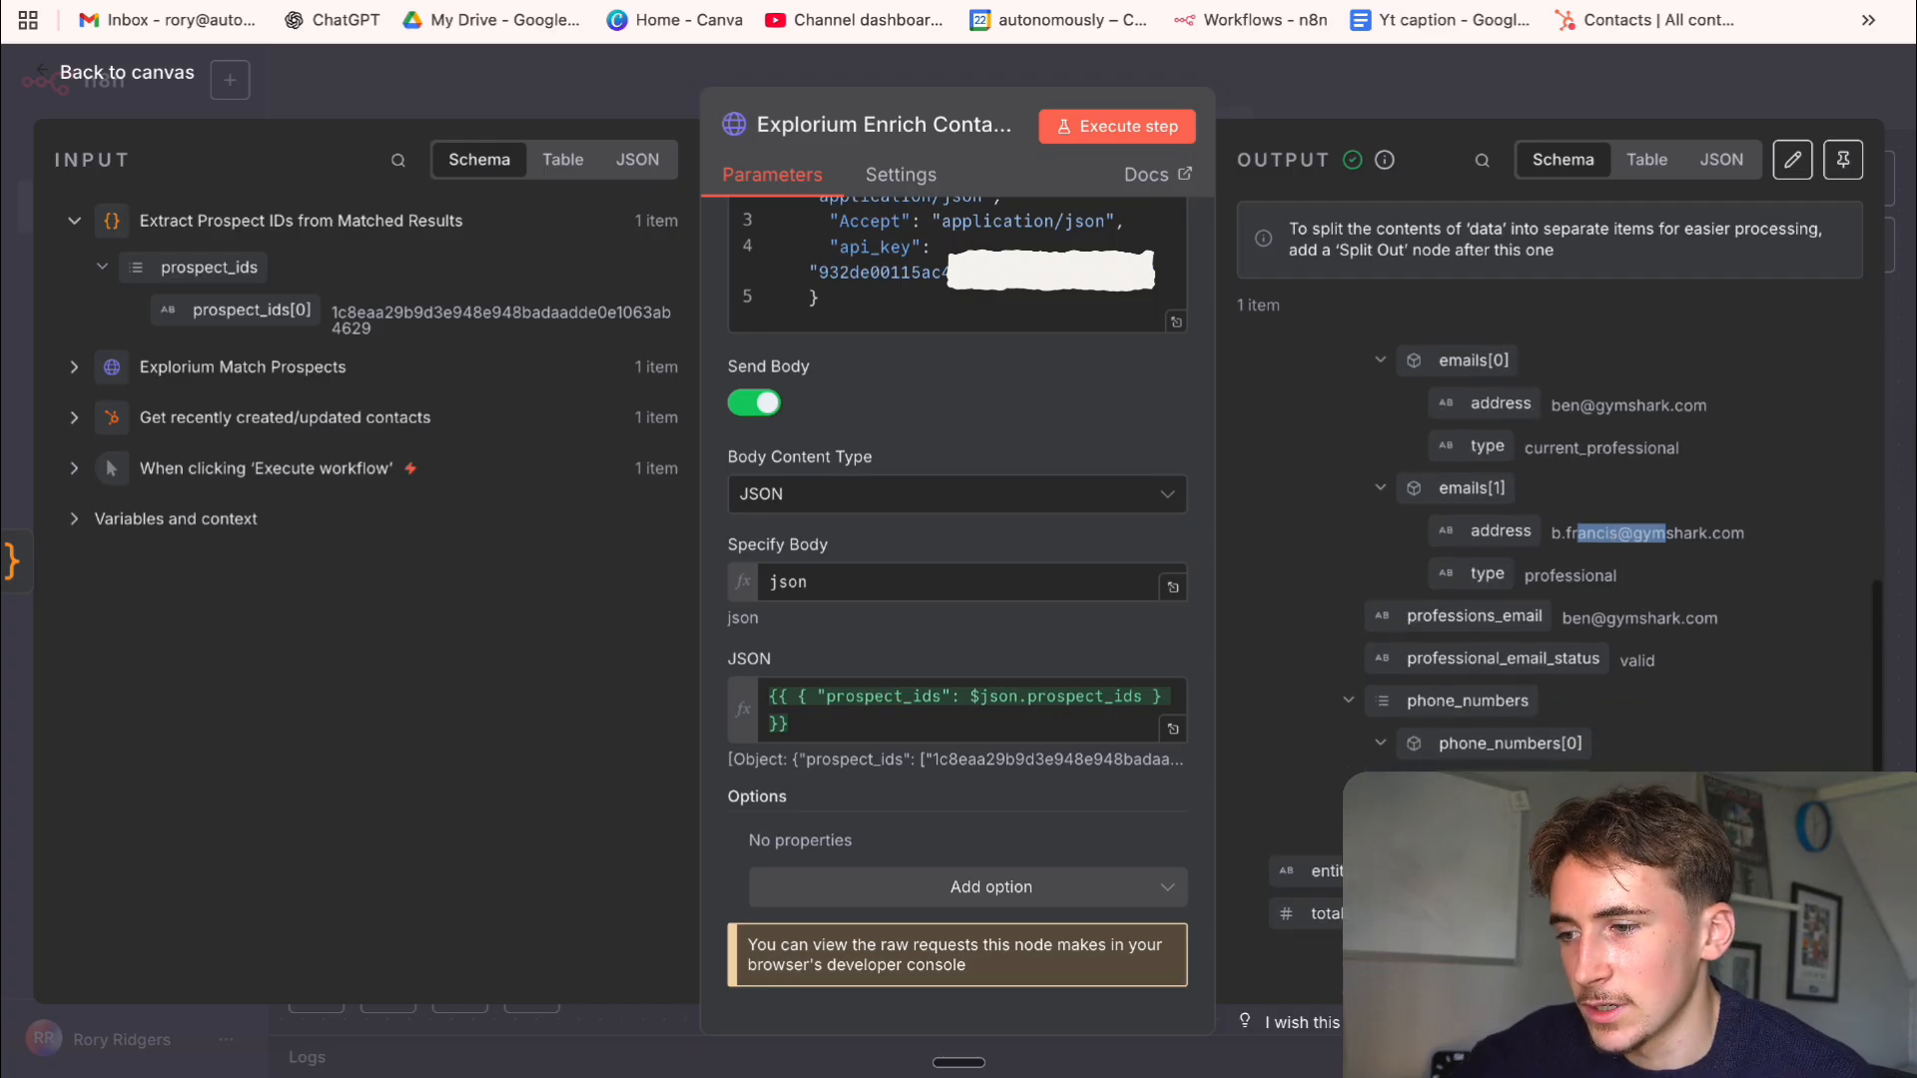
click(1653, 791)
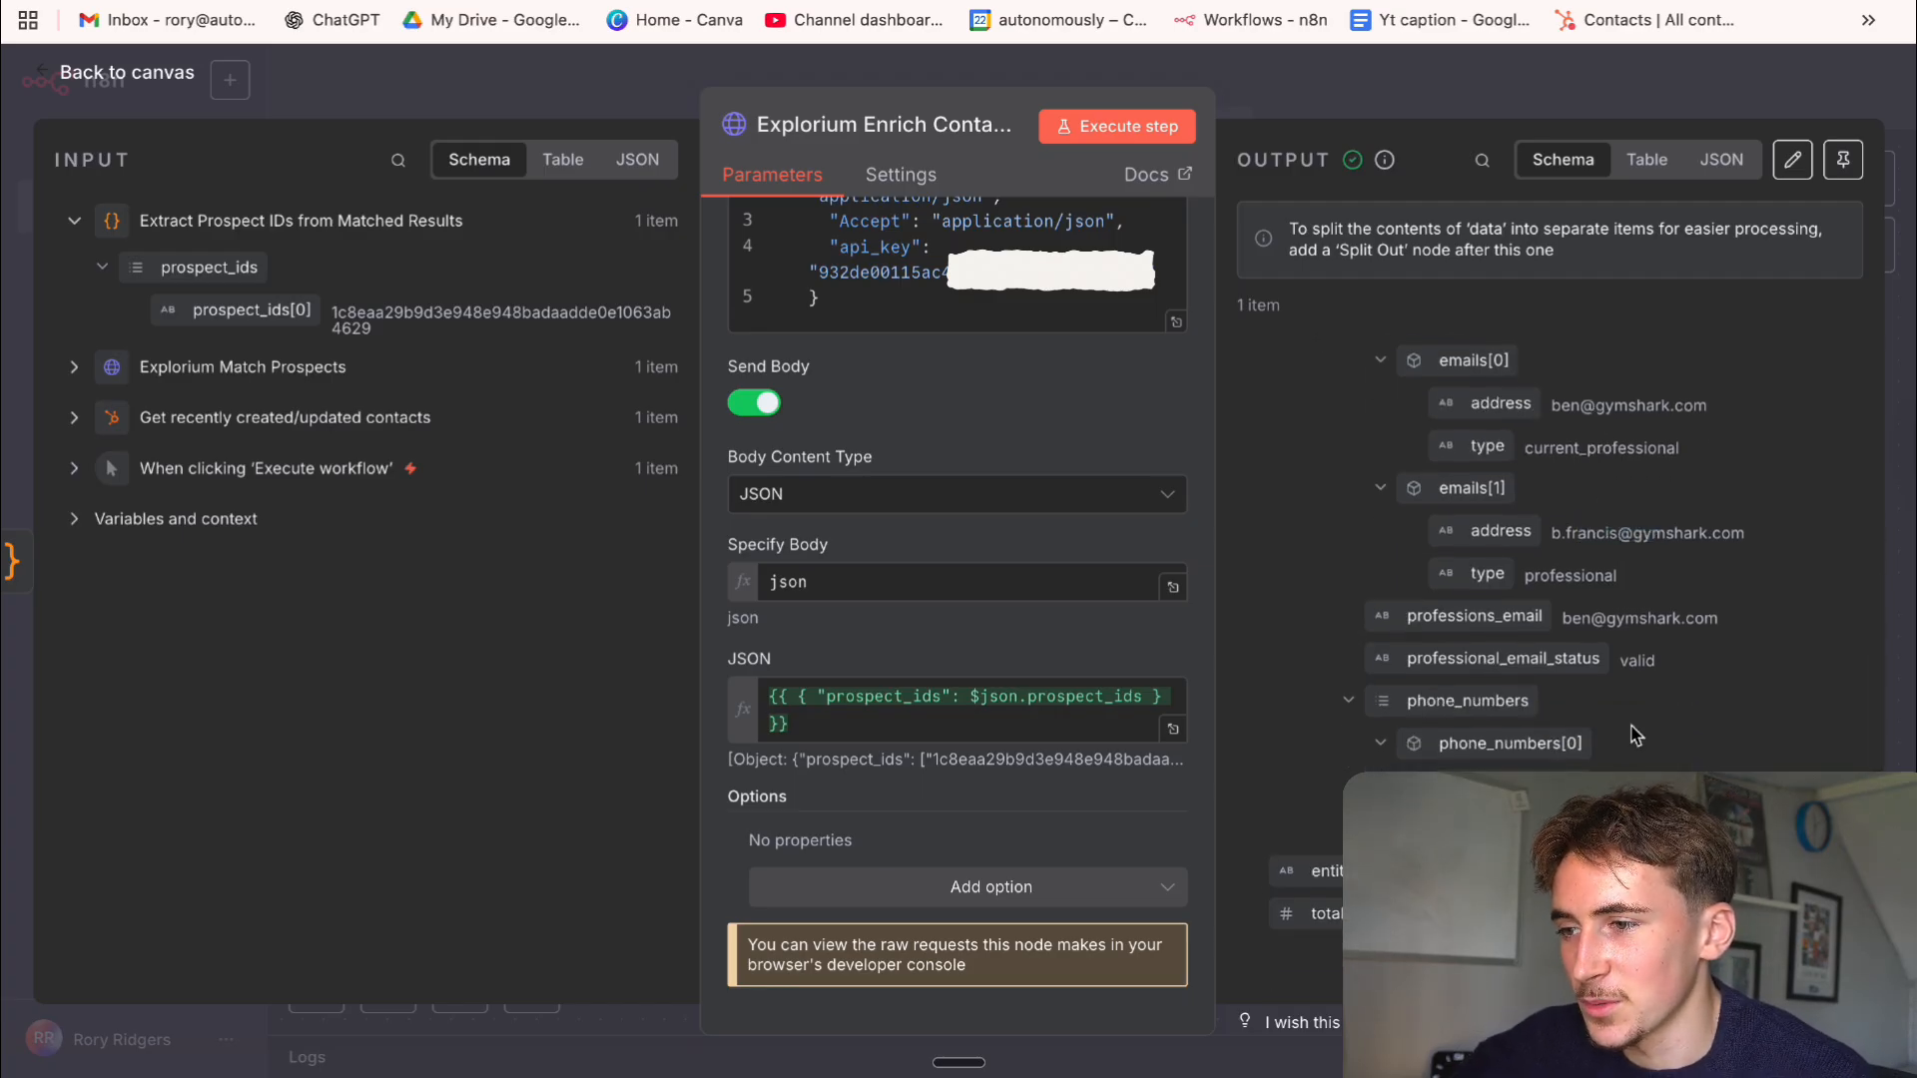
scroll(1672, 619, up, 1)
scroll(1675, 623, down, 1)
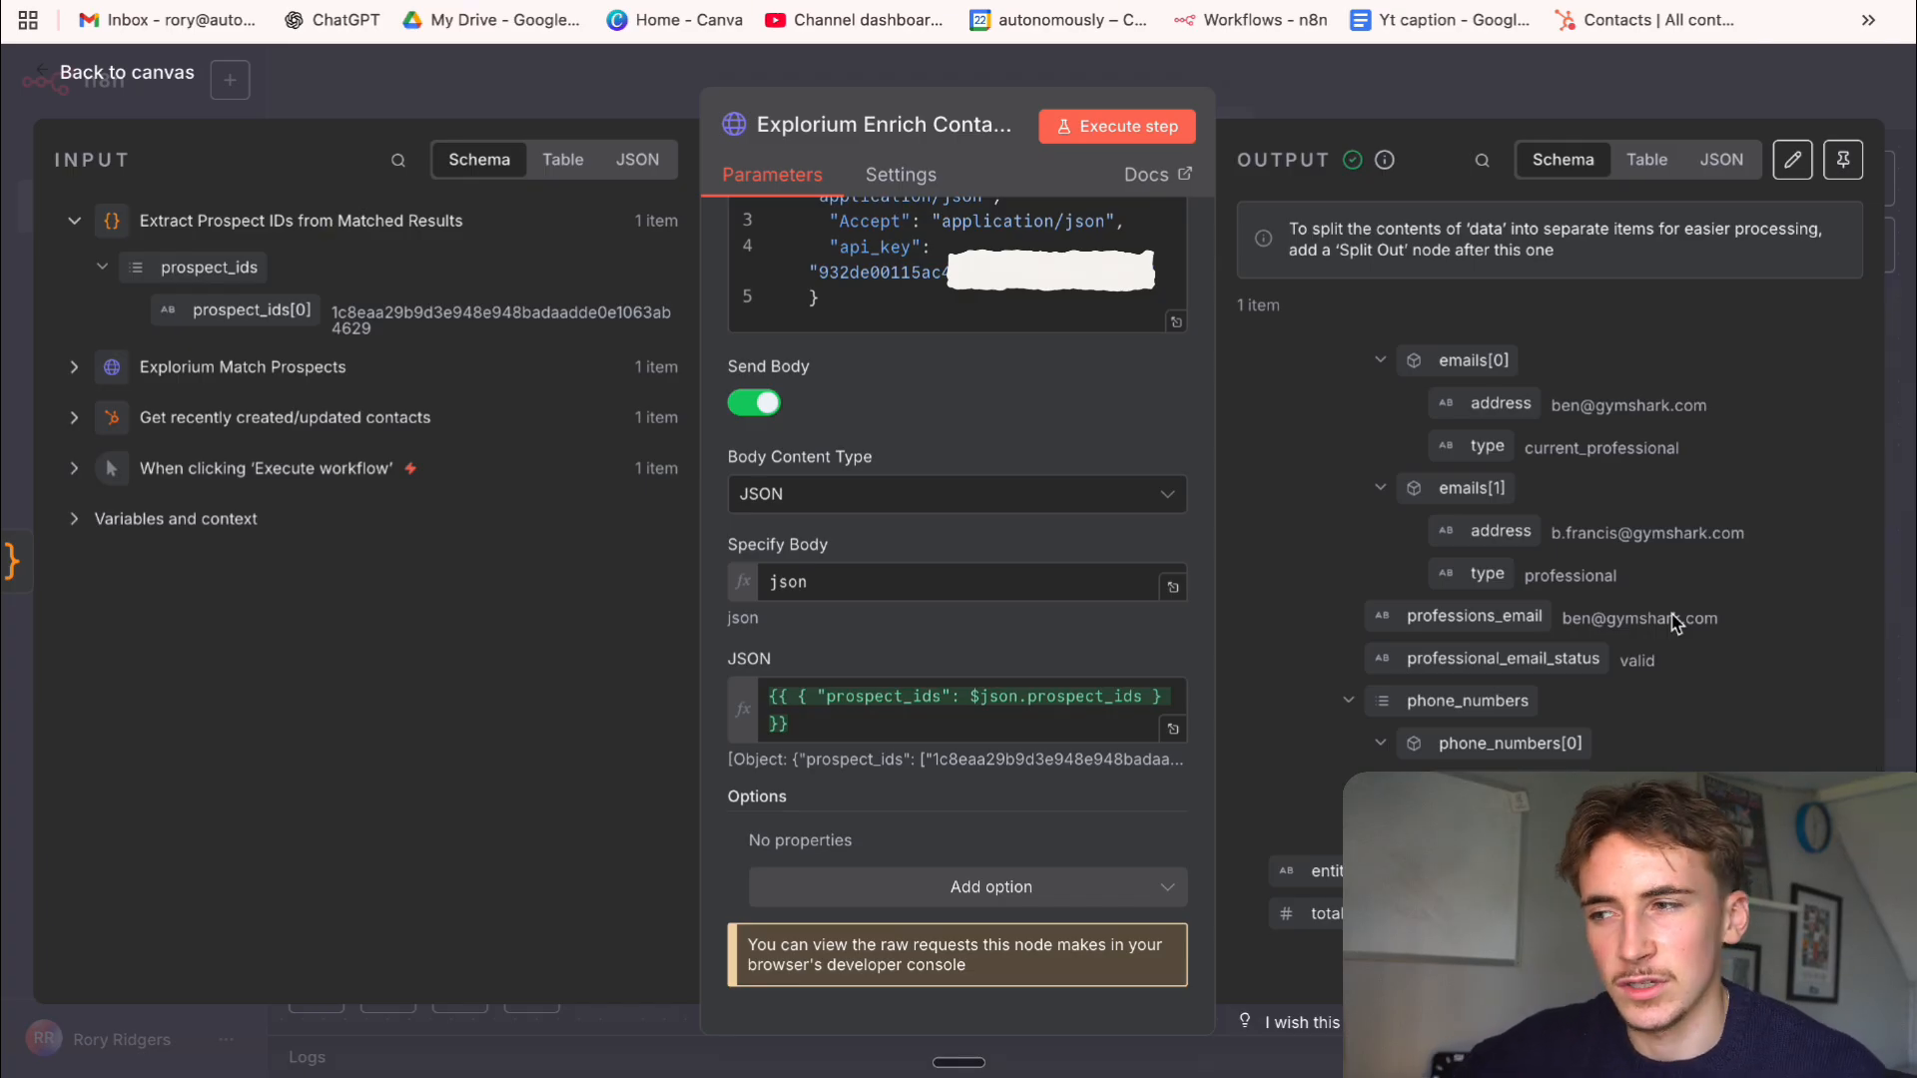
drag(1563, 537, 1687, 537)
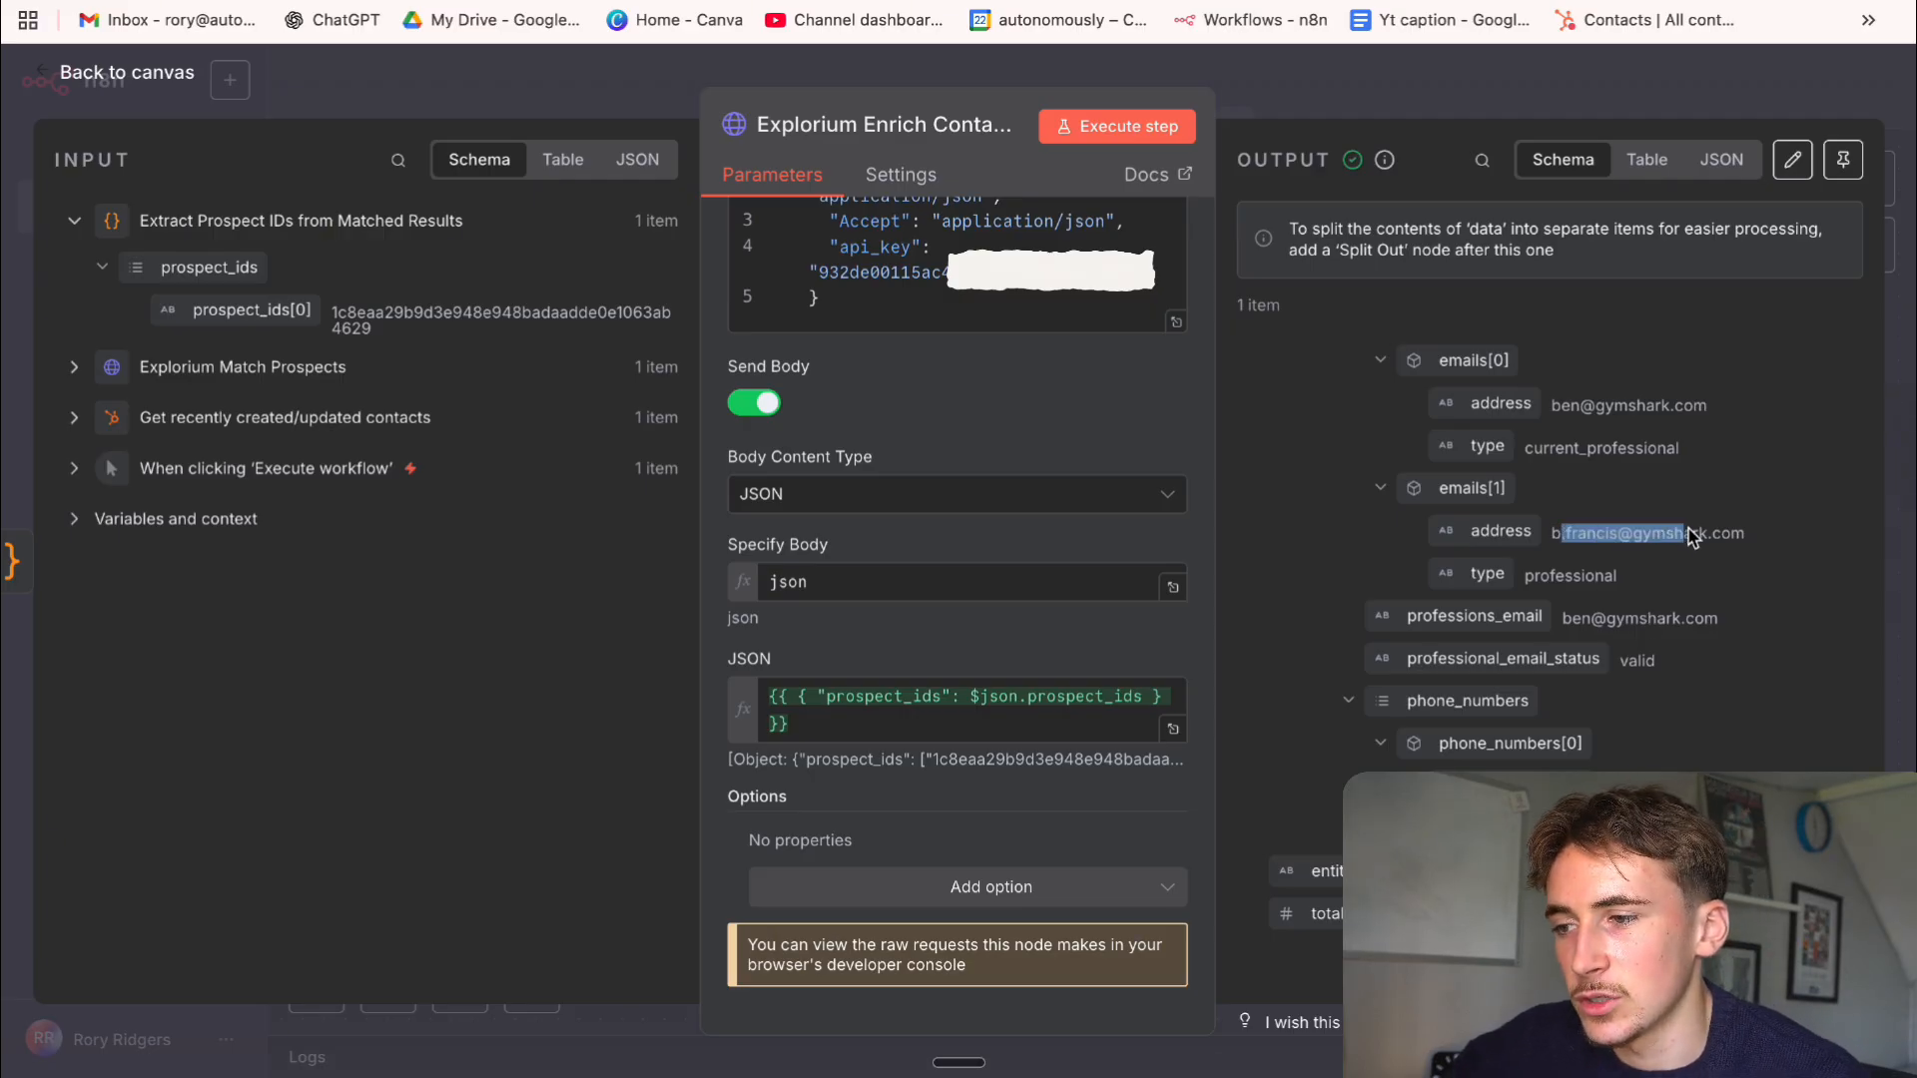
drag(1566, 534, 1634, 536)
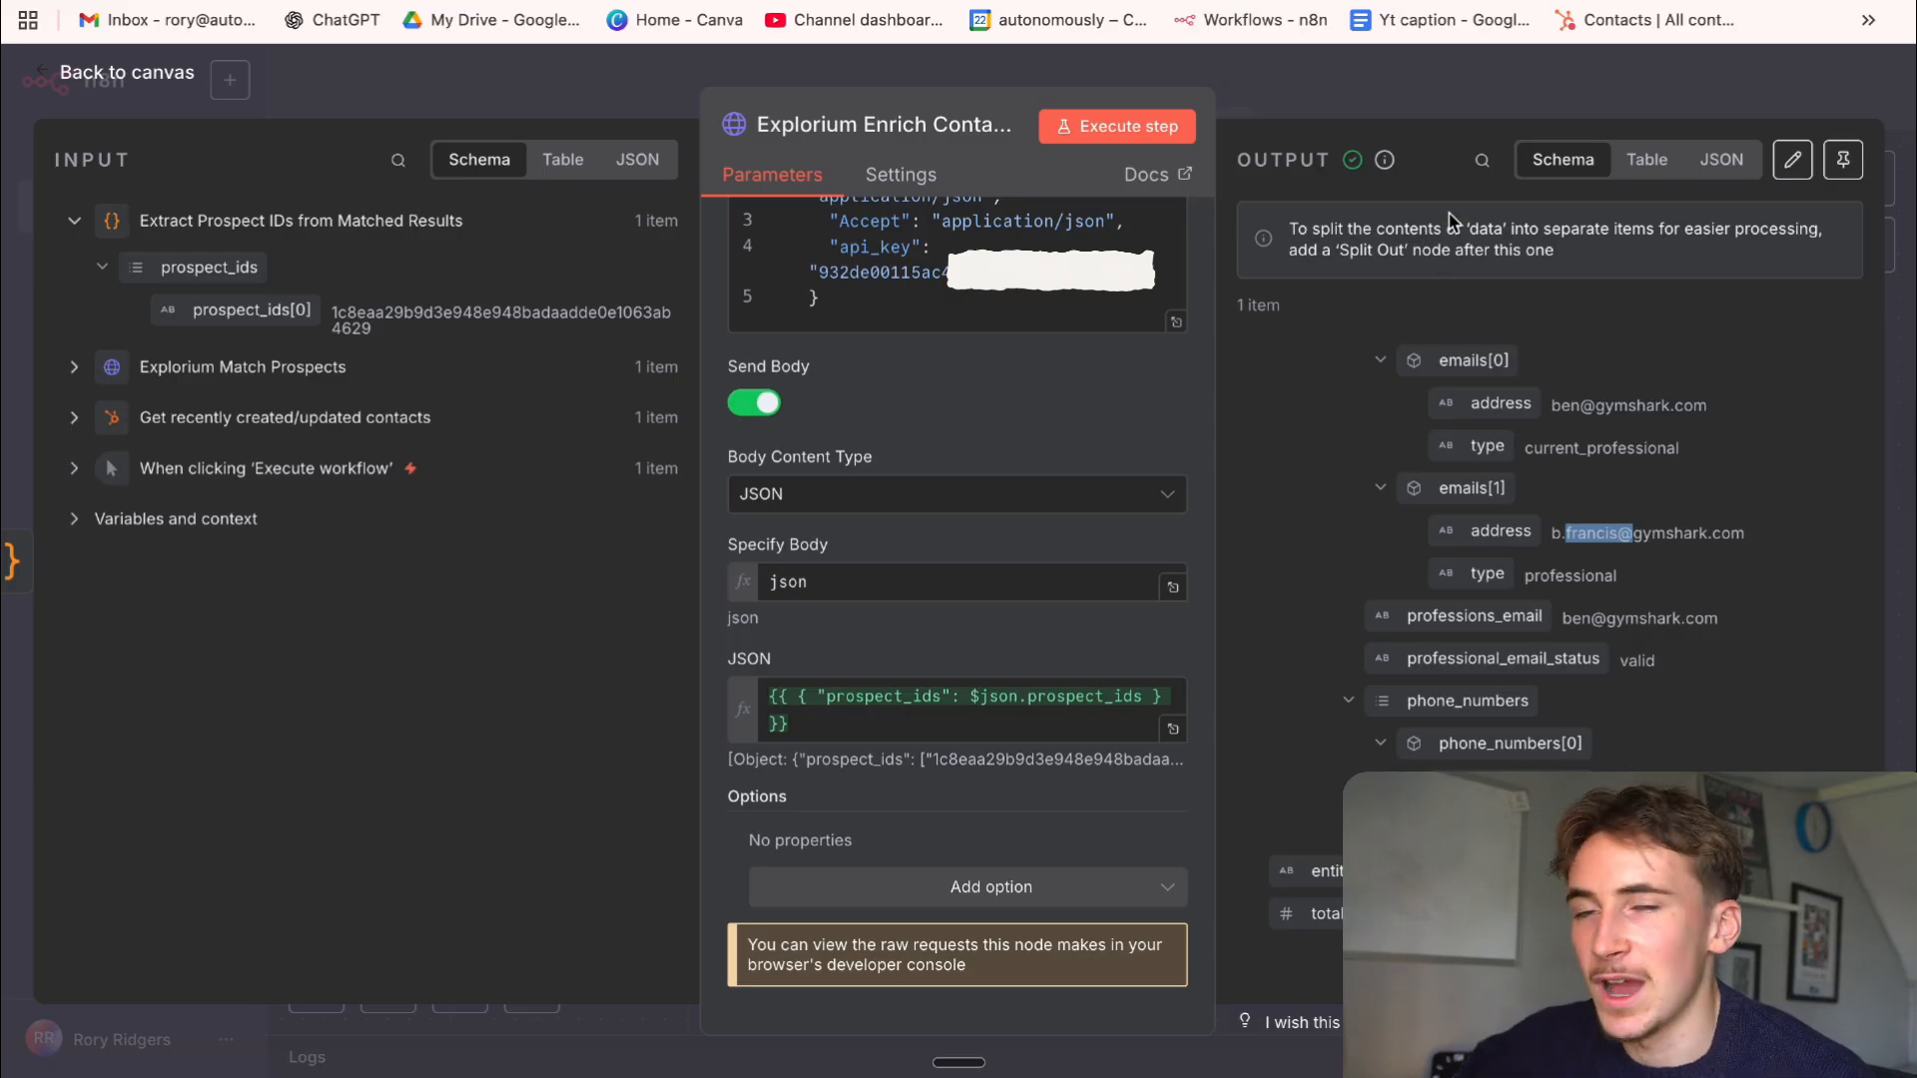
key(Escape)
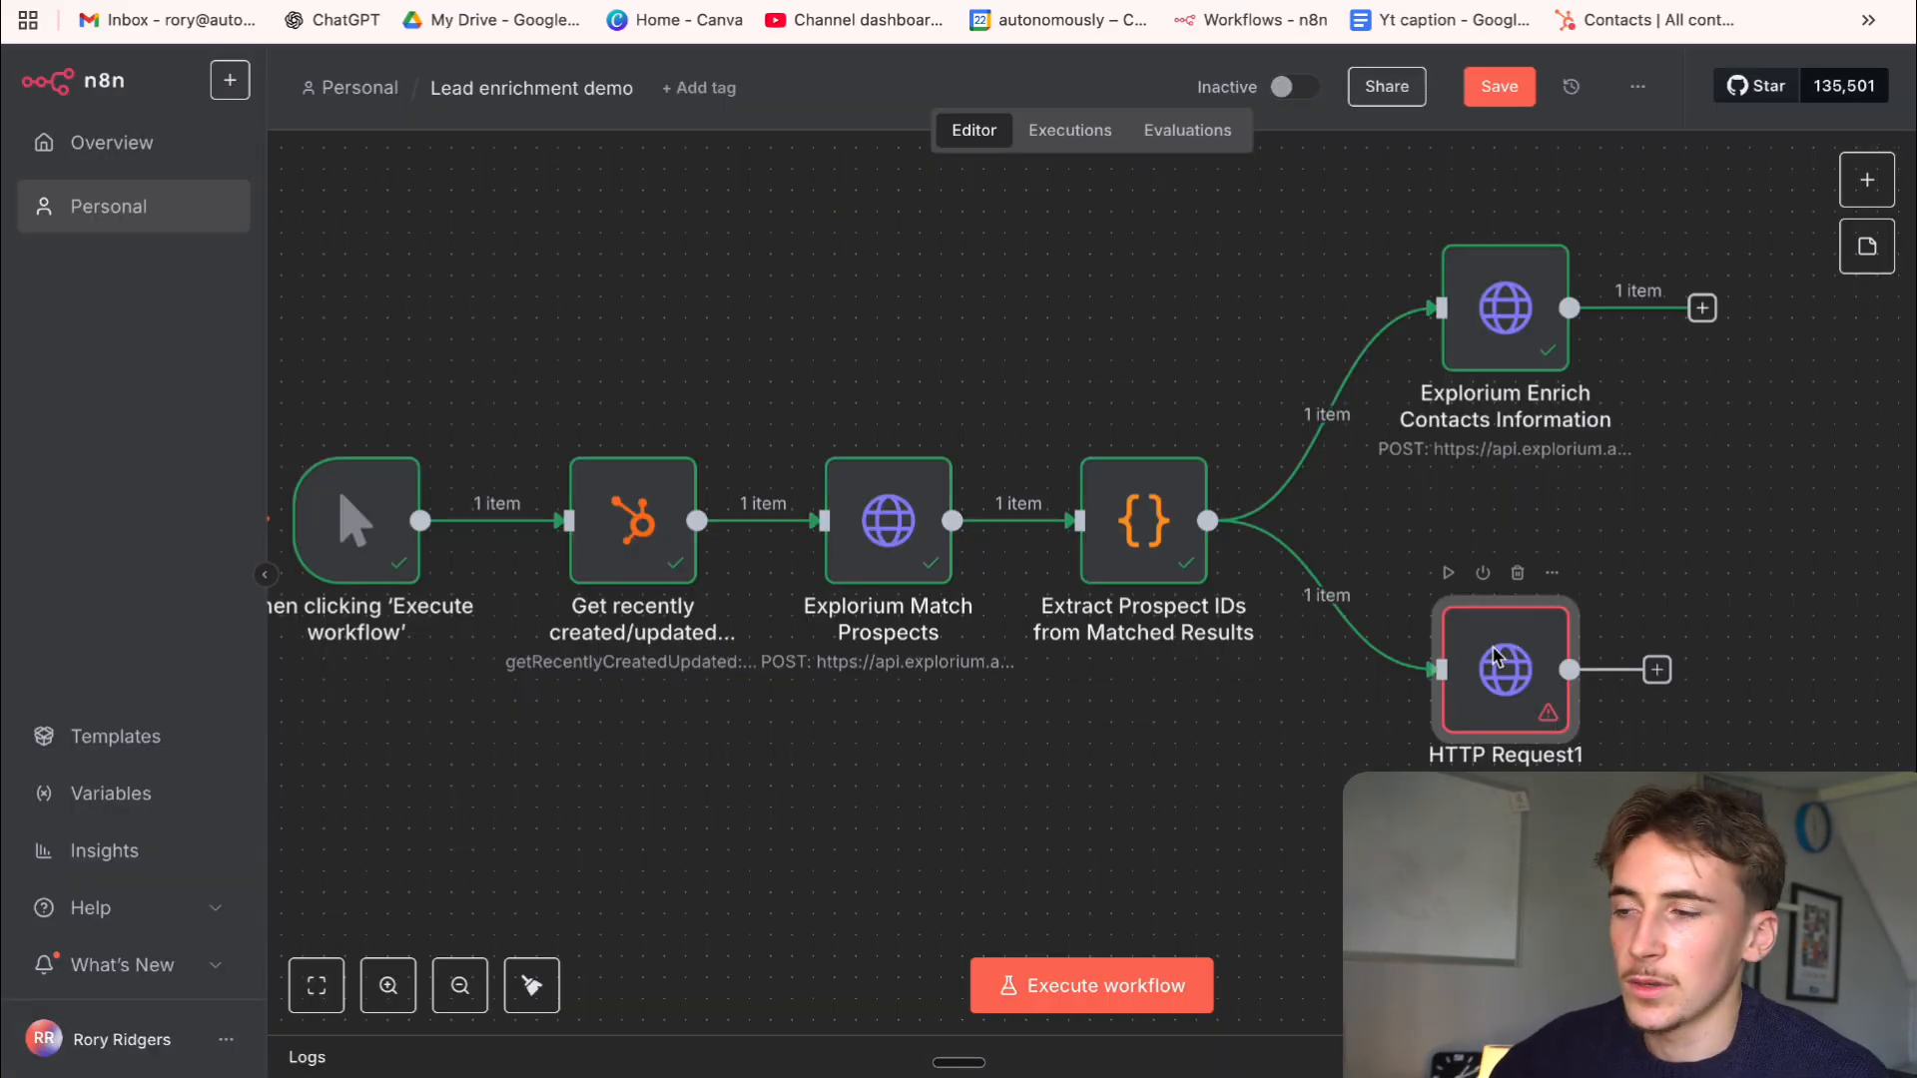
double_click(1508, 644)
click(973, 419)
text(https://api.explorium.ai/v1/prospects/profiles/bulk_enrich)
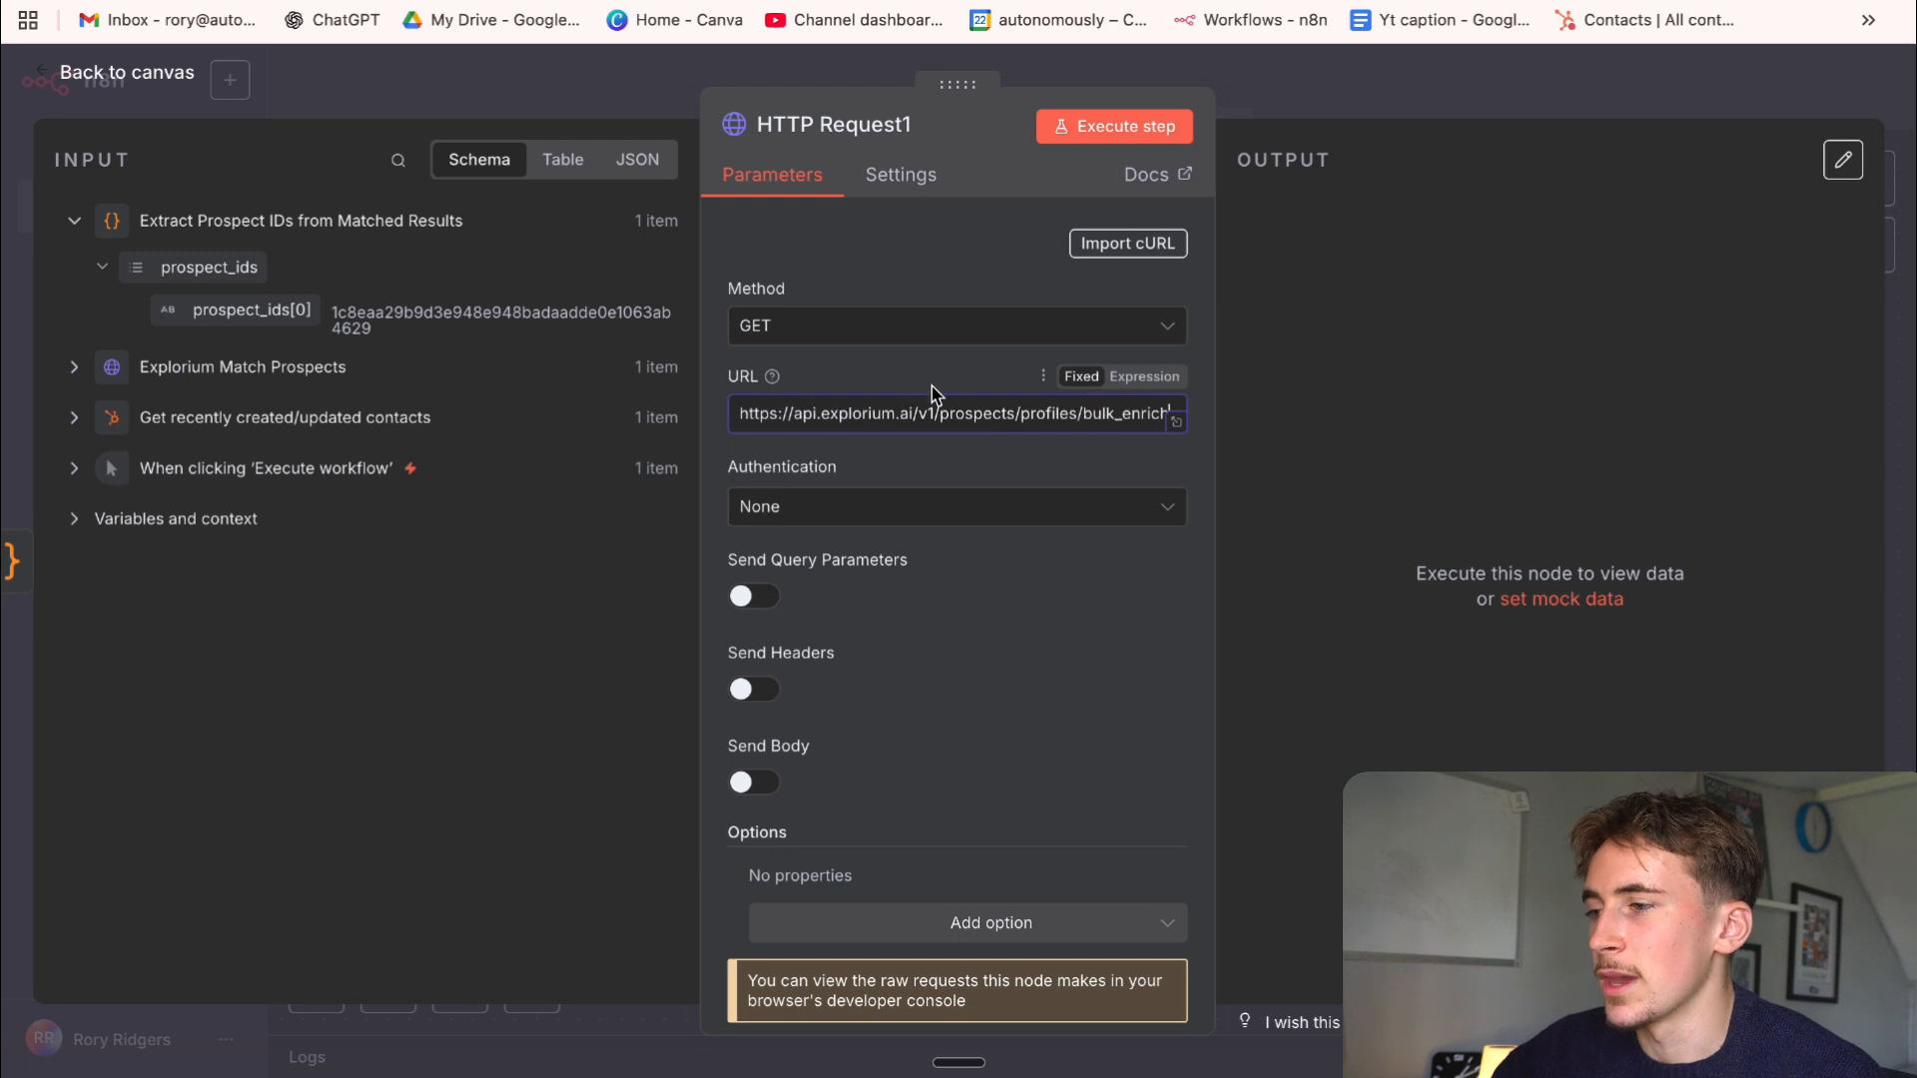
click(904, 325)
click(827, 615)
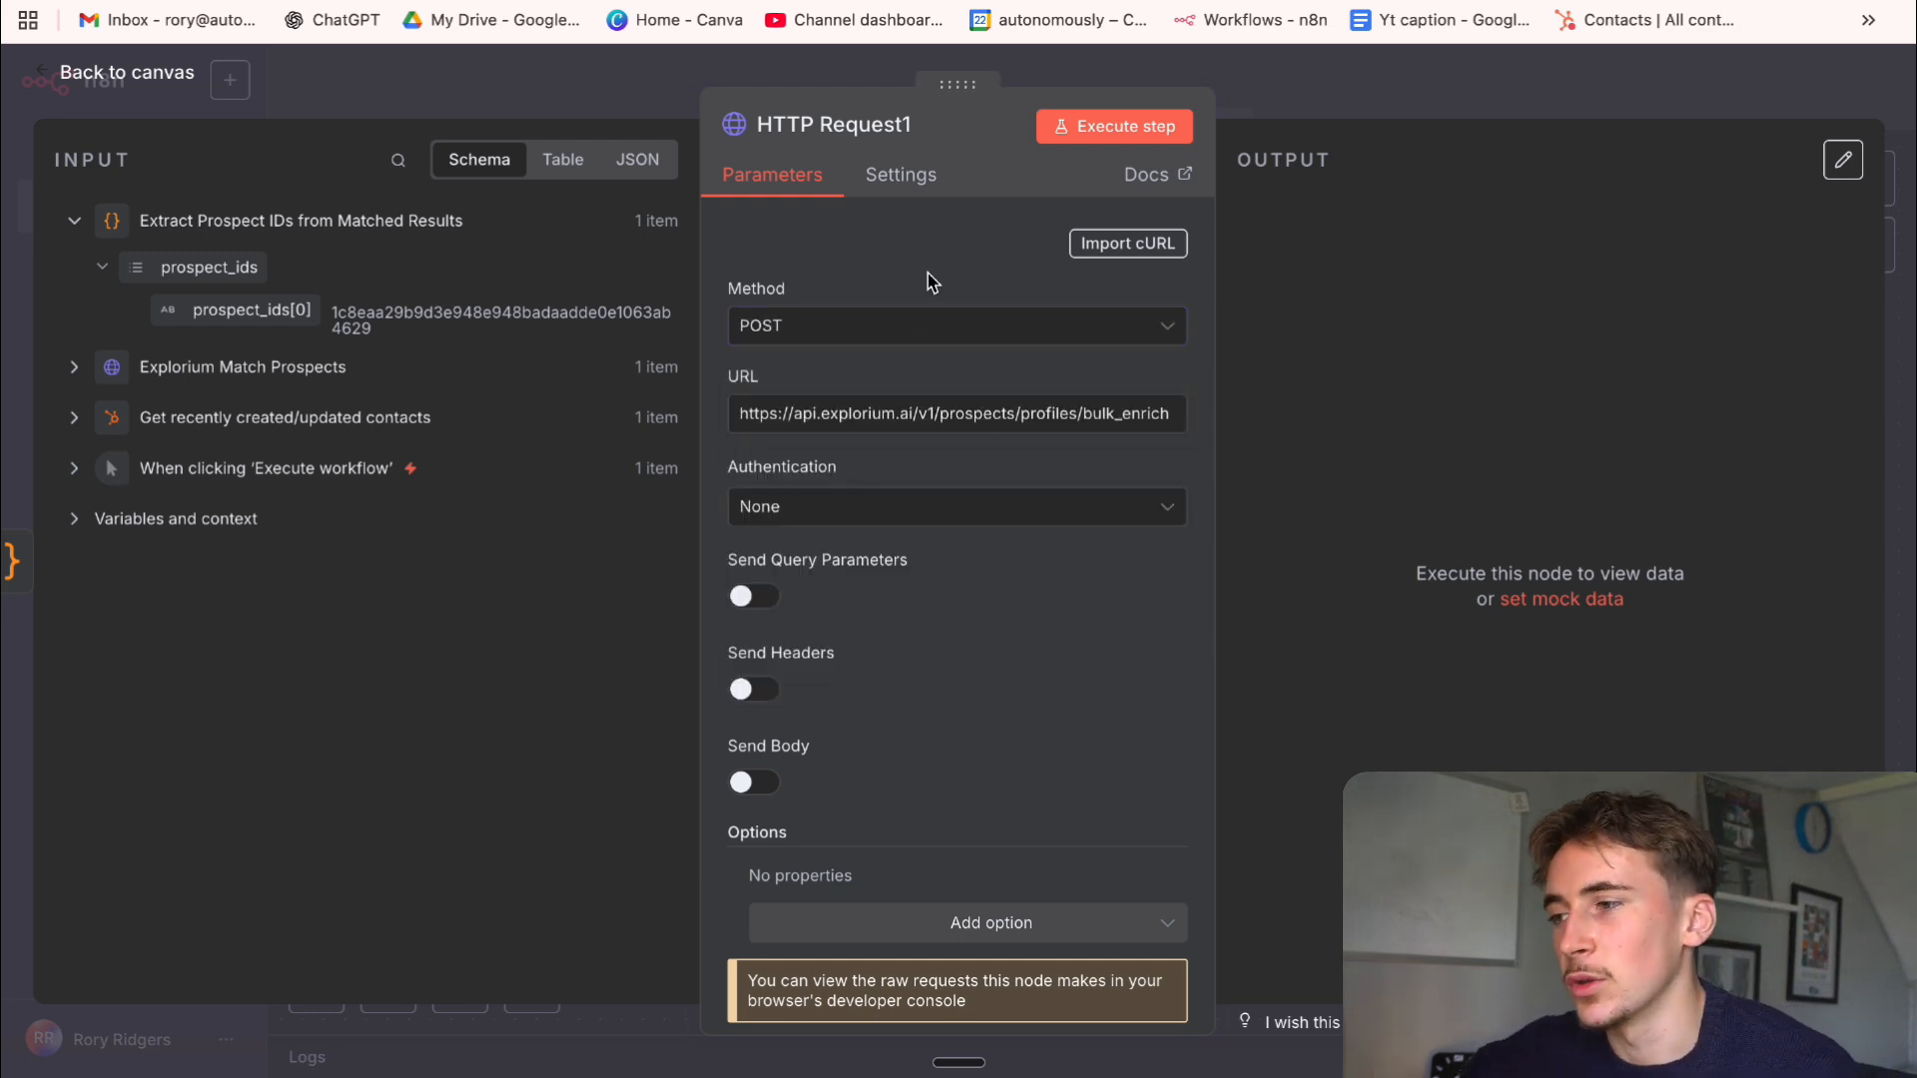
drag(822, 415, 1007, 415)
drag(991, 416, 1061, 415)
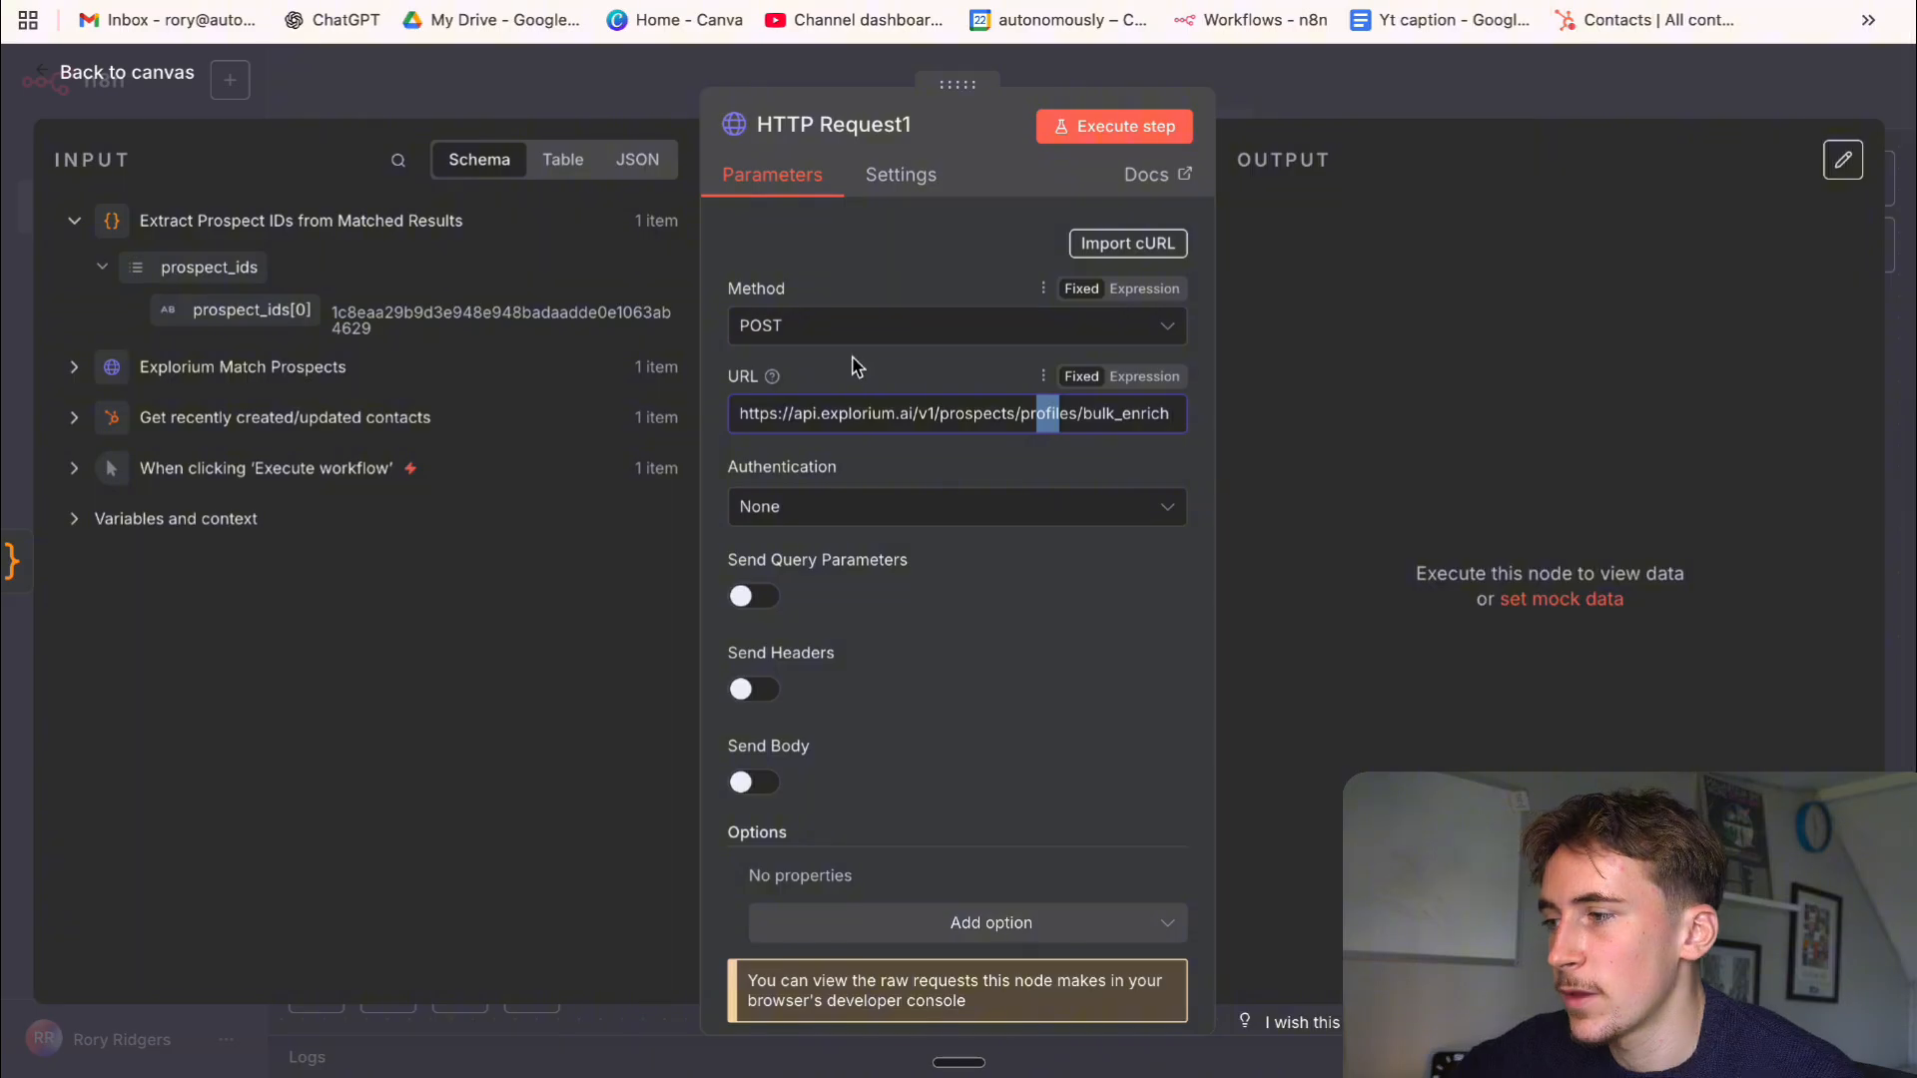
click(880, 415)
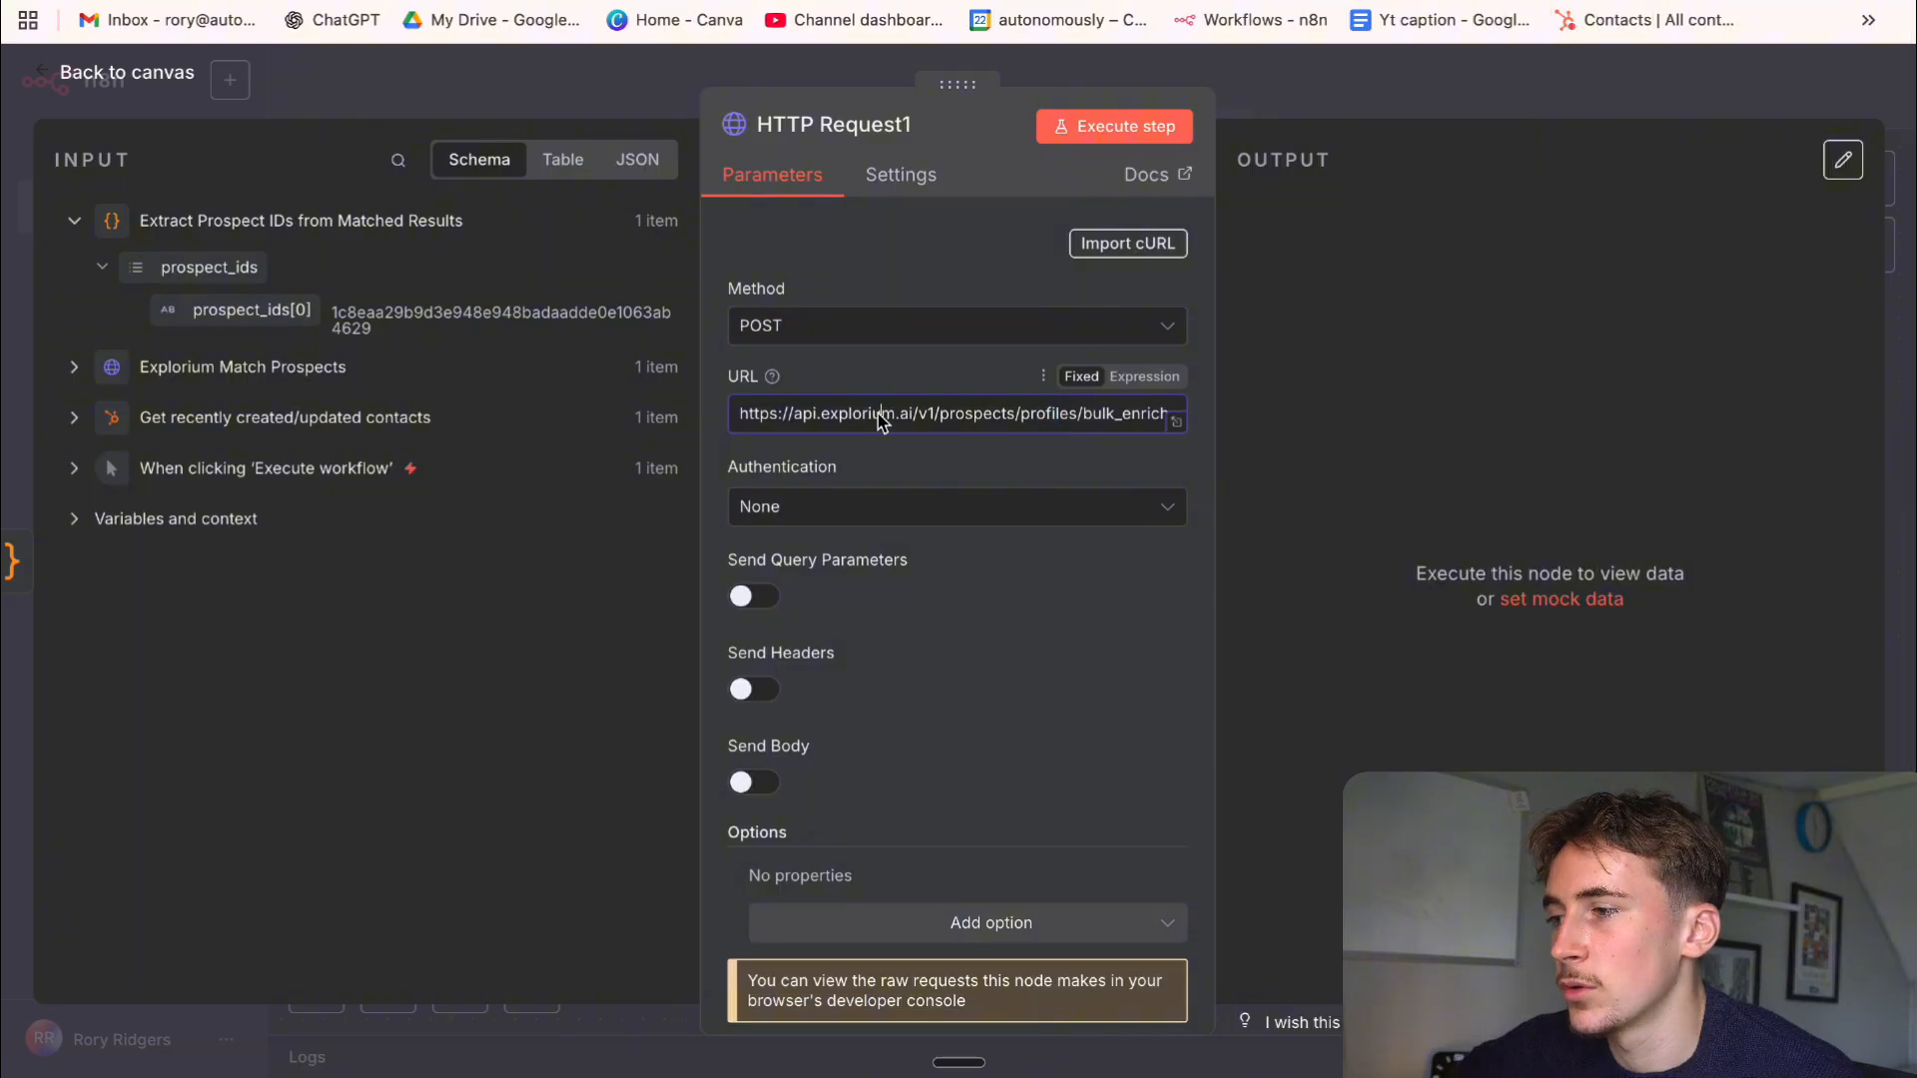
click(771, 694)
key(Escape)
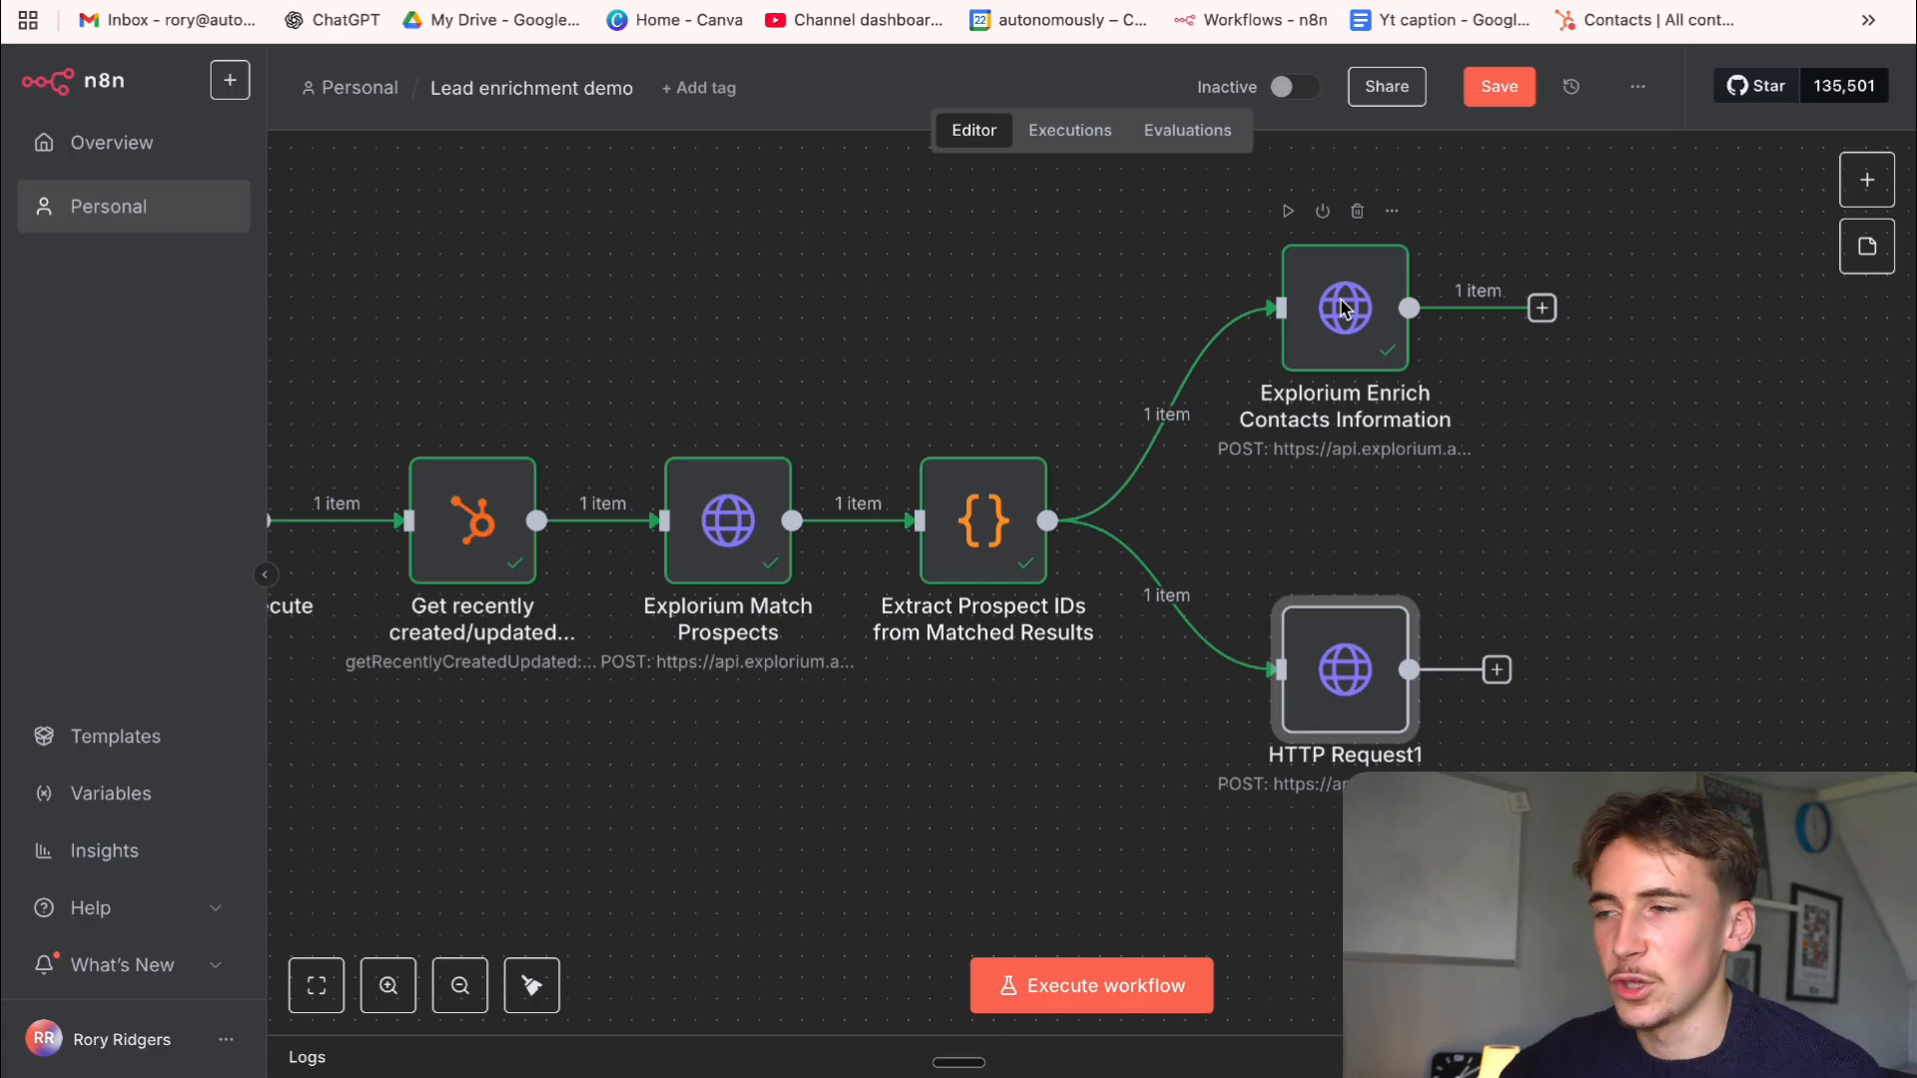
Duplicate the Explorium Enrich Contacts Information node and place the copy beside HTTP Request1
click(1360, 356)
key(ctrl+d)
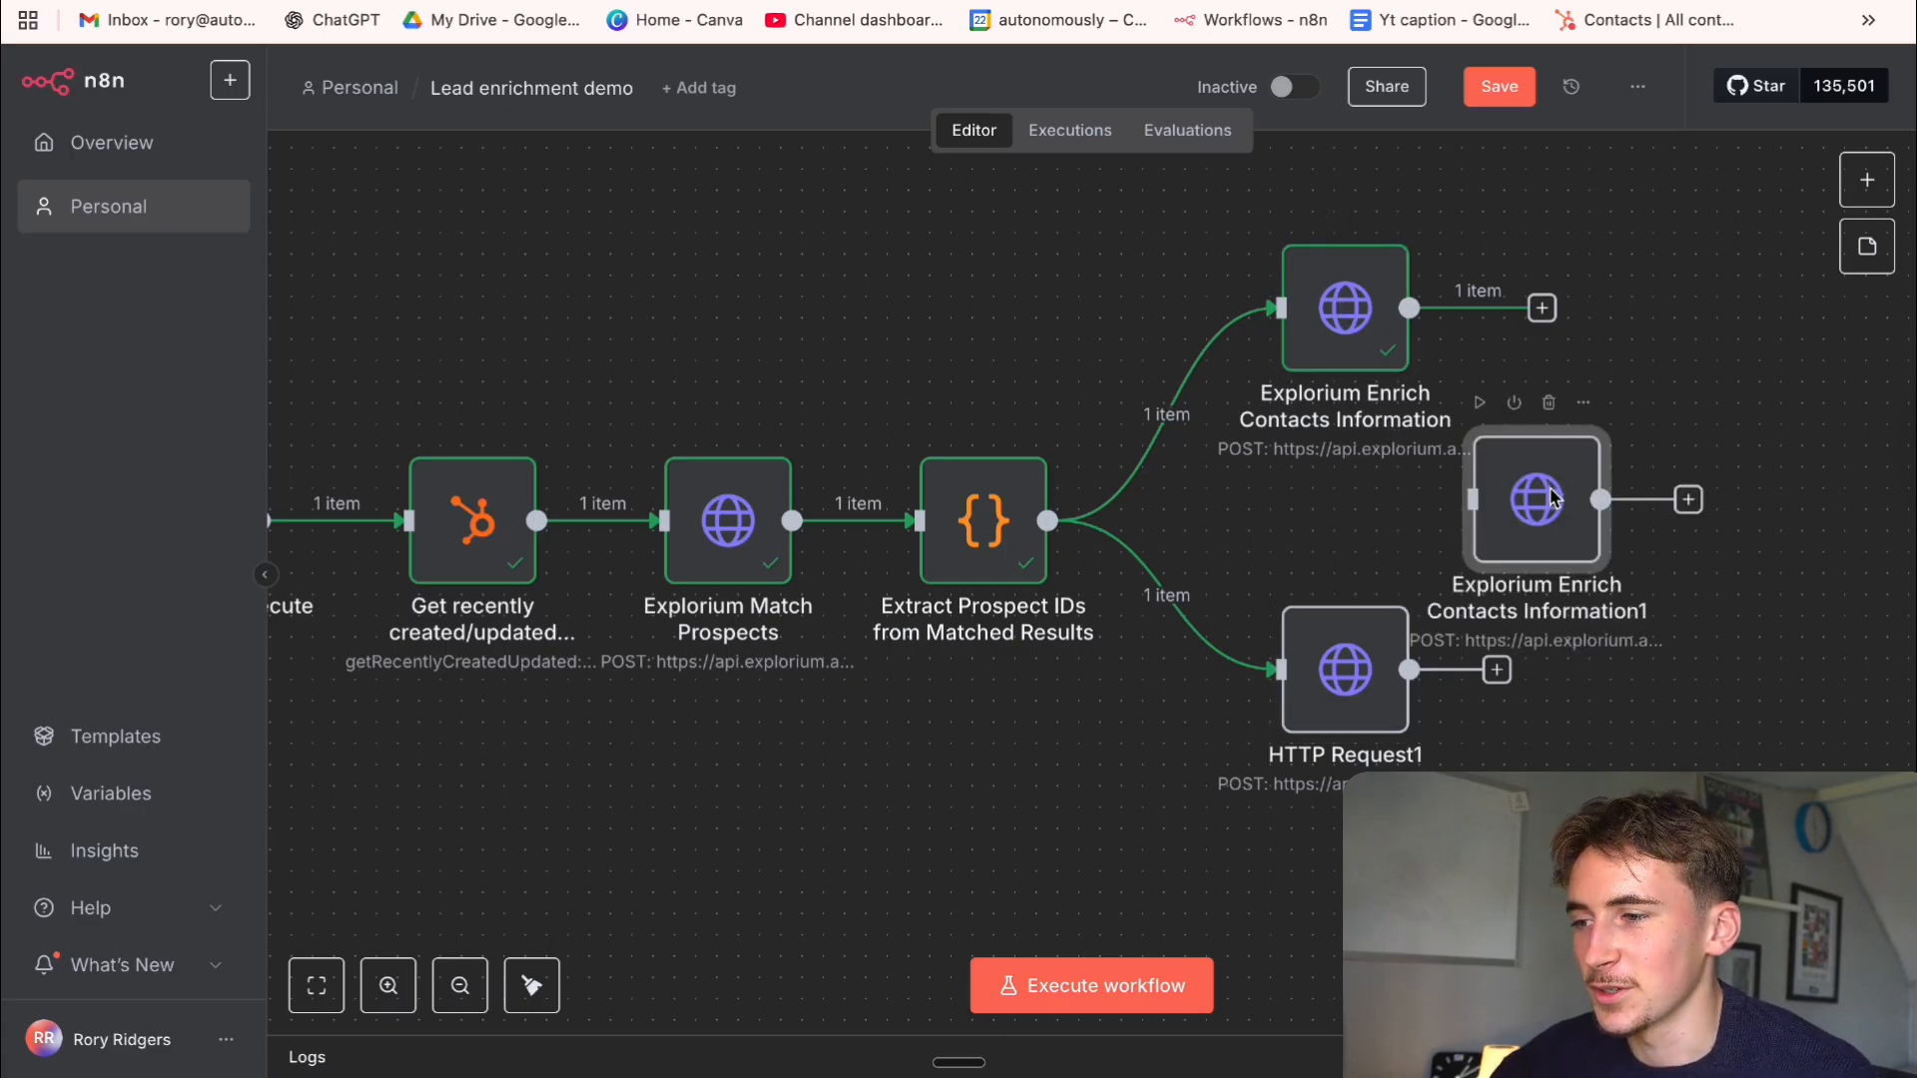
drag(1552, 496, 1590, 647)
Copy the profiles bulk_enrich URL from HTTP Request1 and use it to replace the URL in the duplicated enrichment node
double_click(1333, 674)
double_click(904, 413)
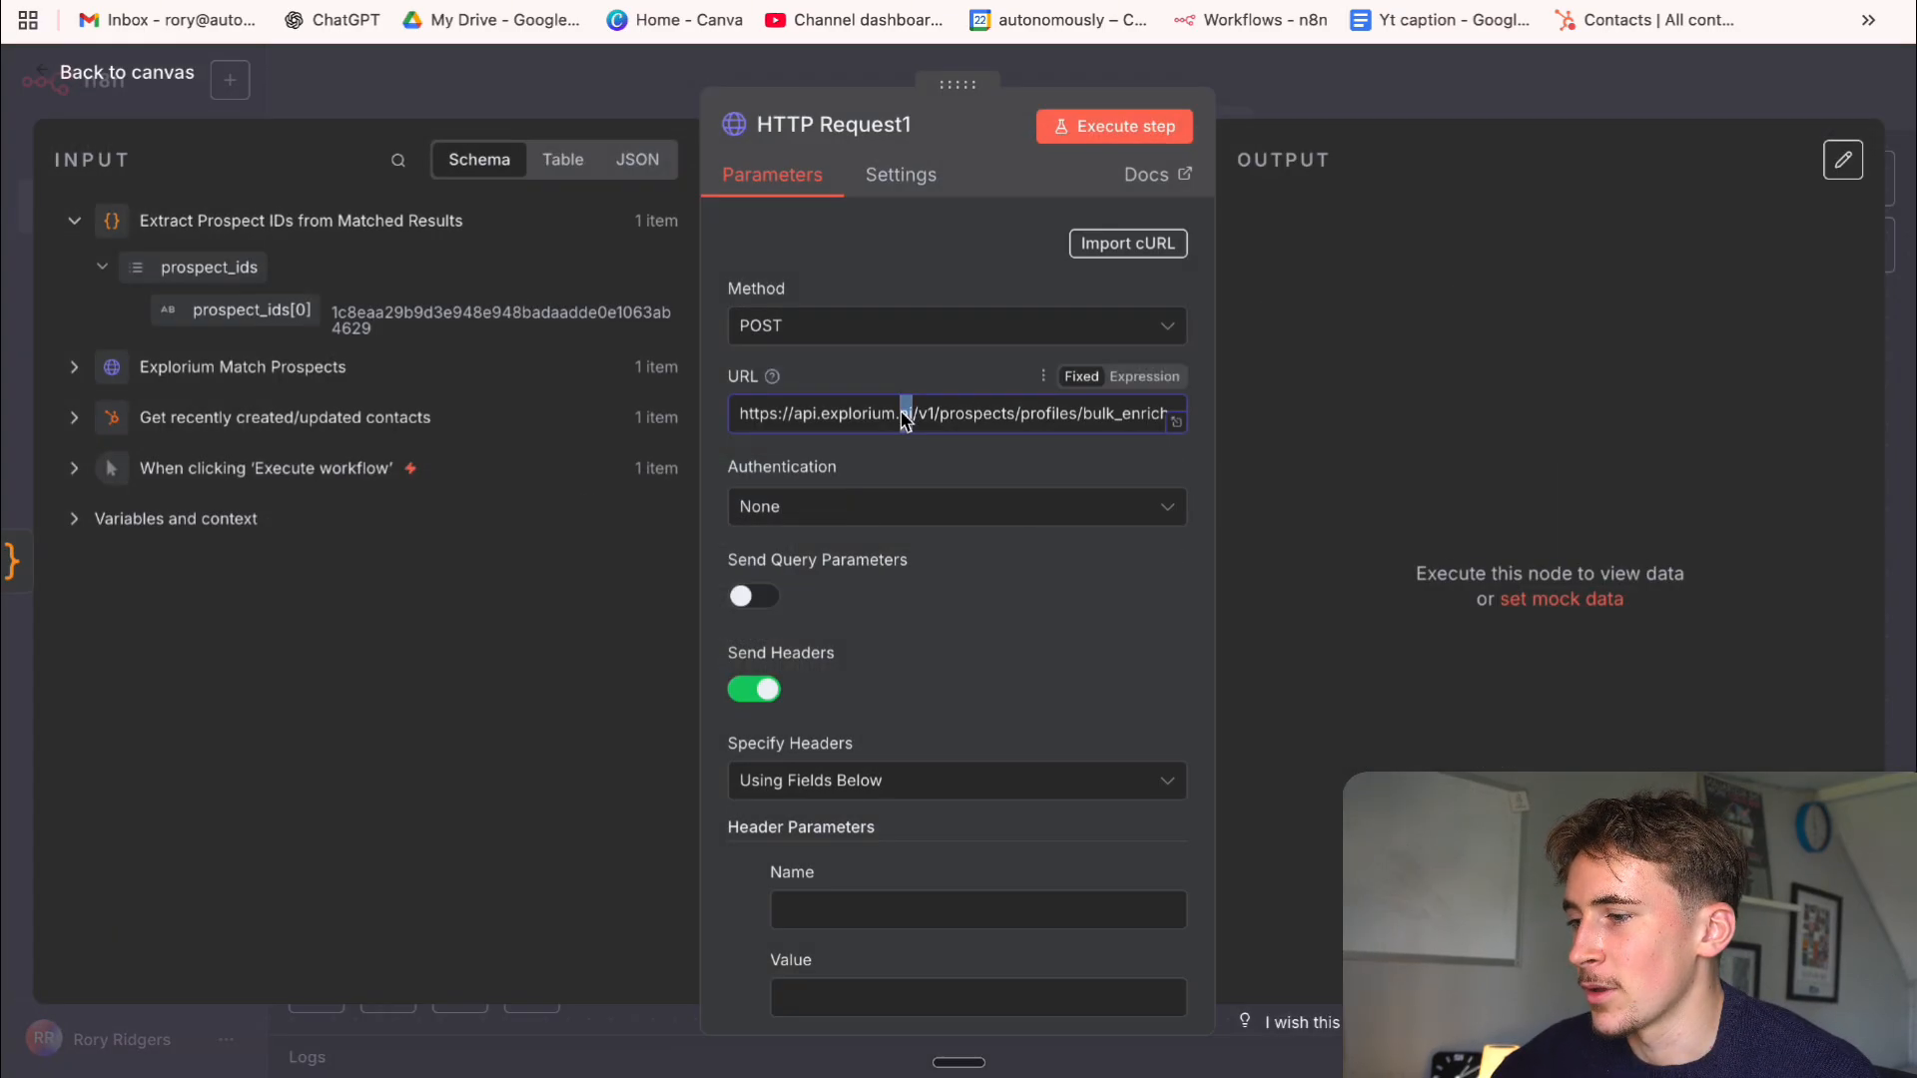
key(ctrl+a)
key(ctrl+c)
click(1333, 100)
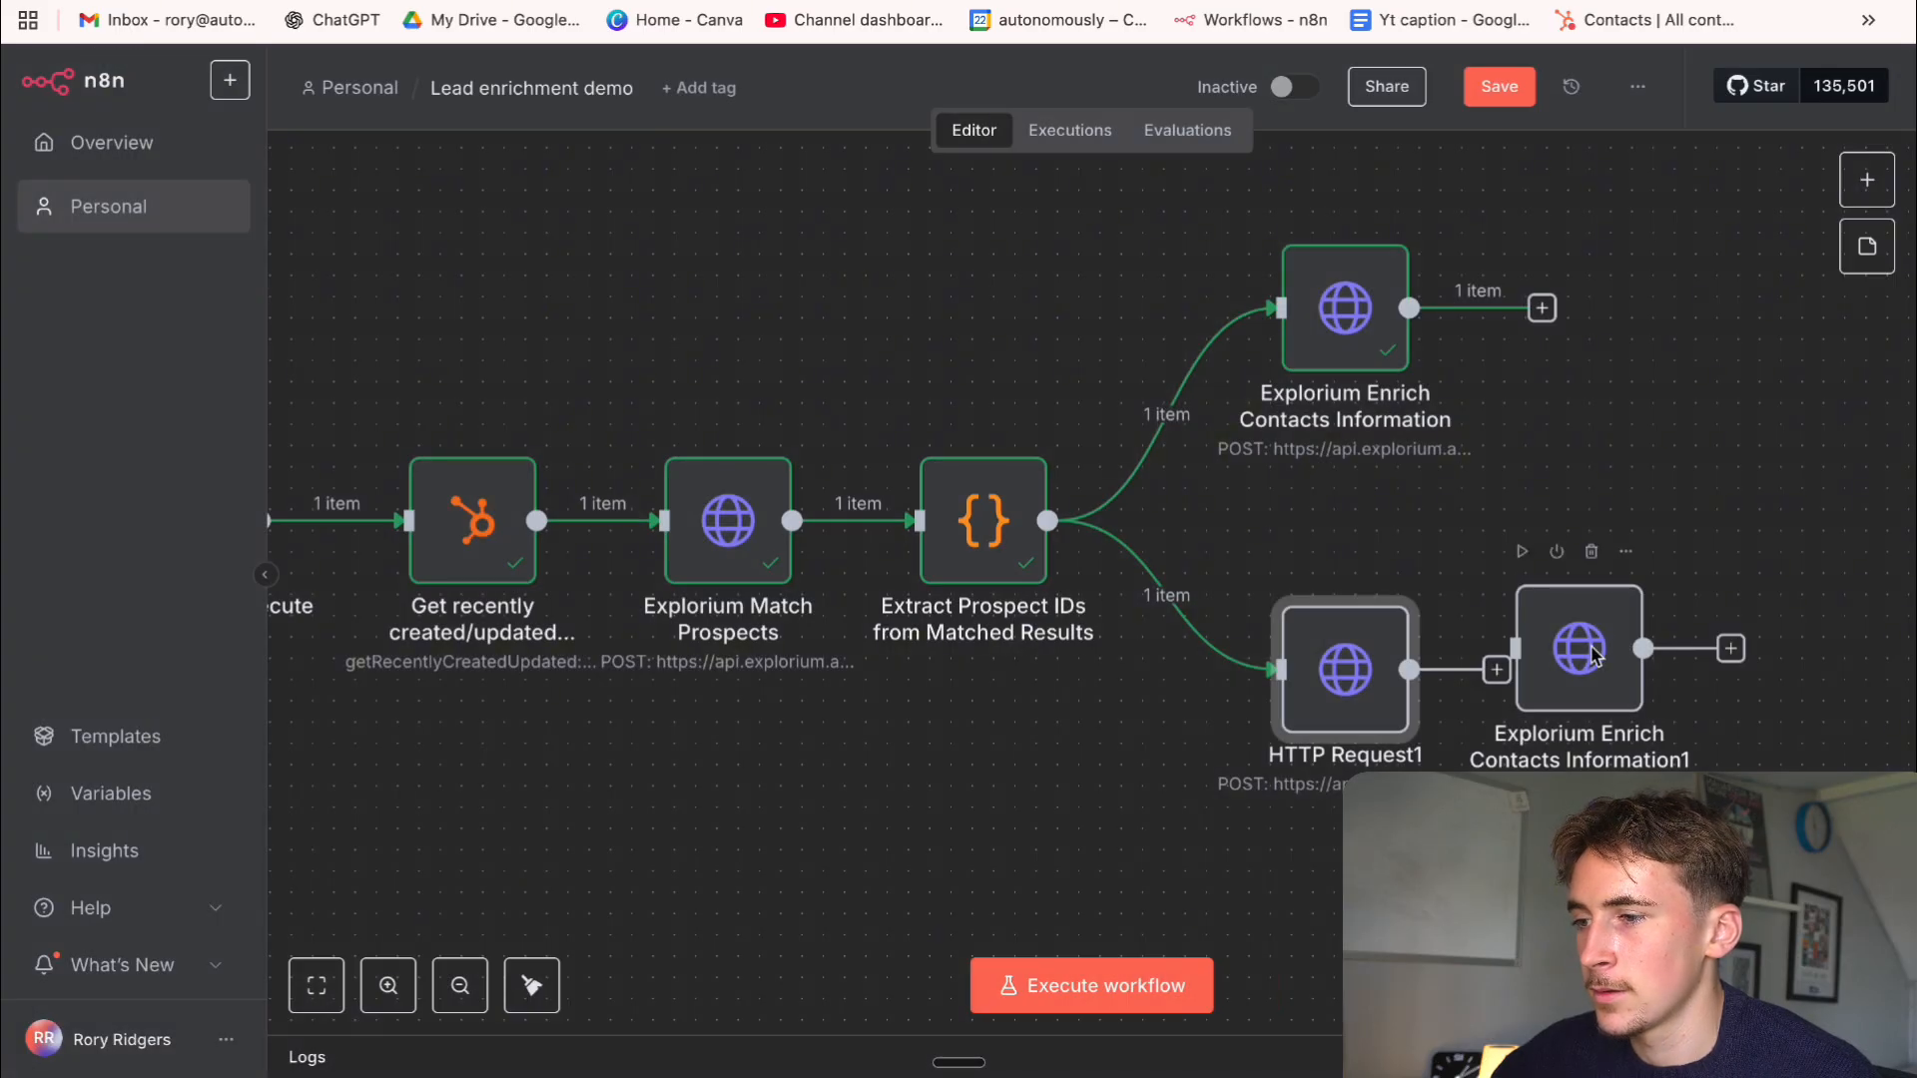
double_click(1594, 656)
click(966, 412)
key(ctrl+a)
key(ctrl+v)
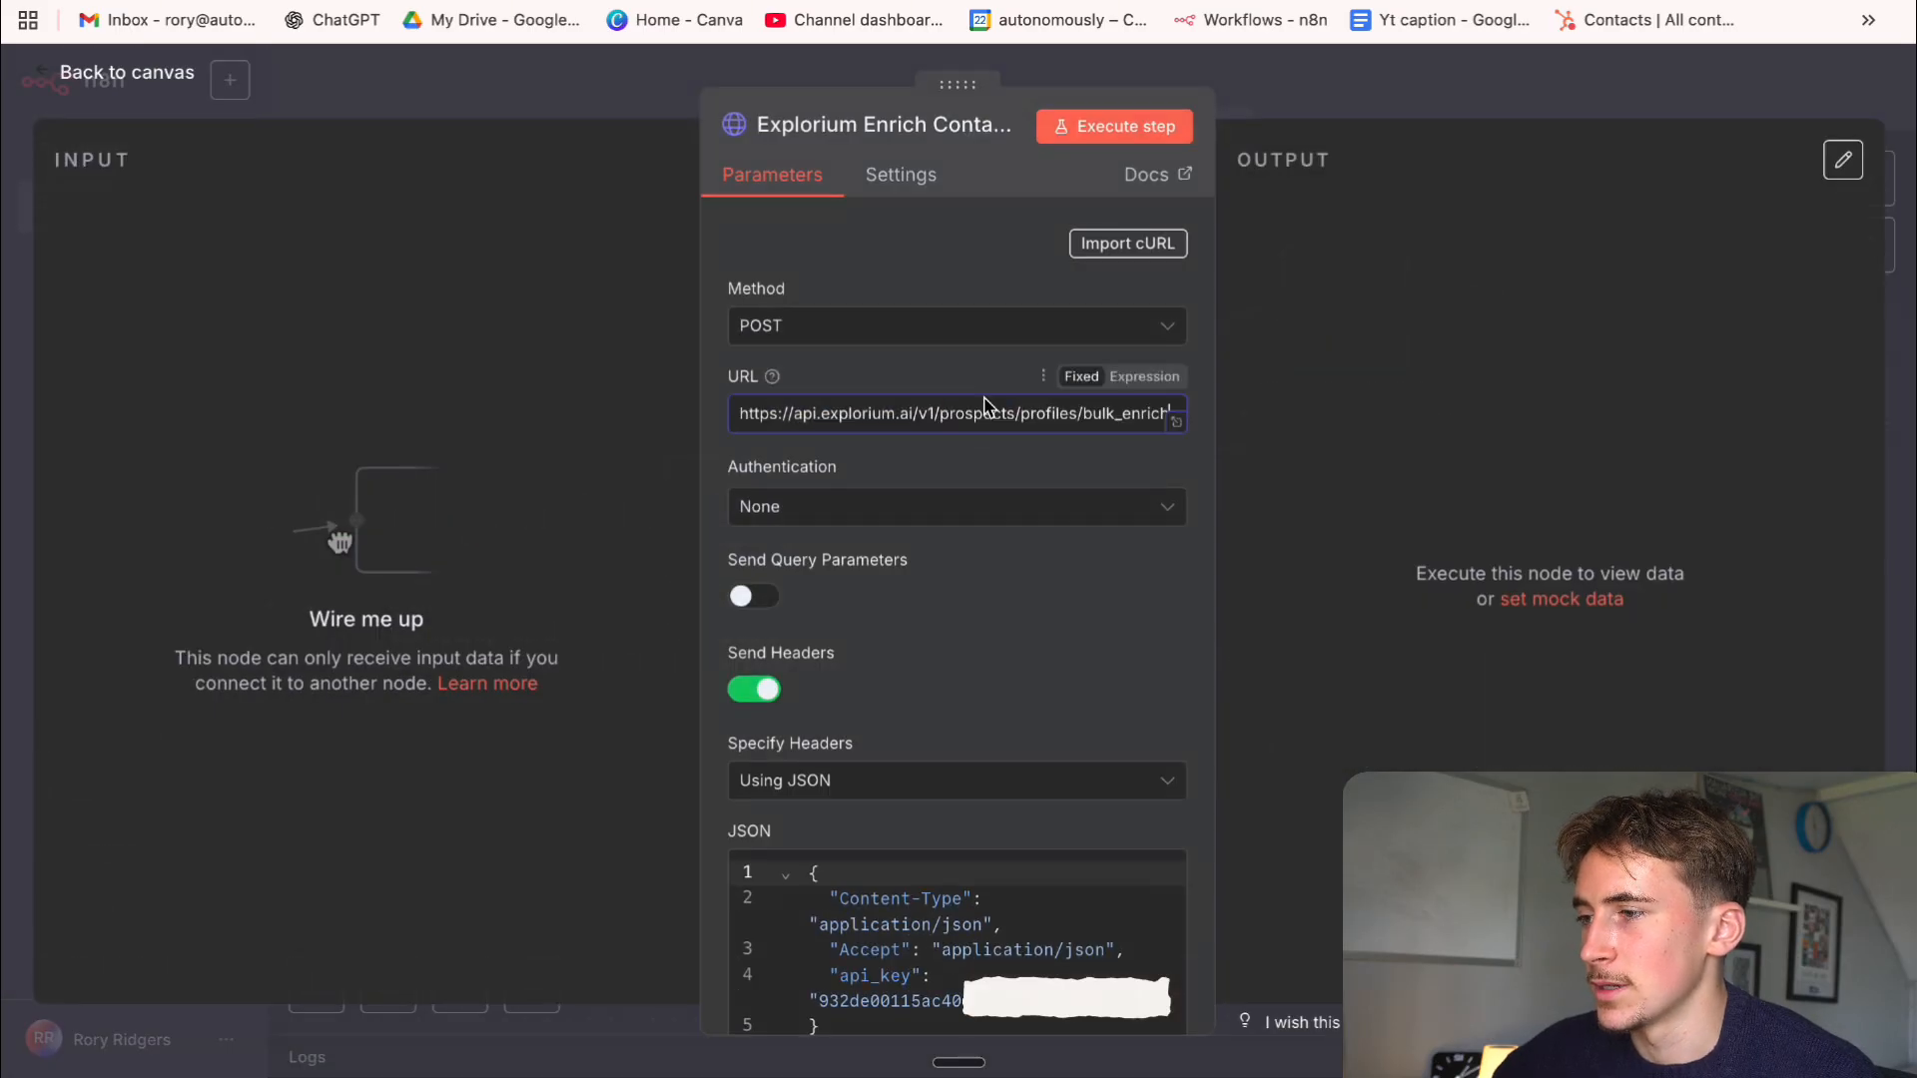
click(1357, 90)
Replace HTTP Request1 with the duplicated node, connected to Extract Prospect IDs from Matched Results, and execute it
click(1358, 574)
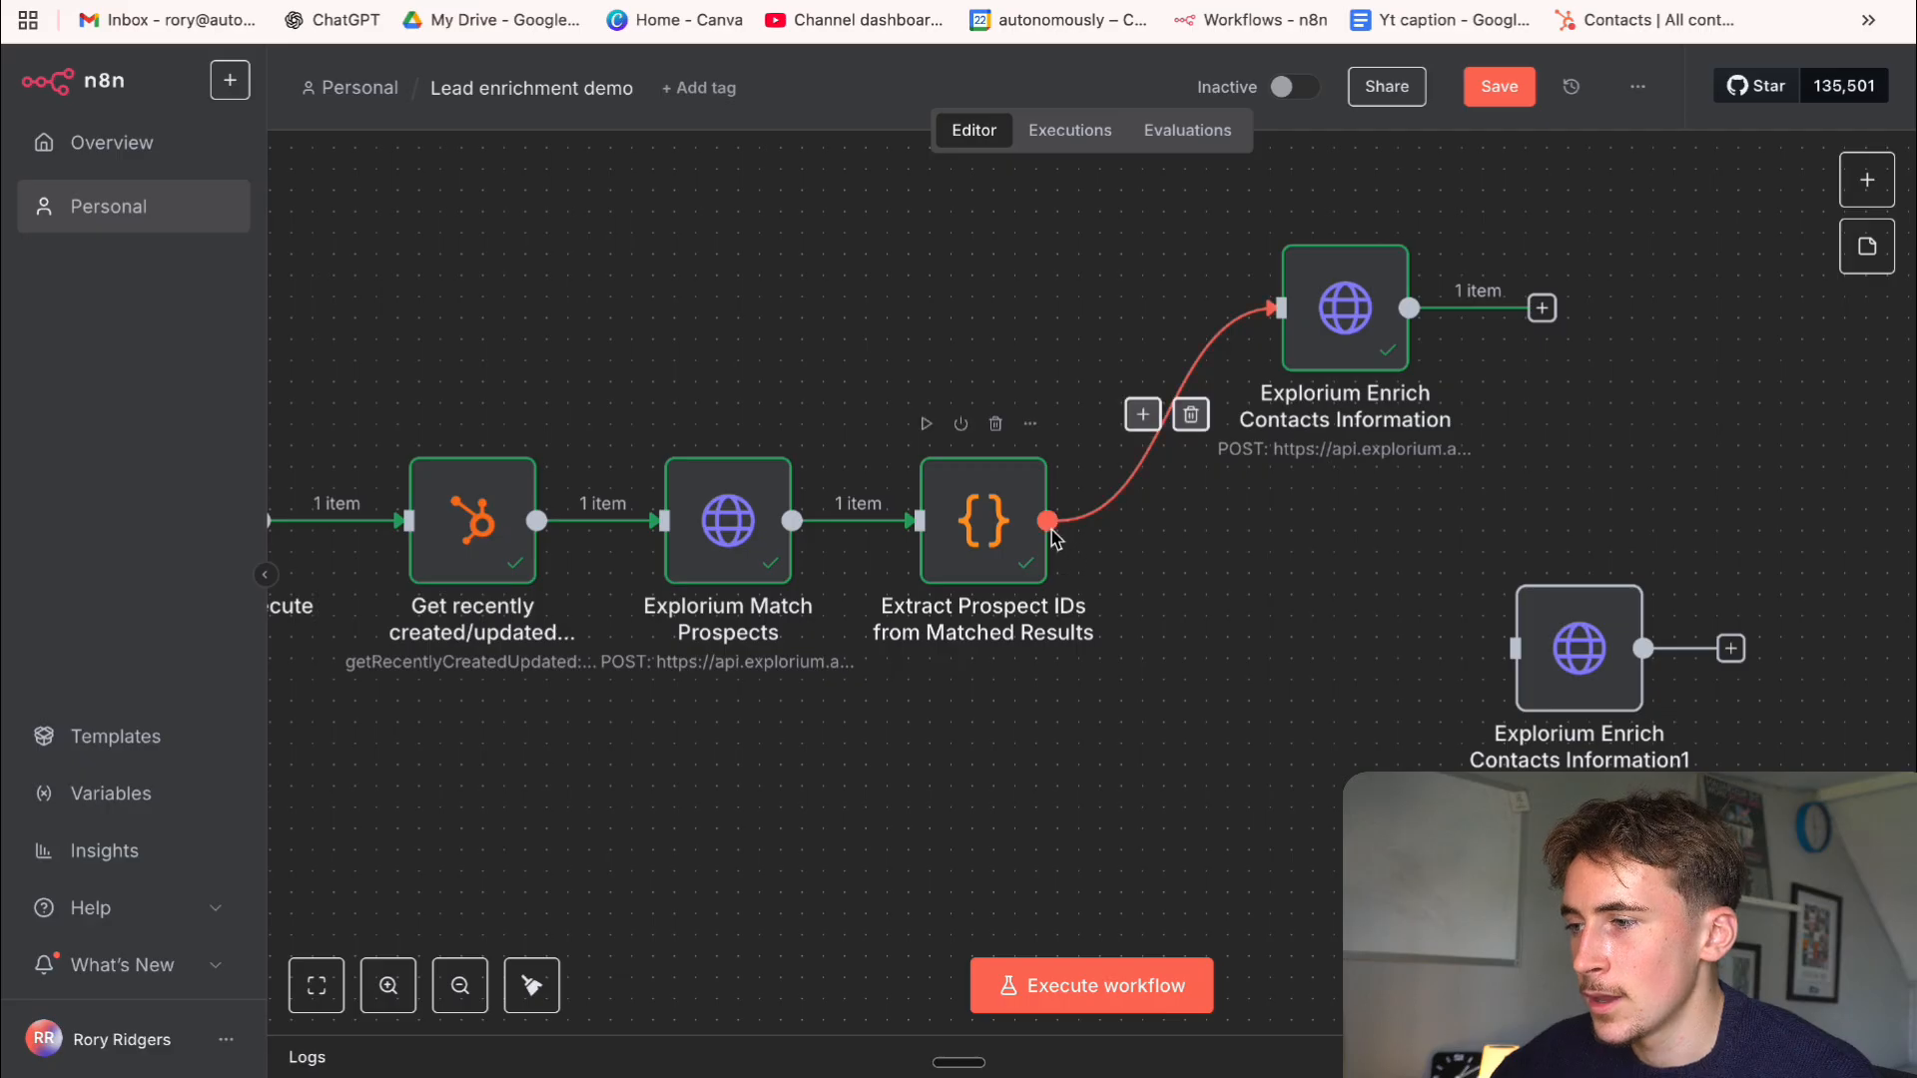
drag(1574, 641, 1353, 627)
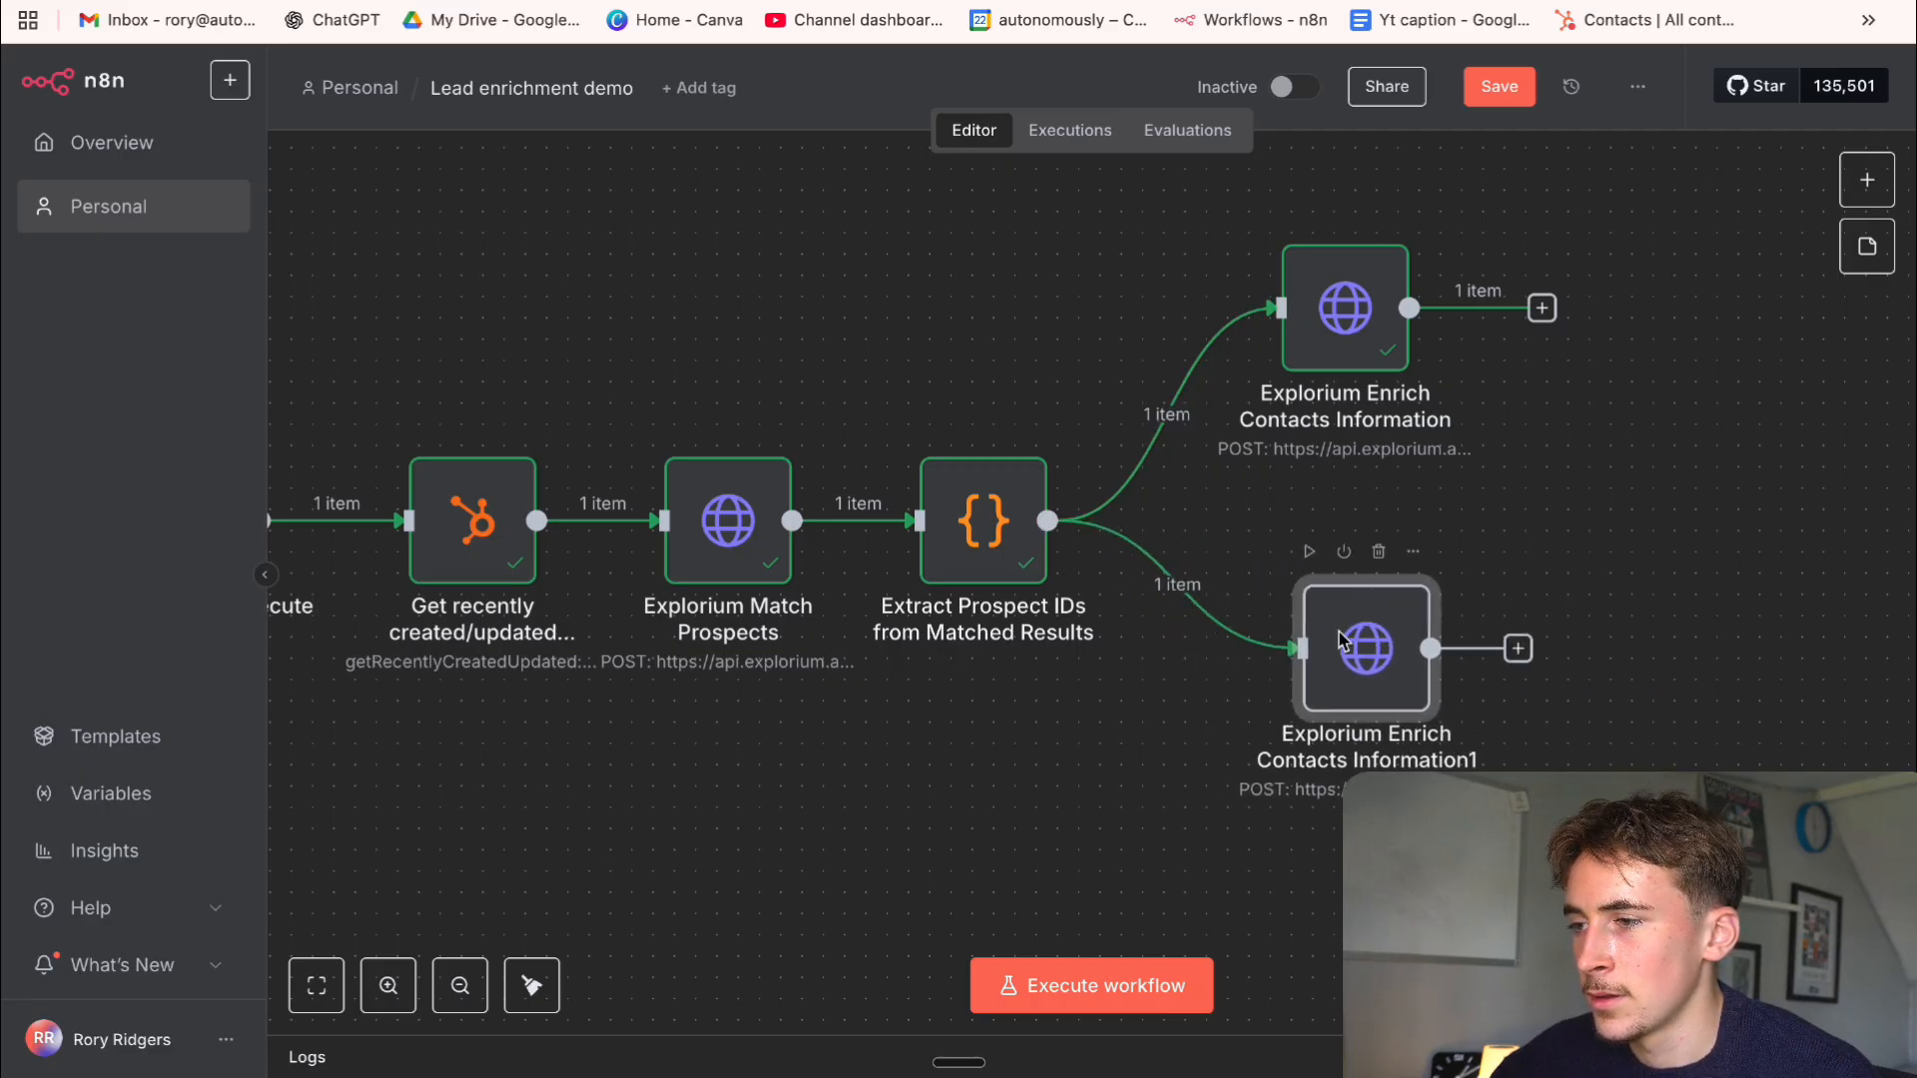
key(ctrl+Return)
Examine the profile enrichment output for the prospect's location, LinkedIn URL, work experience, skills, age group and education
double_click(1353, 629)
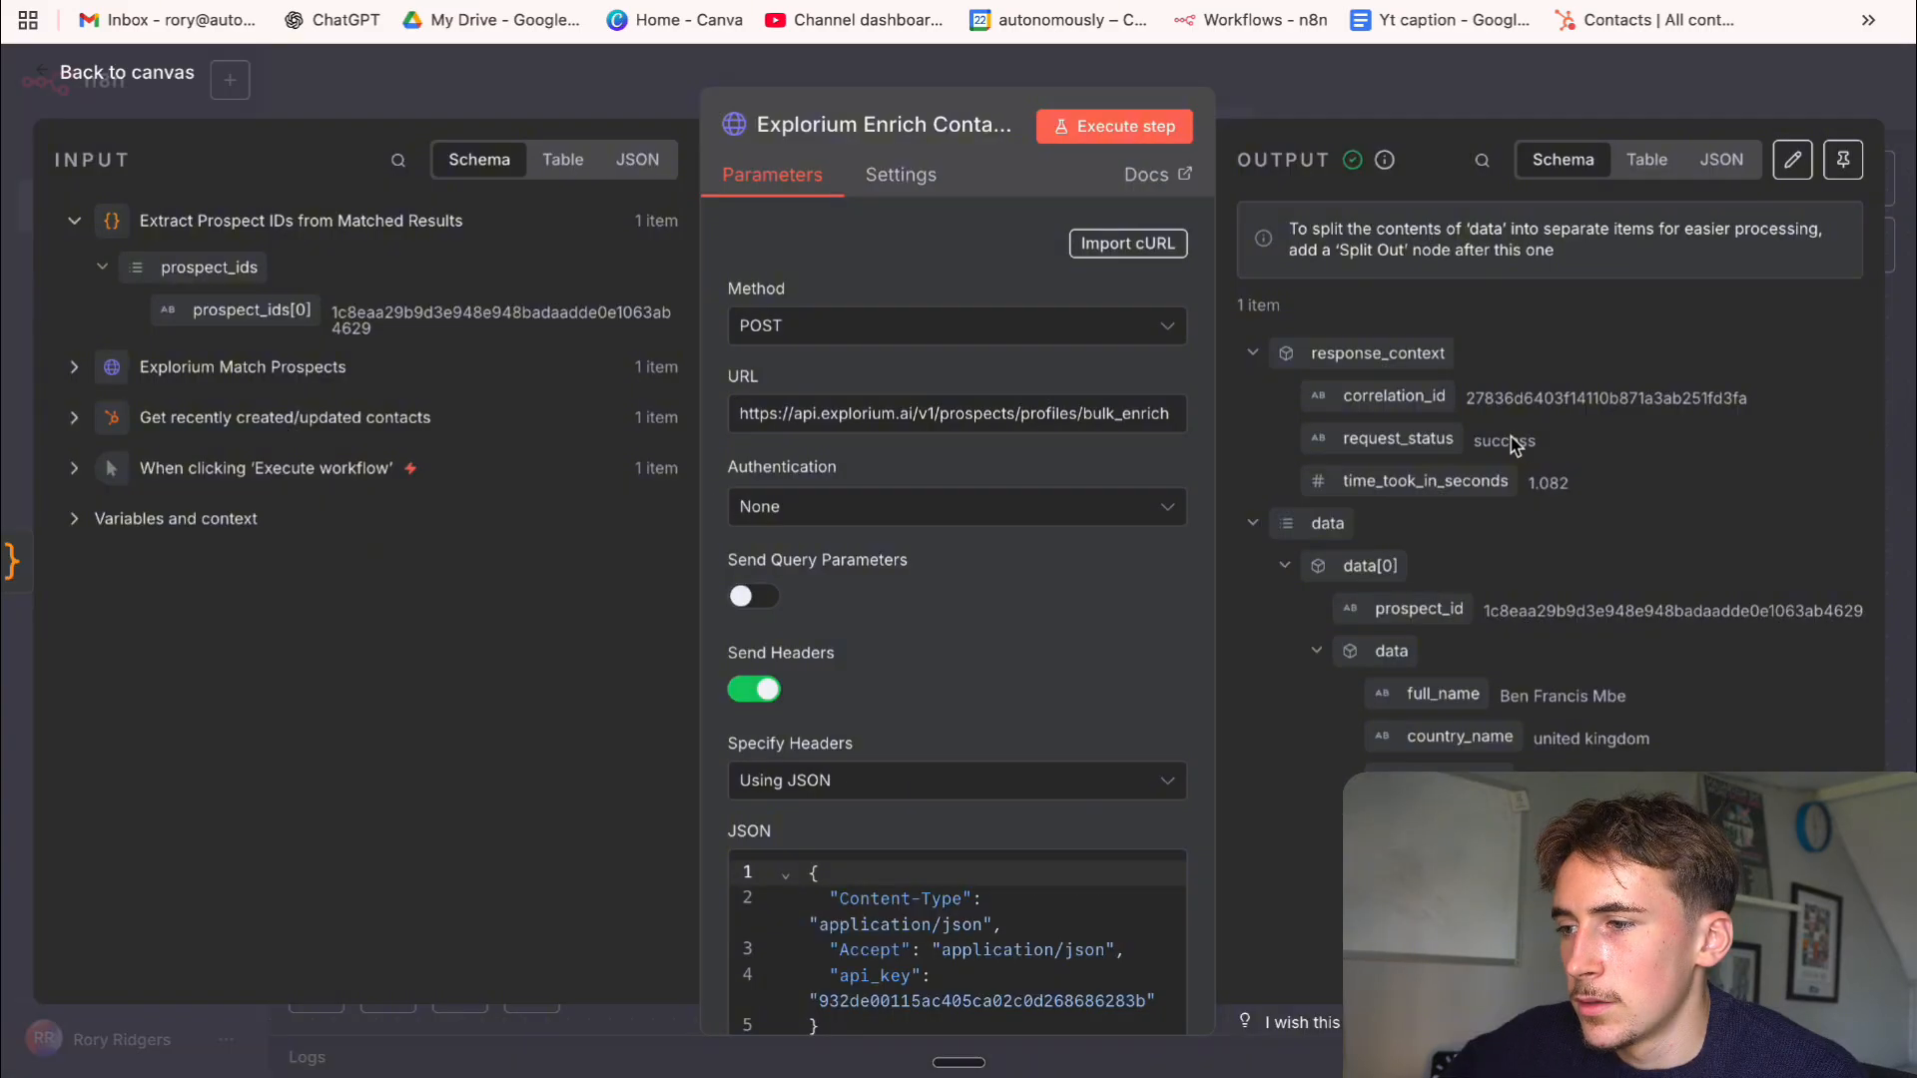
scroll(1498, 534, down, 3)
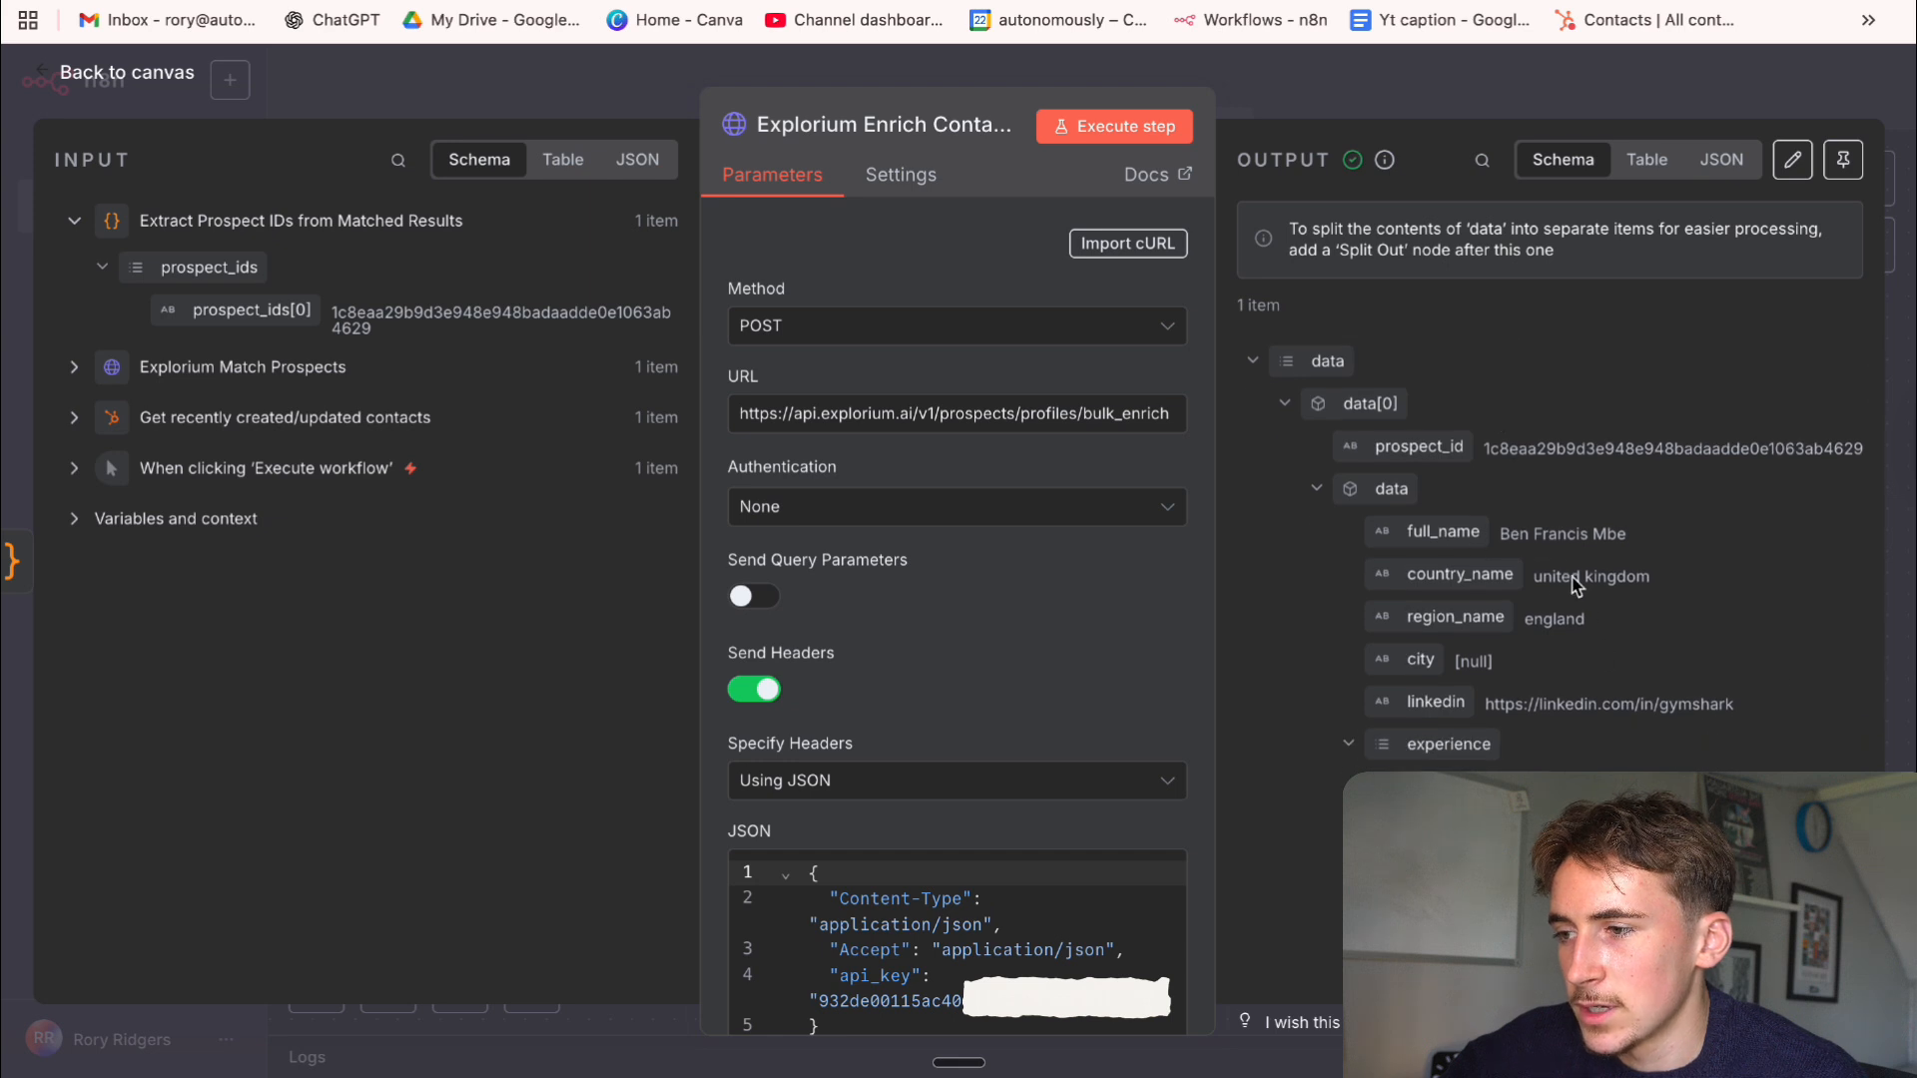
scroll(1574, 567, down, 2)
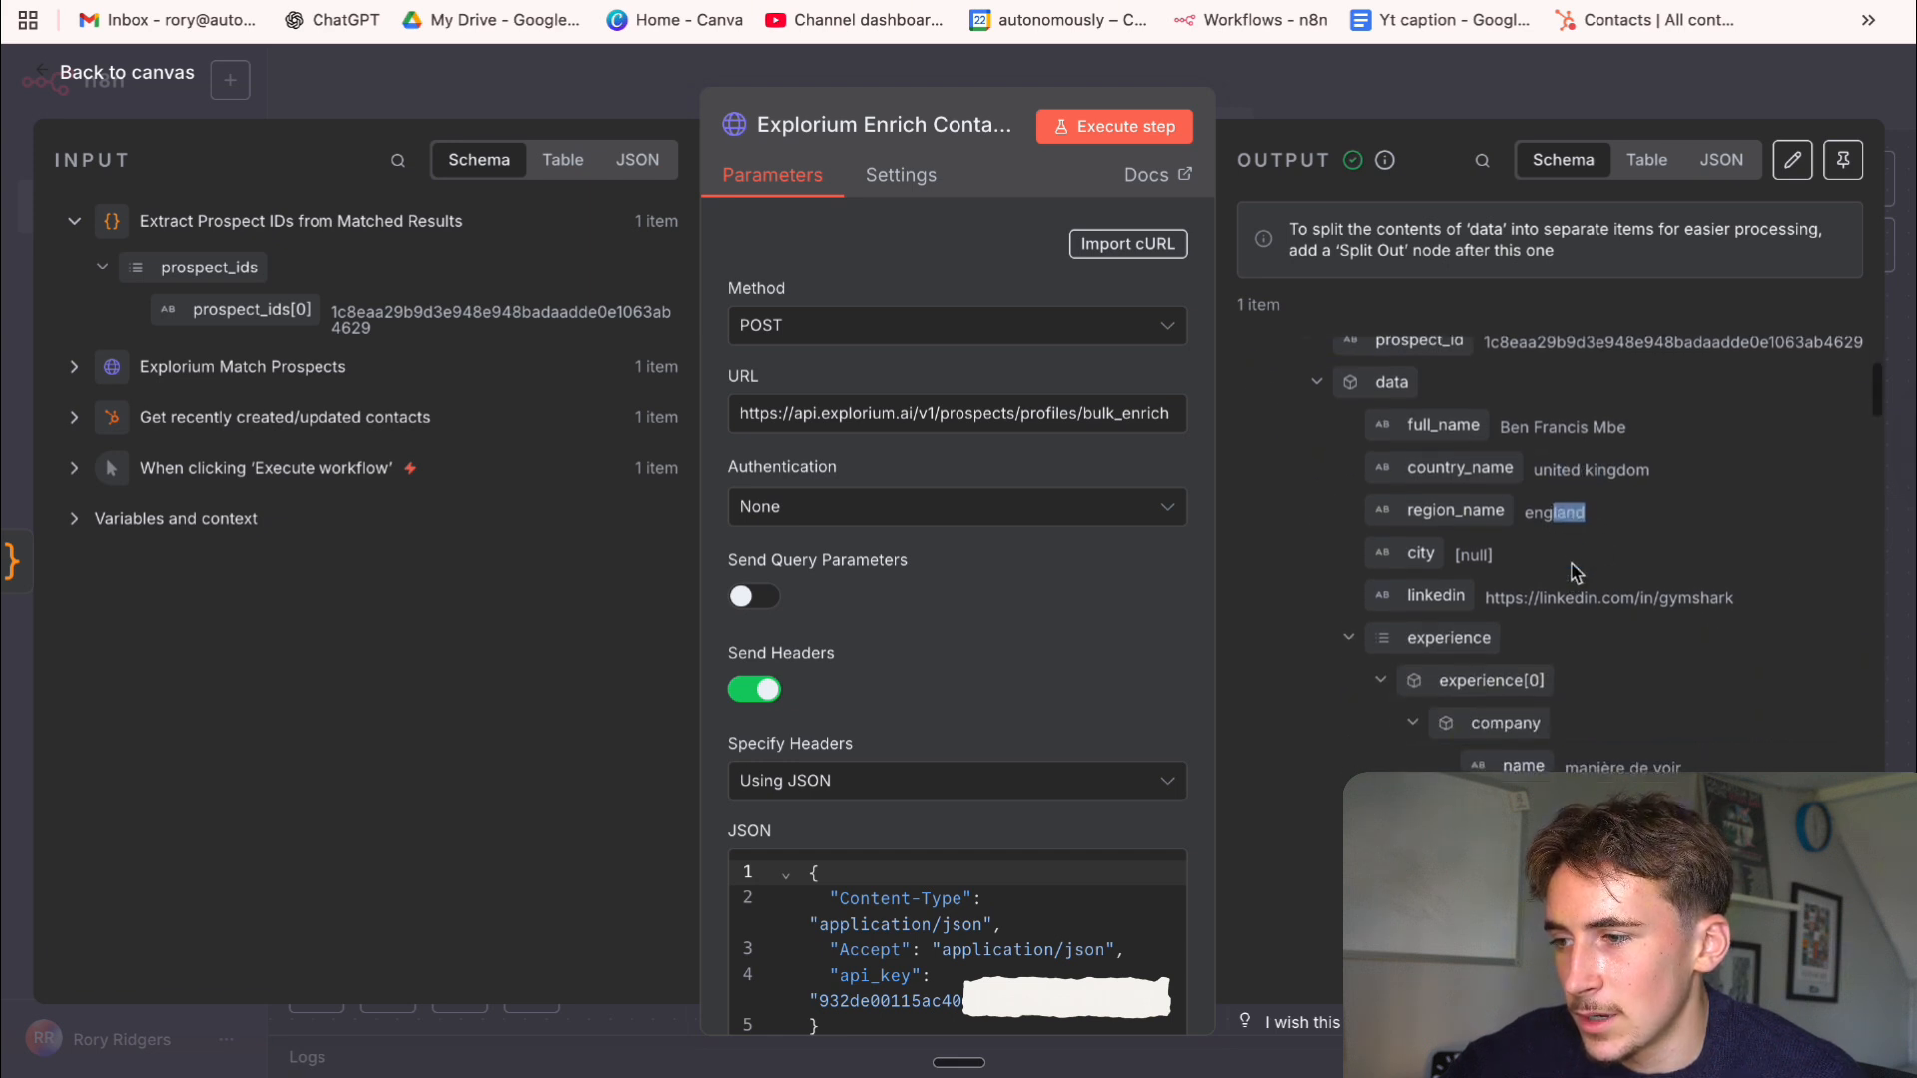
drag(1540, 586, 1691, 586)
scroll(1605, 634, down, 2)
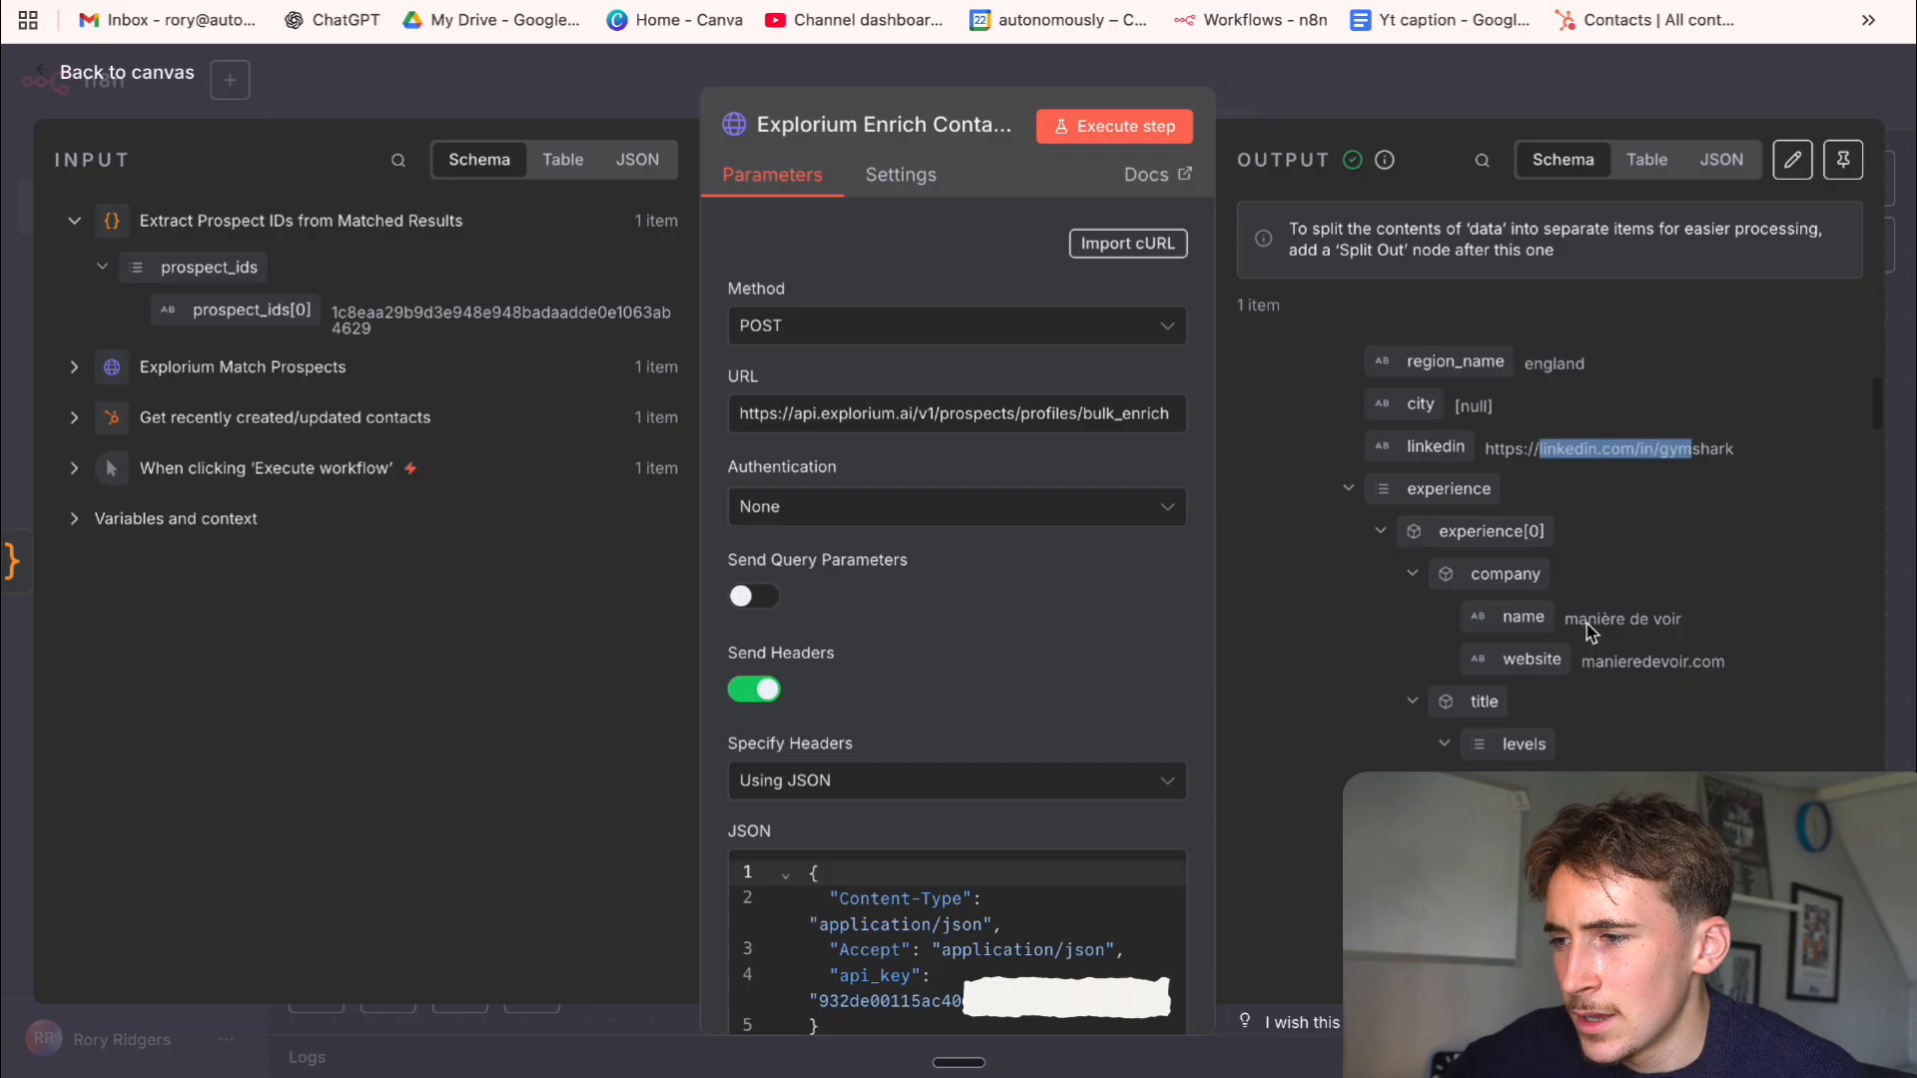
drag(1581, 622, 1665, 656)
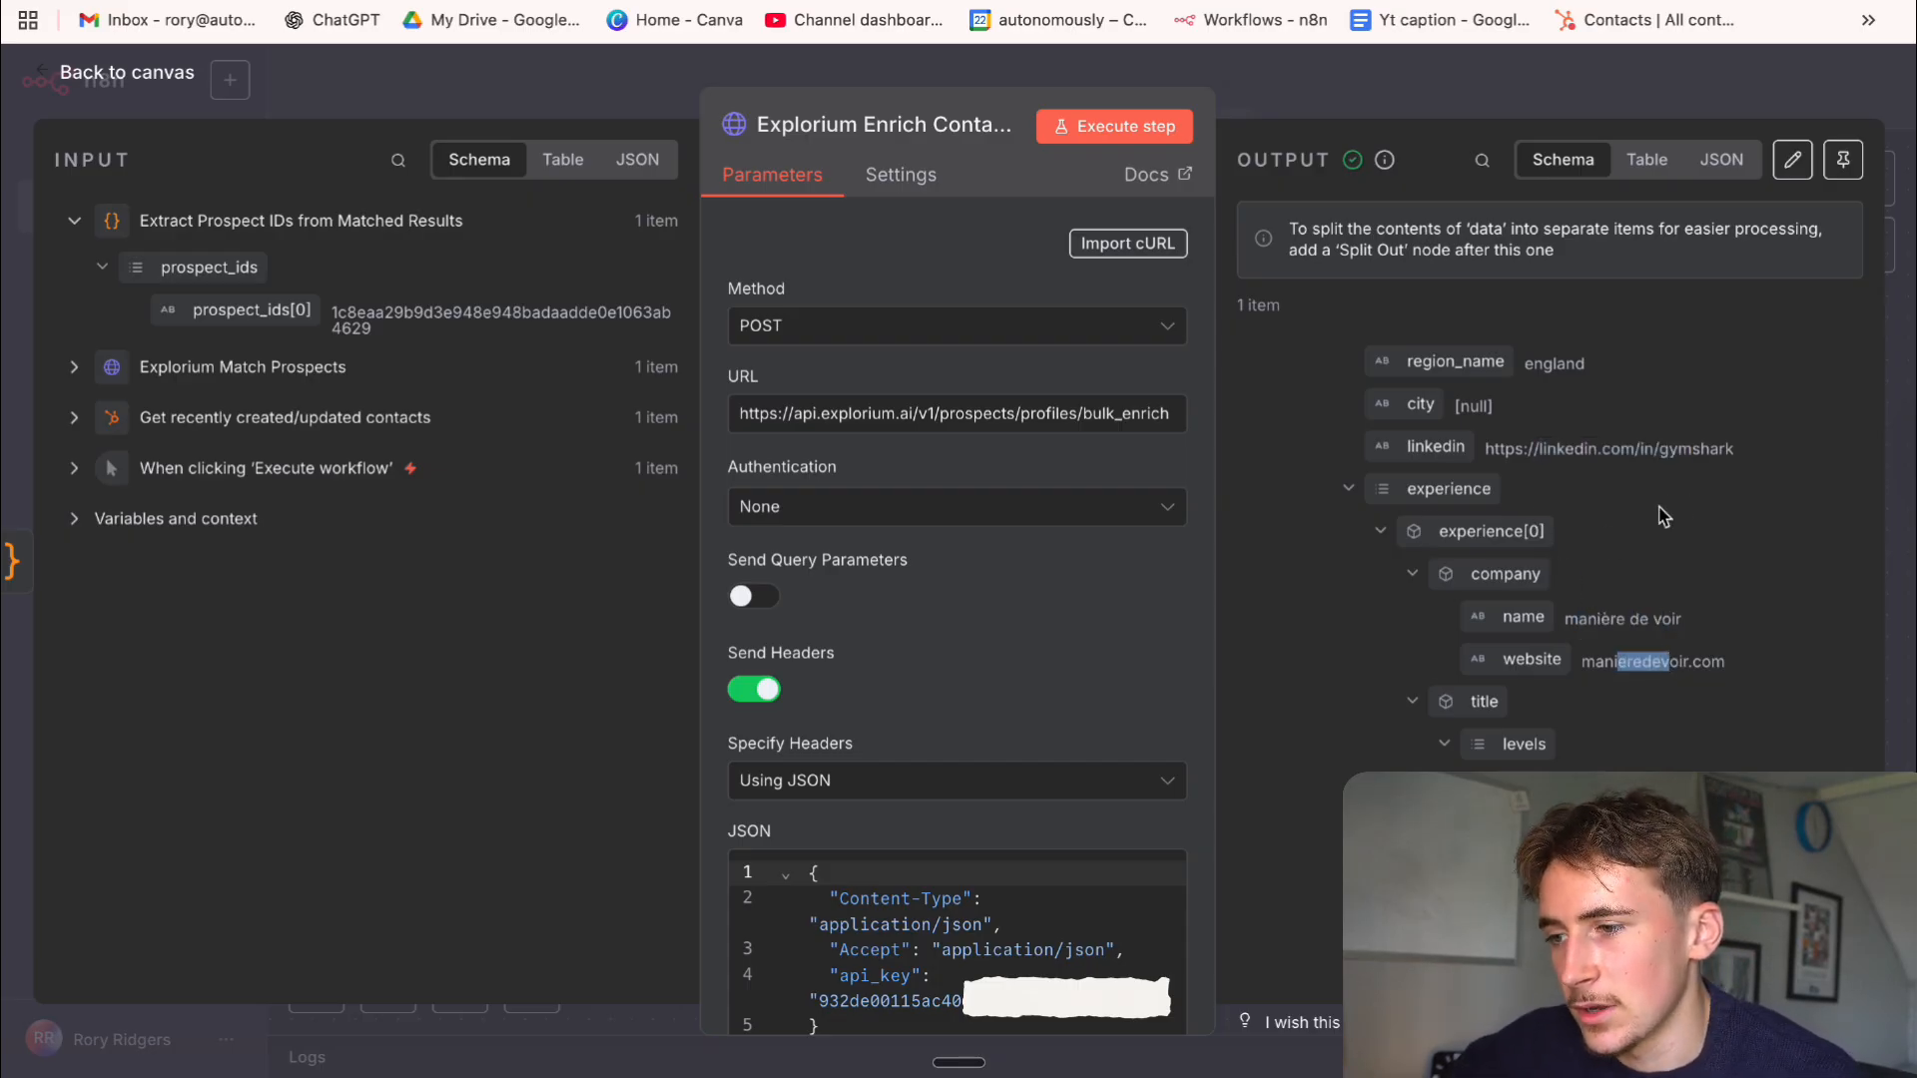
click(1388, 532)
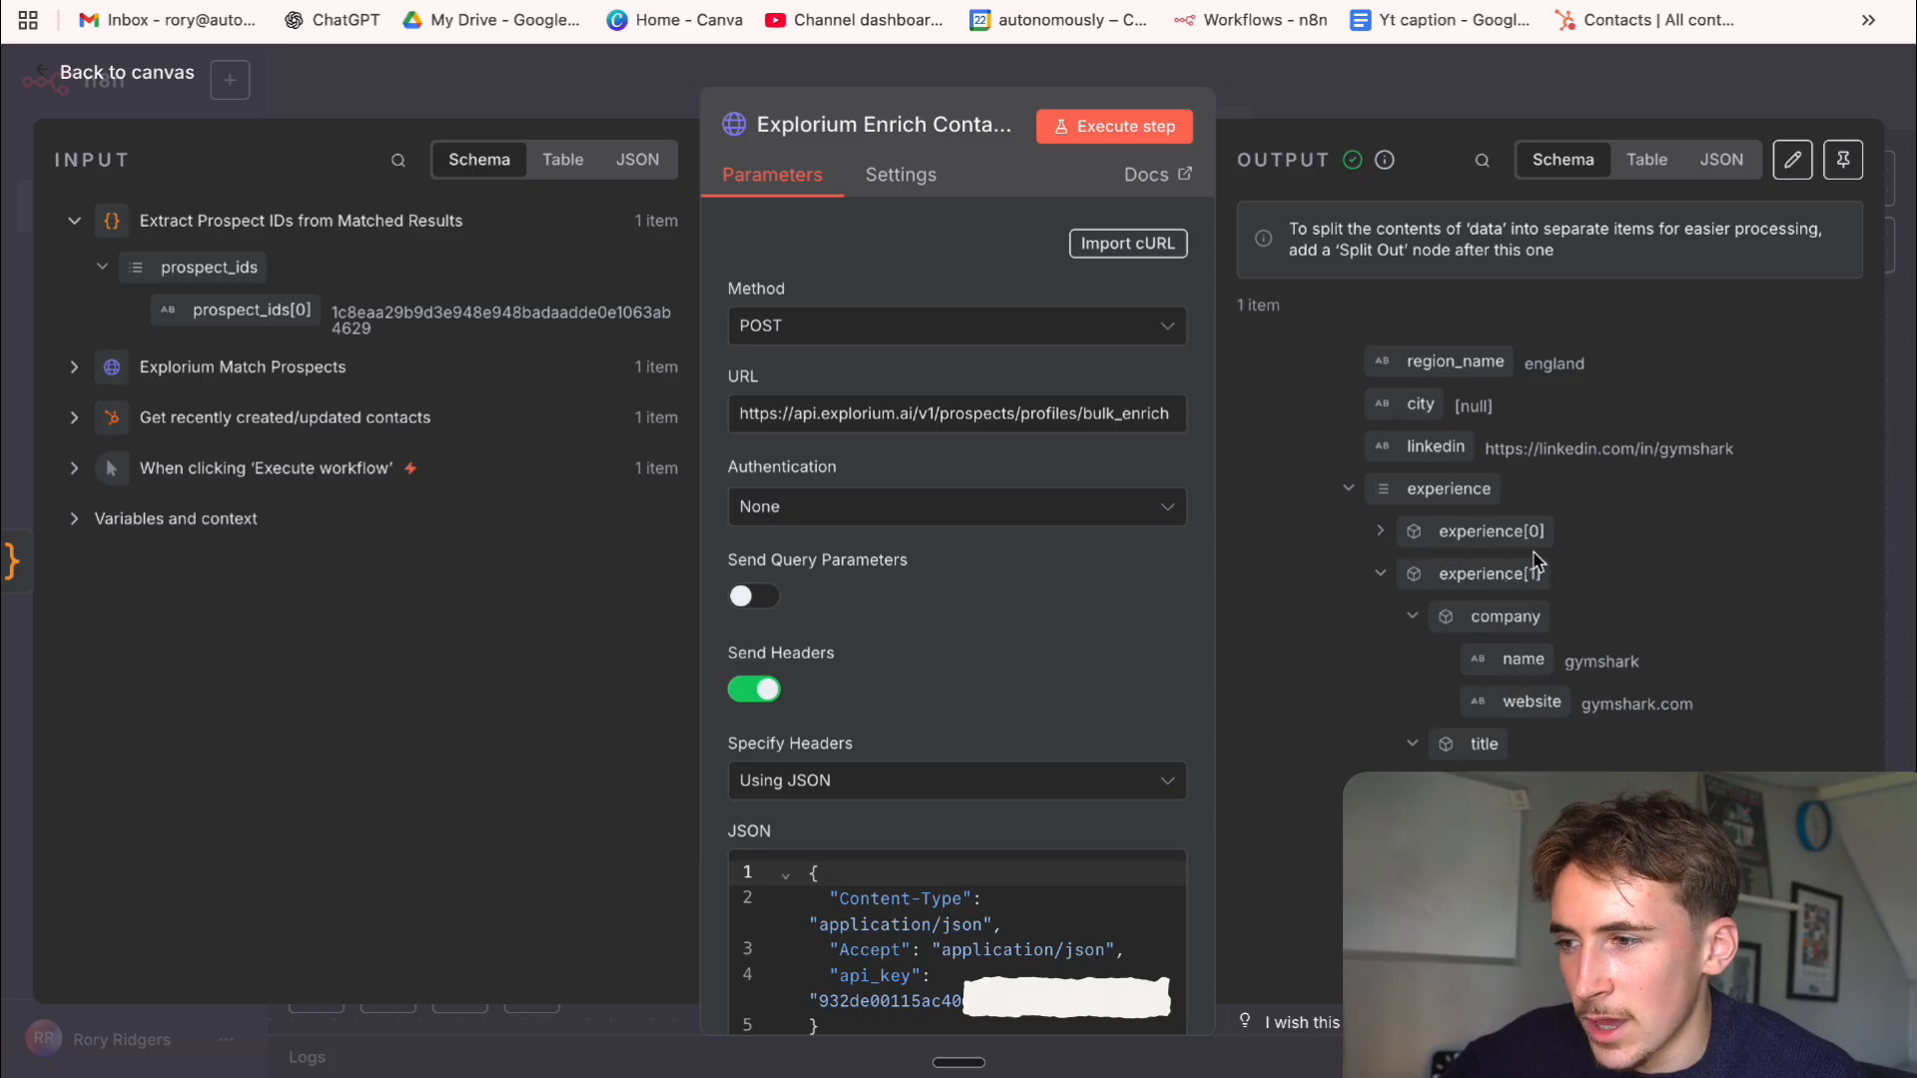
scroll(1445, 497, down, 3)
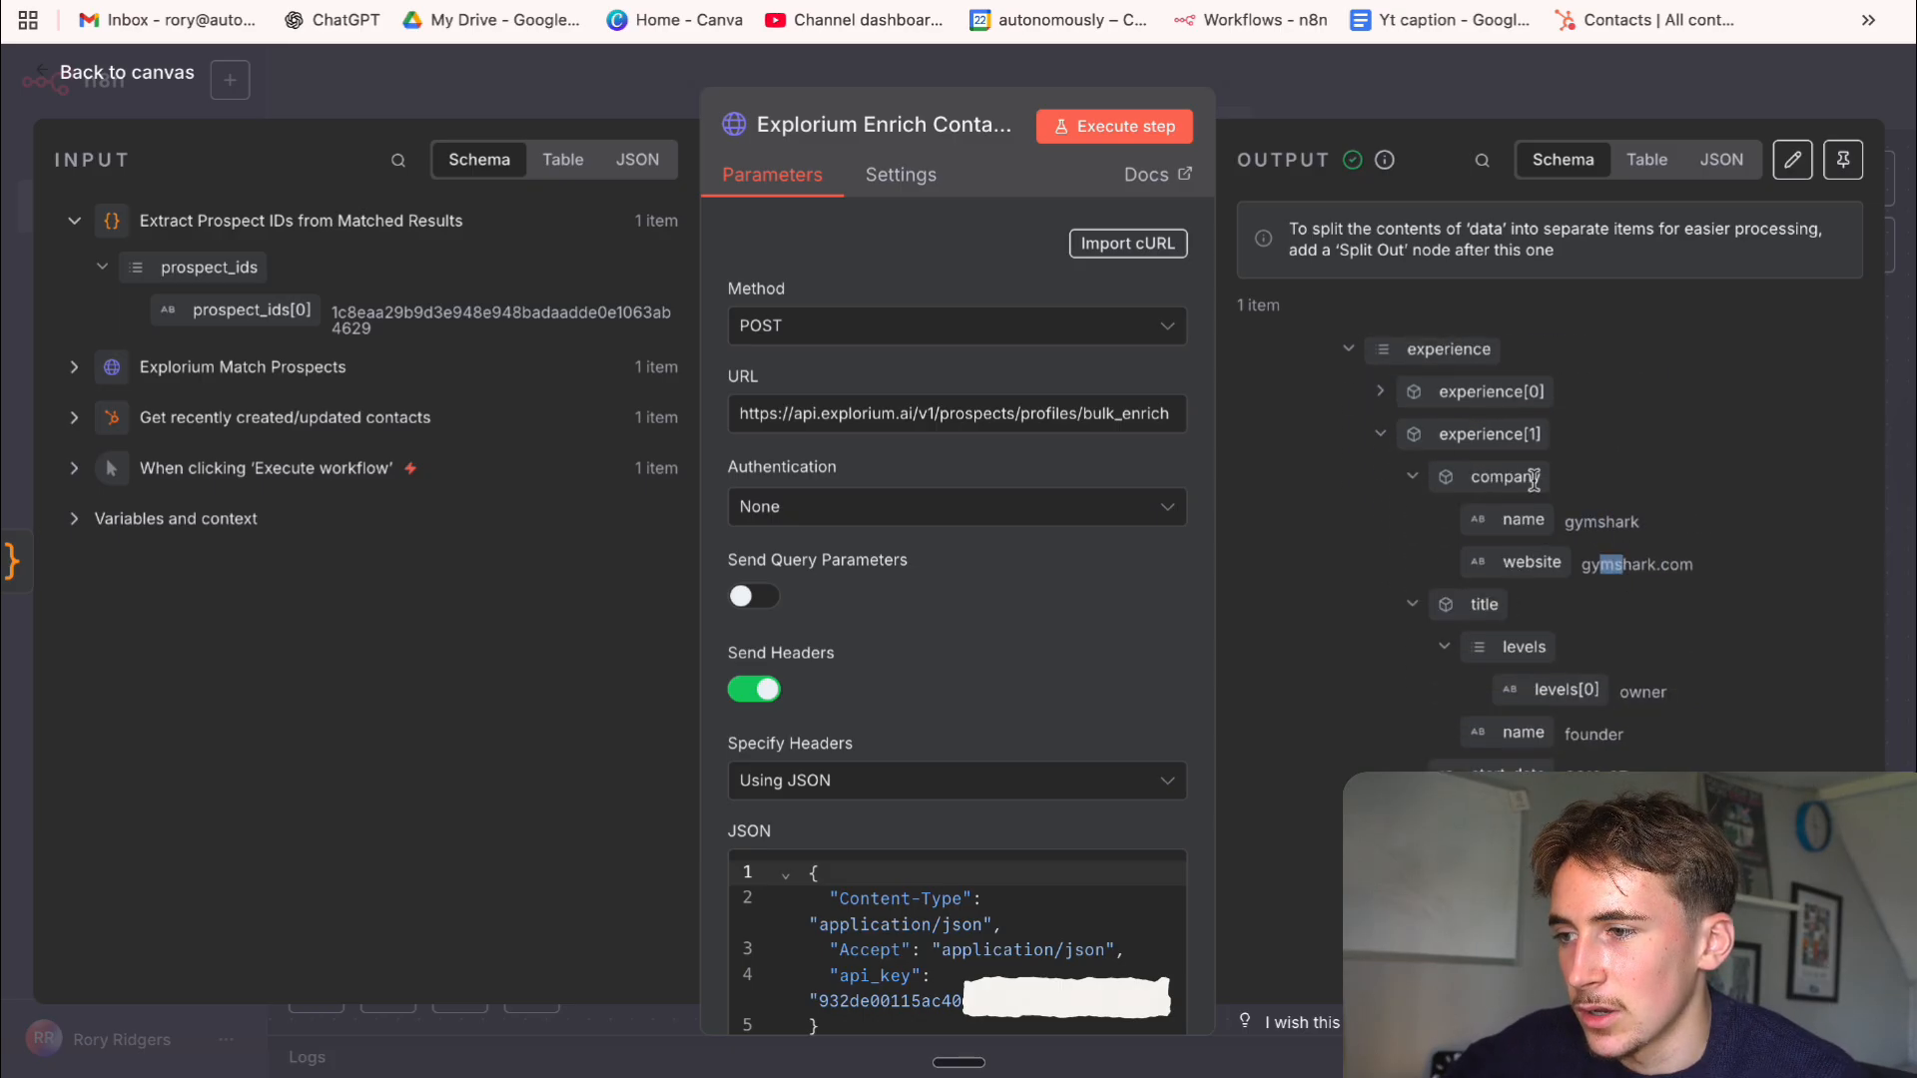
scroll(1534, 481, down, 3)
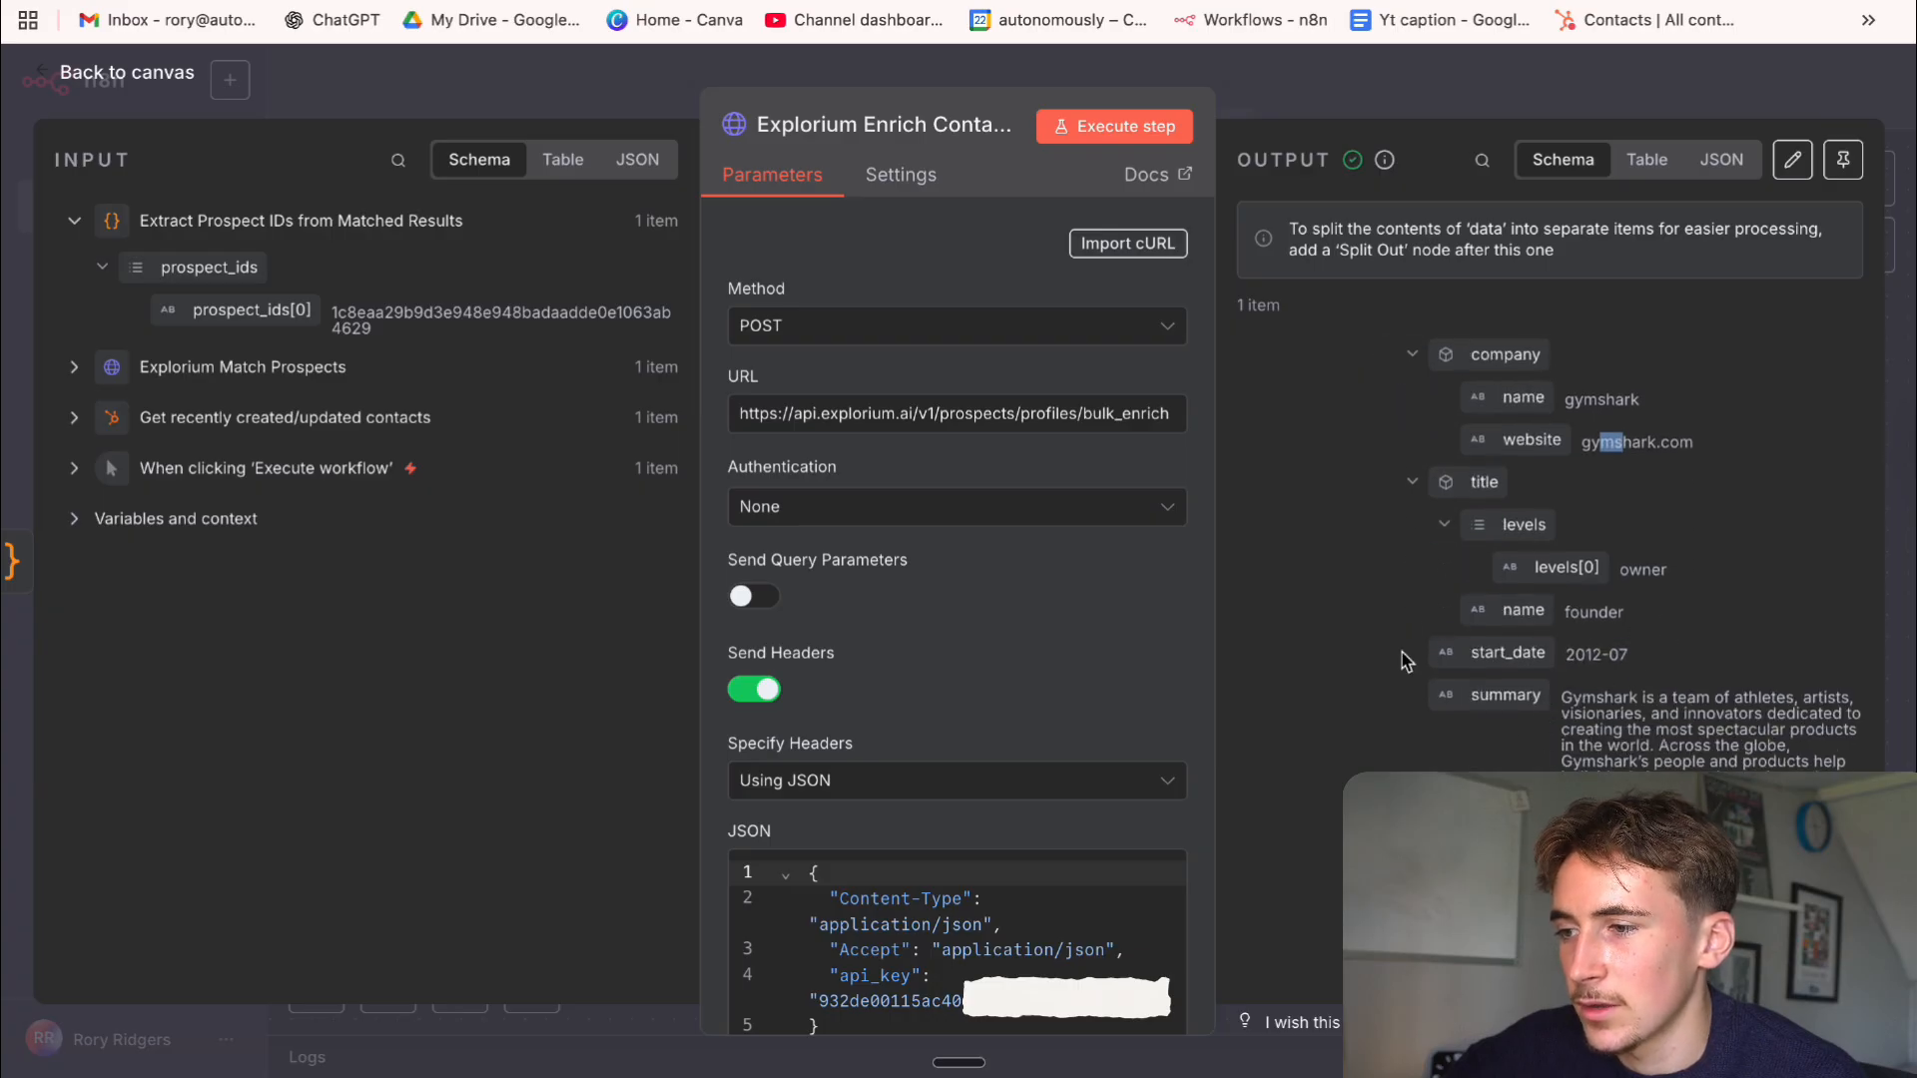
scroll(1395, 586, down, 10)
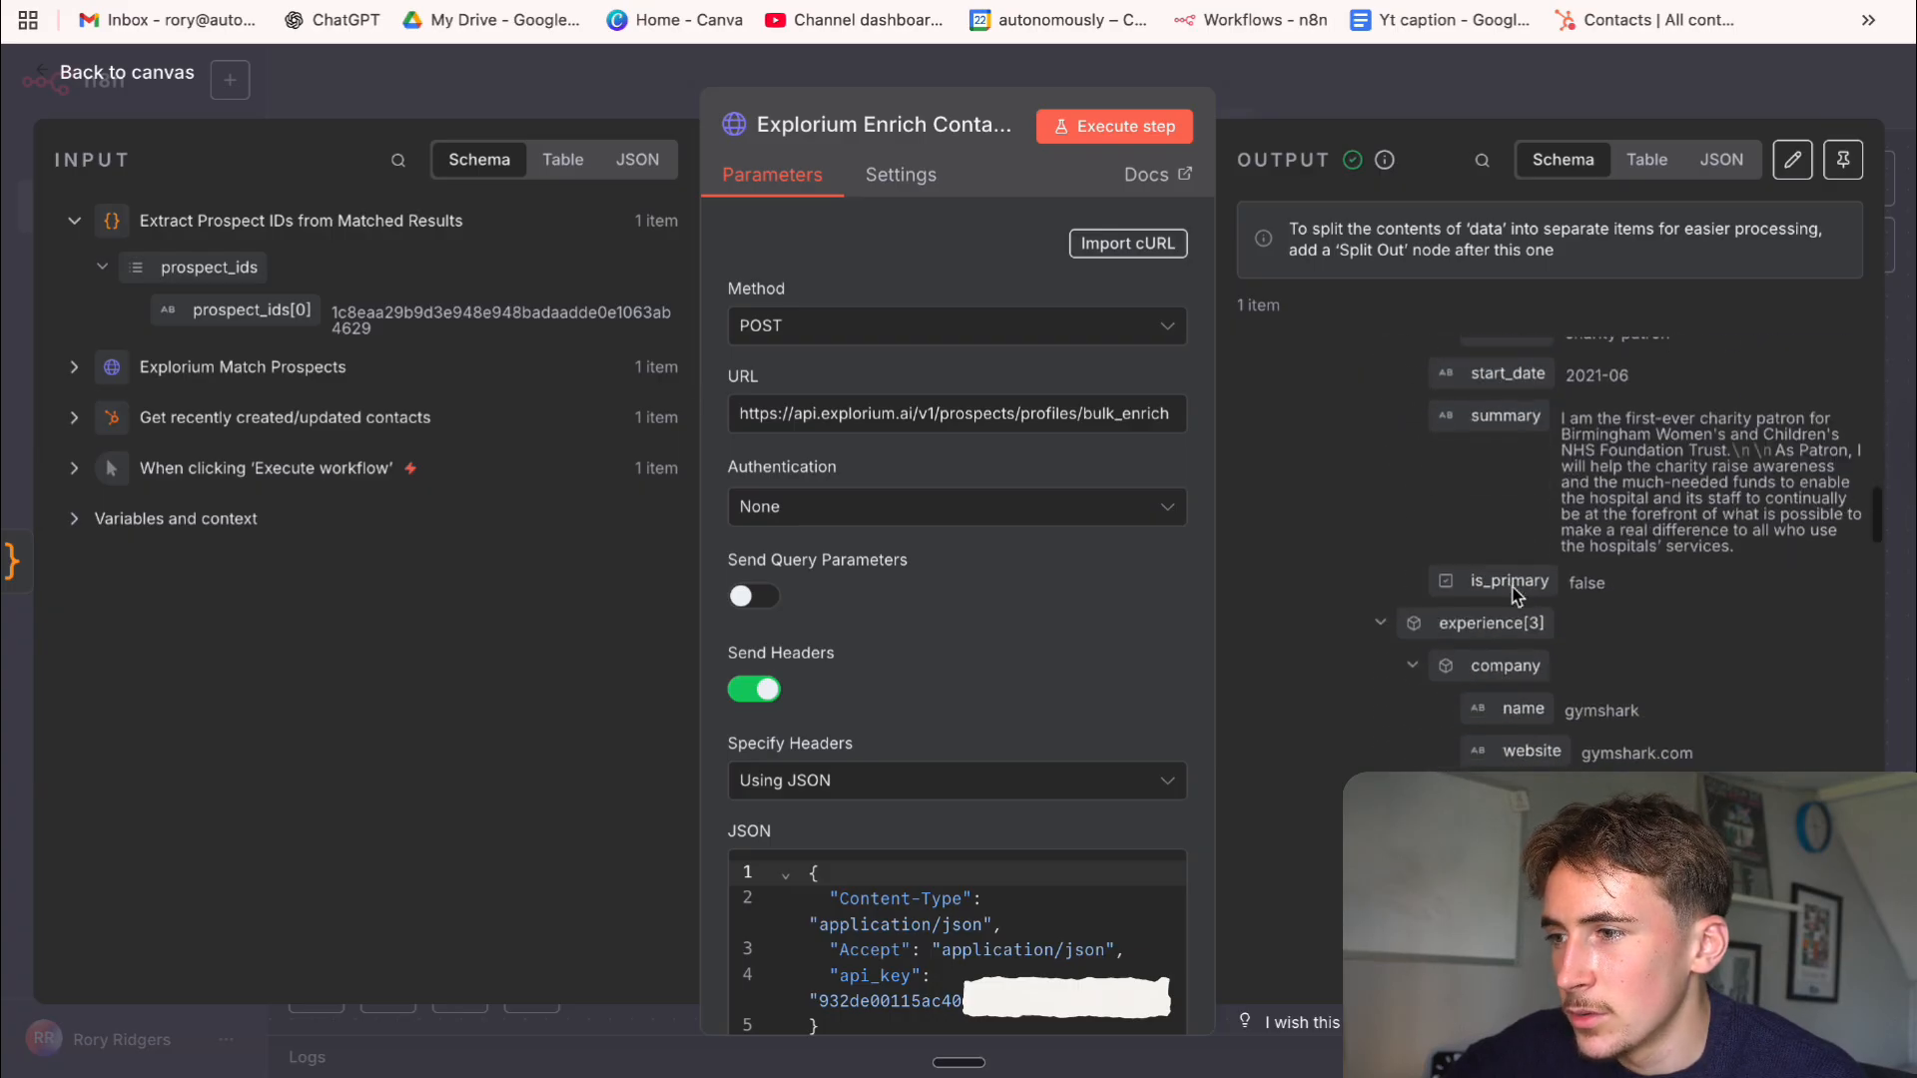
scroll(1517, 595, down, 10)
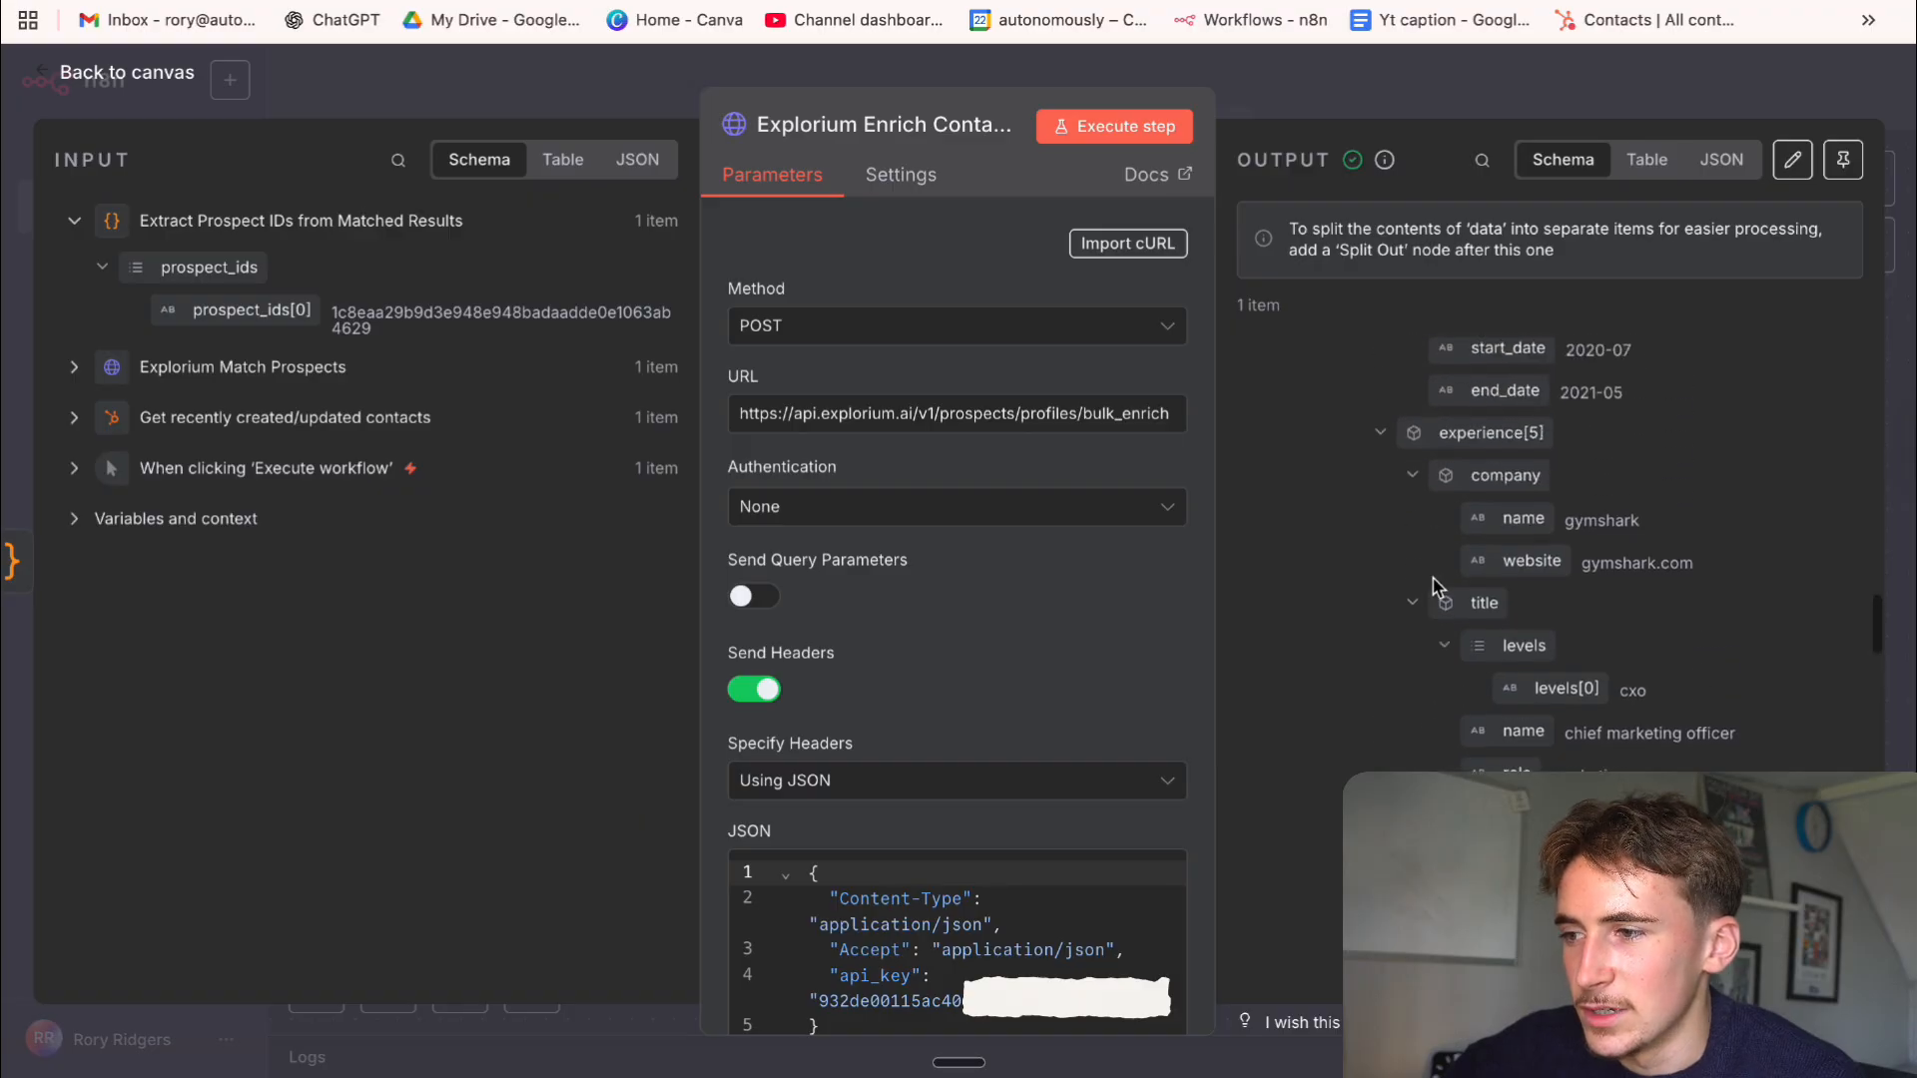
scroll(1574, 579, down, 5)
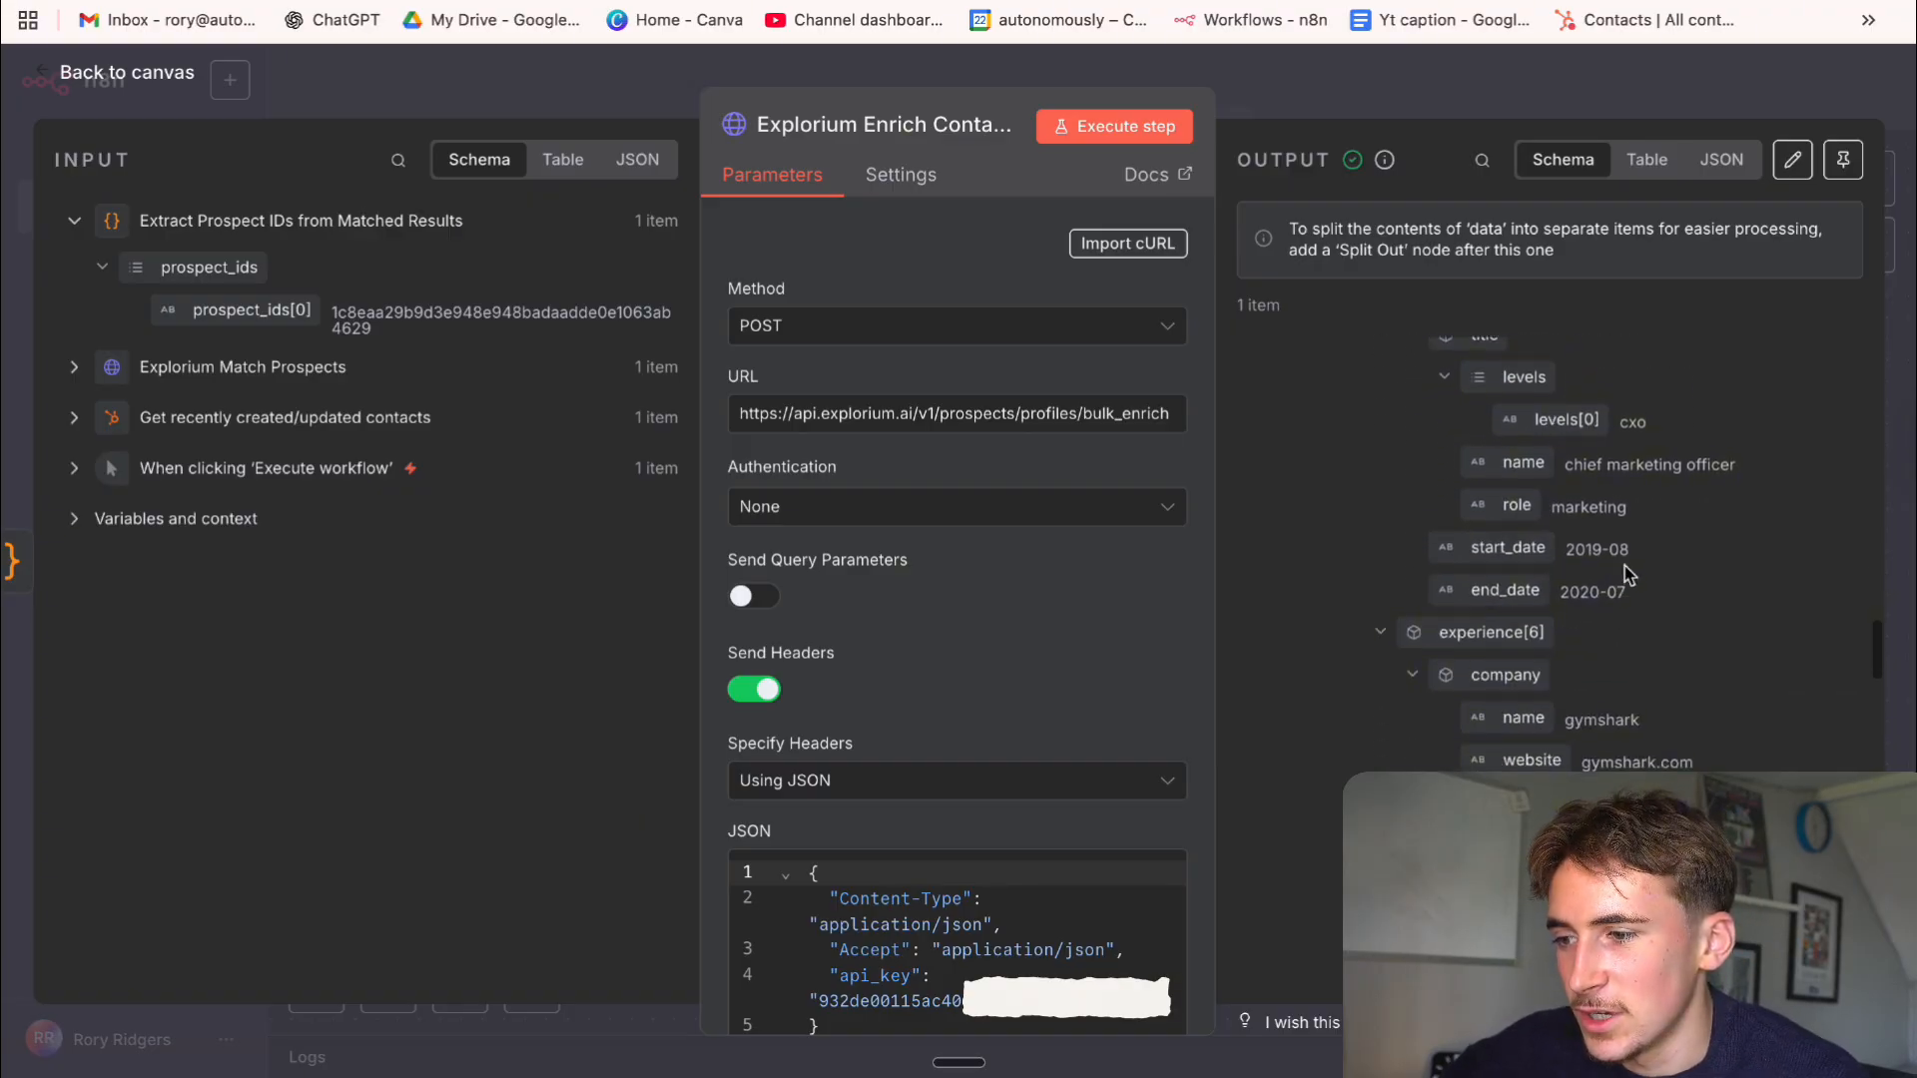
scroll(1601, 582, down, 3)
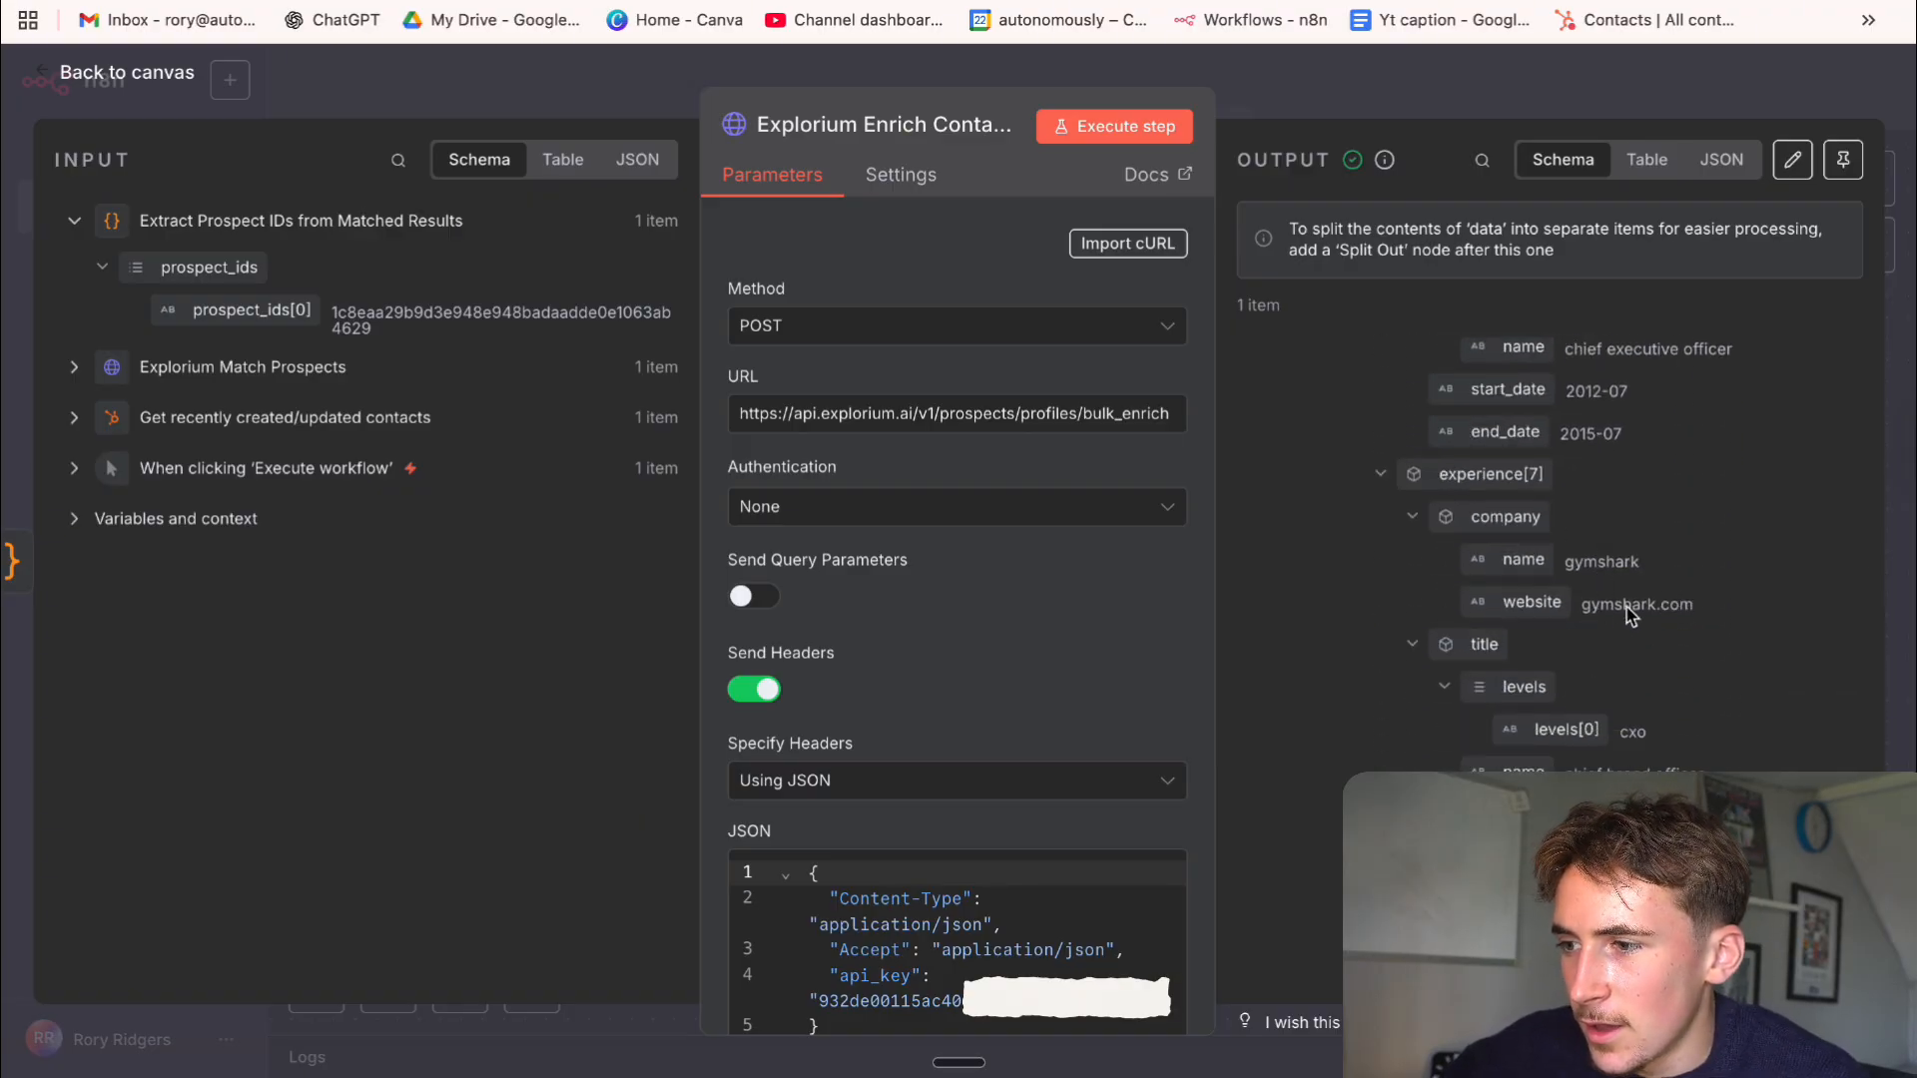
scroll(1625, 729, down, 8)
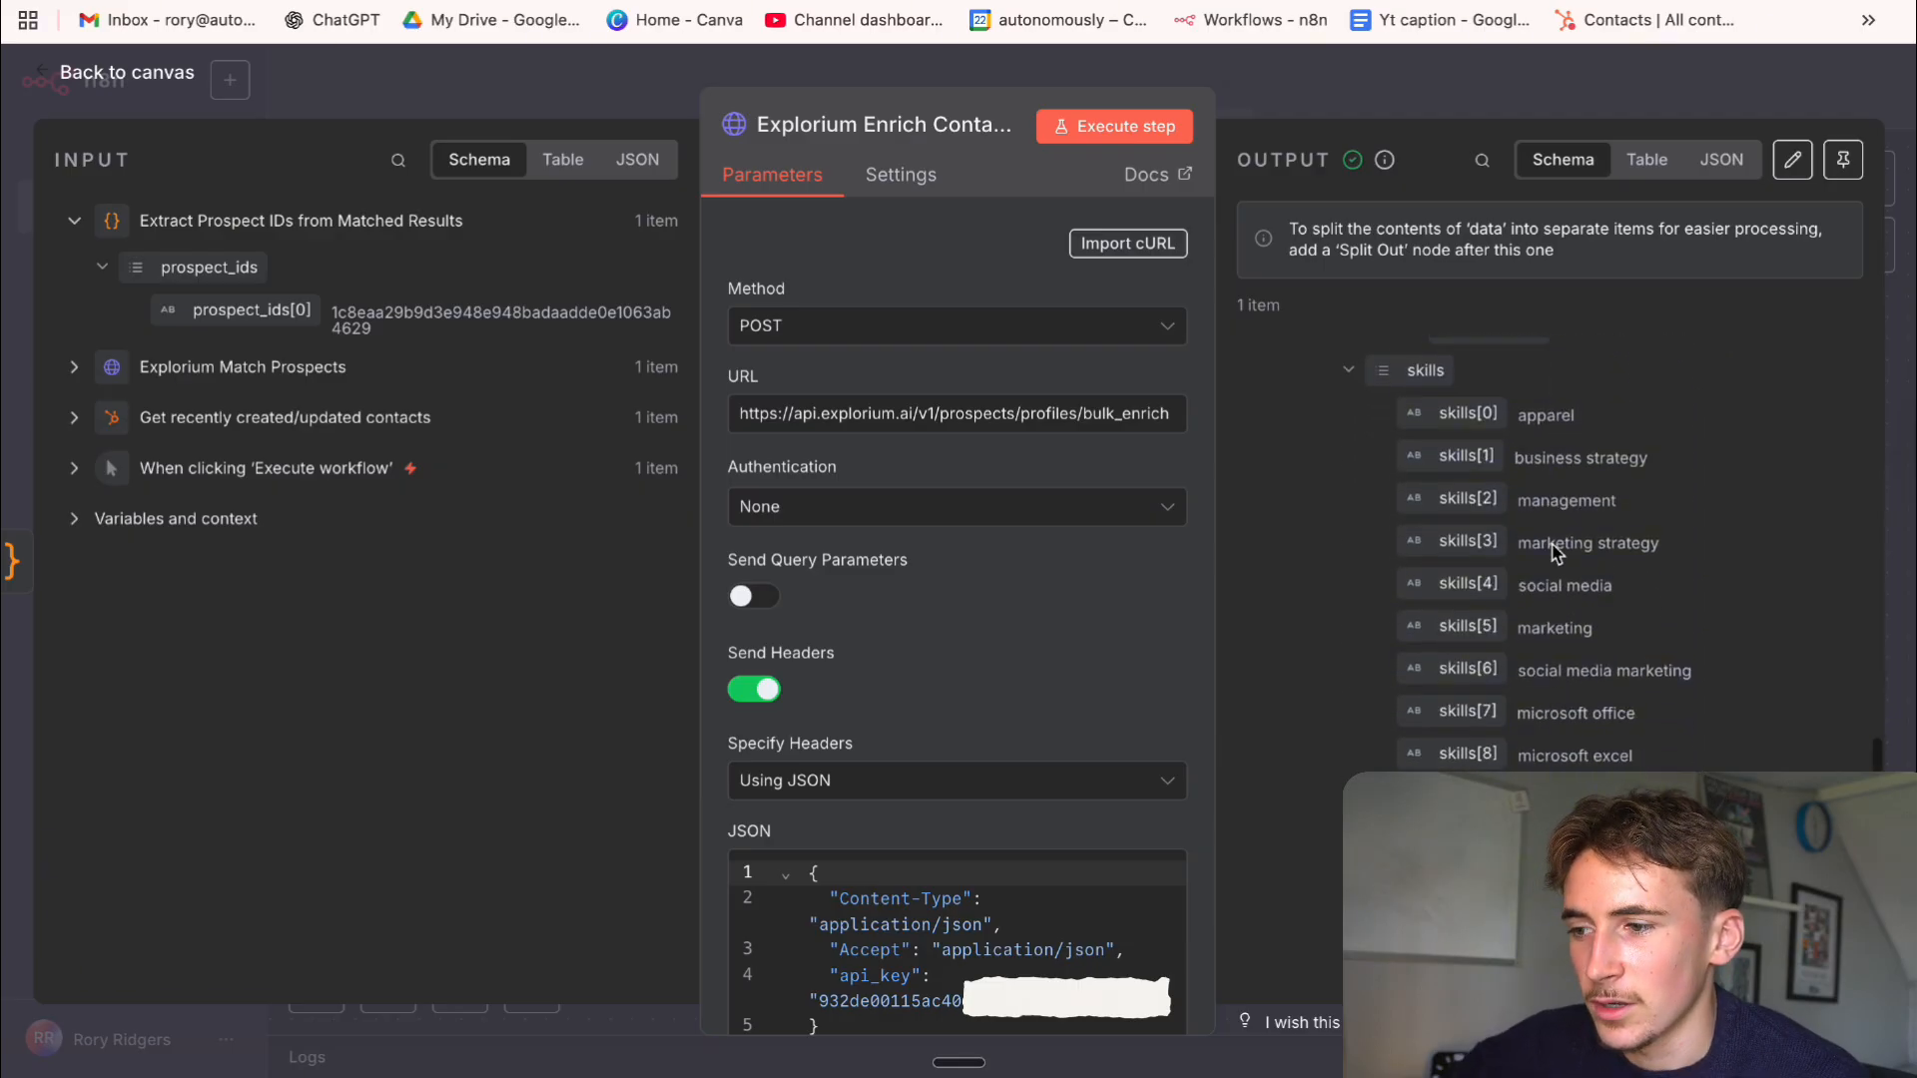
scroll(1416, 534, down, 10)
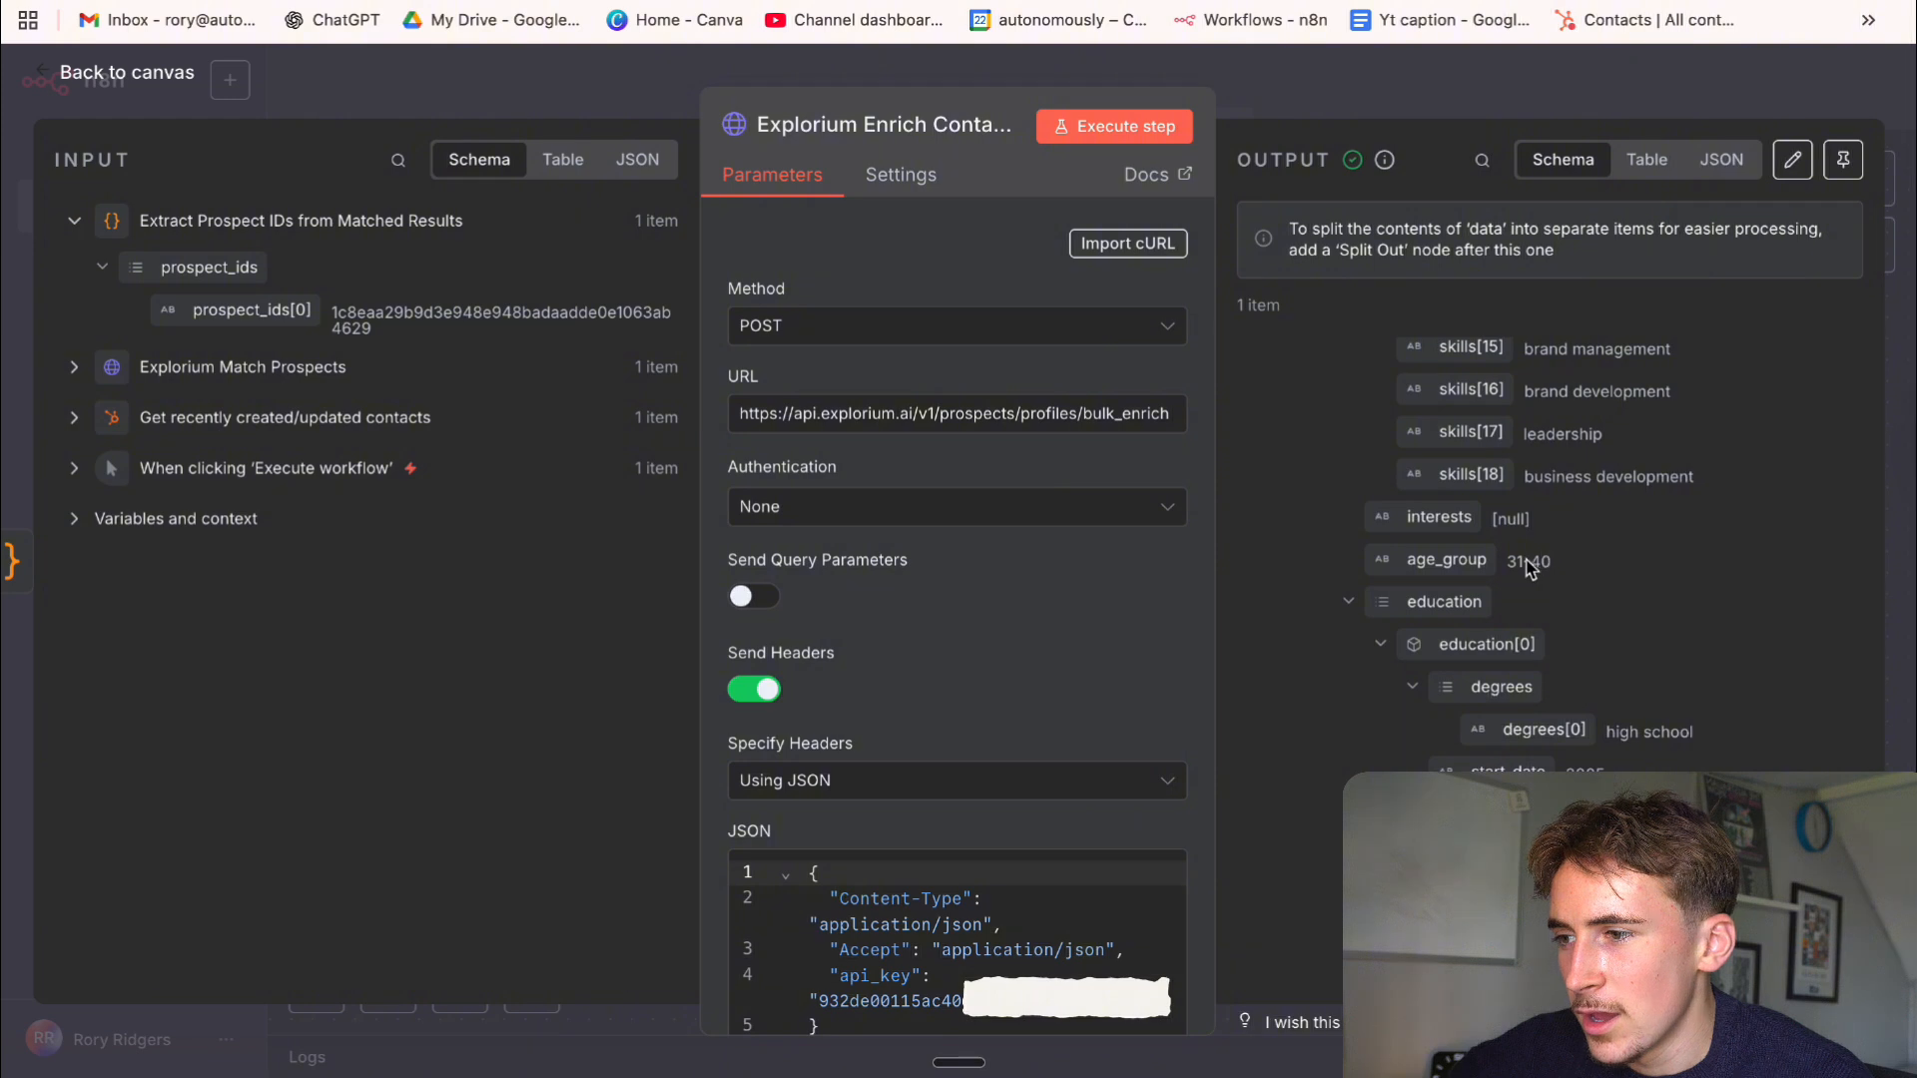
scroll(1603, 574, down, 3)
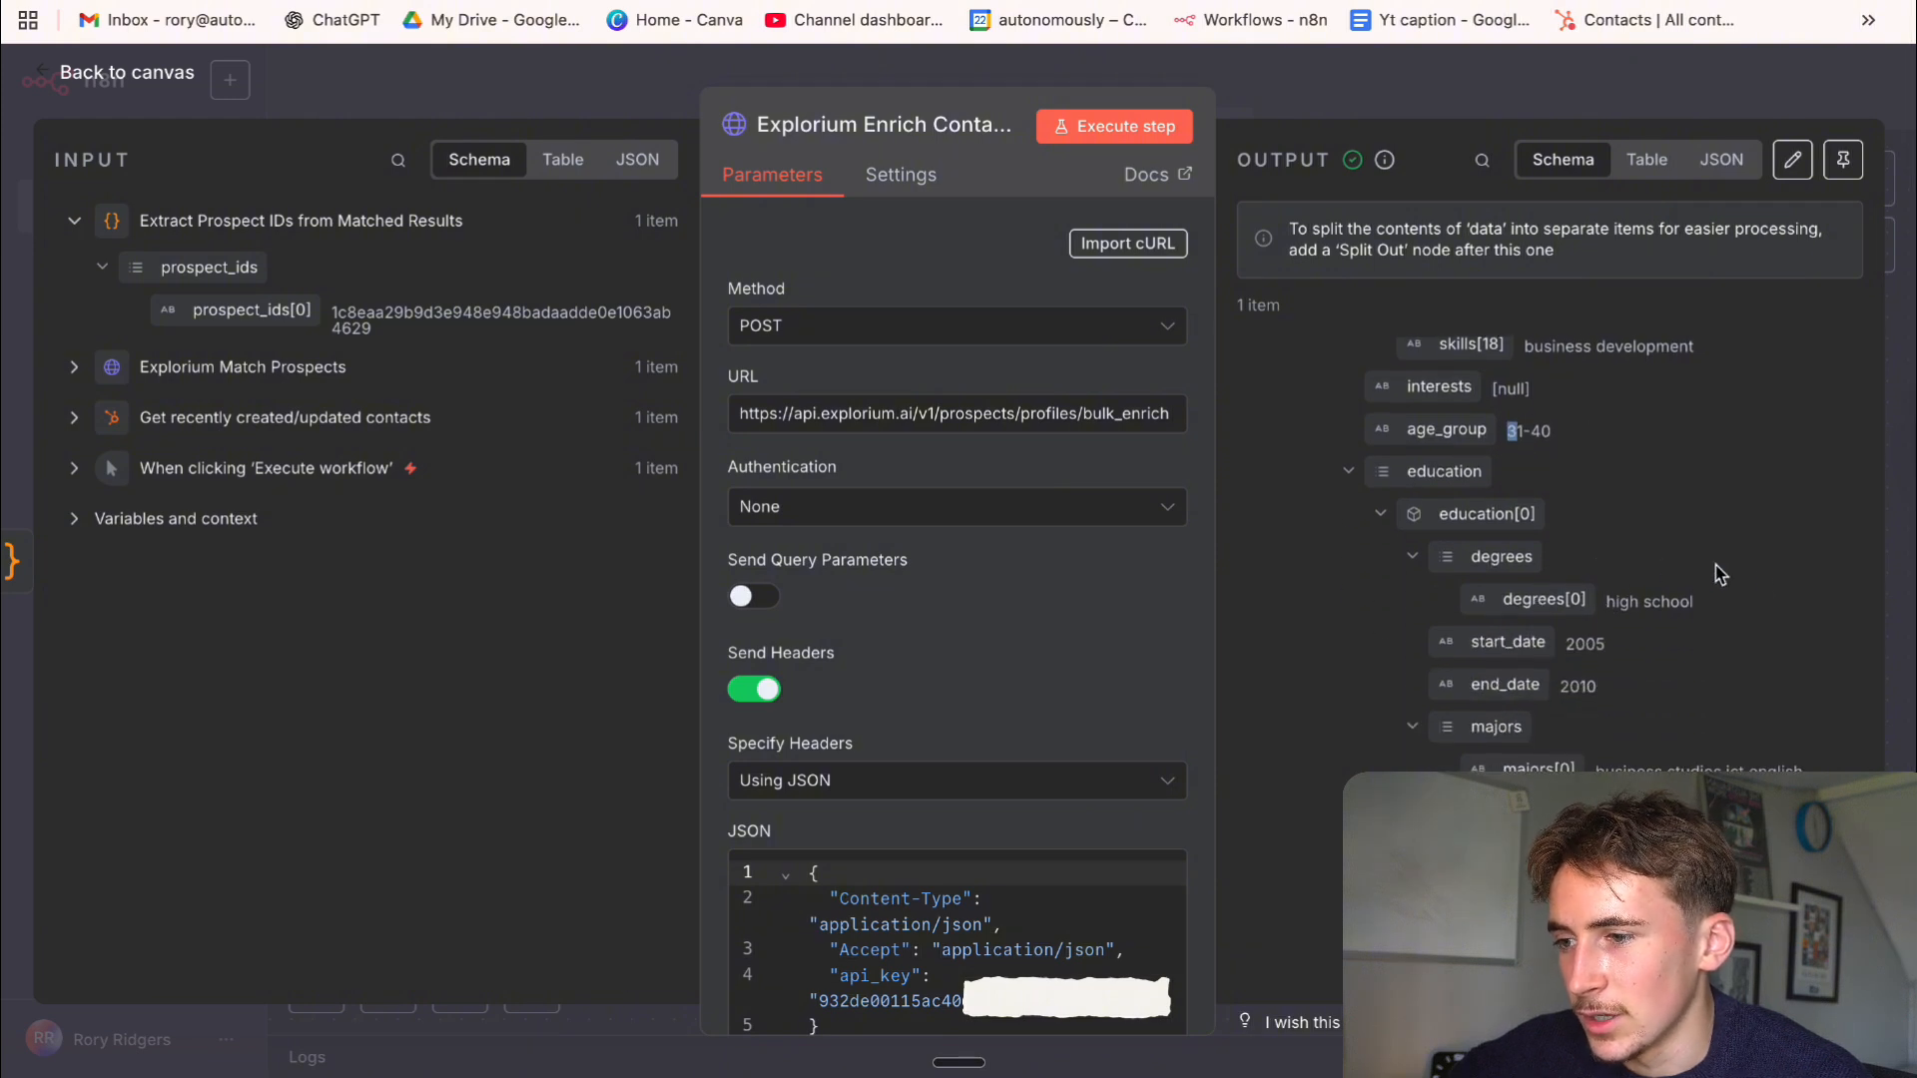
scroll(1442, 470, down, 8)
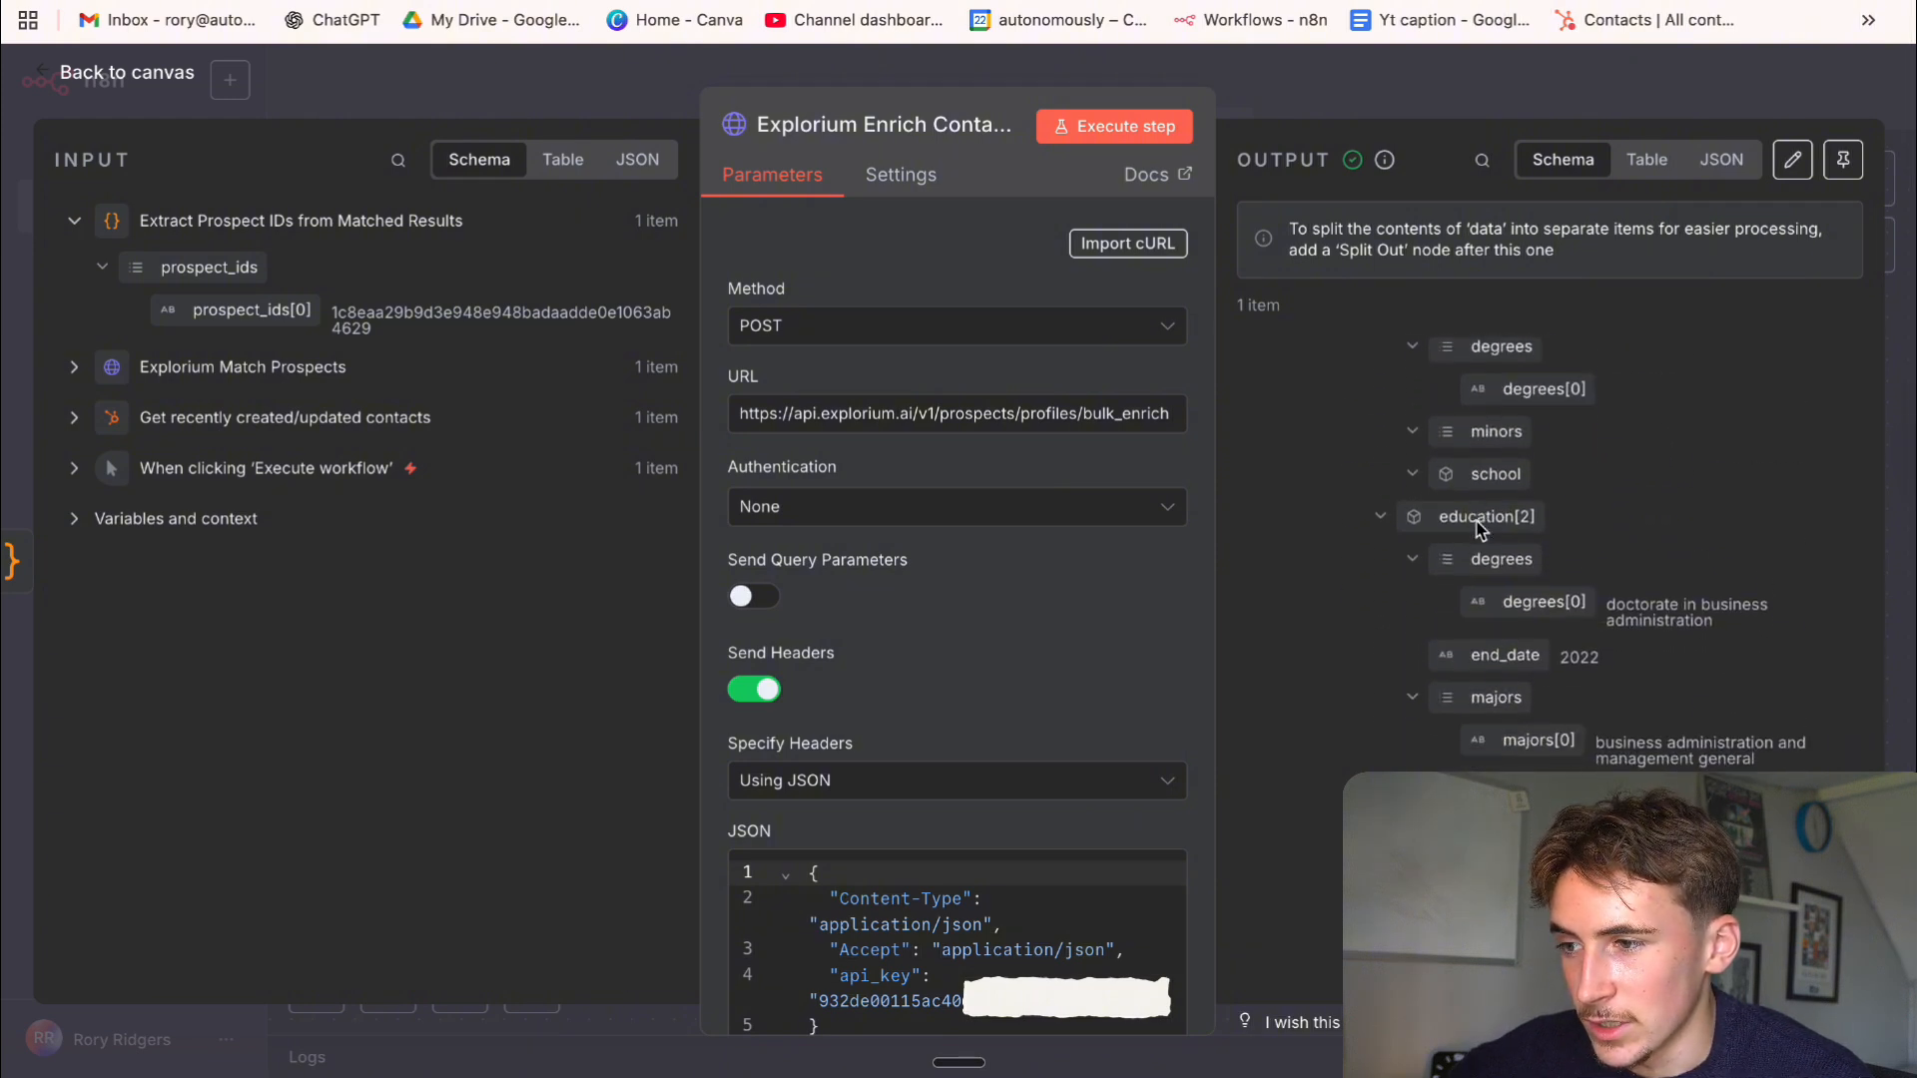
Examine the remaining education, gender and company fields in the profile enrichment output
scroll(1488, 580, down, 2)
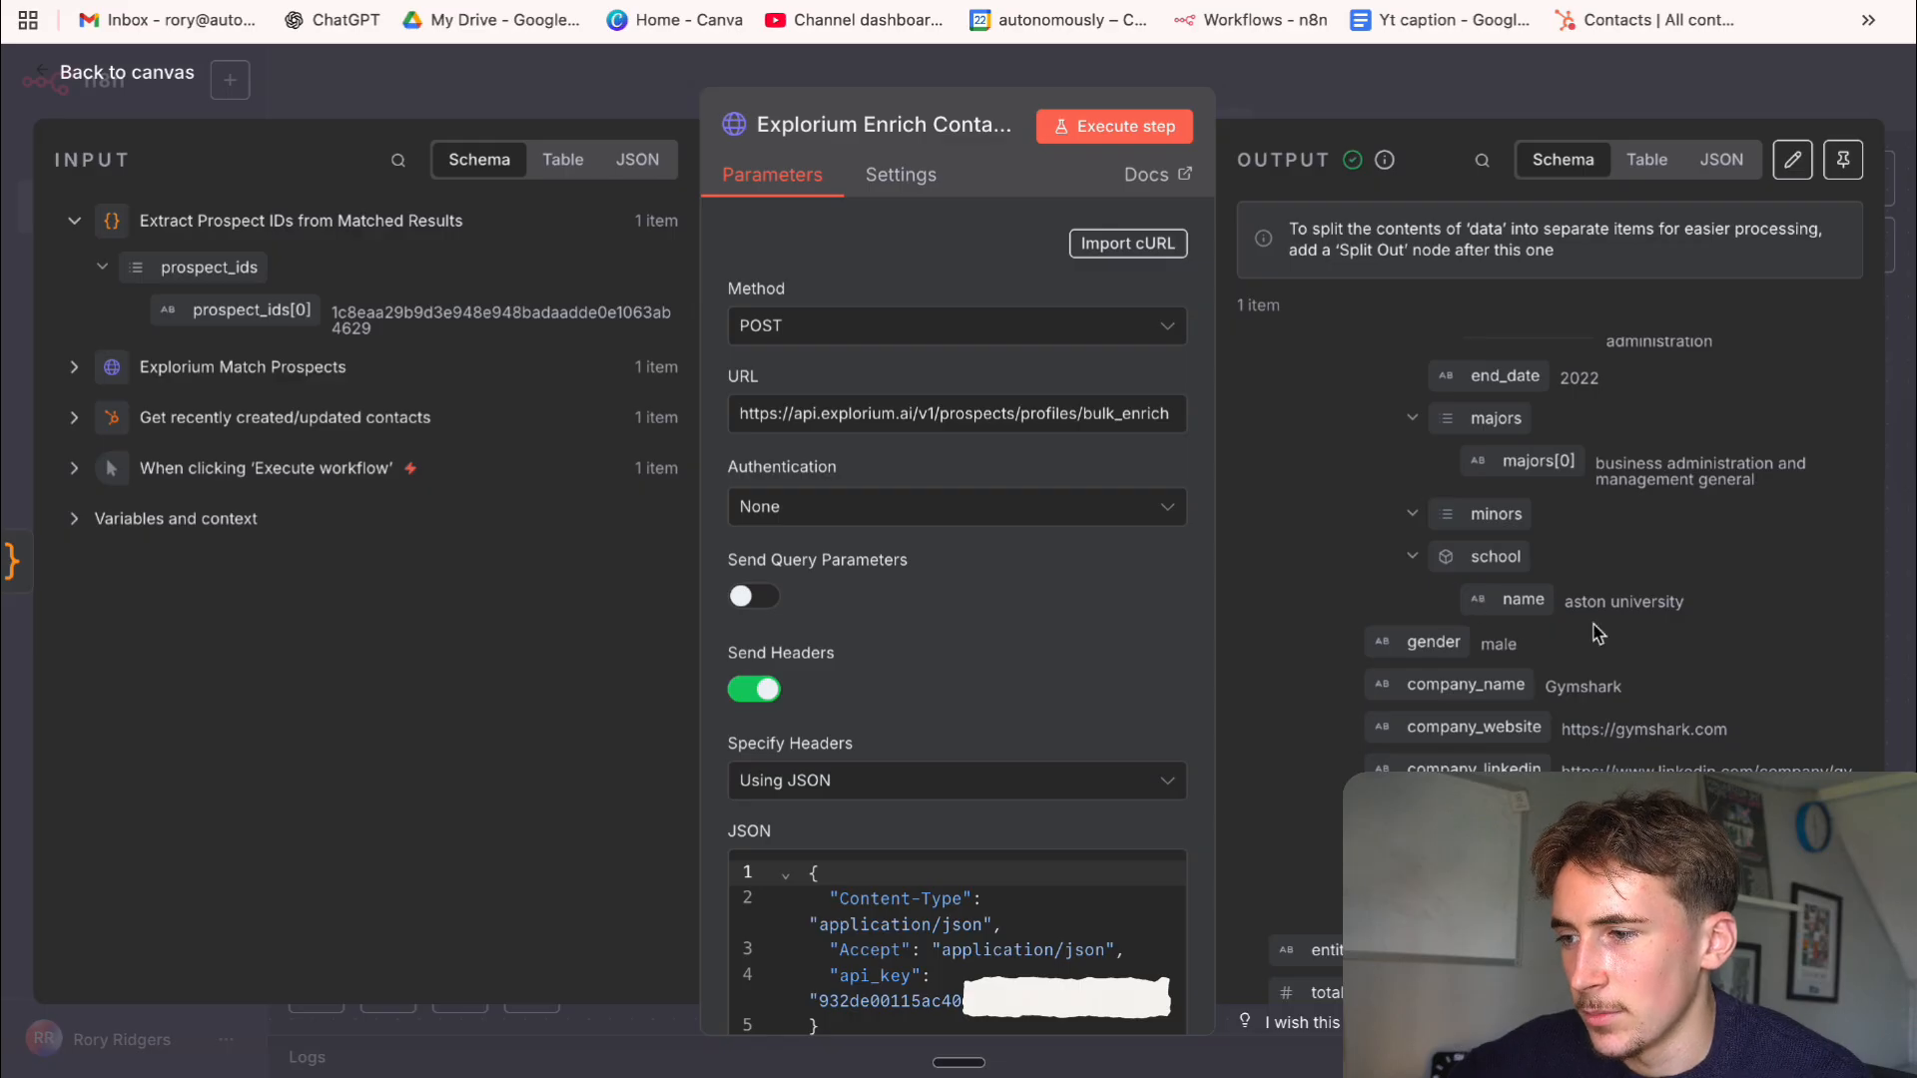
scroll(1454, 605, down, 1)
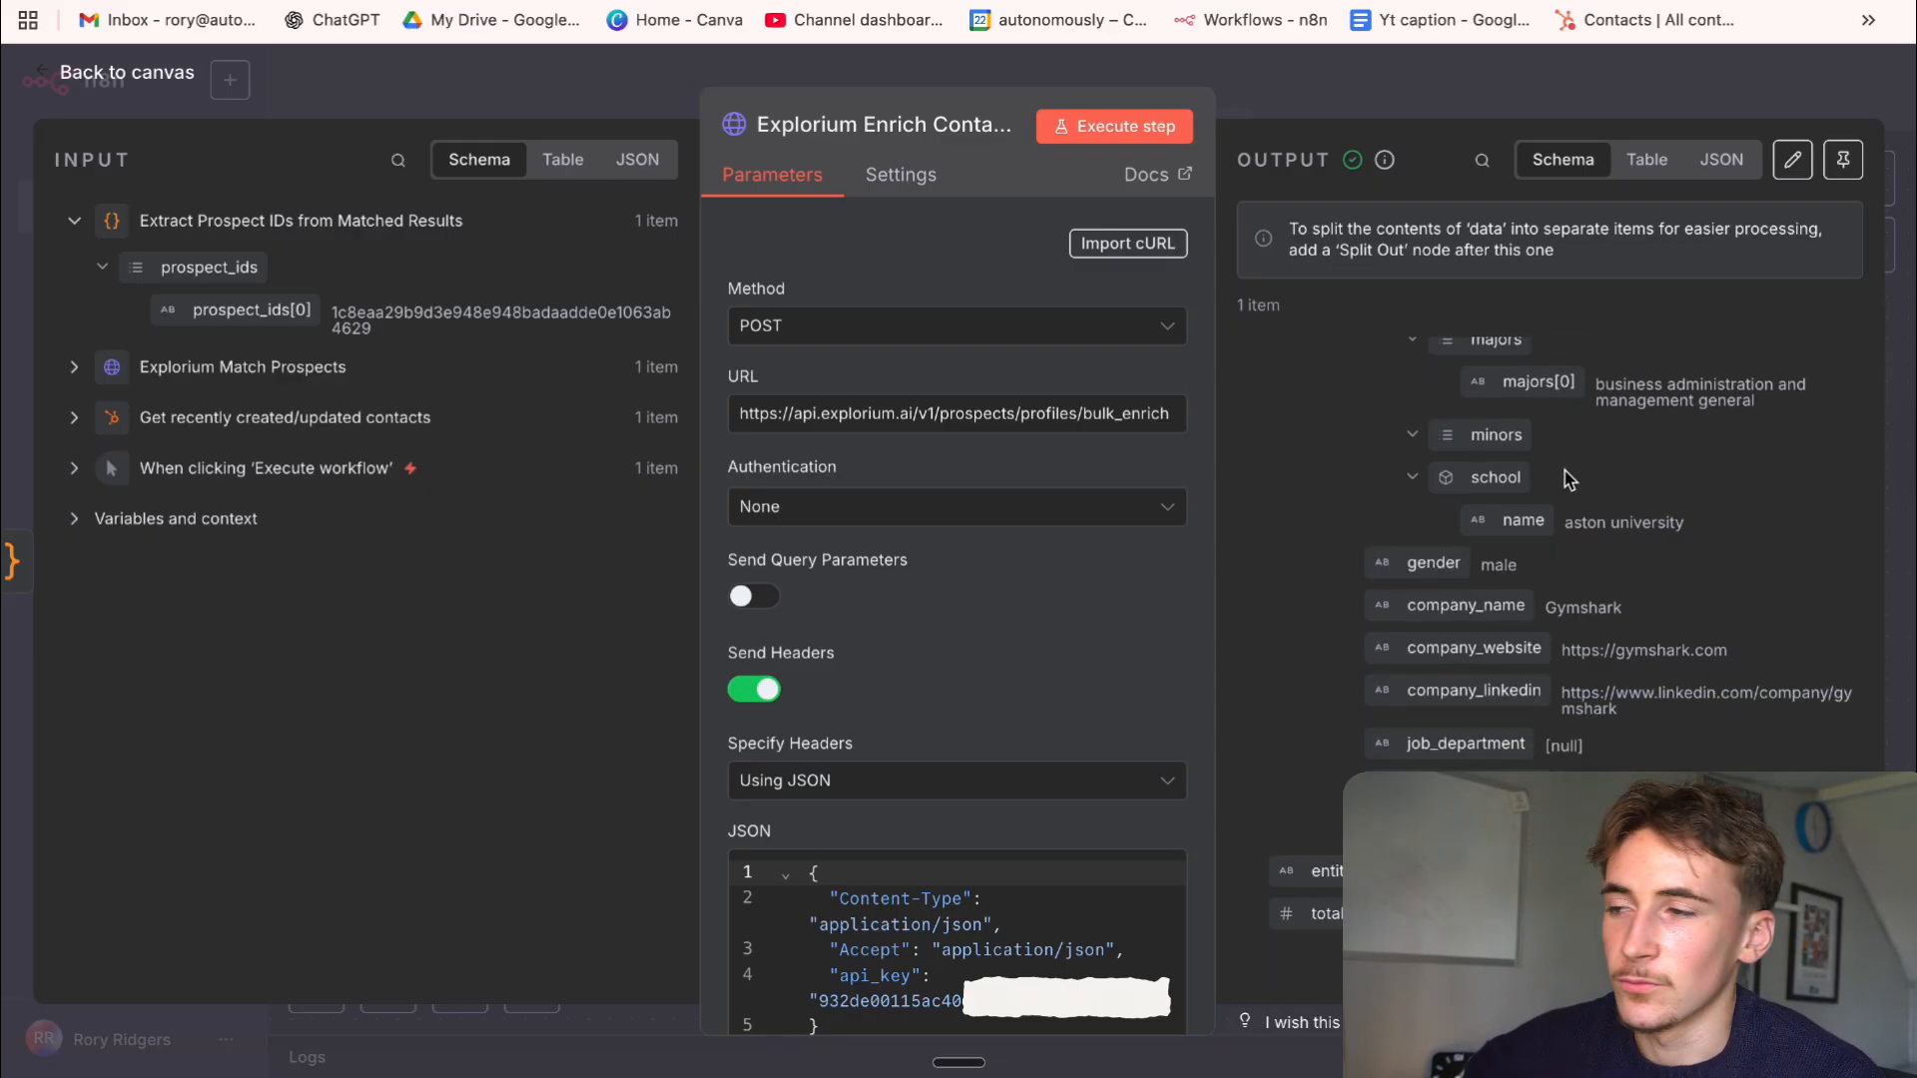
click(1429, 78)
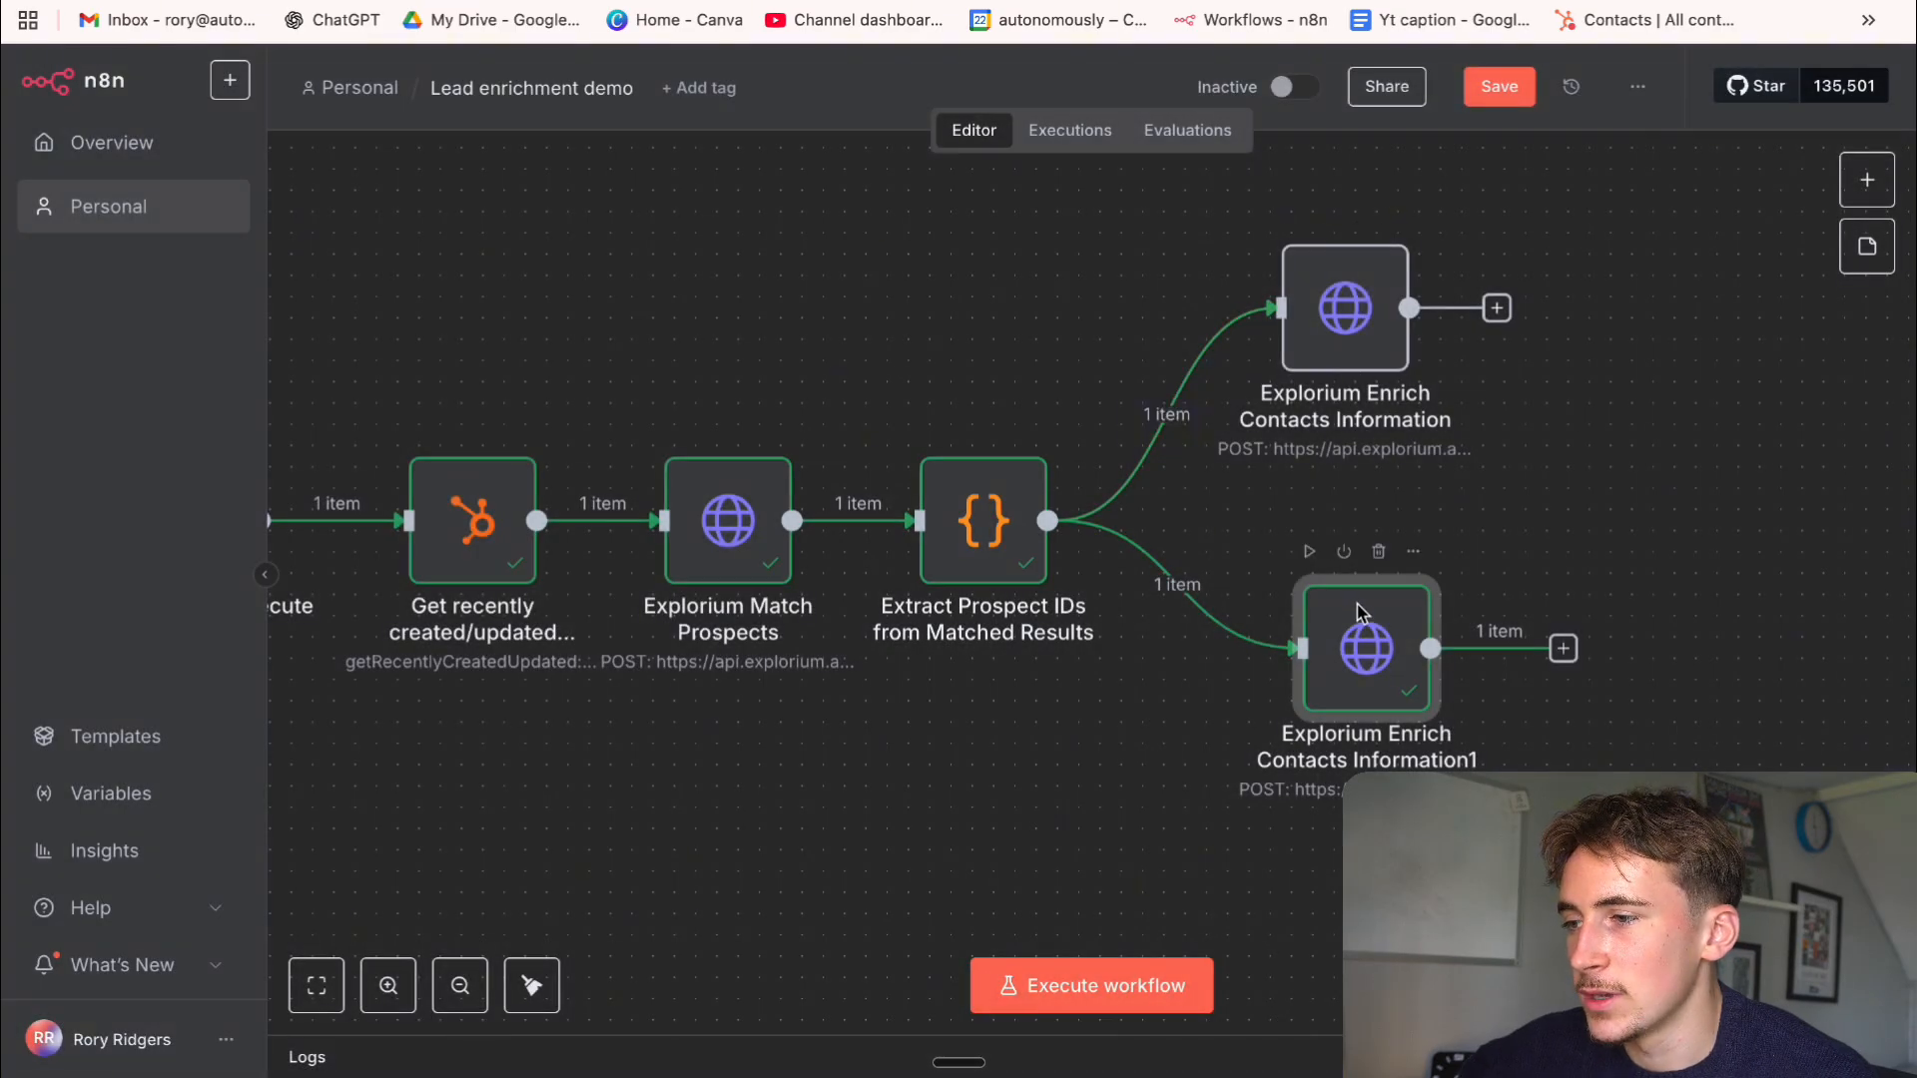
Align Explorium Enrich Contacts Information1 beneath the other enrichment node and add a Merge node to the canvas
drag(1349, 605, 1323, 601)
click(1609, 440)
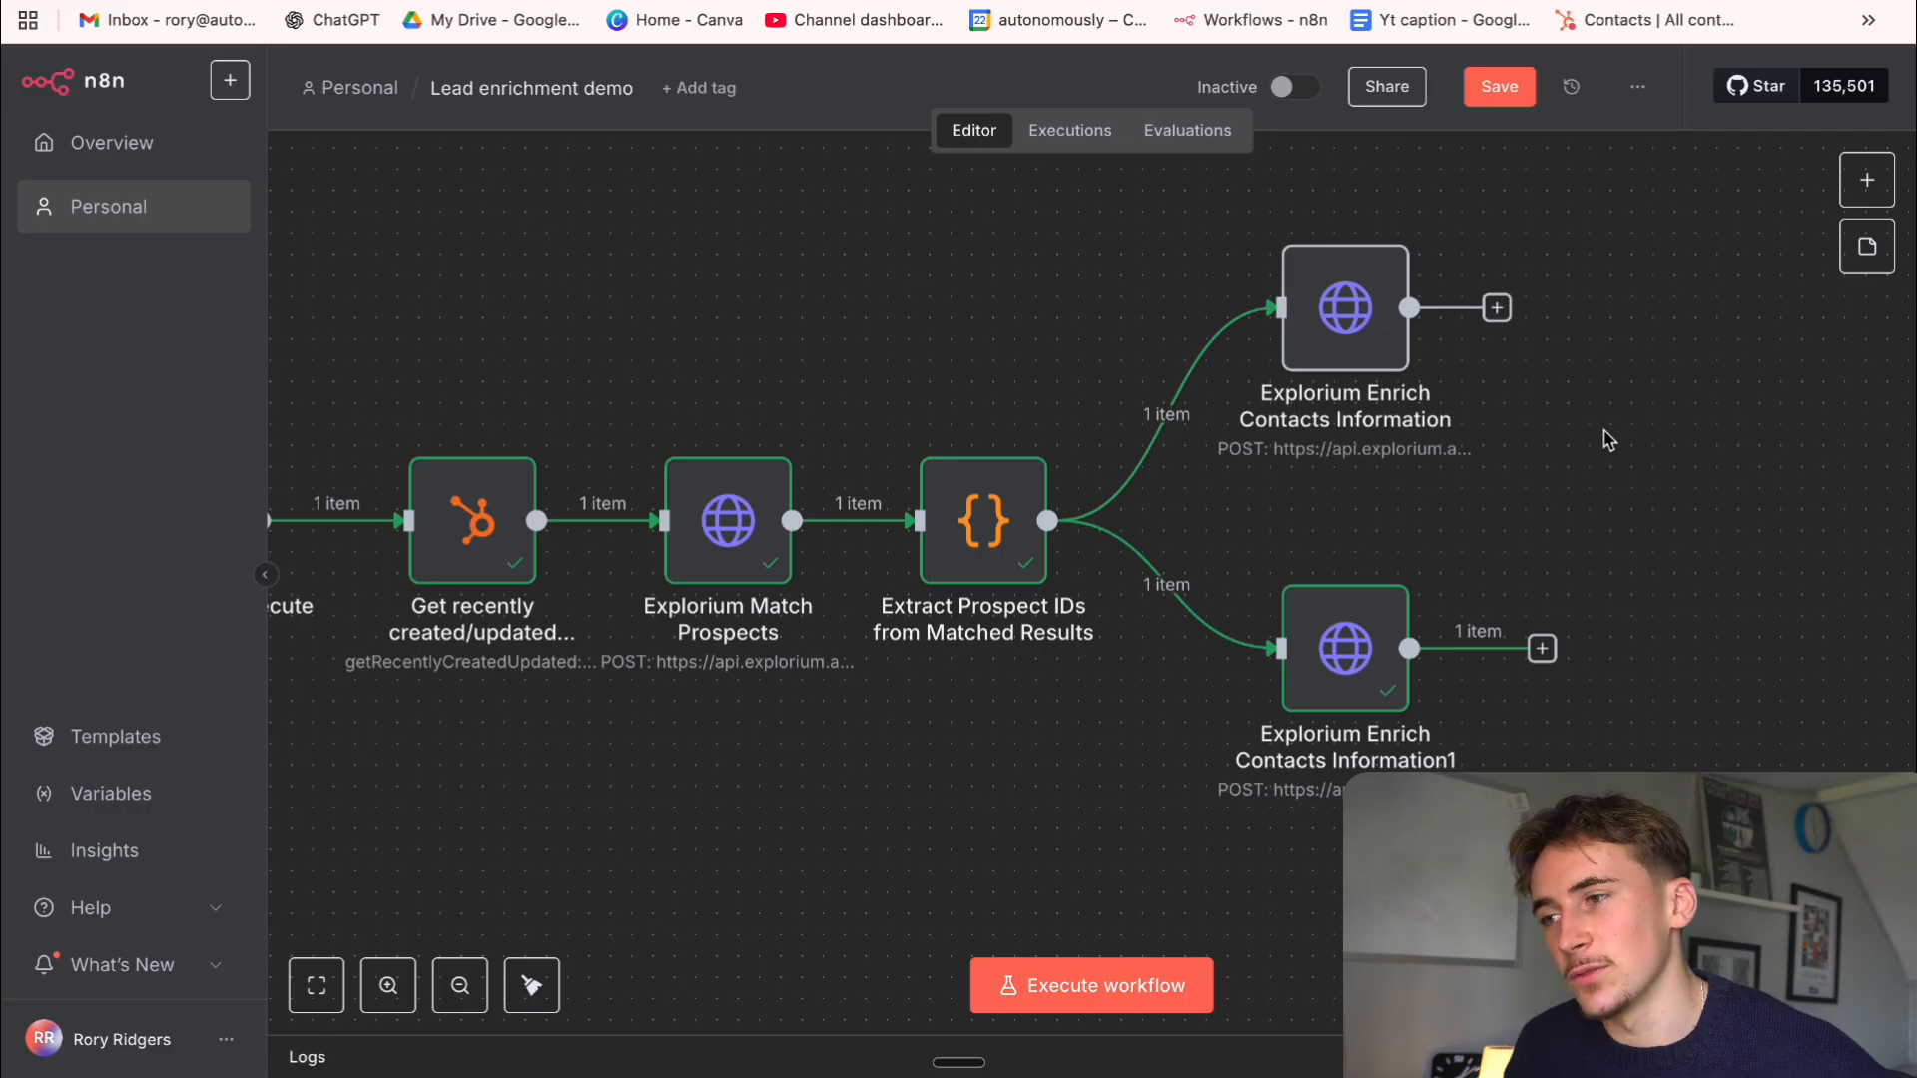
right_click(1608, 440)
click(1603, 392)
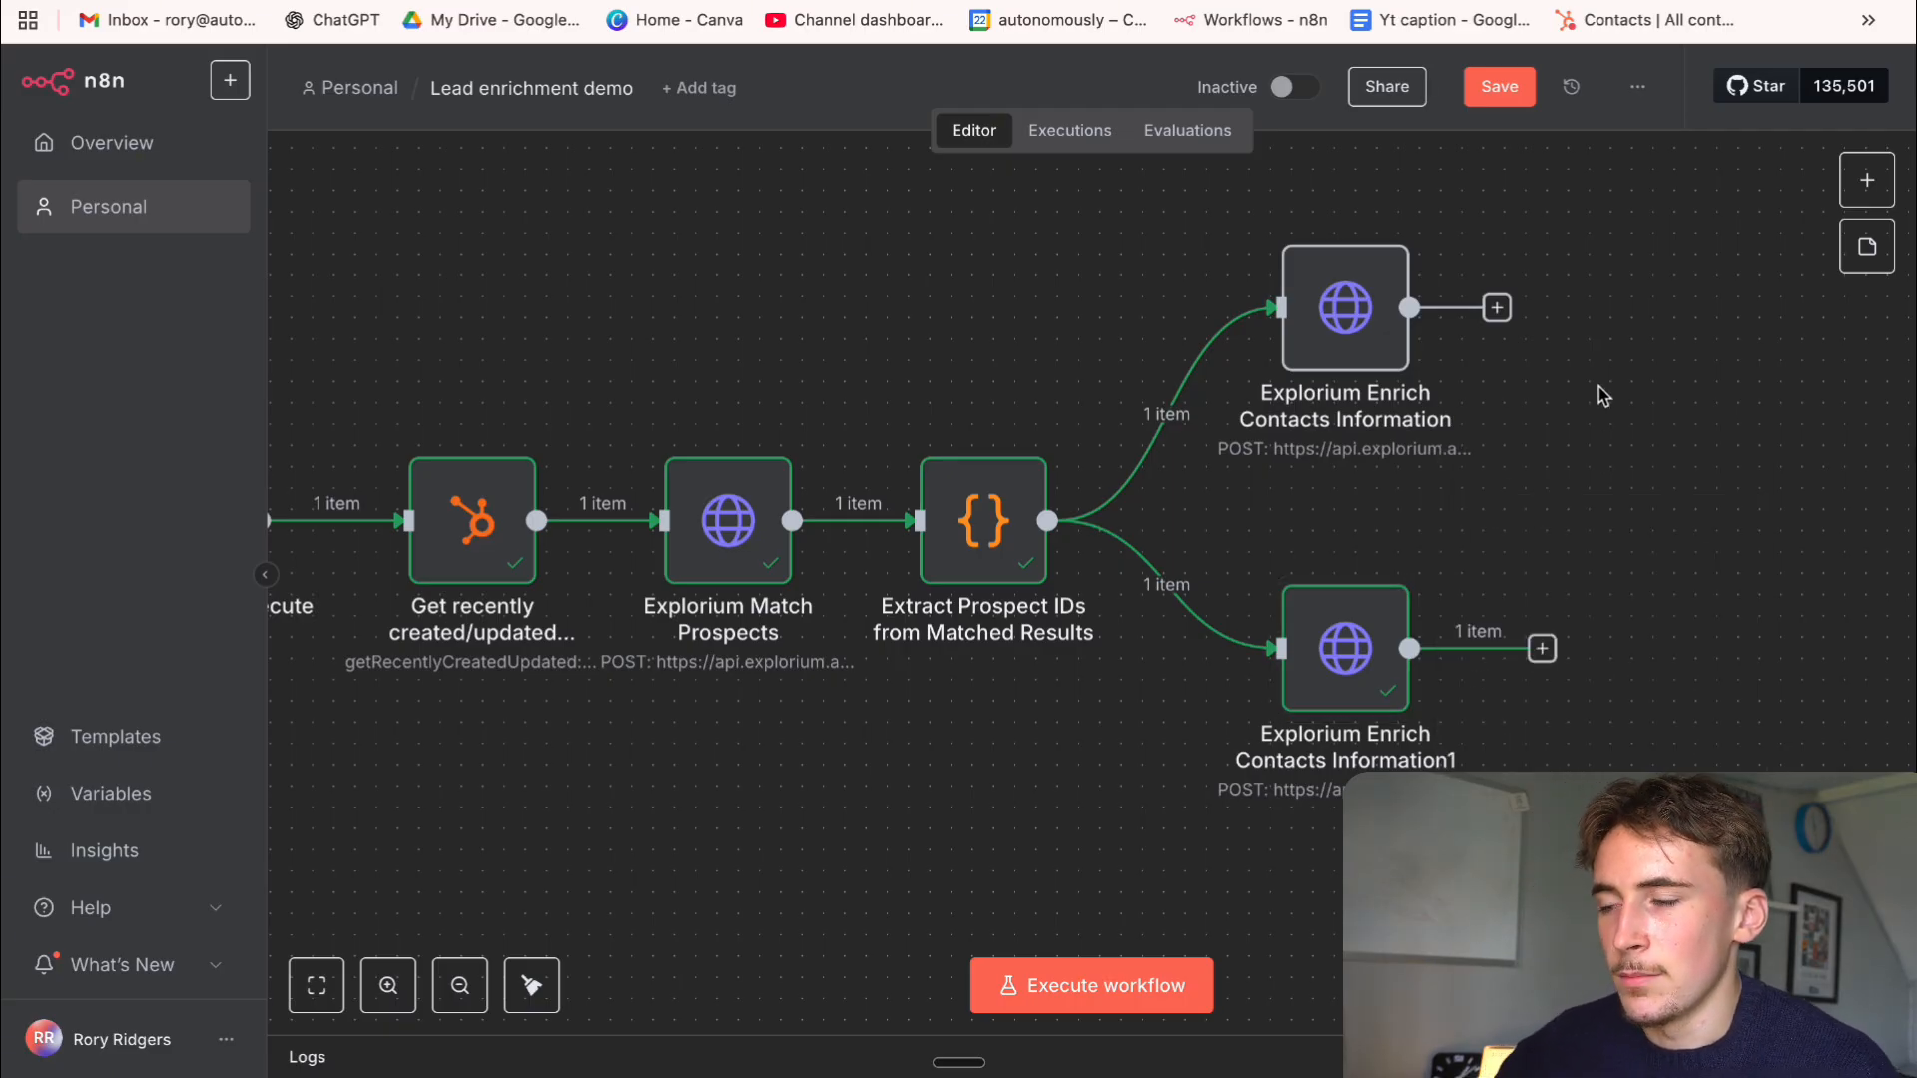
right_click(1623, 455)
click(1655, 486)
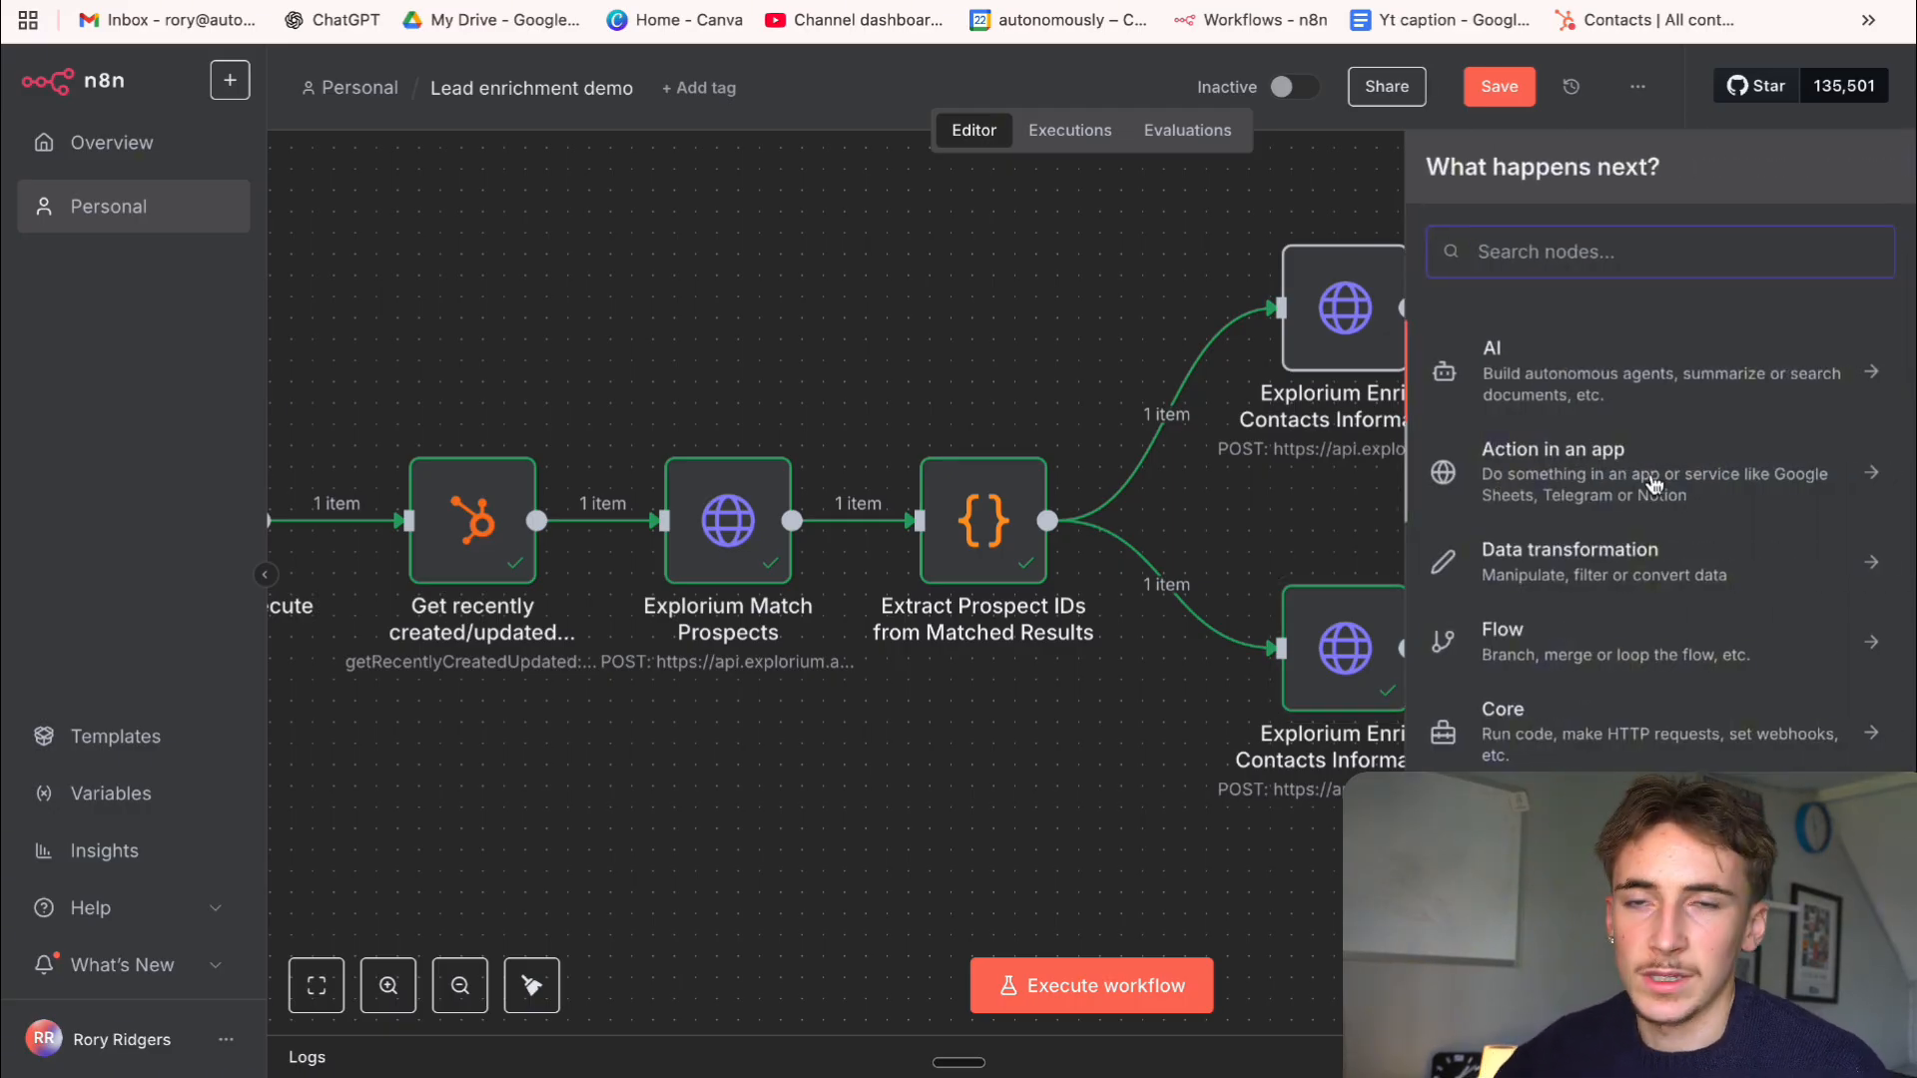
text(merge)
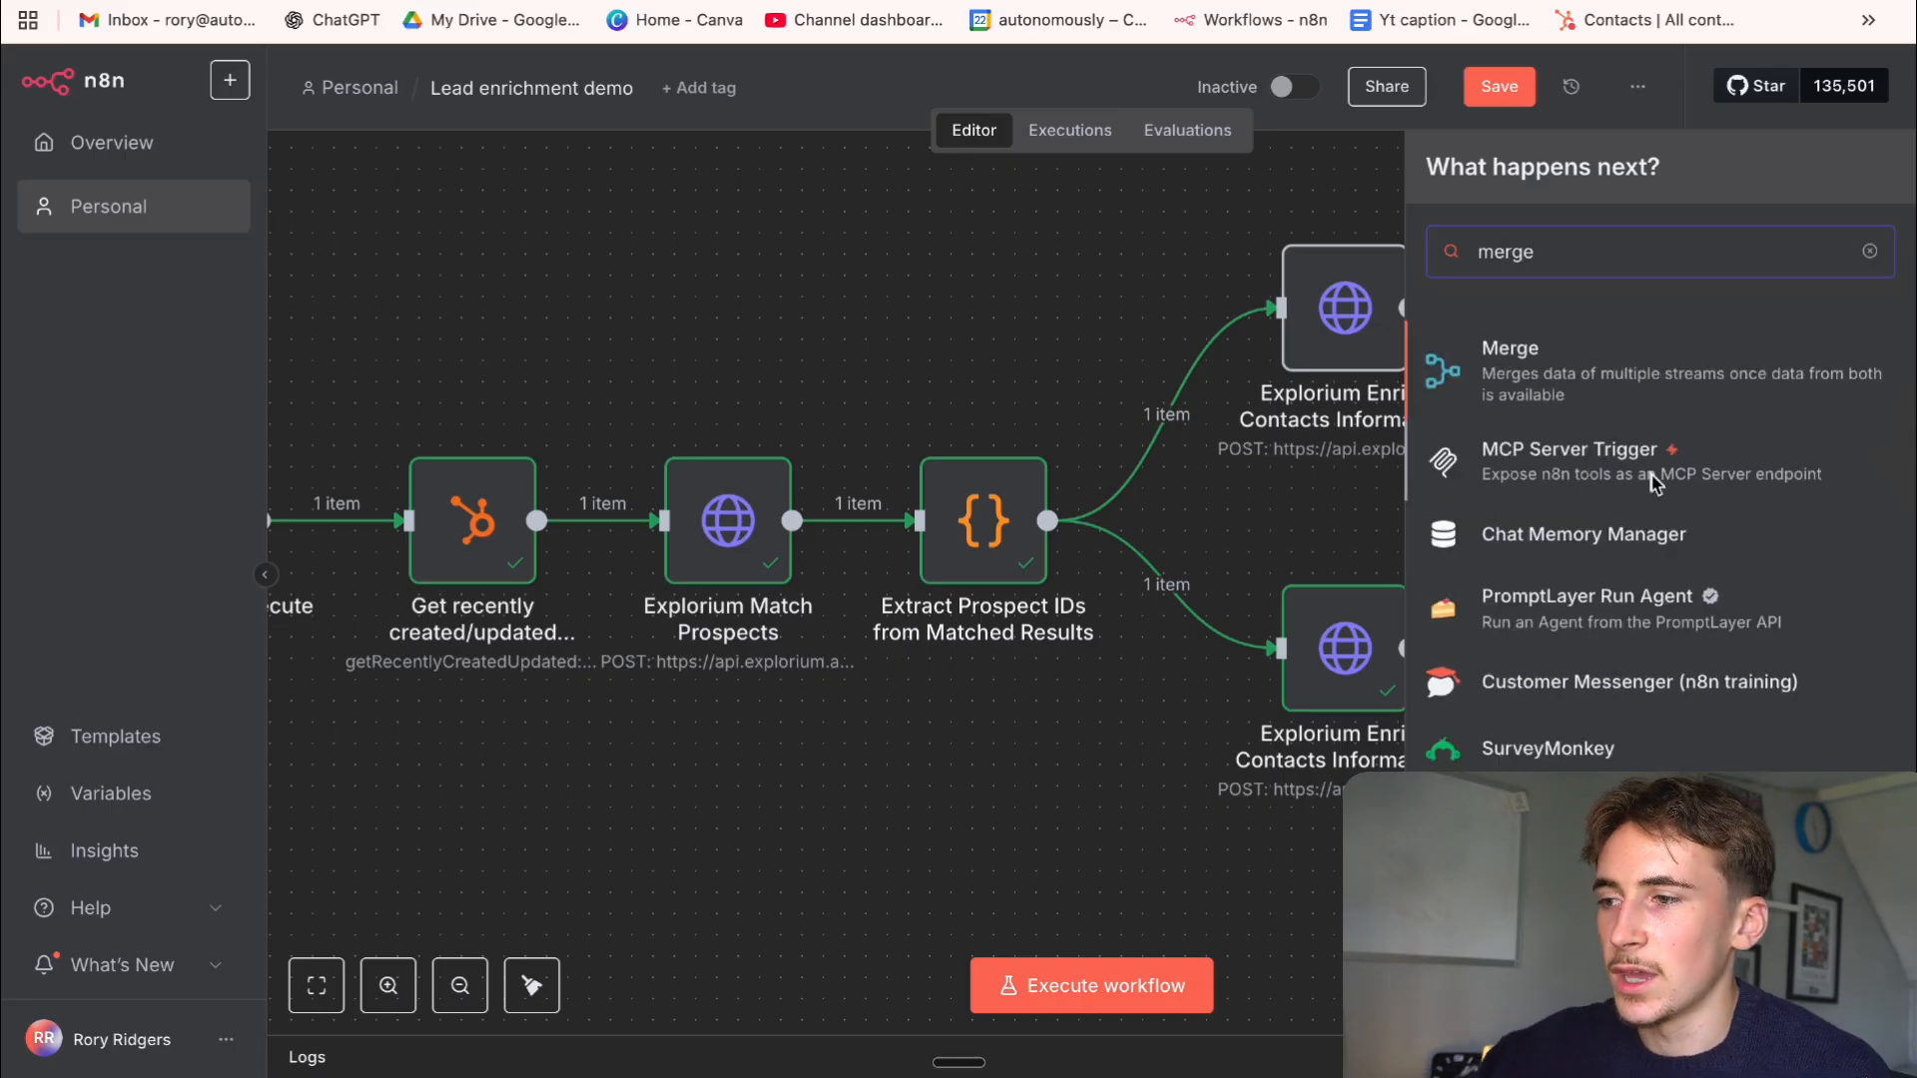
click(1558, 357)
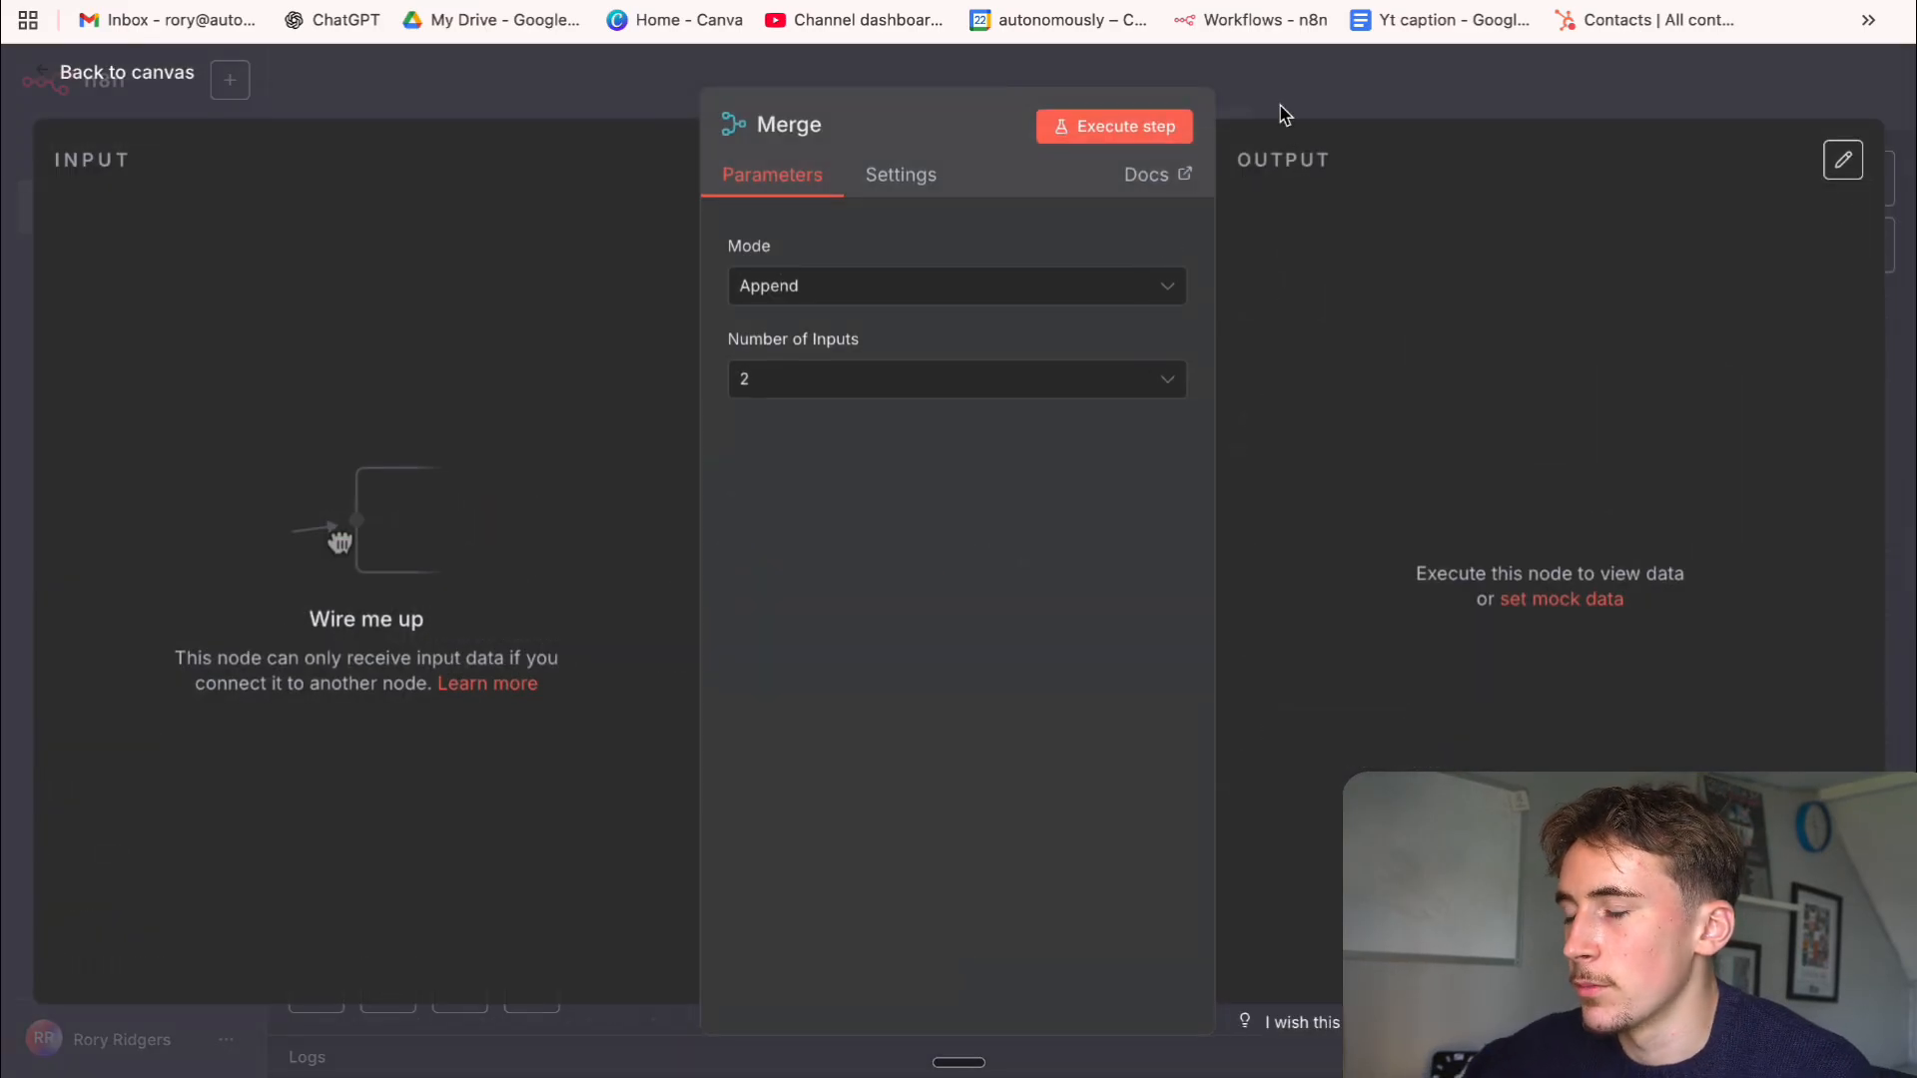
click(1283, 109)
Place Merge after the two enrichment nodes, connecting Explorium Enrich Contacts Information to Input 1 and Explorium Enrich Contacts Information1 to Input 2
drag(1633, 413, 1653, 455)
drag(1497, 307, 1607, 455)
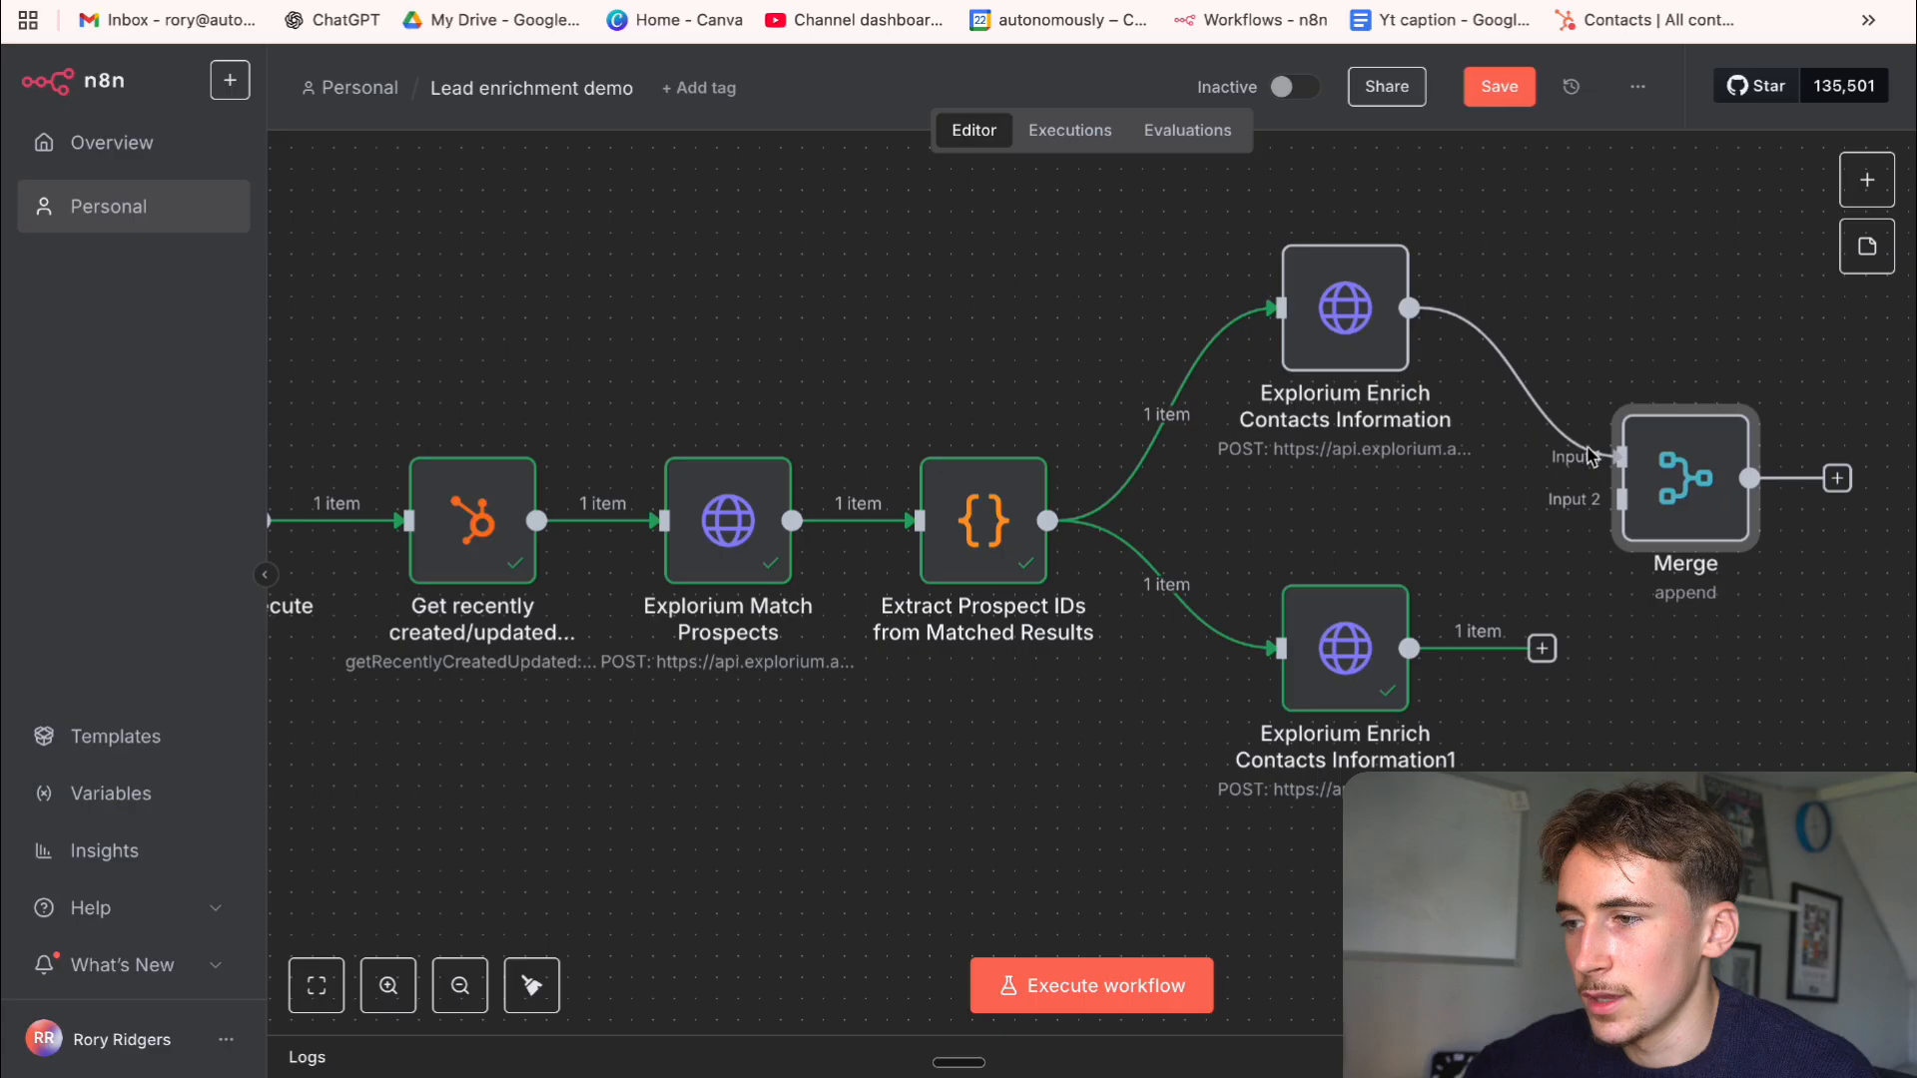
drag(1542, 650, 1622, 499)
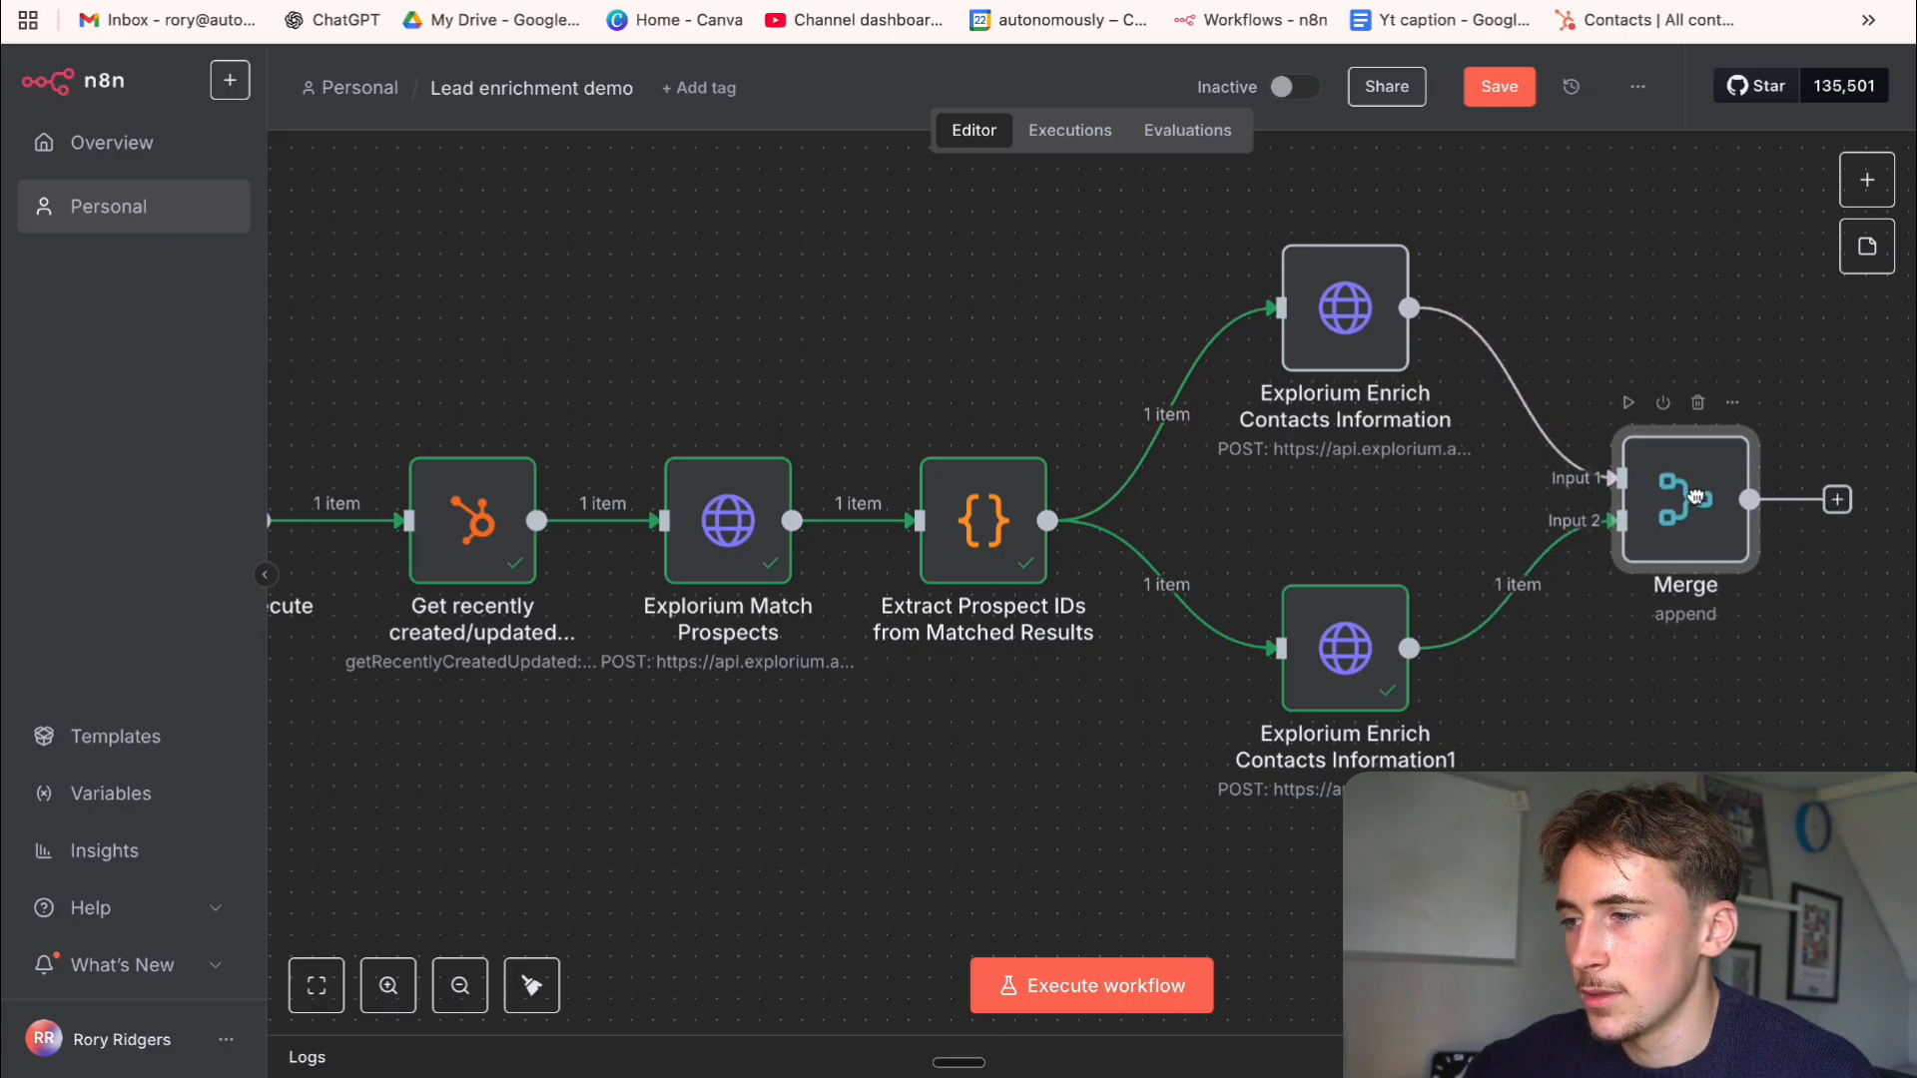
Configure Merge in Combine mode by Matching Fields, with data[0].prospect_id as the field to match
double_click(1686, 478)
click(835, 300)
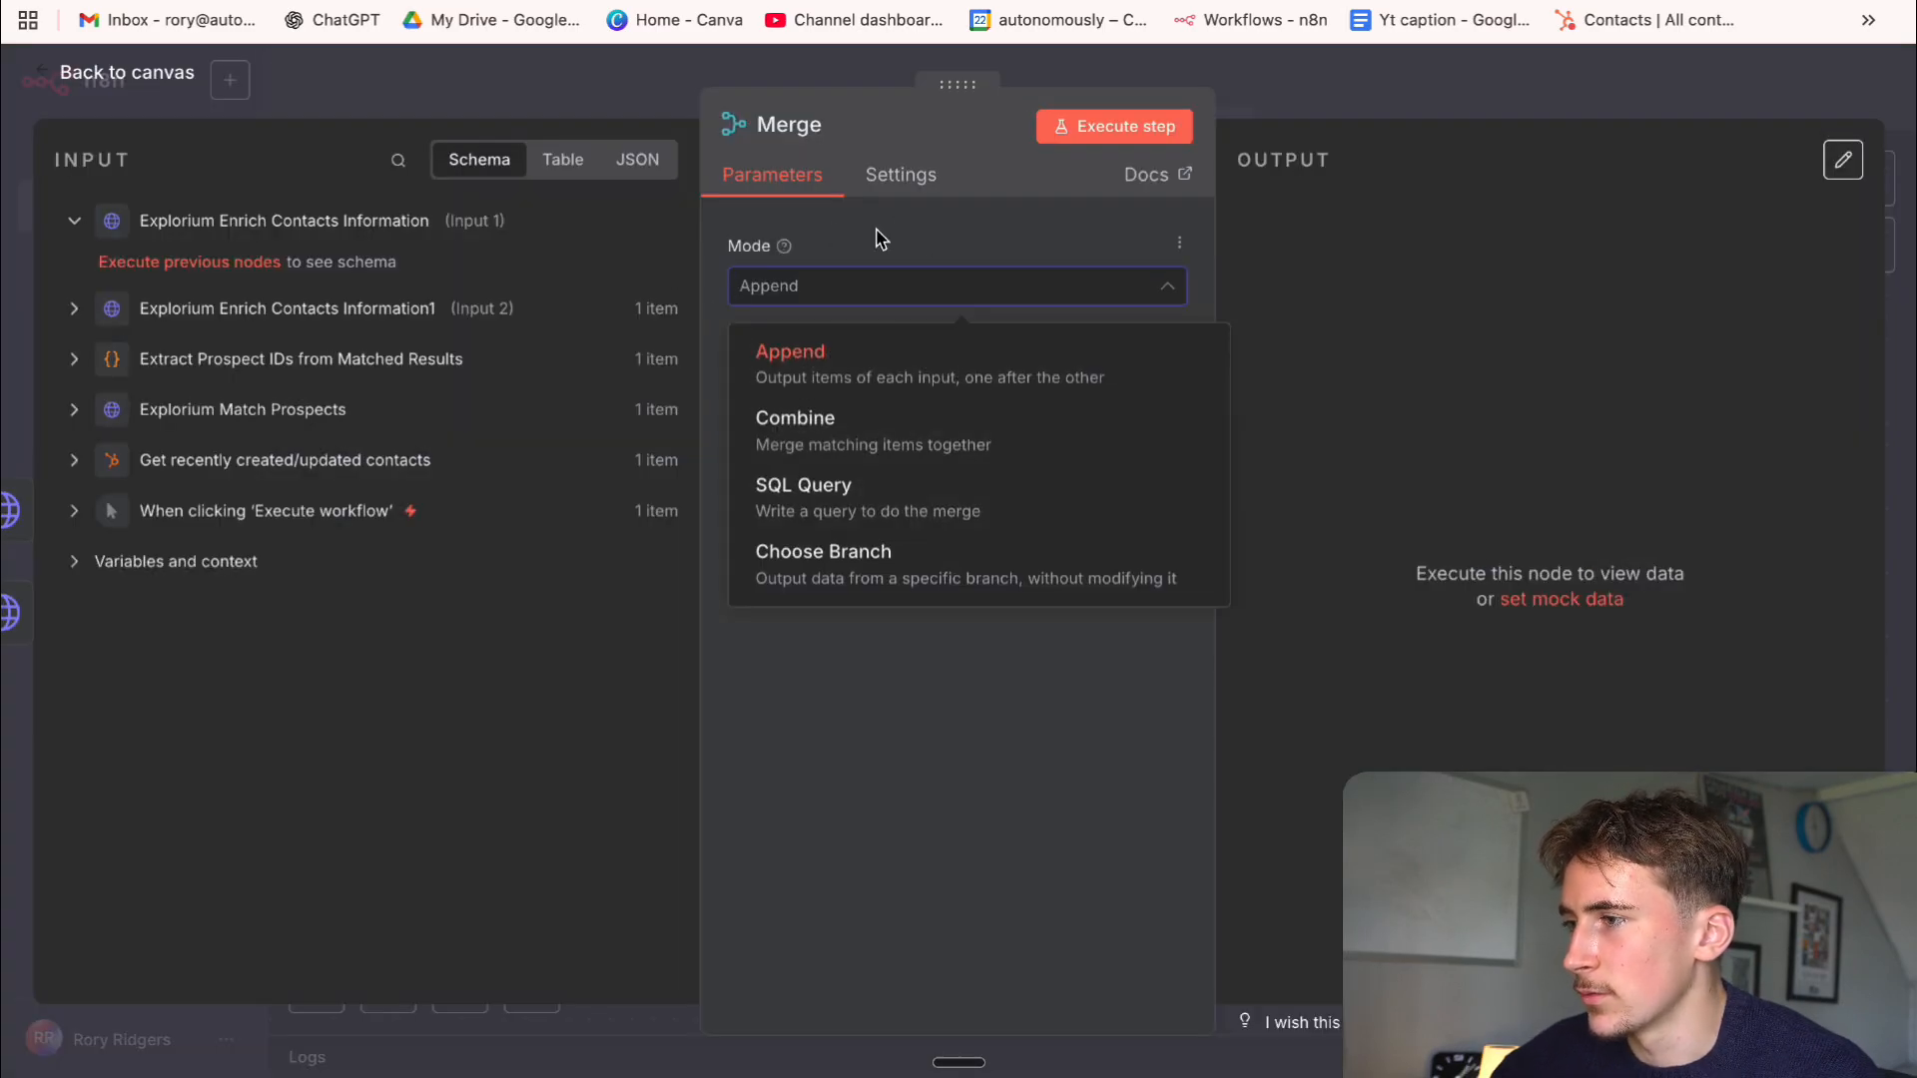
click(829, 431)
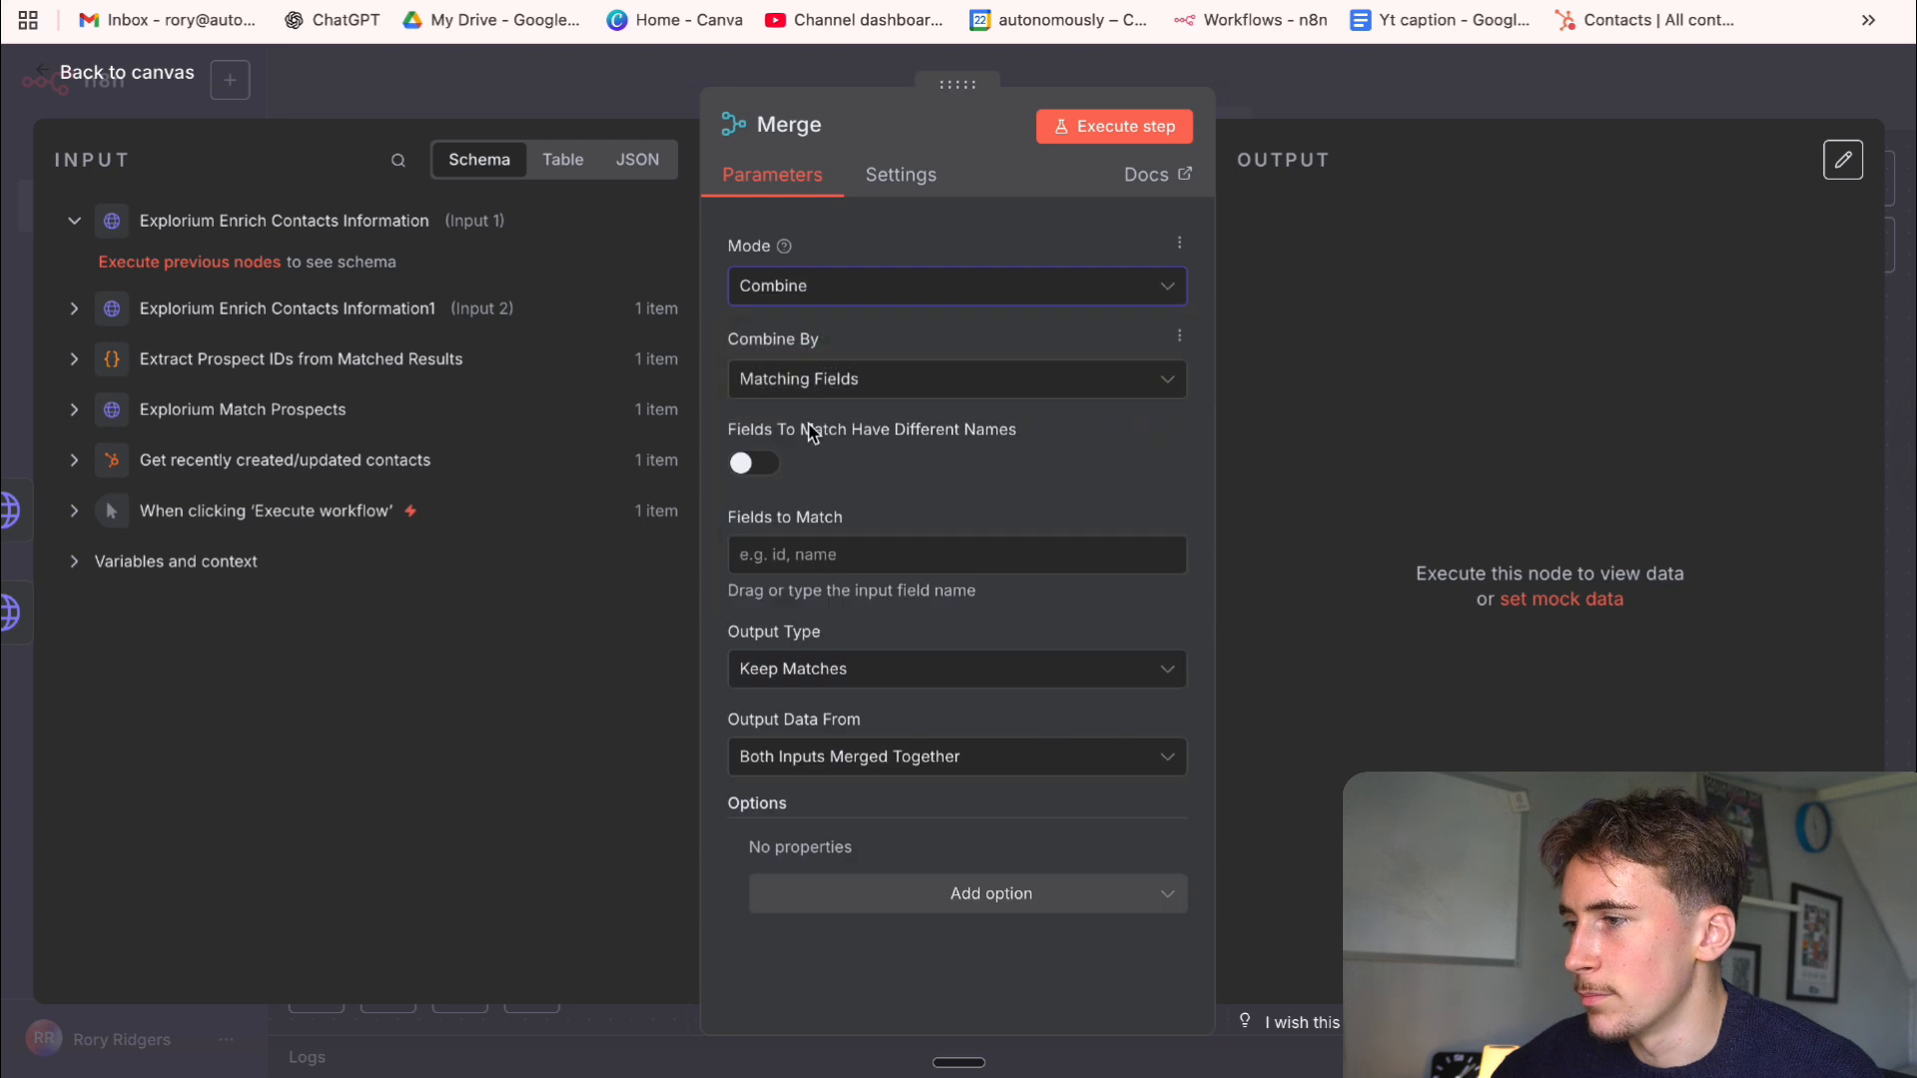
click(788, 557)
text(data[0].prospect_id)
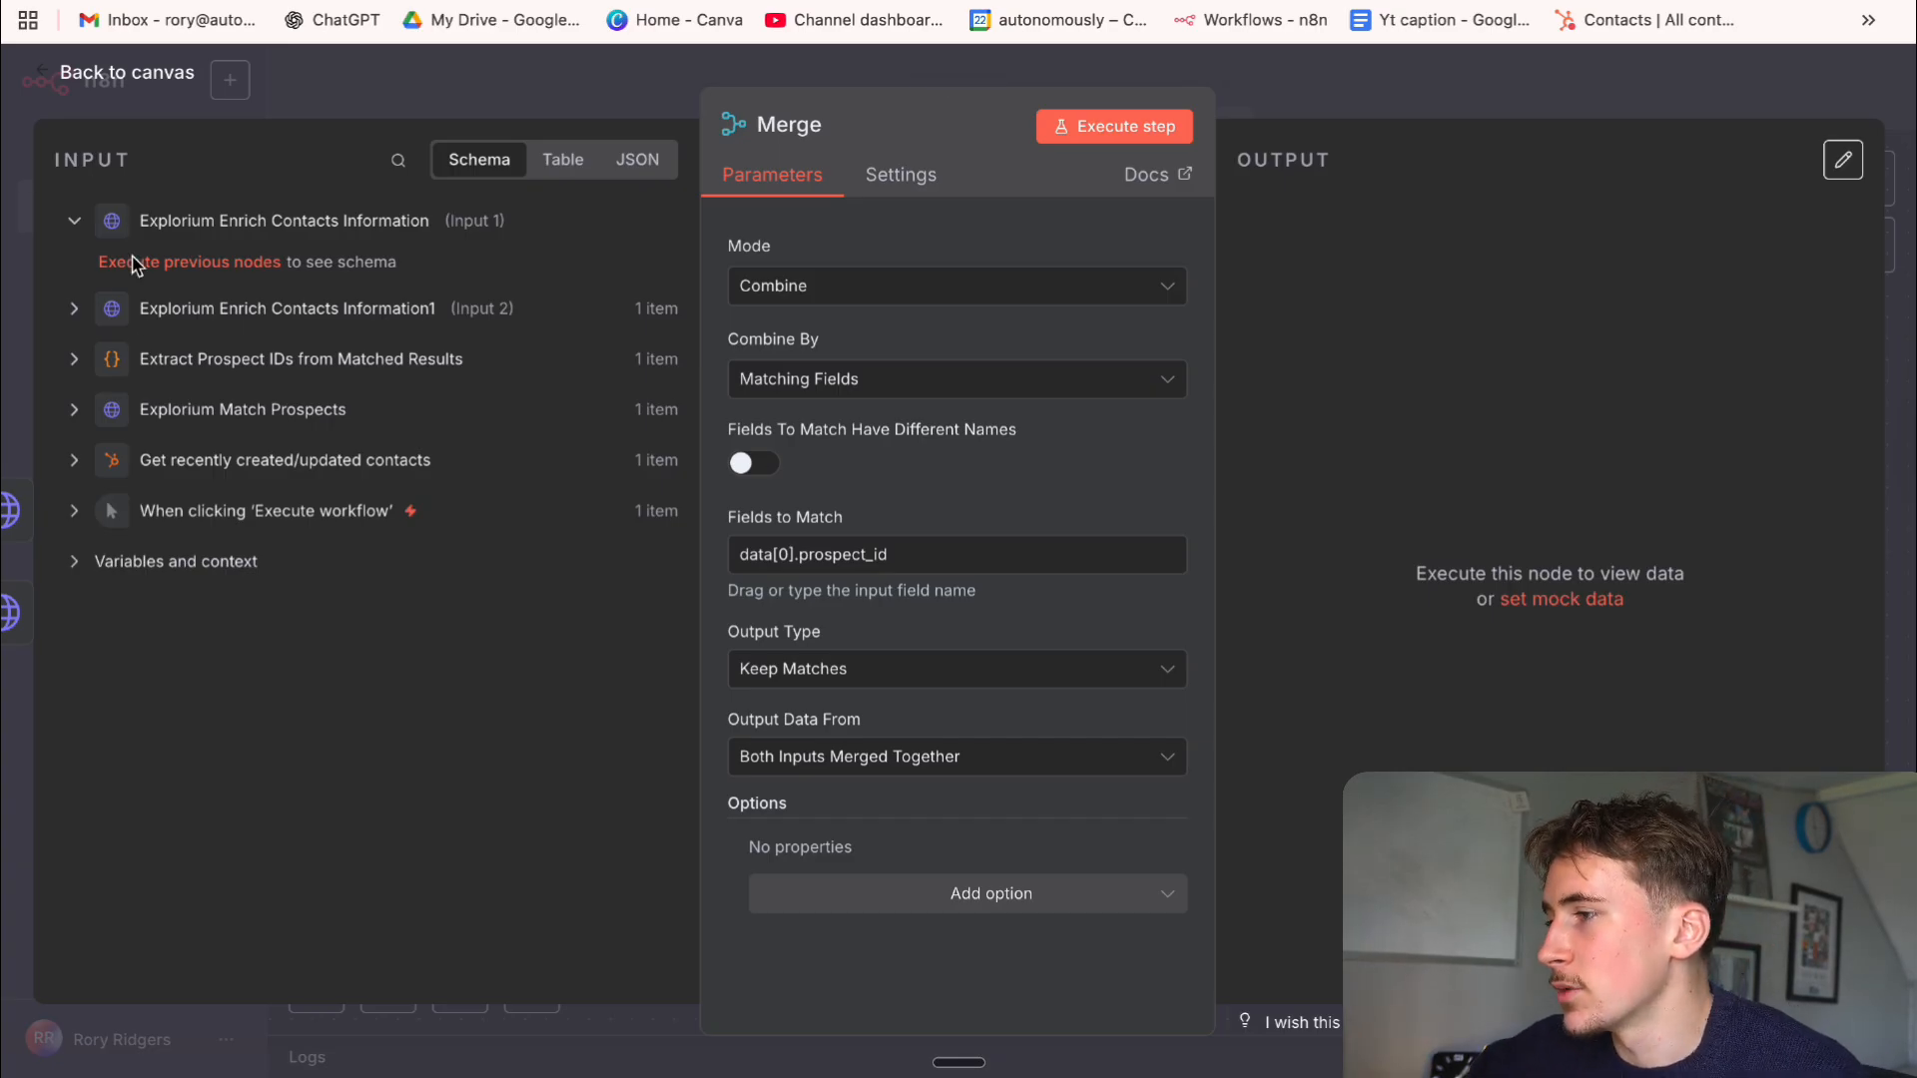
key(Escape)
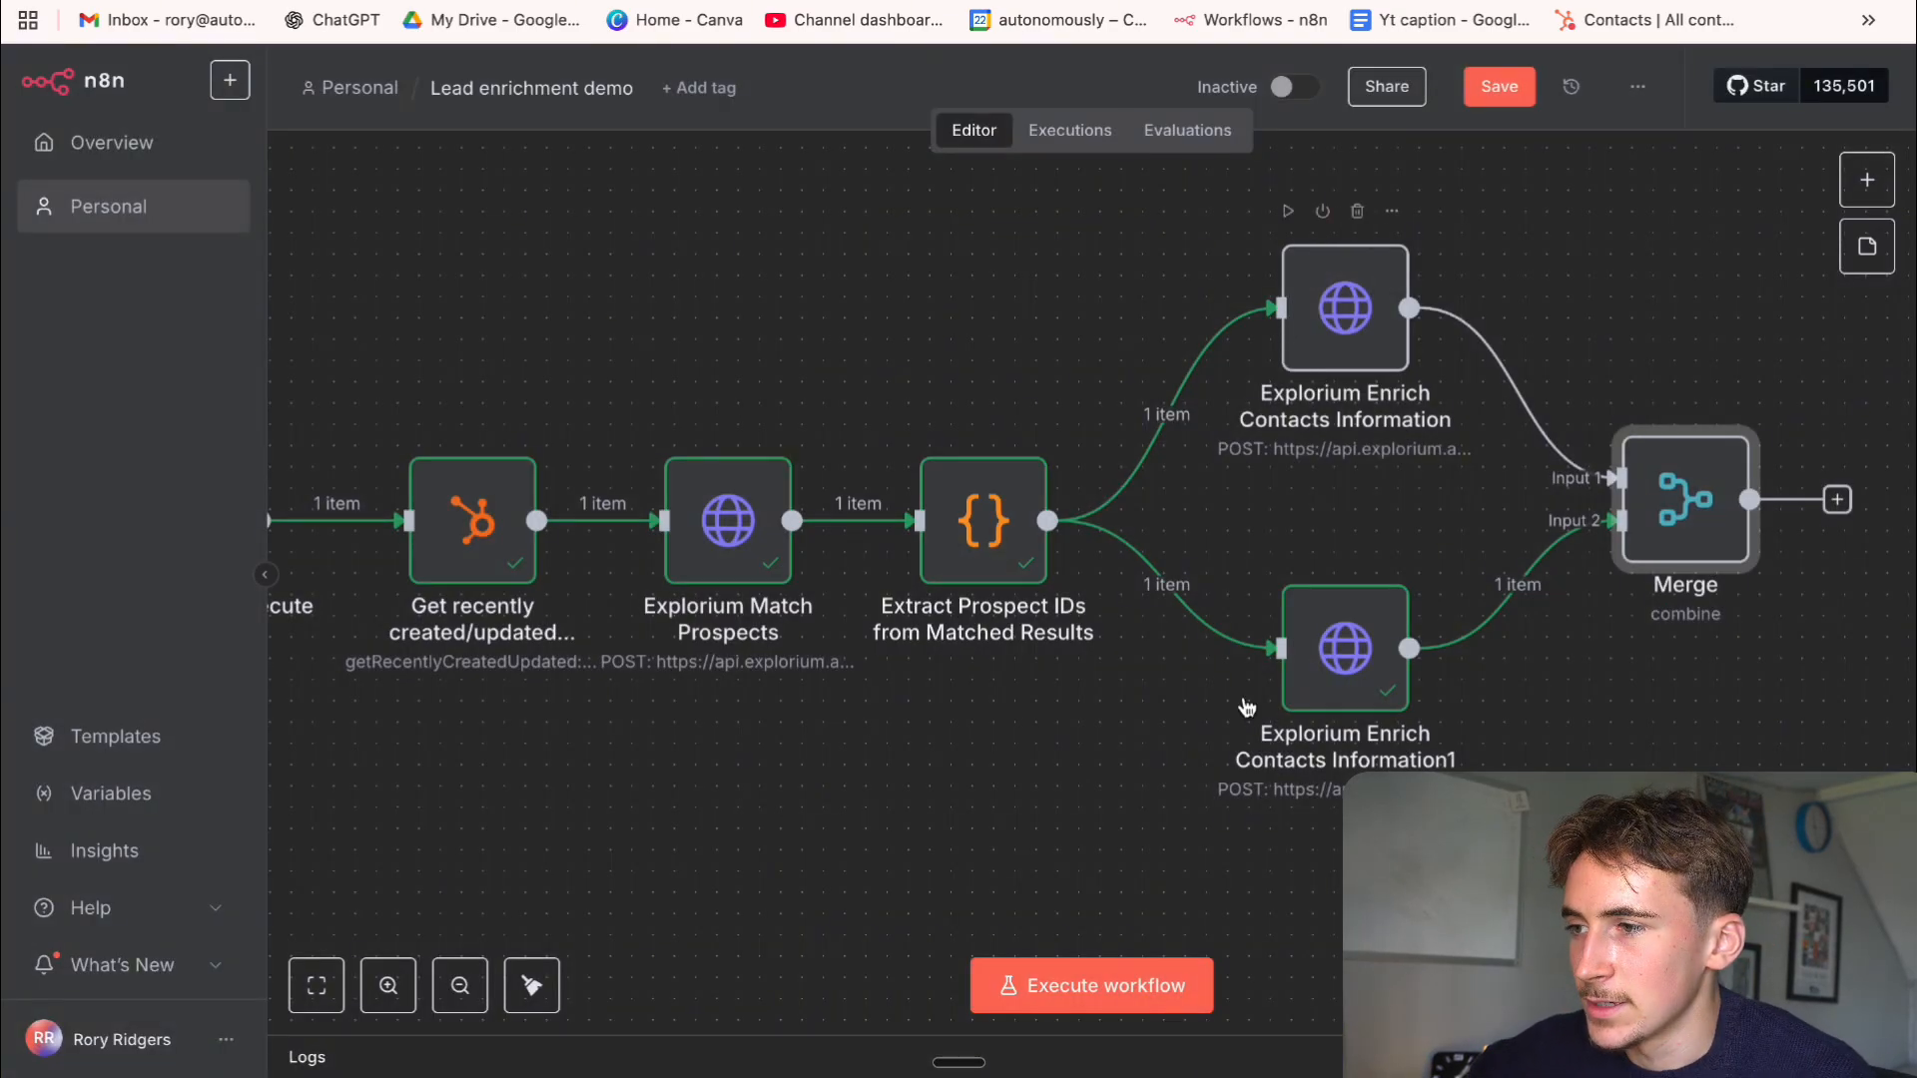
Lower the Explorium Enrich Contacts Information node slightly towards the branch line and execute the Merge node
drag(1365, 327, 1365, 370)
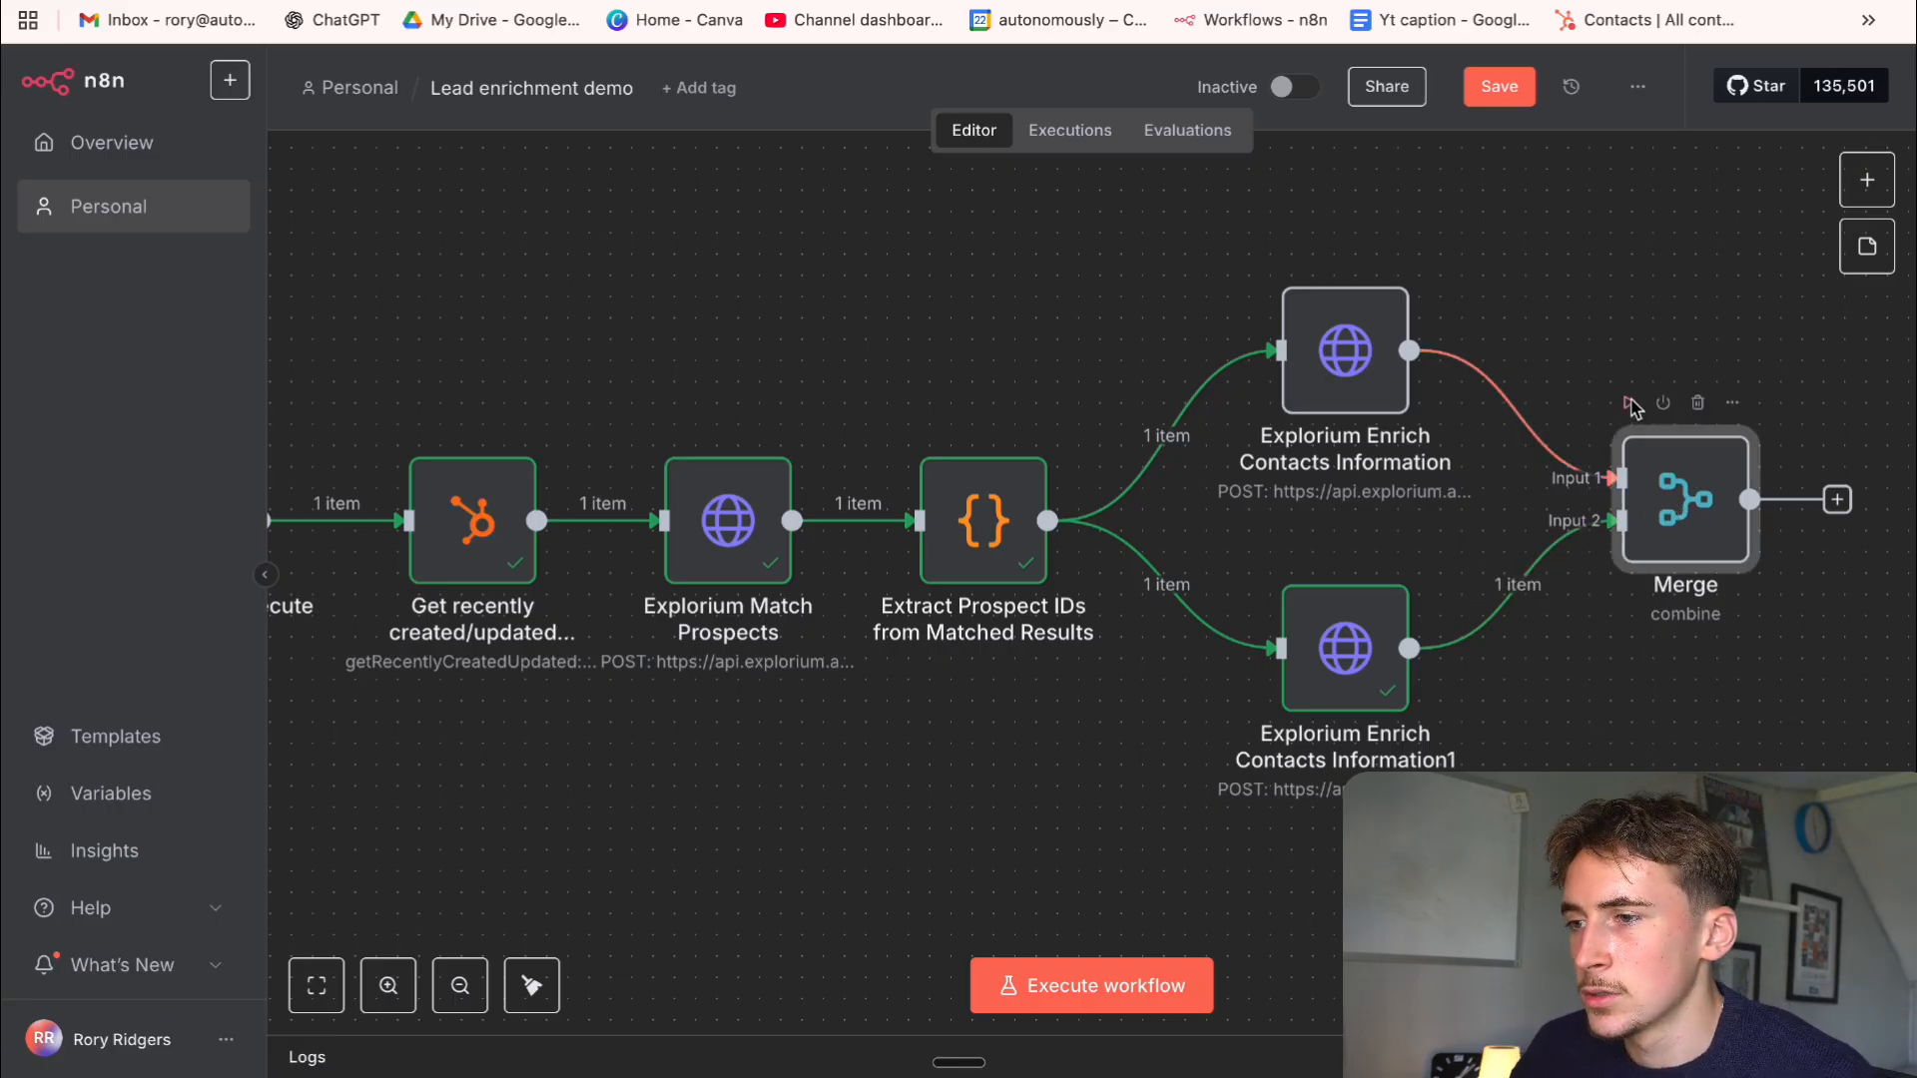
click(1629, 402)
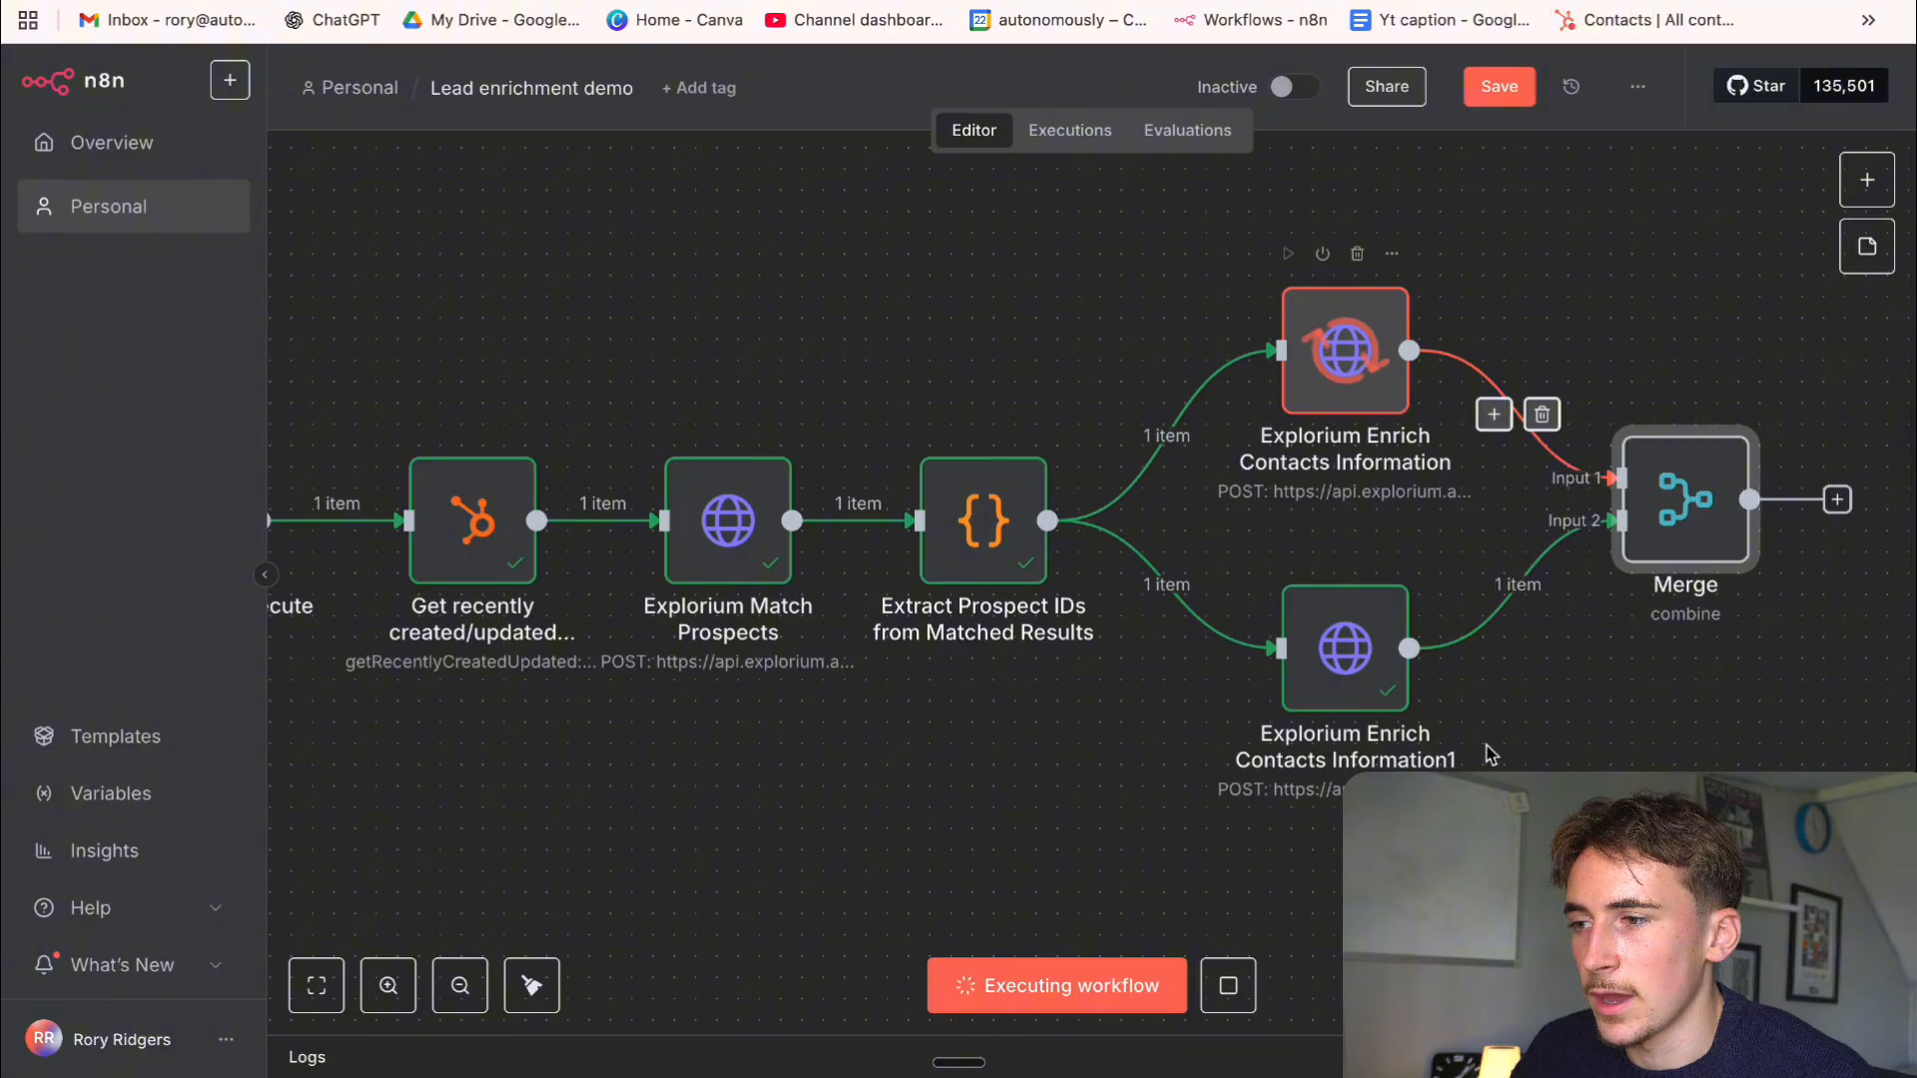
scroll(1425, 659, right, 3)
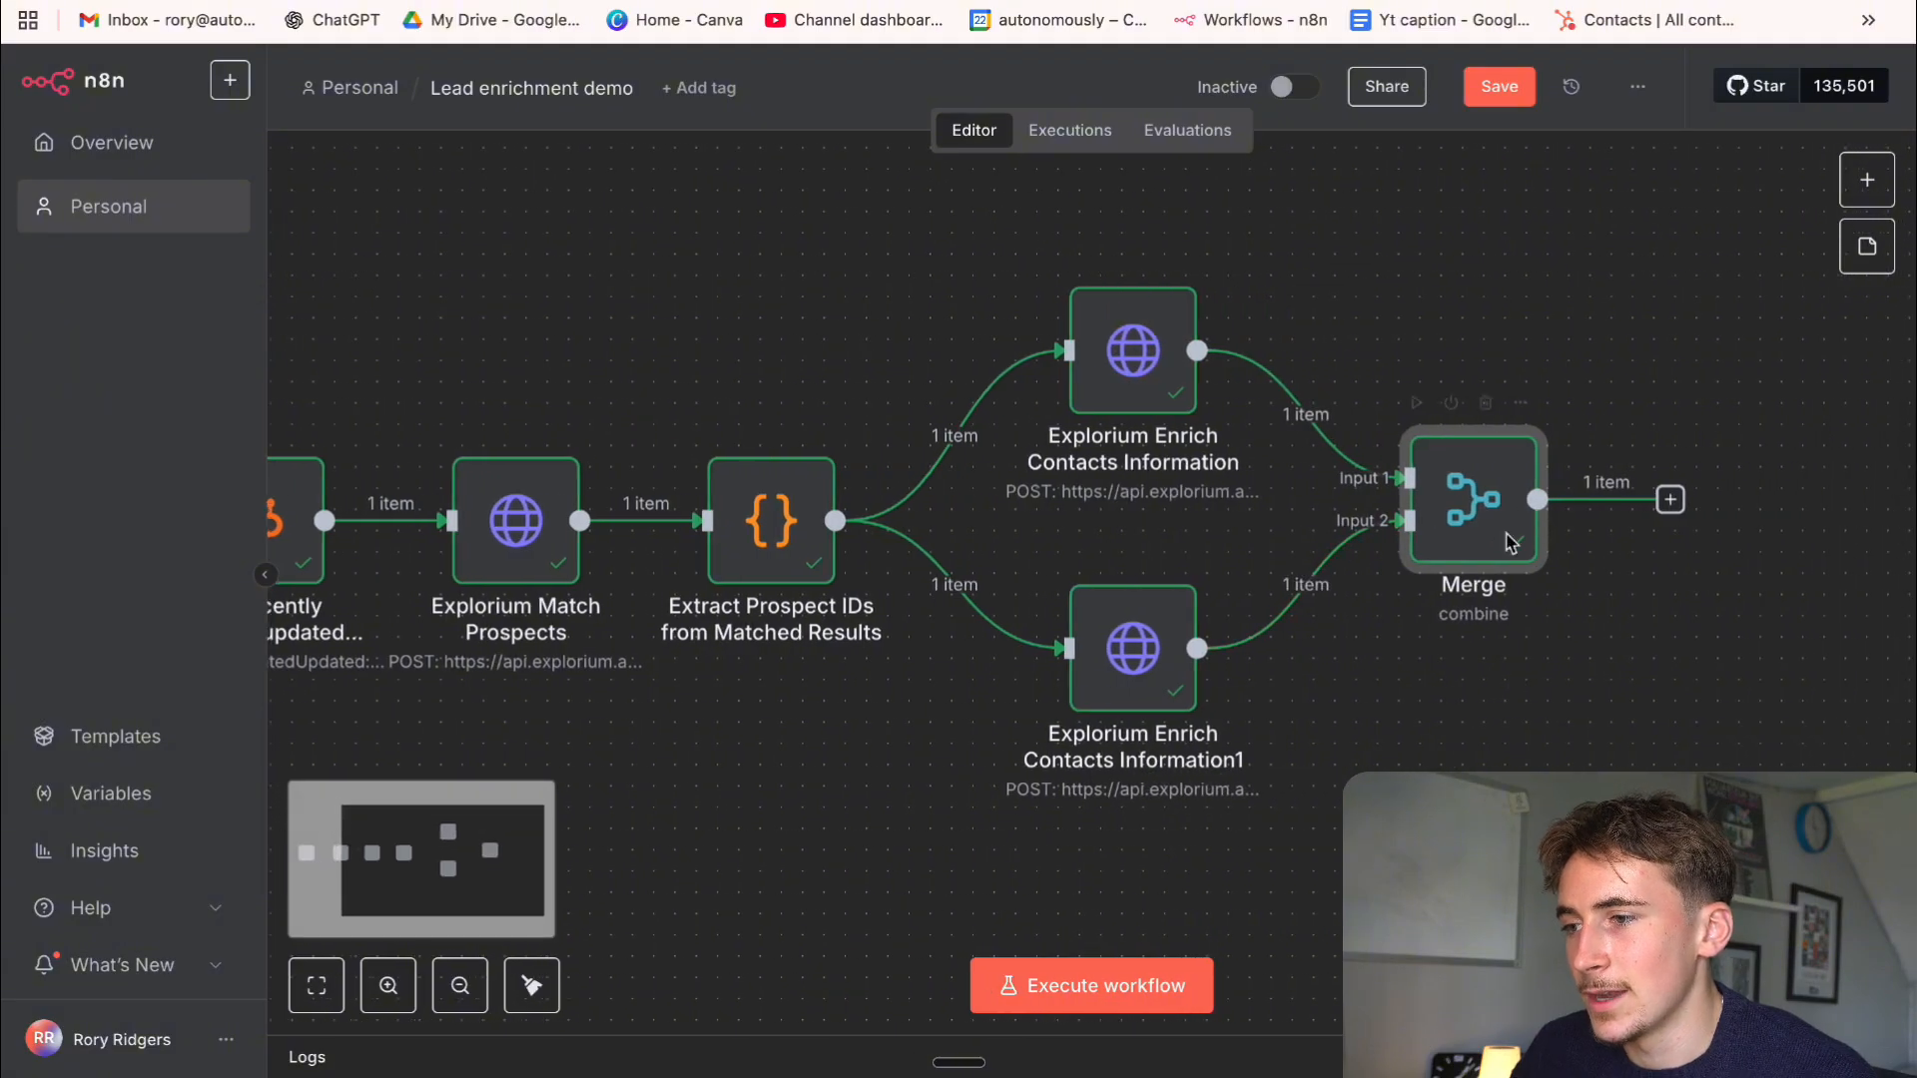
Examine the Merge output for the prospect's emails, phone numbers, work experience and skills
double_click(1487, 504)
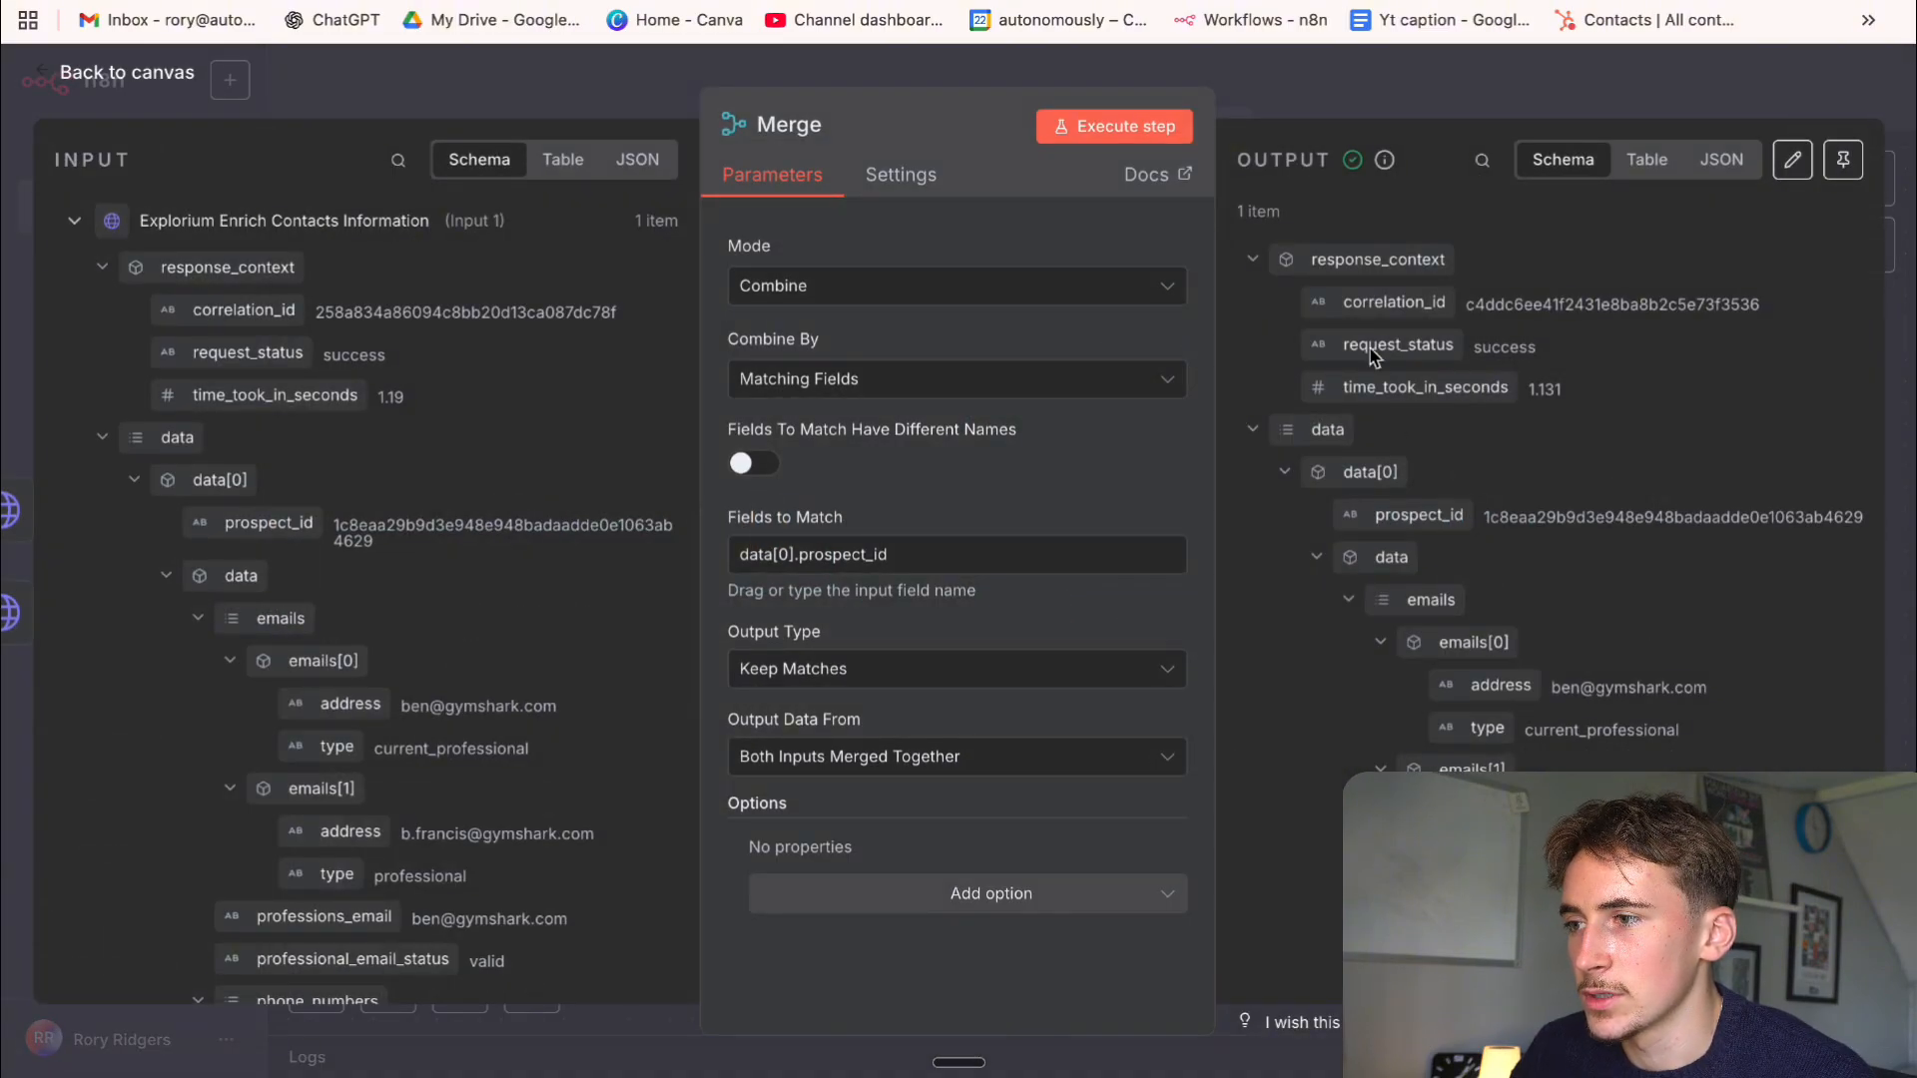
scroll(1373, 354, down, 5)
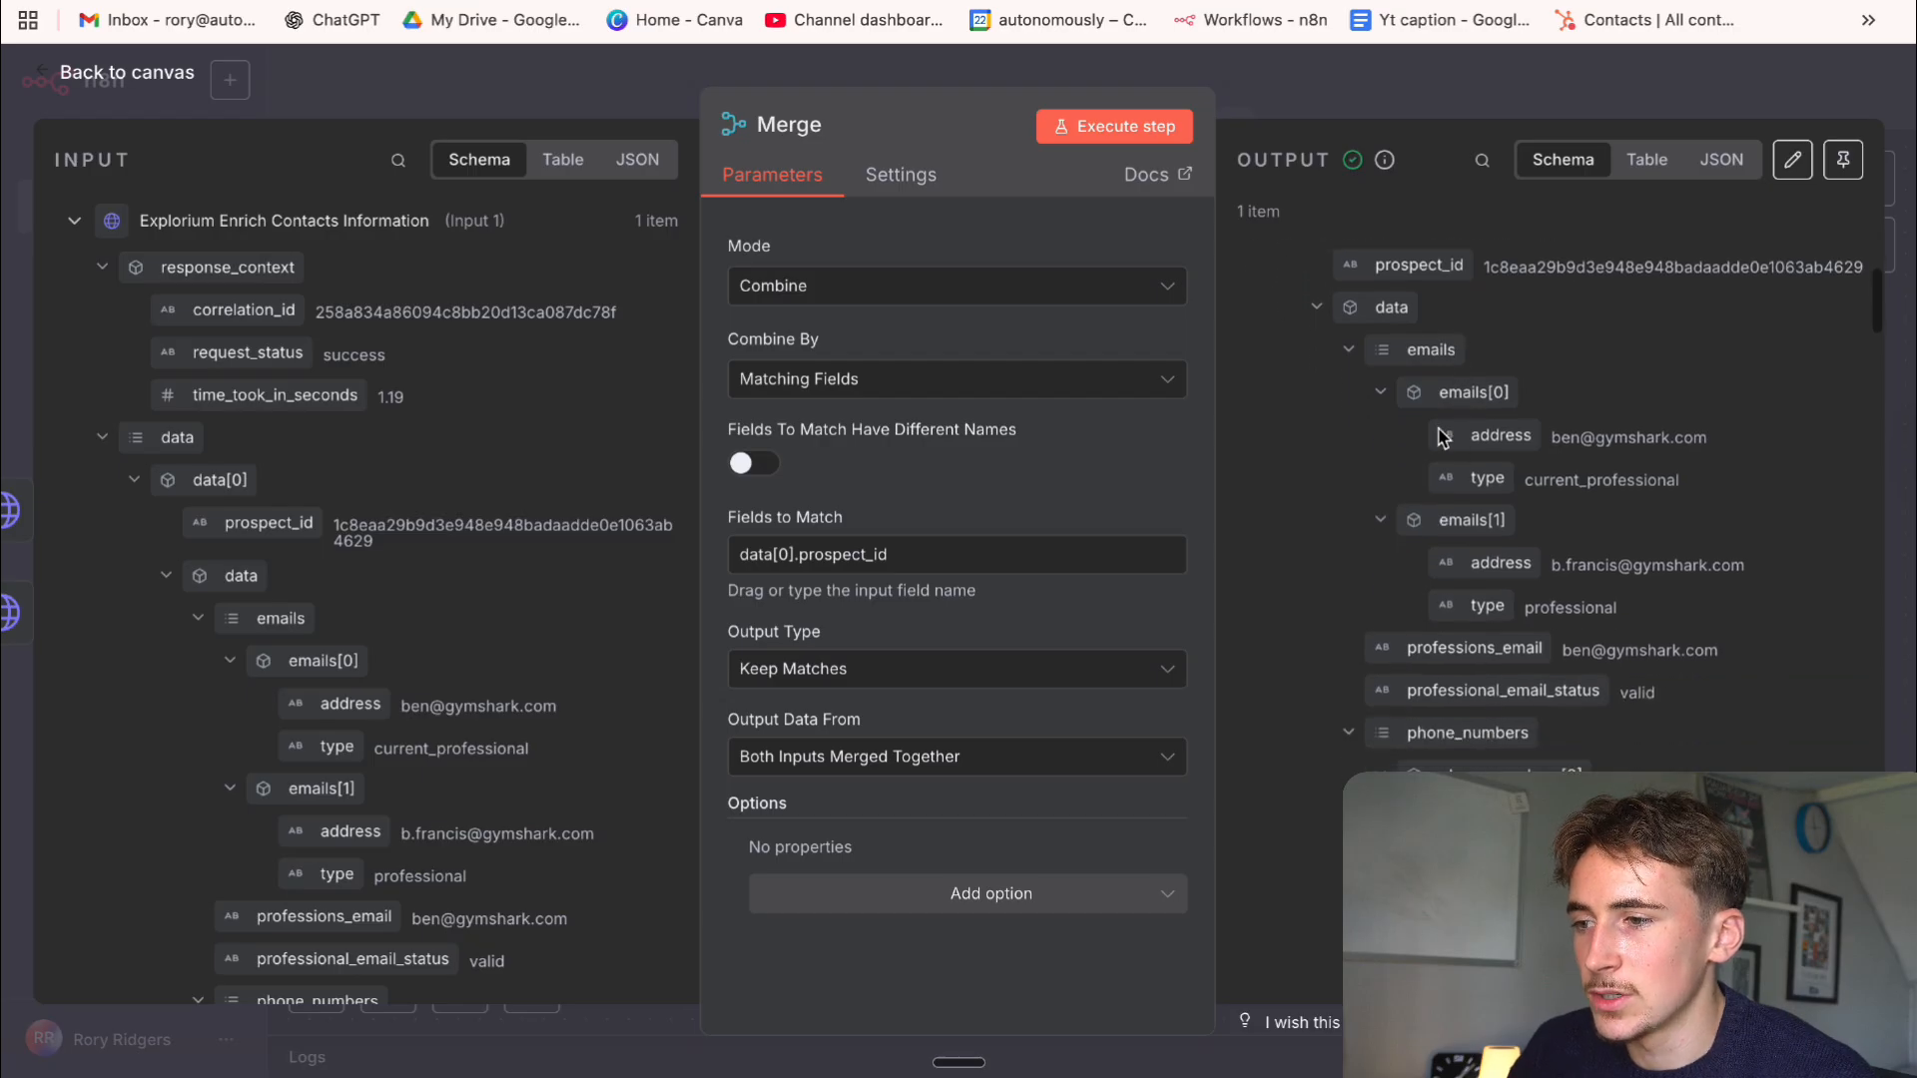
scroll(1442, 437, down, 10)
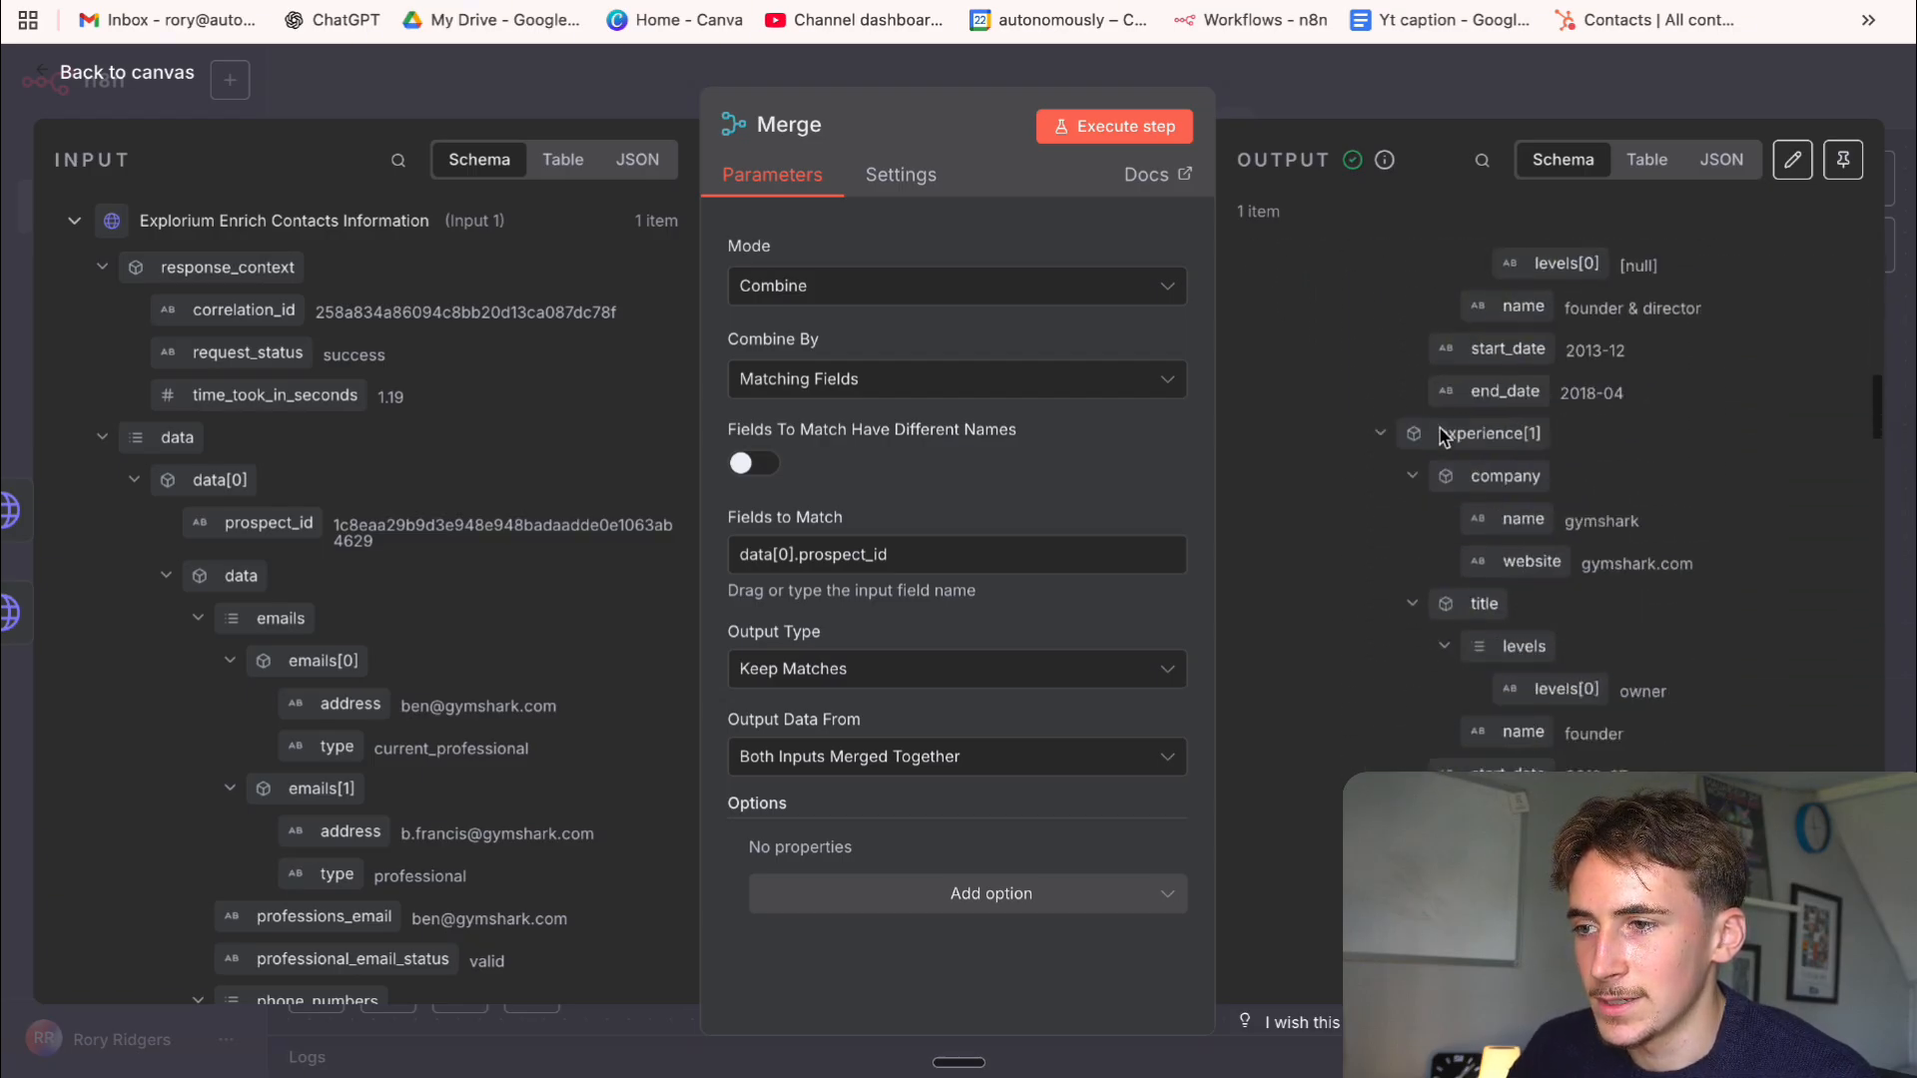
scroll(1441, 437, down, 15)
scroll(1441, 436, down, 5)
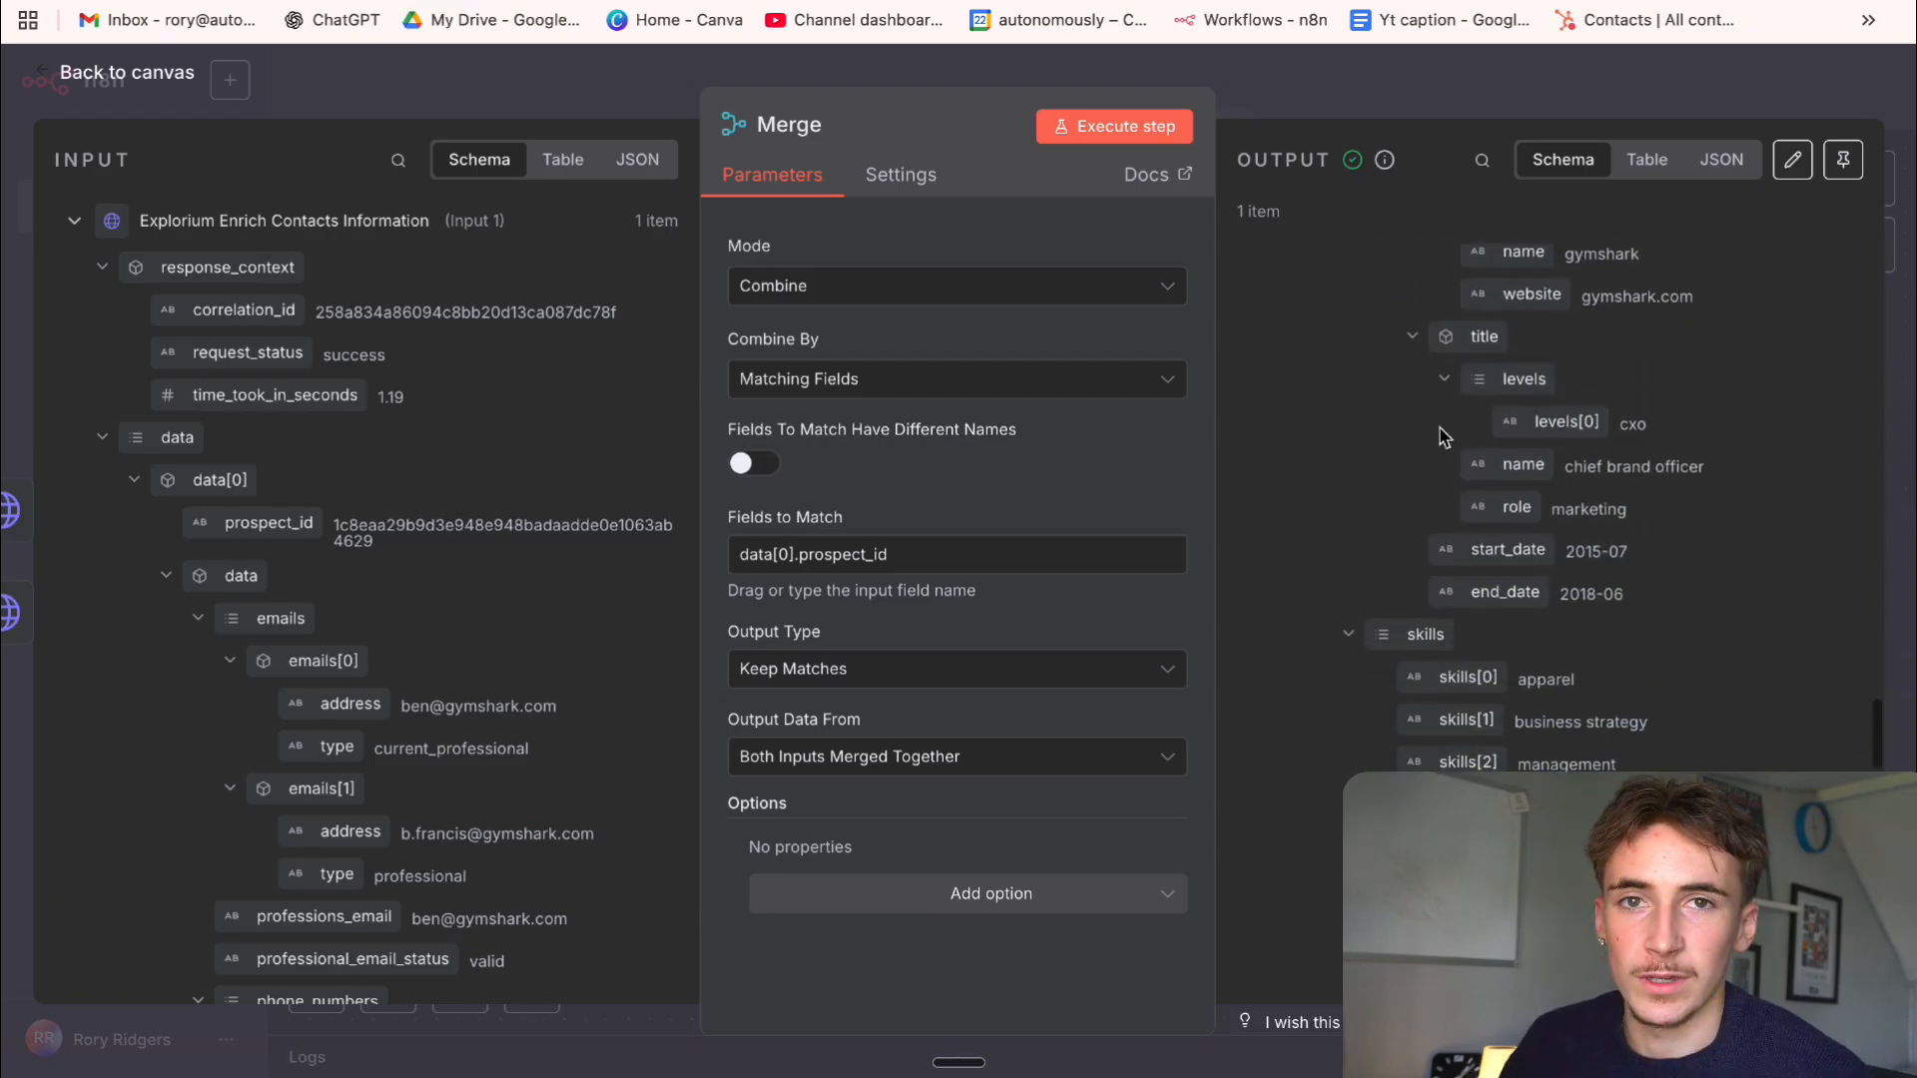
click(1405, 98)
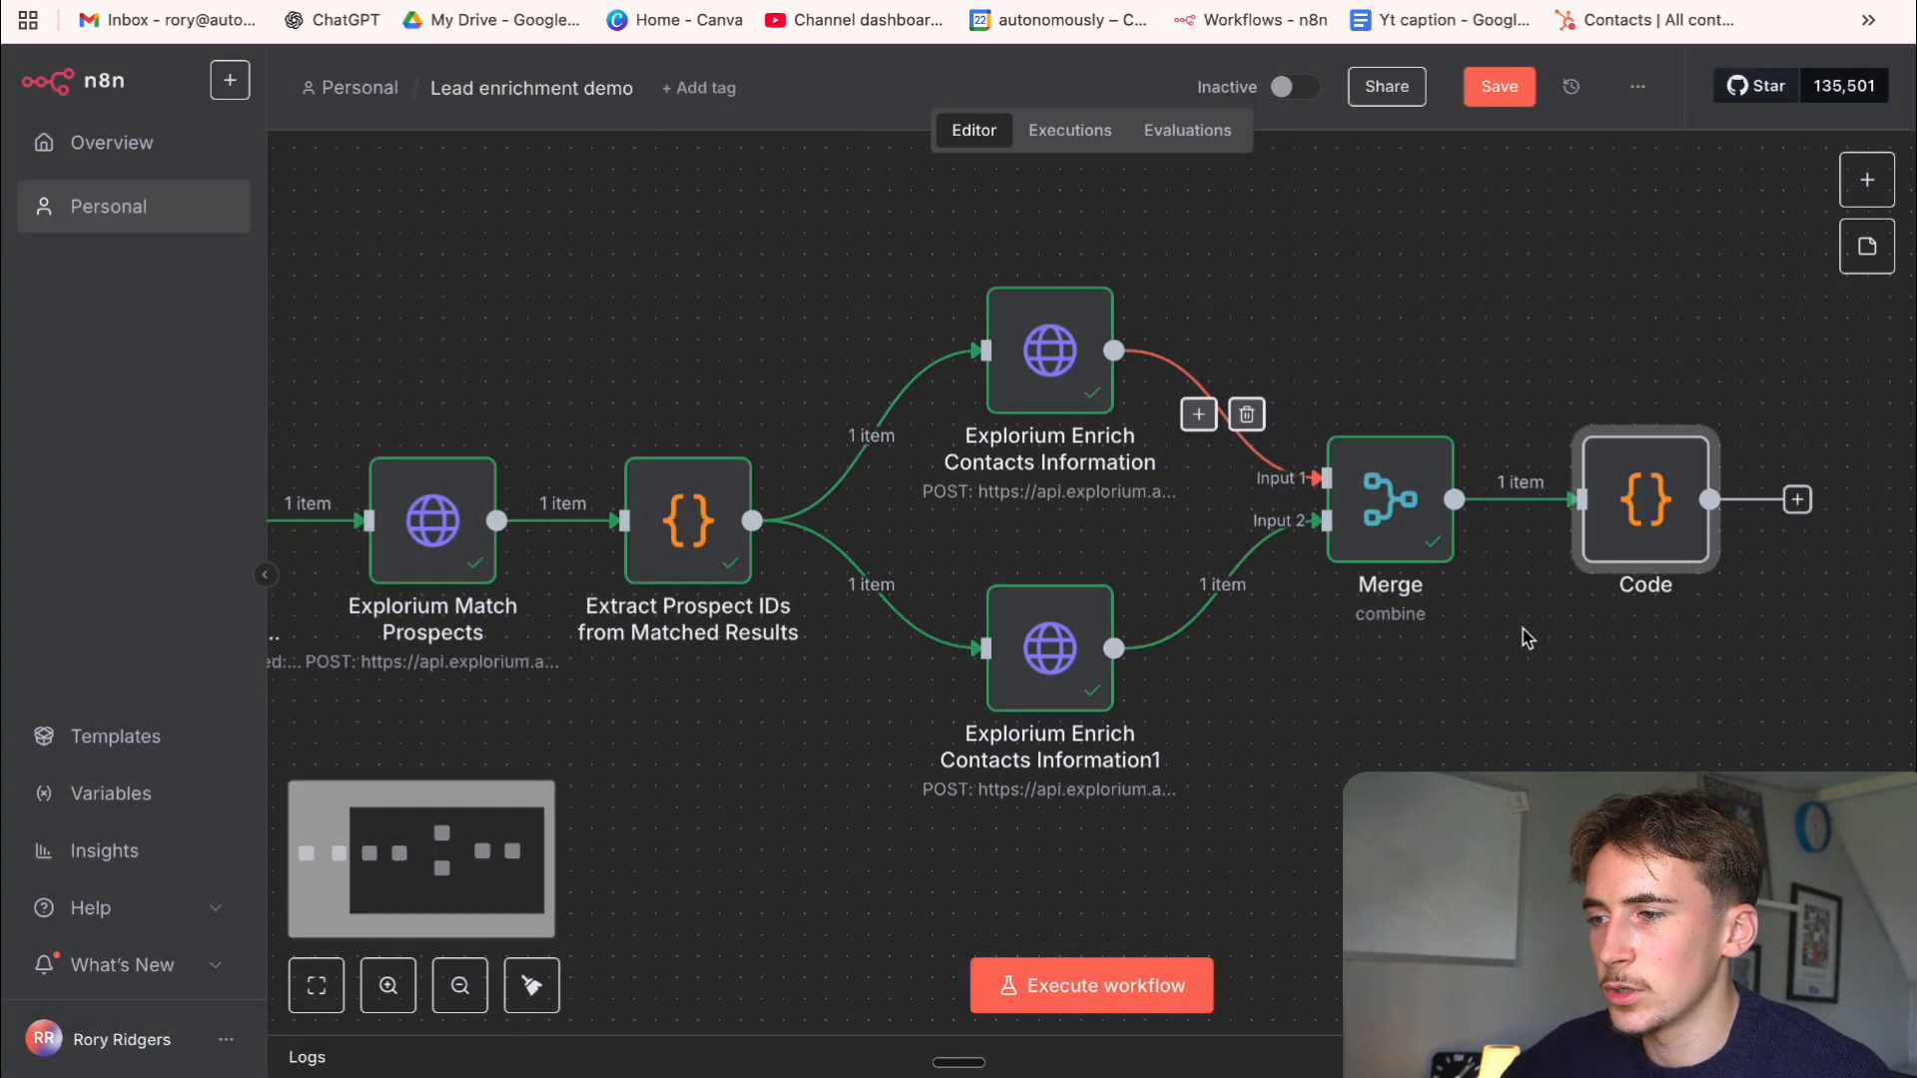
Execute the Code node that flattens the merged prospect data and compare its output with the response_context fields in its input
double_click(1646, 504)
click(1220, 128)
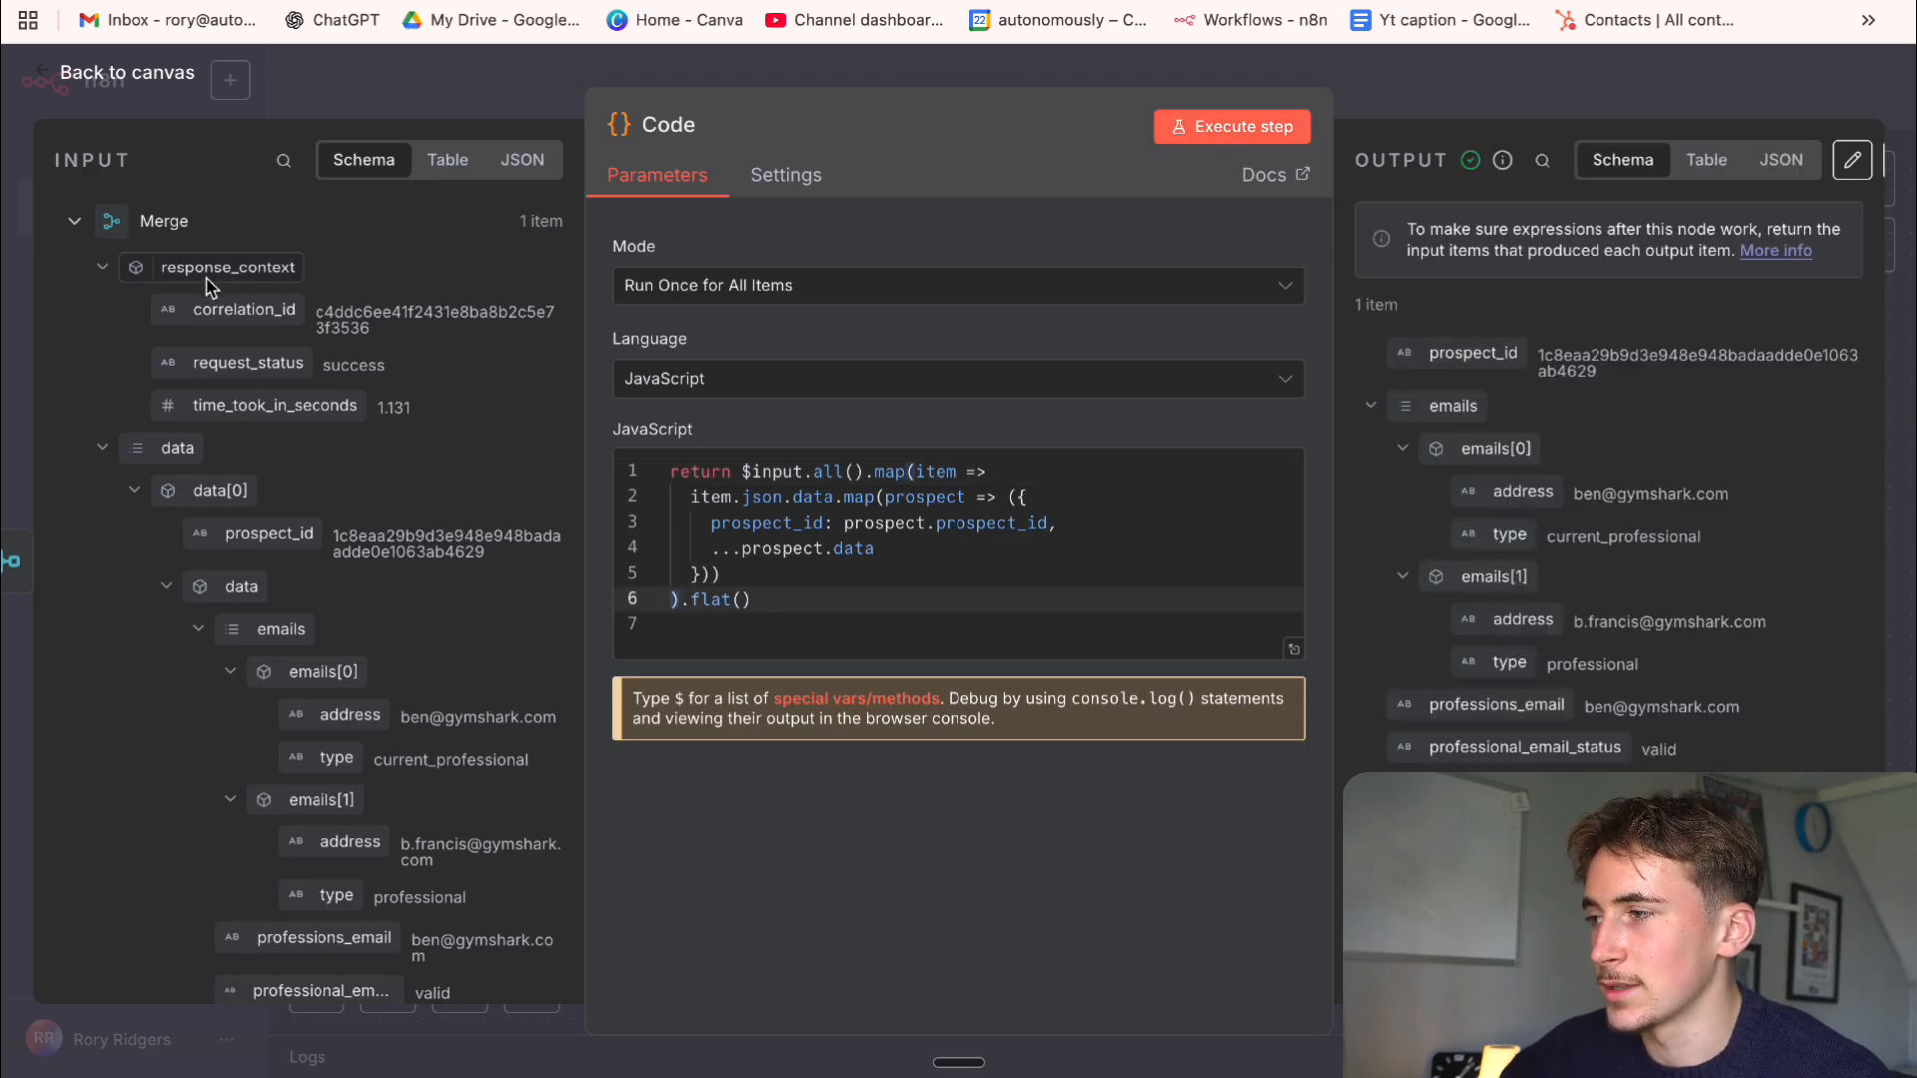
drag(115, 271, 271, 425)
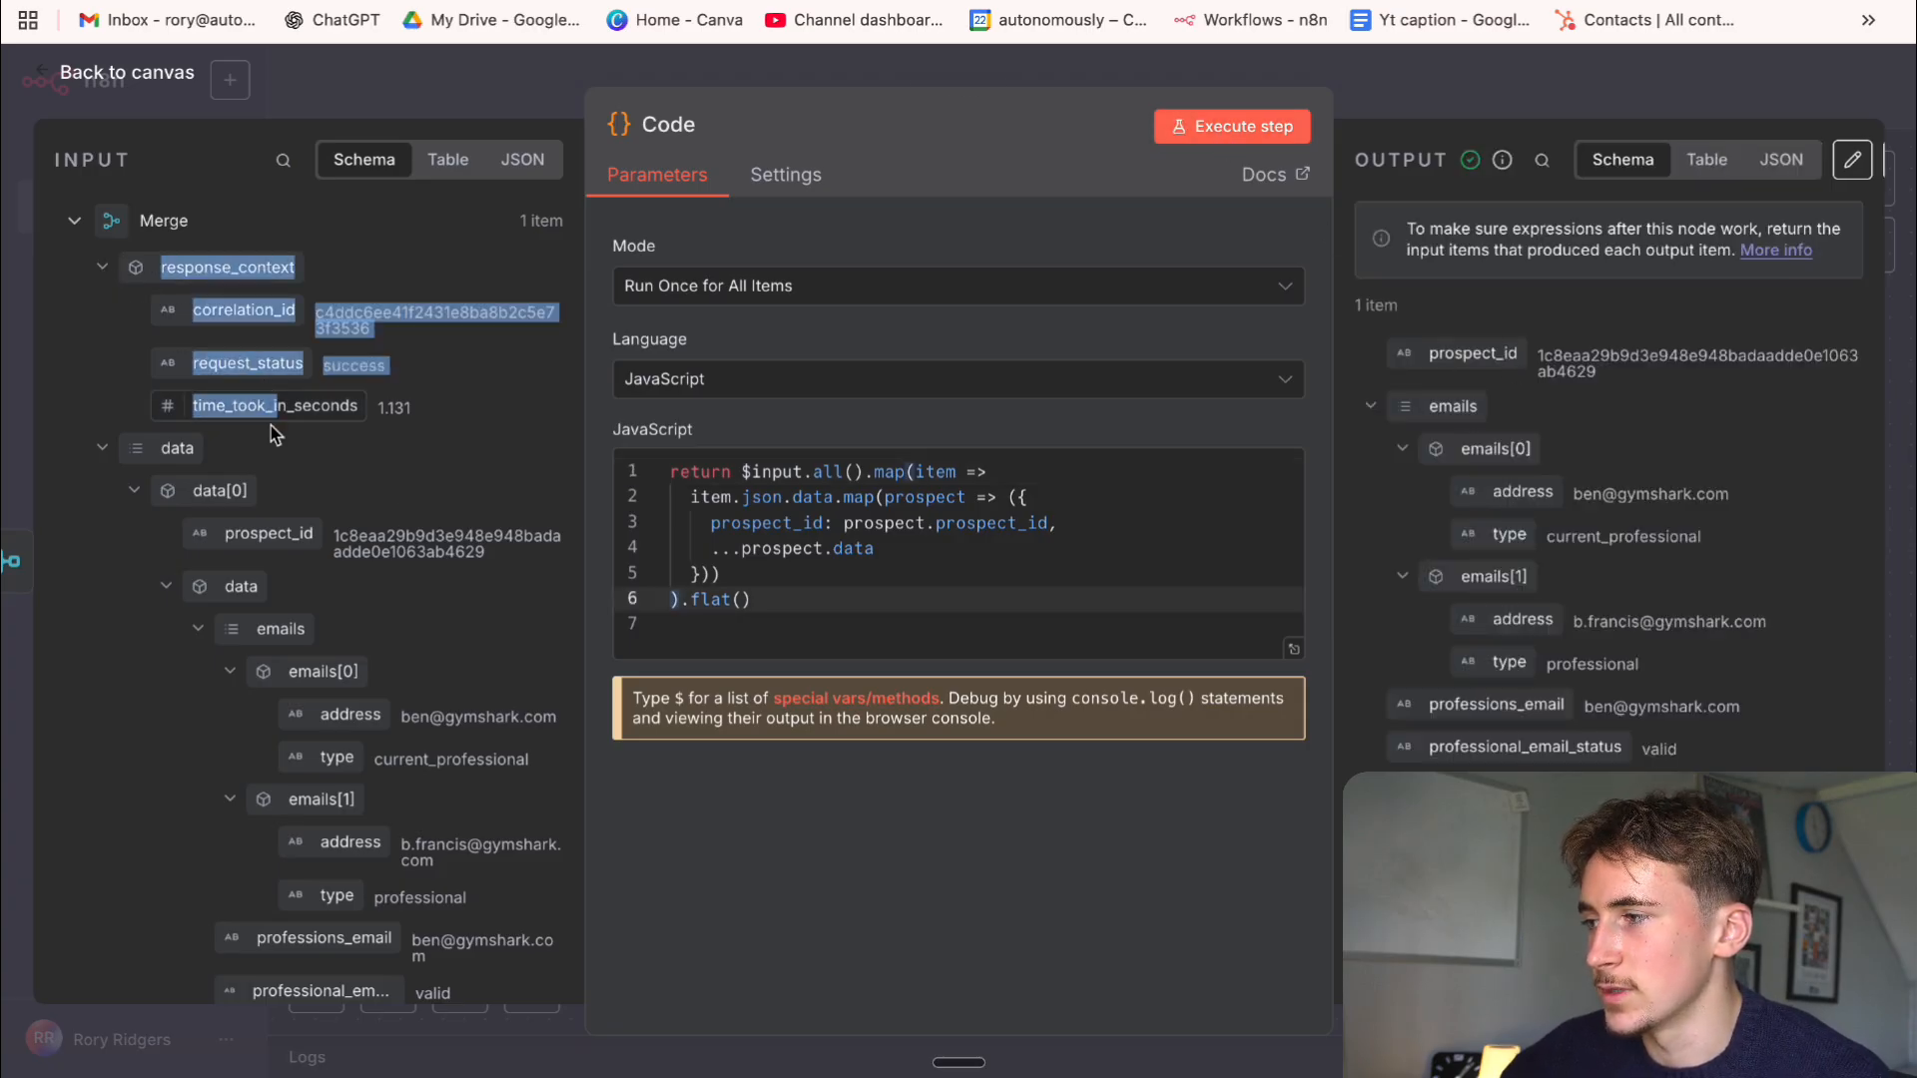
click(108, 567)
scroll(1652, 614, down, 5)
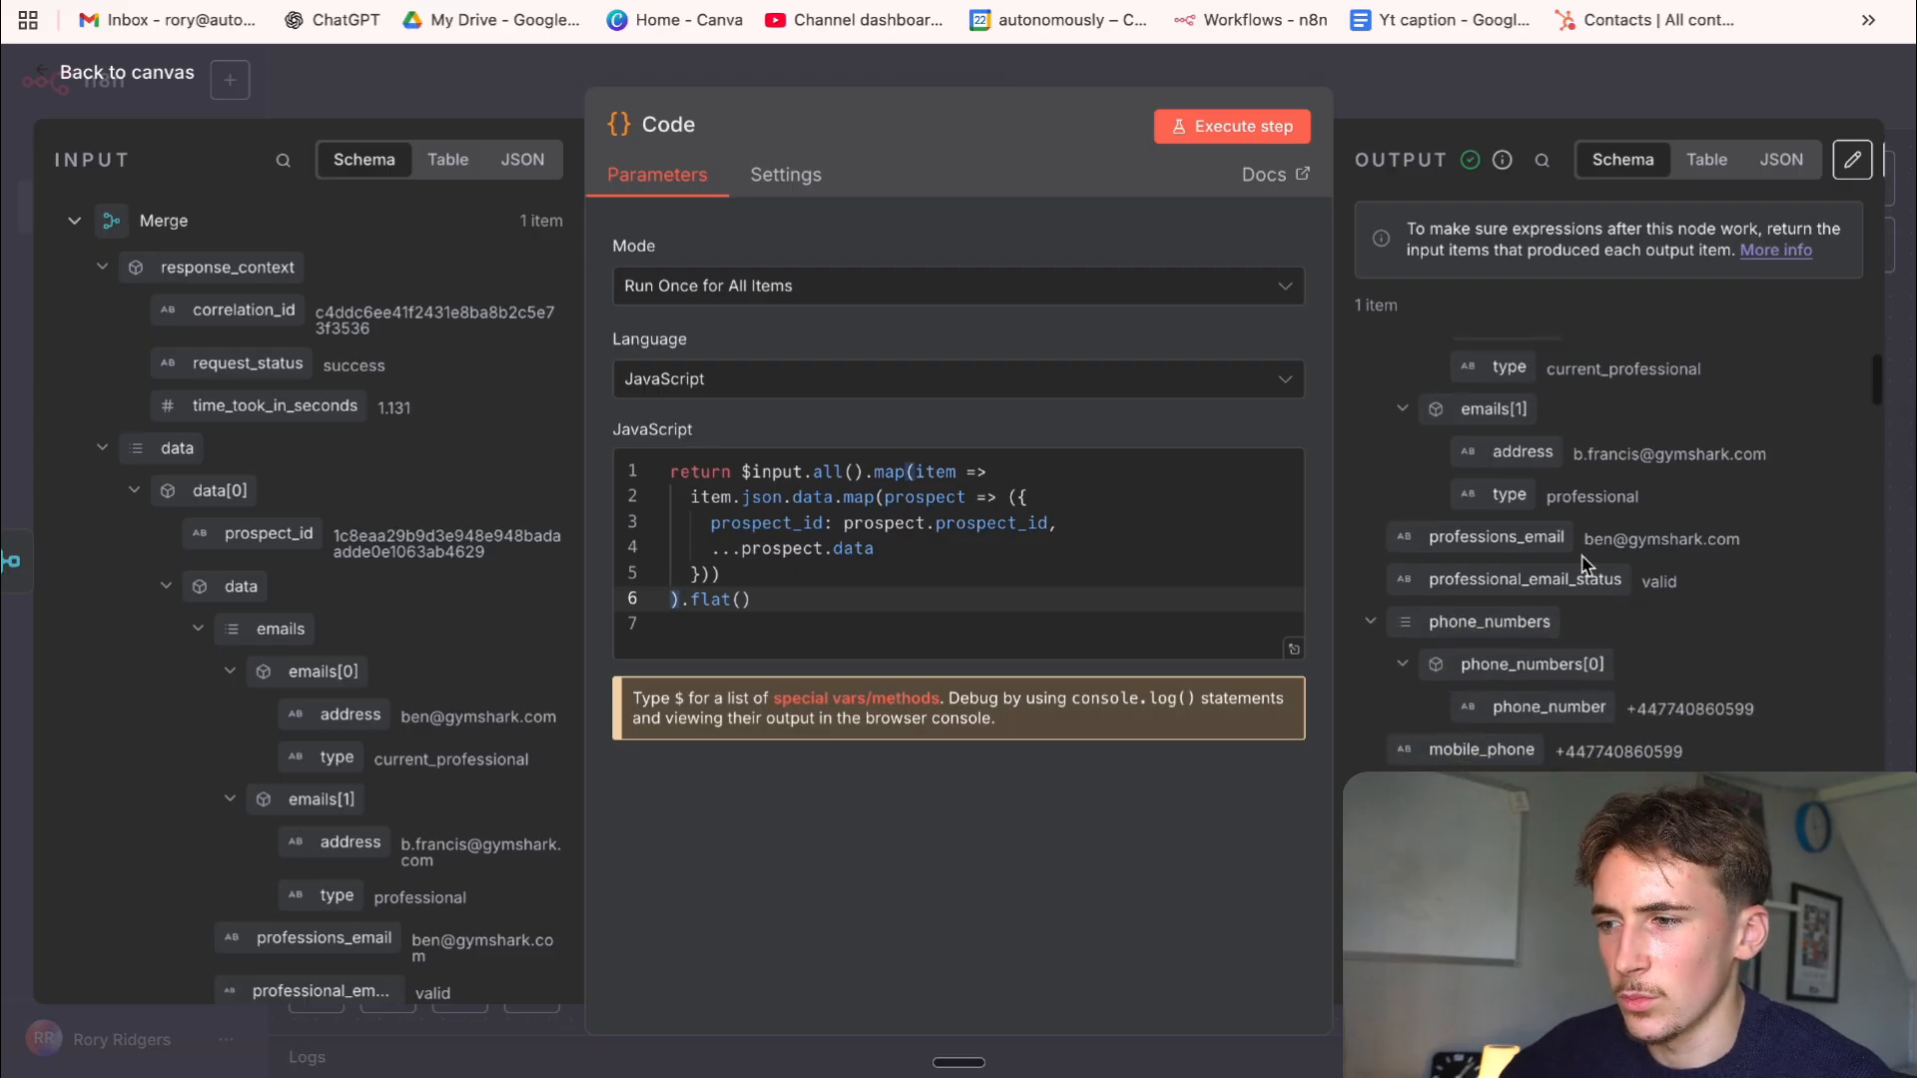
scroll(1581, 564, down, 4)
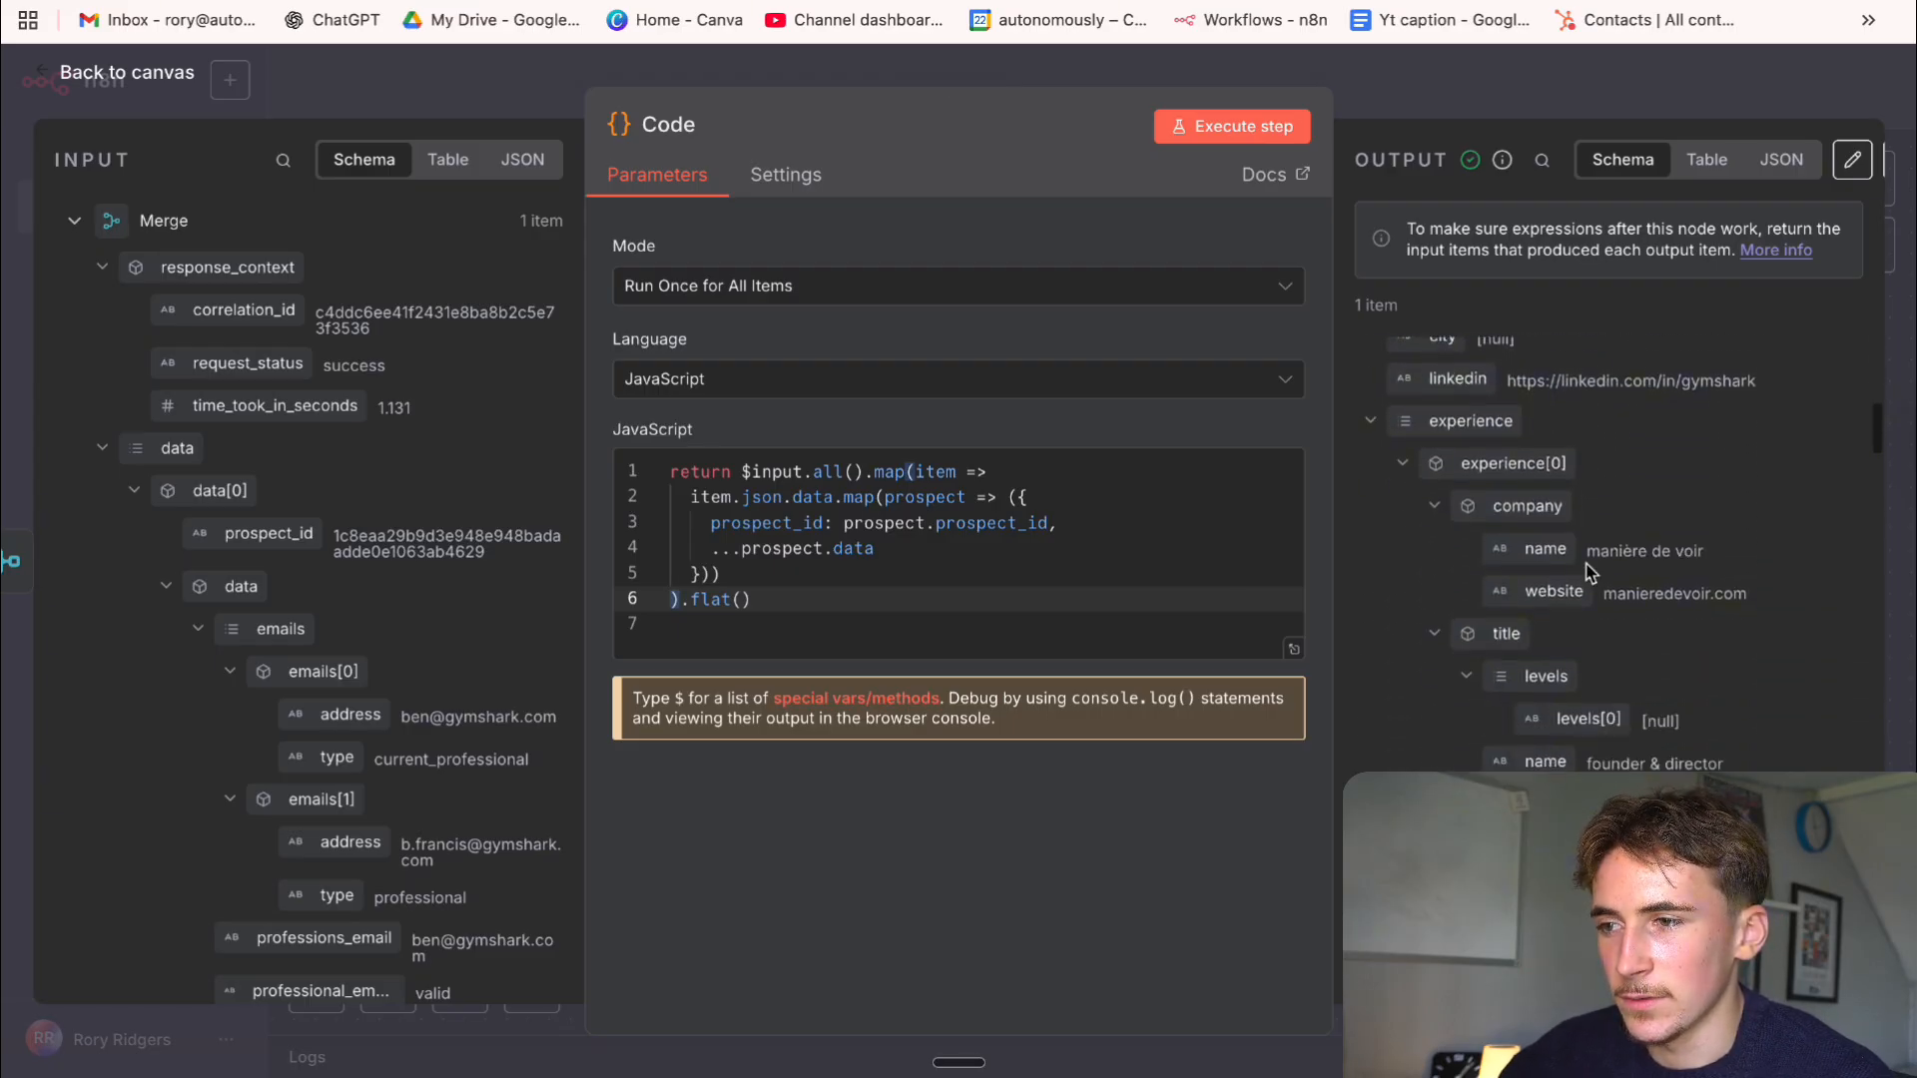
scroll(1587, 571, up, 9)
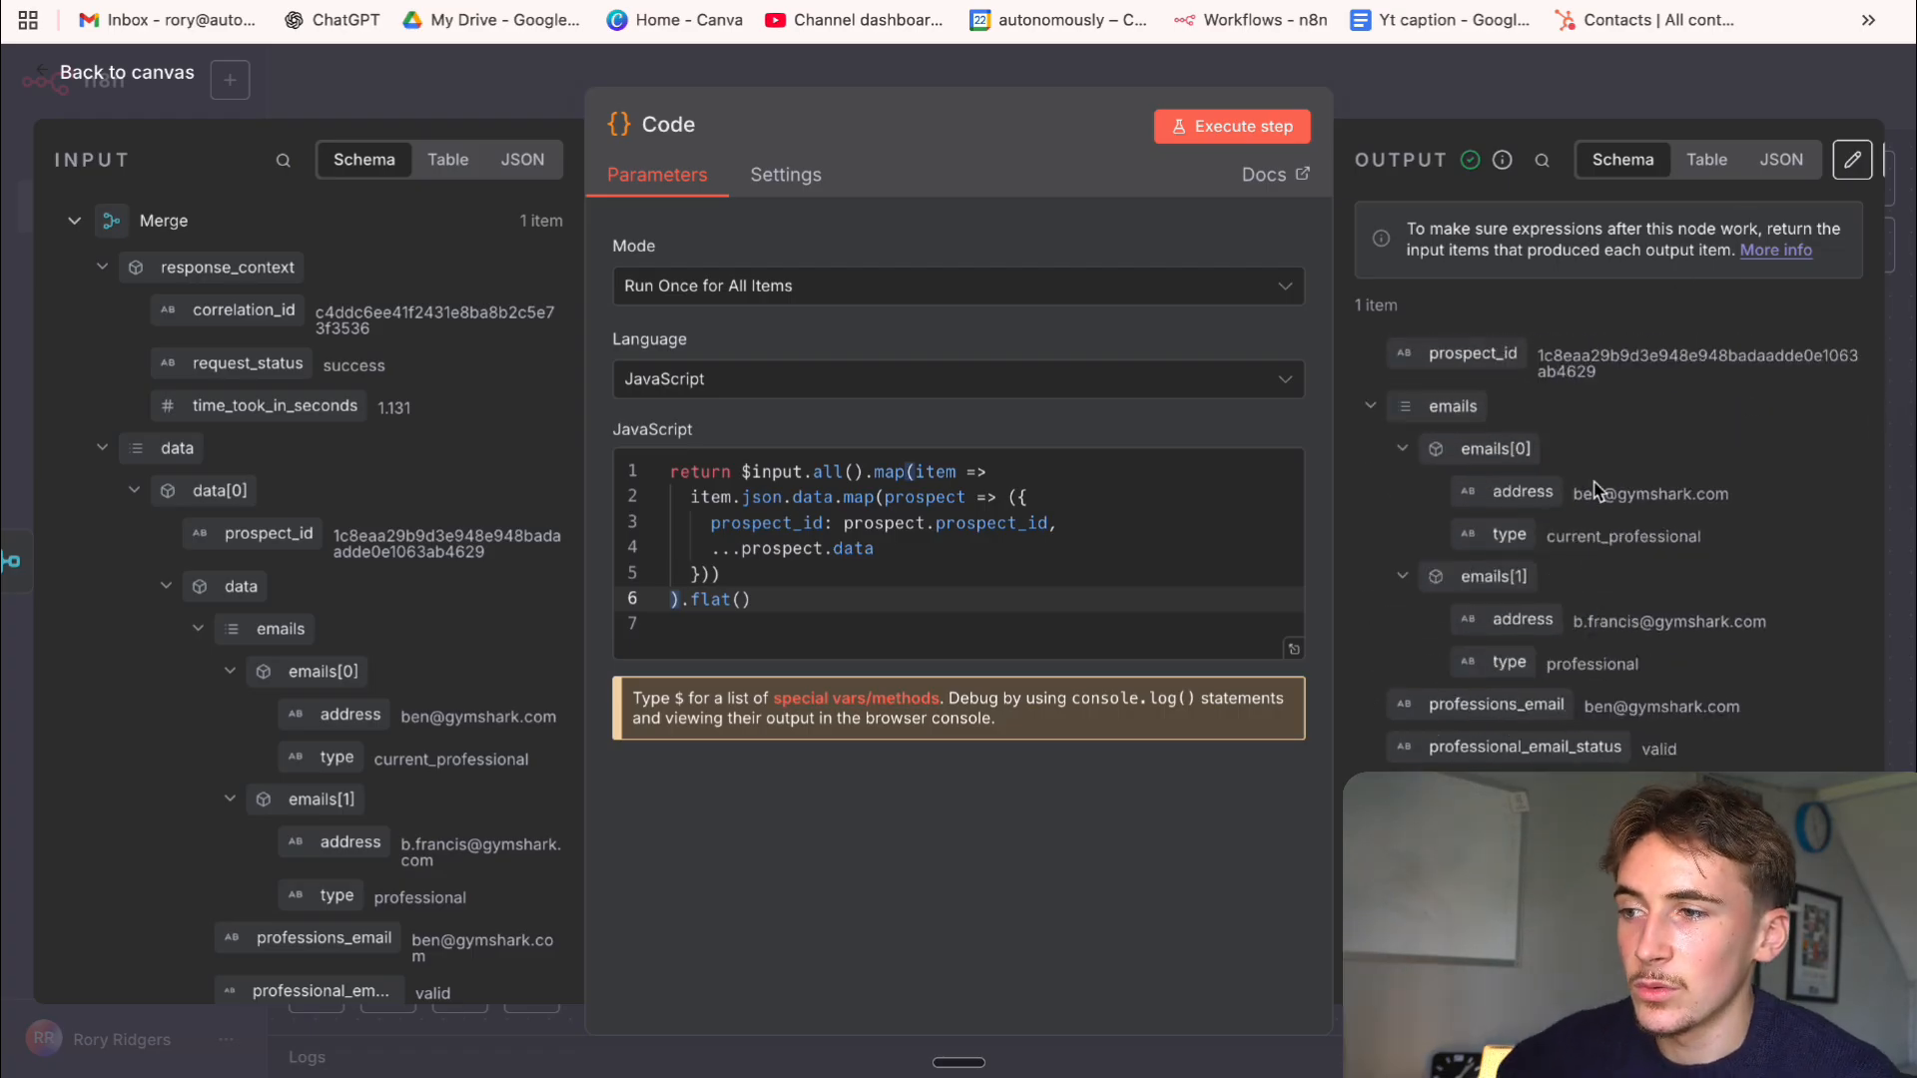
Enlarge the Code node's output area and examine the flattened contact details and work experience entries
drag(1228, 388, 925, 388)
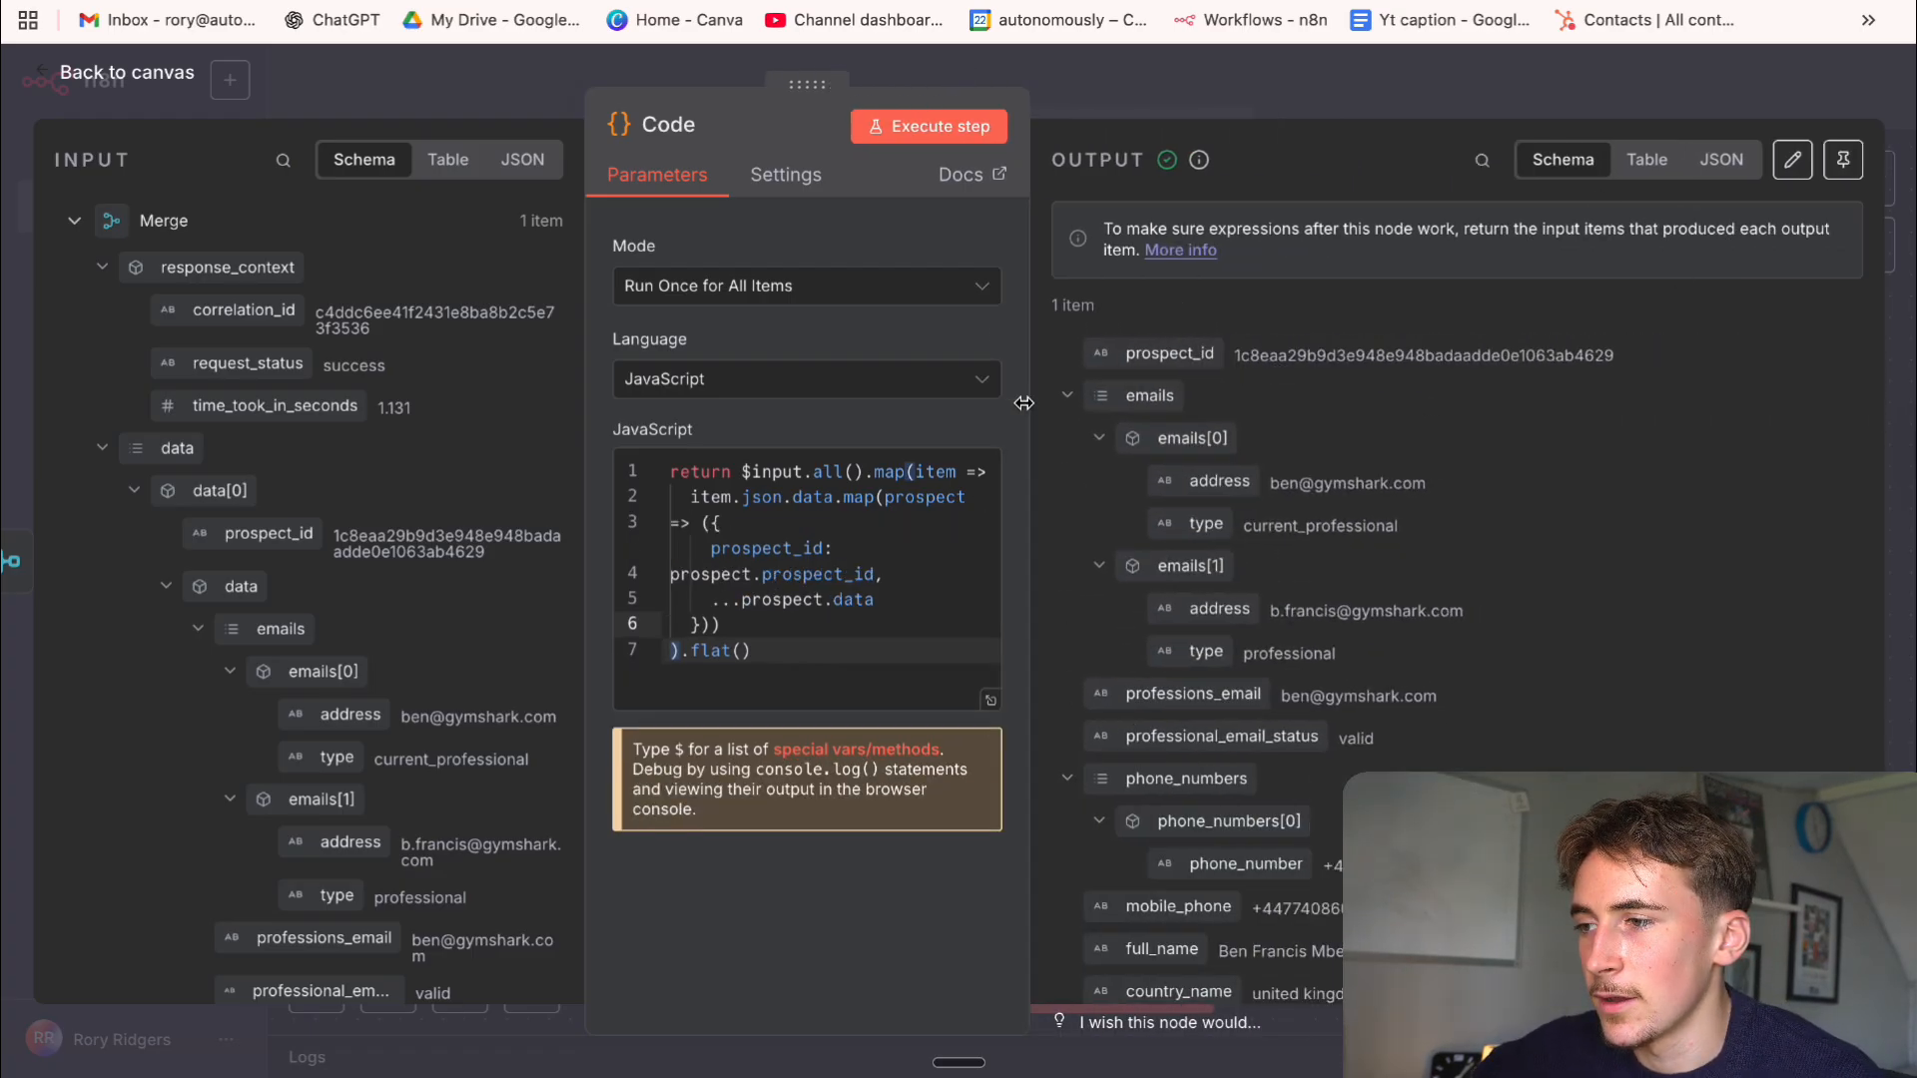
scroll(1512, 515, down, 6)
scroll(1511, 515, down, 10)
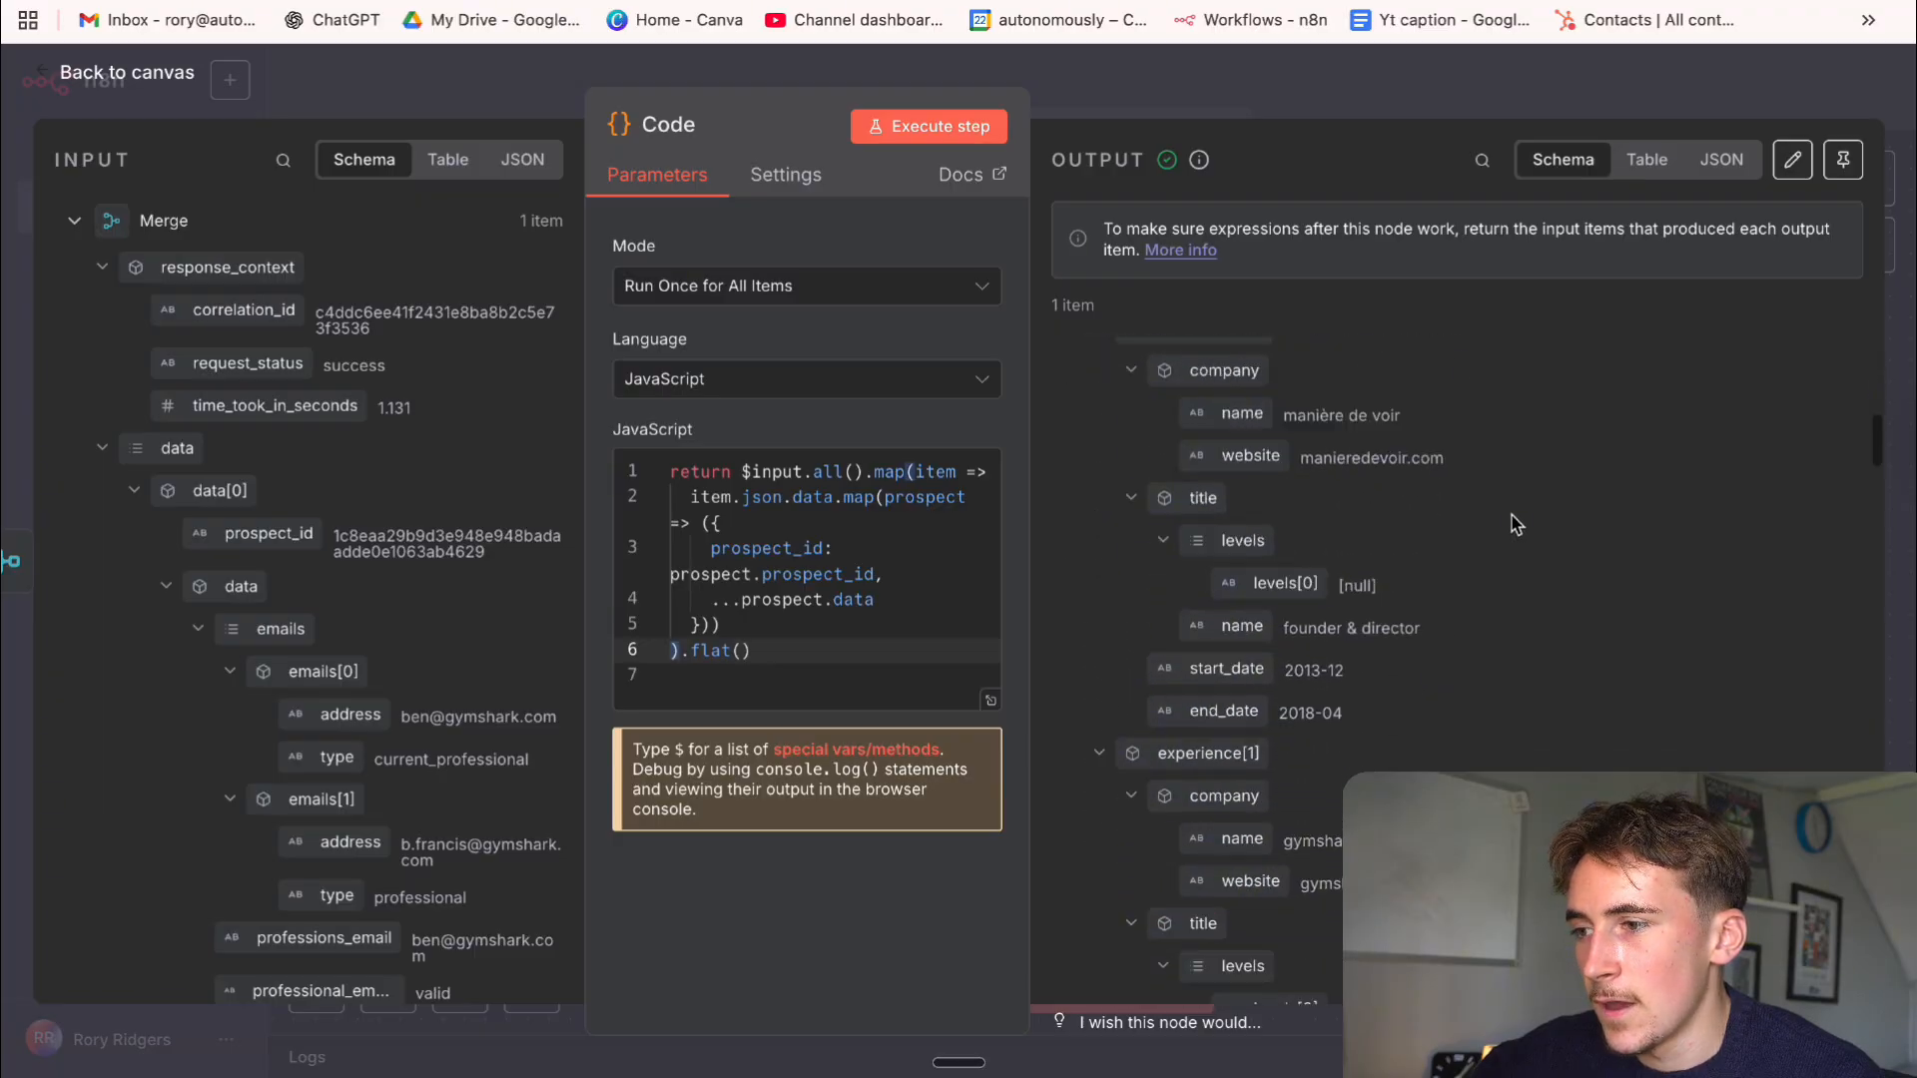
scroll(1565, 544, down, 10)
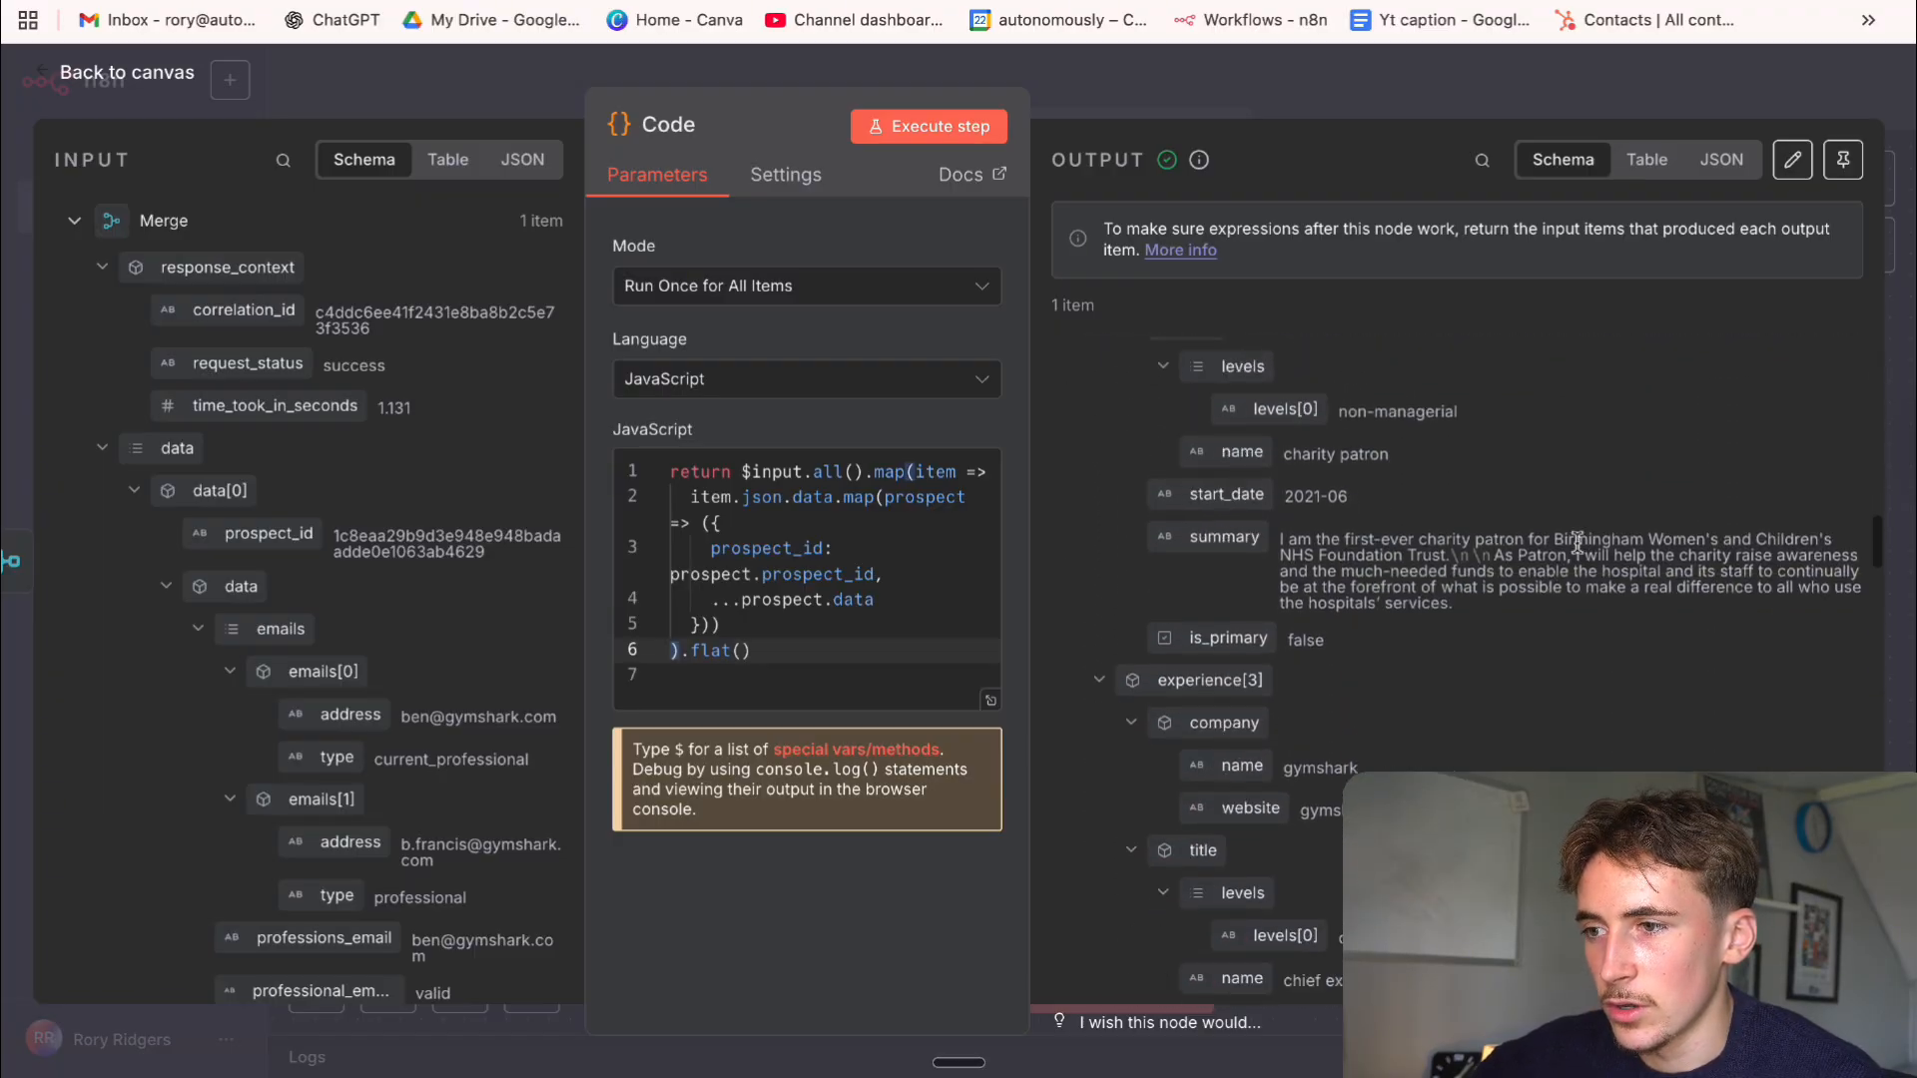
scroll(1582, 552, down, 8)
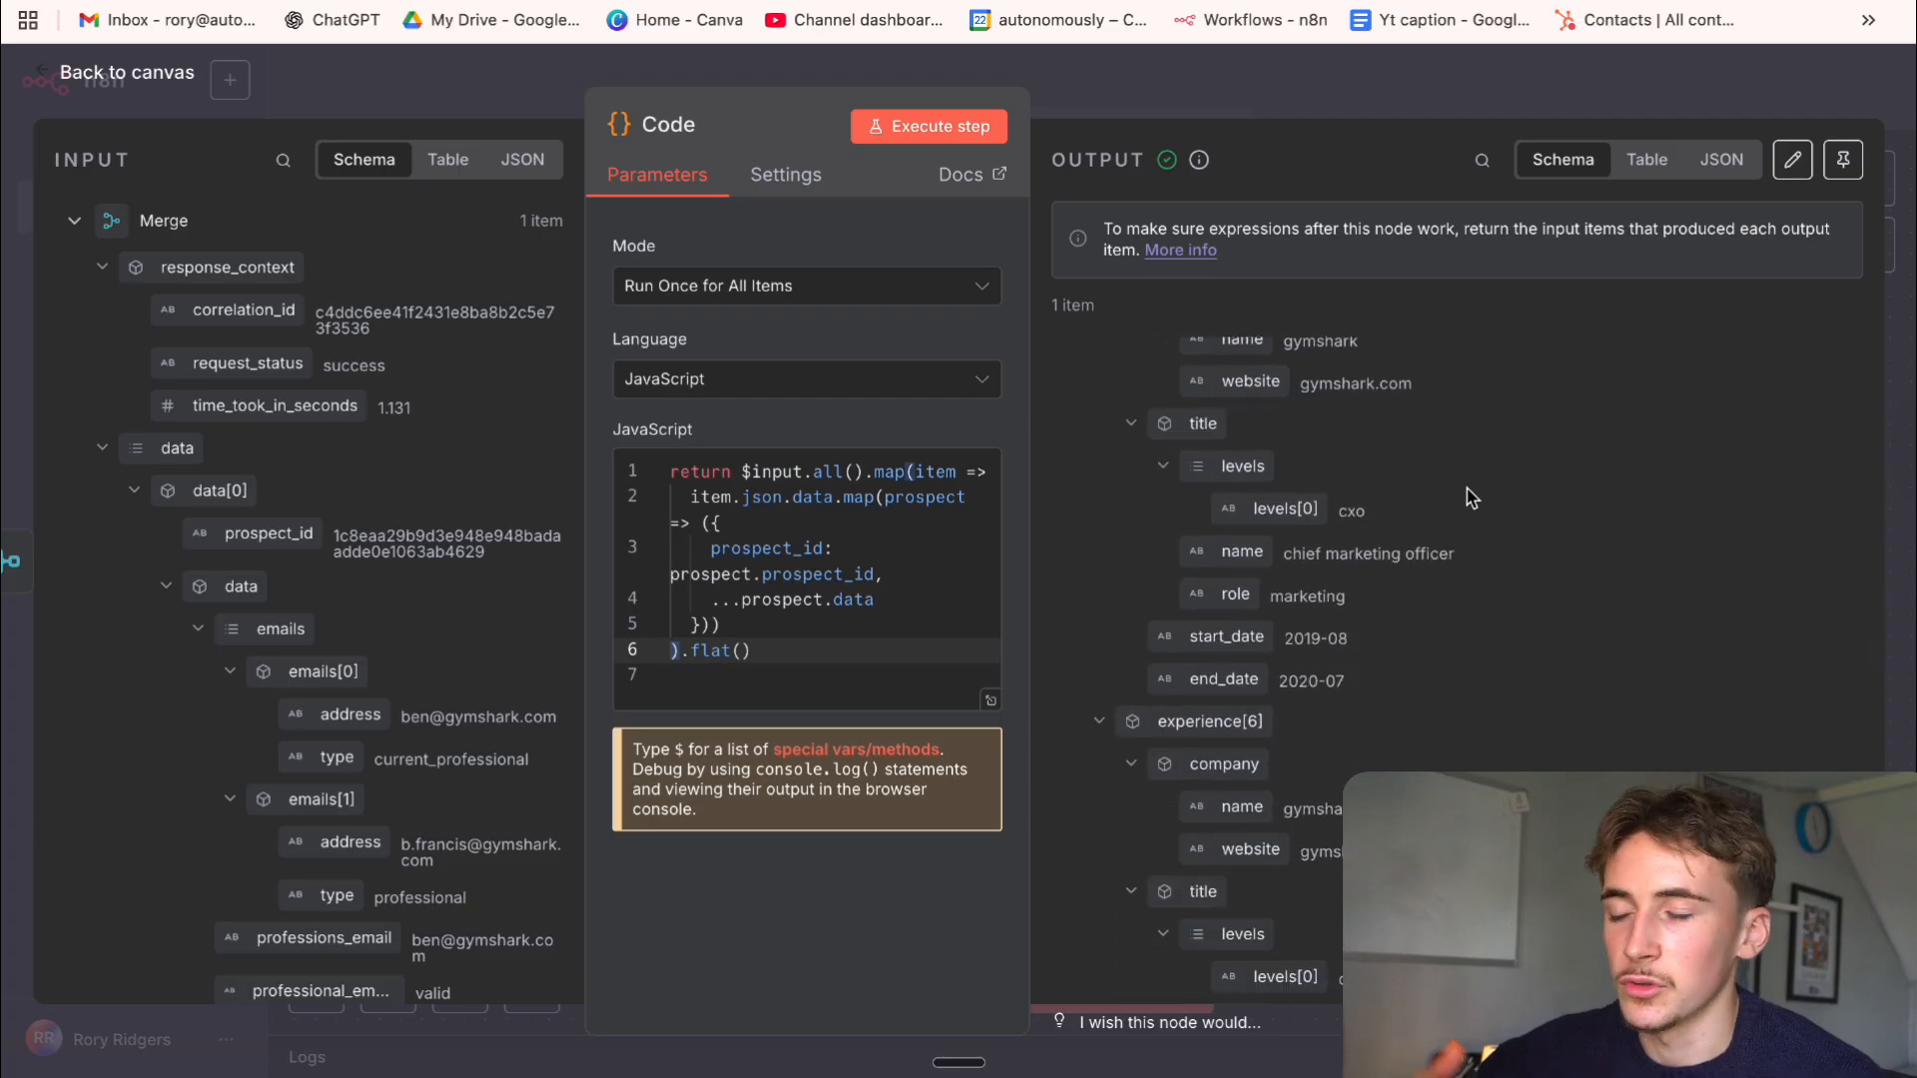
scroll(1467, 488, down, 3)
key(Escape)
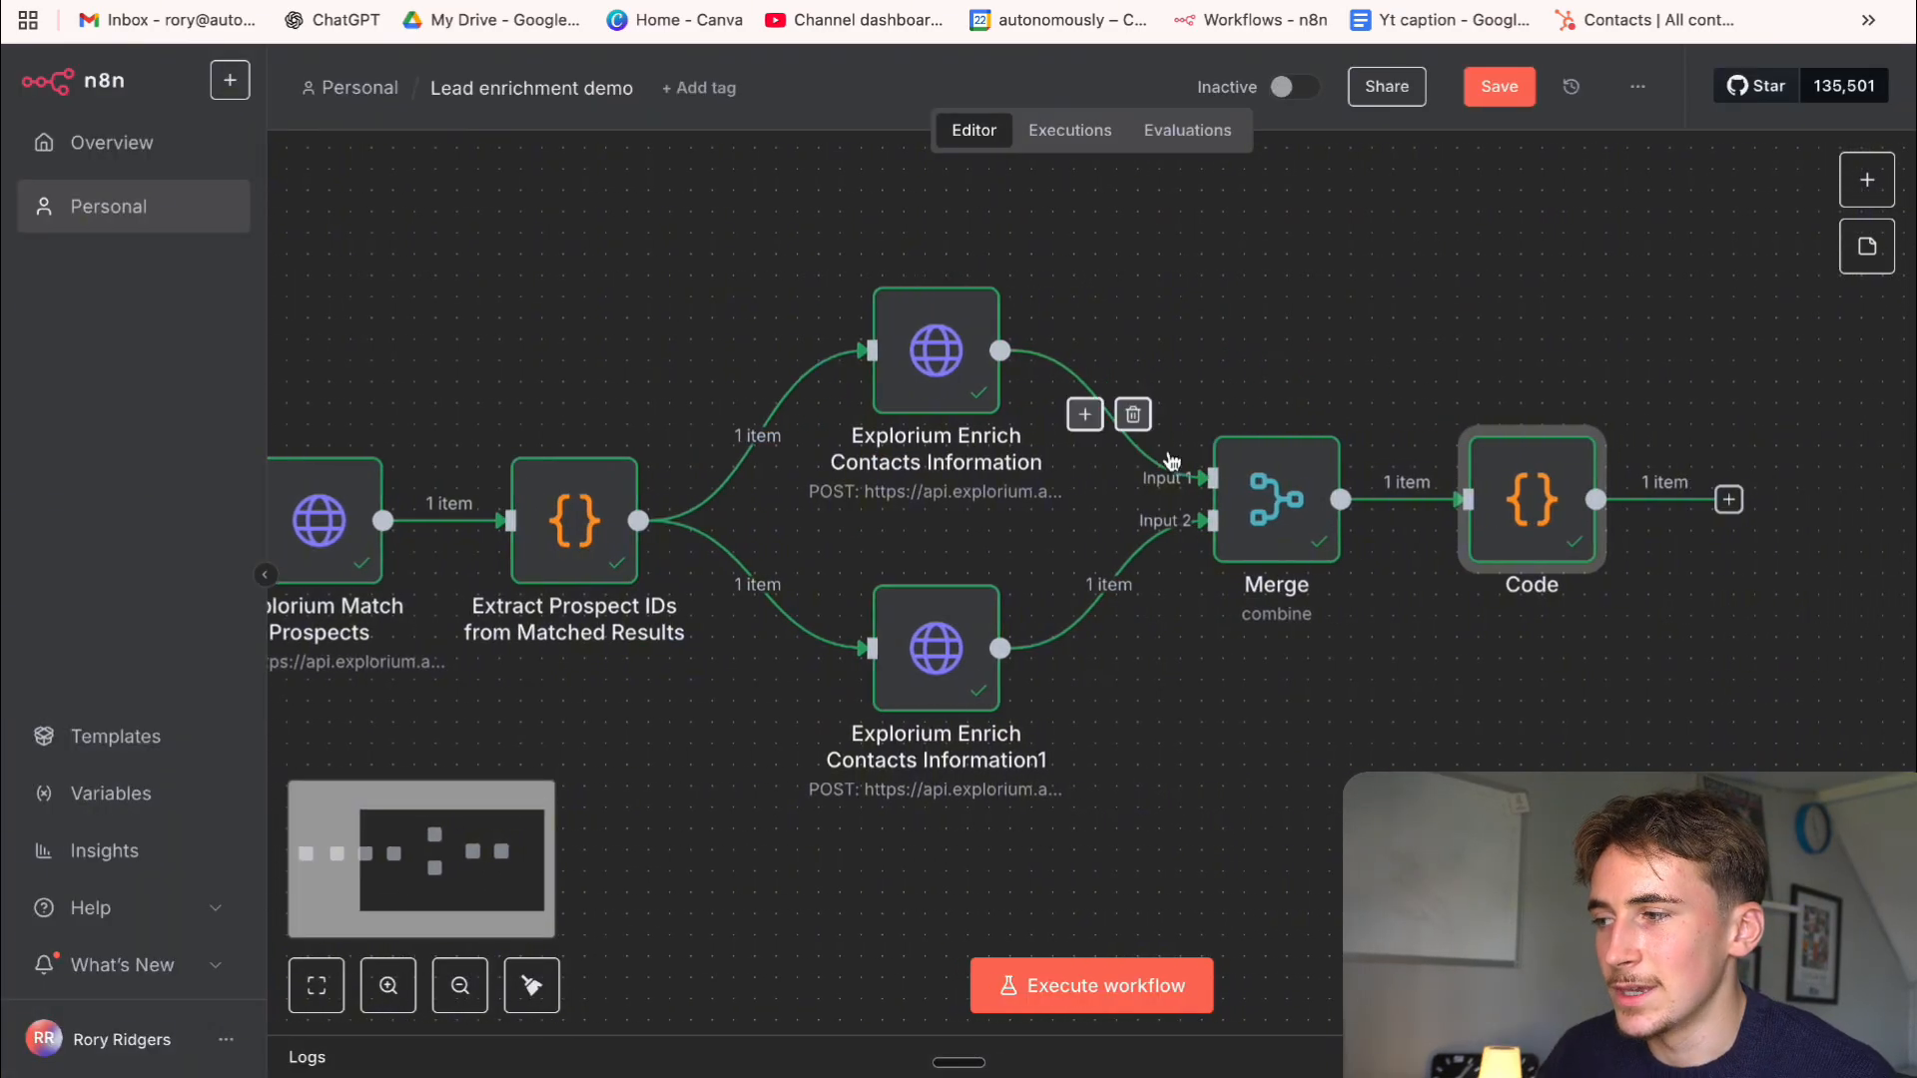
Add a HubSpot node with the Create or update a contact action after the Code node
scroll(1185, 453, right, 2)
scroll(1185, 454, left, 7)
scroll(1185, 454, right, 5)
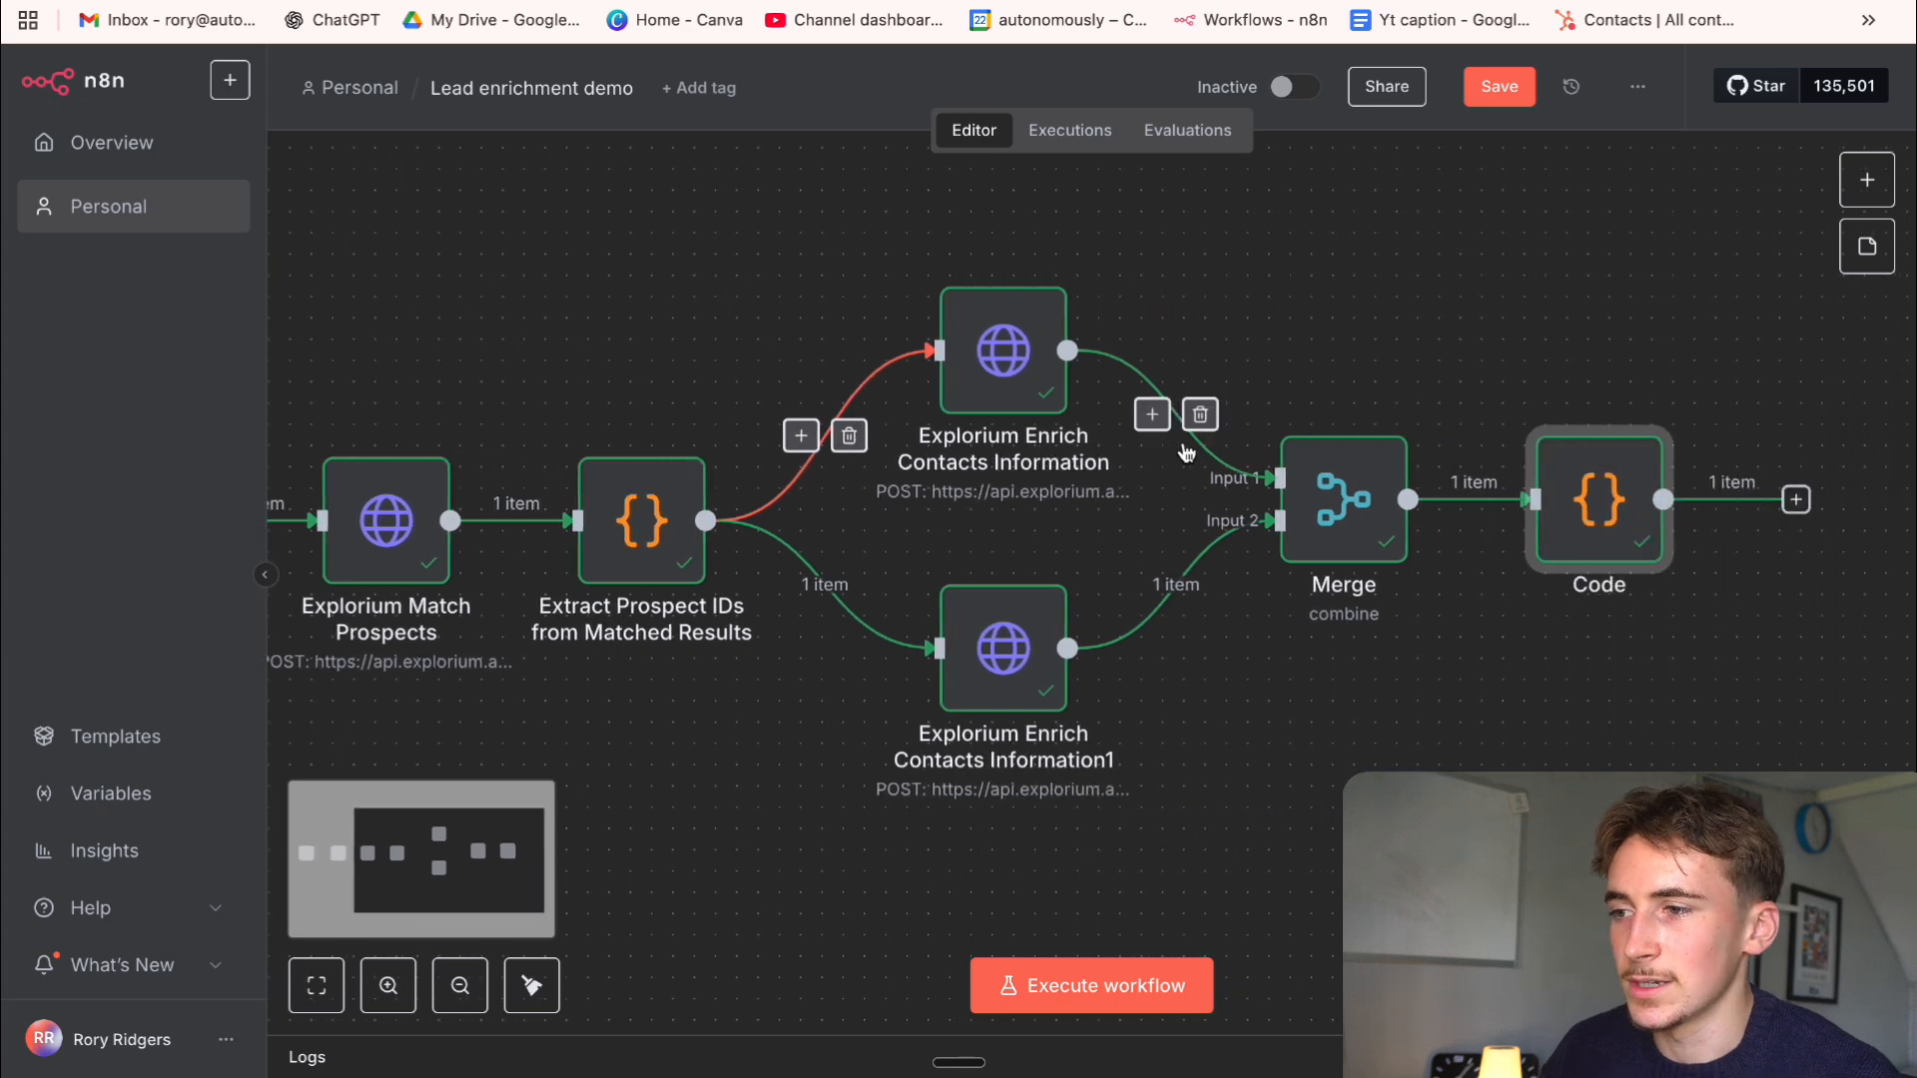
scroll(1185, 453, right, 2)
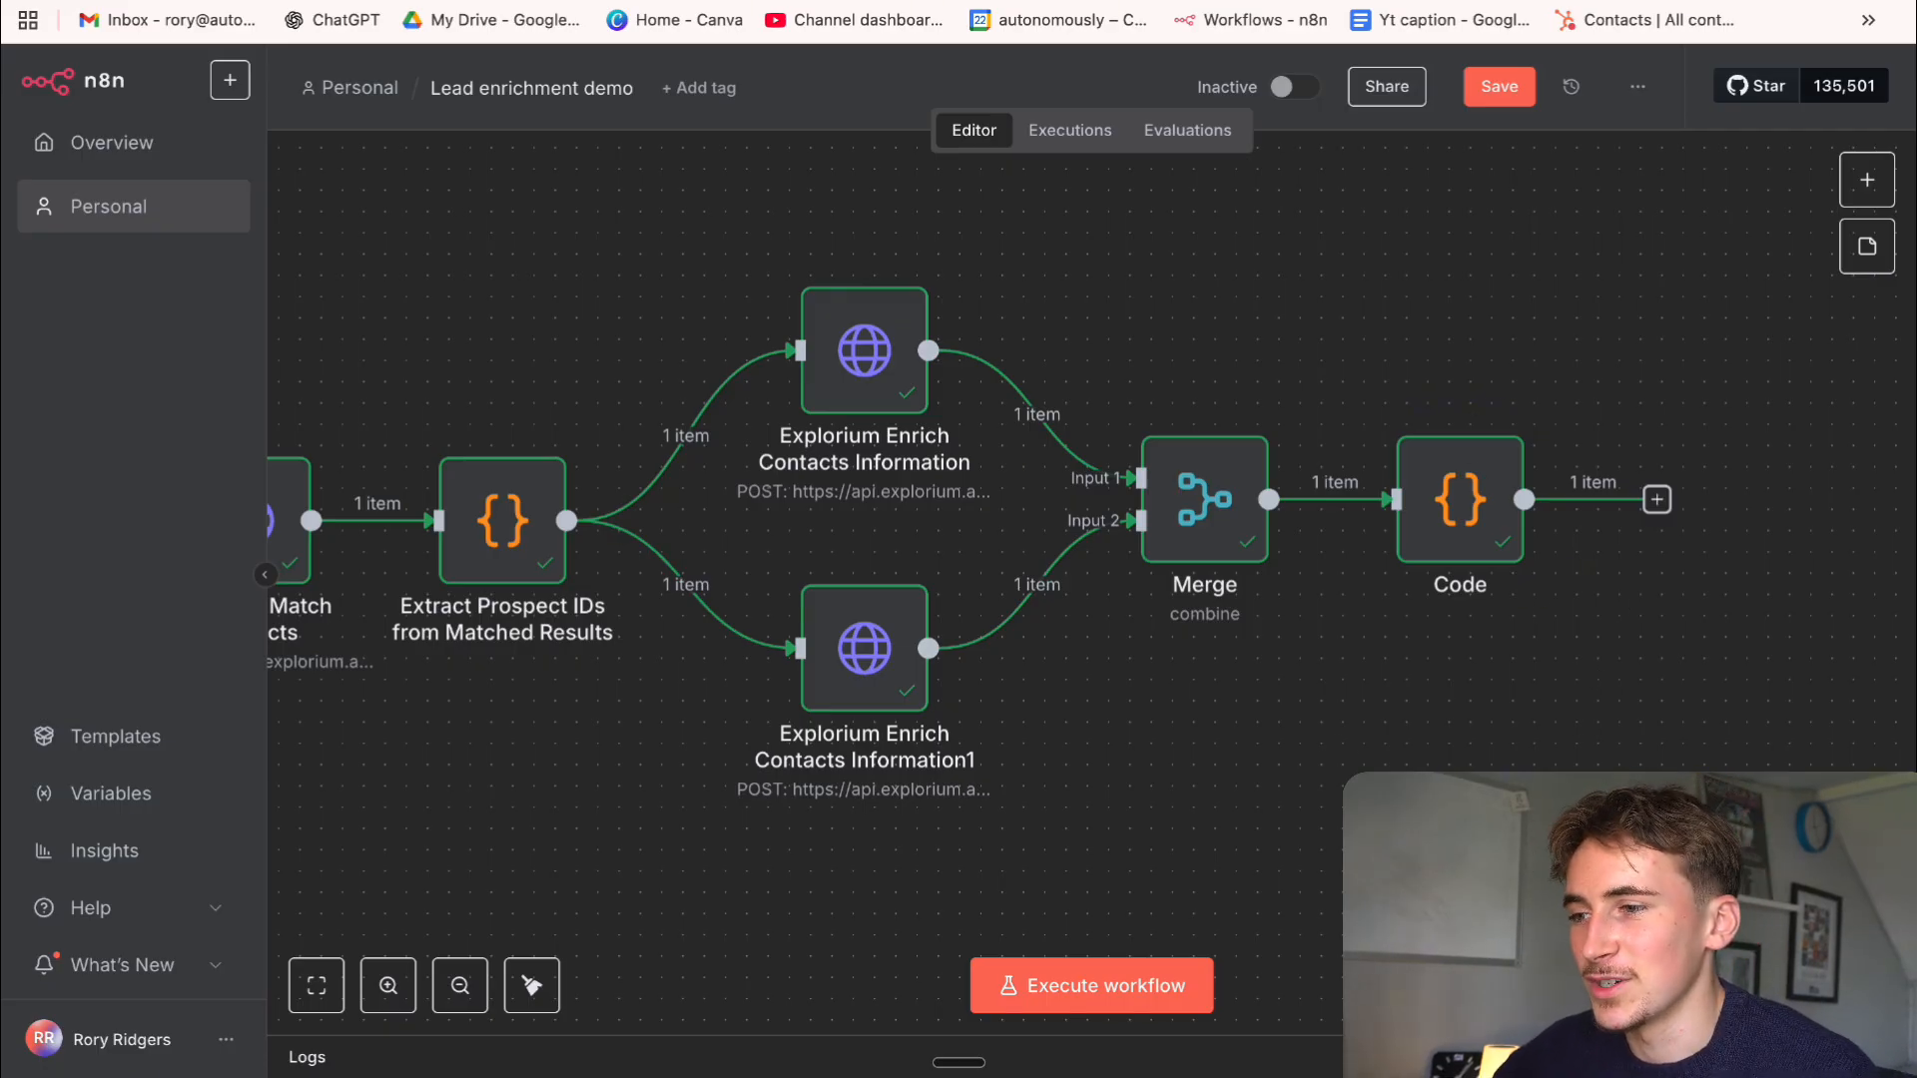
click(1657, 500)
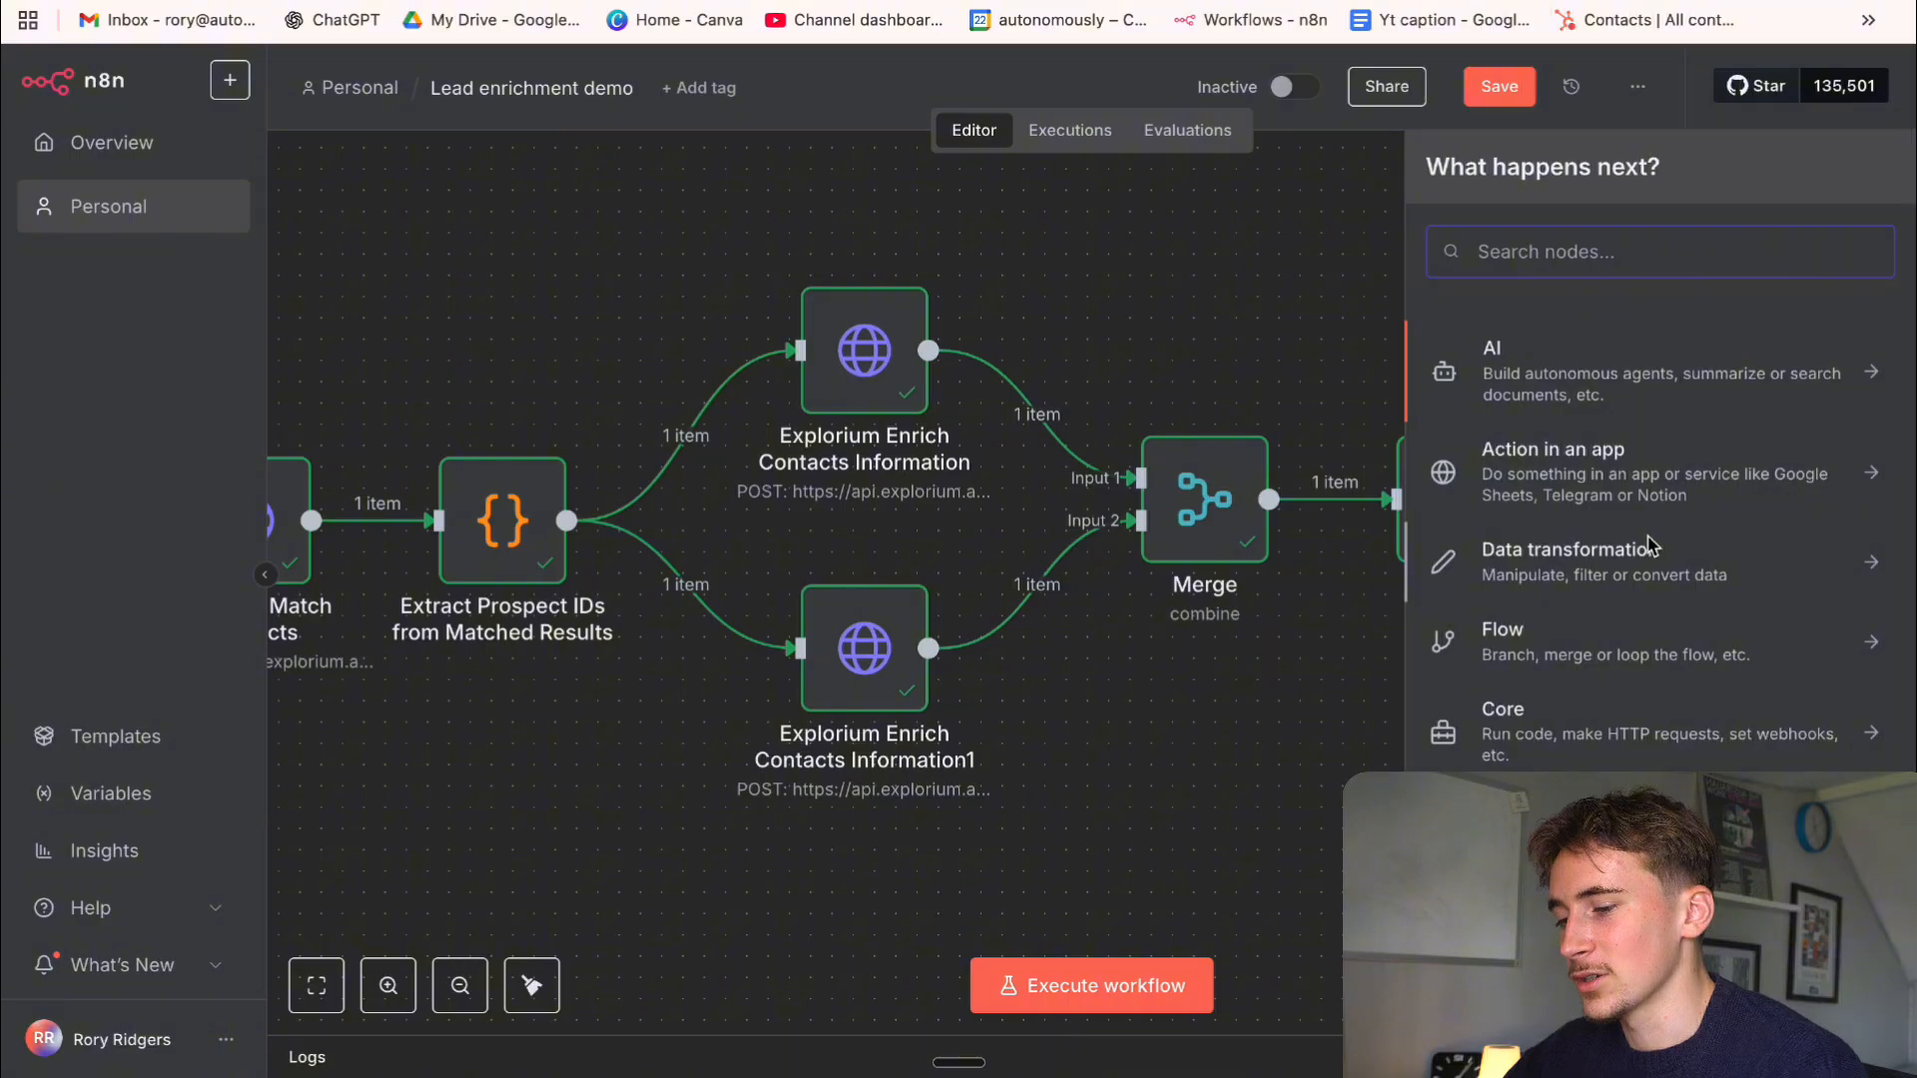
text(hub)
click(1580, 360)
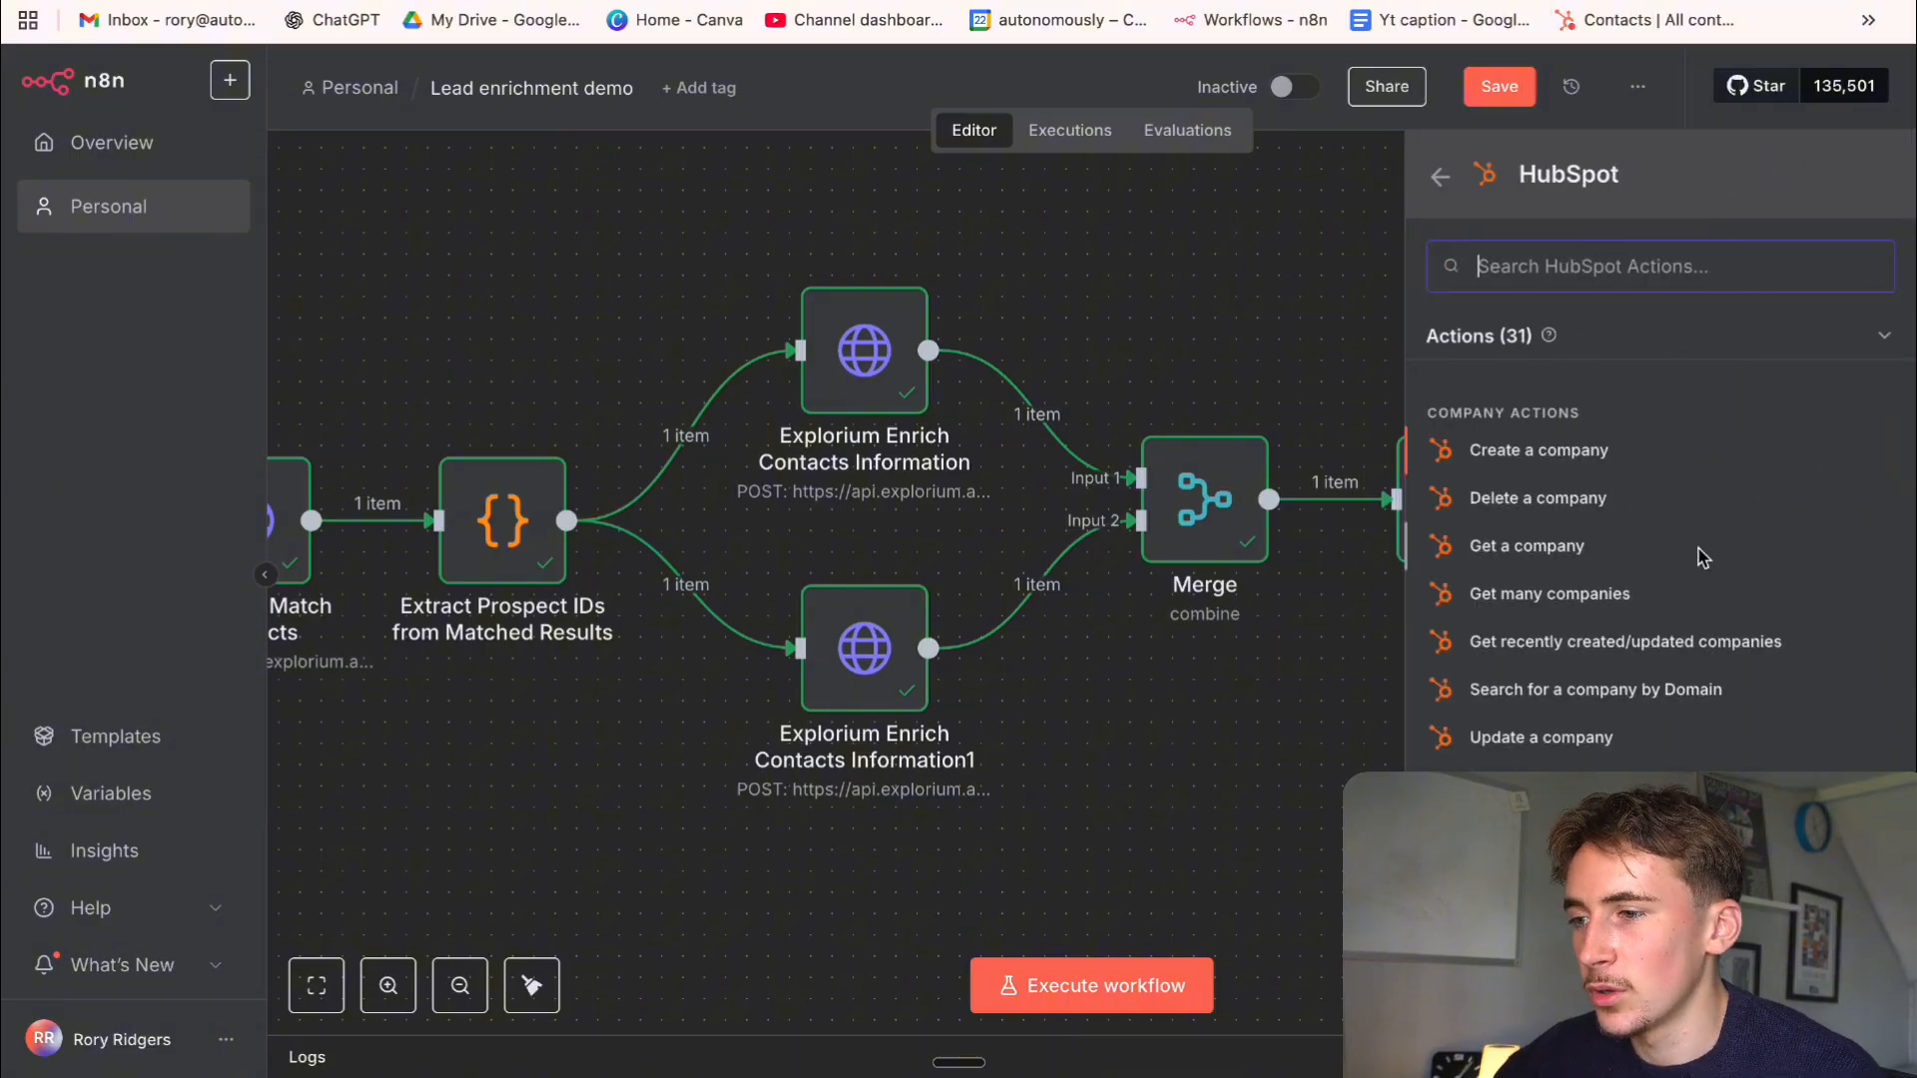
scroll(1587, 672, down, 3)
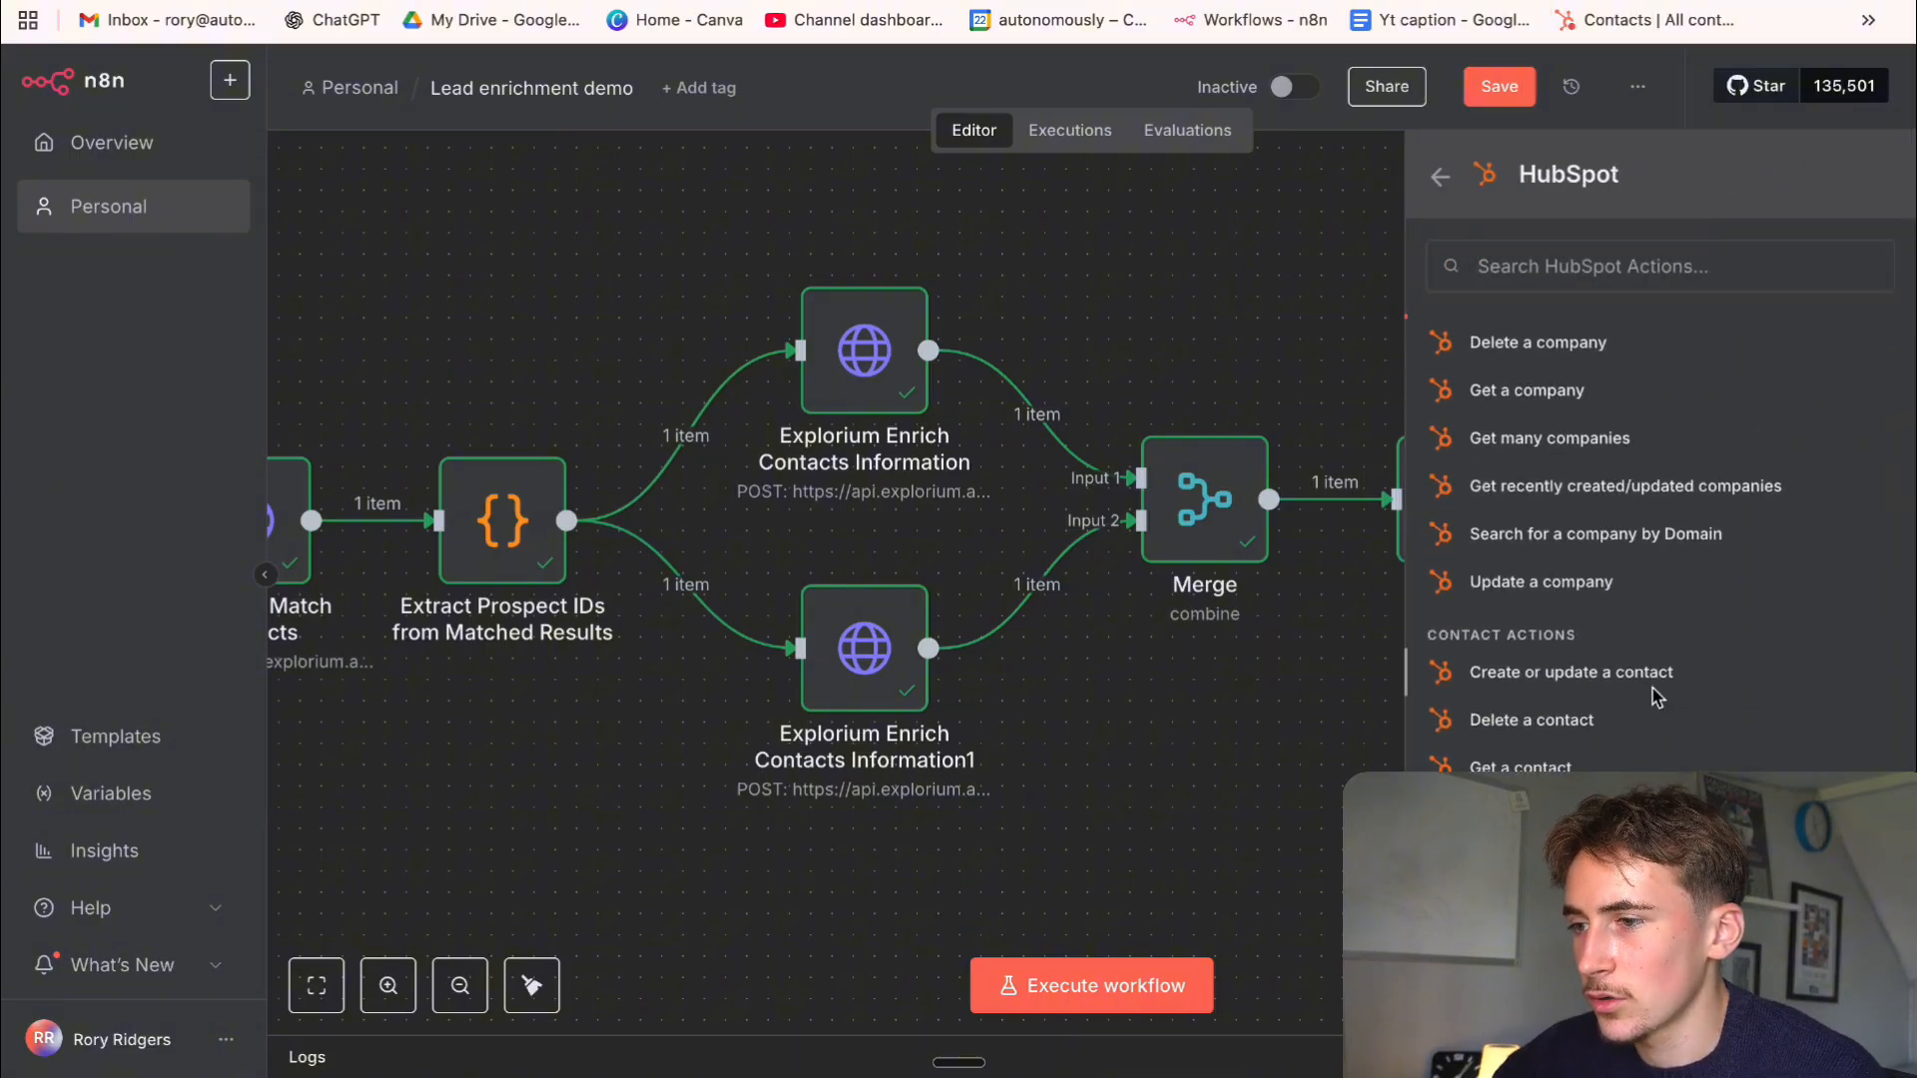
click(1563, 667)
Map the HubSpot contact's Email to {{ $json.emails[0].address }} and open the choice of contact properties to add
click(803, 549)
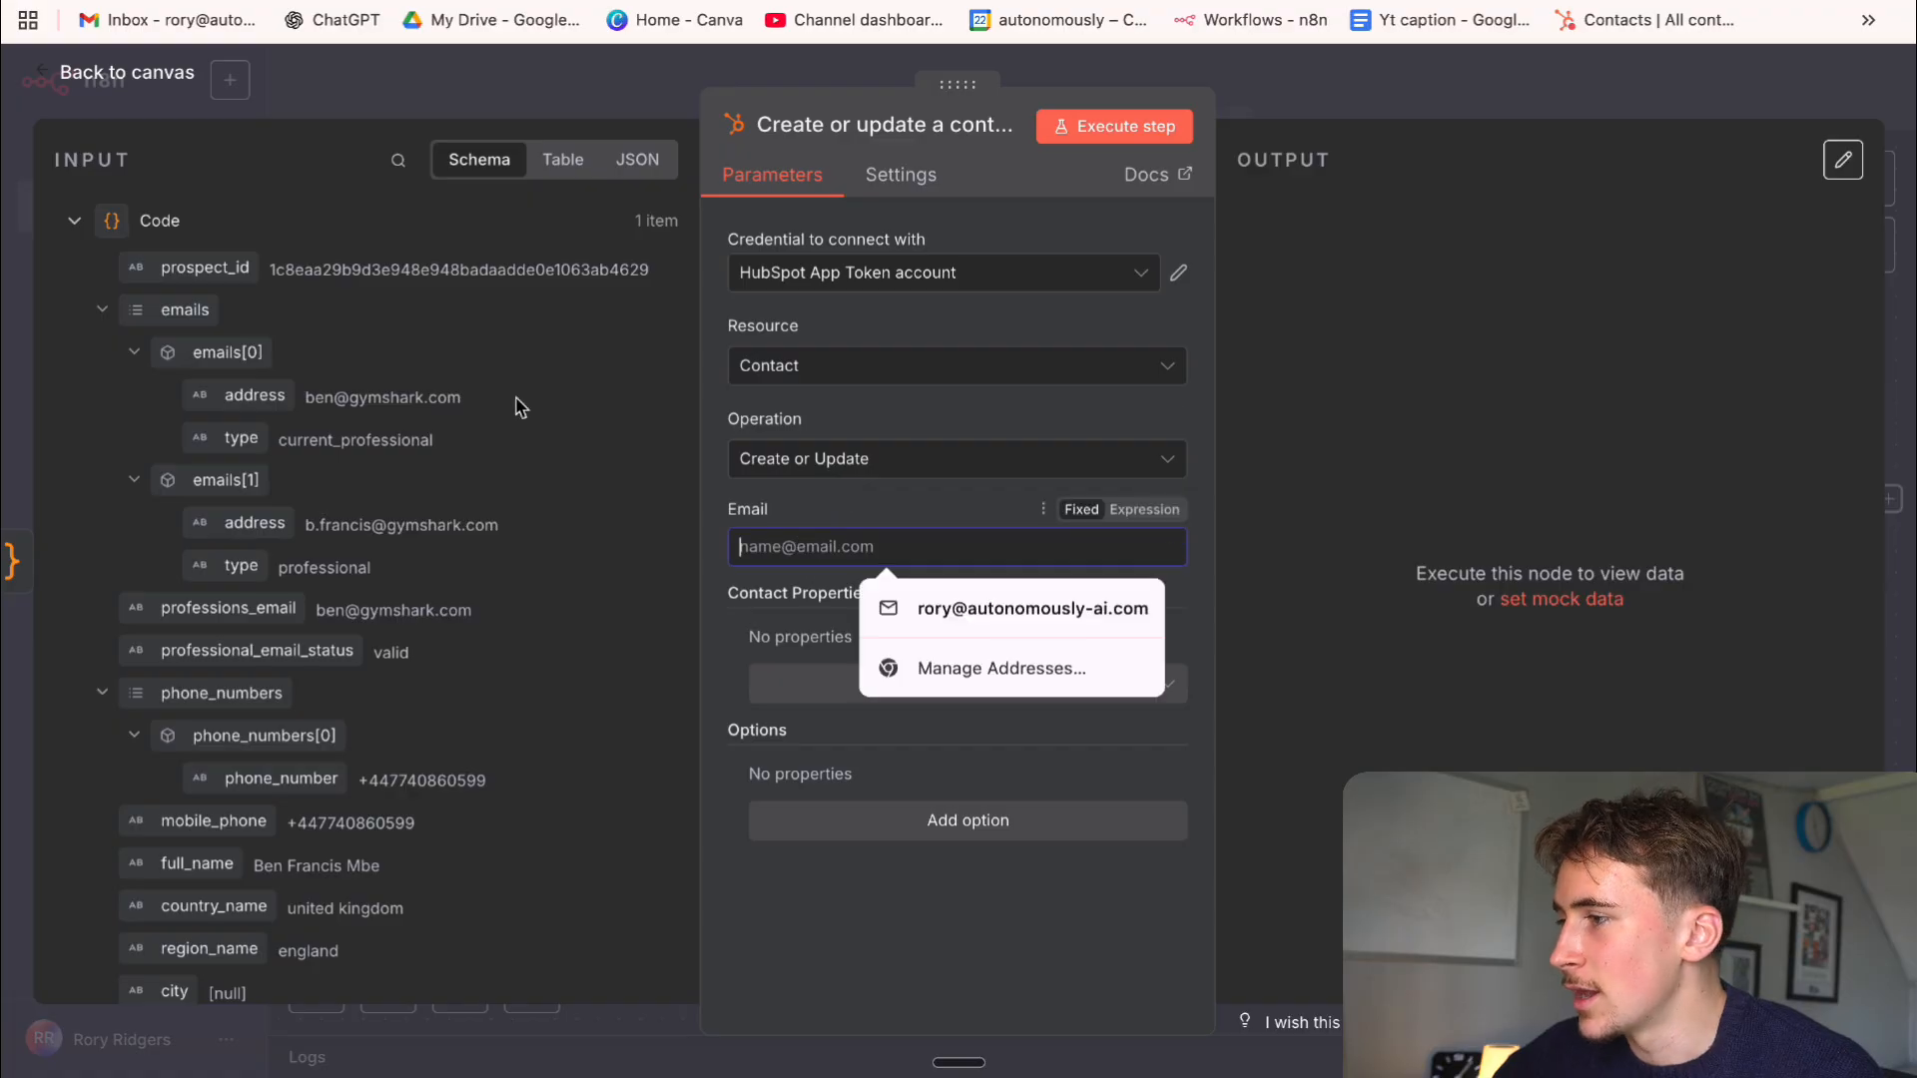
drag(255, 395, 839, 544)
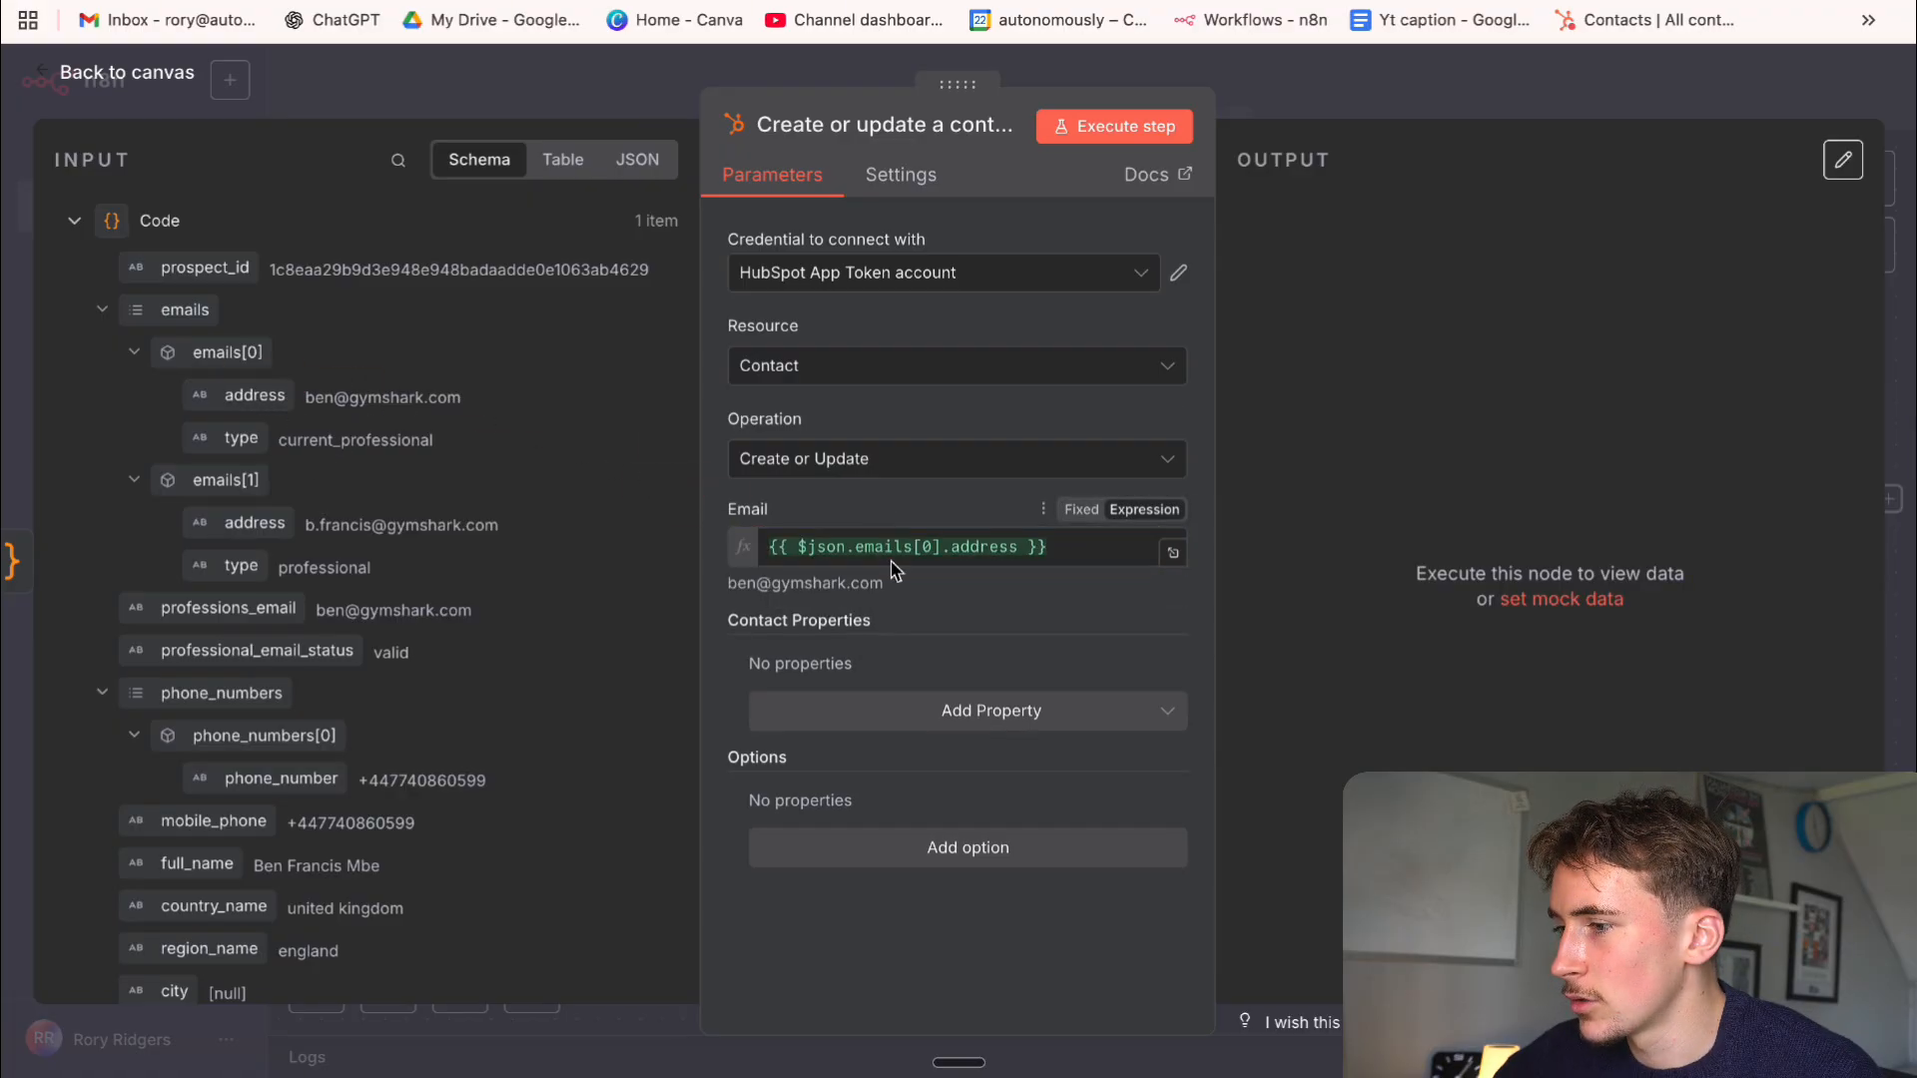
click(991, 710)
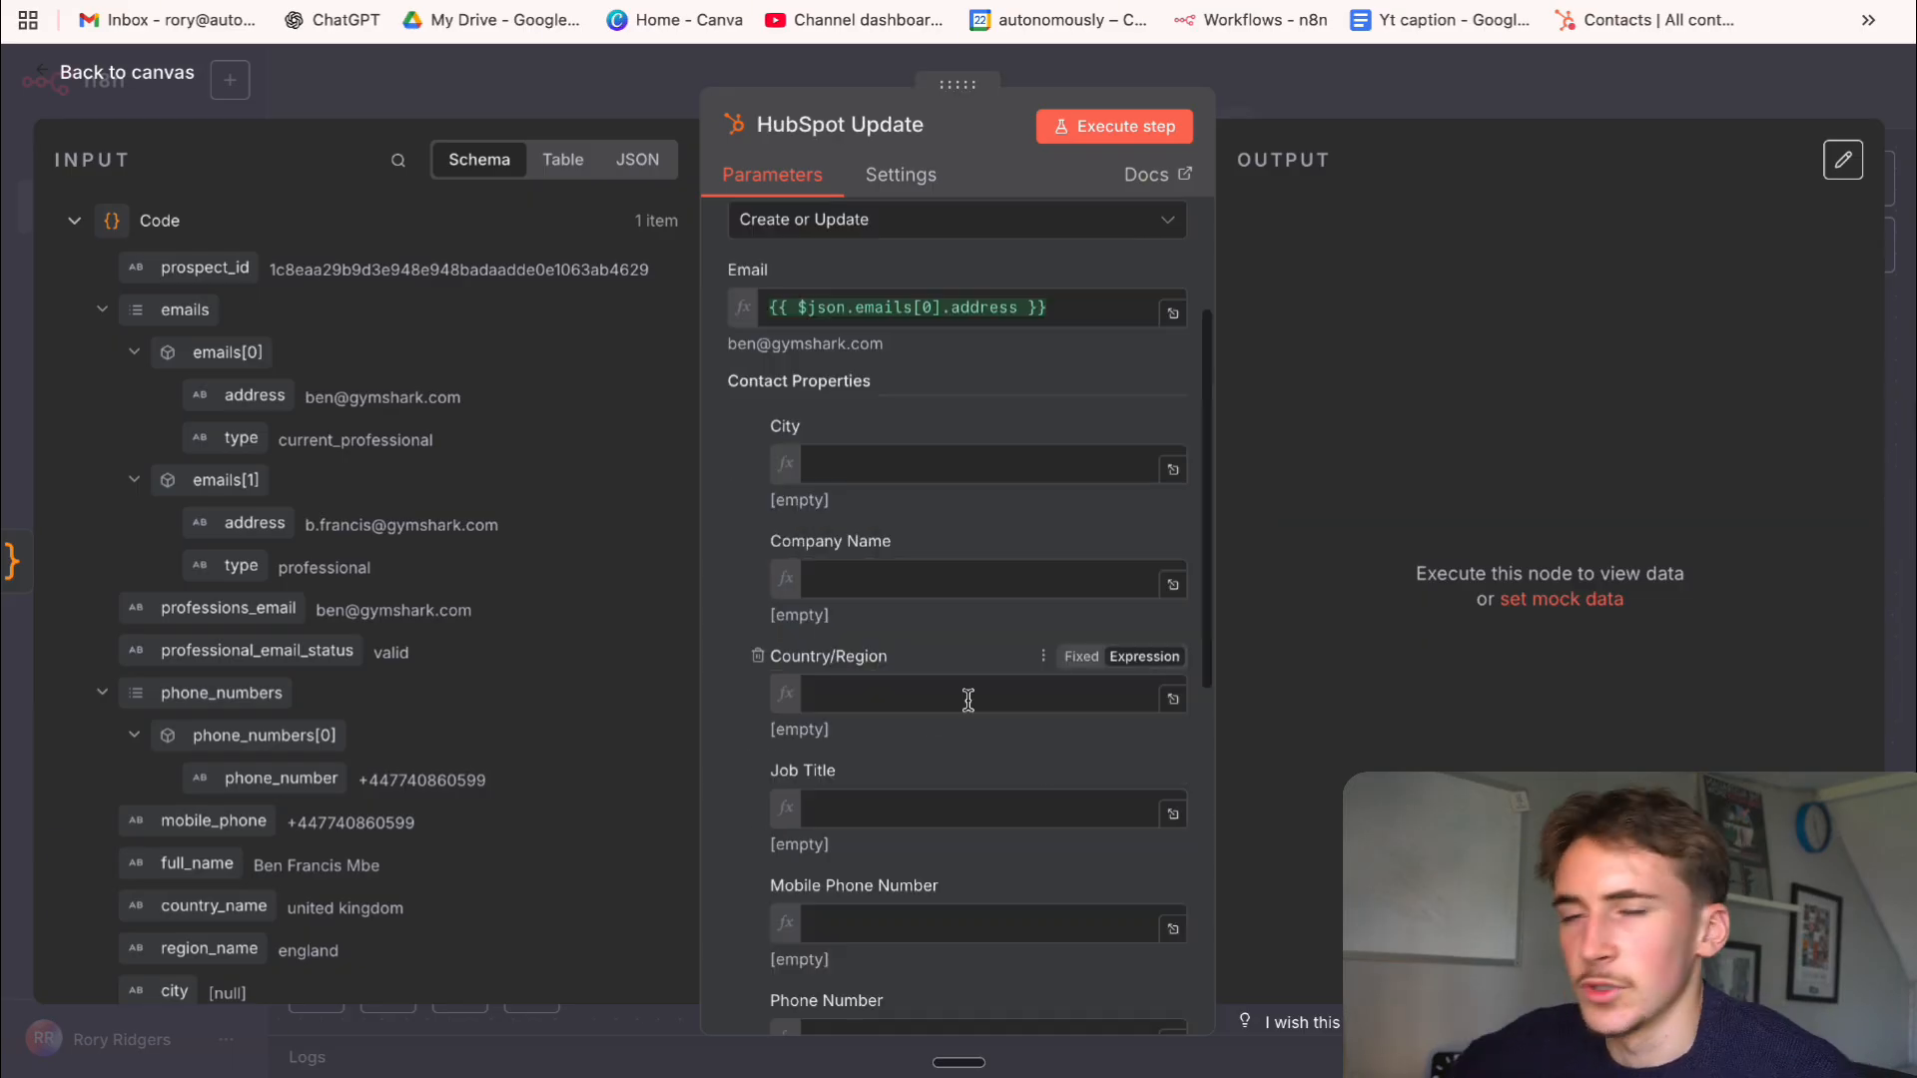
Examine the contact properties of the HubSpot Update node, from City through Website URL and Work Email
scroll(920, 559, down, 3)
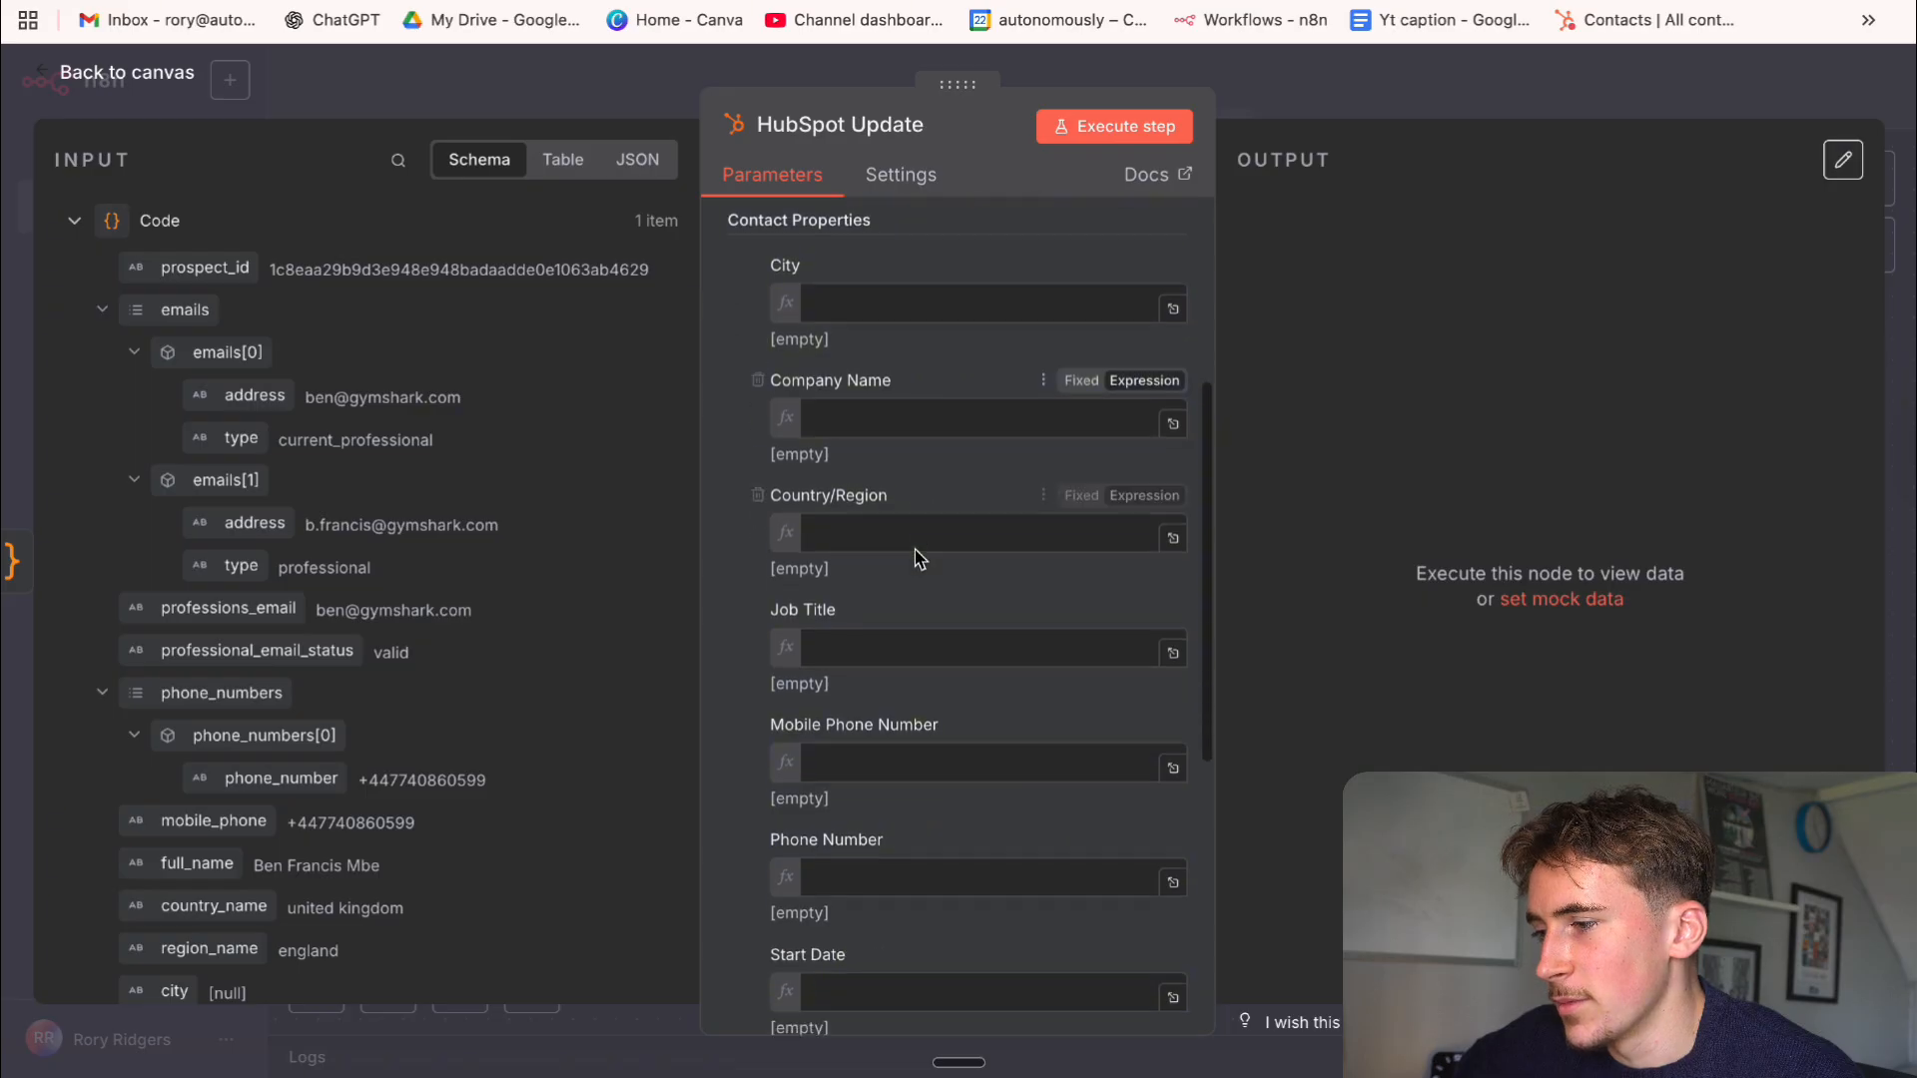
scroll(920, 559, down, 3)
scroll(925, 496, up, 4)
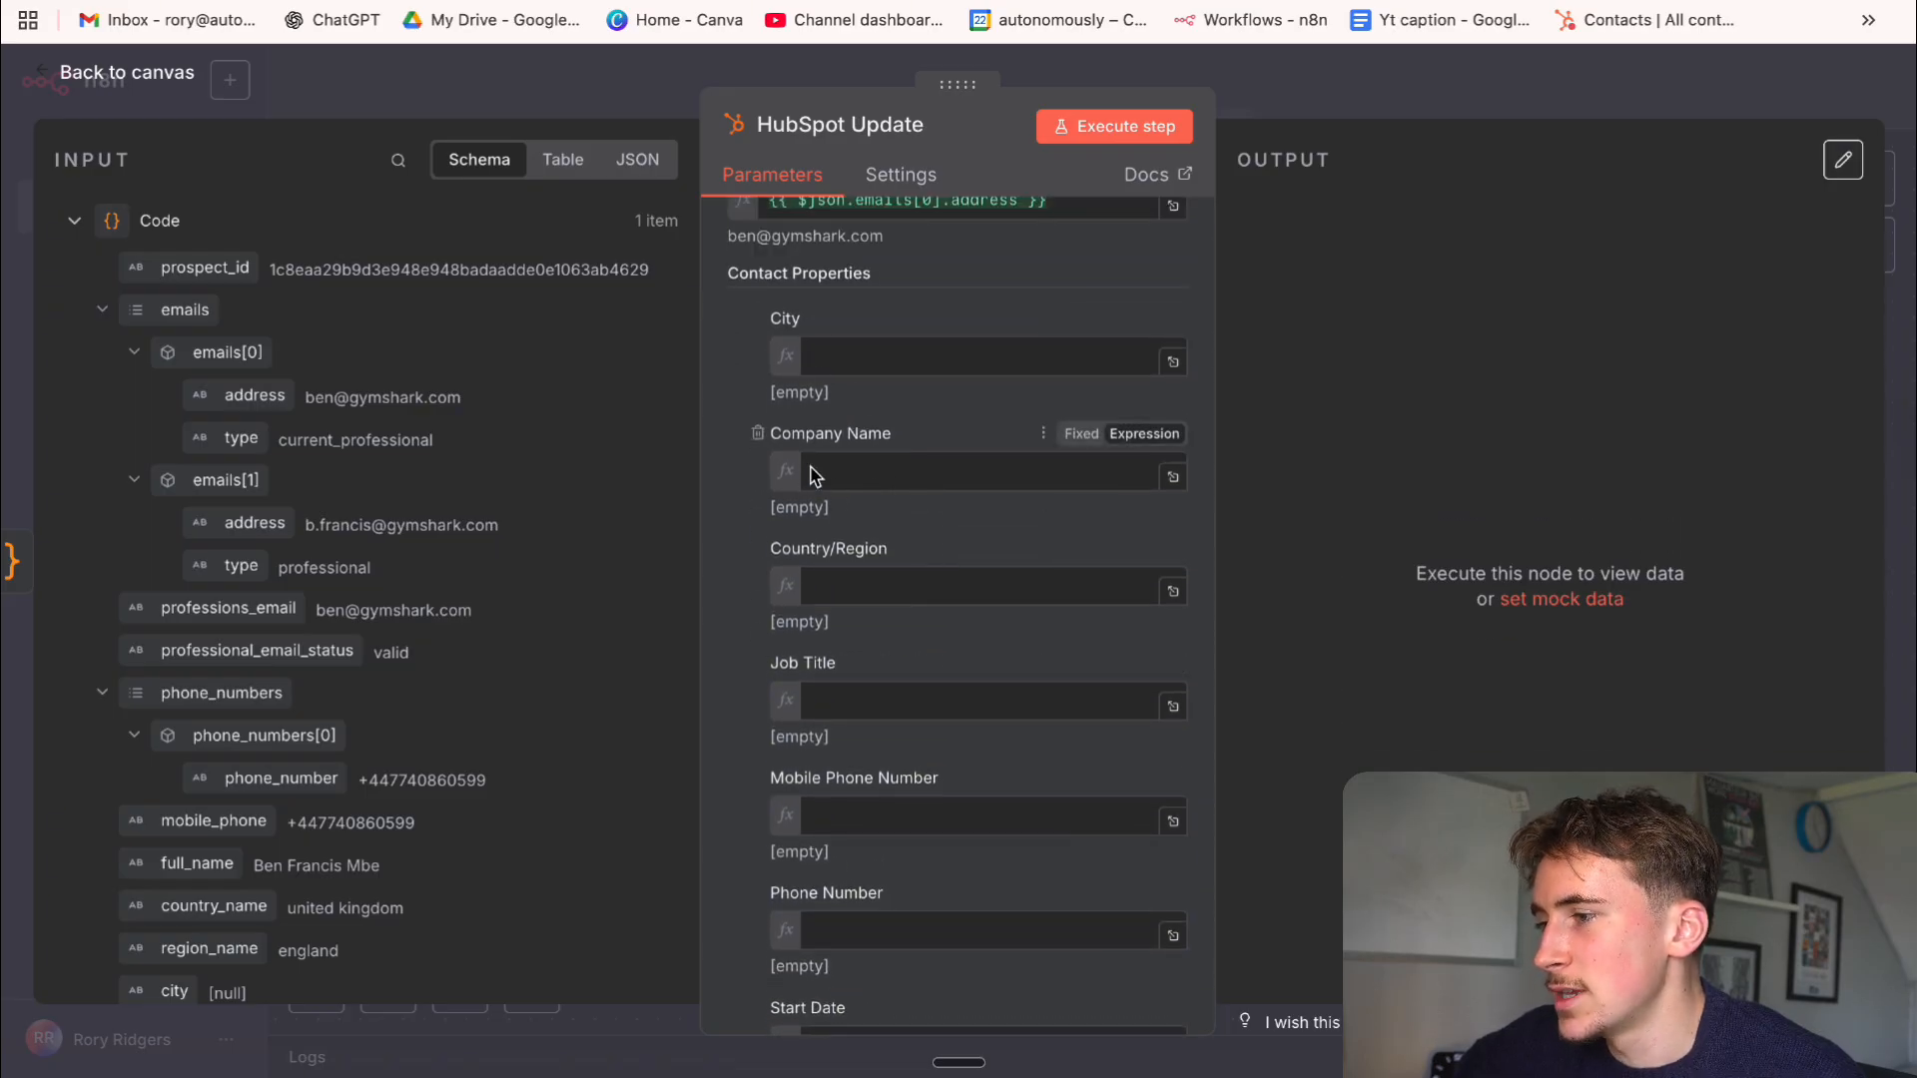
scroll(856, 535, down, 2)
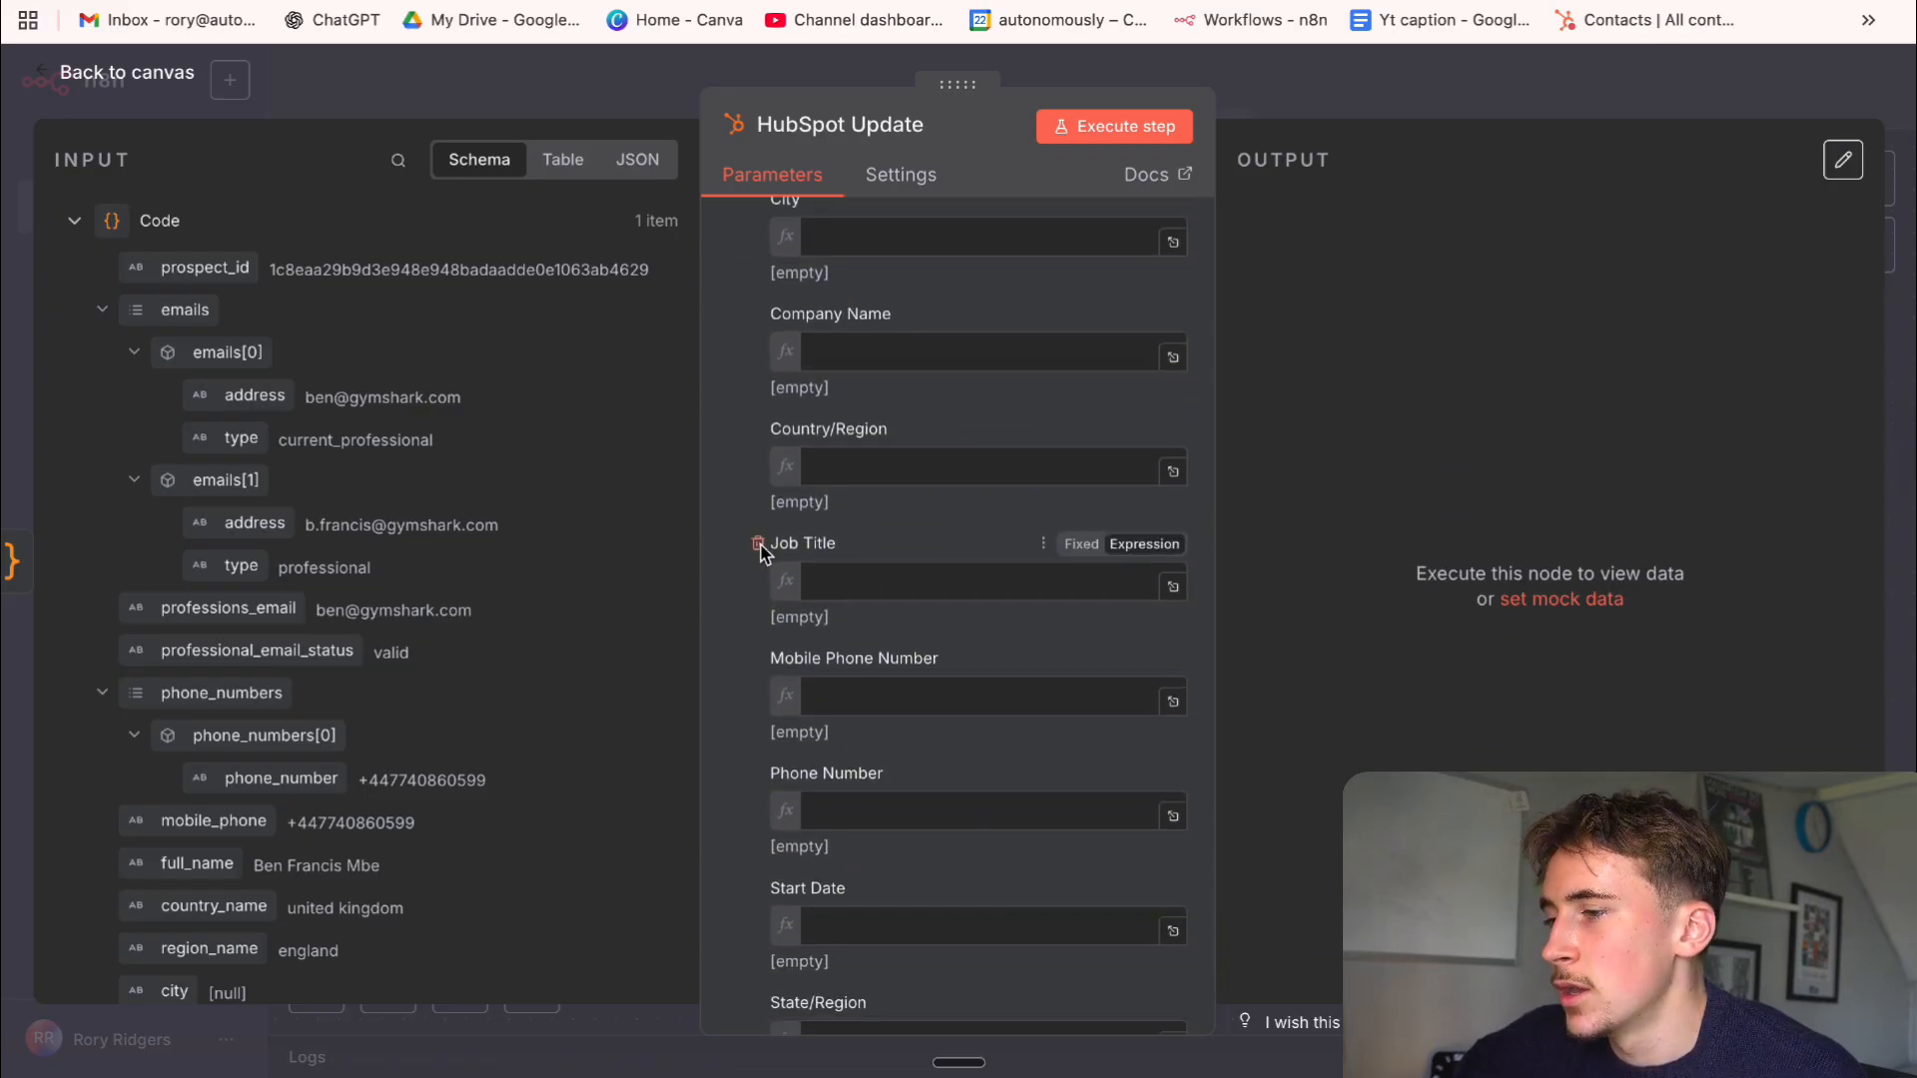
scroll(848, 650, down, 2)
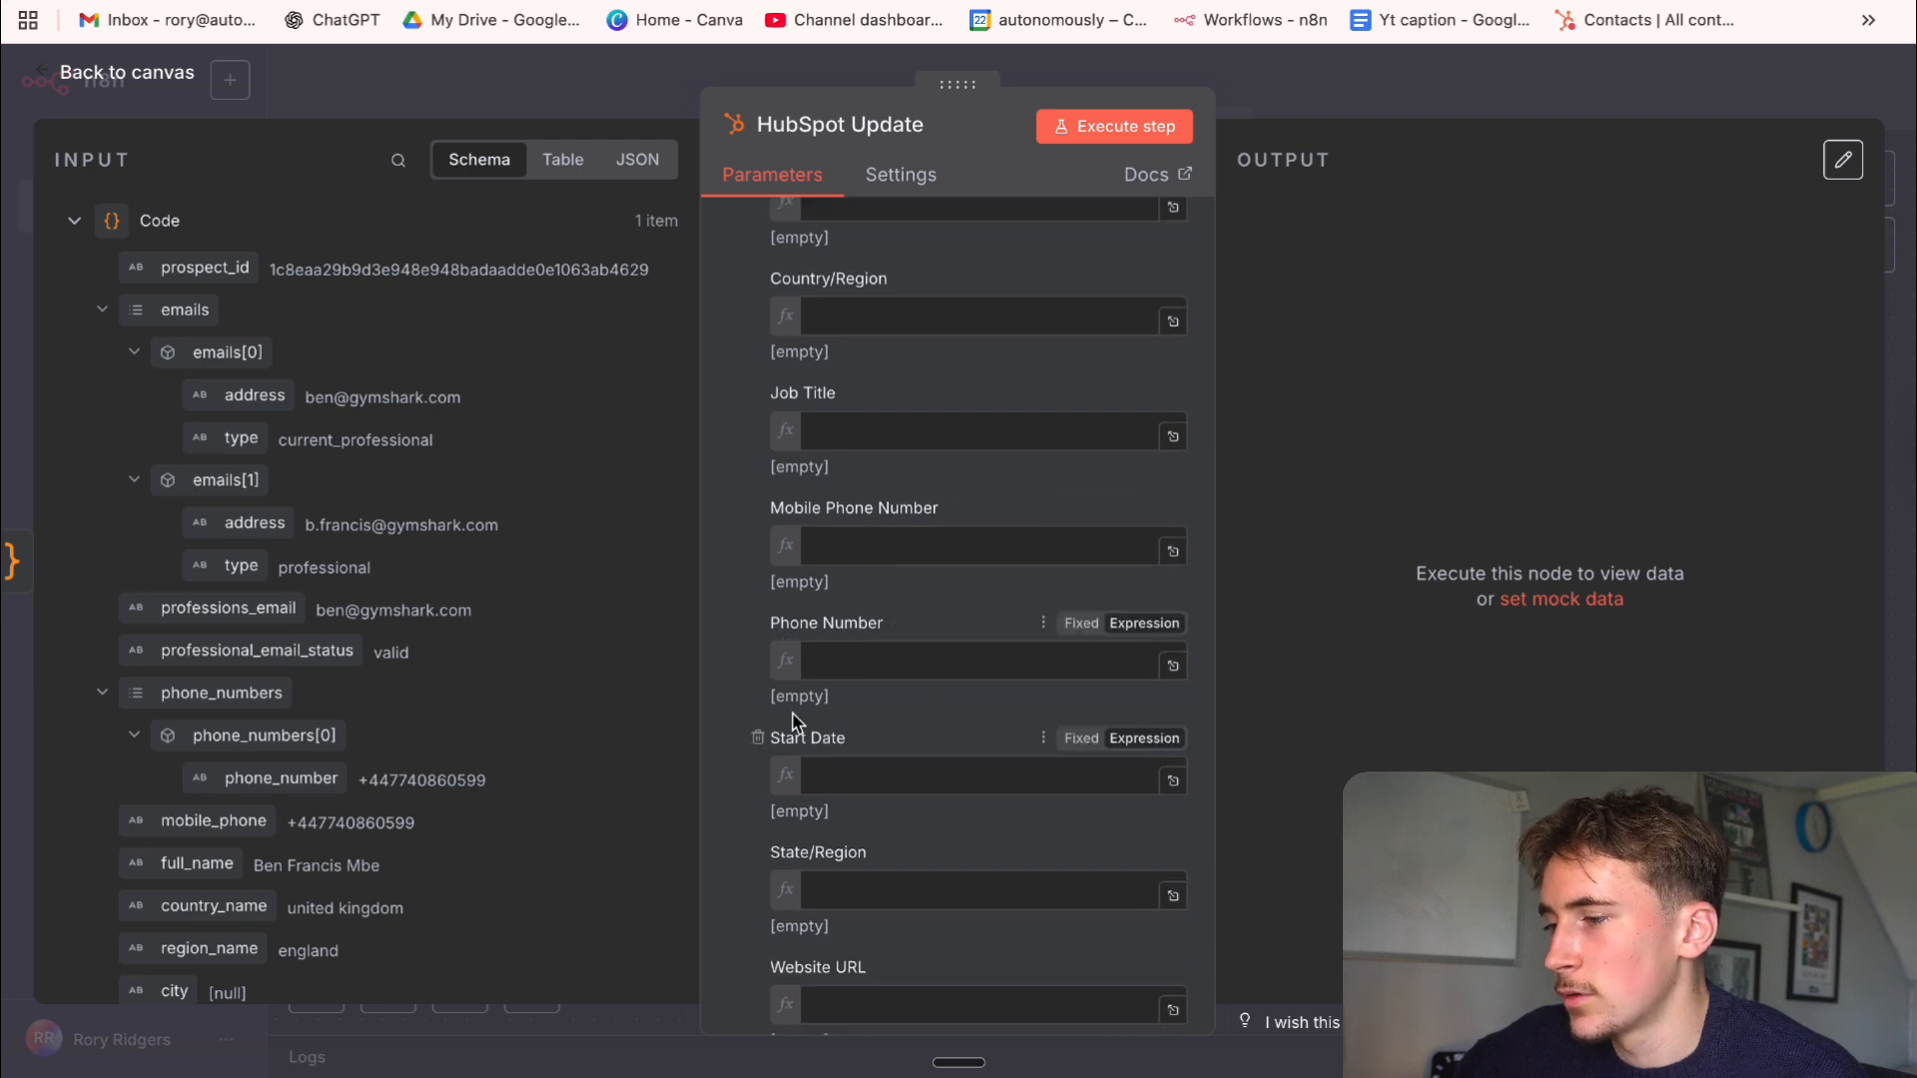
scroll(788, 699, down, 3)
scroll(801, 656, down, 2)
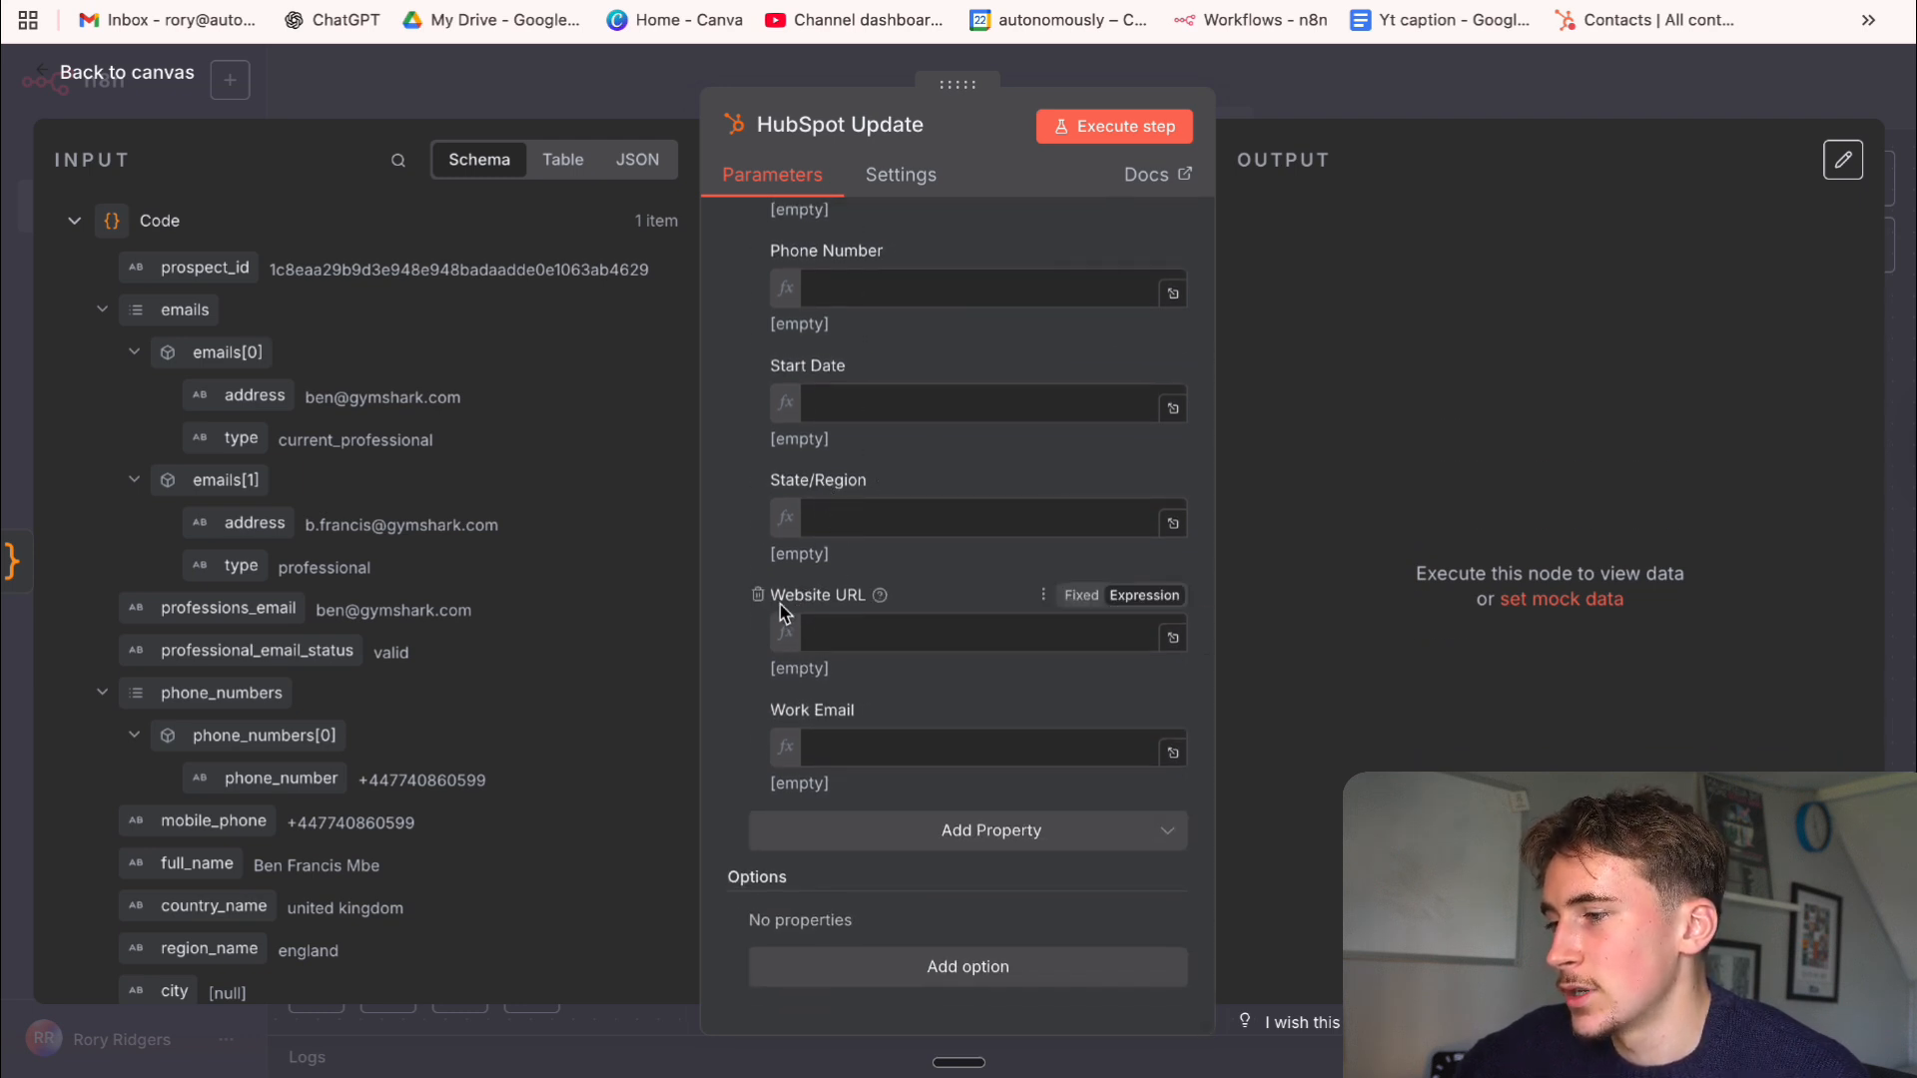
scroll(899, 499, up, 10)
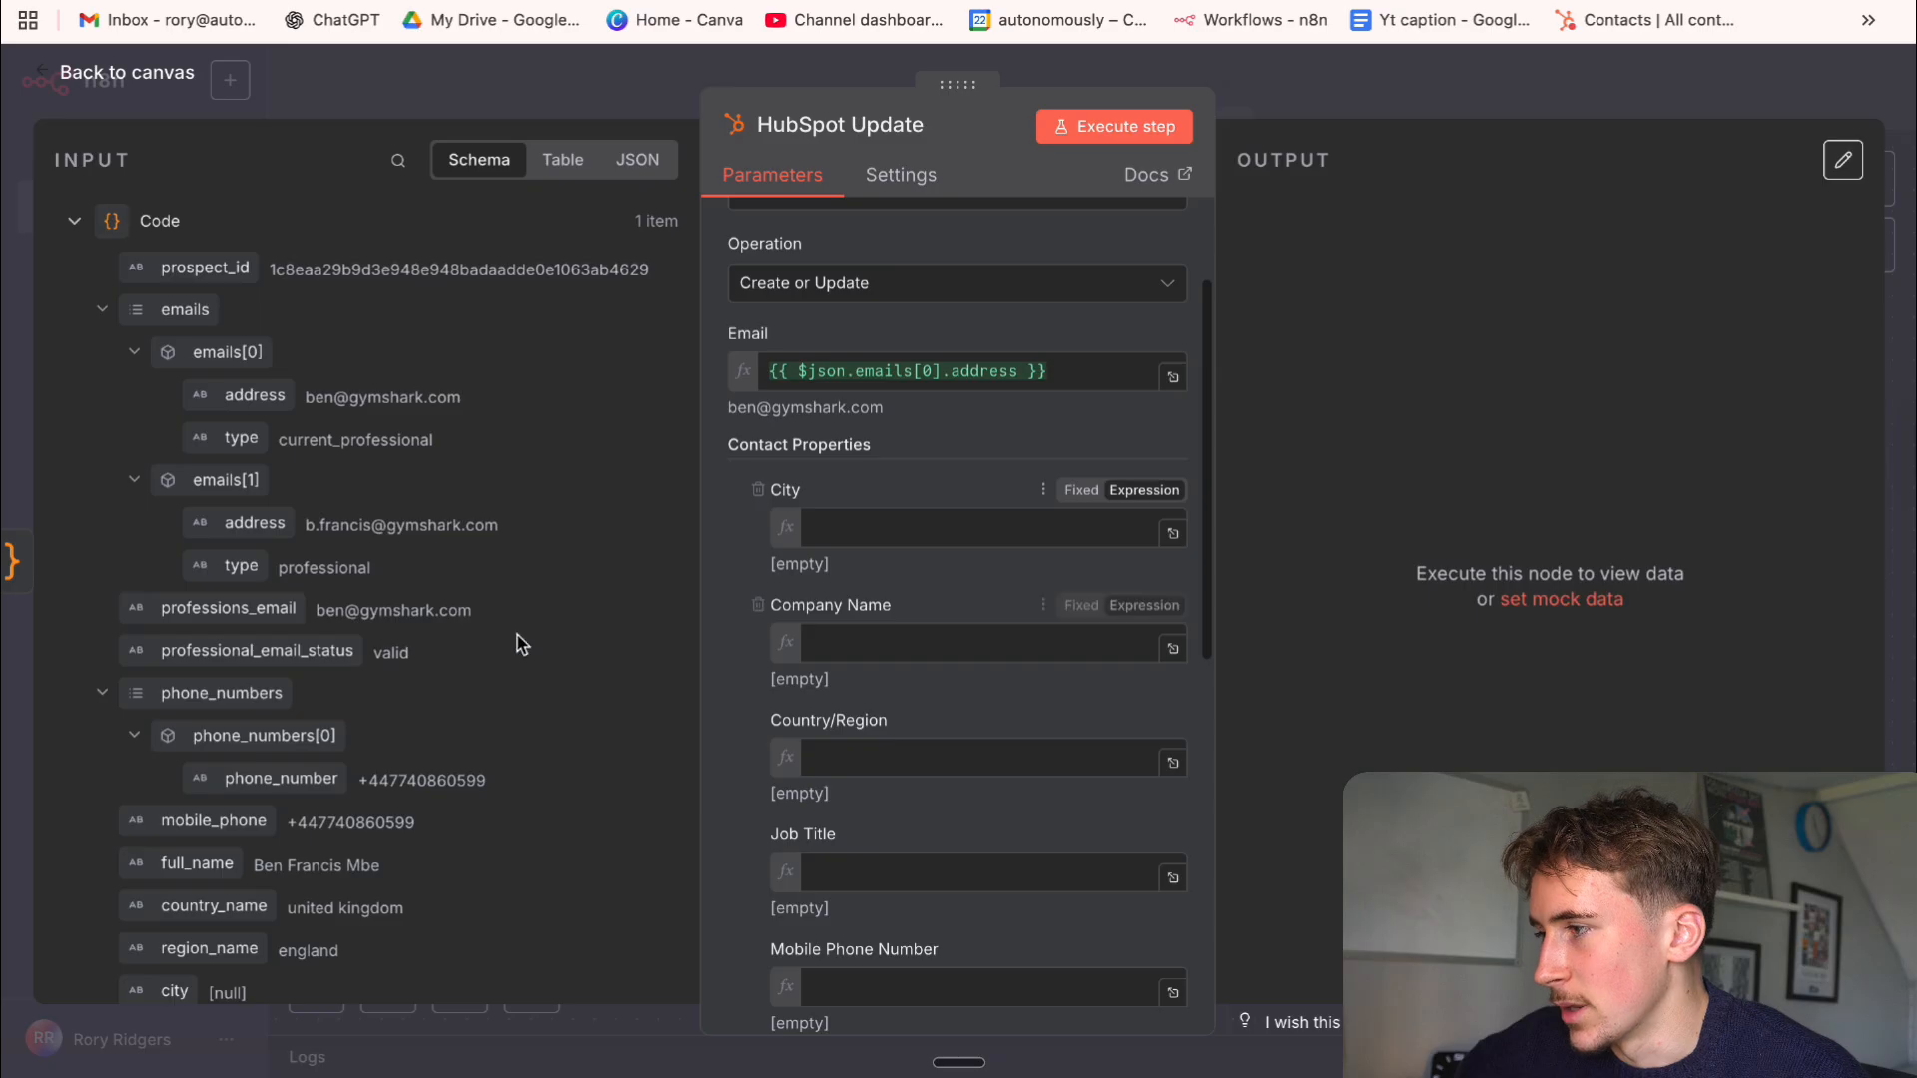
Map the City contact property to the Code node's city field, {{ $json.city }}
scroll(220, 385, down, 5)
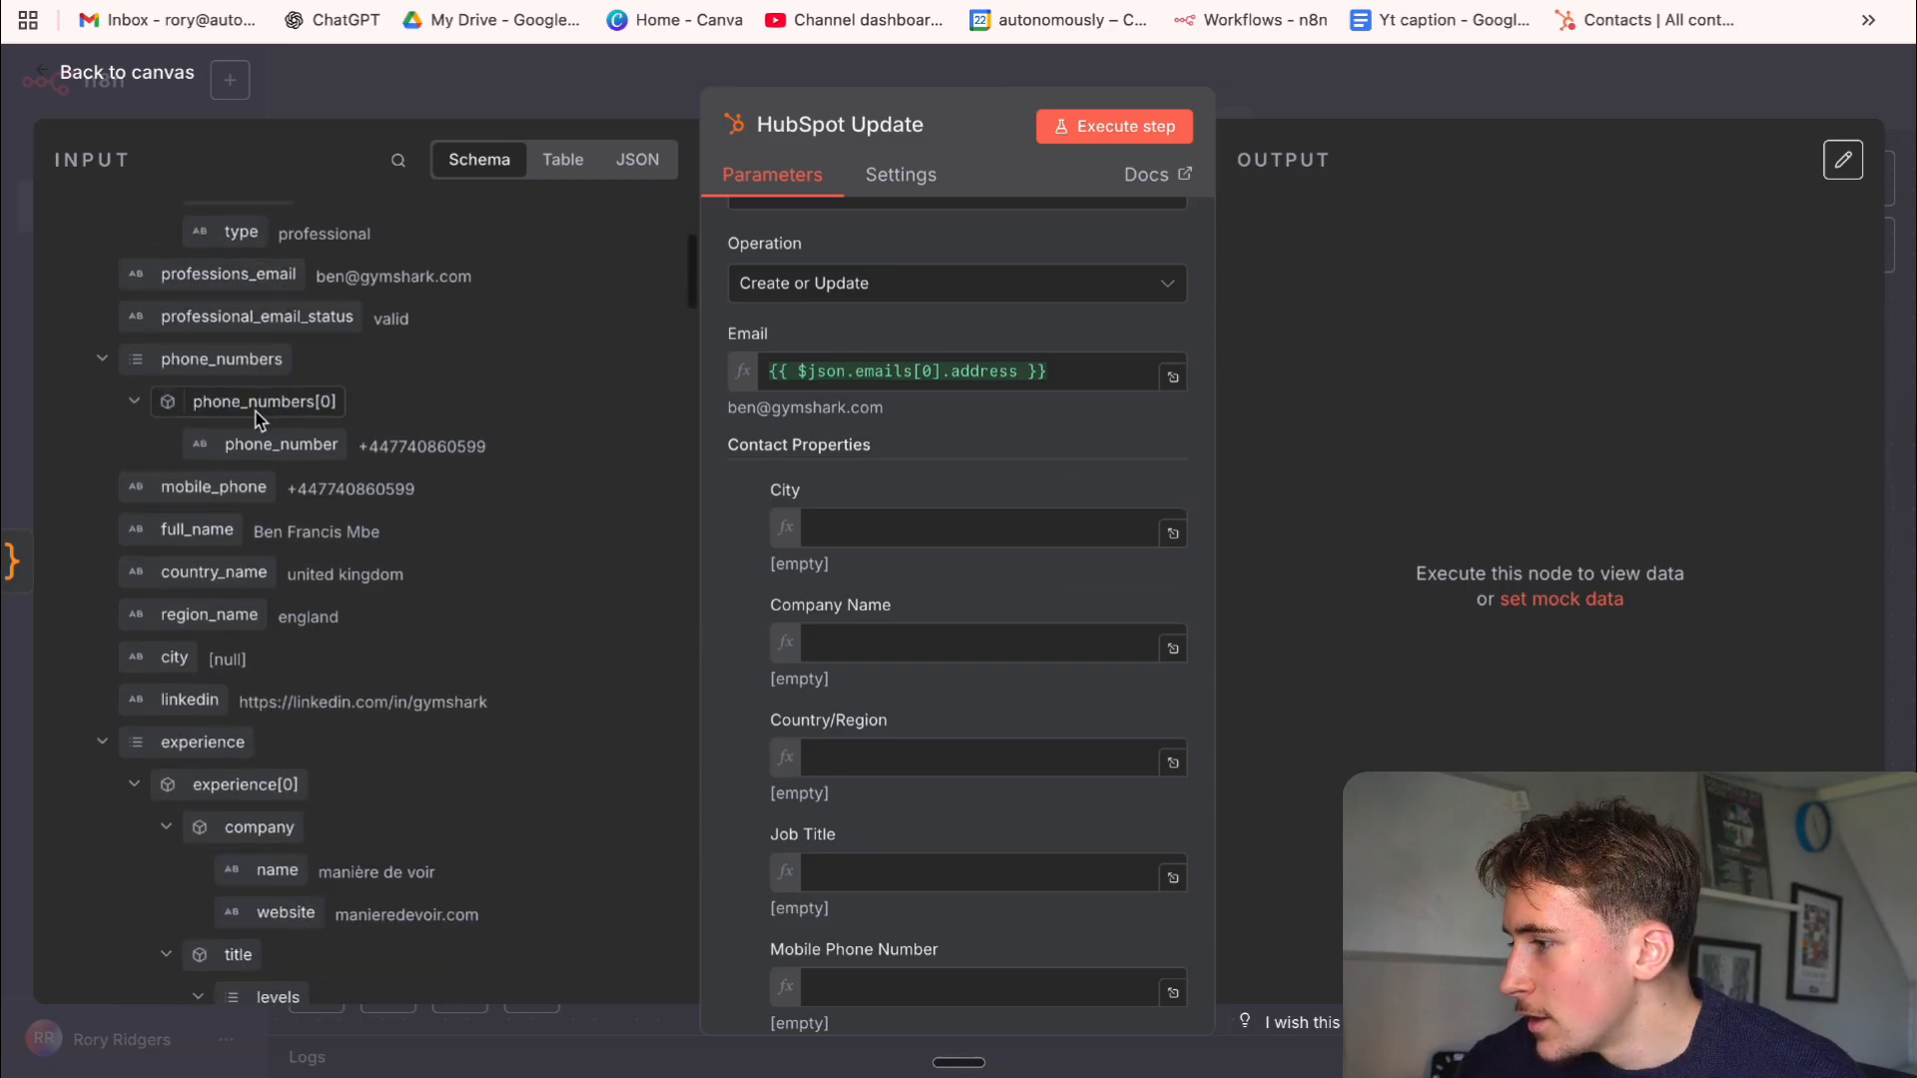
scroll(209, 383, down, 1)
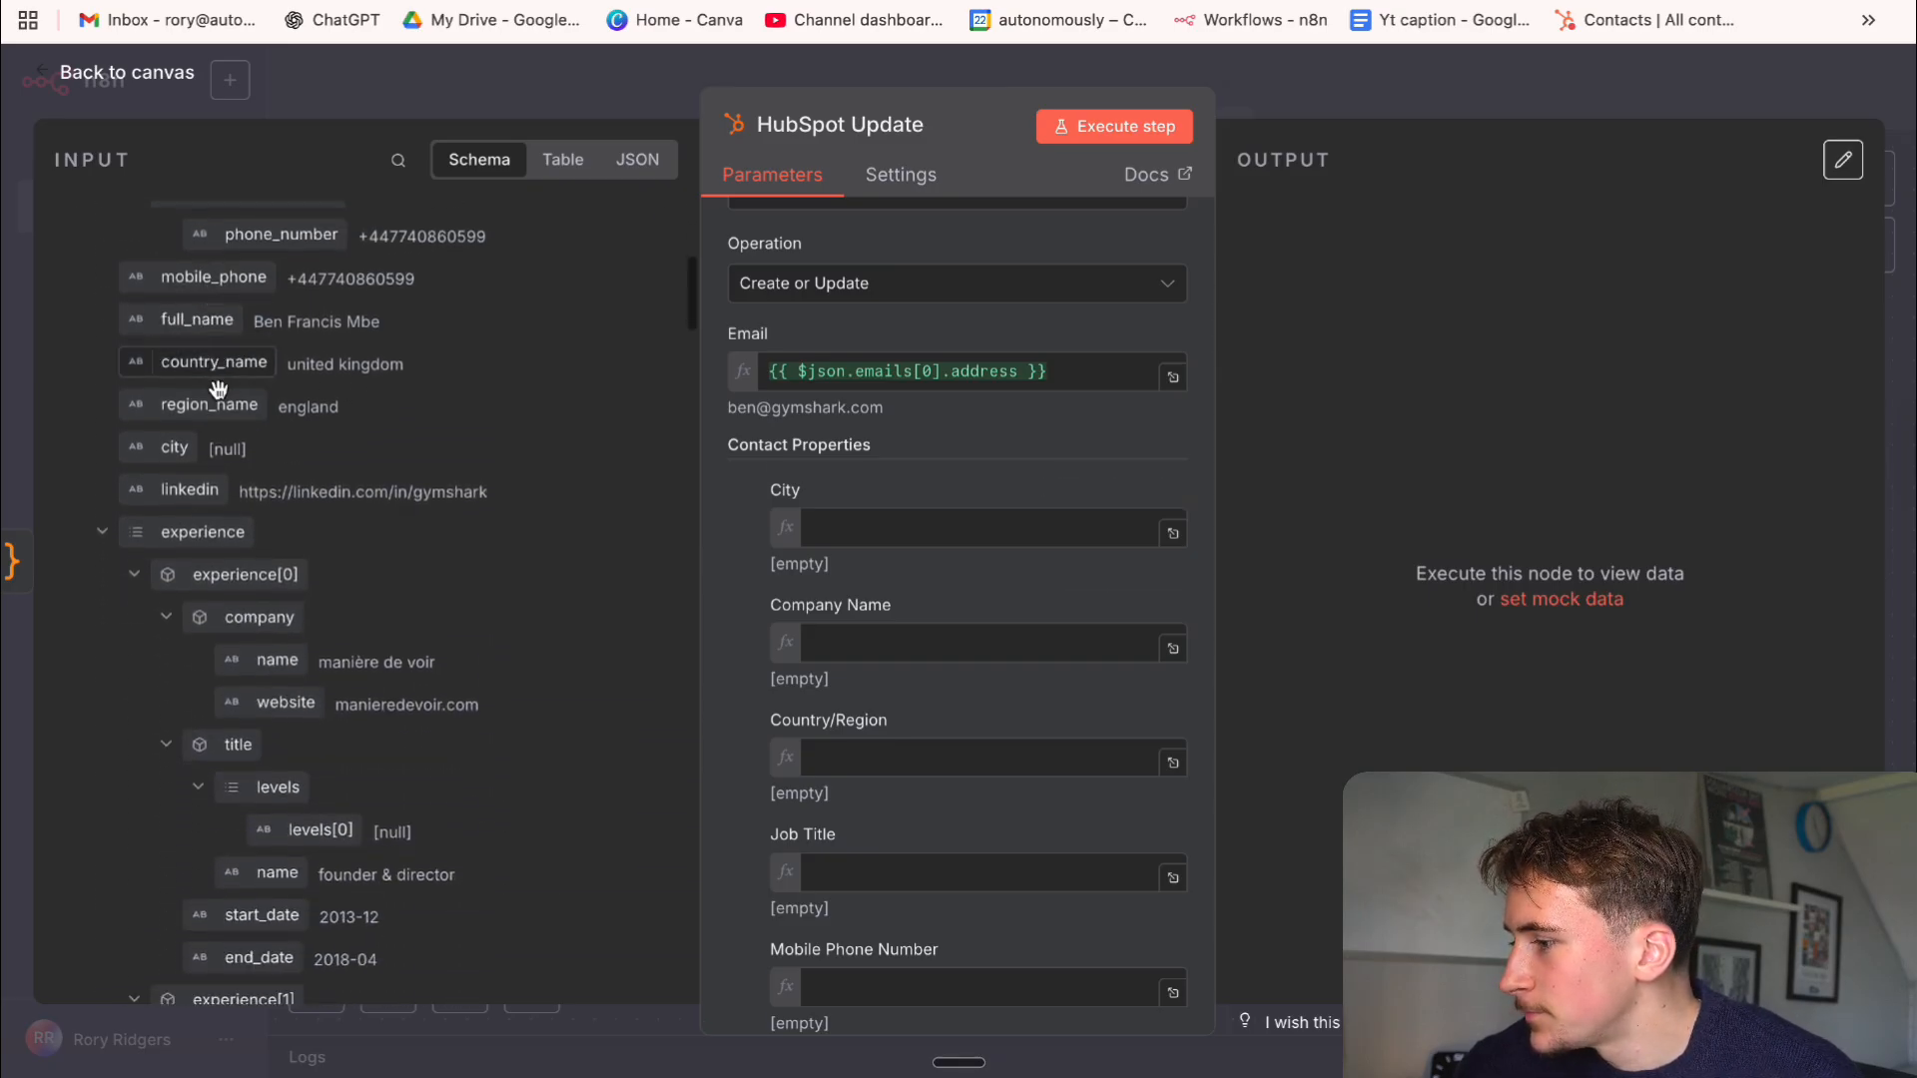
scroll(212, 400, up, 1)
drag(170, 529, 878, 505)
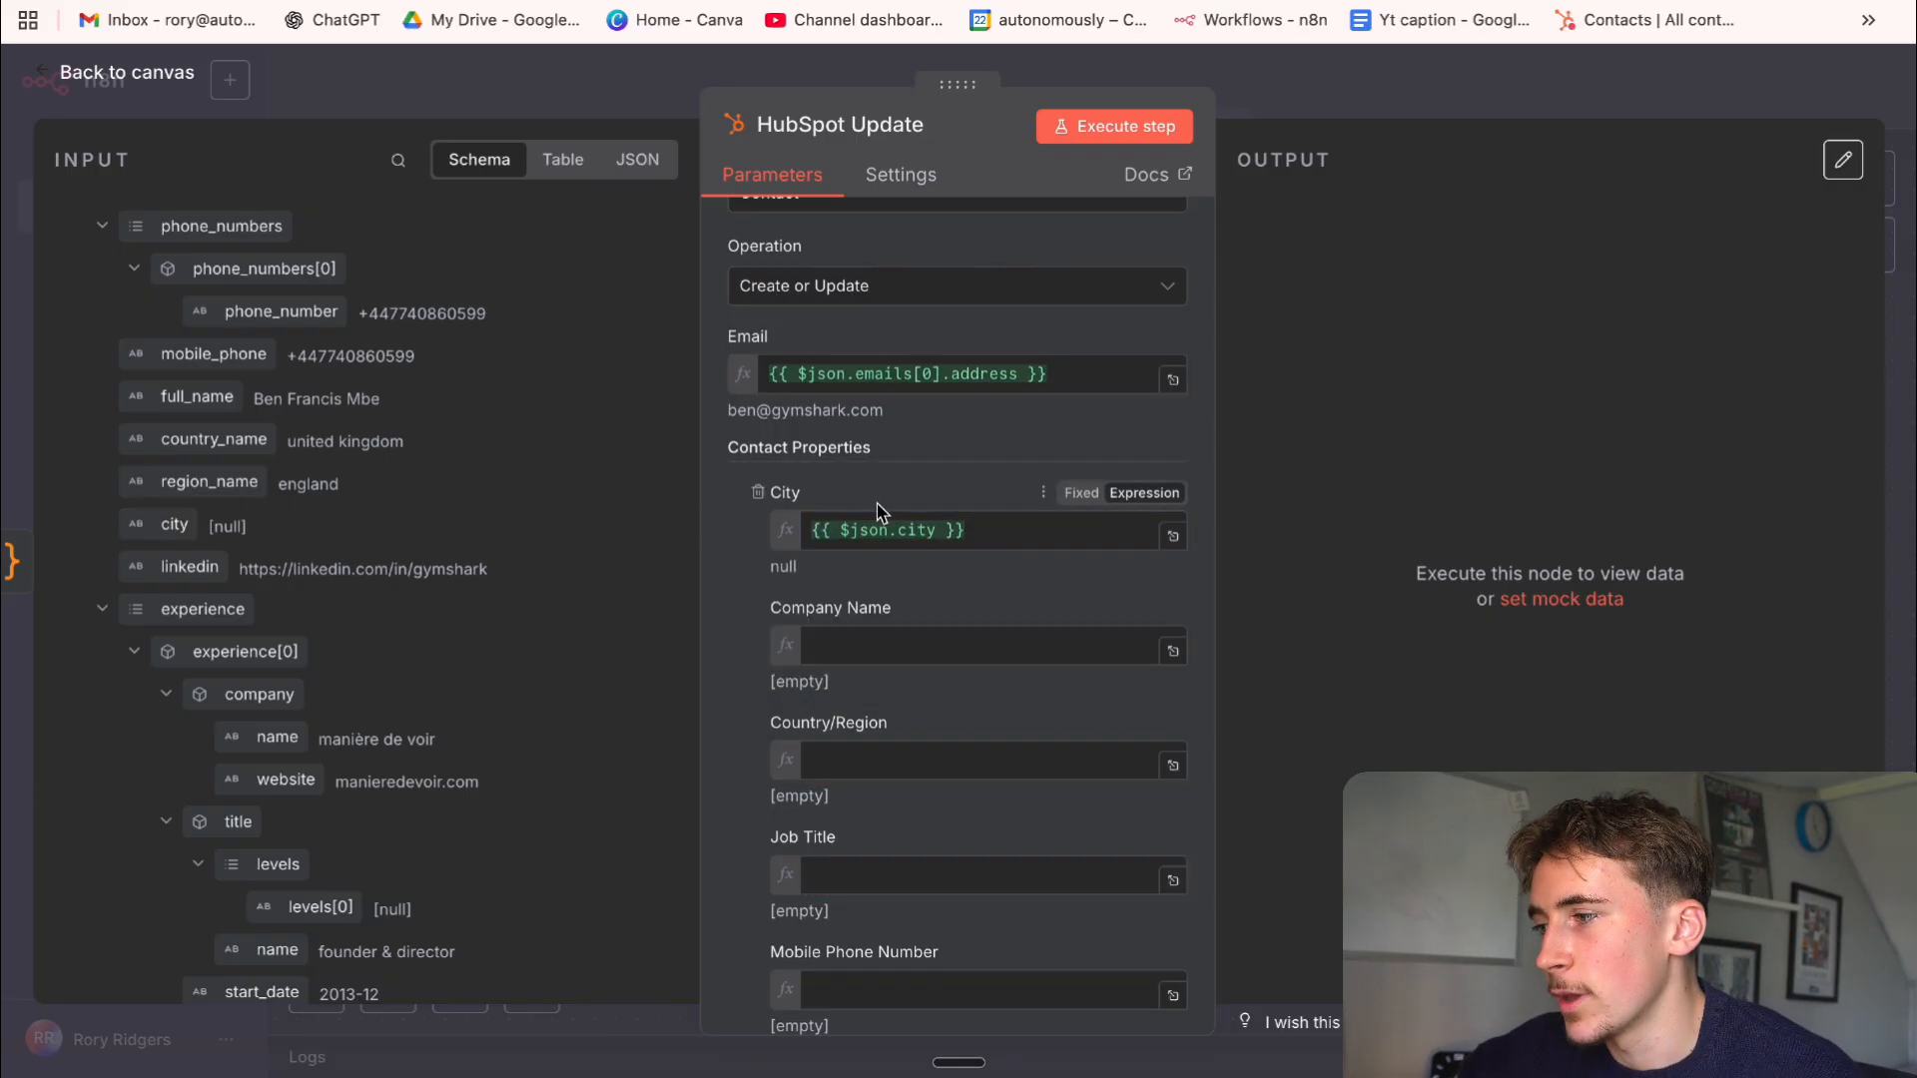
Map Company Name to the company name in experience[1] and Country/Region to {{ $json.country_name }}
scroll(410, 454, up, 5)
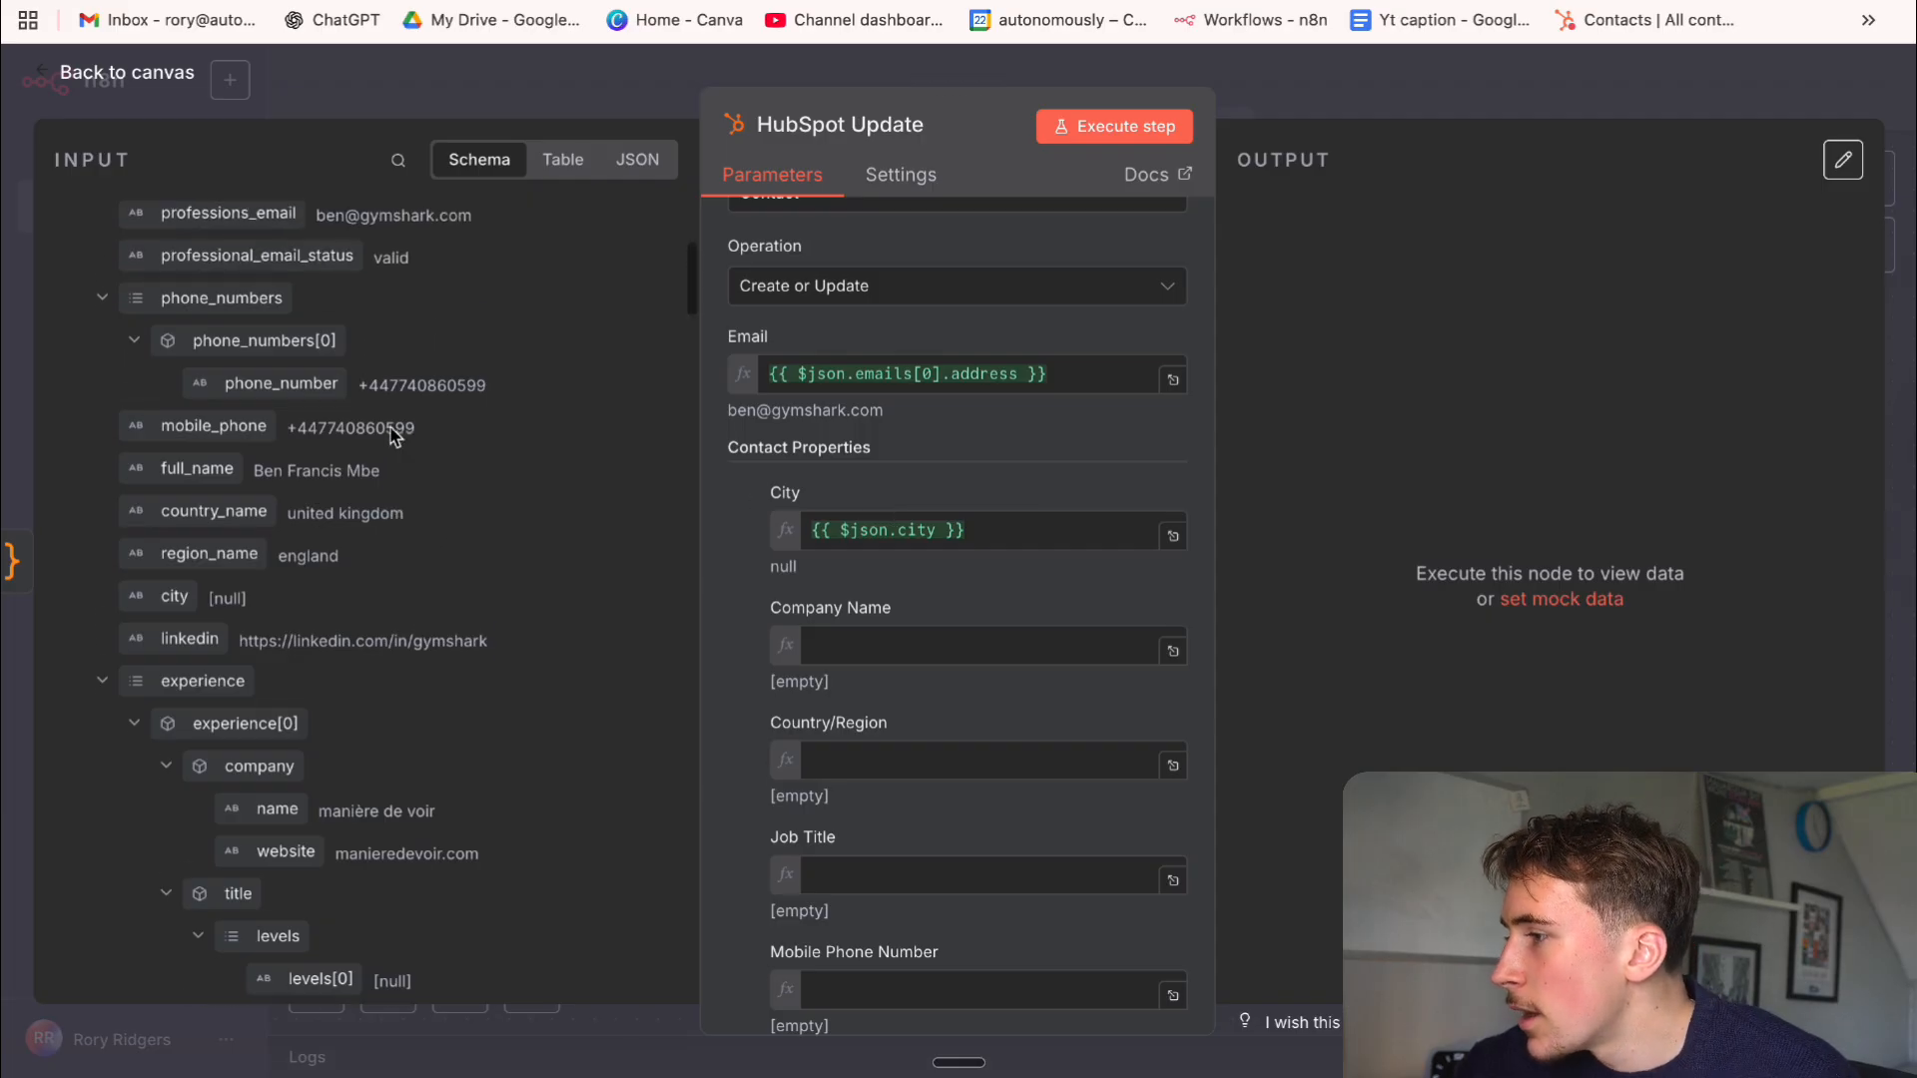
scroll(419, 445, up, 1)
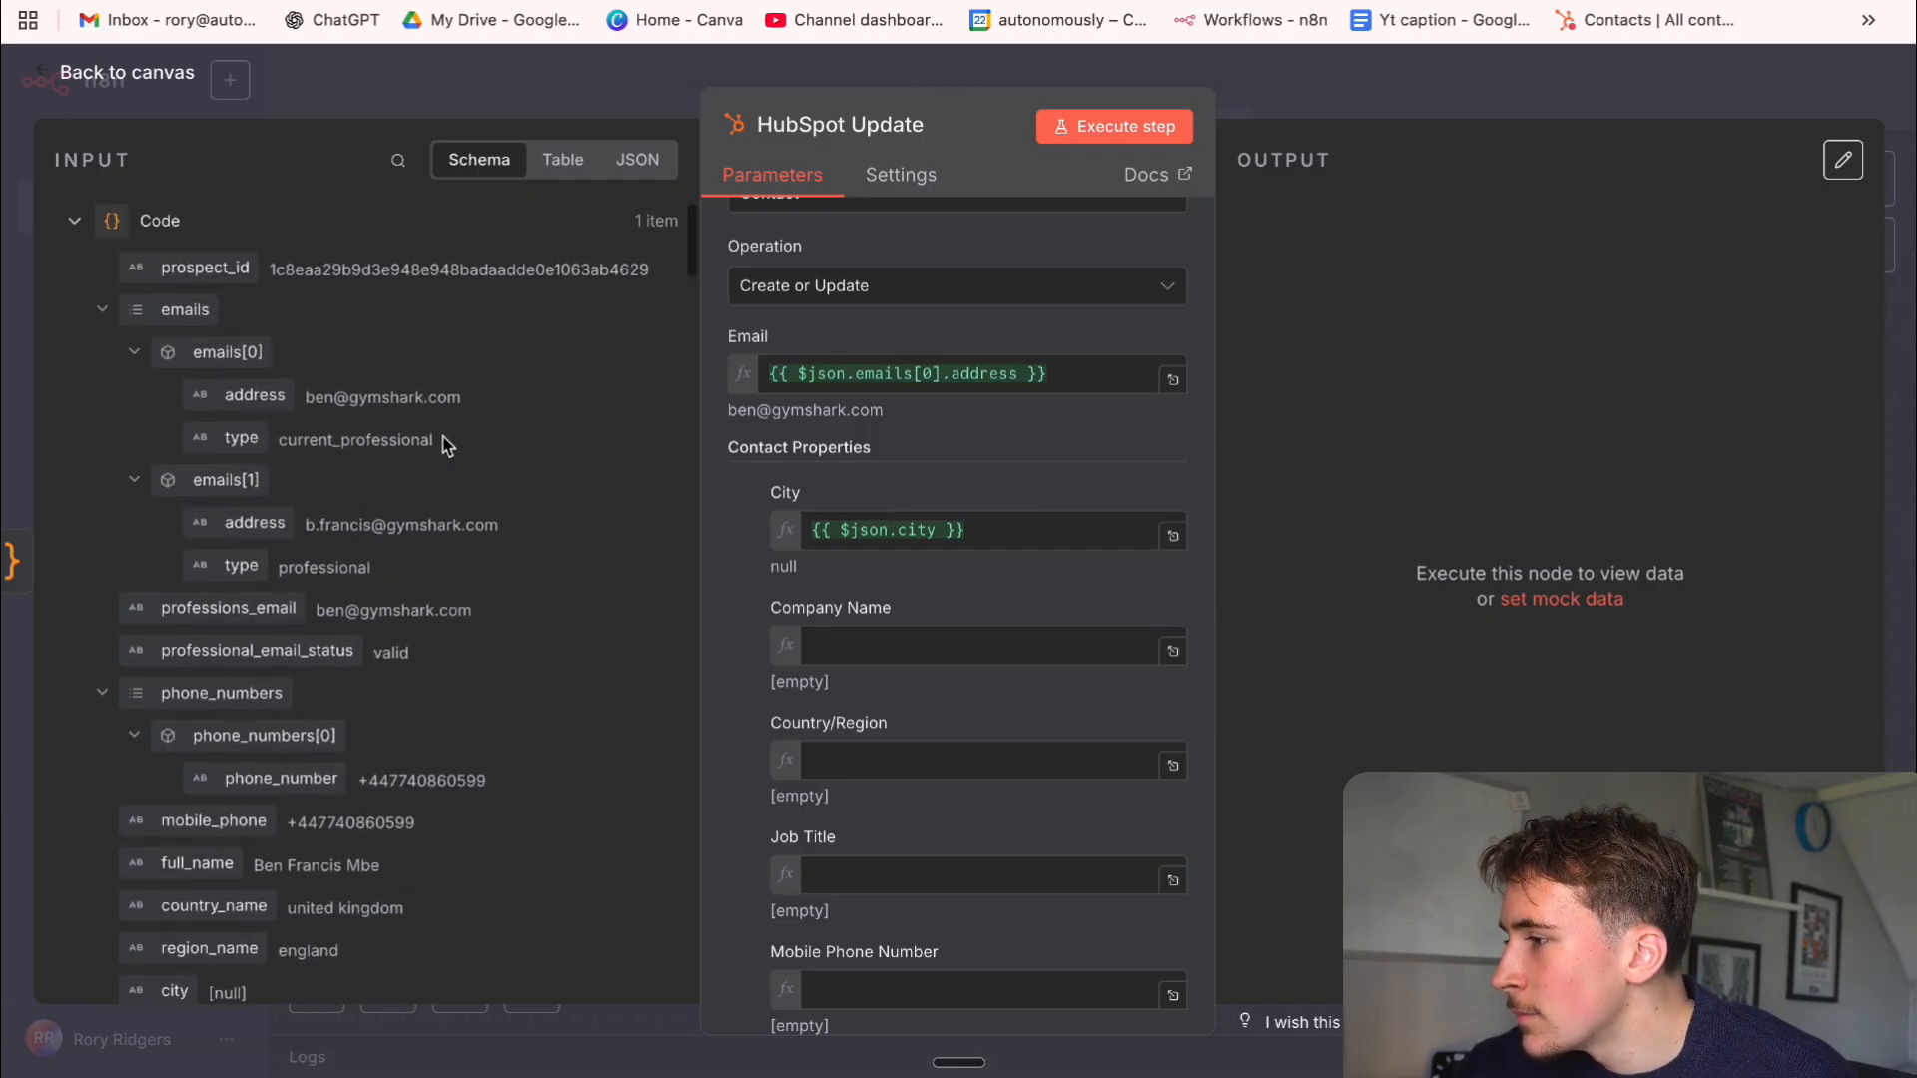
scroll(422, 526, down, 10)
drag(277, 456, 857, 644)
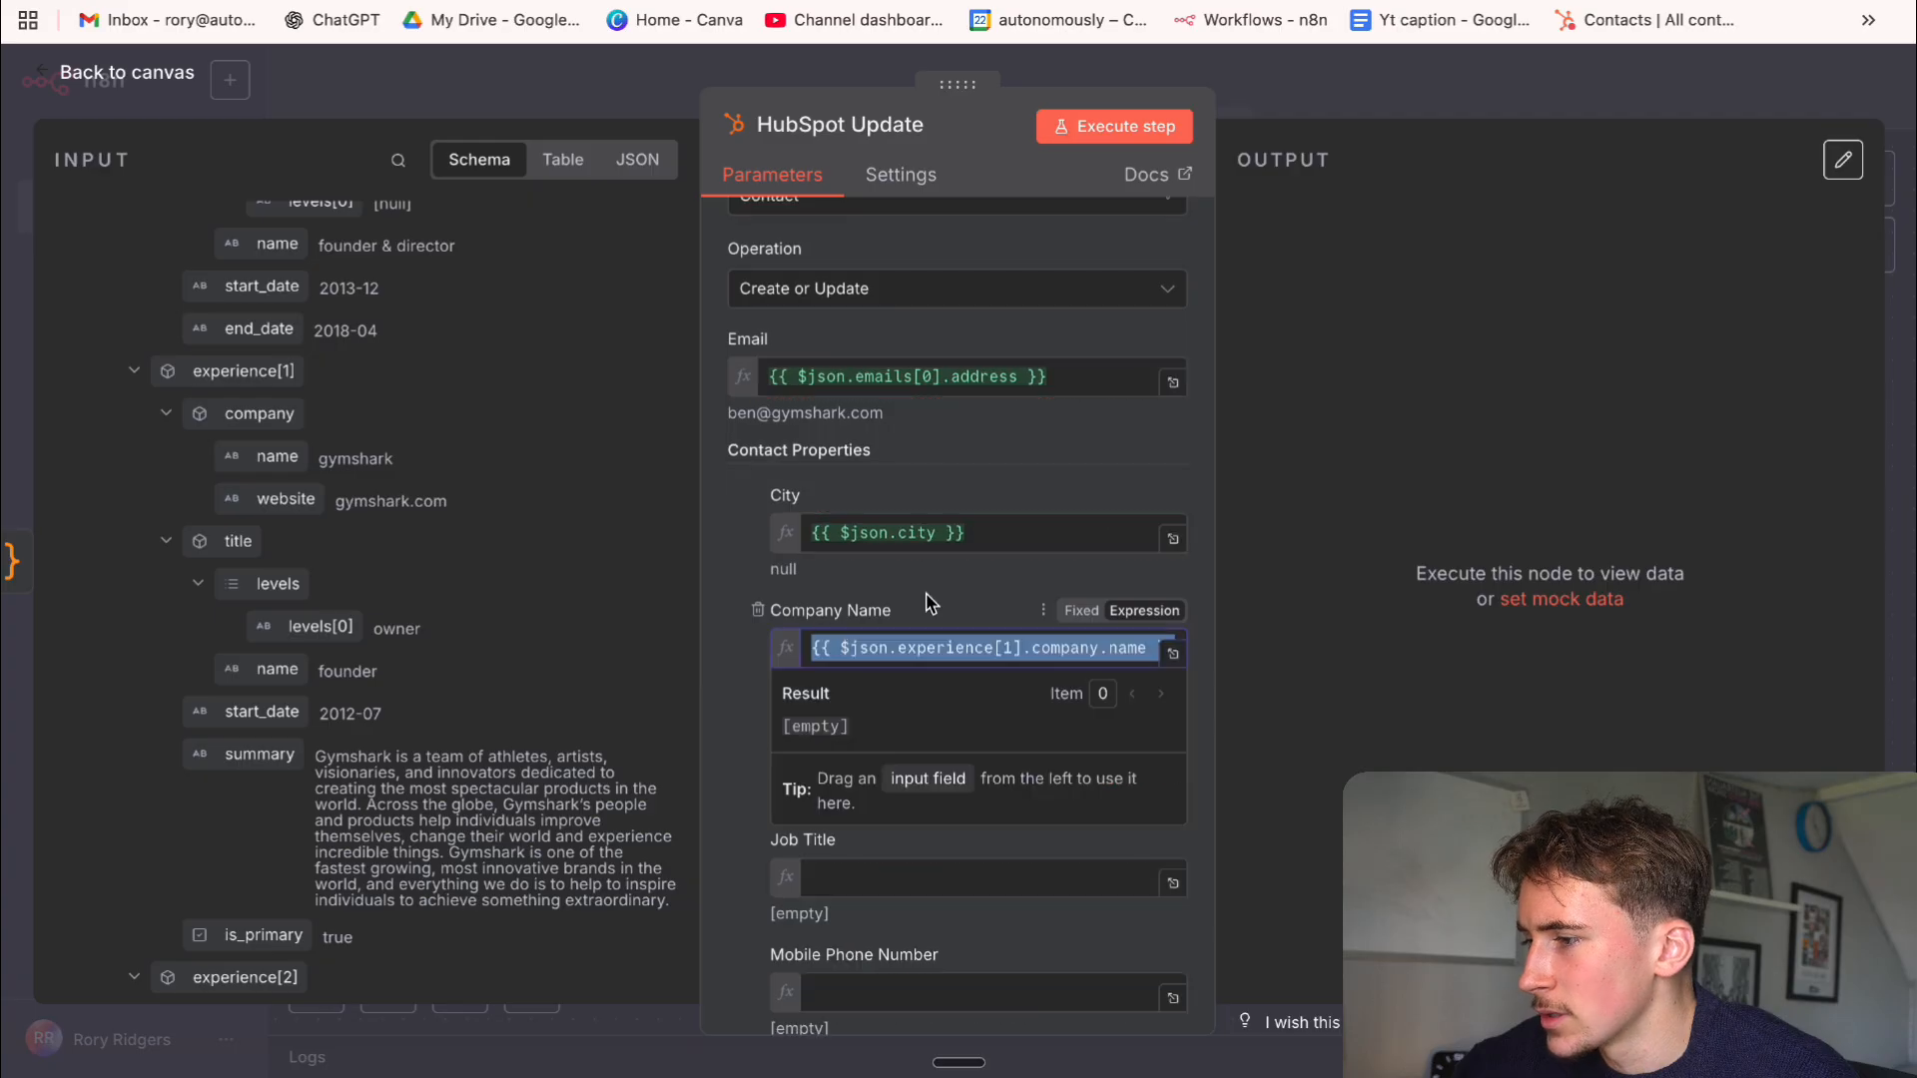
click(981, 593)
scroll(446, 475, up, 10)
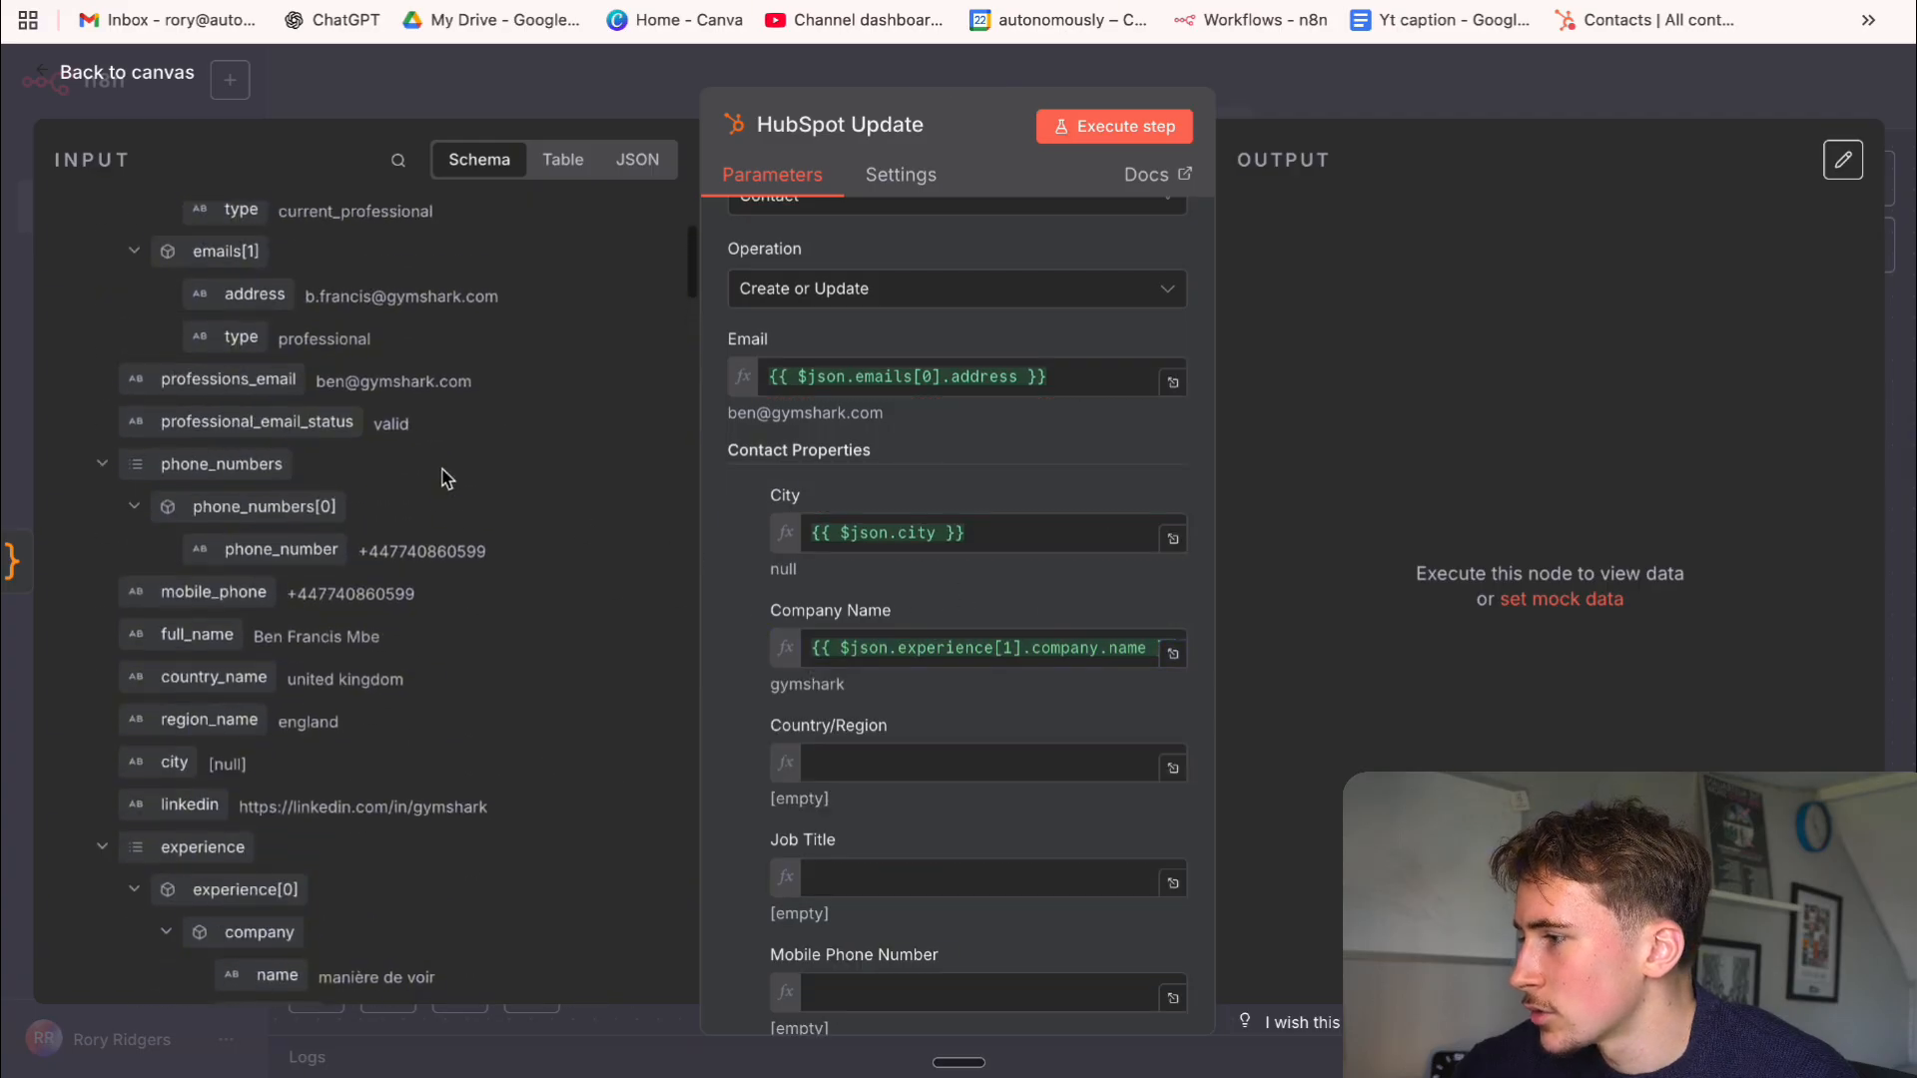
drag(214, 641, 933, 769)
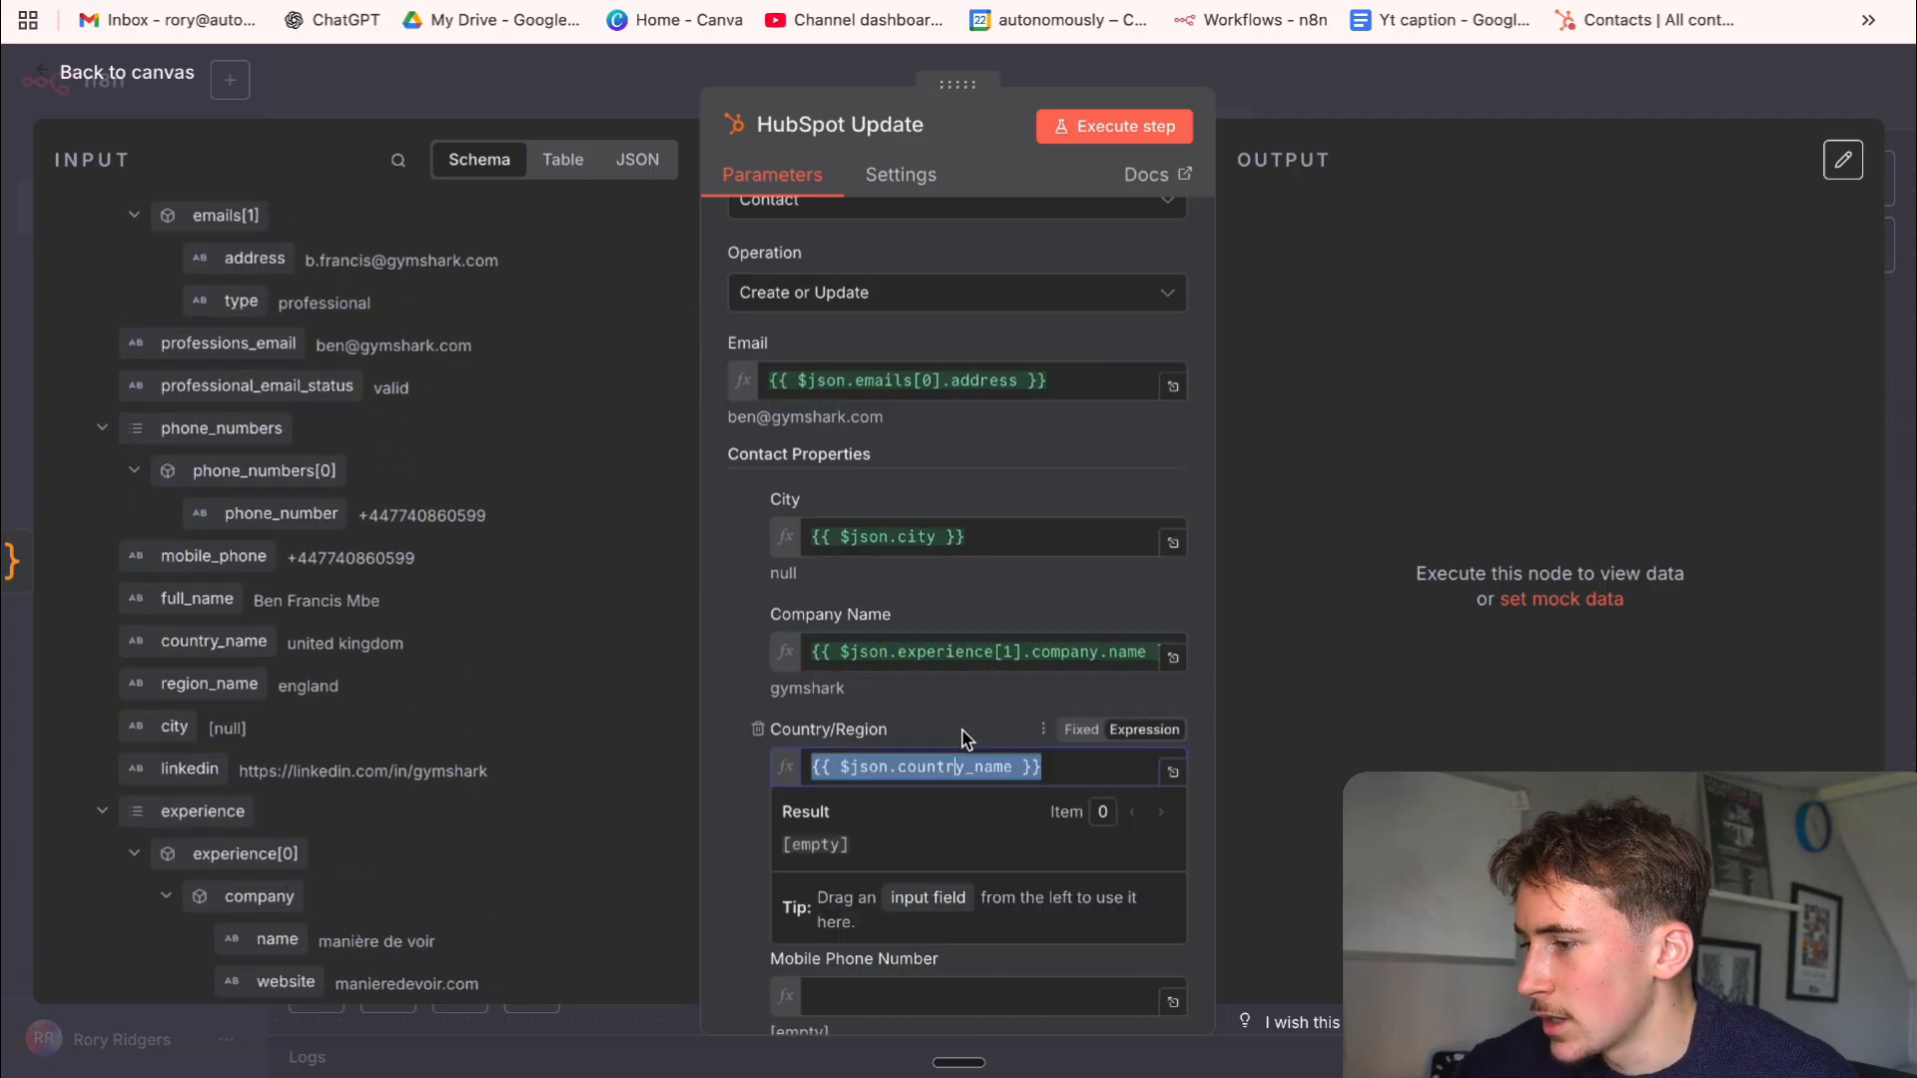
Find the Gymshark entry in the input's work experience and map Job Title to {{ $json.experience[1].title.name }}
scroll(829, 659, down, 2)
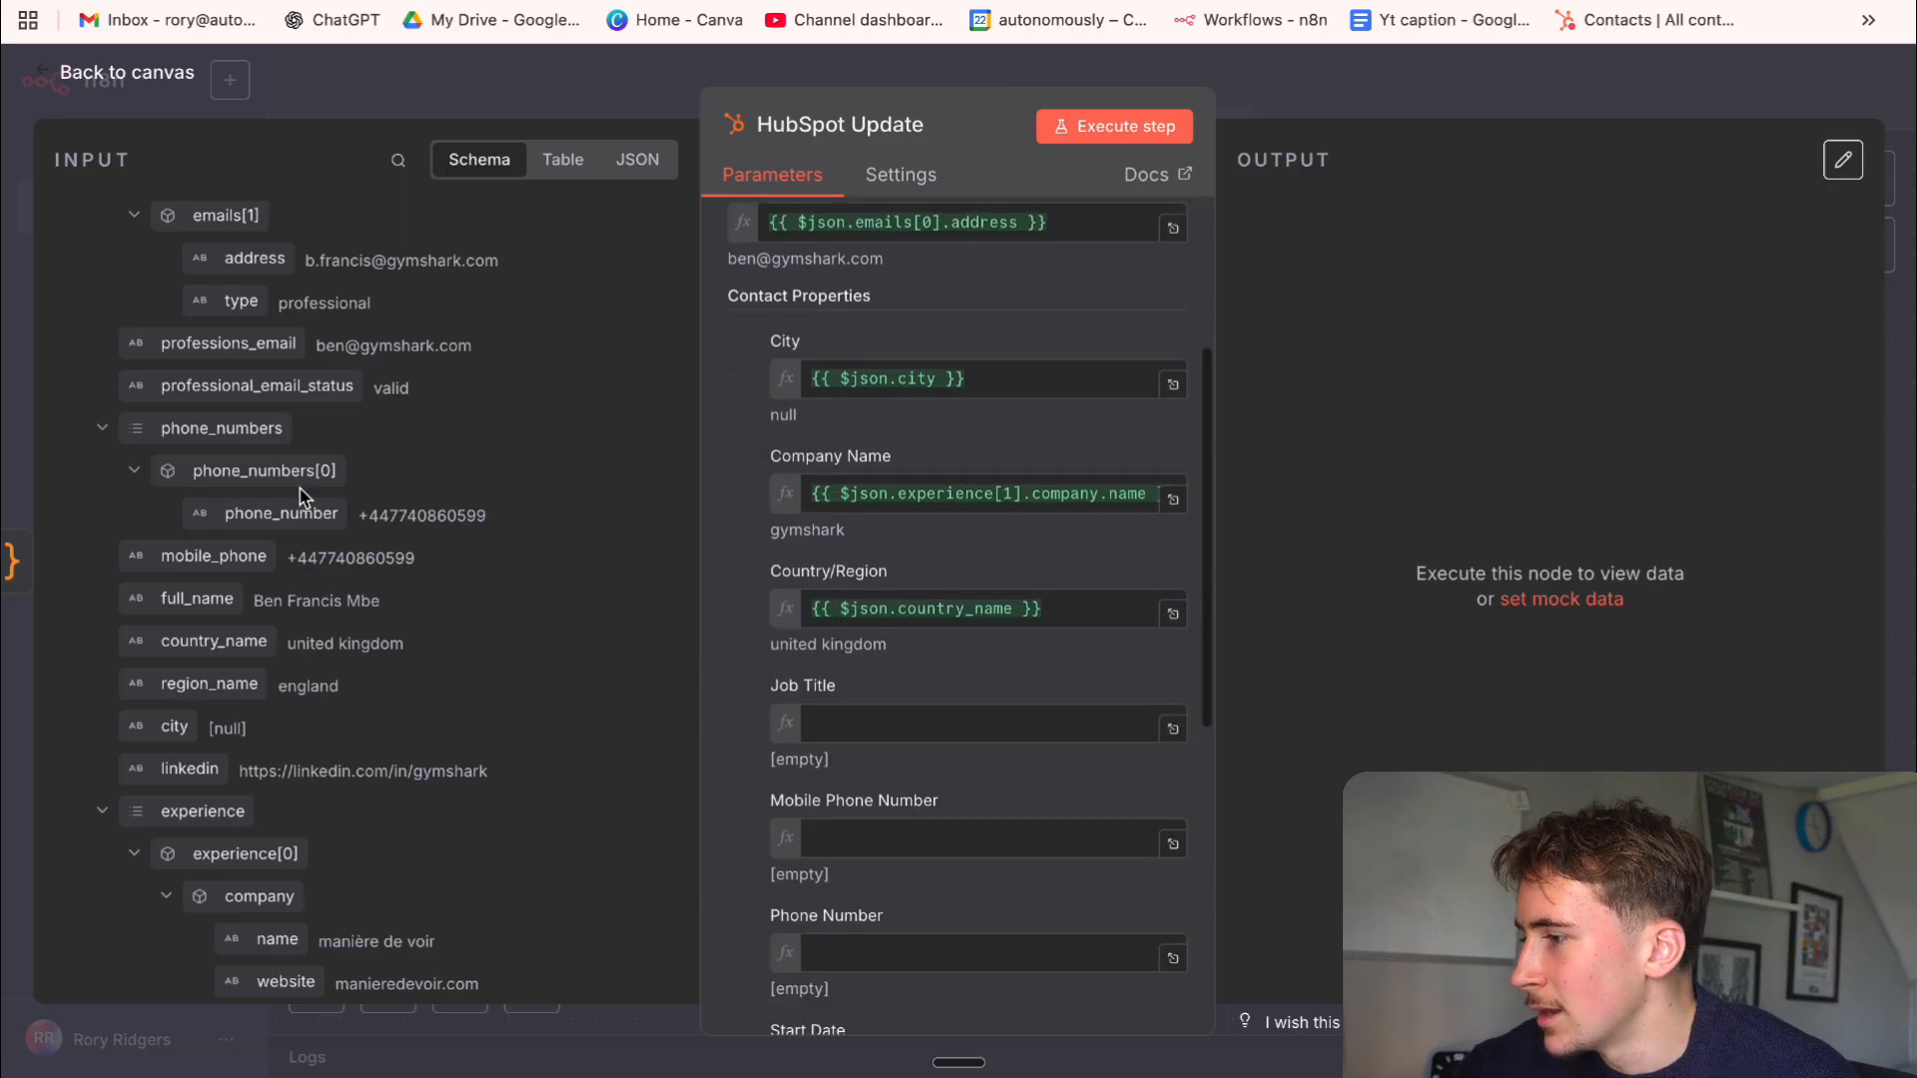
scroll(313, 500, down, 15)
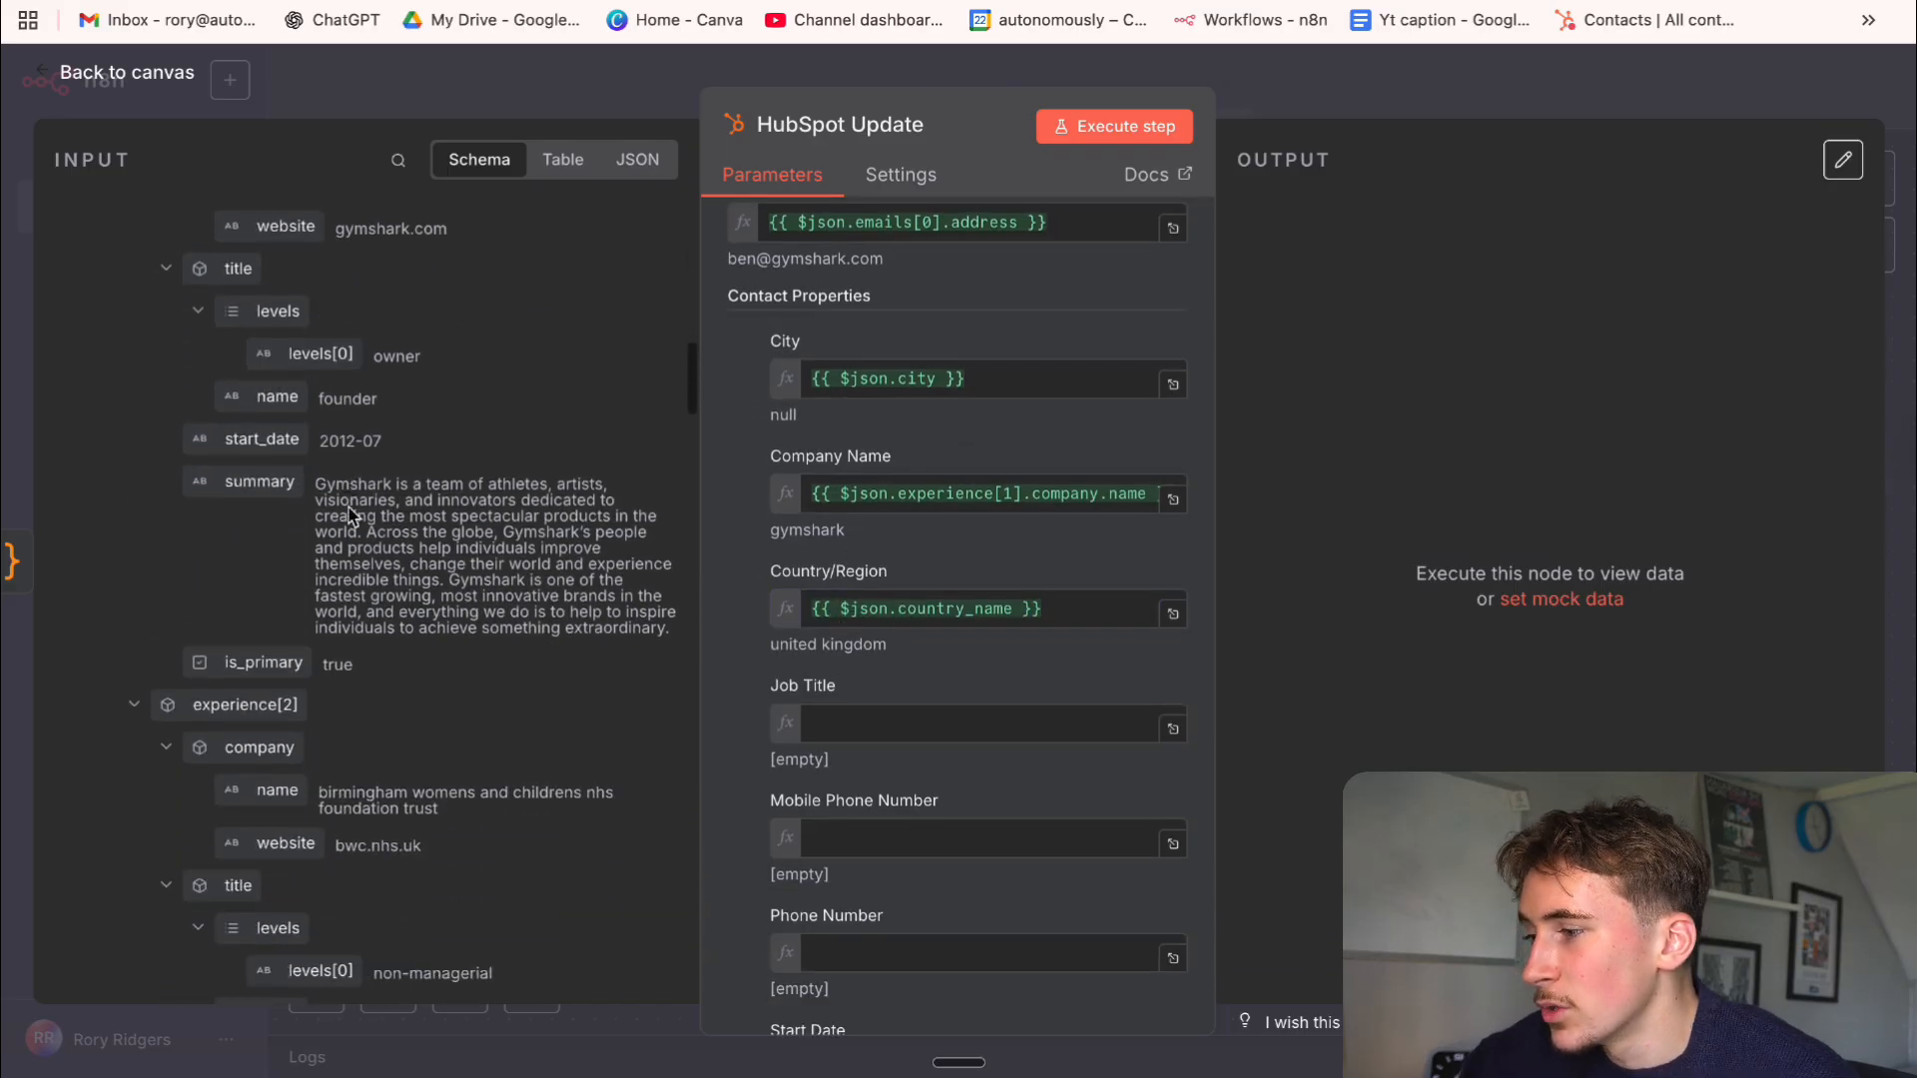
scroll(349, 507, down, 3)
scroll(354, 497, down, 1)
scroll(354, 500, up, 10)
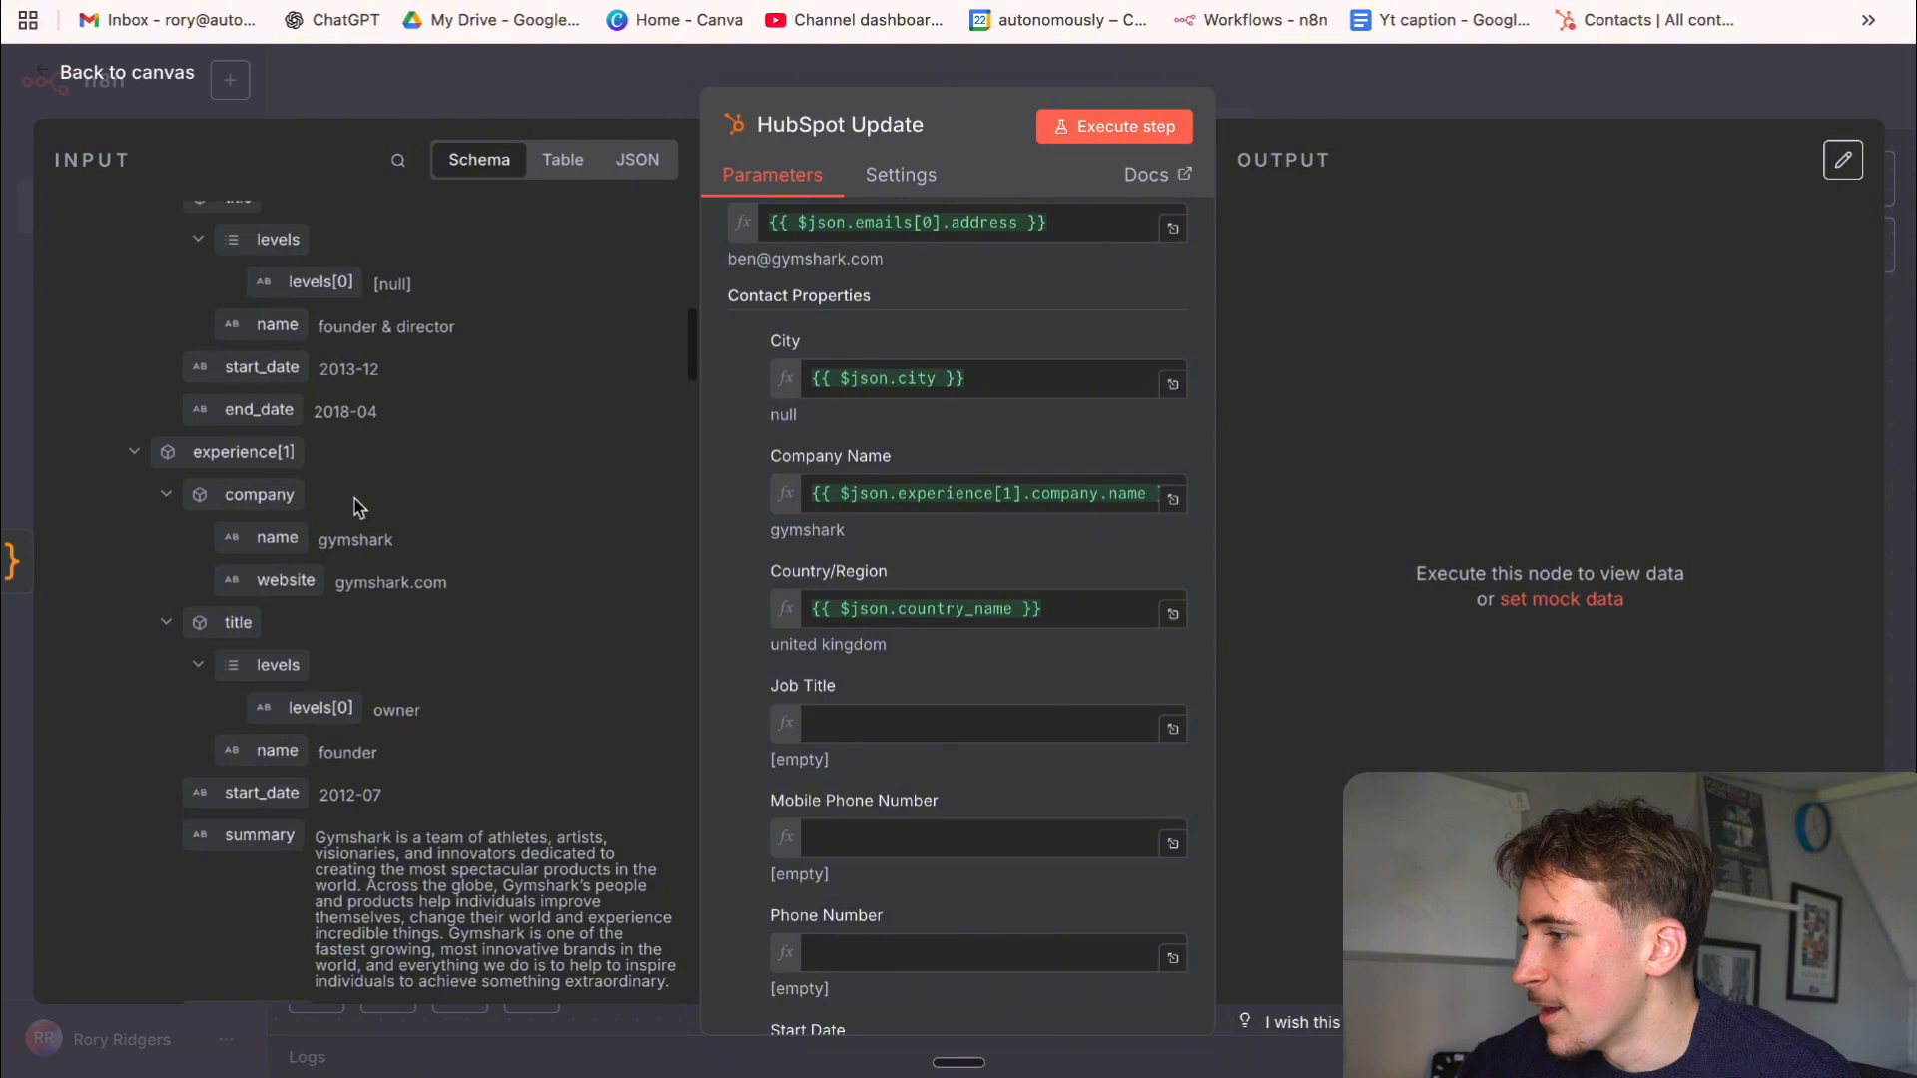
scroll(392, 459, up, 1)
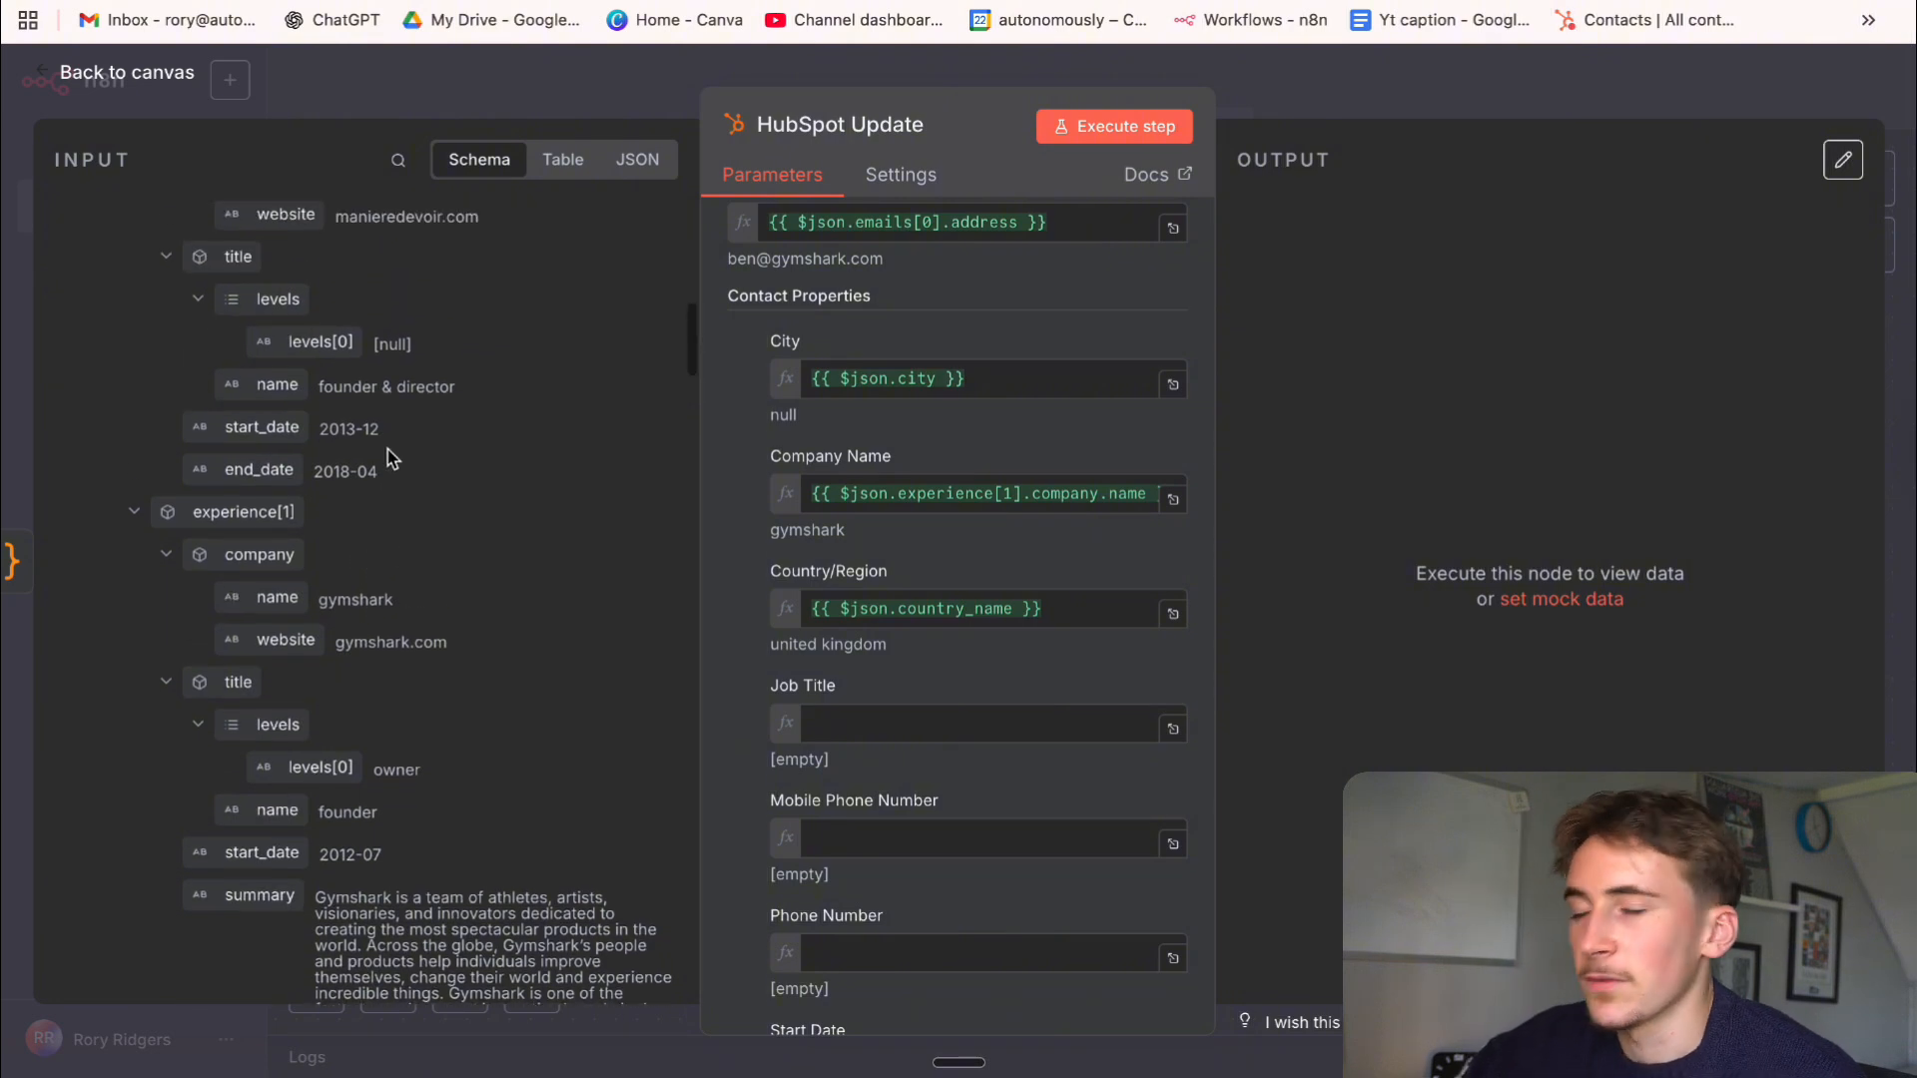
scroll(387, 459, up, 4)
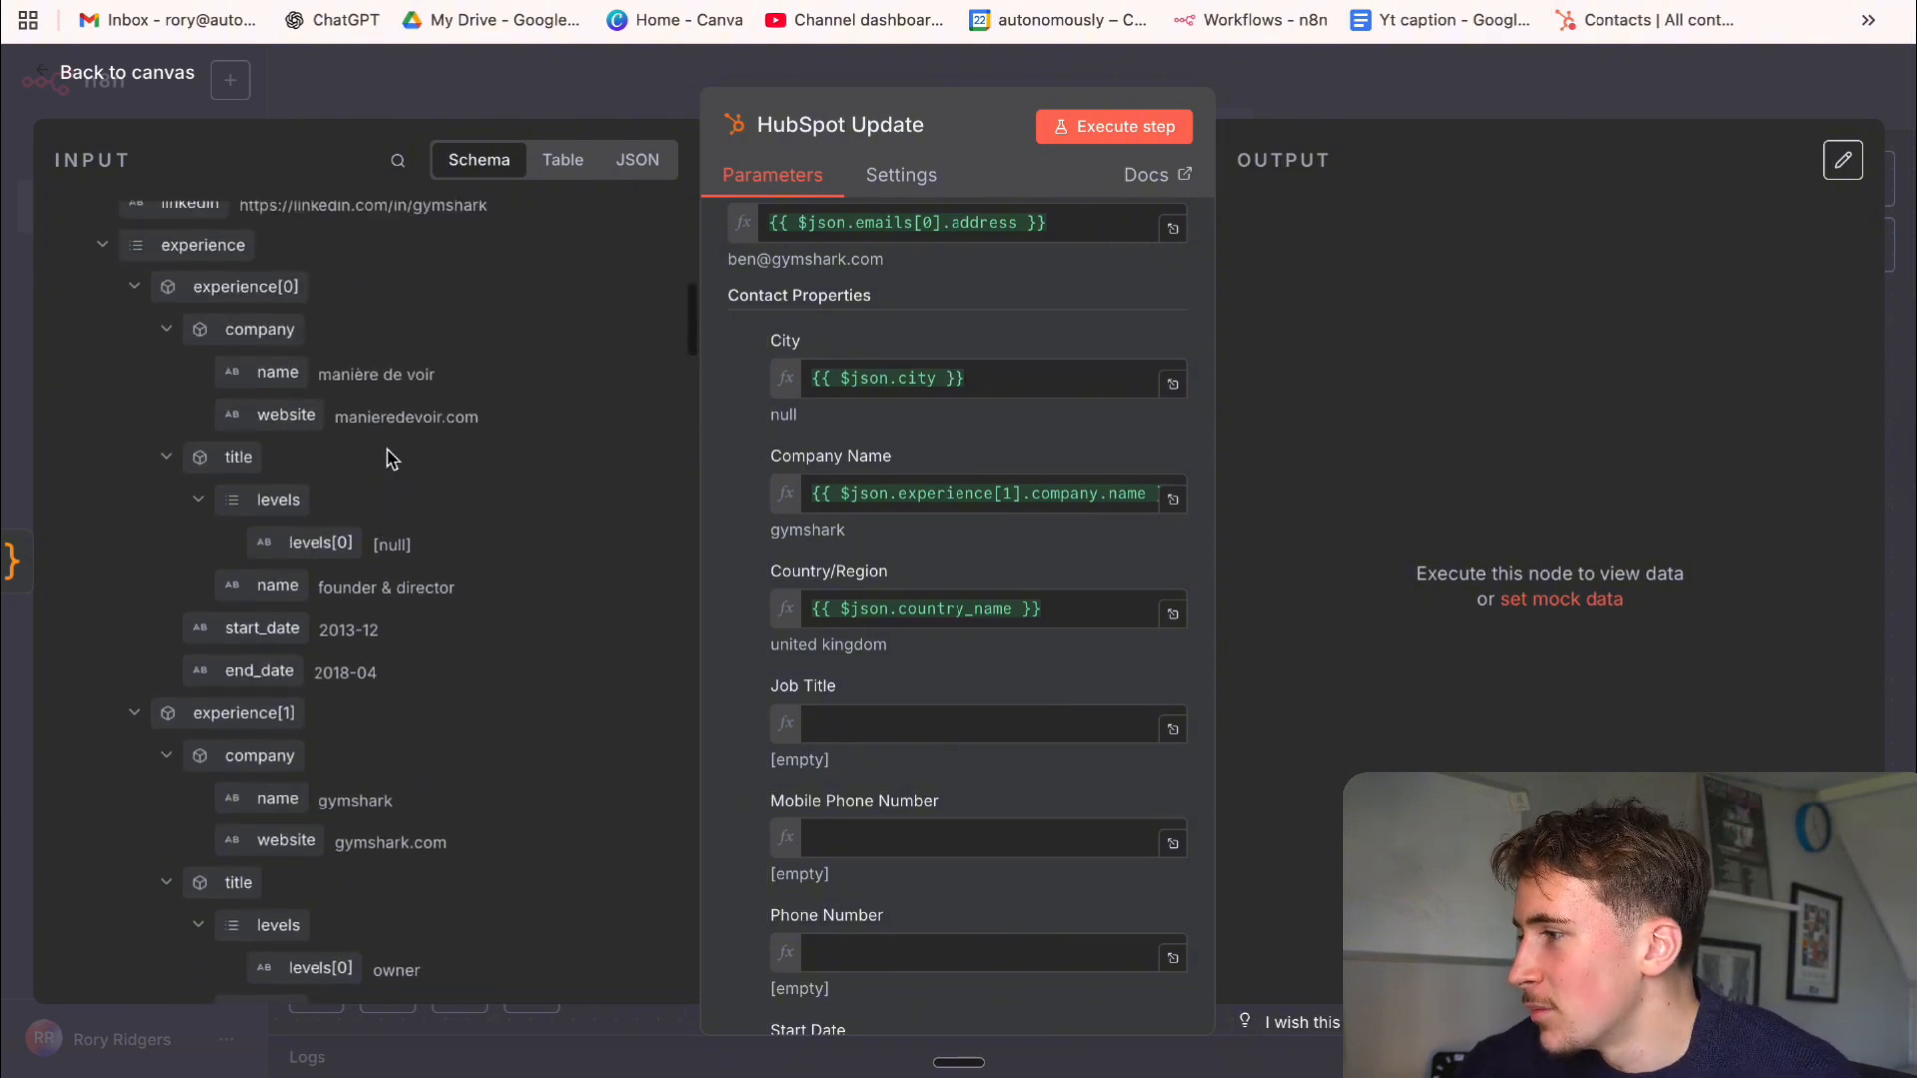
scroll(387, 459, down, 6)
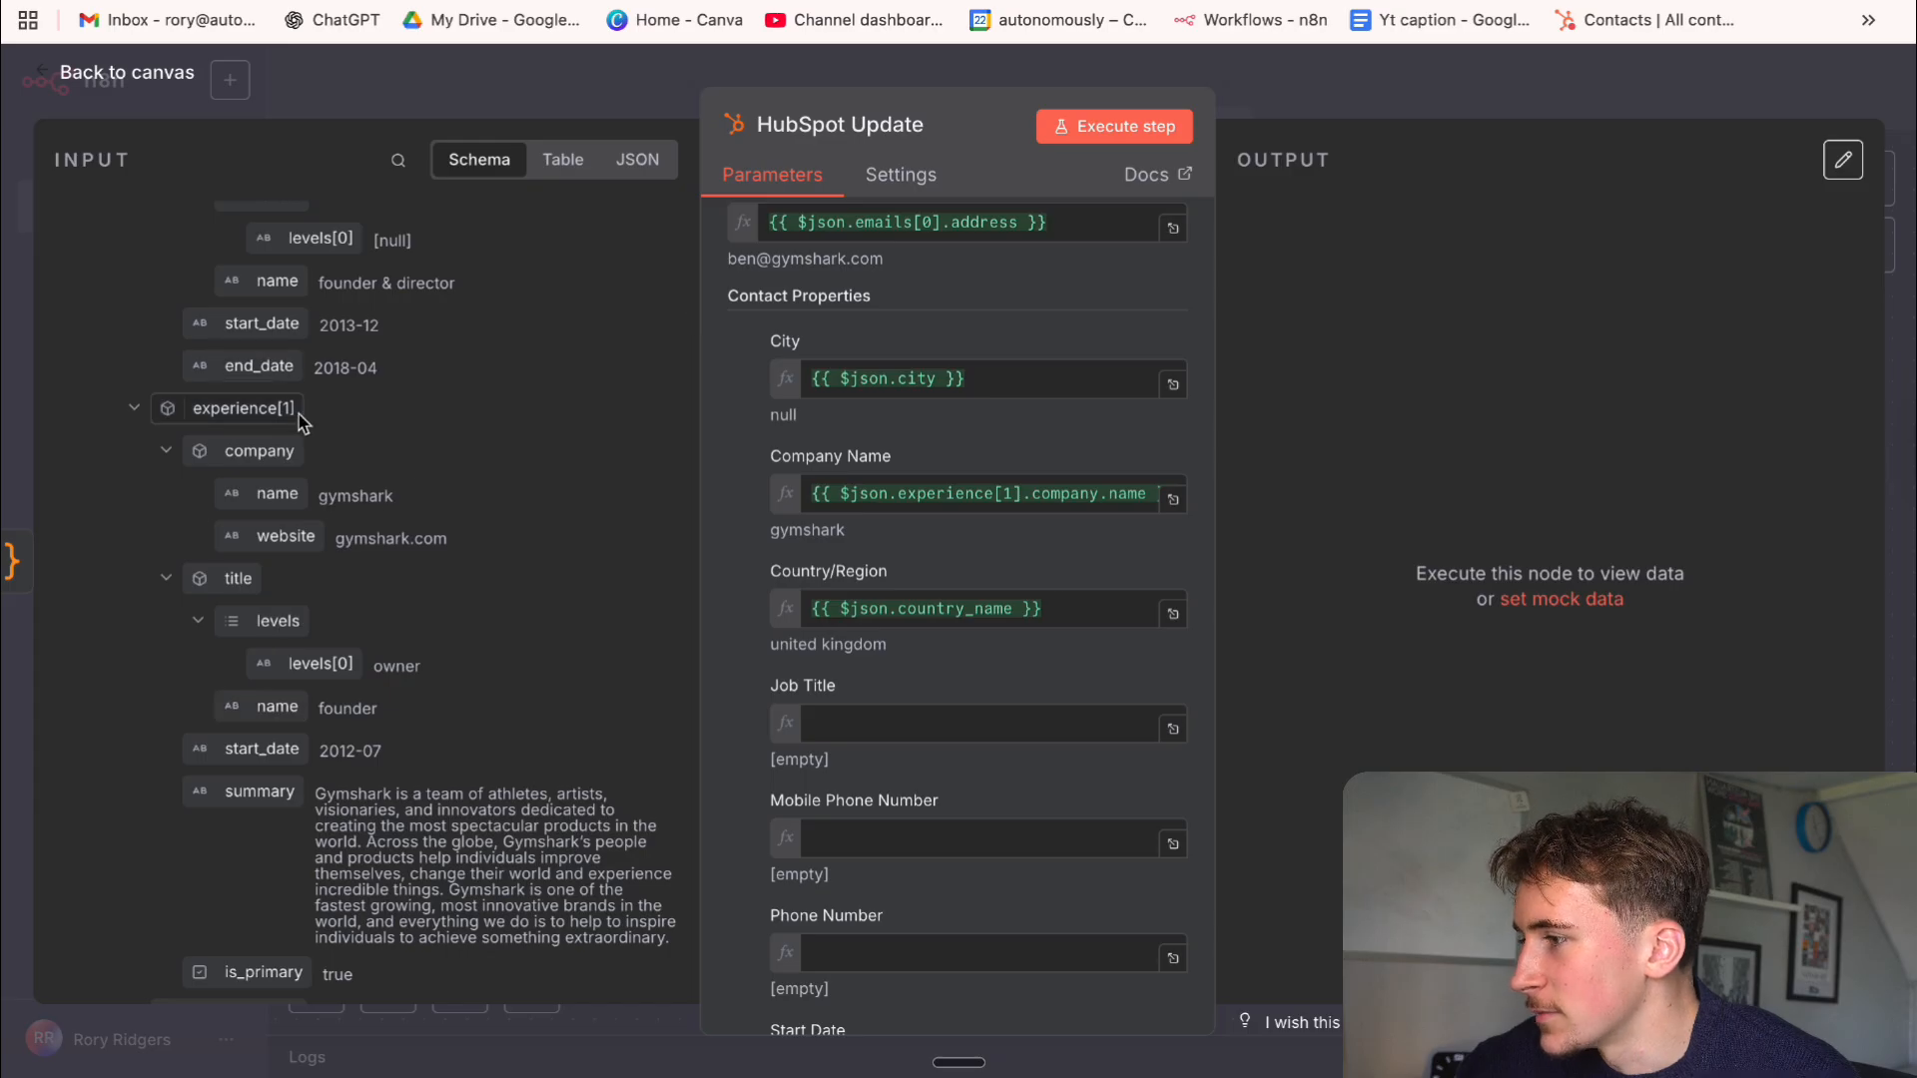
scroll(284, 499, down, 2)
drag(257, 628, 954, 704)
Search the input fields for "numb" and map Mobile Phone Number to {{ $json.phone_numbers[0].phone_number }}
scroll(835, 612, down, 2)
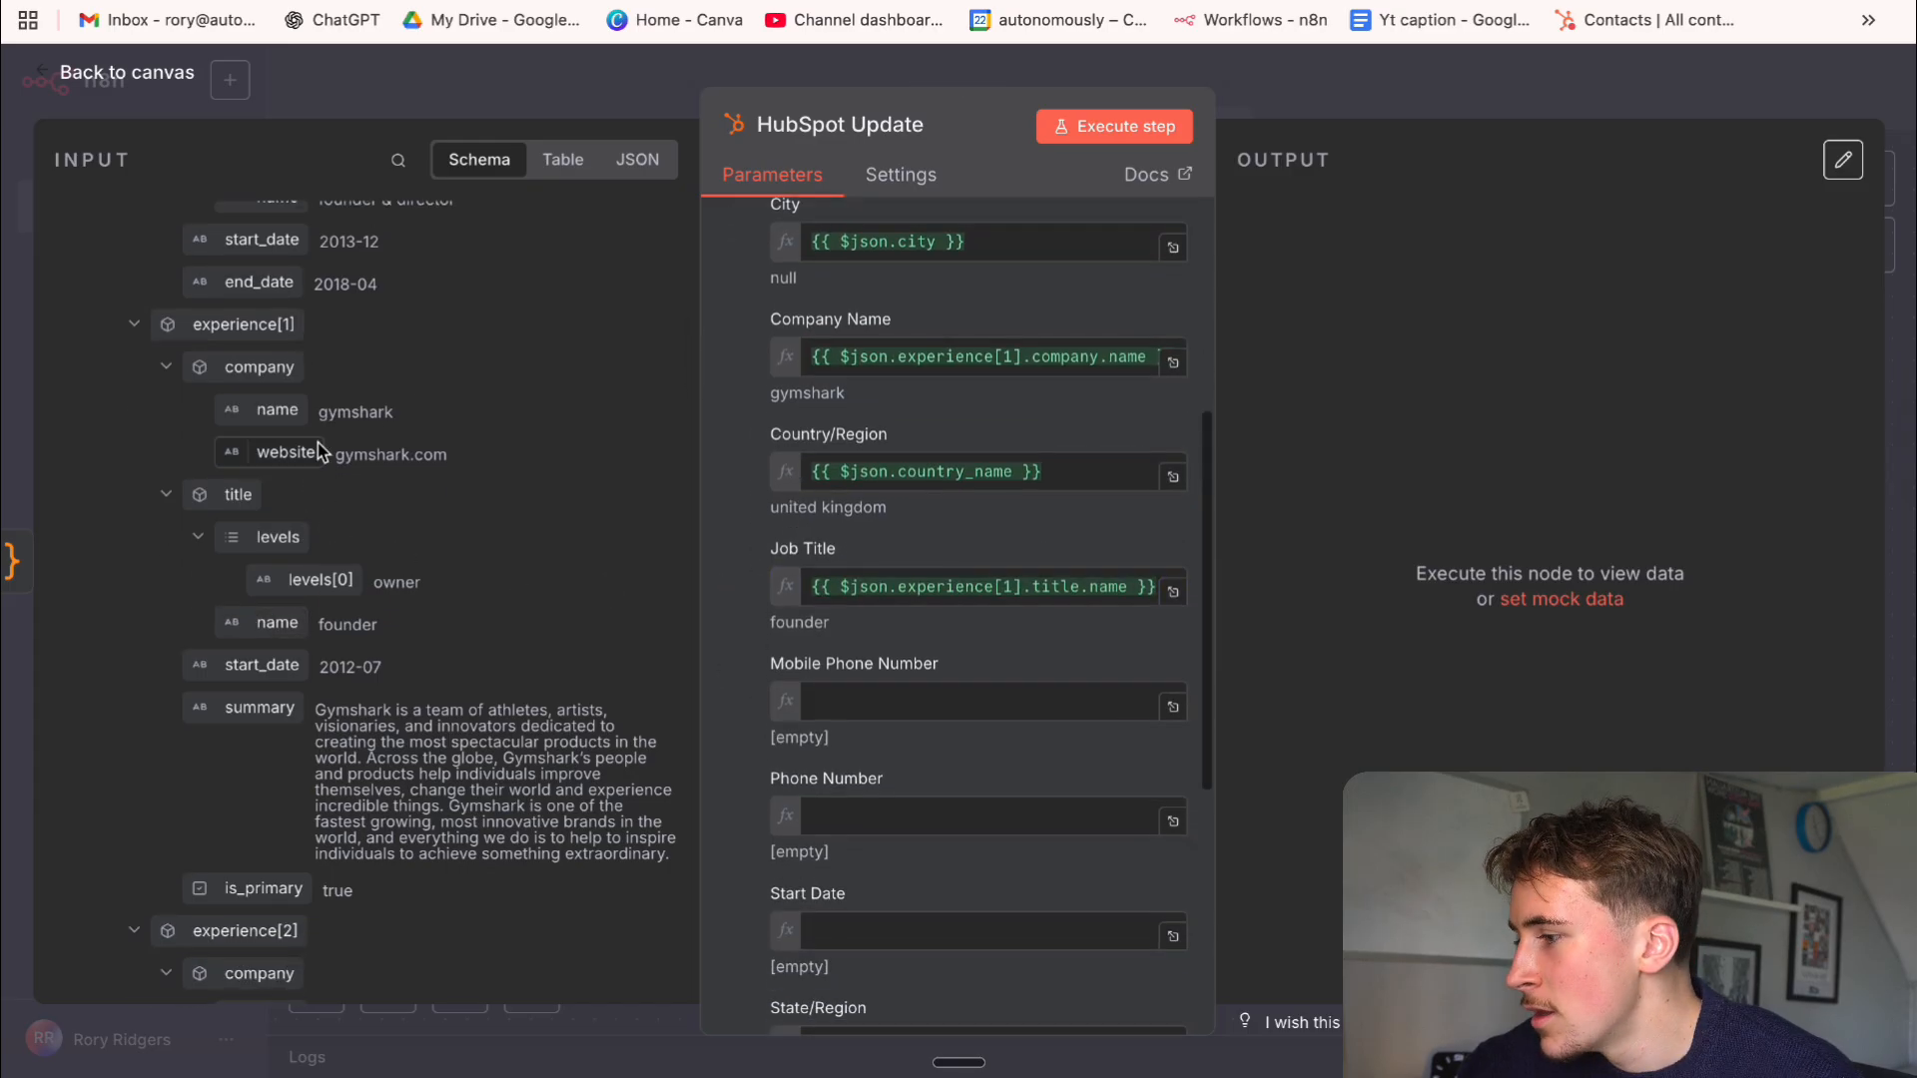
scroll(317, 441, down, 15)
scroll(339, 435, down, 20)
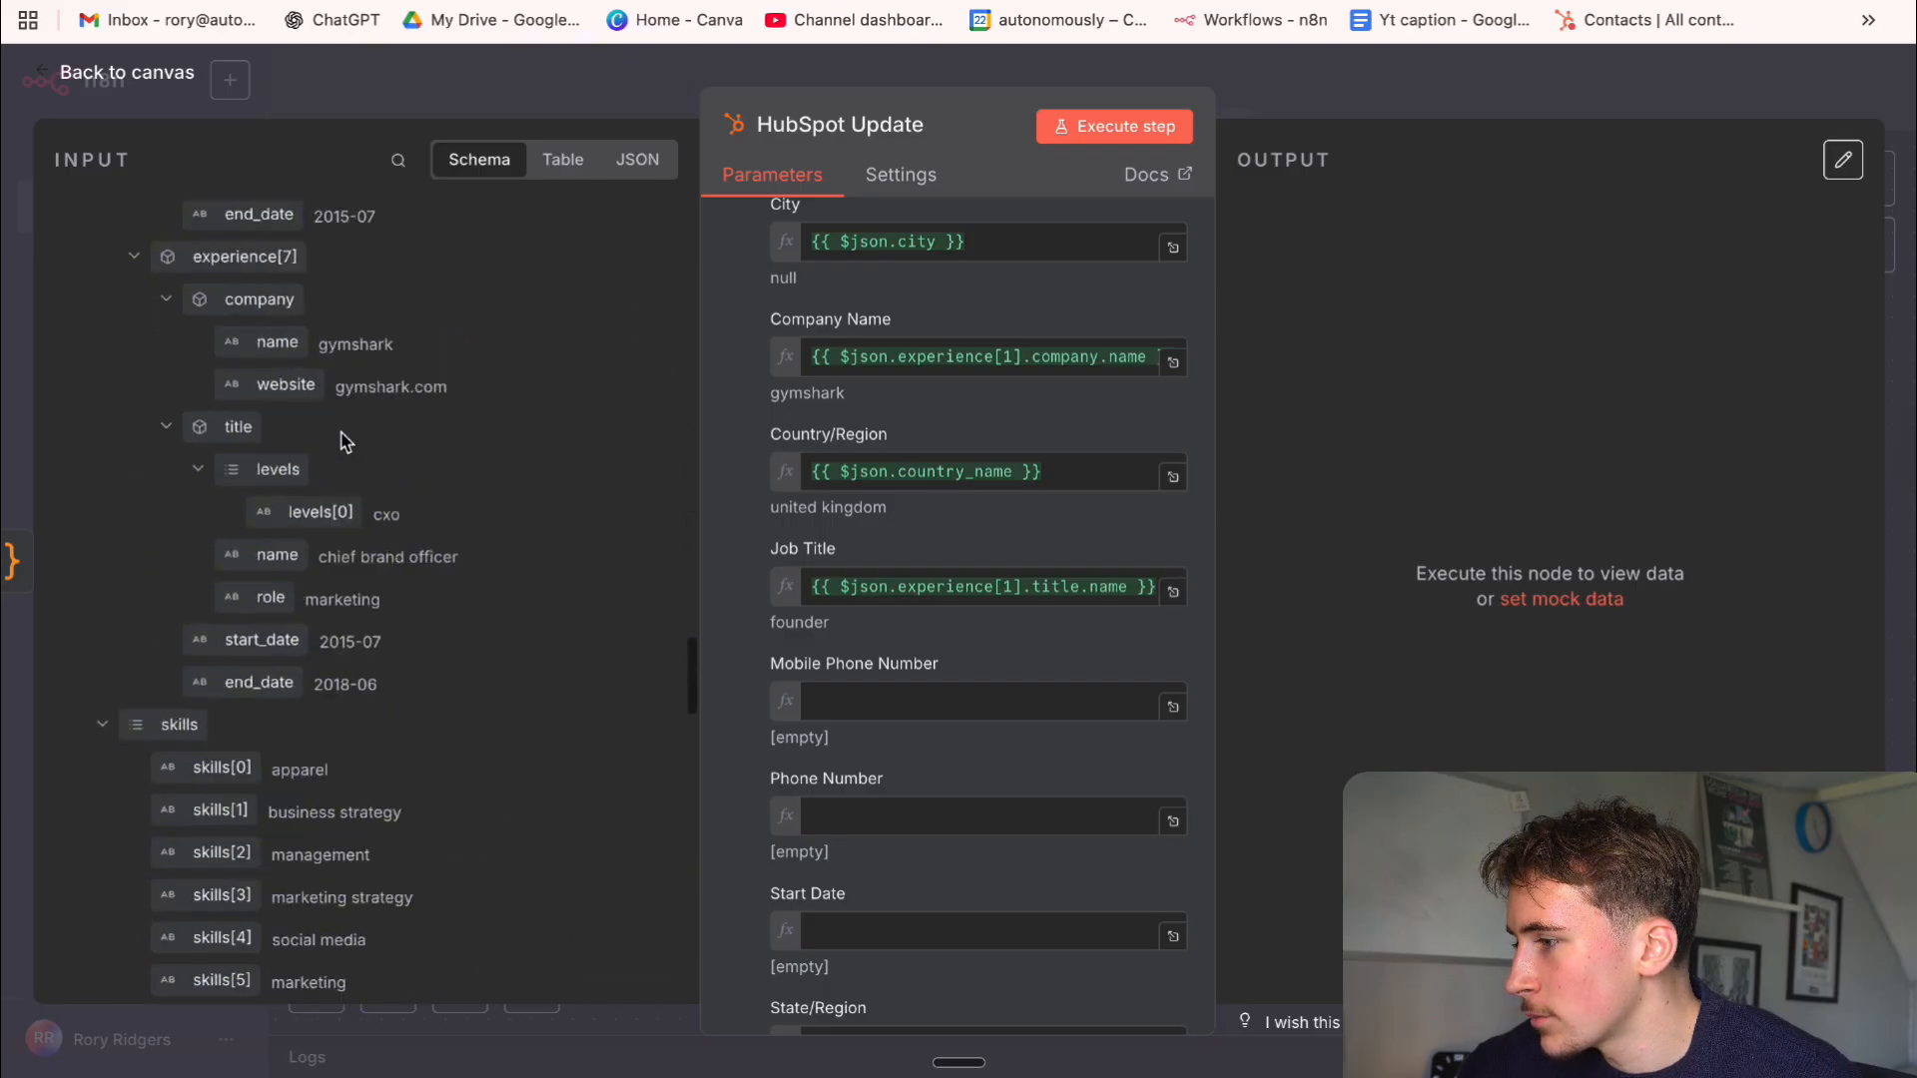
scroll(343, 439, up, 3)
click(397, 160)
text(numb)
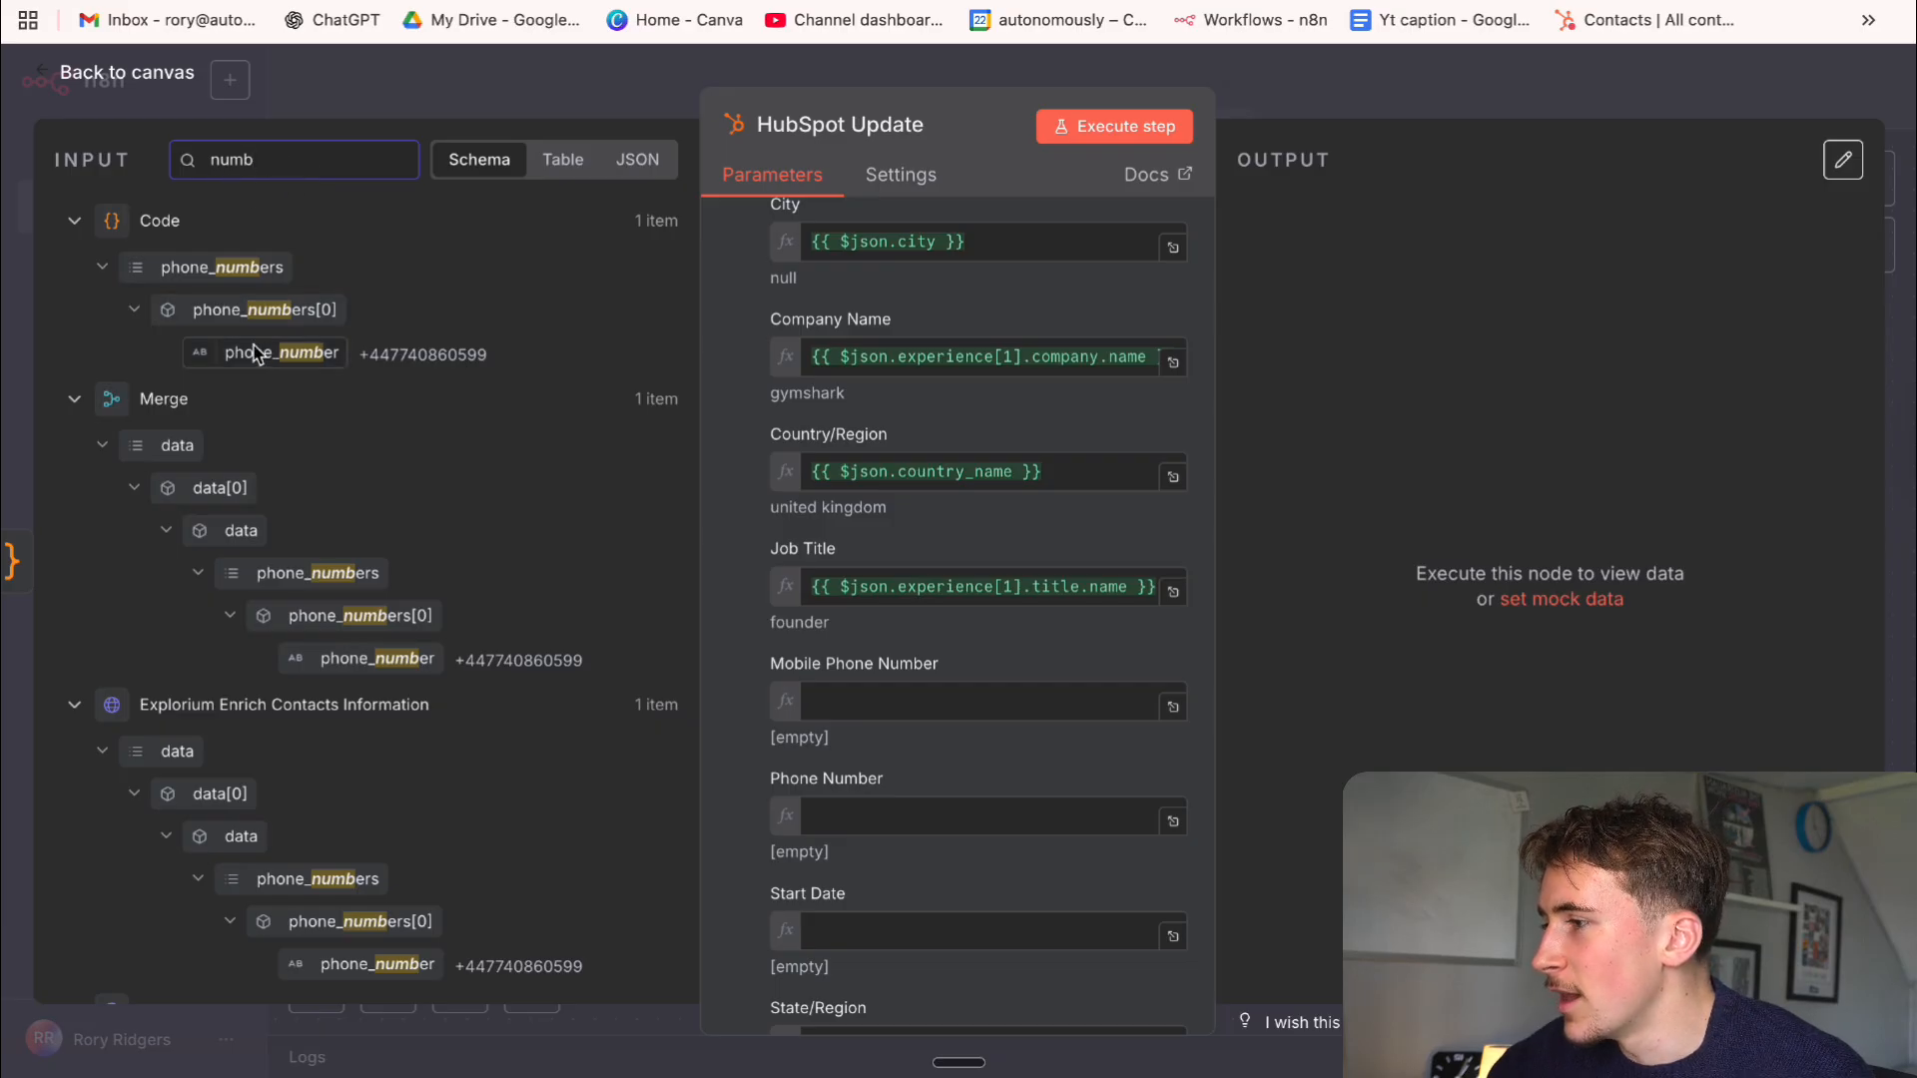
drag(270, 353, 905, 709)
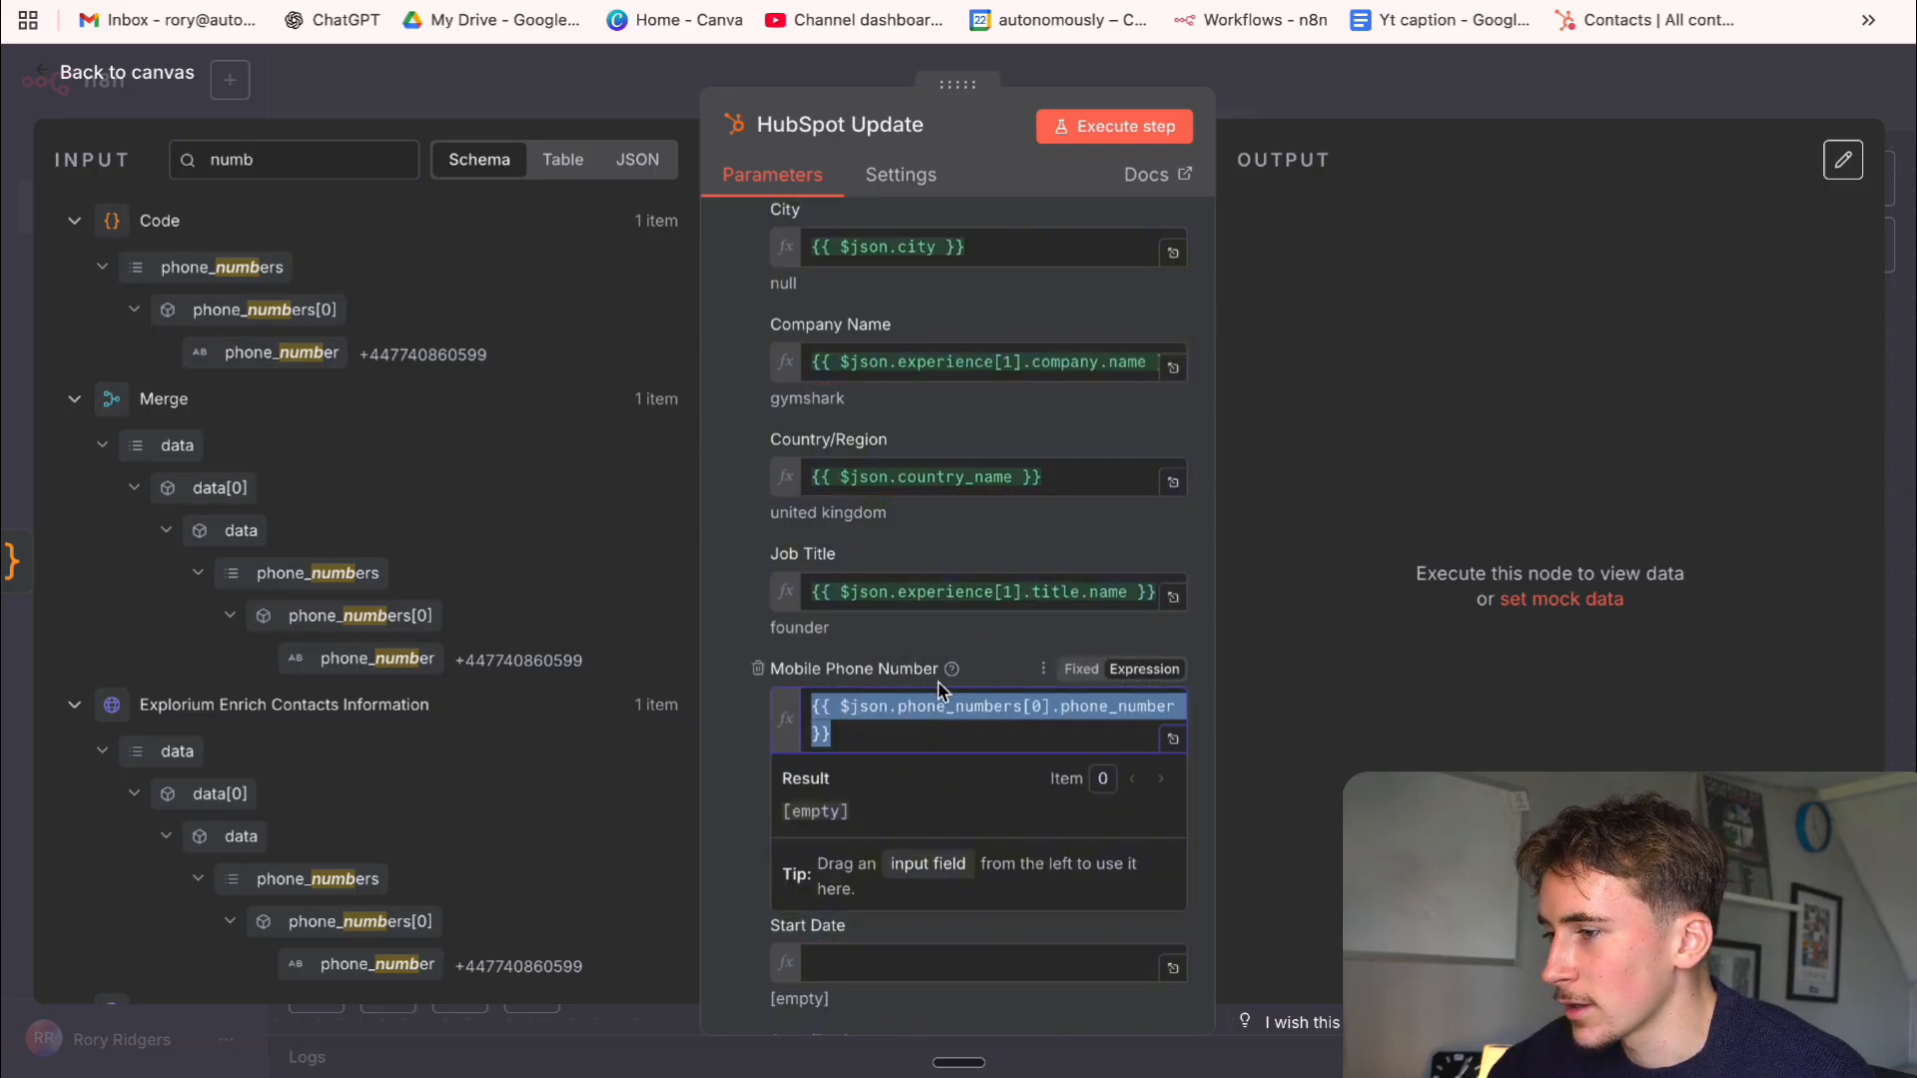
click(998, 642)
Search the input fields for "start", map Start Date to {{ $json.experience[0].start_date }} and clear the search
text(start)
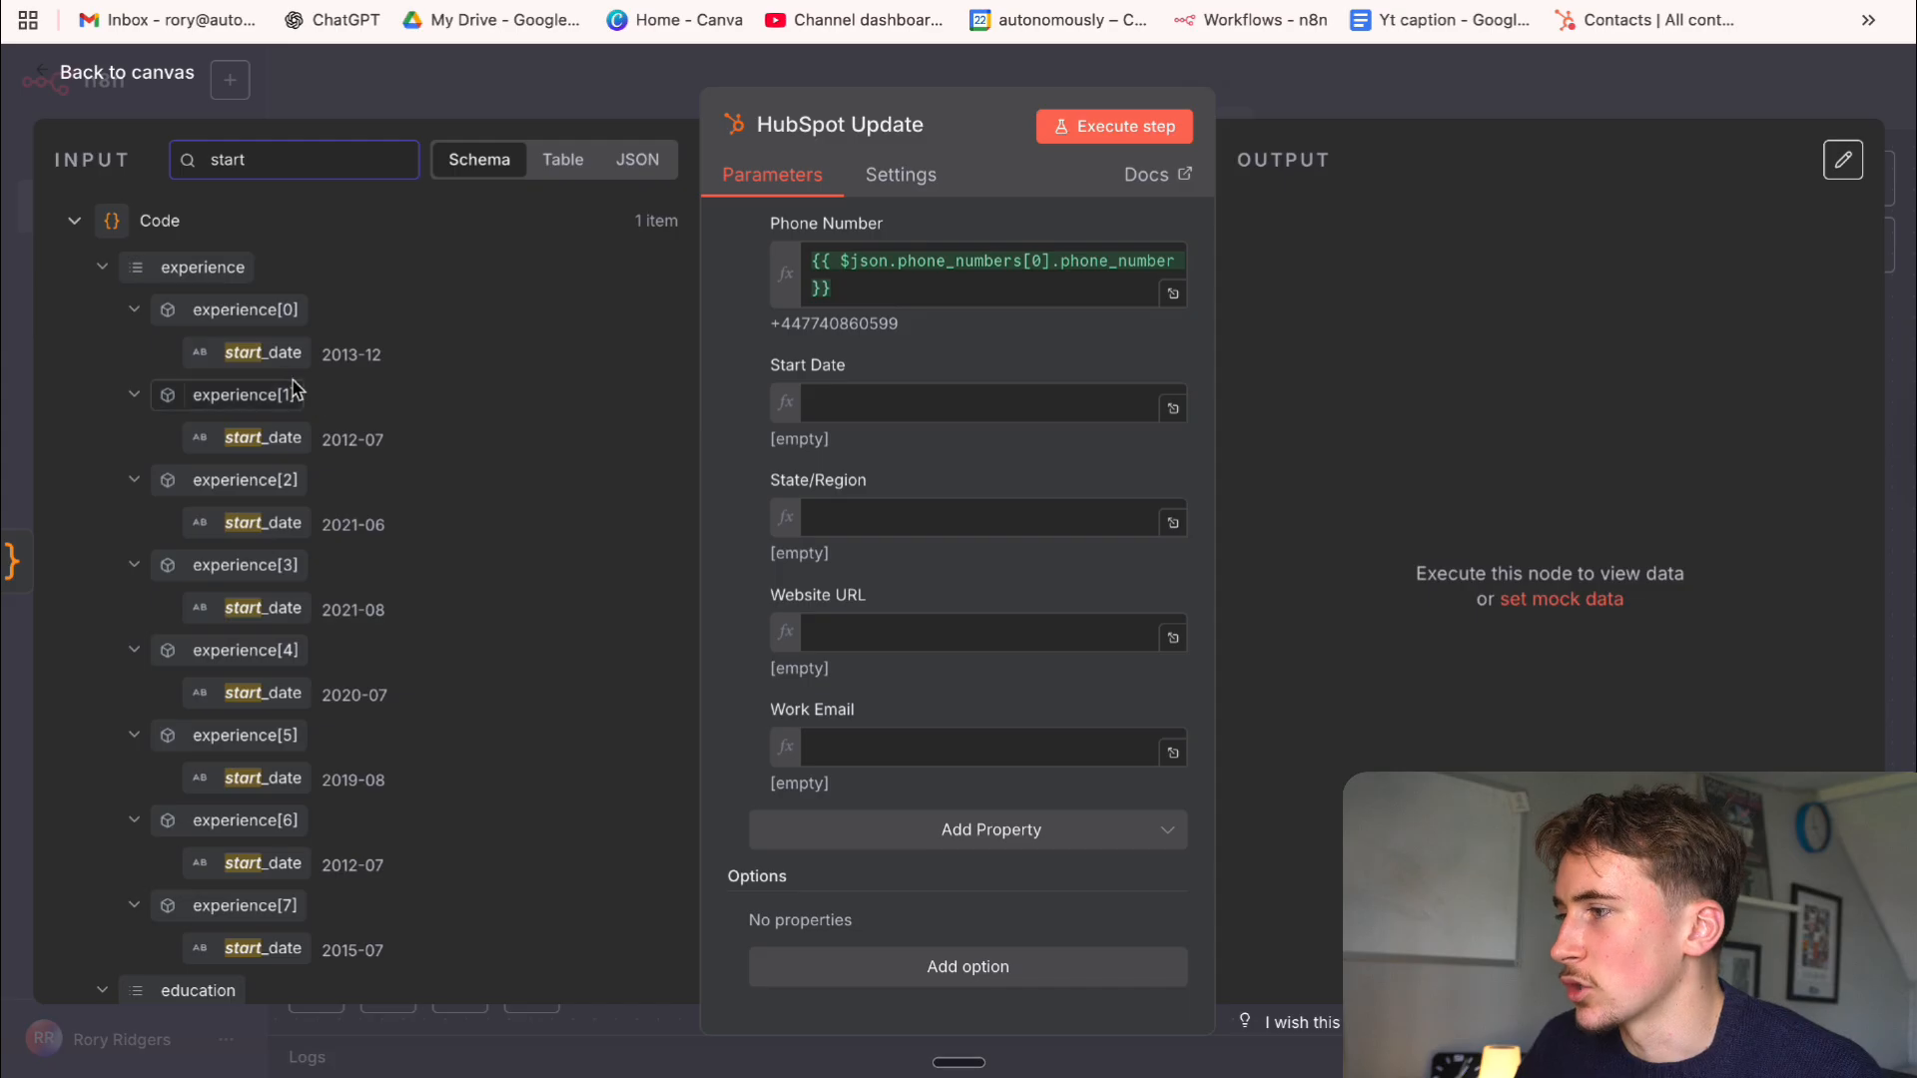
drag(265, 355, 908, 399)
click(959, 374)
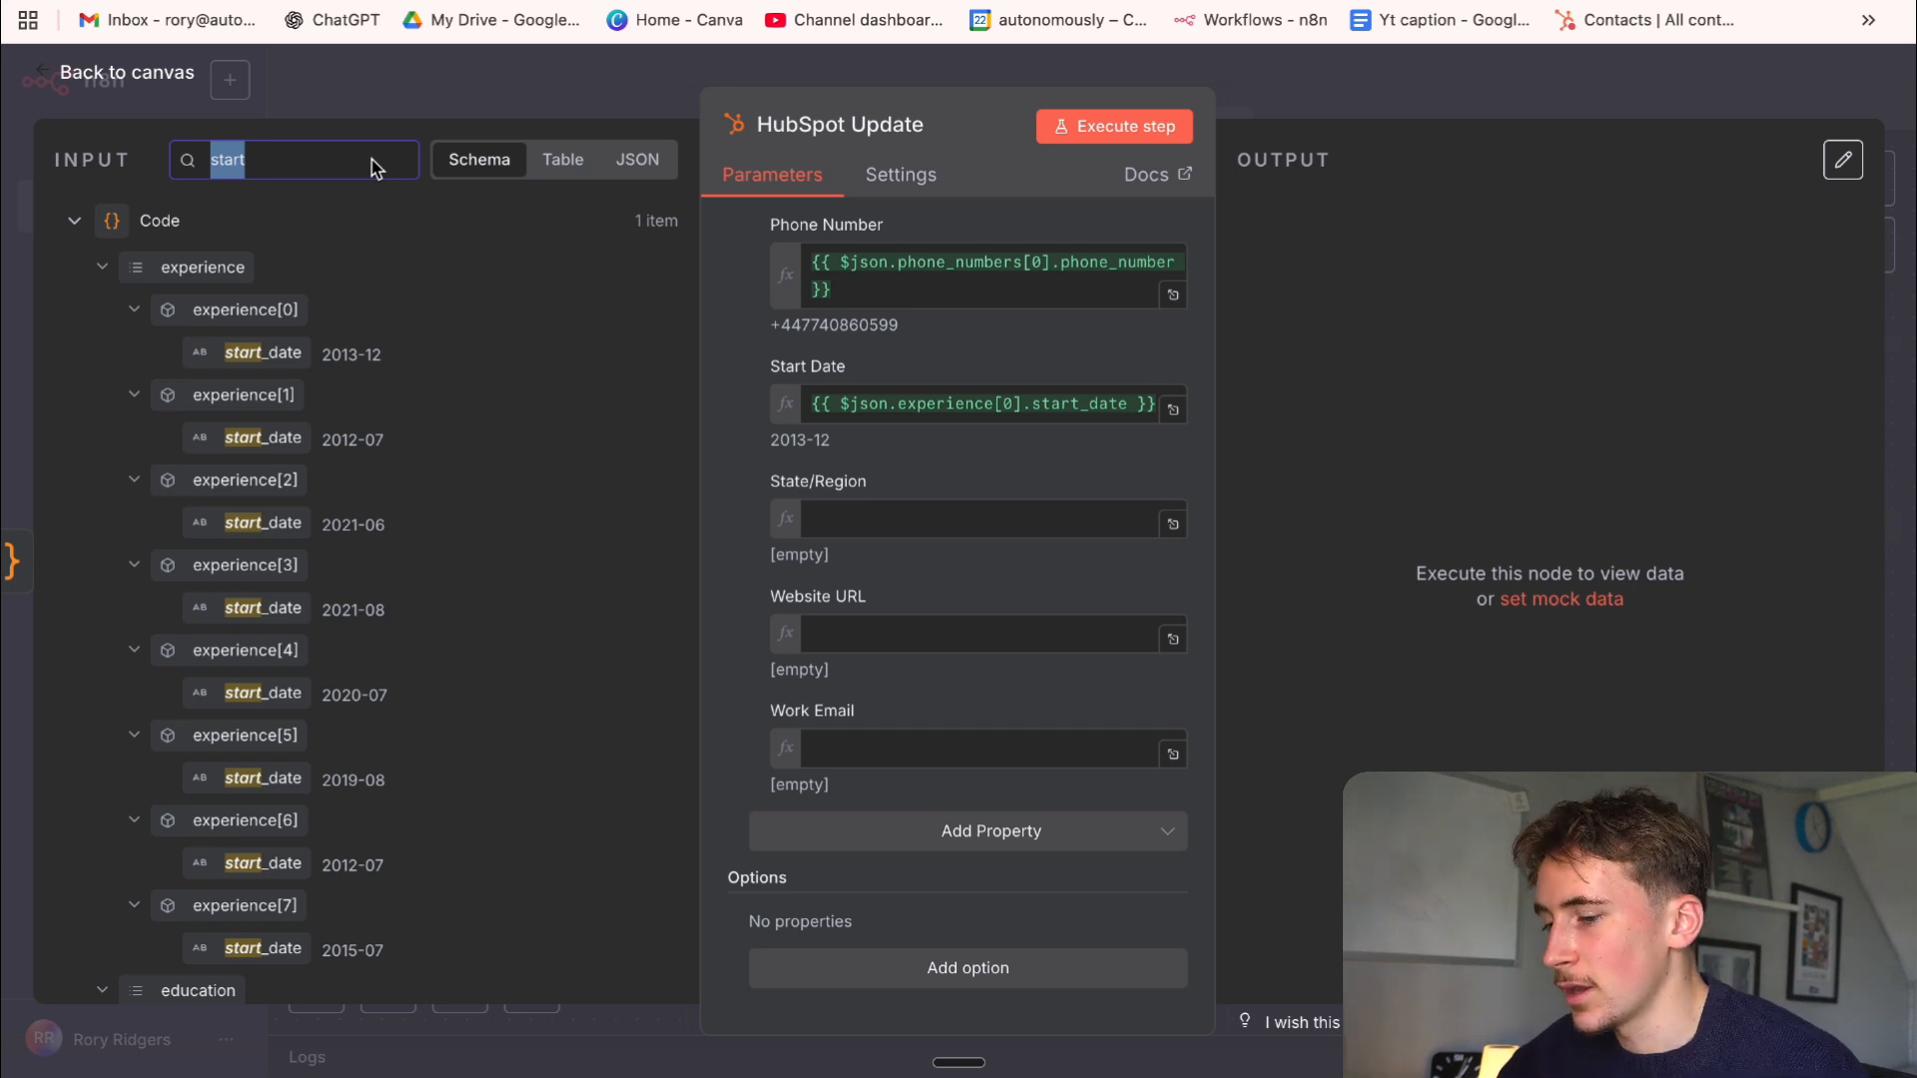
key(BackSpace)
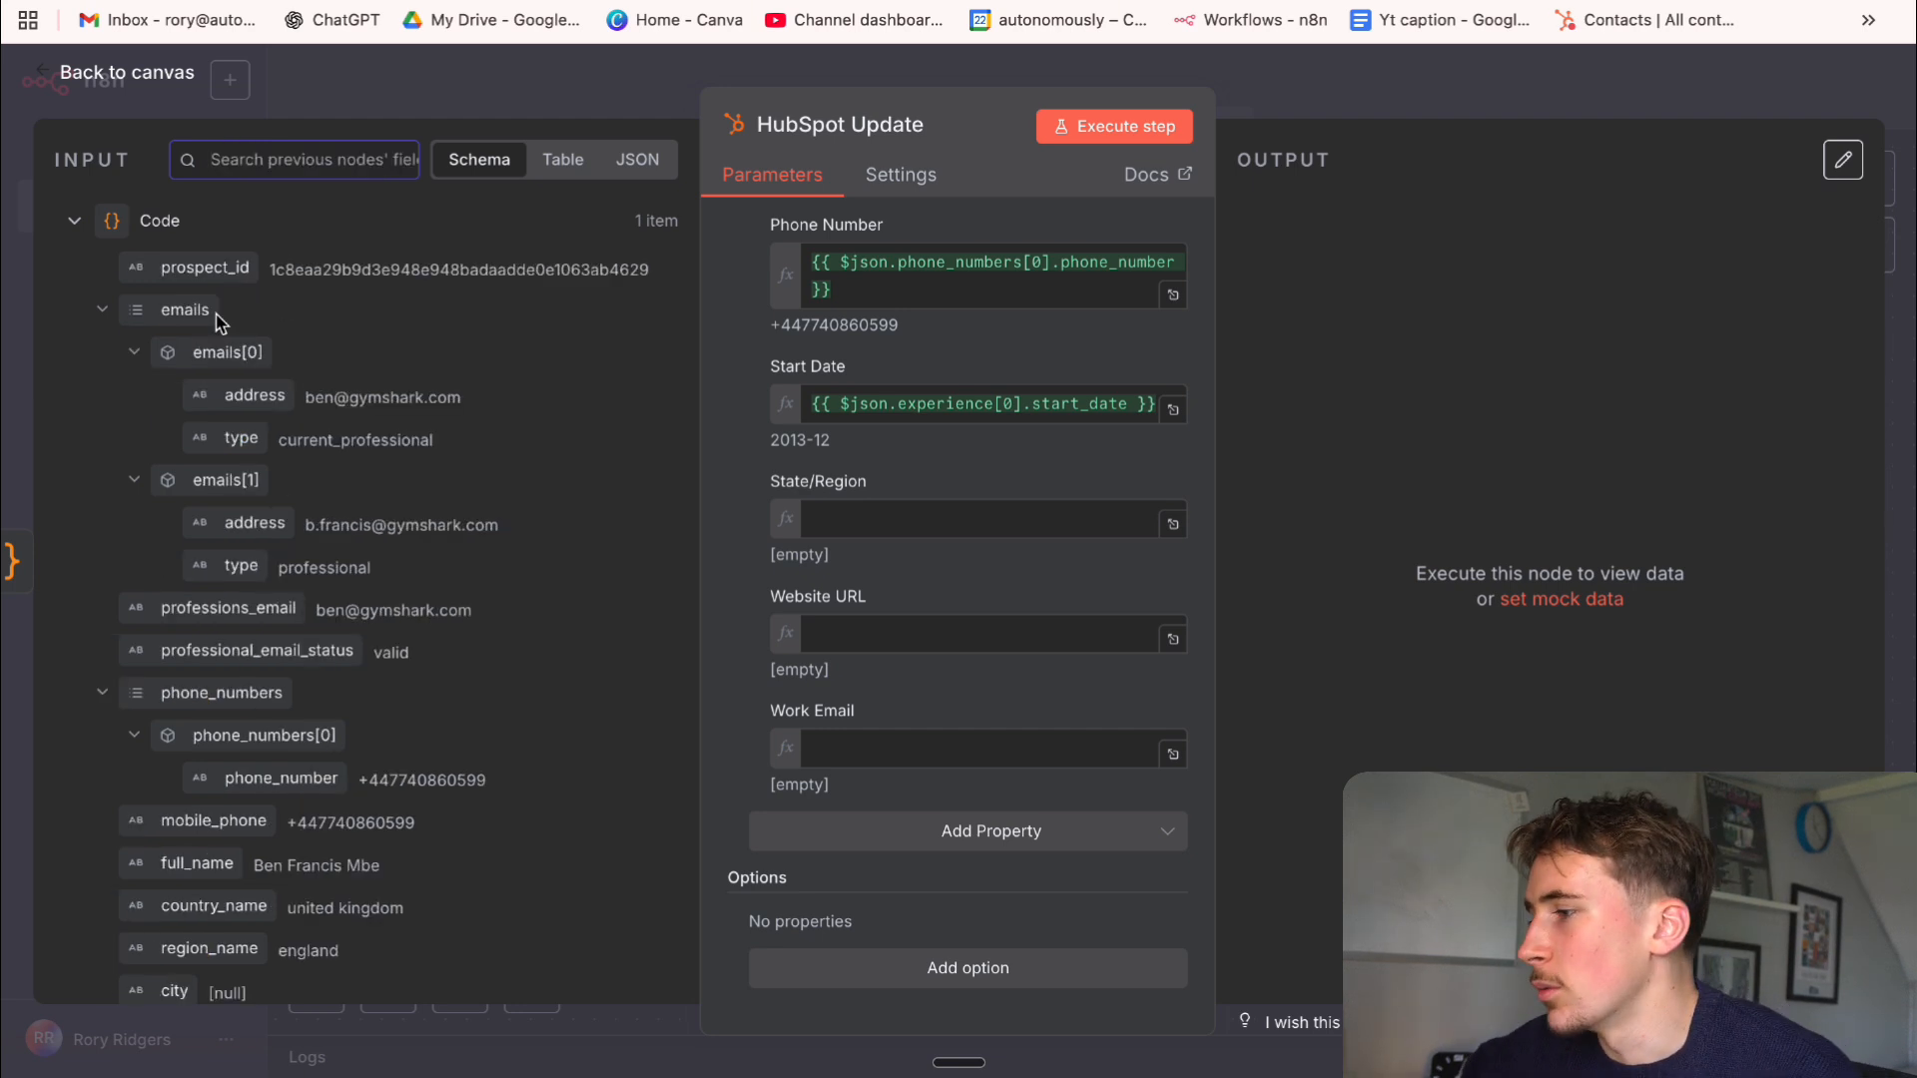
Map State/Region to {{ $json.region_name }} and, with the input fields searched for "web", Website URL to {{ $json.experience[1].company.website }}
scroll(228, 425, down, 3)
drag(205, 799, 868, 534)
scroll(401, 357, down, 4)
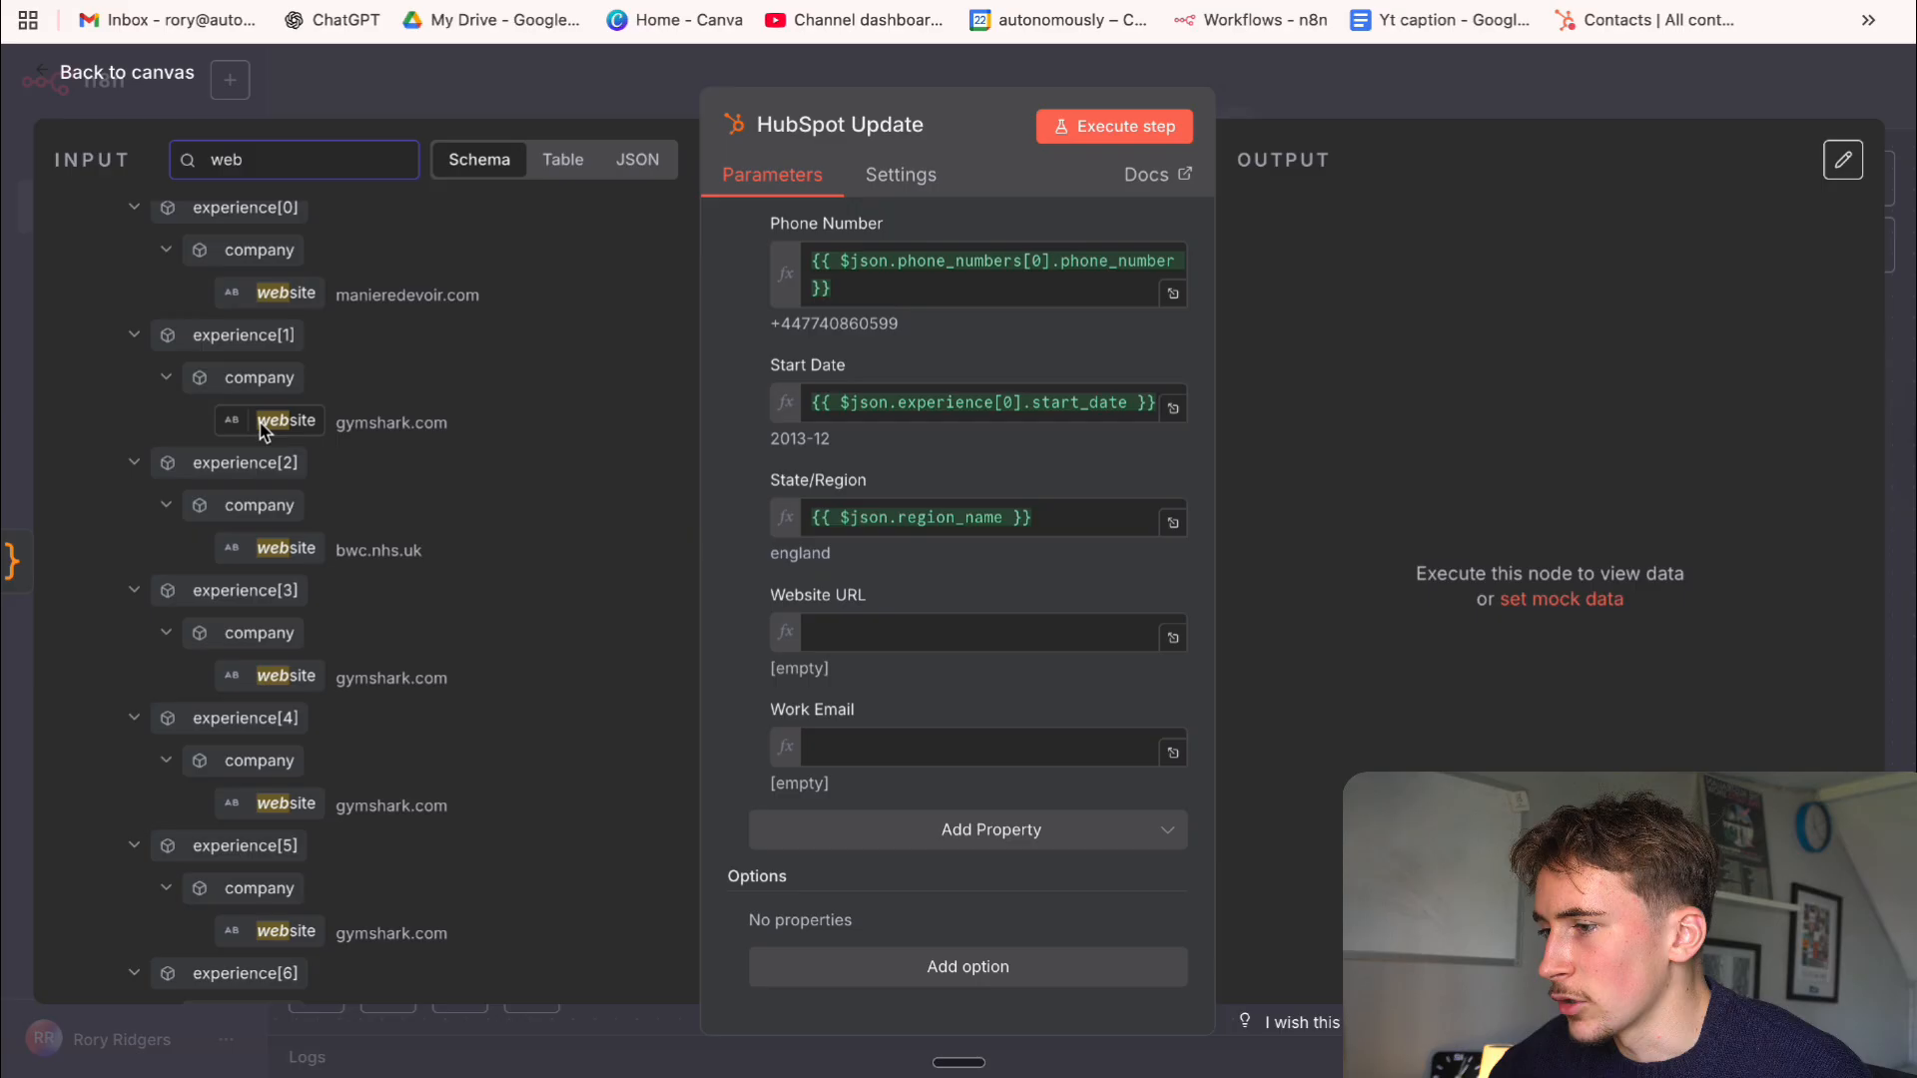
drag(265, 429, 824, 625)
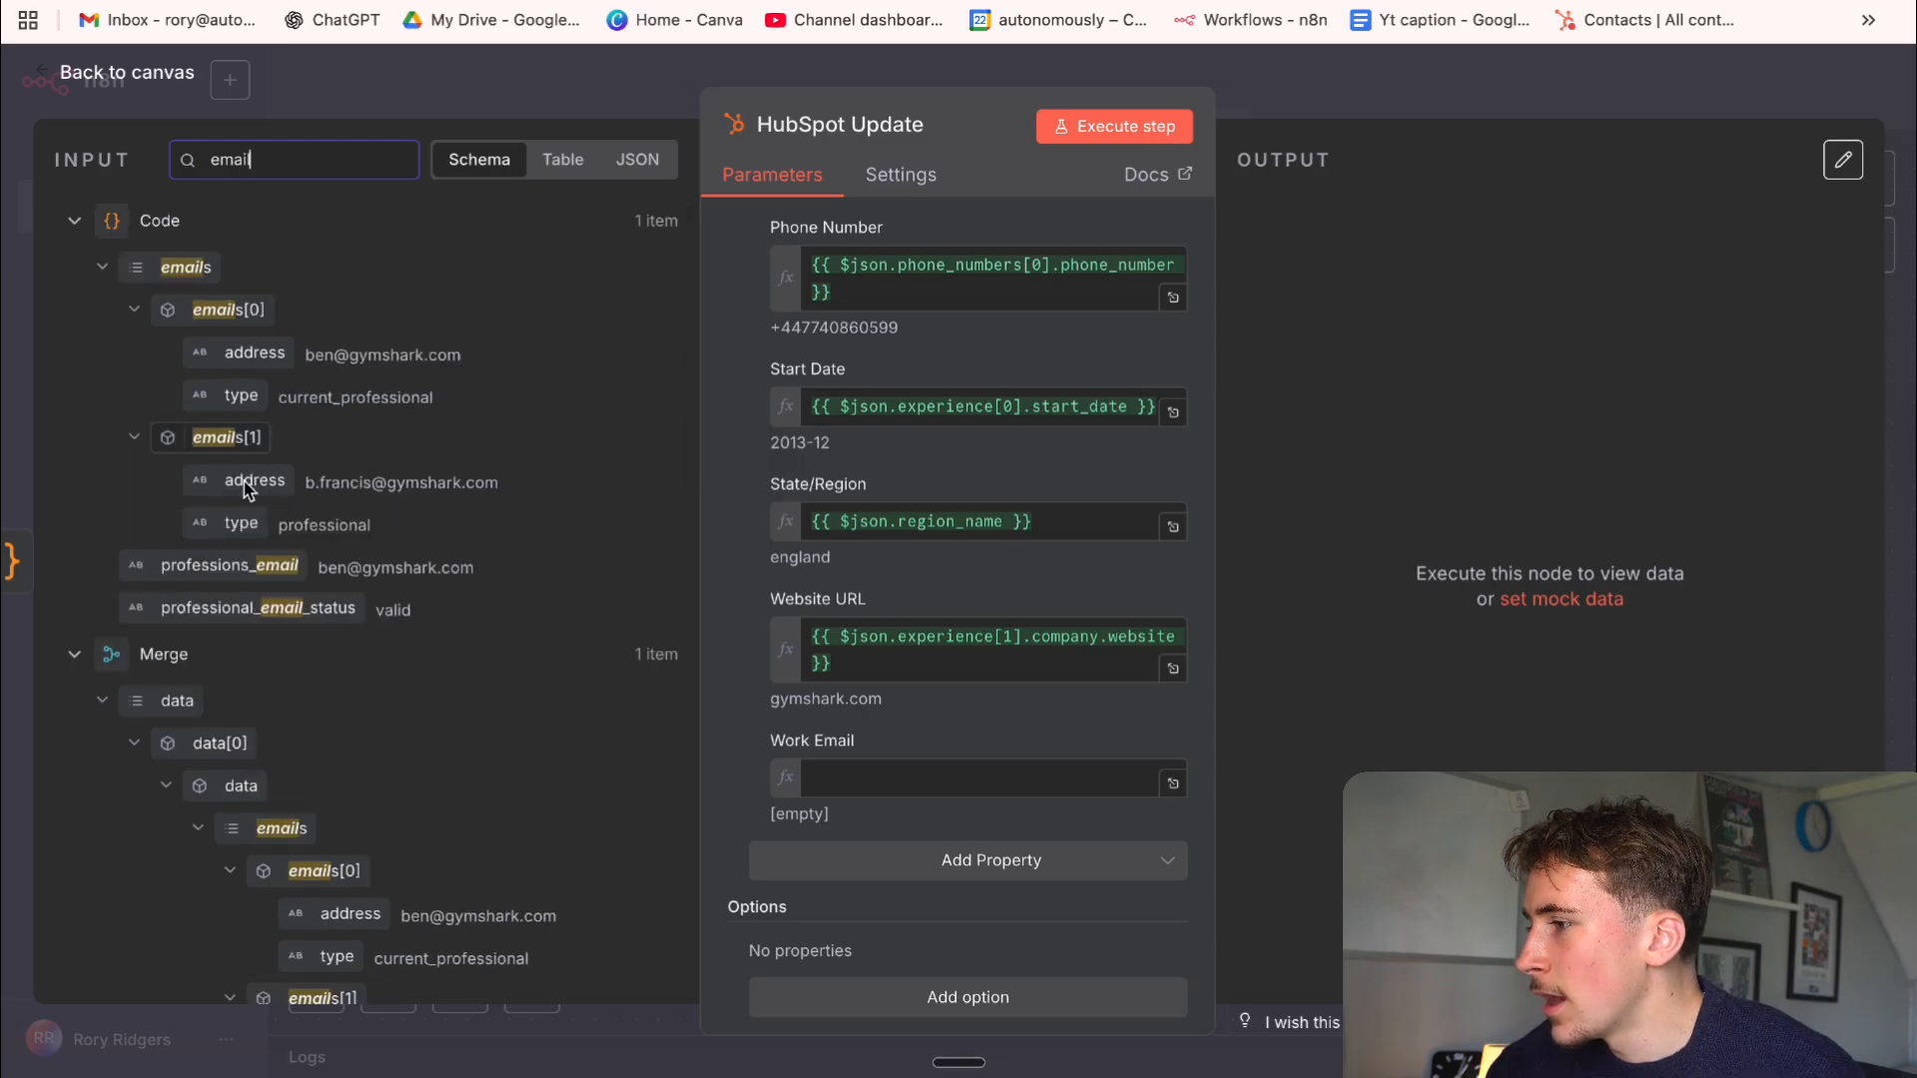
Map Work Email to {{ $json.emails[1].address }}, execute the HubSpot Update node on its own and return to the canvas
drag(250, 486, 910, 782)
click(1105, 146)
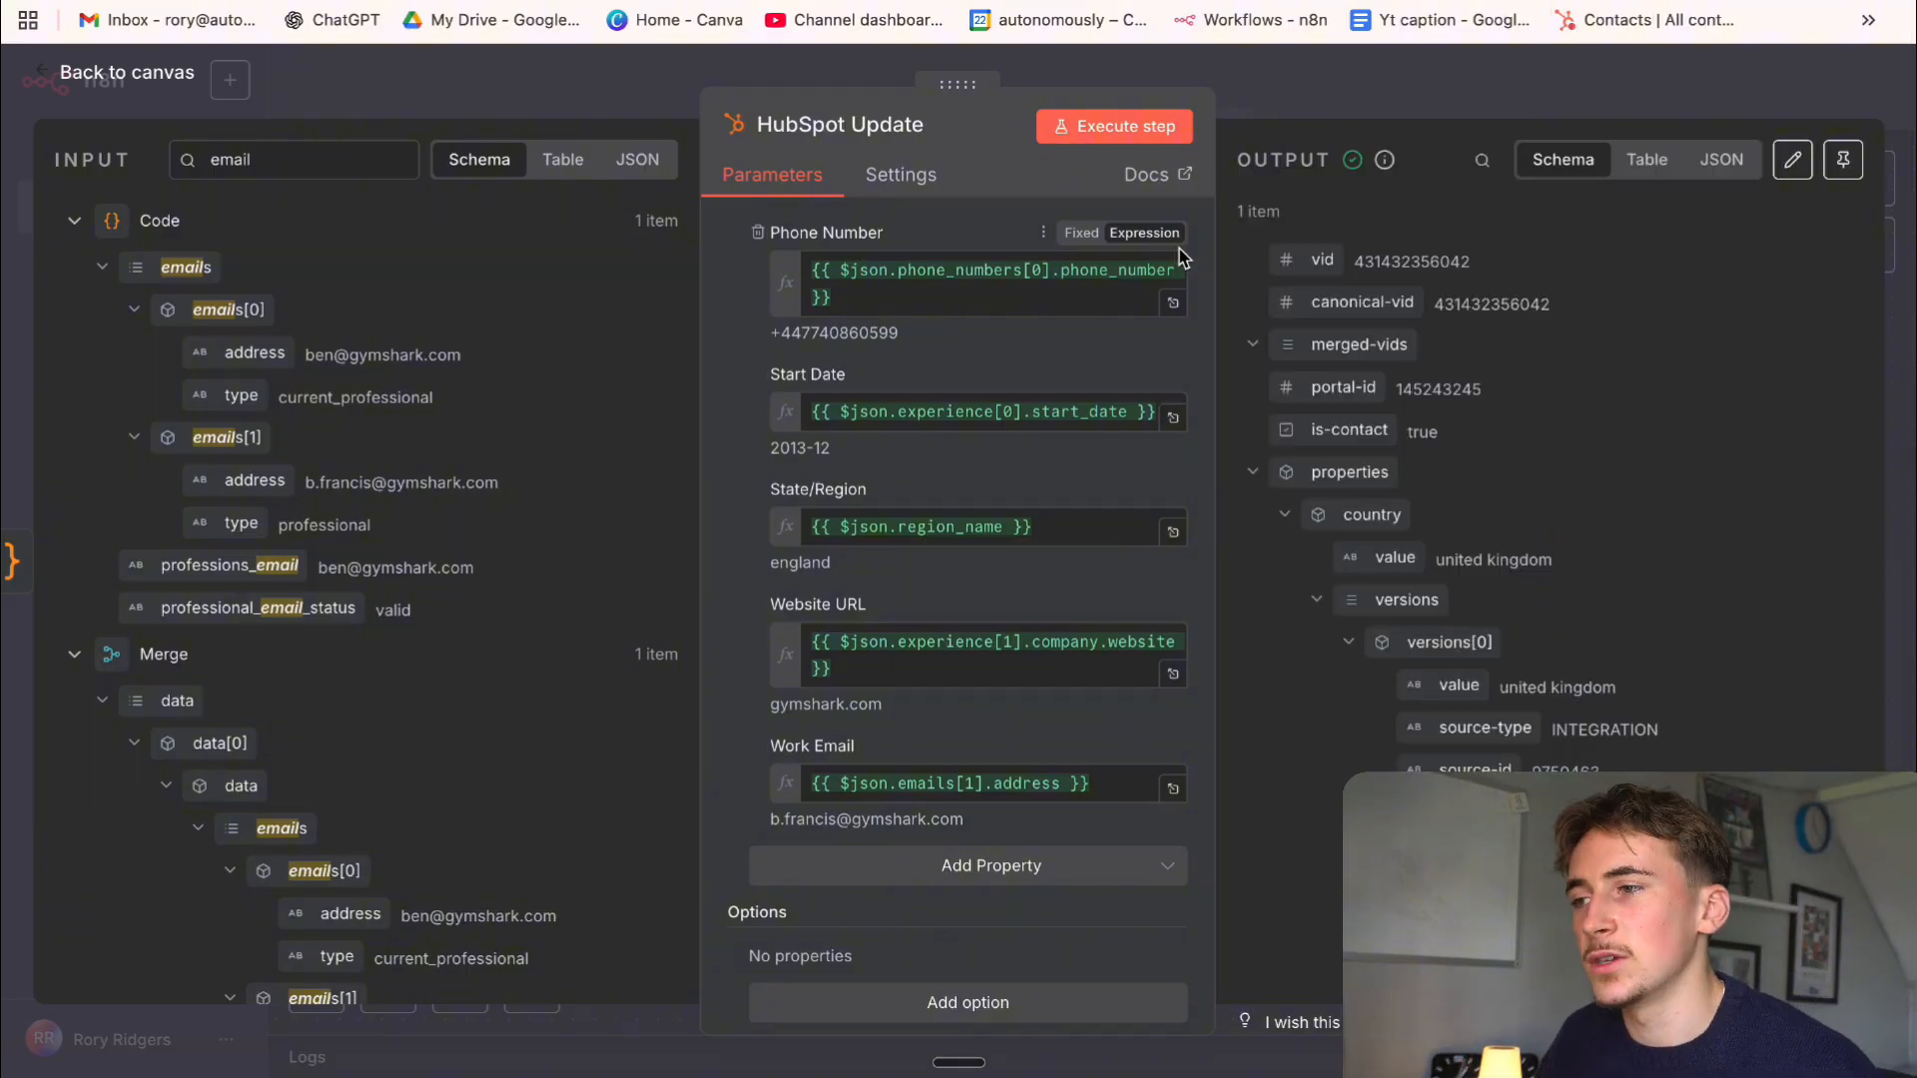
click(1341, 92)
scroll(913, 463, left, 3)
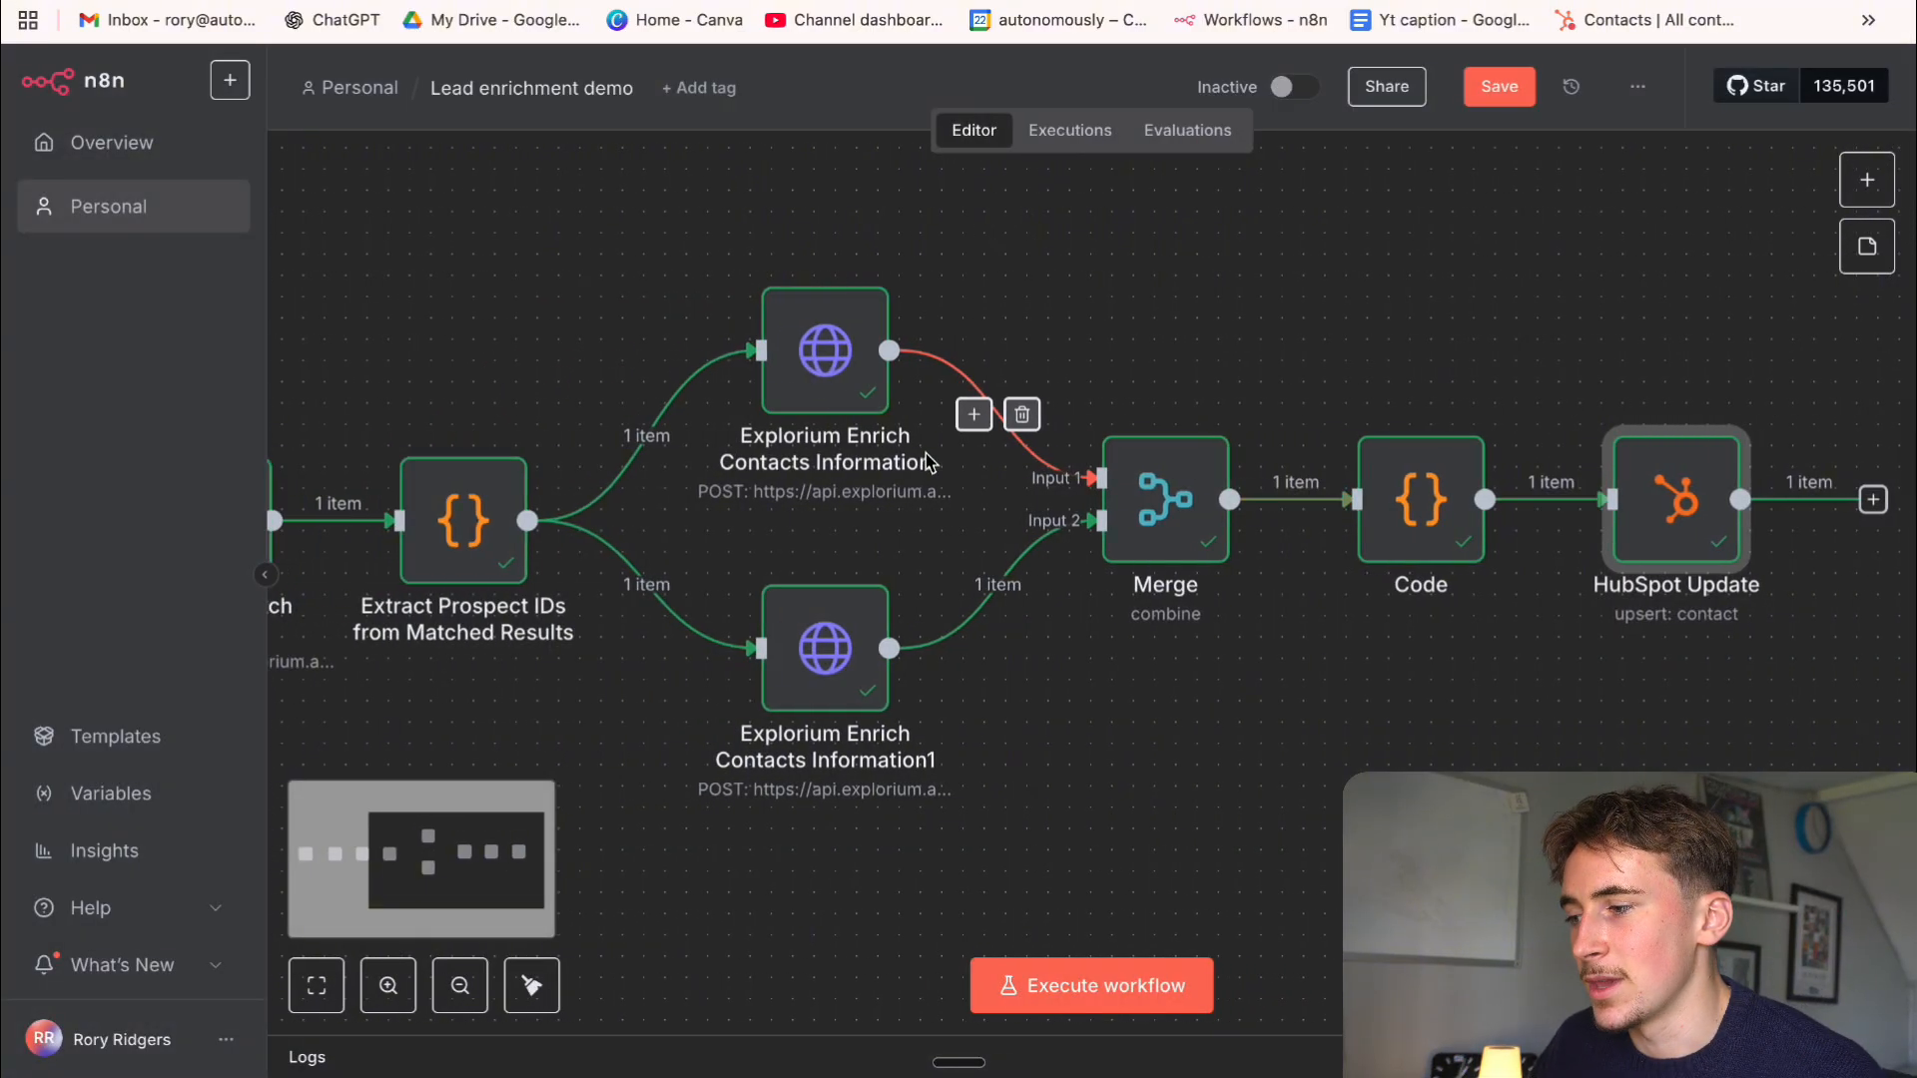
click(460, 985)
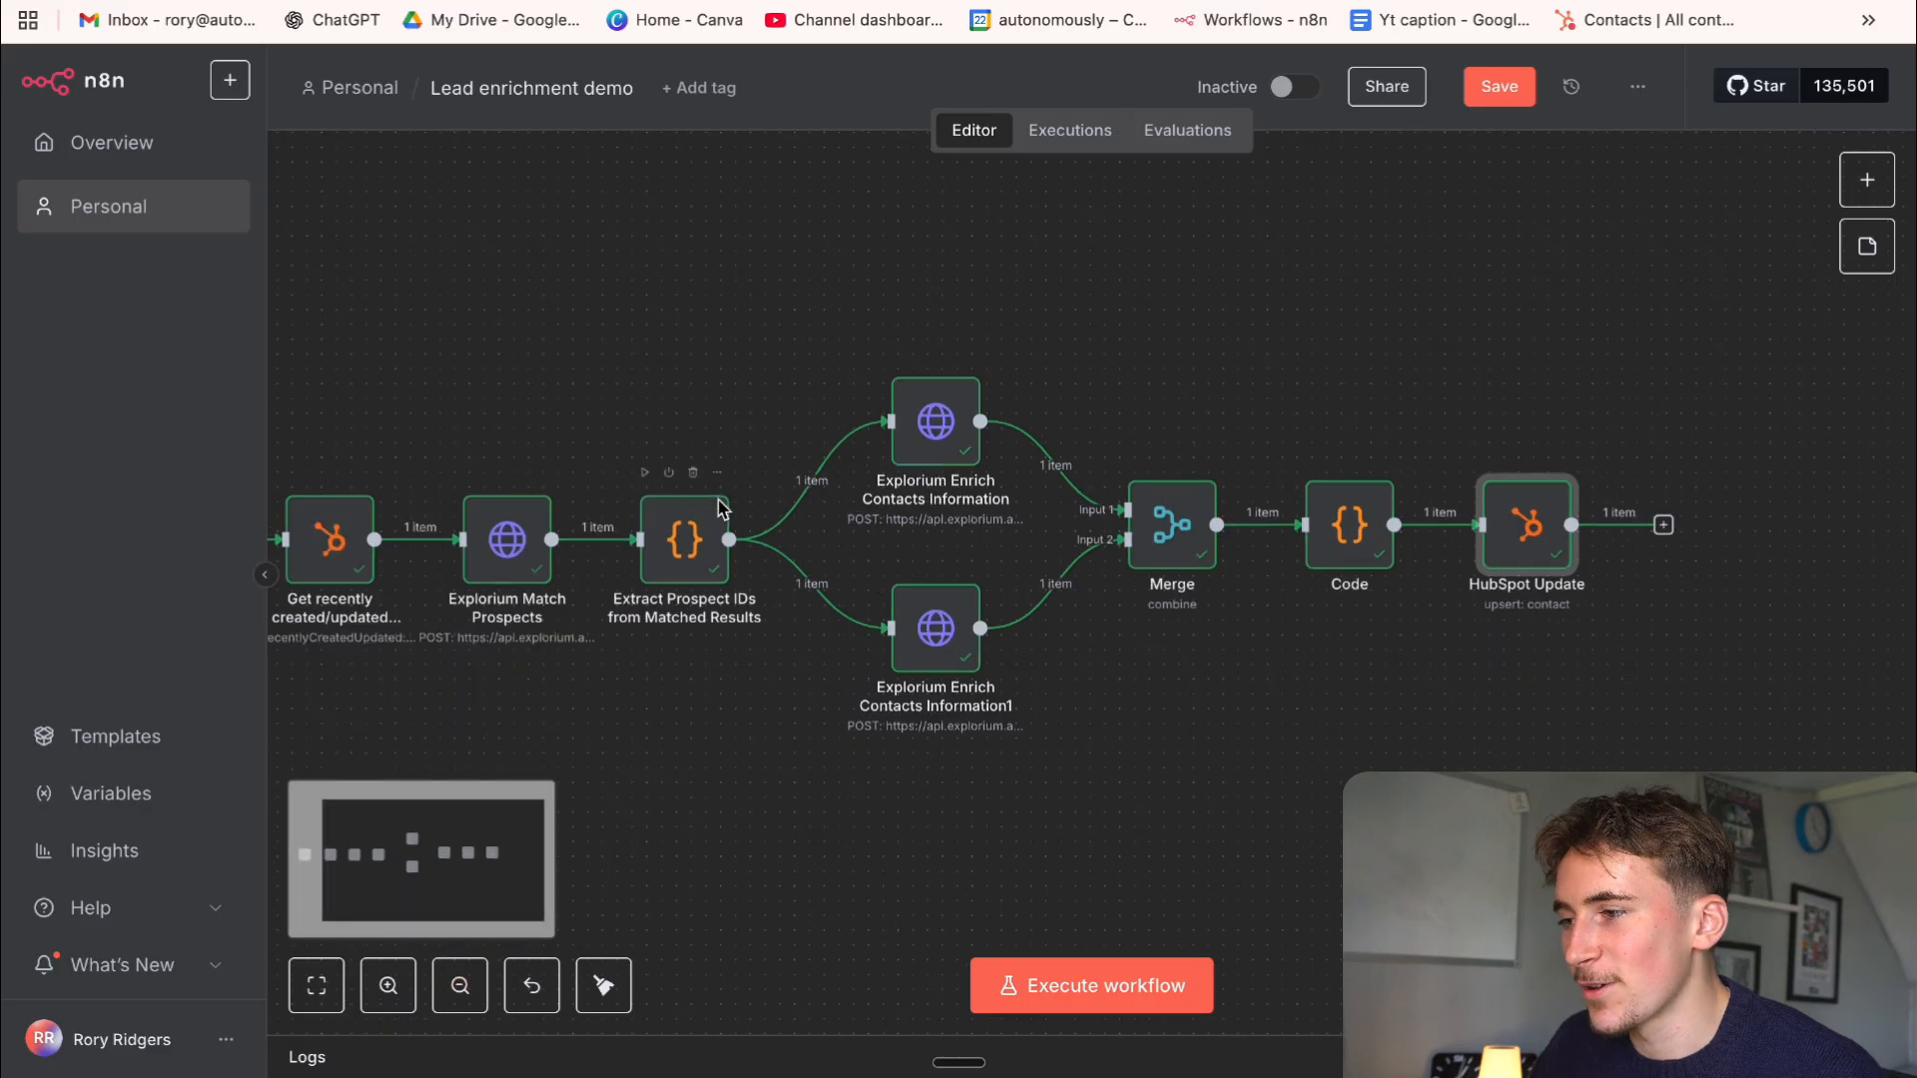
scroll(732, 514, left, 4)
scroll(732, 513, right, 4)
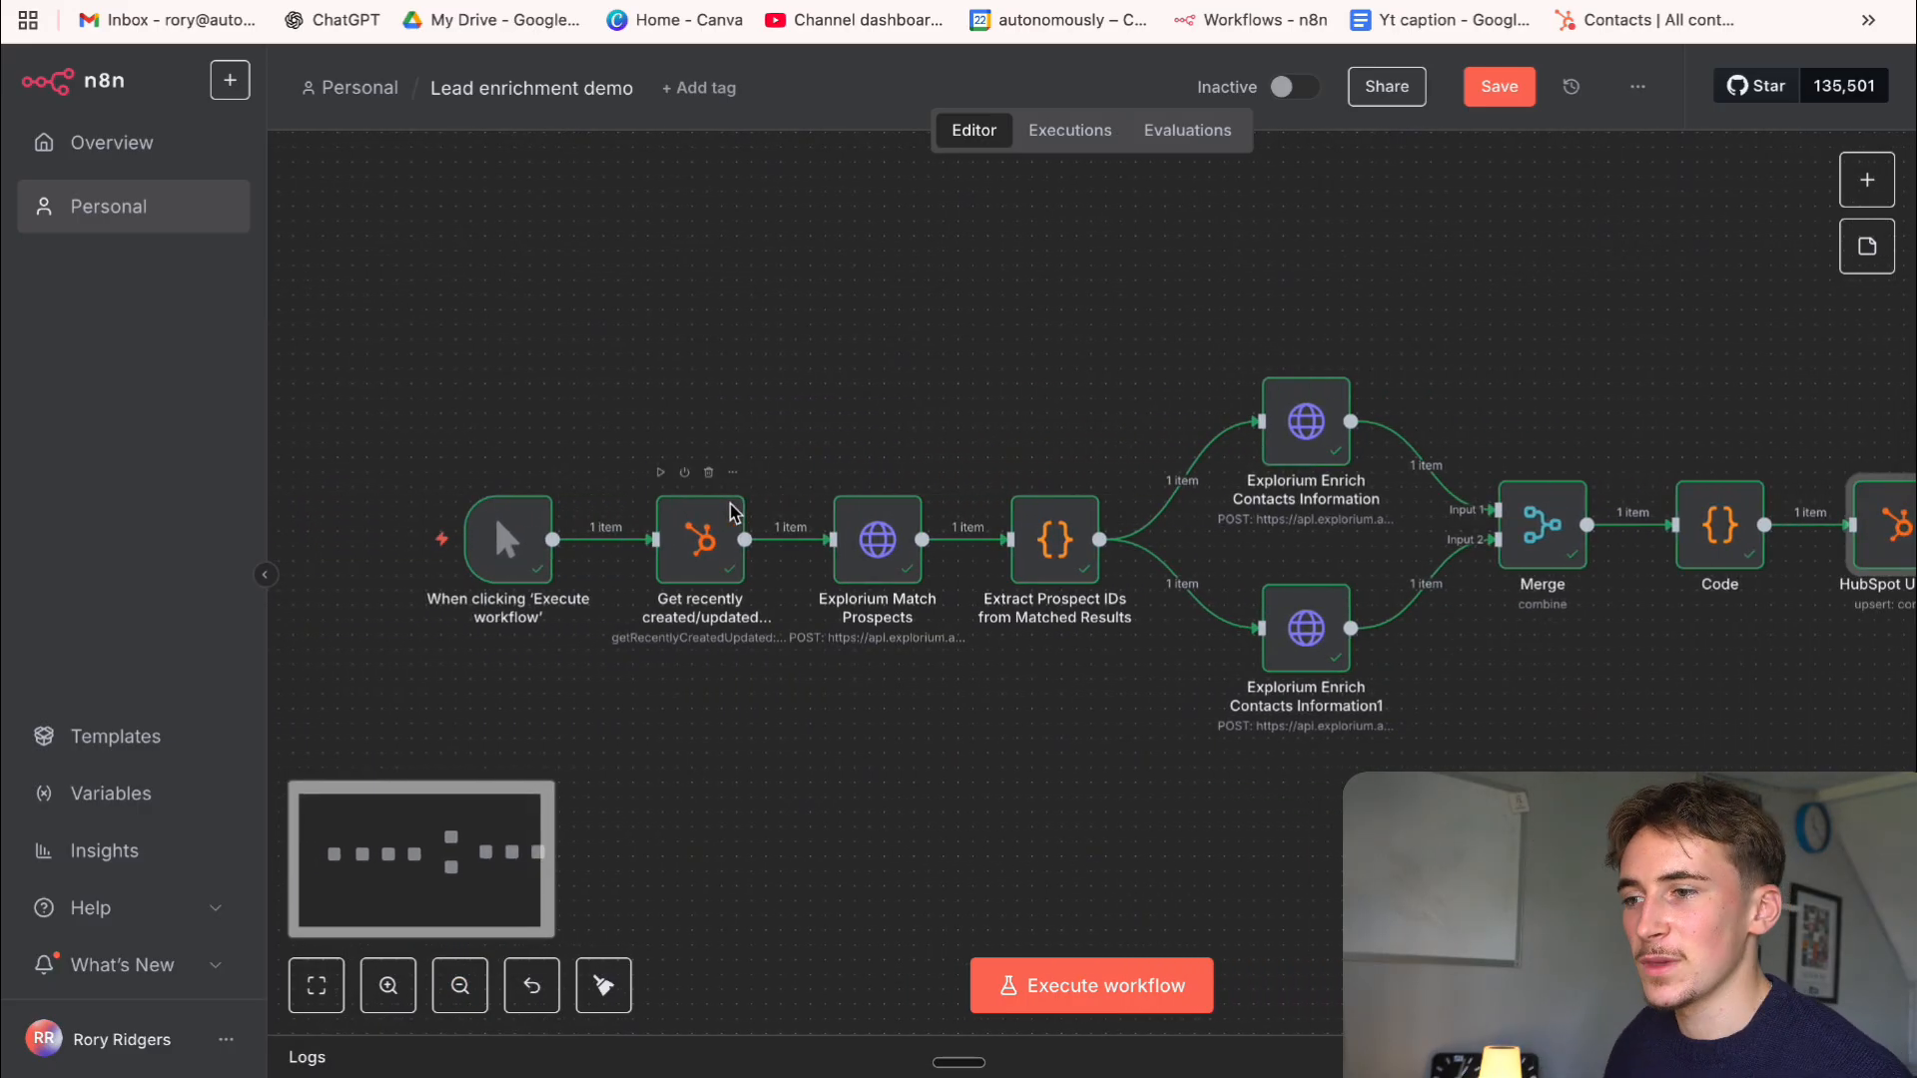